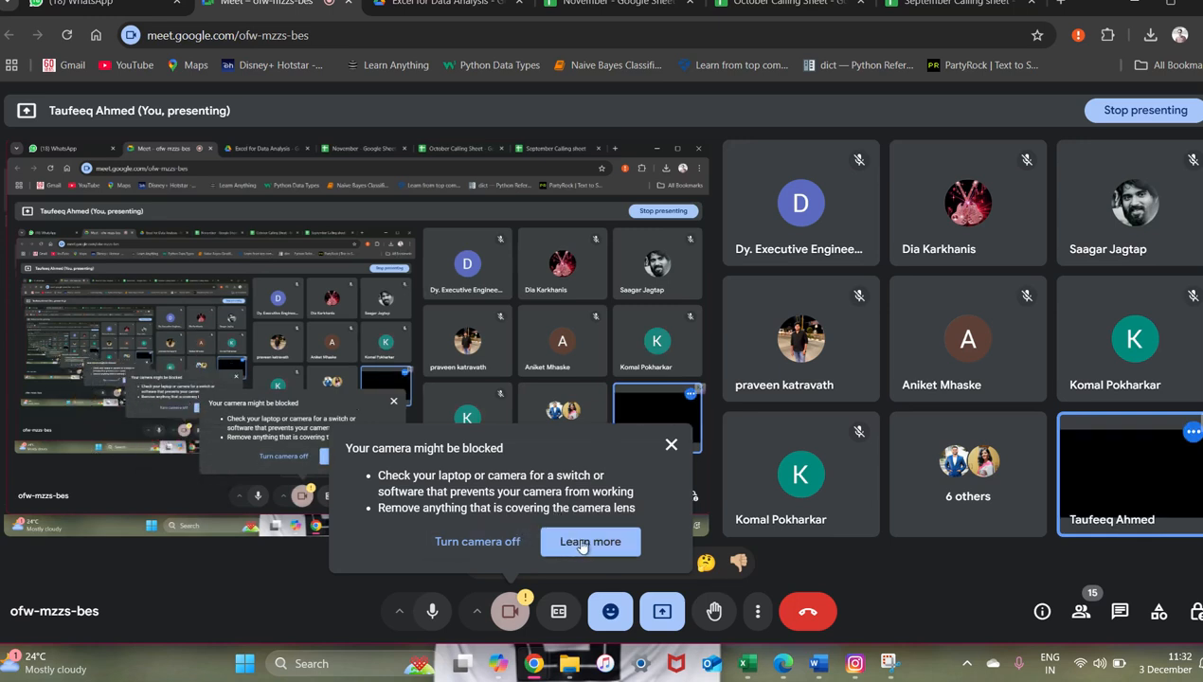
Step: Turn off the blocked camera in the Google Meet call
click(580, 543)
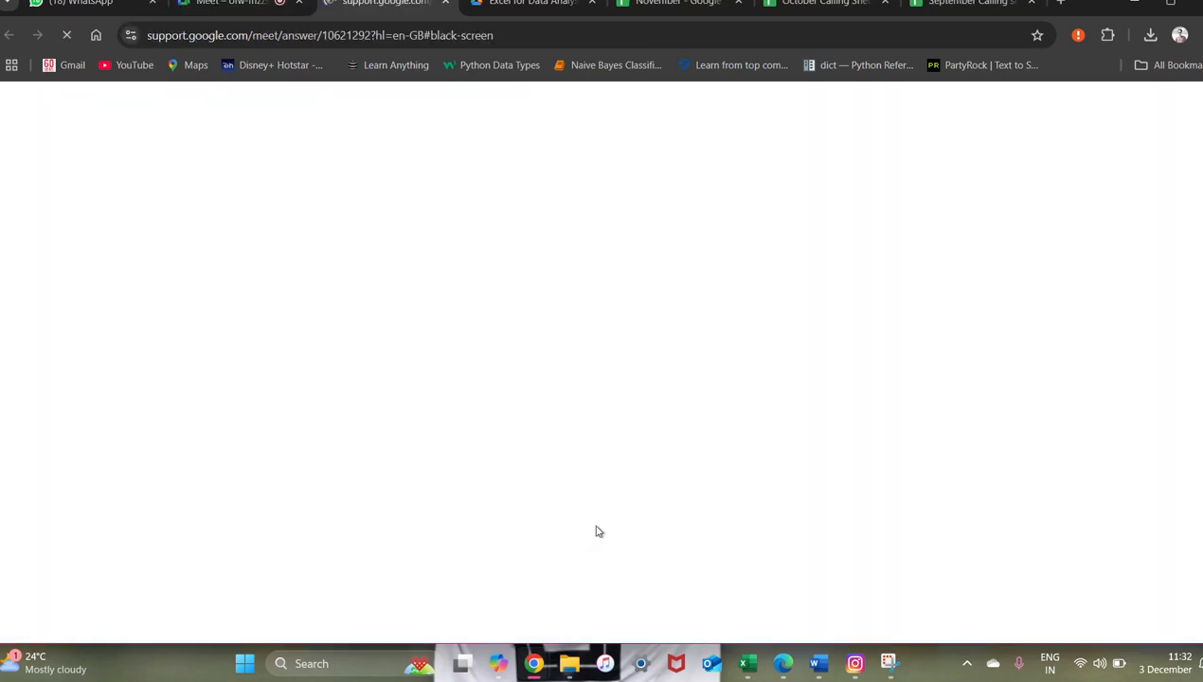
click(433, 3)
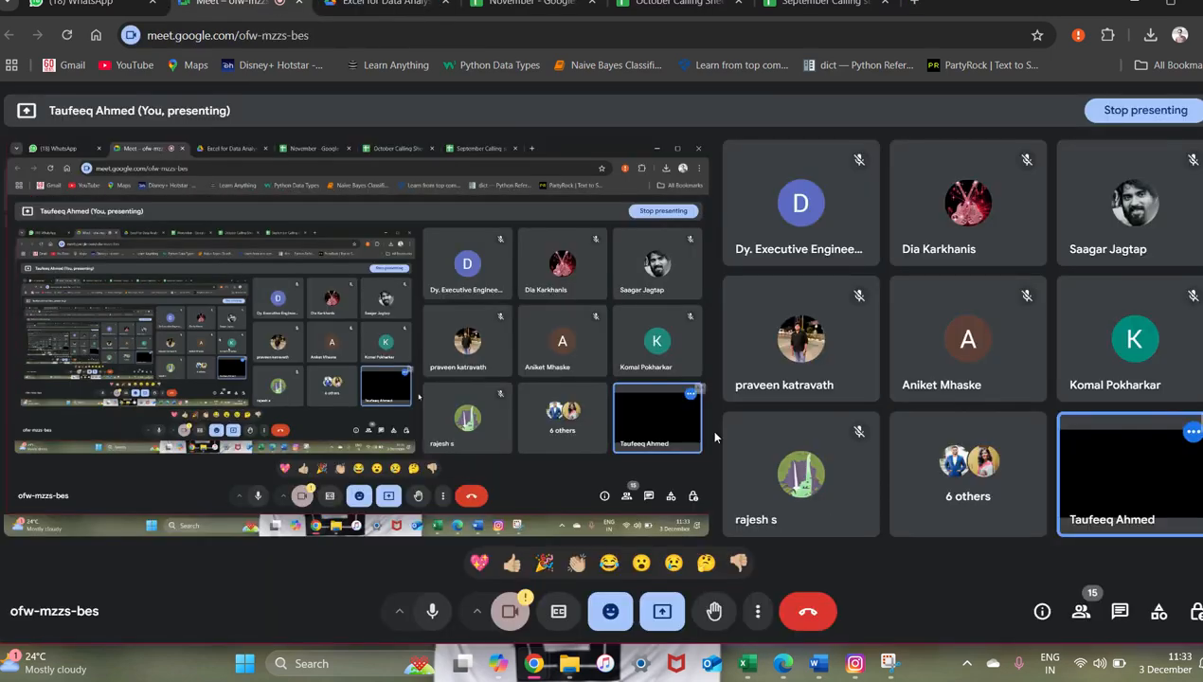
mouse_move(803, 499)
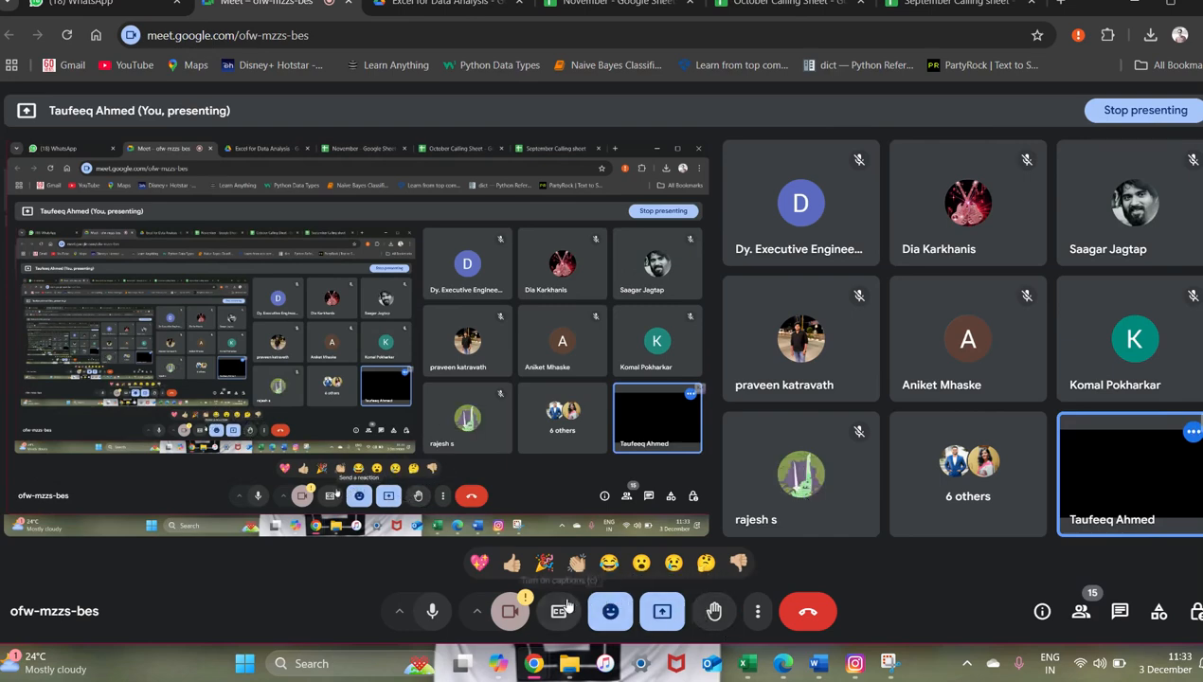
click(512, 611)
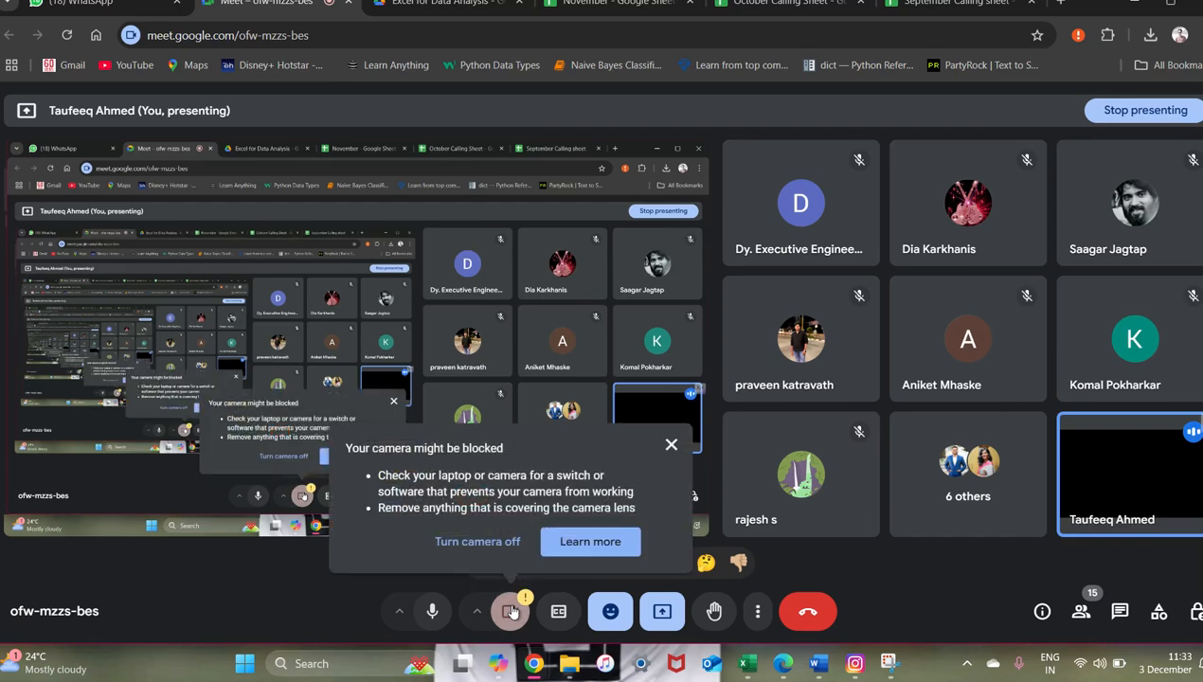
click(509, 541)
Step: Switch to the Day 4 Dataset (1) workbook window in Excel
key(alt+Tab)
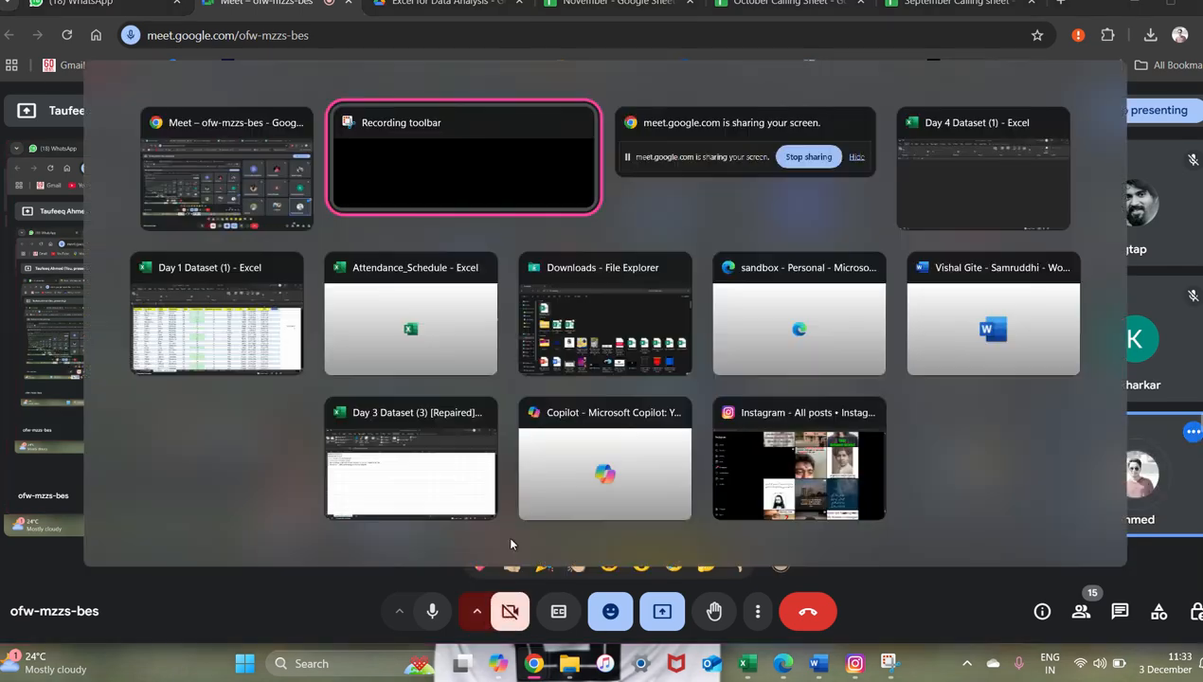
key(alt+Tab)
key(alt+Tab)
key(alt+Tab)
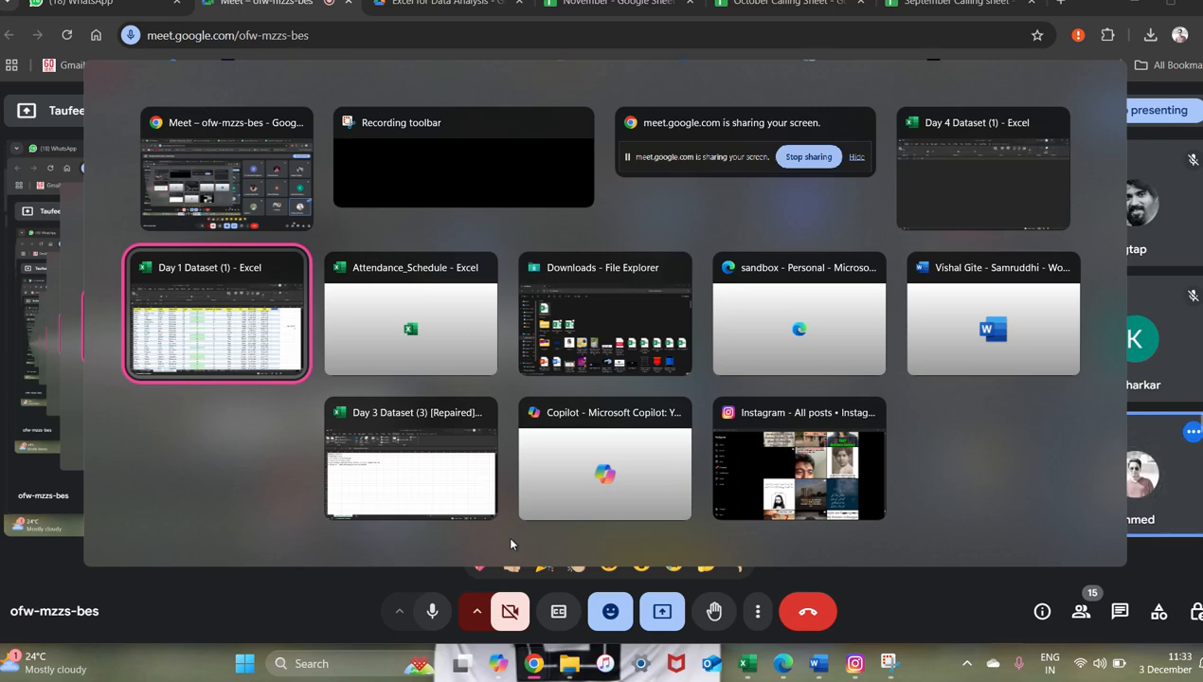
key(alt+Tab)
key(alt+Tab)
key(alt+Tab)
key(alt+Tab)
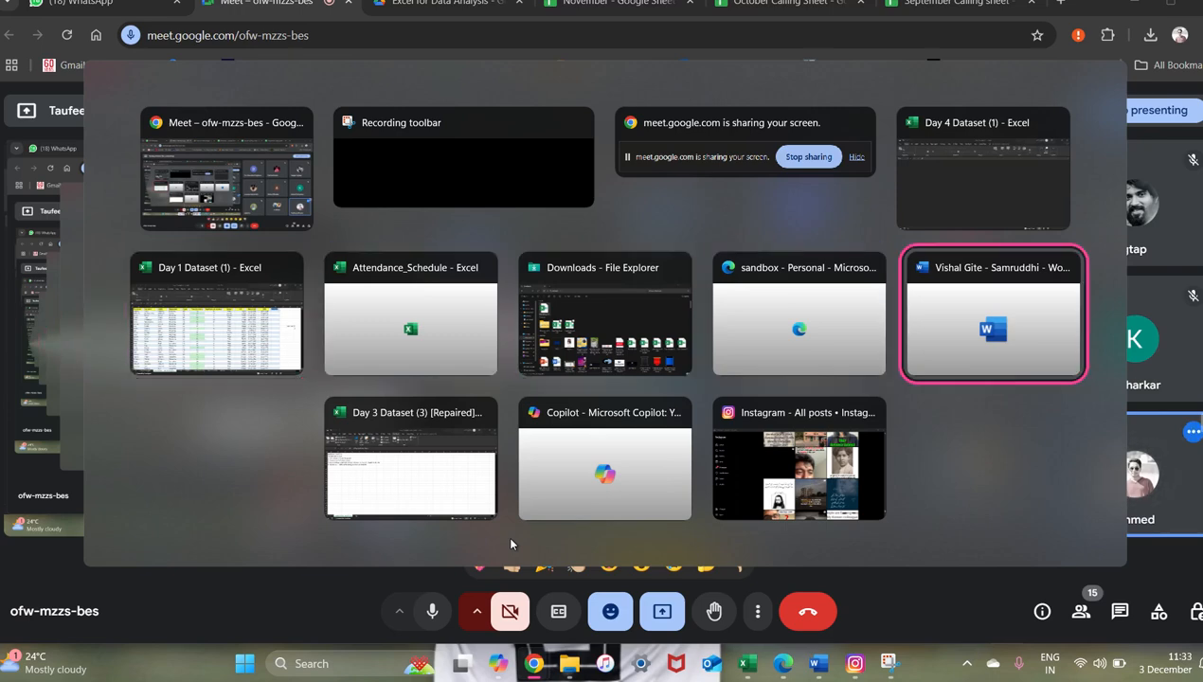
key(alt+Up)
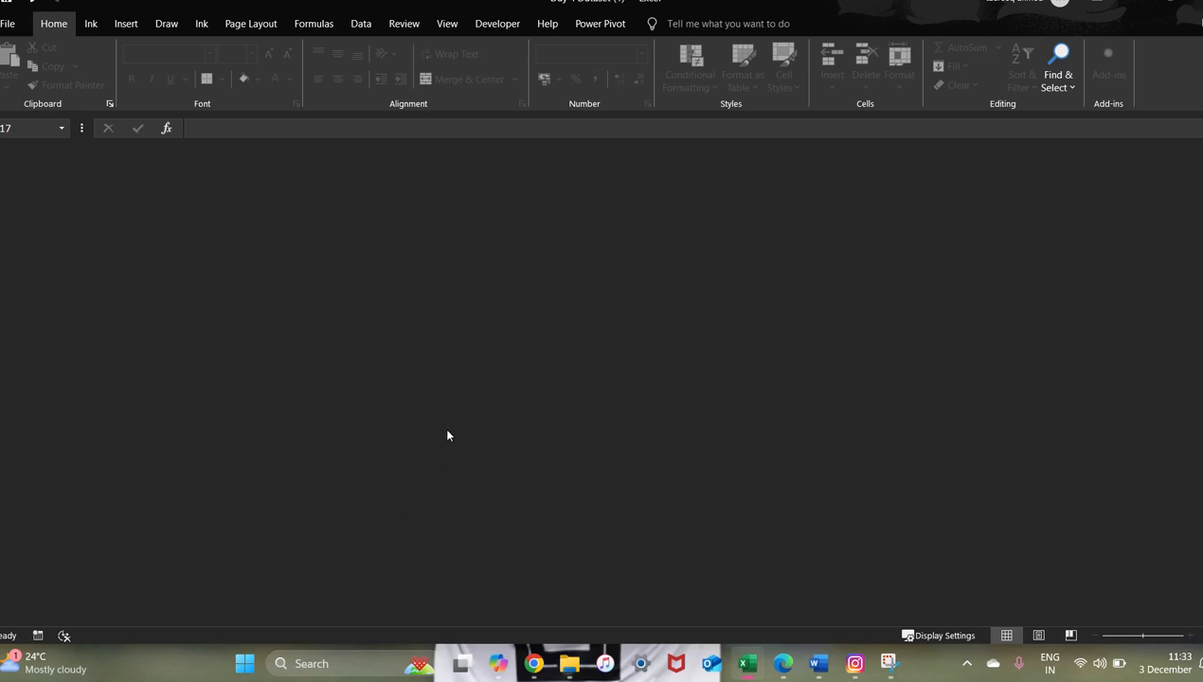
Step: Try to open the Day 4 Dataset (1) workbook from the Downloads folder in File Explorer
key(alt+Tab)
key(alt+Tab)
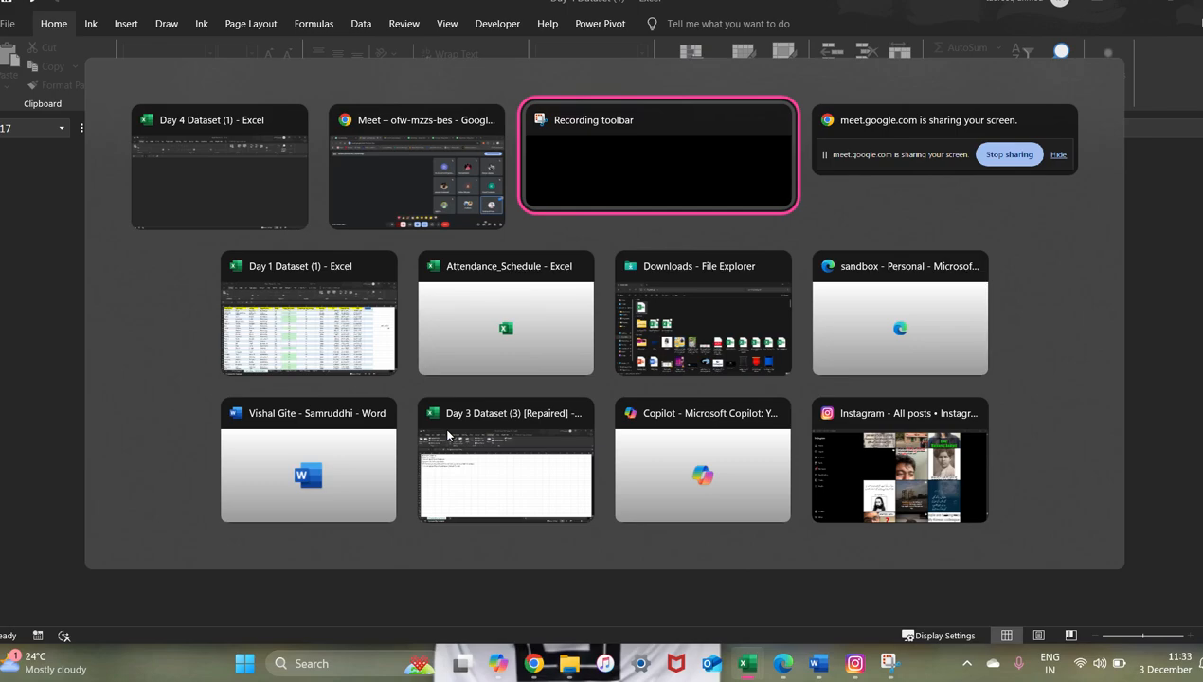
key(alt+Tab)
key(alt+Tab)
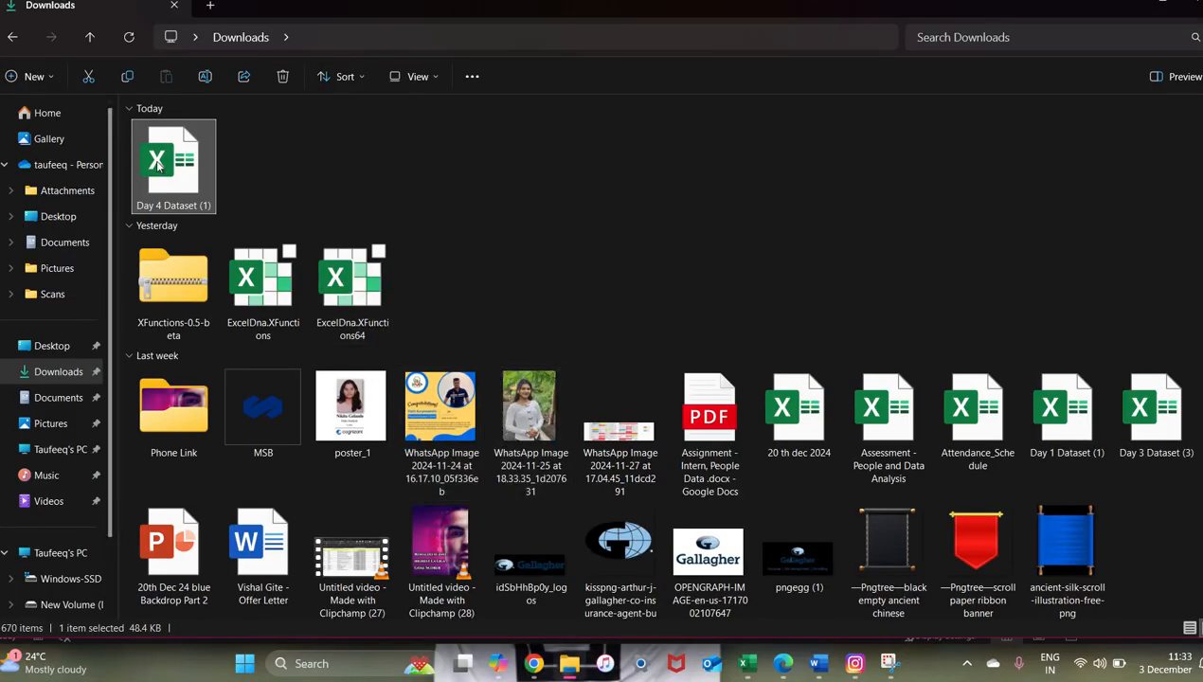
double_click(159, 165)
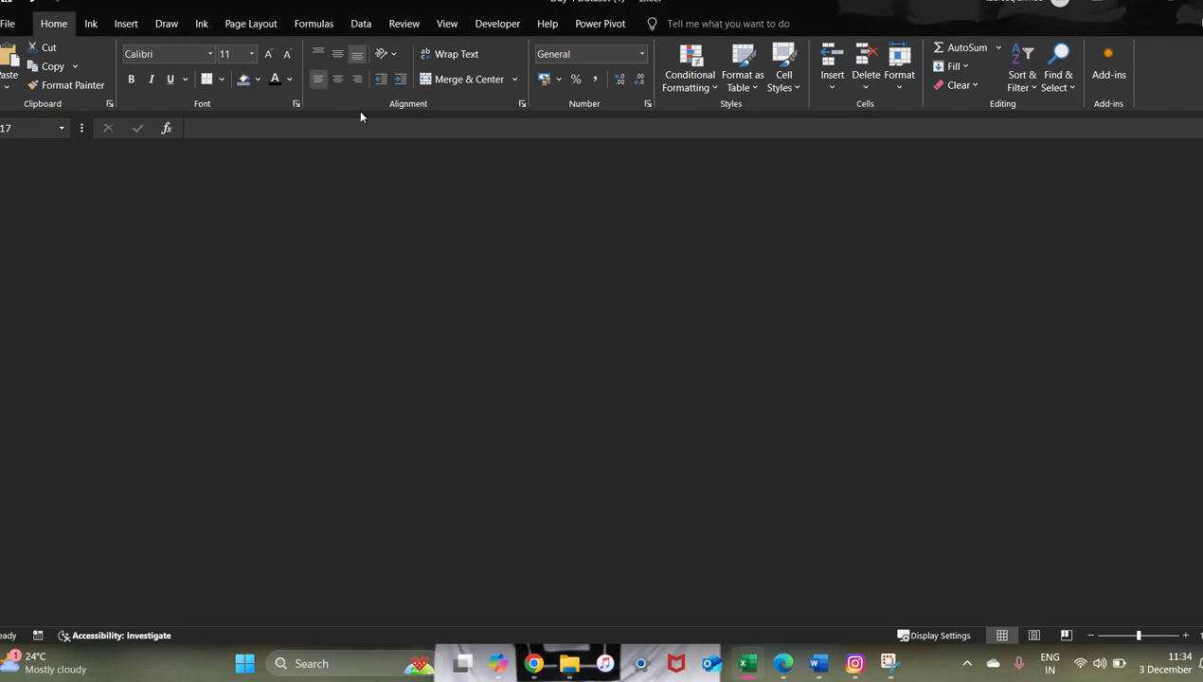
Step: Reopen the Day 4 Dataset (1) workbook from the Downloads folder and display its Pivot Table Dataset sheet
key(alt+Tab)
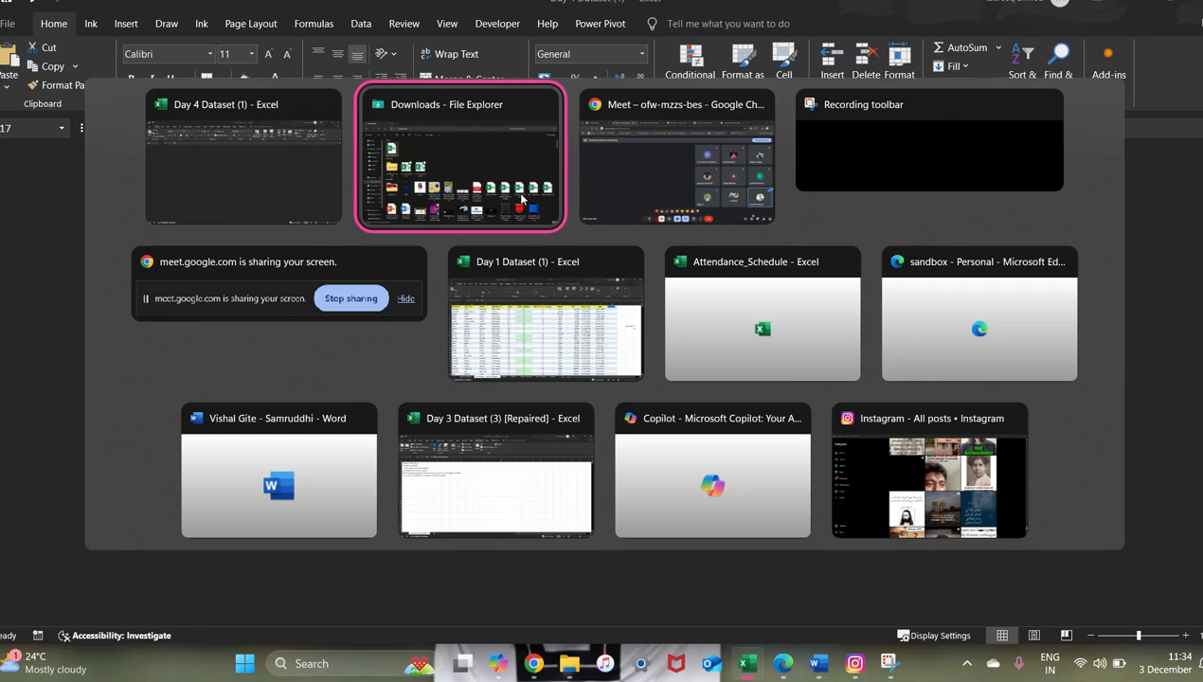
key(alt+Tab)
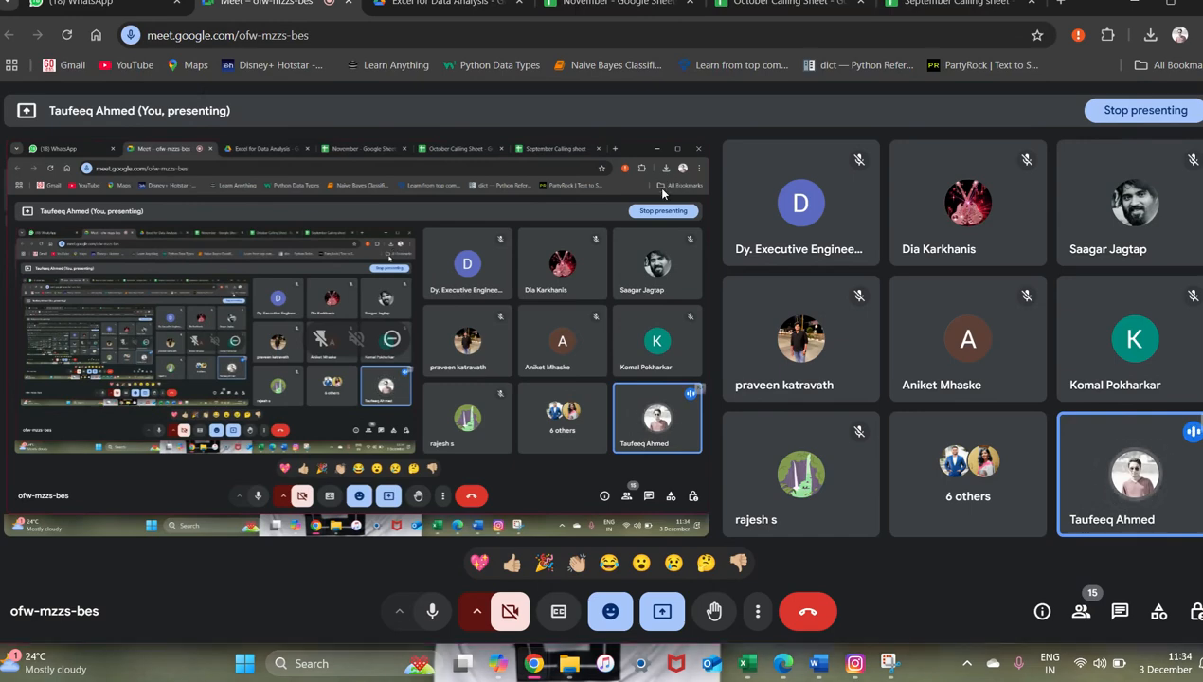
key(alt+Tab)
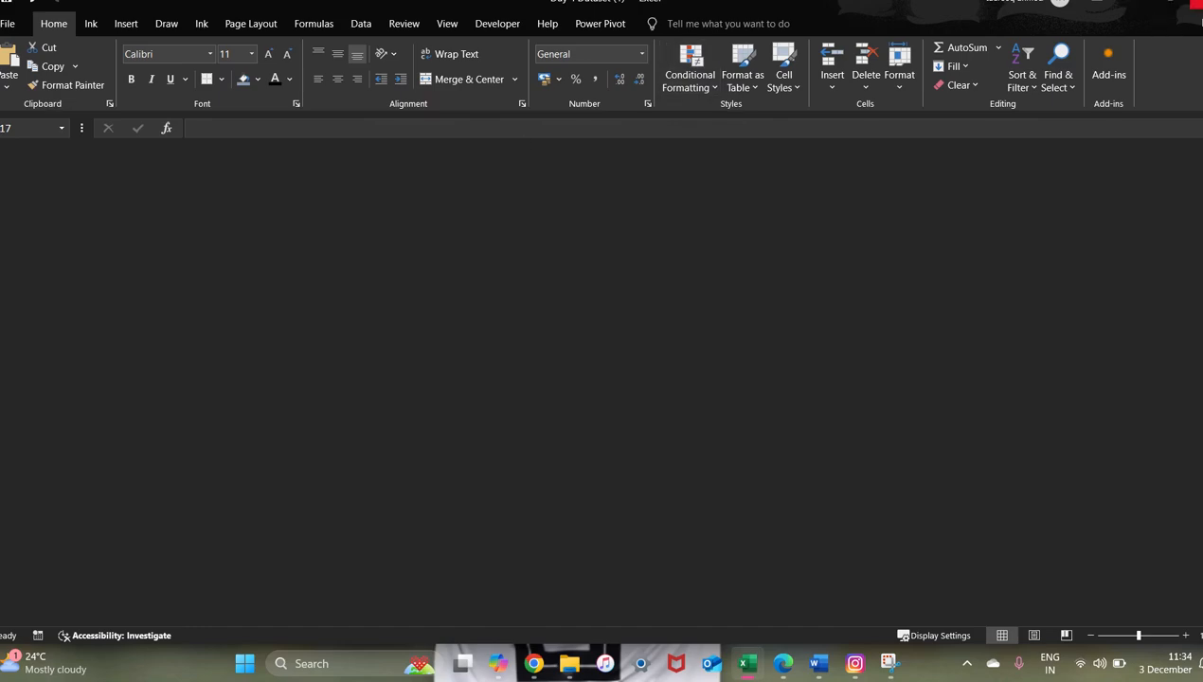
key(alt+Tab)
key(alt+Tab)
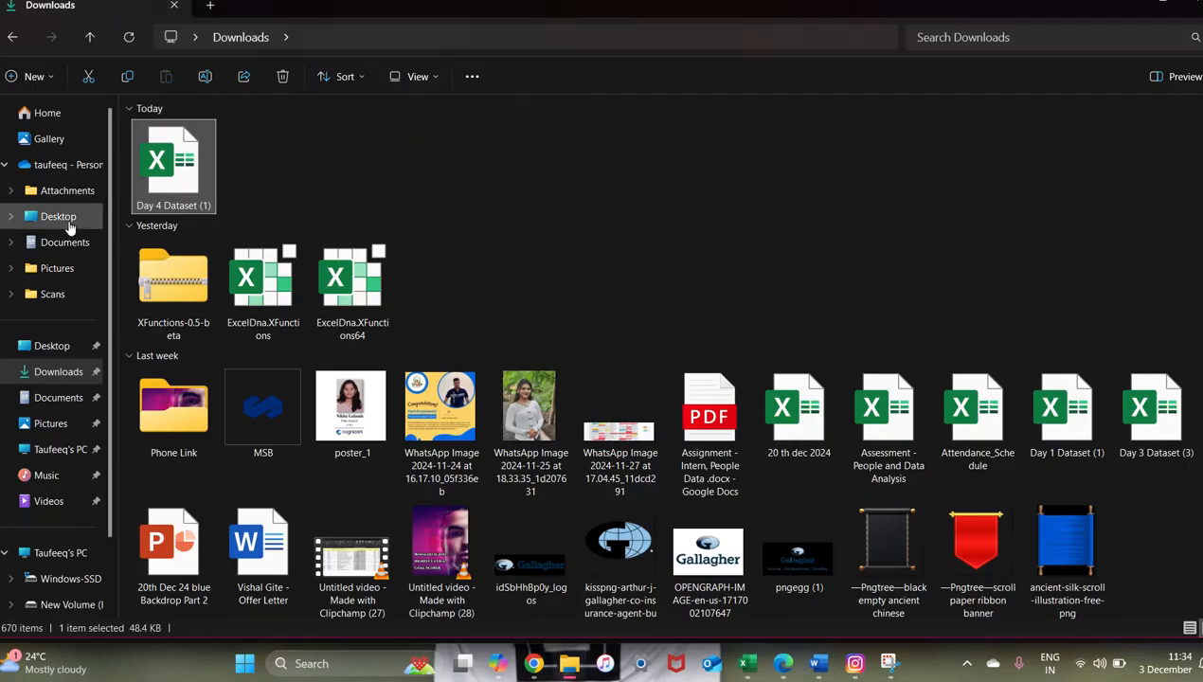
double_click(174, 142)
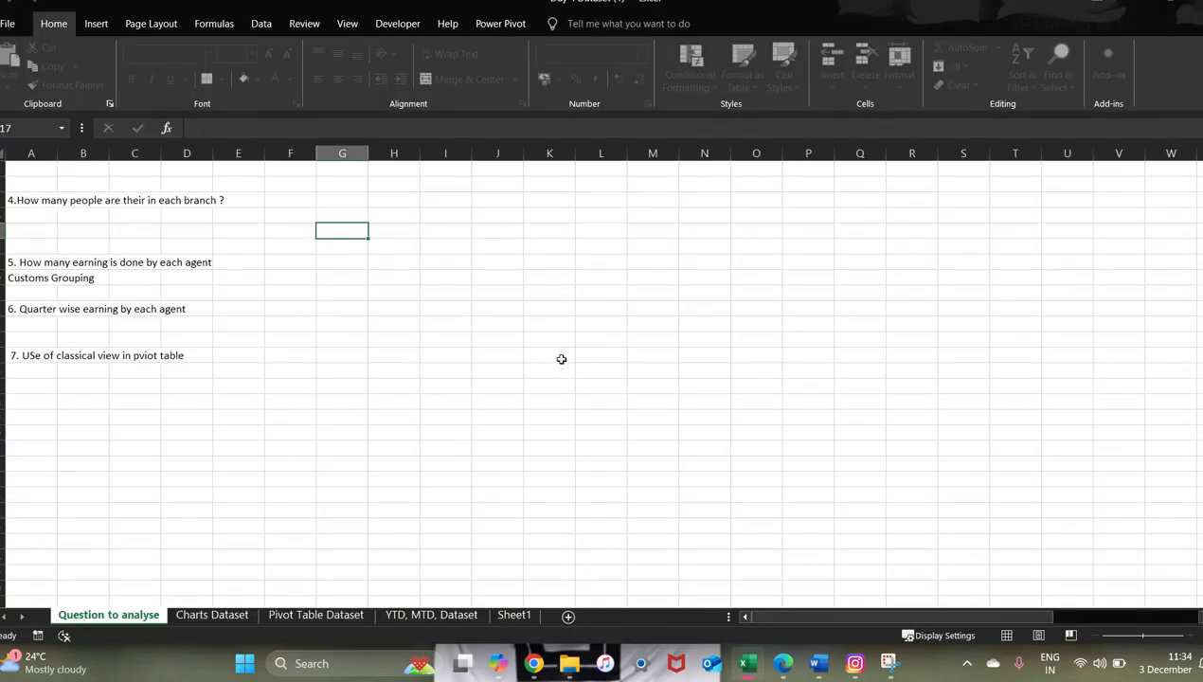
scroll(352, 309, up, 4)
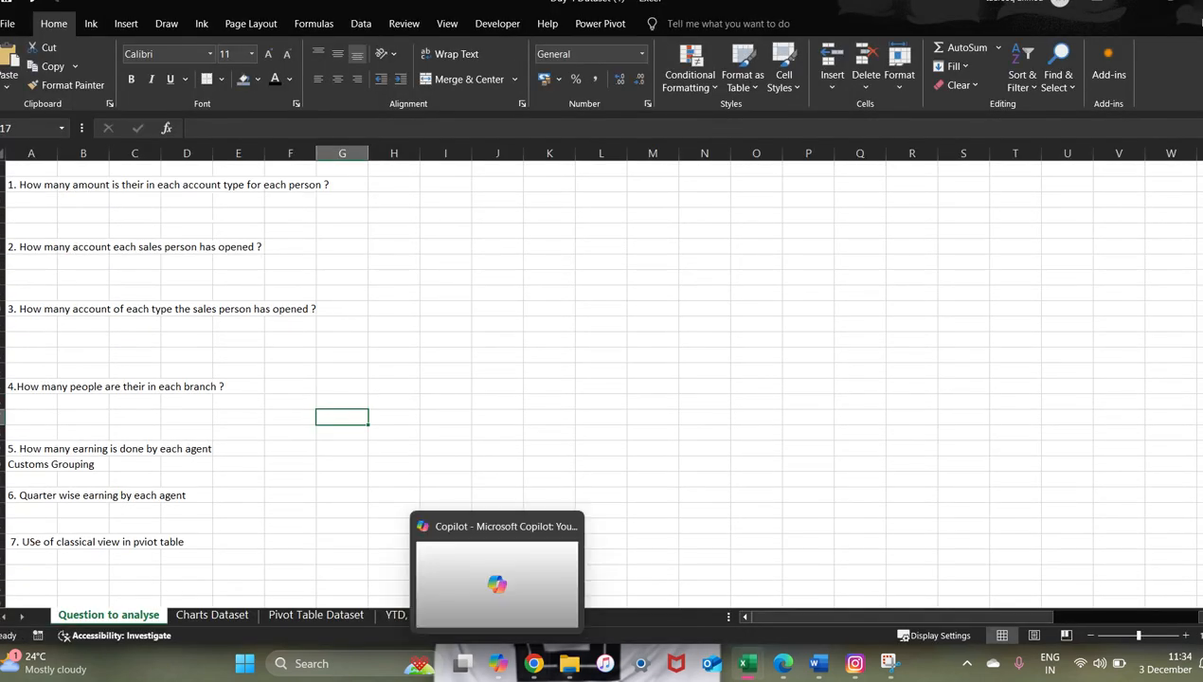
click(316, 616)
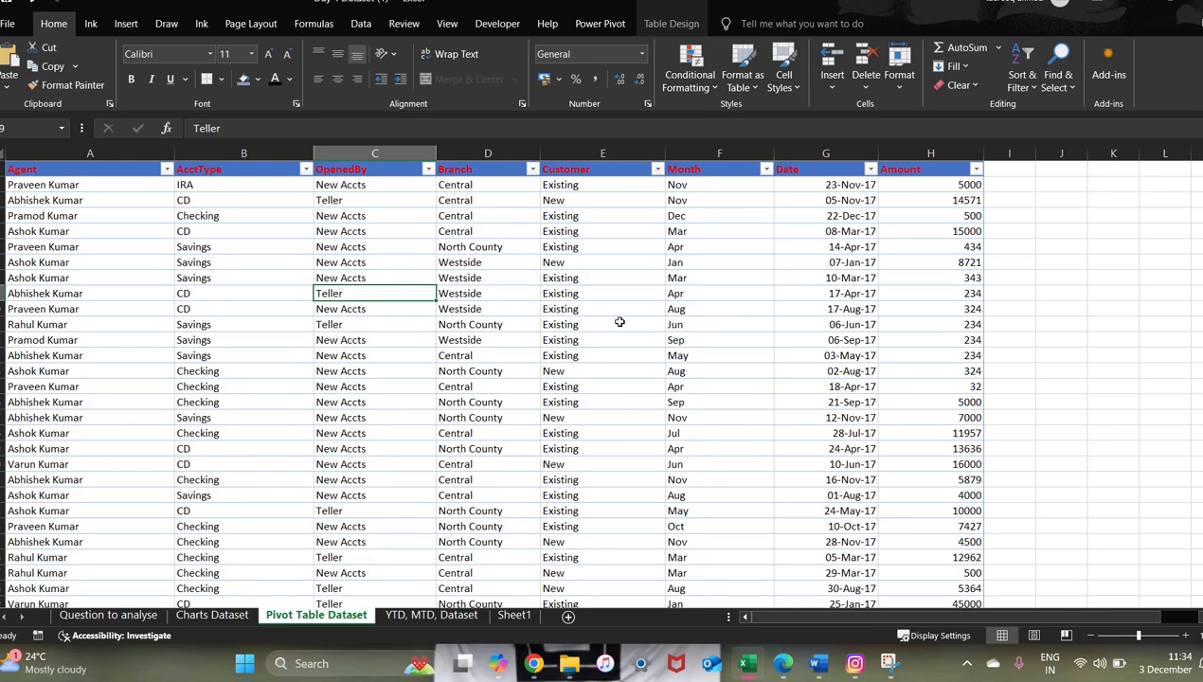
Step: Check the Google Meet call window and return to the Day 4 Dataset (1) workbook in Excel
key(alt+Tab)
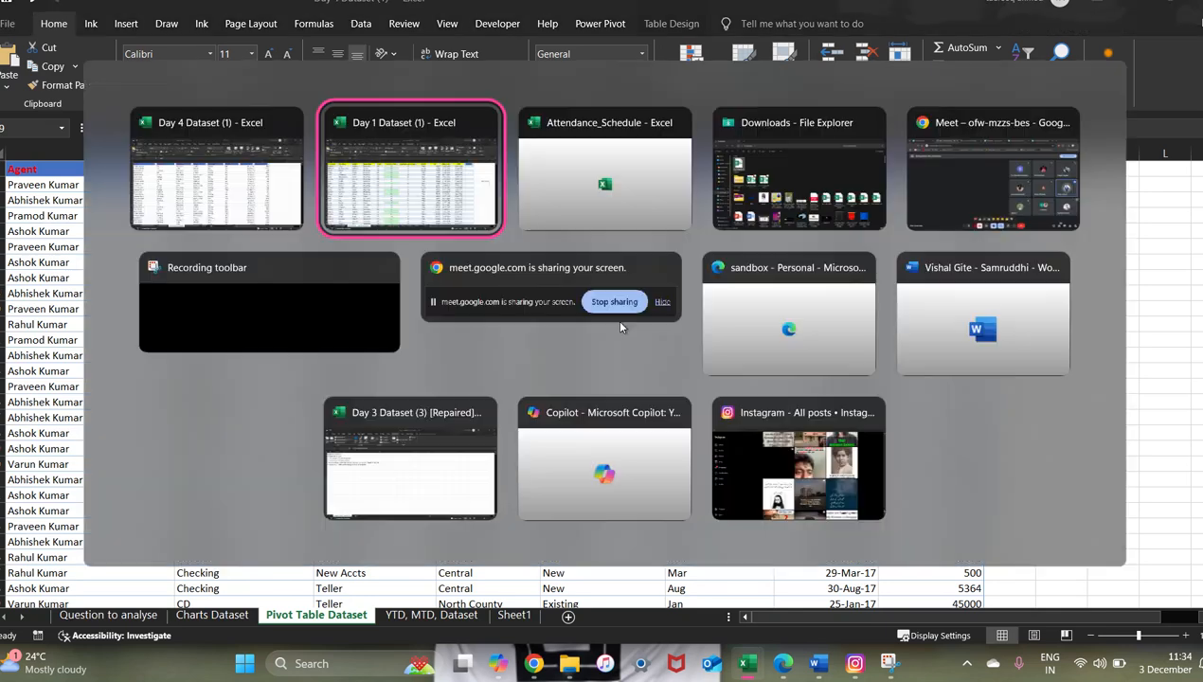
key(Tab)
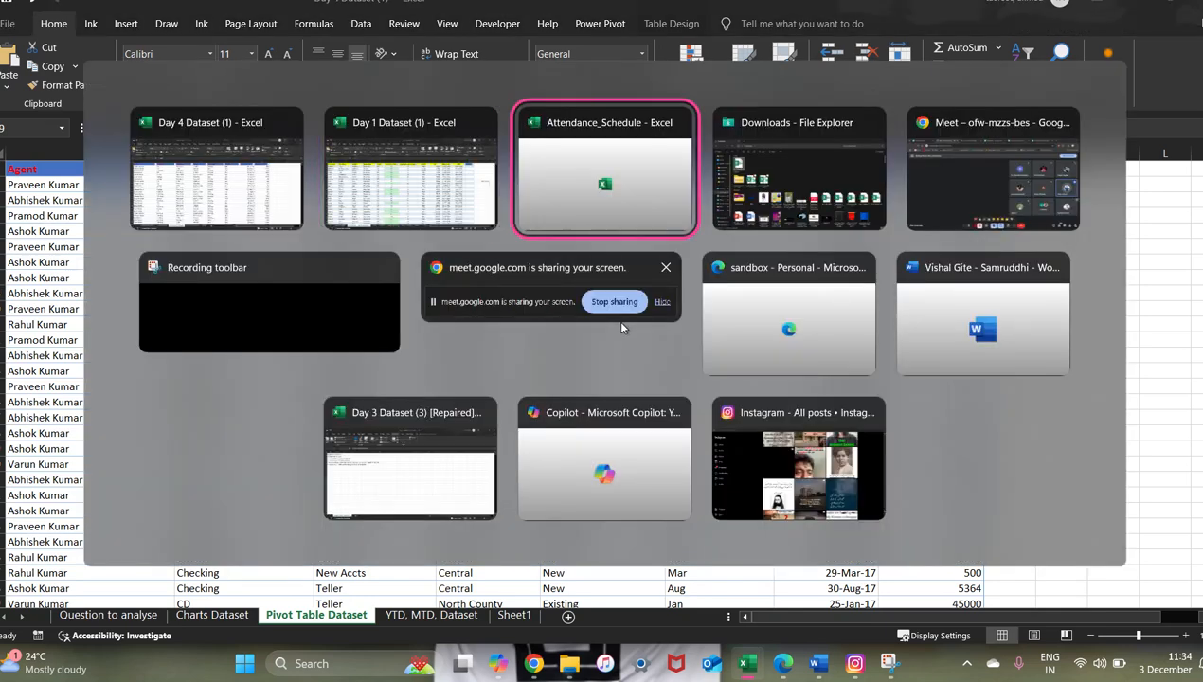
key(Tab)
key(Tab)
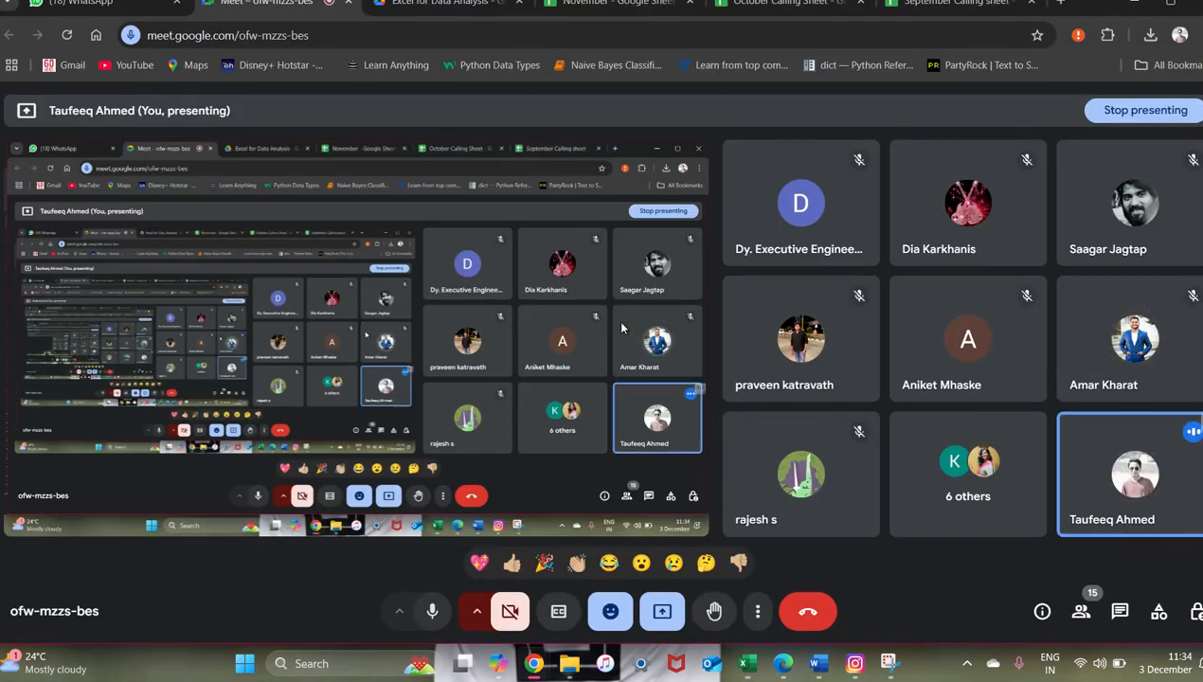
key(alt+Tab)
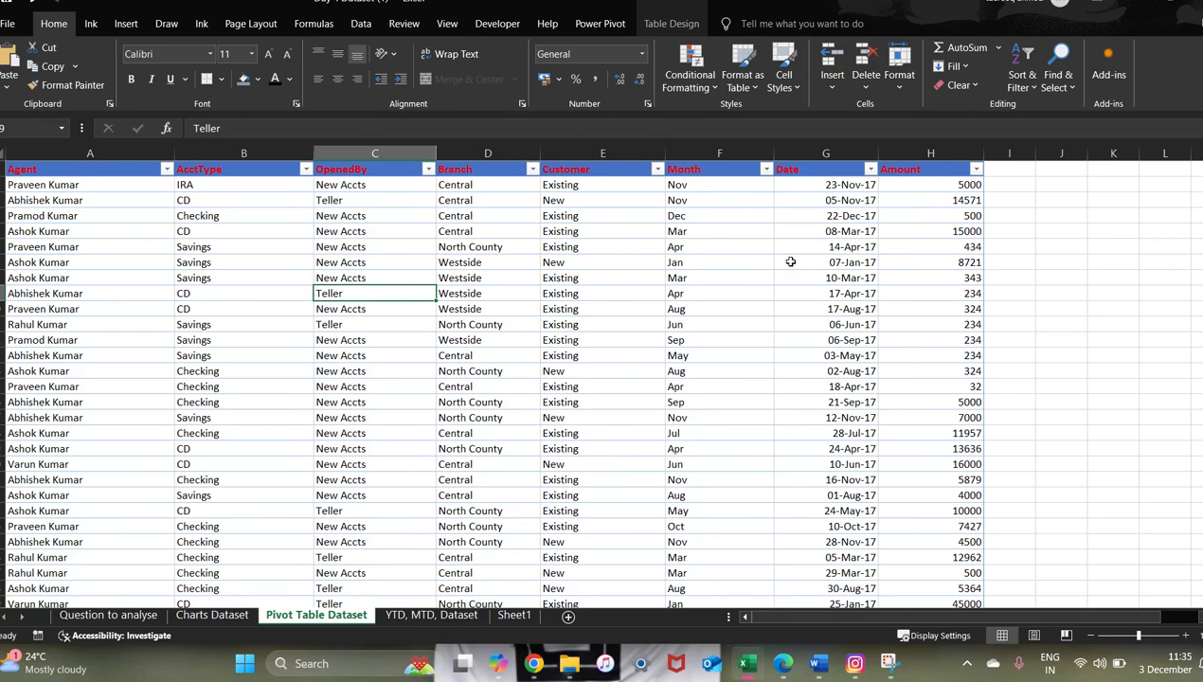
Step: Format all values in the Amount column of the Pivot Table Dataset sheet as Currency
click(947, 187)
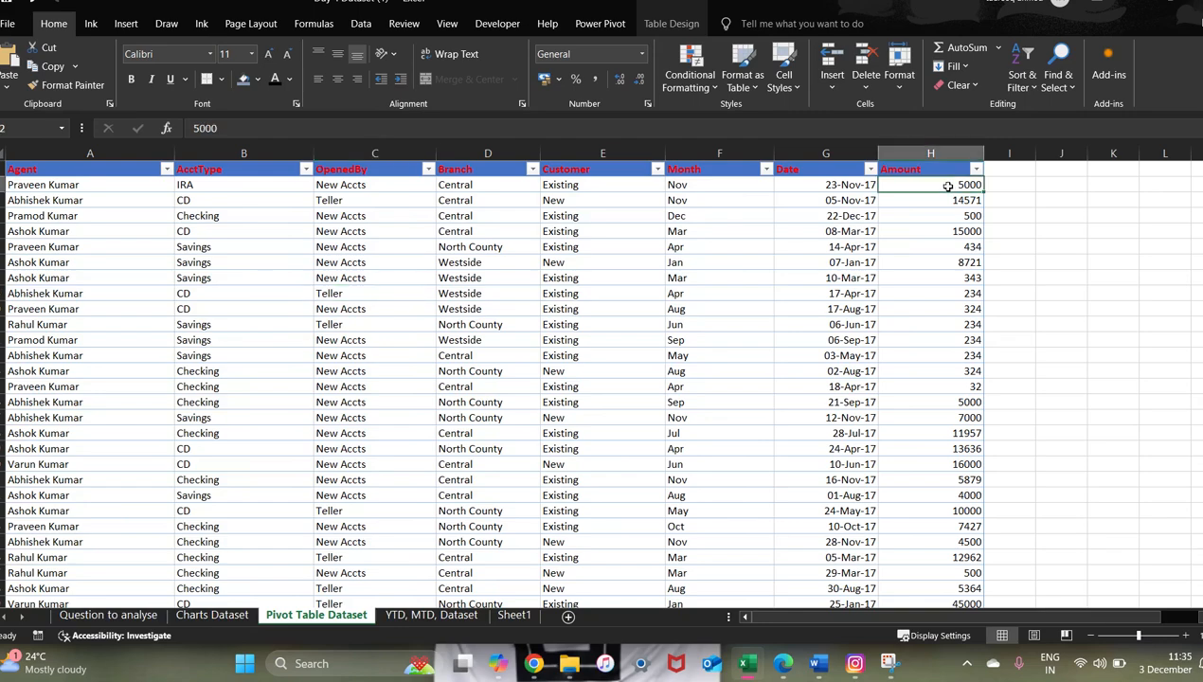
key(ctrl+shift+Down)
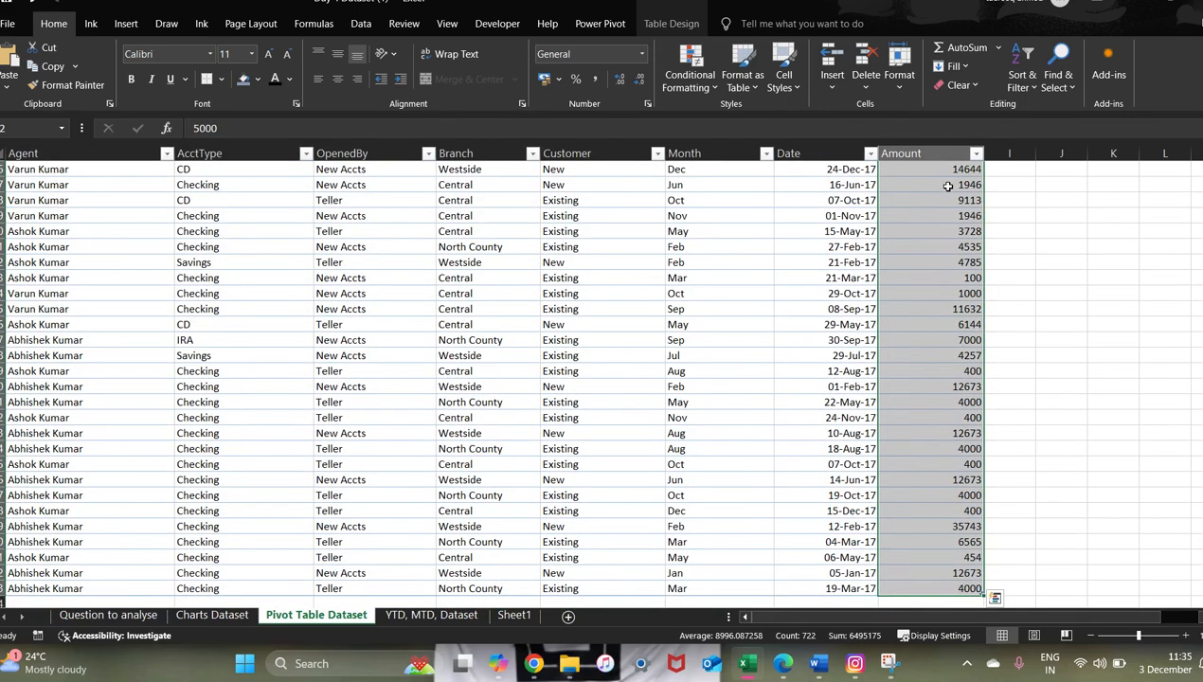
click(641, 54)
click(594, 153)
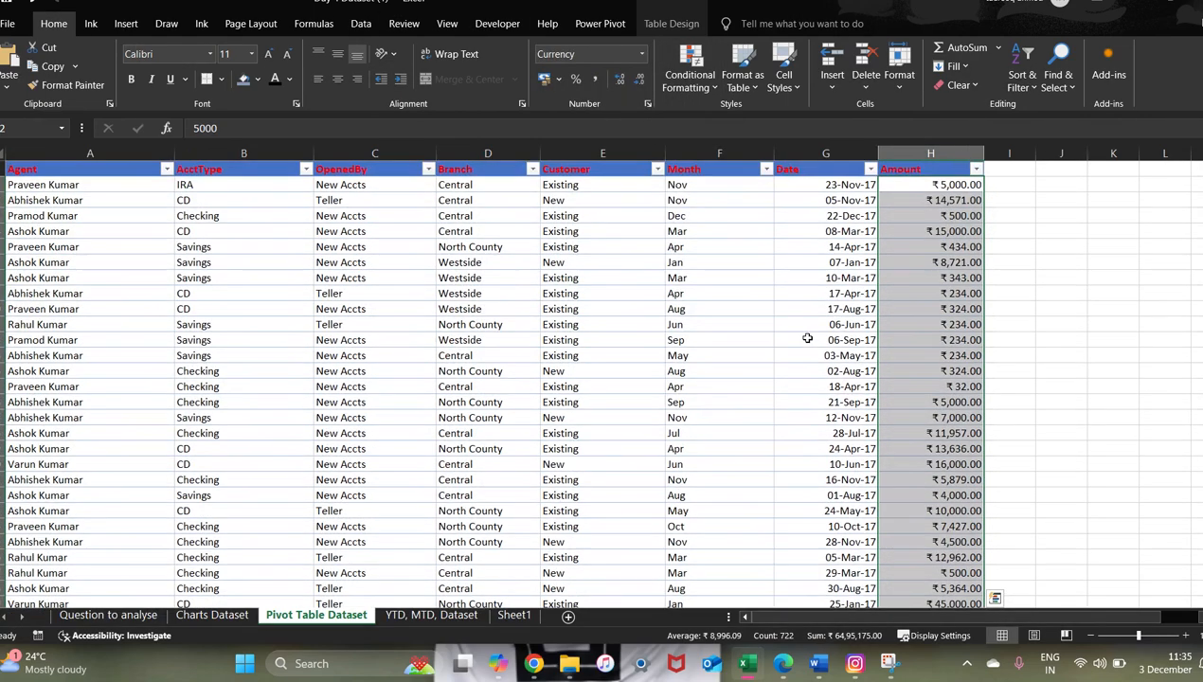
click(636, 306)
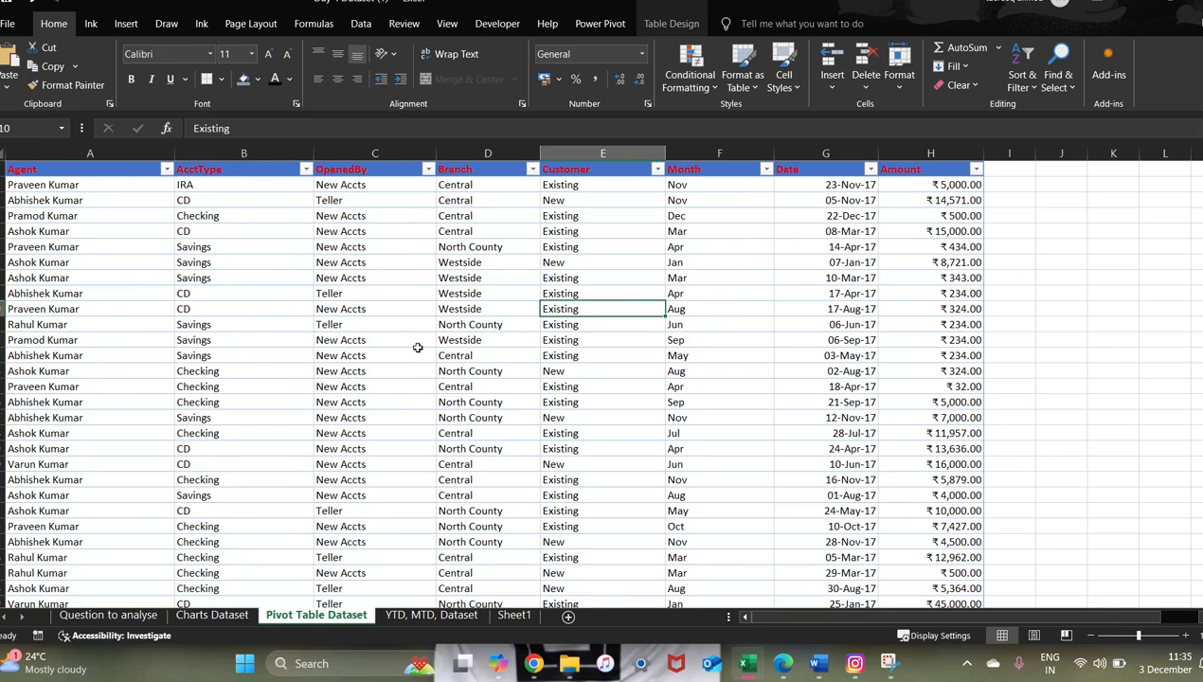
Step: On the Question to analyse sheet, enter Amount in cell I5 as the first field needed for question 1
click(106, 615)
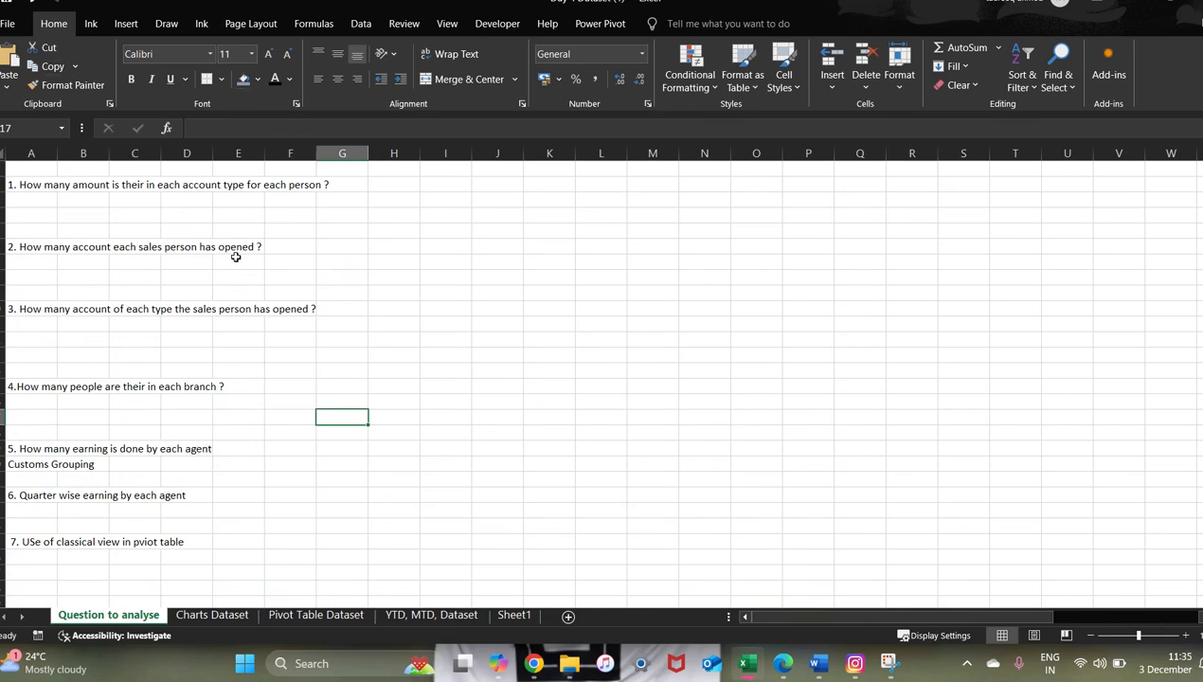
click(392, 200)
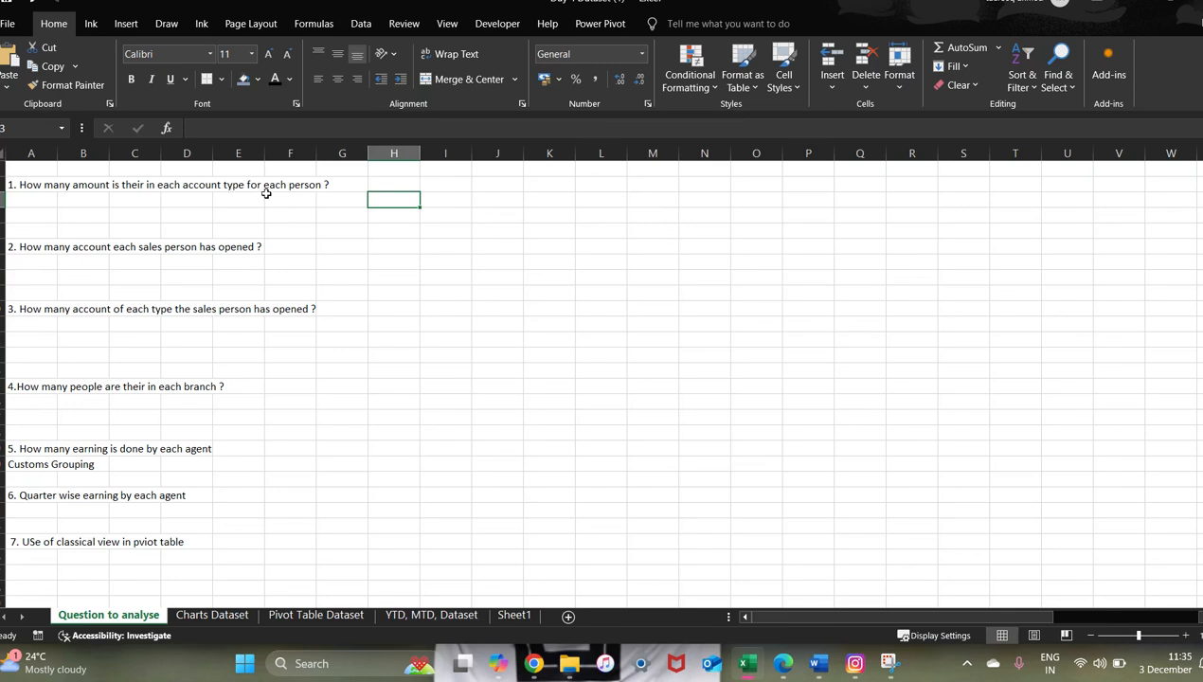
click(409, 227)
click(448, 227)
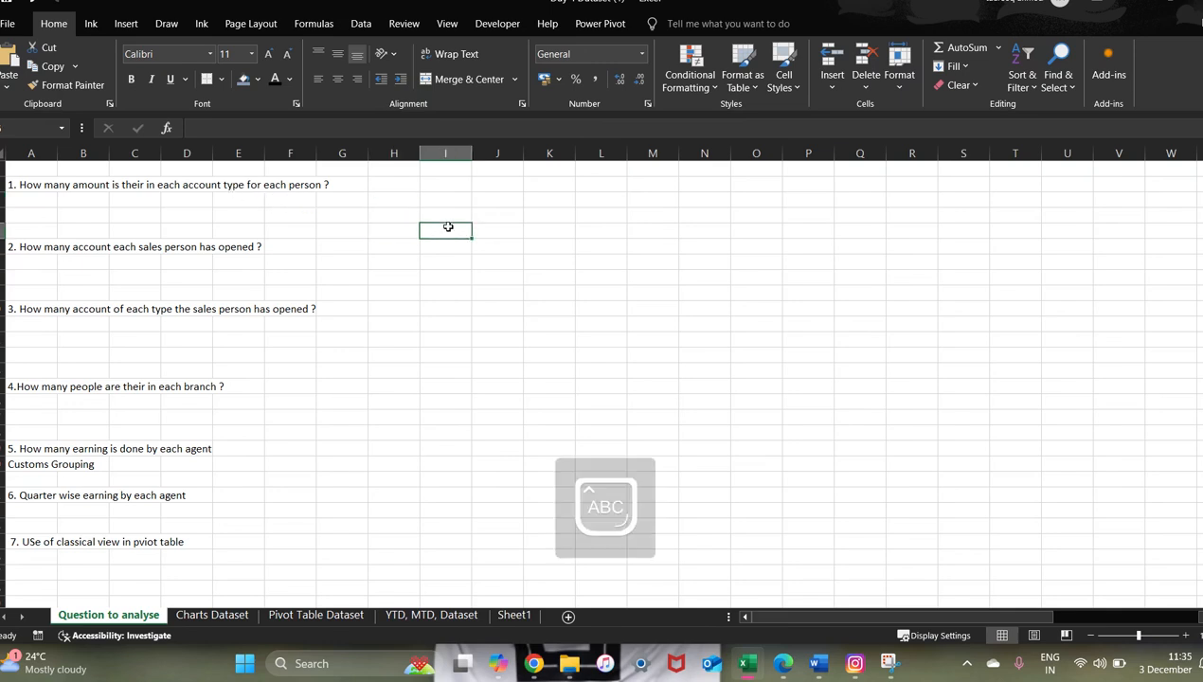
text(Amount)
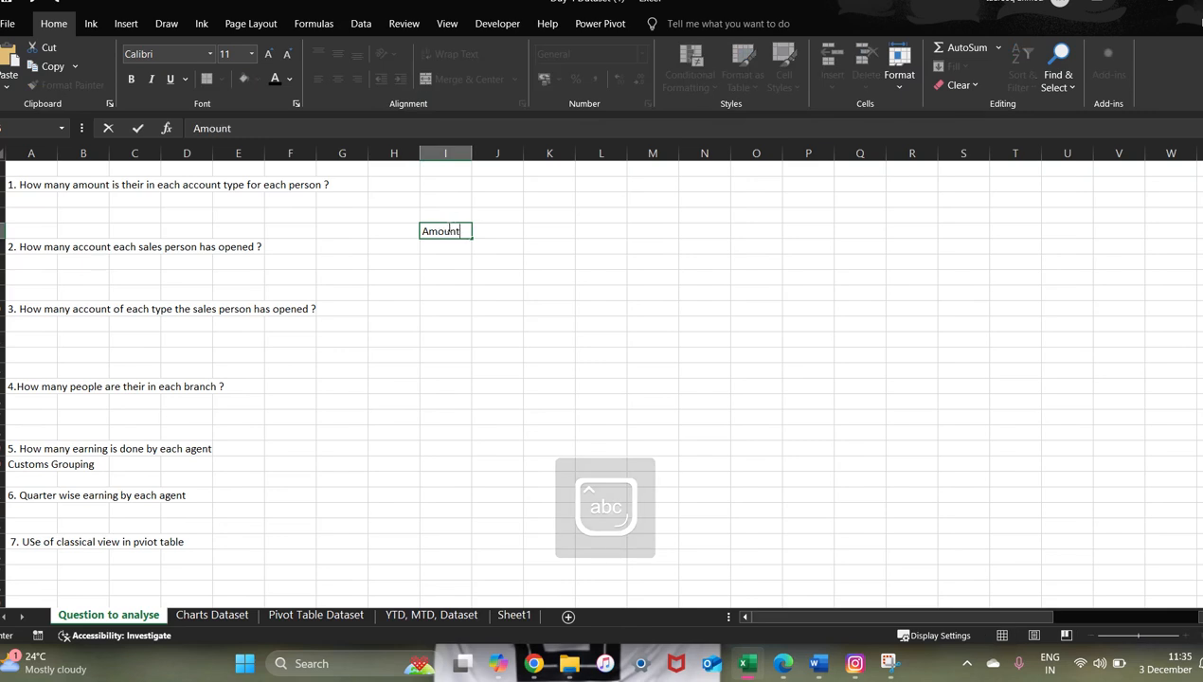
key(Return)
Step: List the other two fields for question 1 below Amount: Account Type in I6 and Agent in I7
key(Caps_Lock)
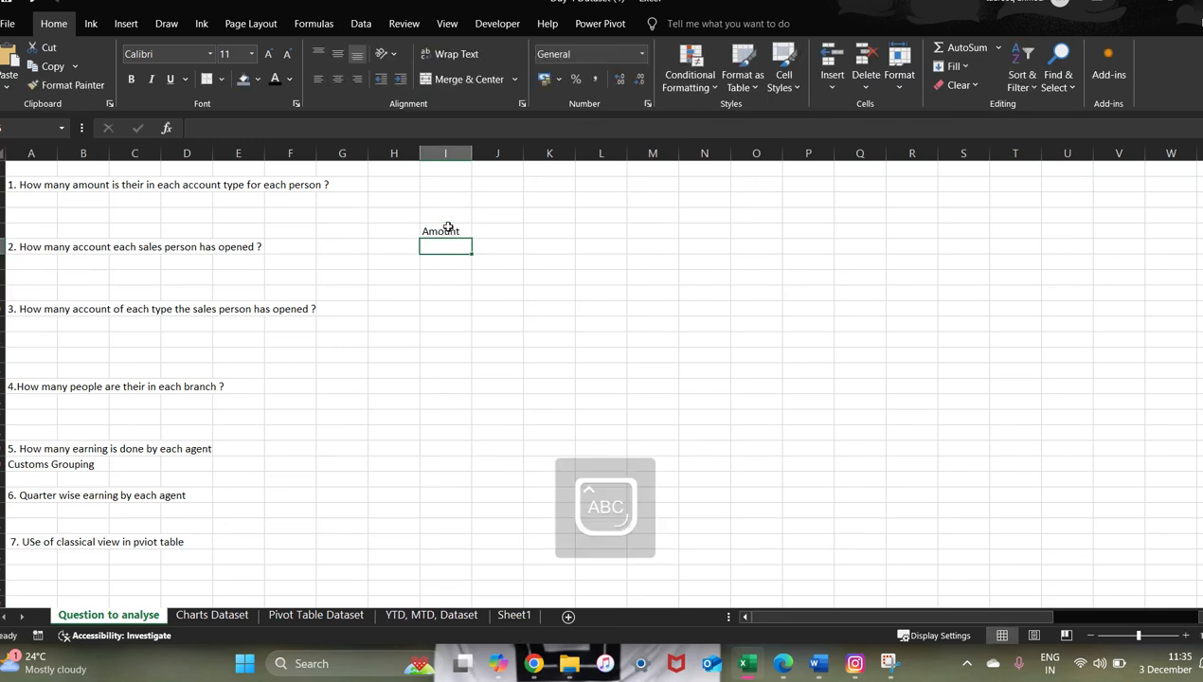
text(A)
key(Caps_Lock)
text(oun)
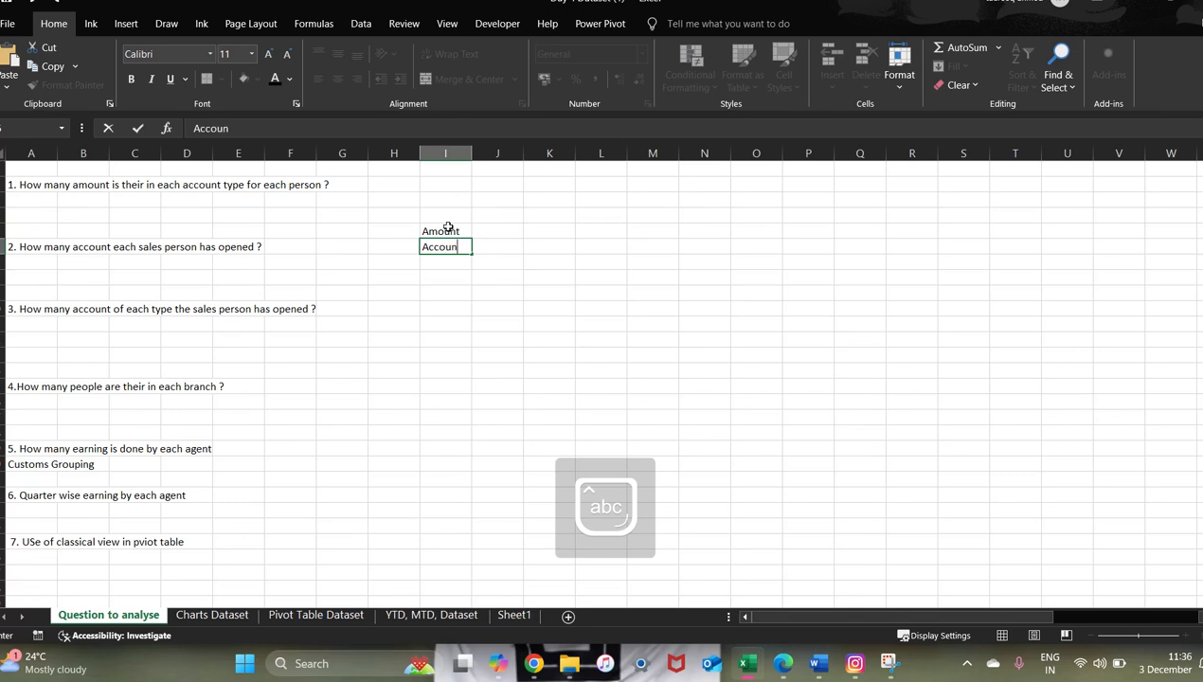
text(t Type)
key(Return)
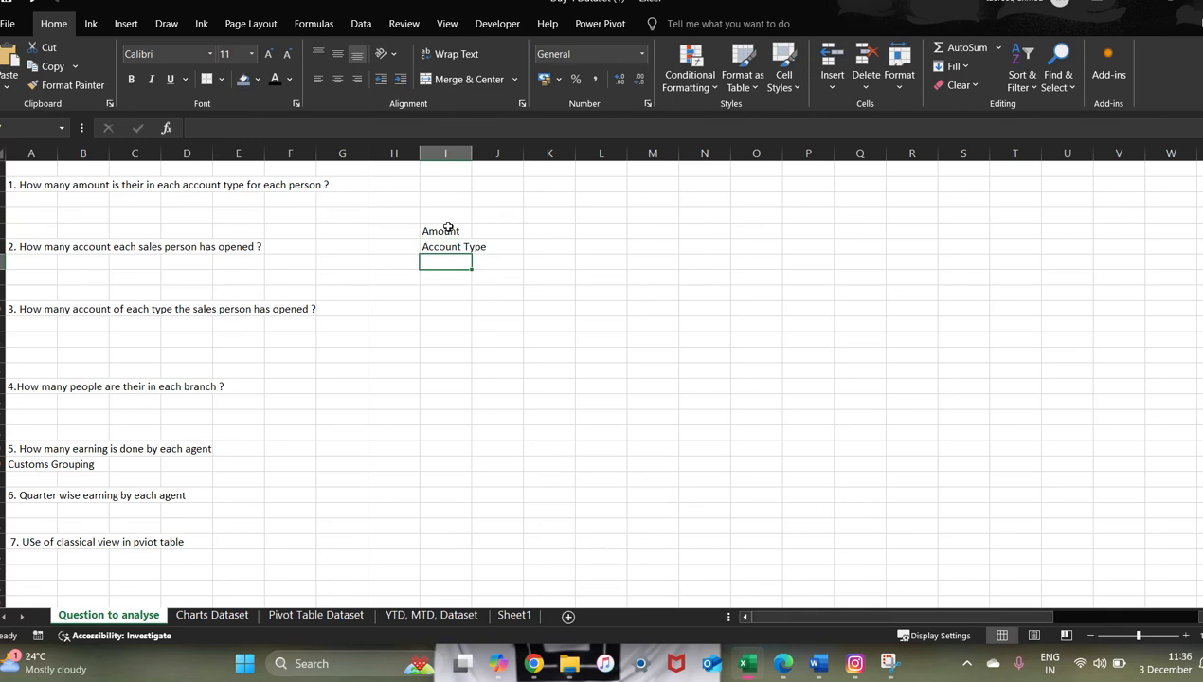
key(Caps_Lock)
text(Agent)
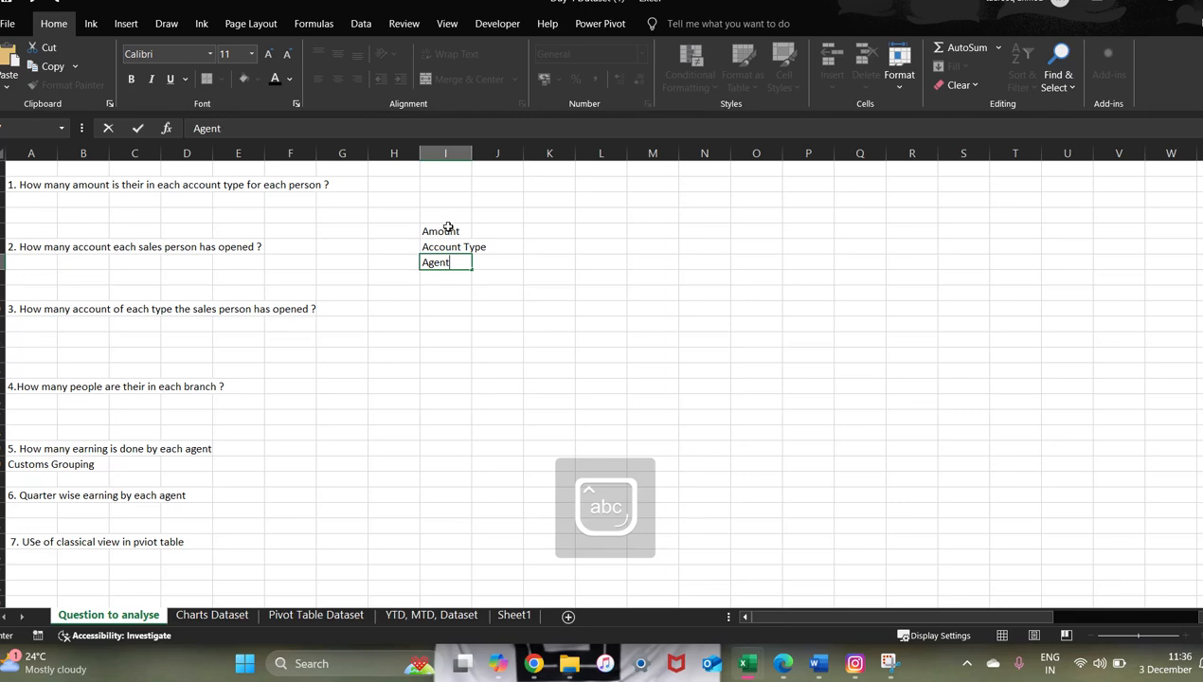
click(542, 351)
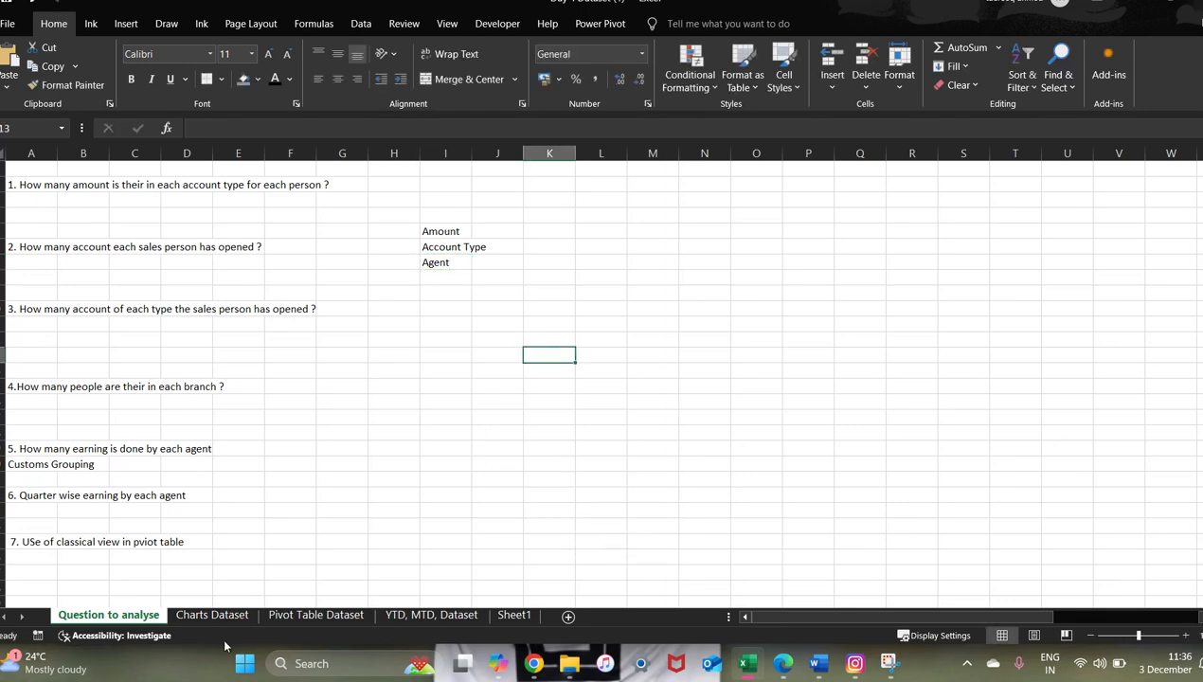
Step: Set the font colour of the whole header row, Agent to Amount, on the Pivot Table Dataset sheet to white
click(309, 618)
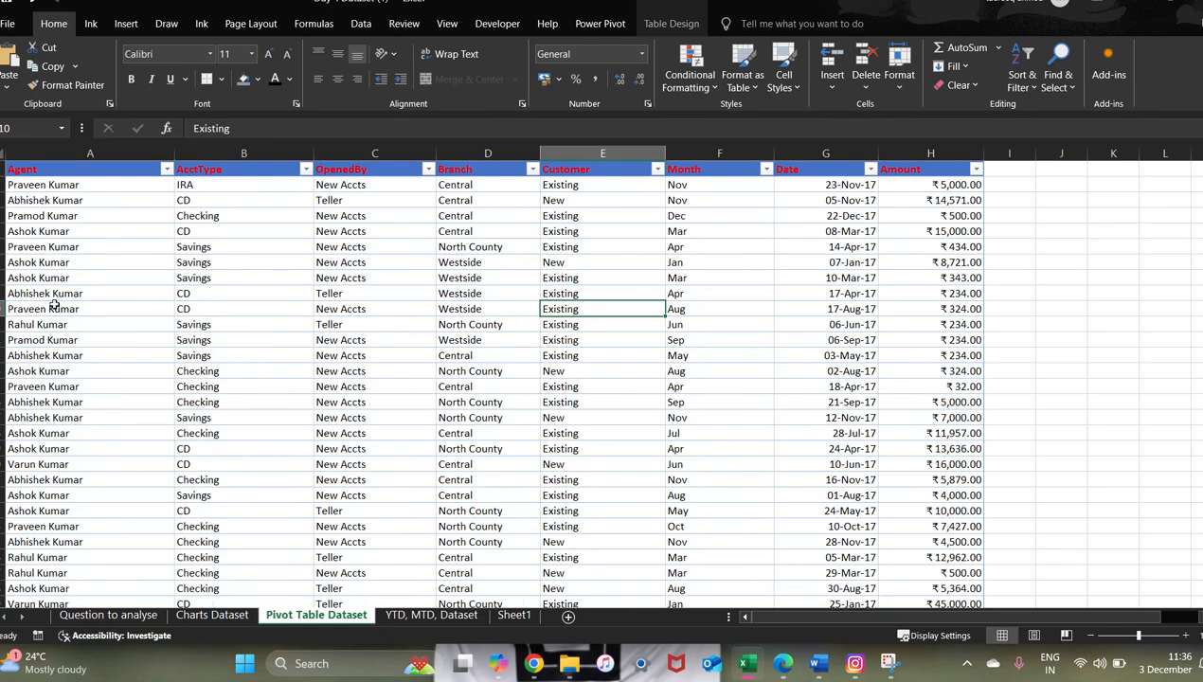
click(79, 169)
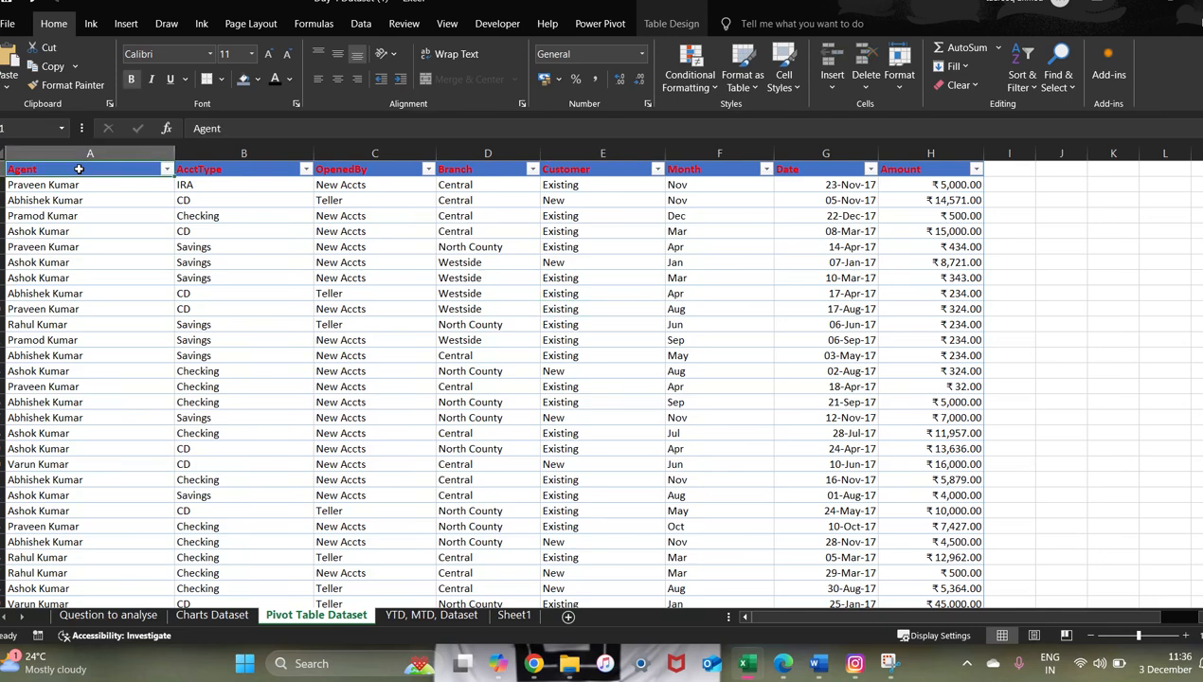
click(184, 280)
click(71, 170)
key(ctrl+shift+Right)
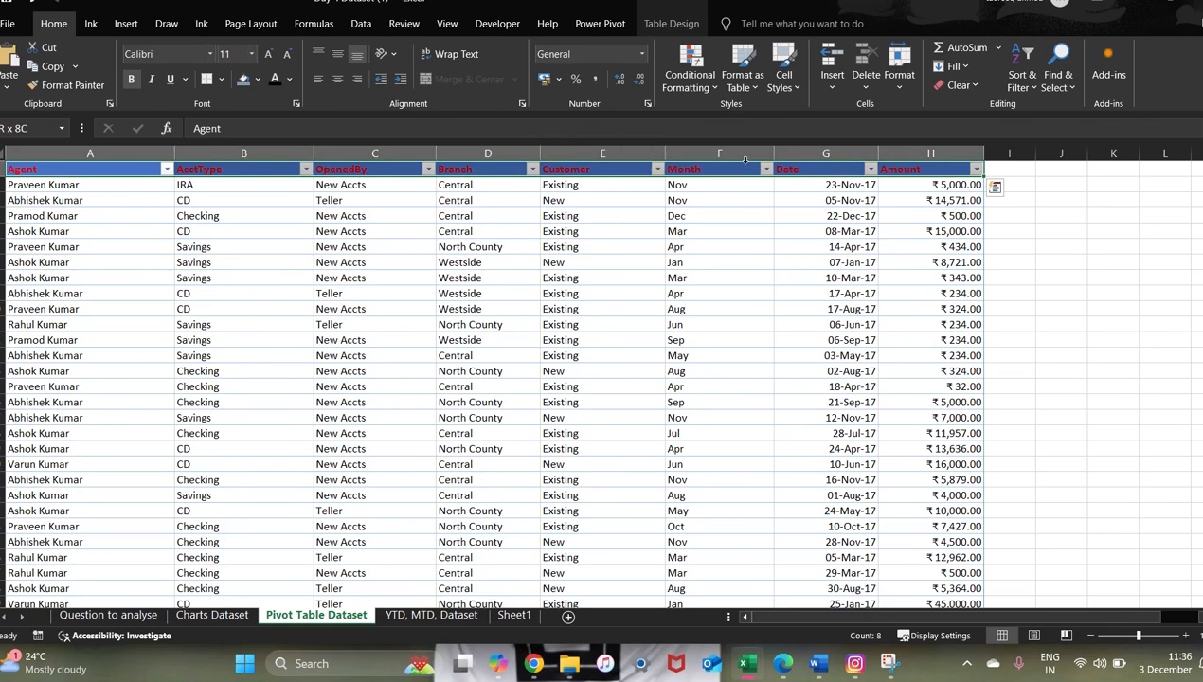
click(290, 81)
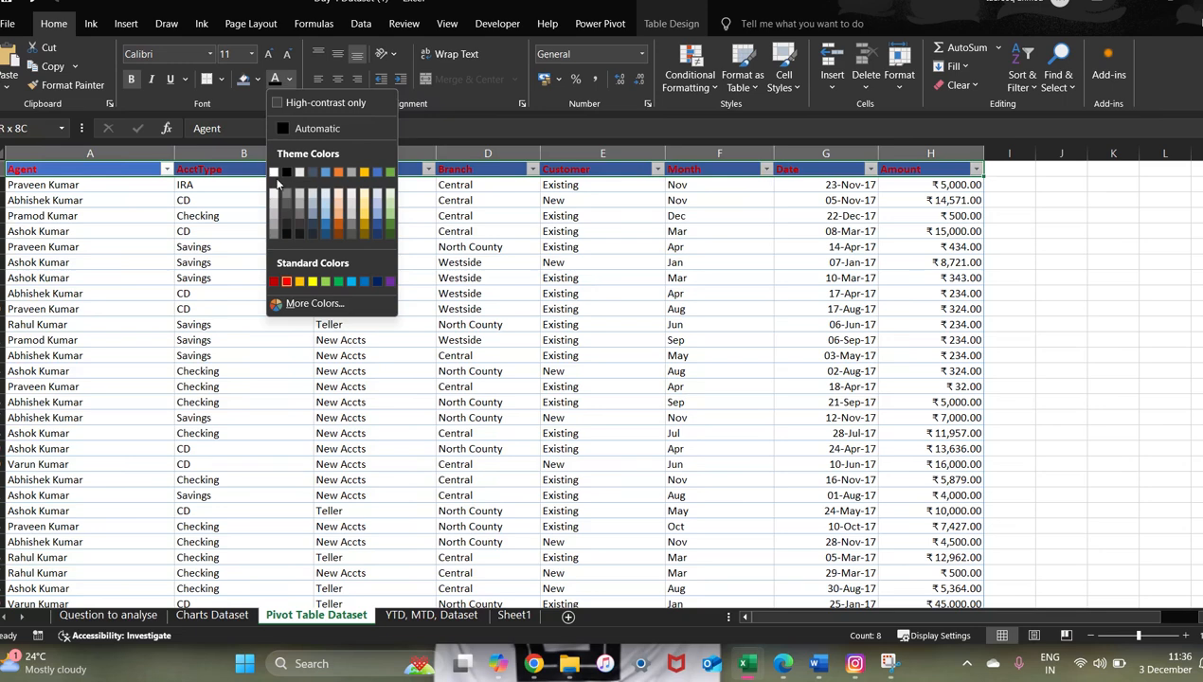
click(274, 171)
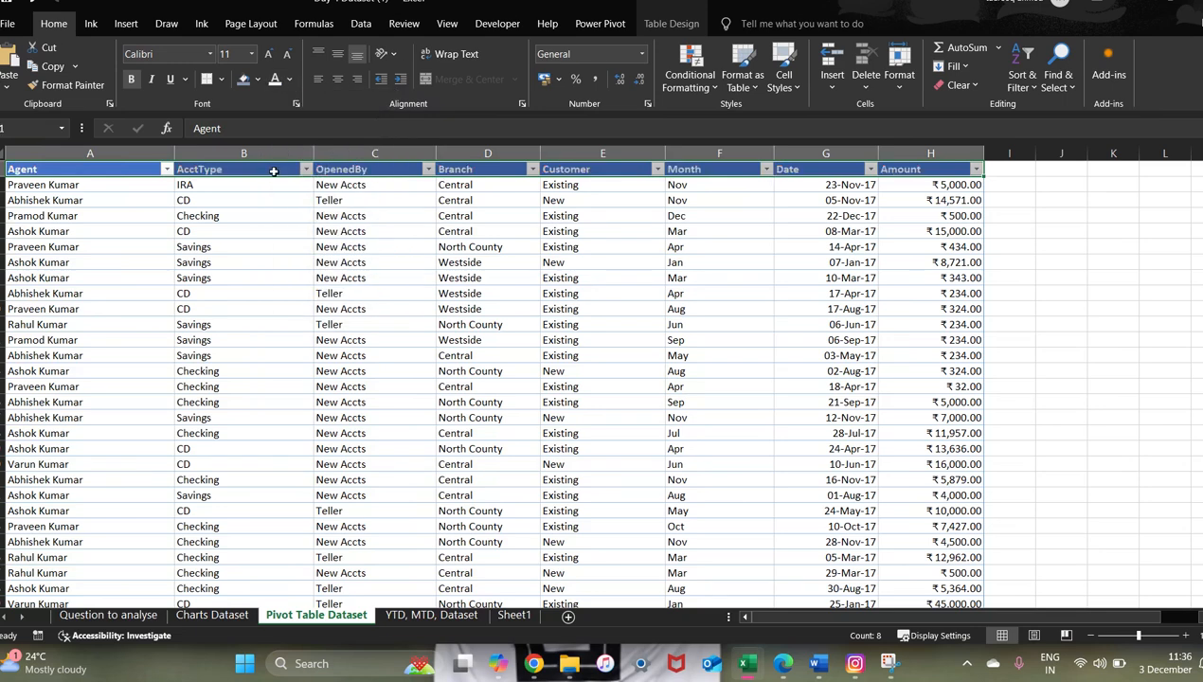
click(343, 214)
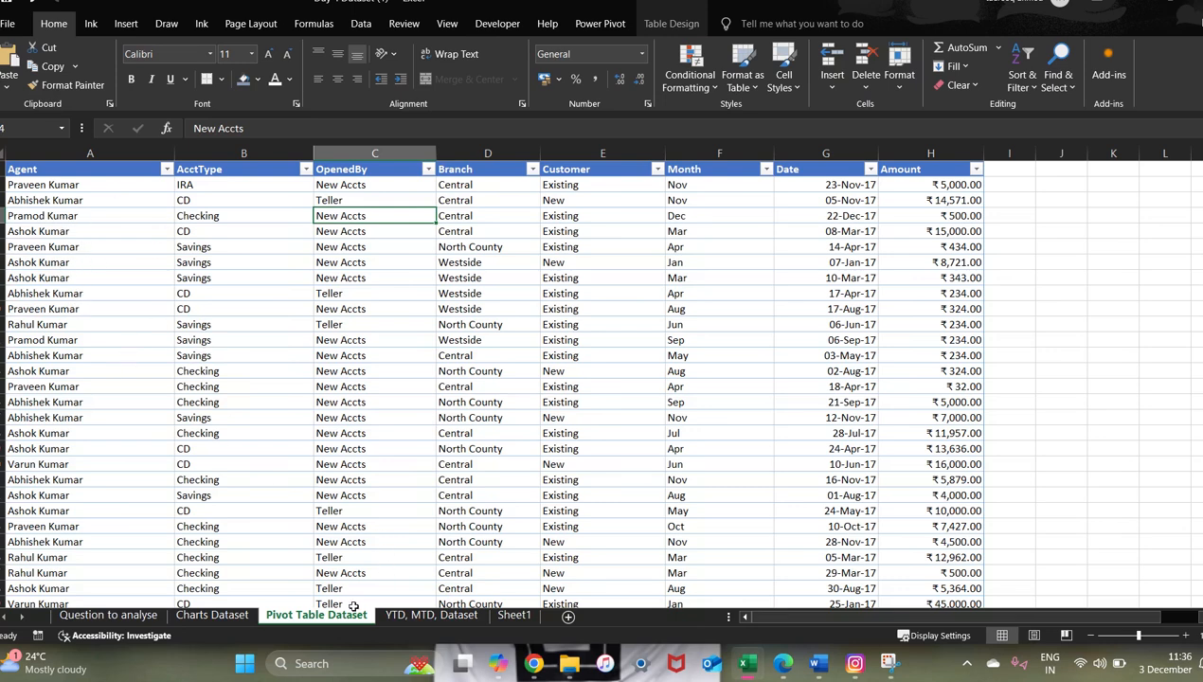
Step: Review the fields listed for question 1, and create a PivotTable on a new worksheet from the entire Pivot Table Dataset table
click(140, 618)
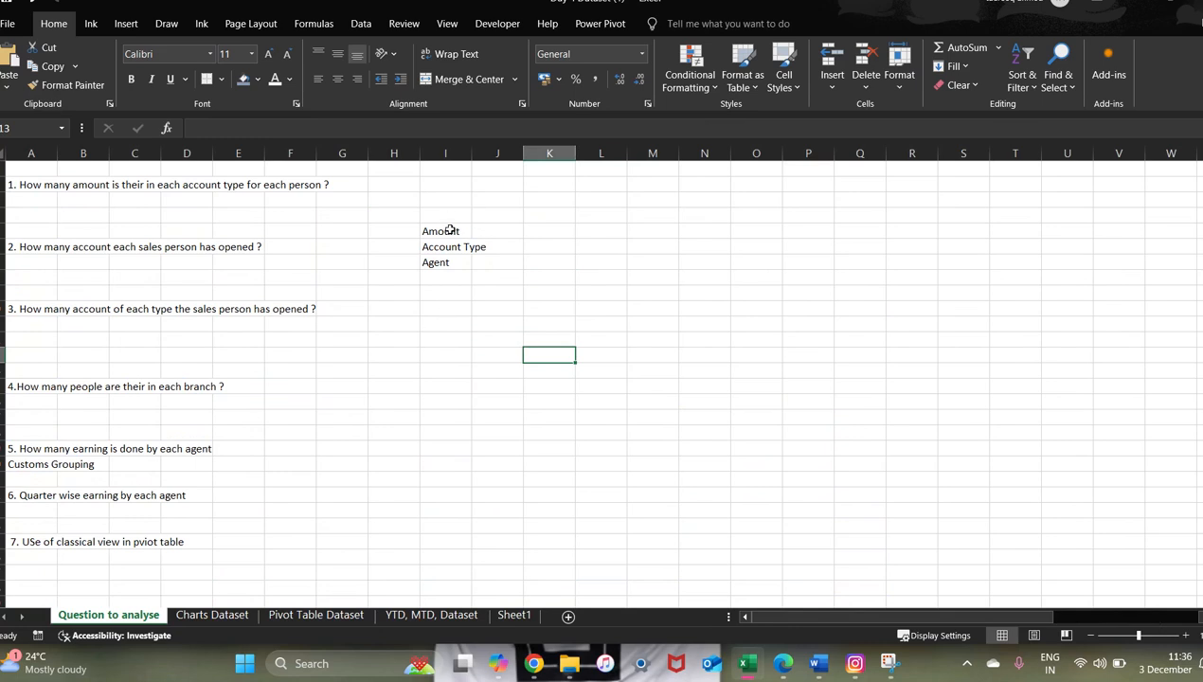
drag(445, 231, 469, 265)
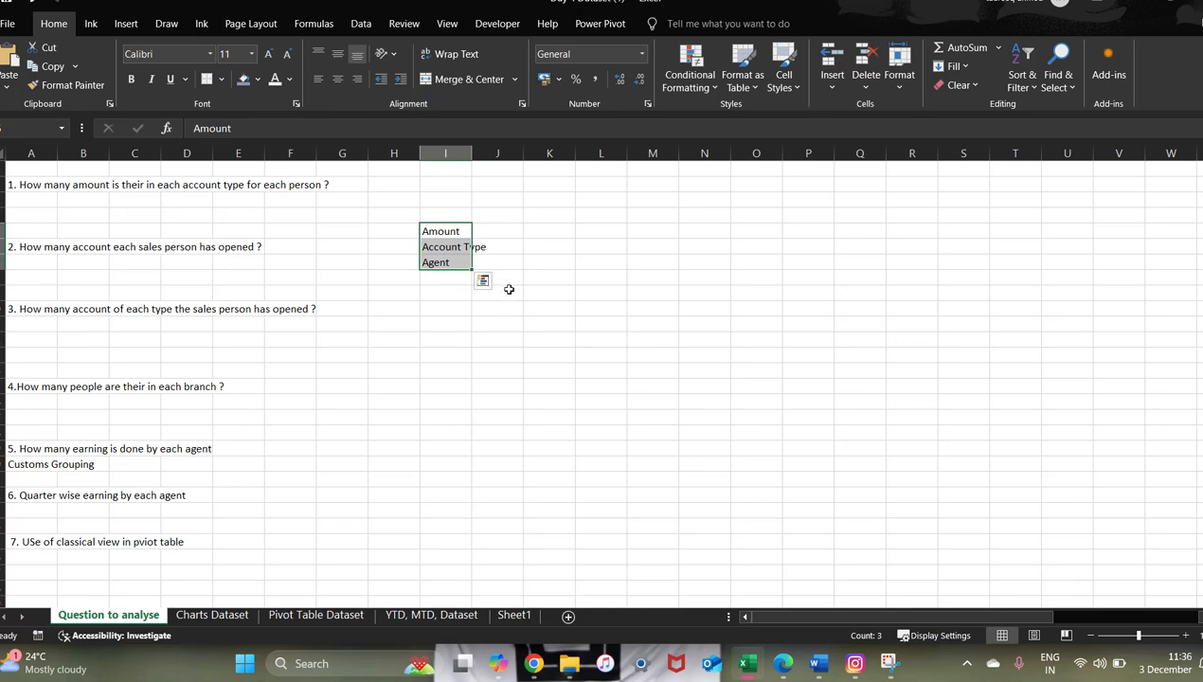
click(276, 616)
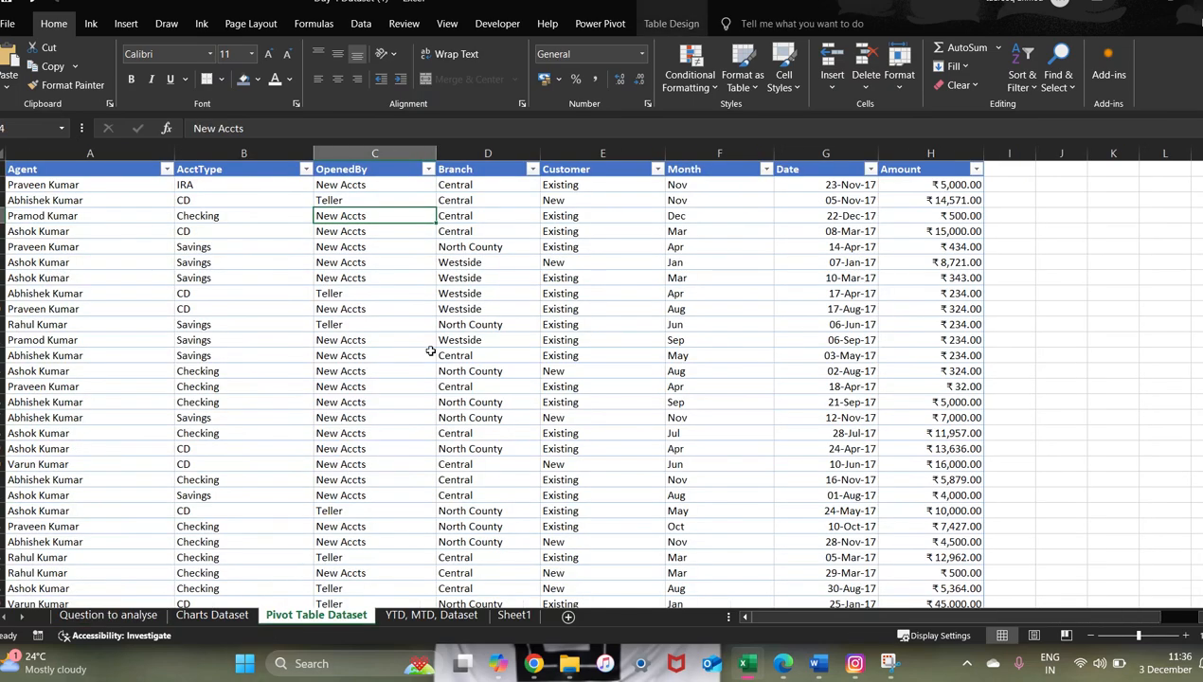
click(347, 279)
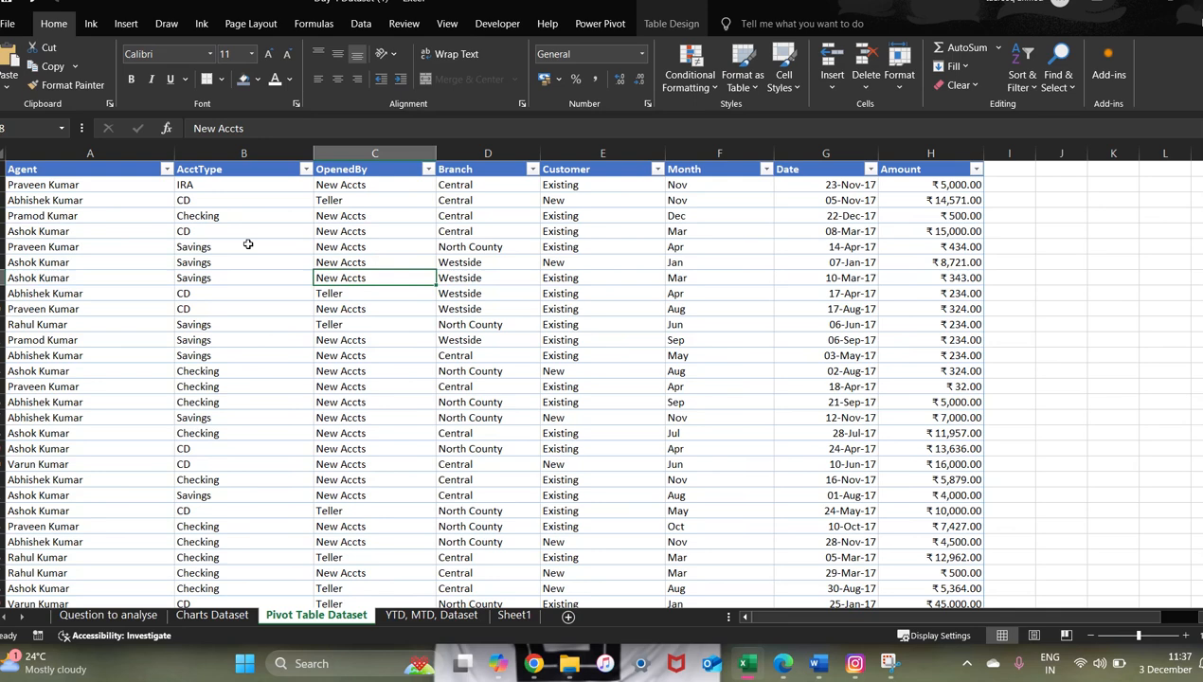
click(358, 244)
click(248, 251)
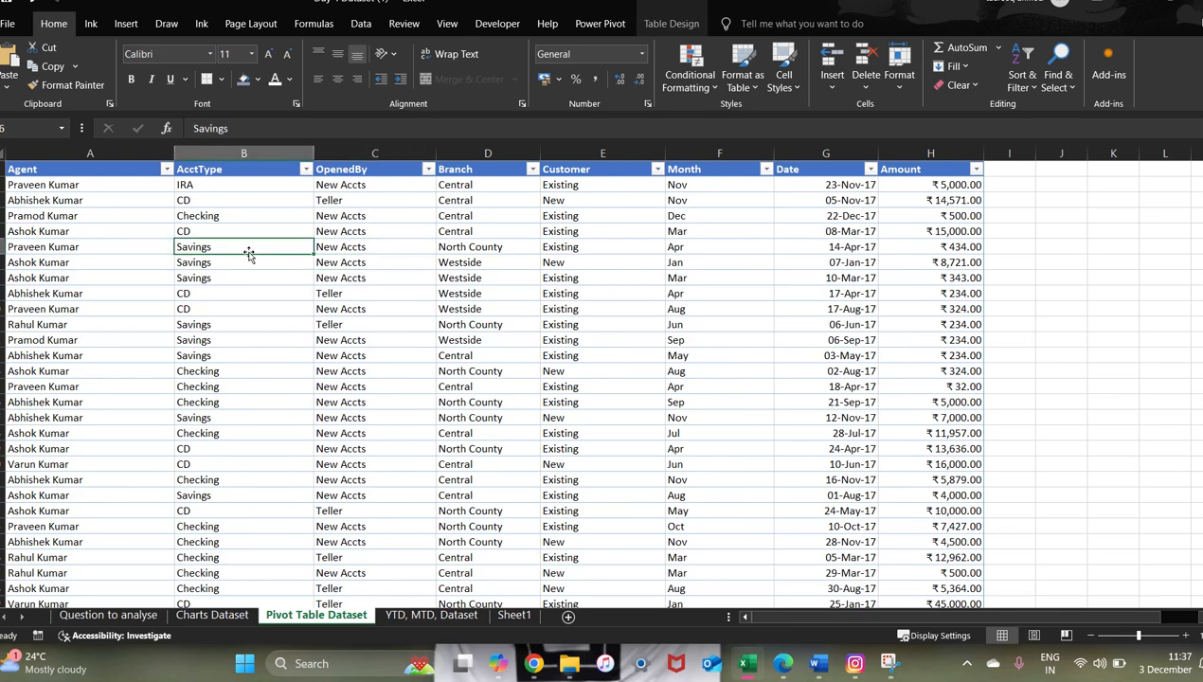
key(ctrl+a)
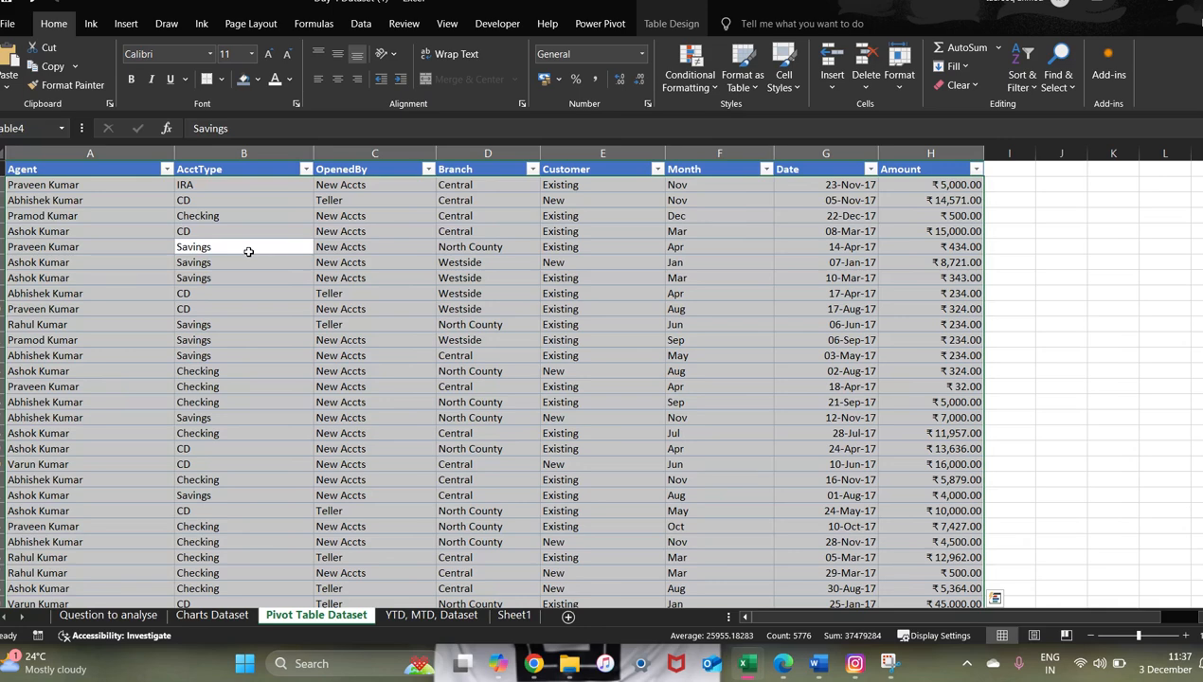
click(127, 24)
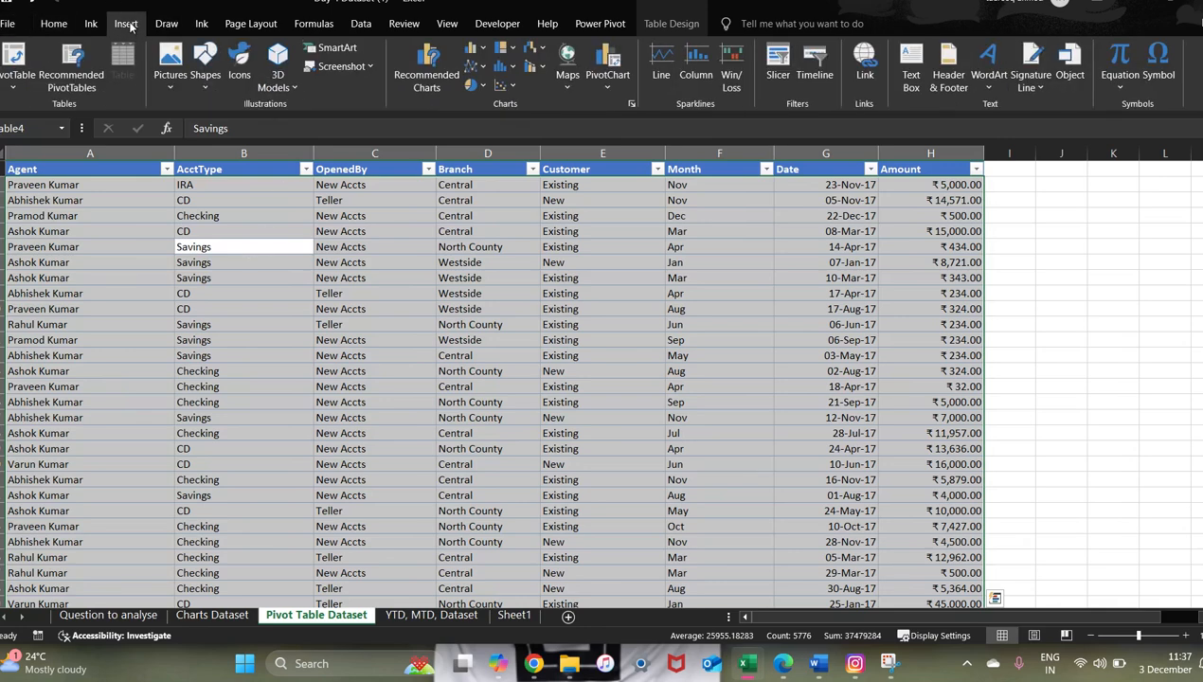
click(13, 83)
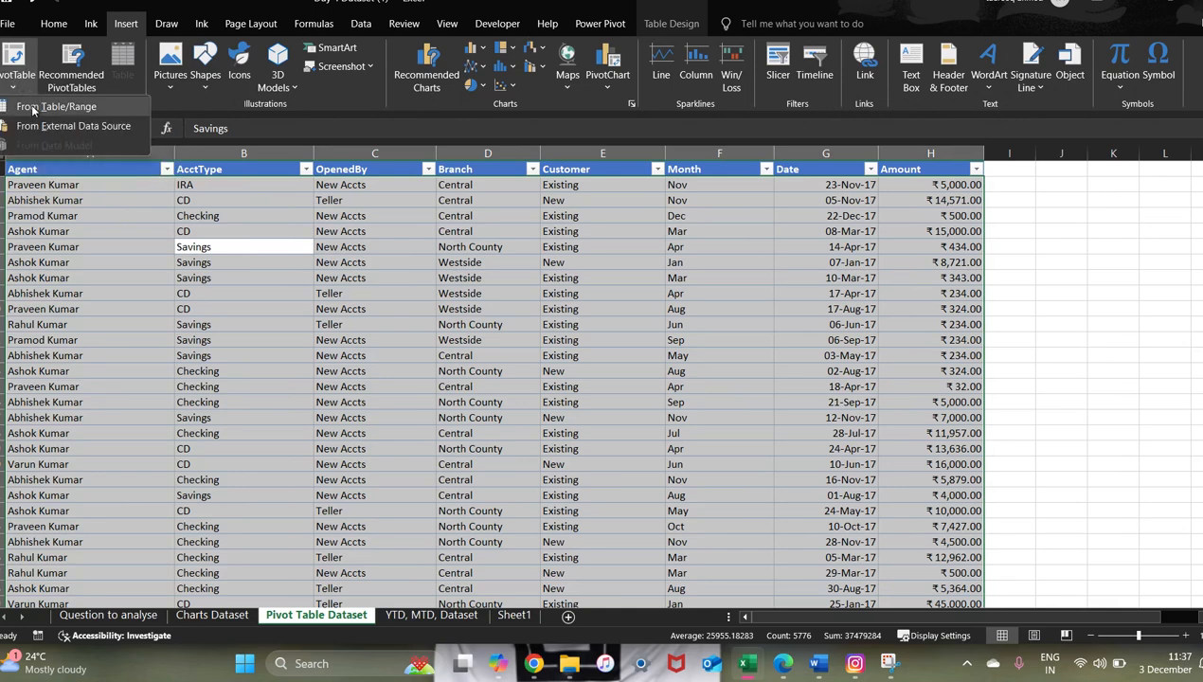
click(34, 108)
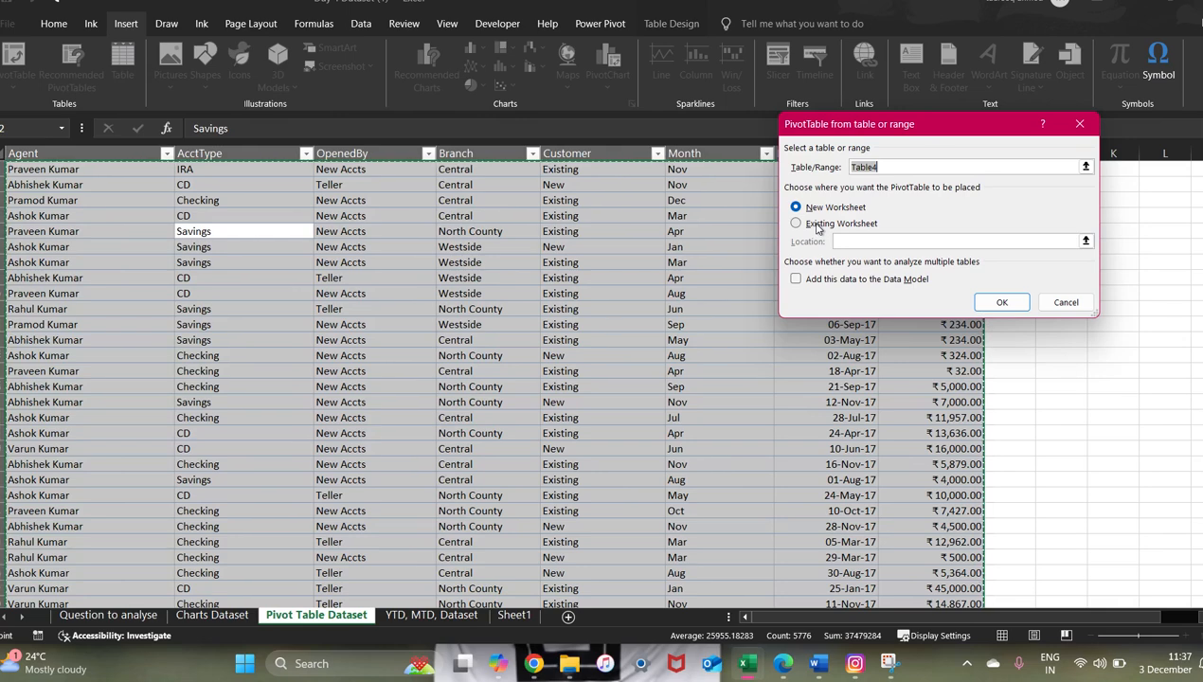
click(1000, 300)
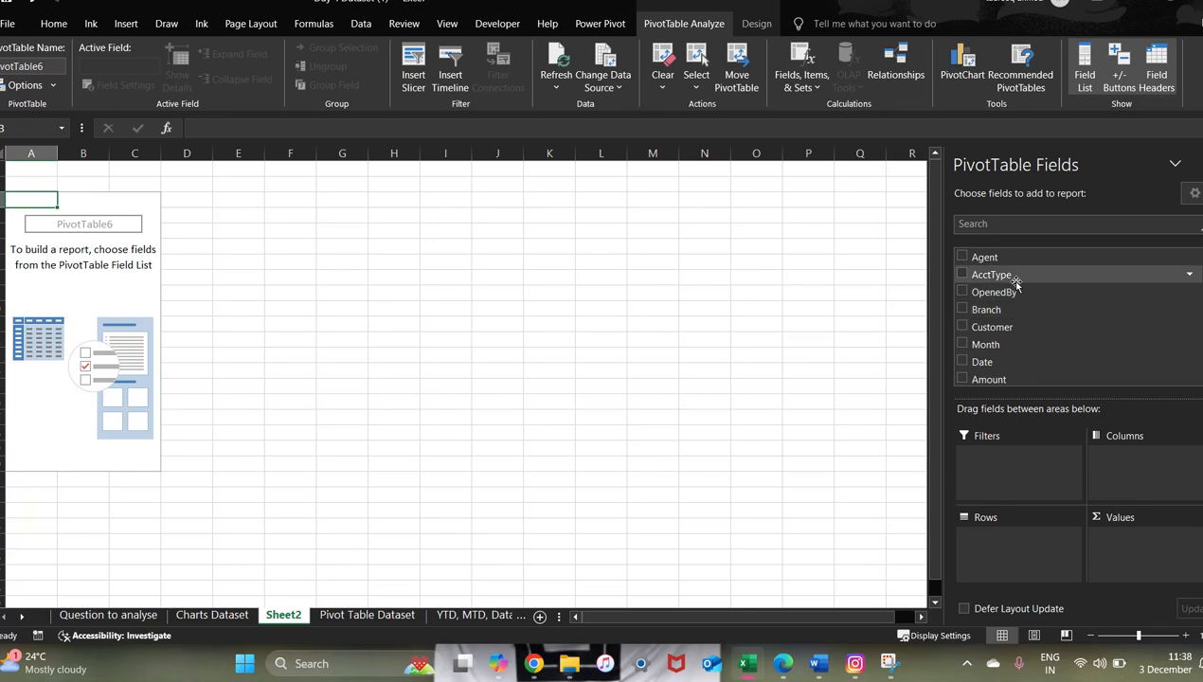
Step: Build the pivot table with AcctType as rows, Agent as columns and Amount as summed values
drag(1006, 283, 994, 547)
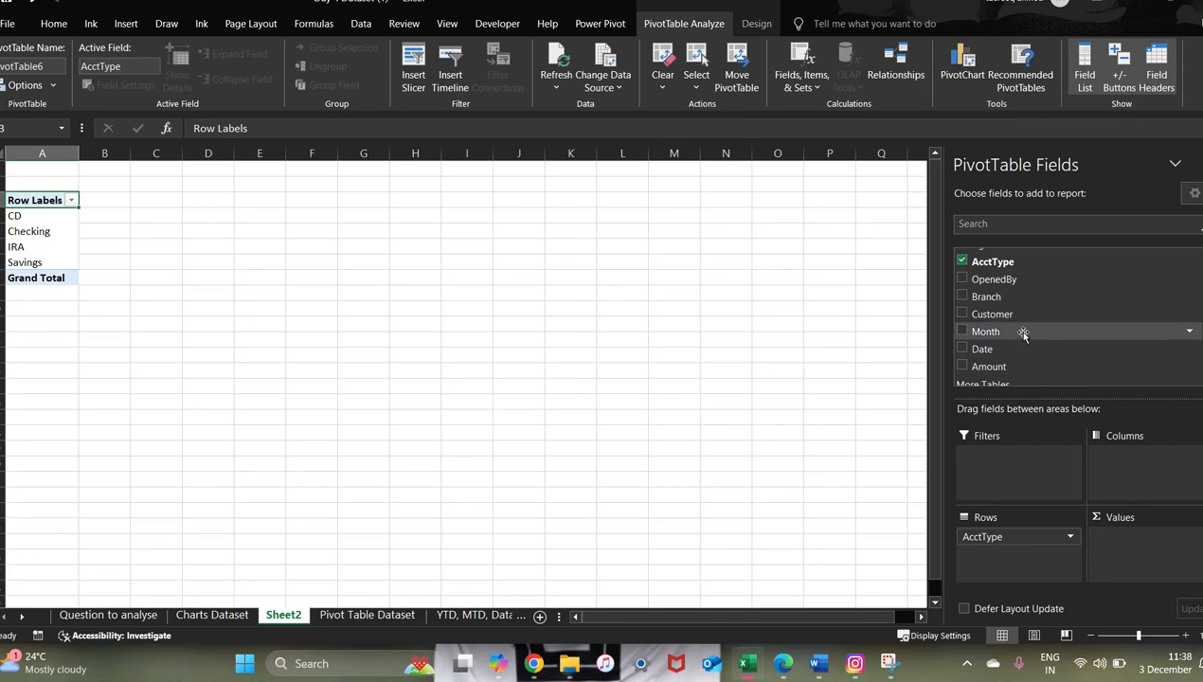
scroll(1028, 313, up, 1)
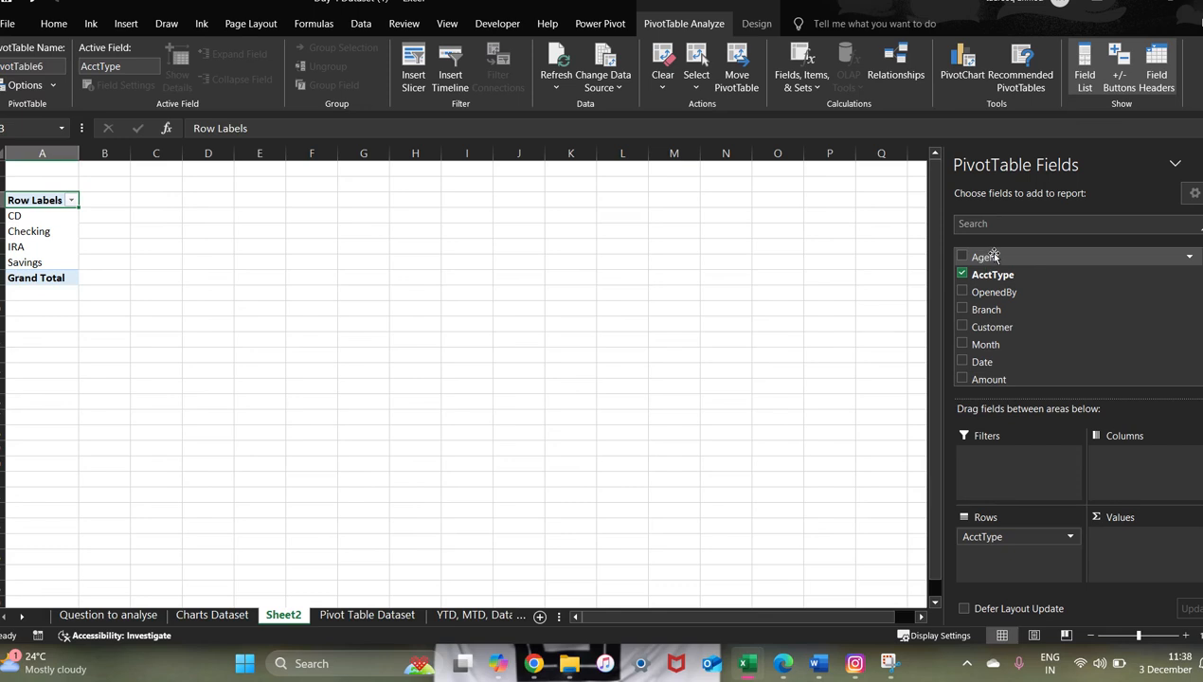
drag(992, 256, 1111, 462)
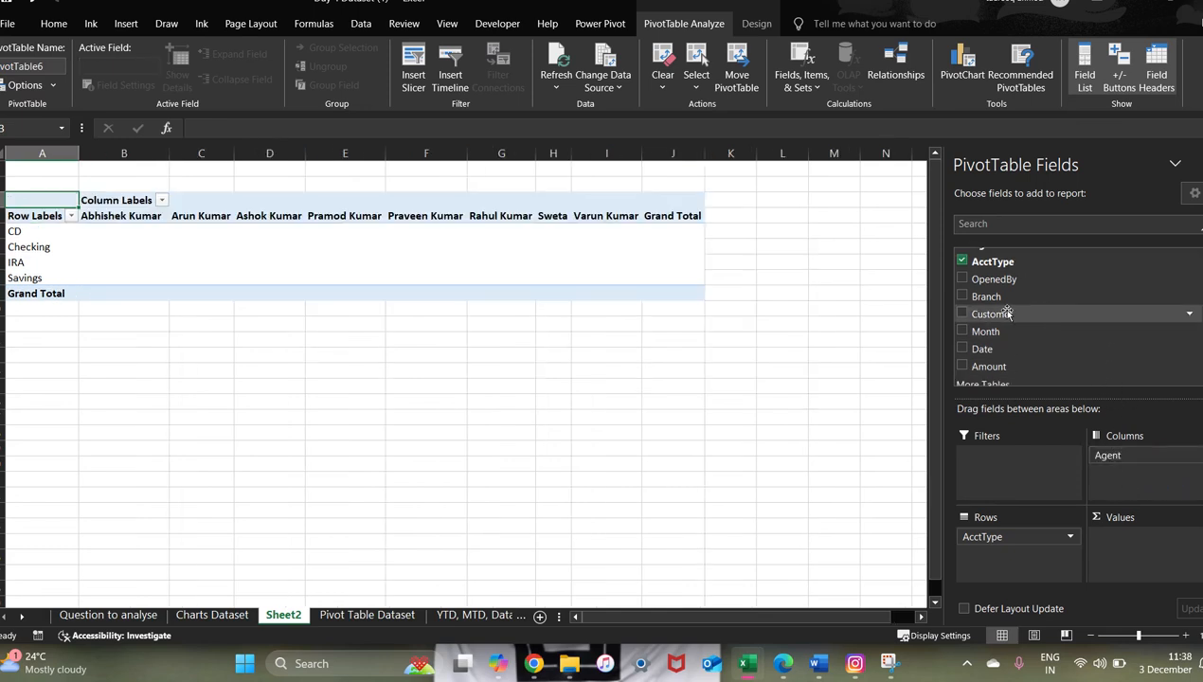
scroll(976, 311, up, 1)
scroll(985, 313, down, 2)
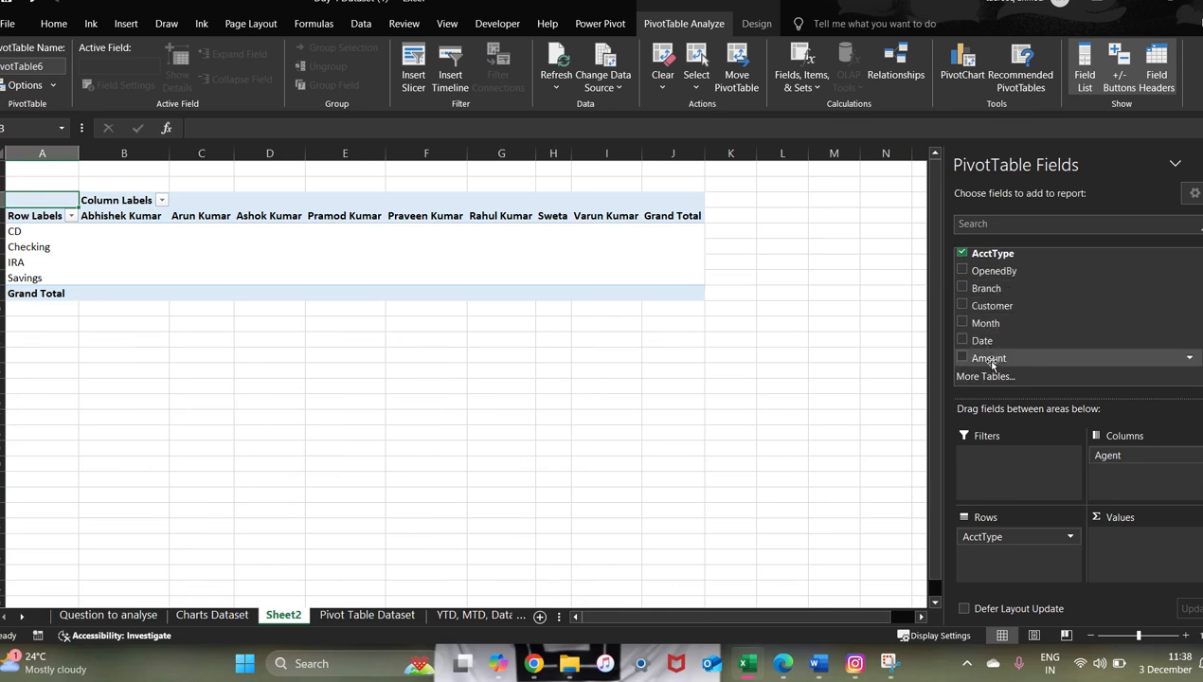
drag(1025, 405, 1120, 548)
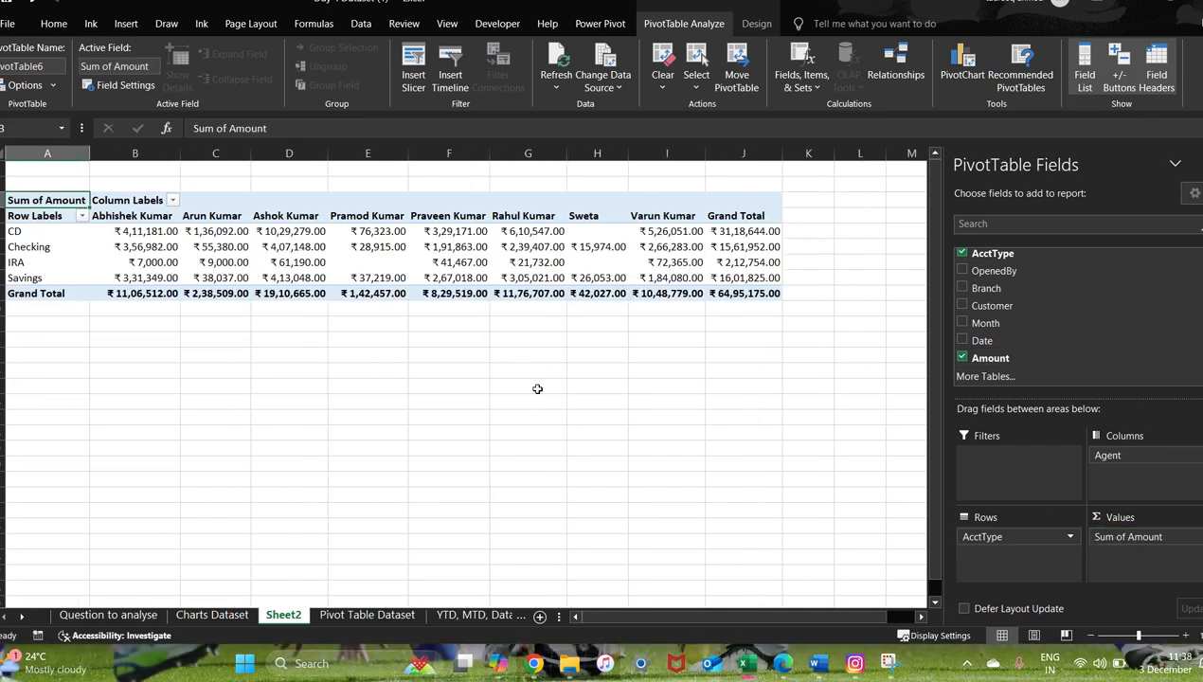
click(364, 358)
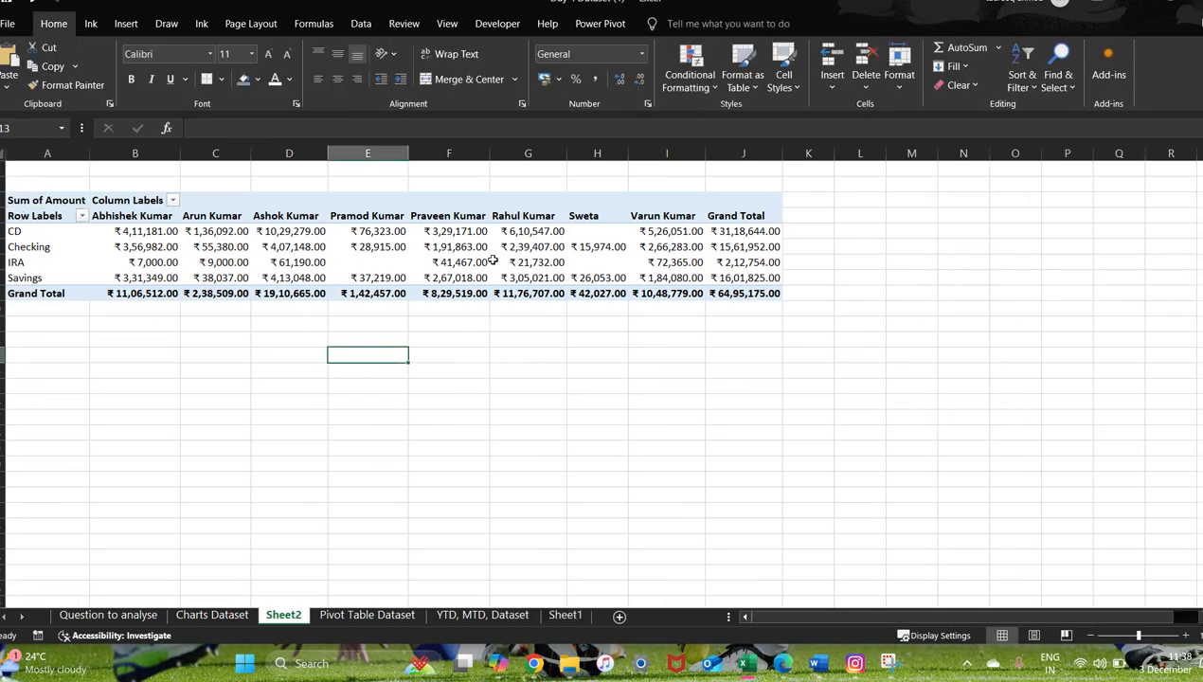
Step: Examine the pivot table's amounts for each agent and account type, including the grand totals
click(494, 261)
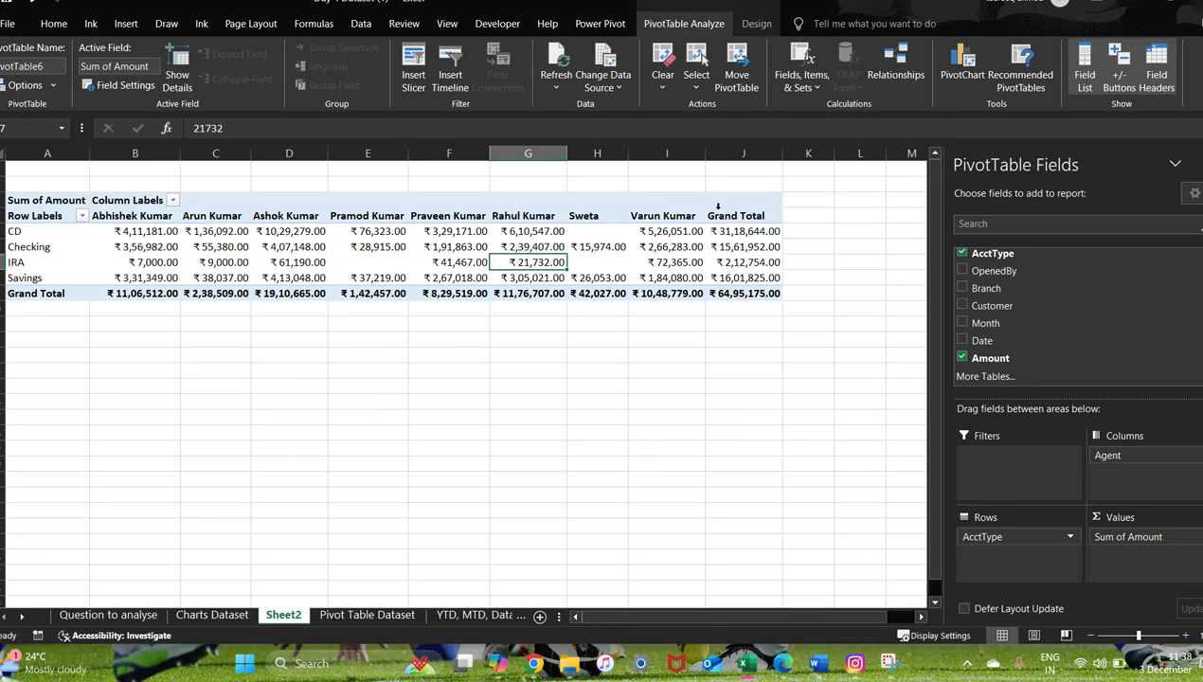
click(858, 329)
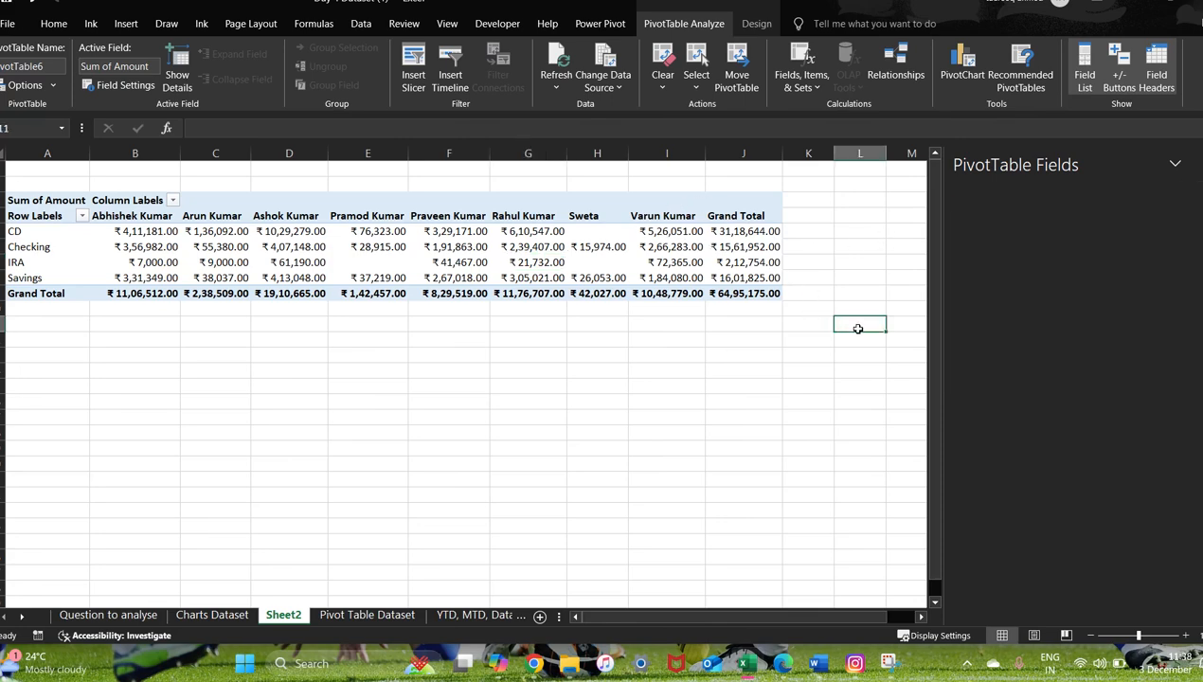
click(624, 250)
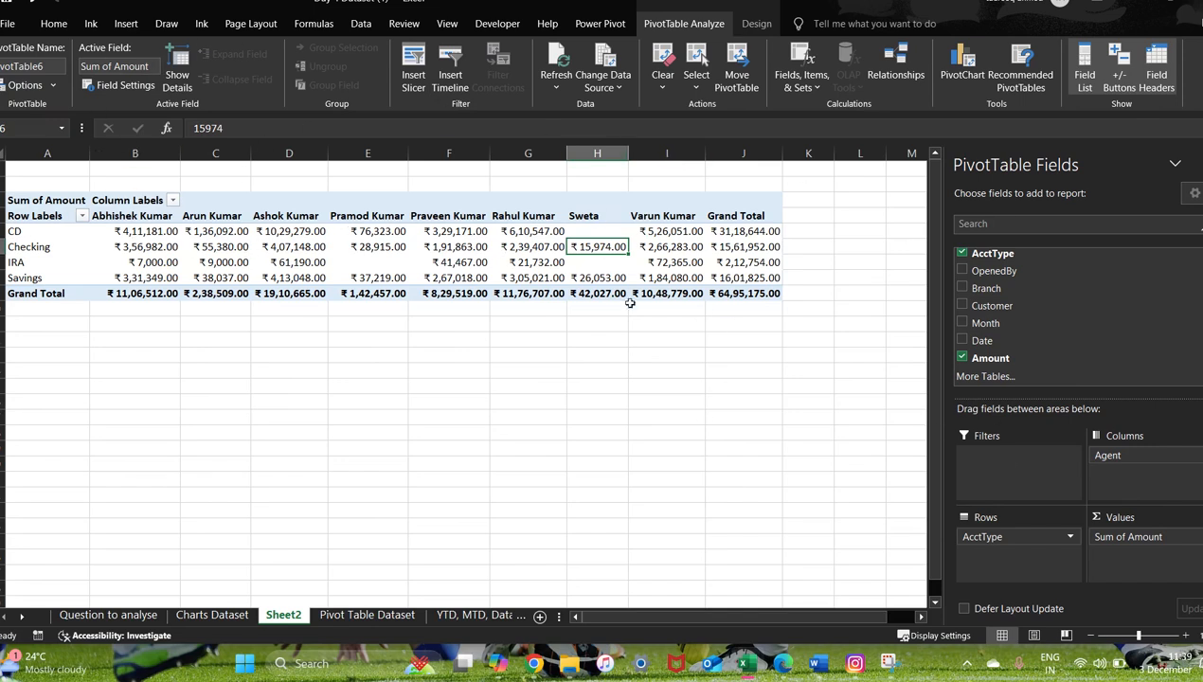
click(584, 217)
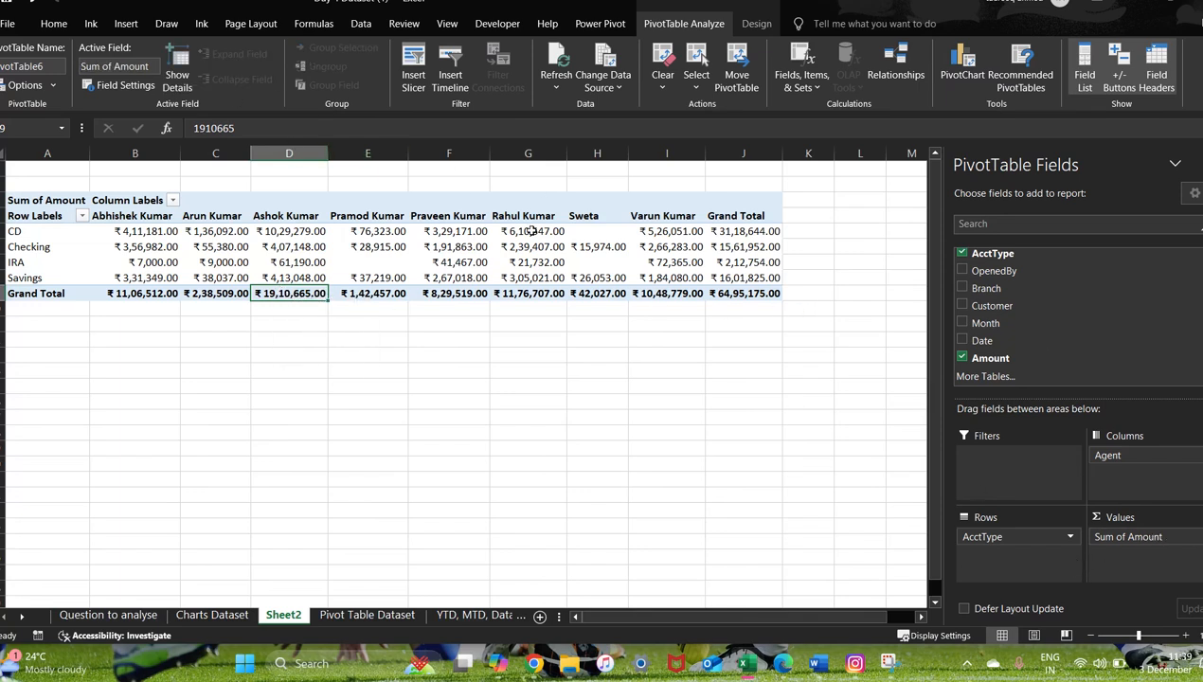
Step: Change the Amount value field's summary calculation in the pivot table to Average
click(1127, 537)
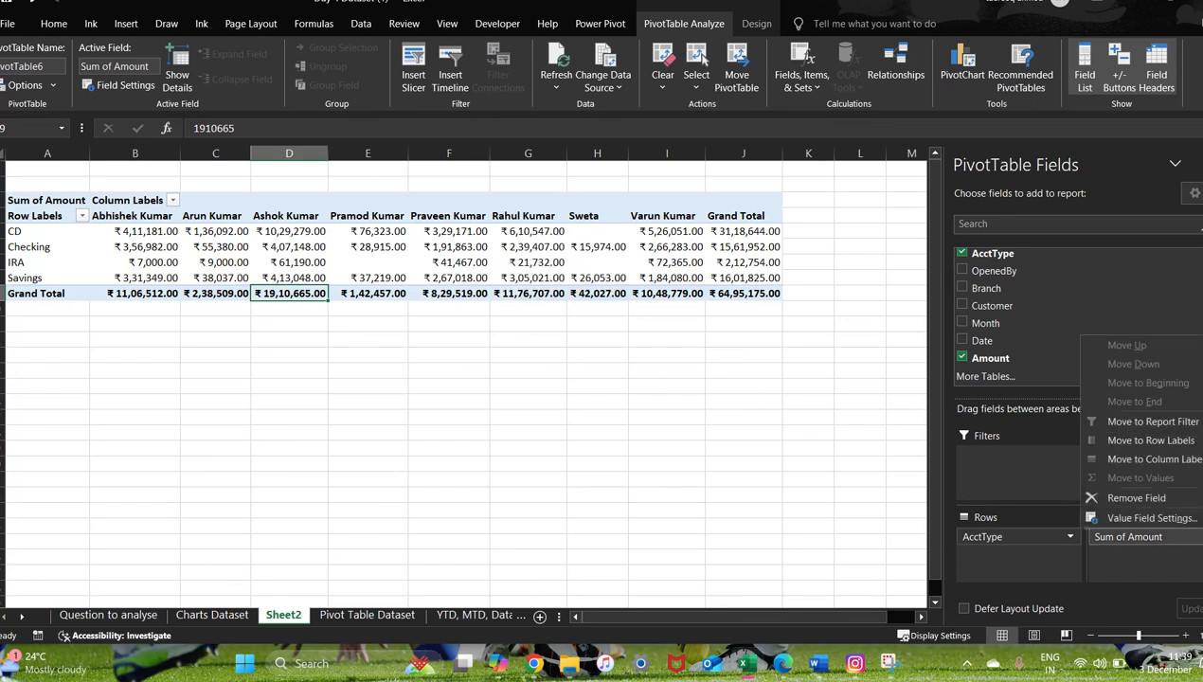
click(1151, 562)
click(1132, 536)
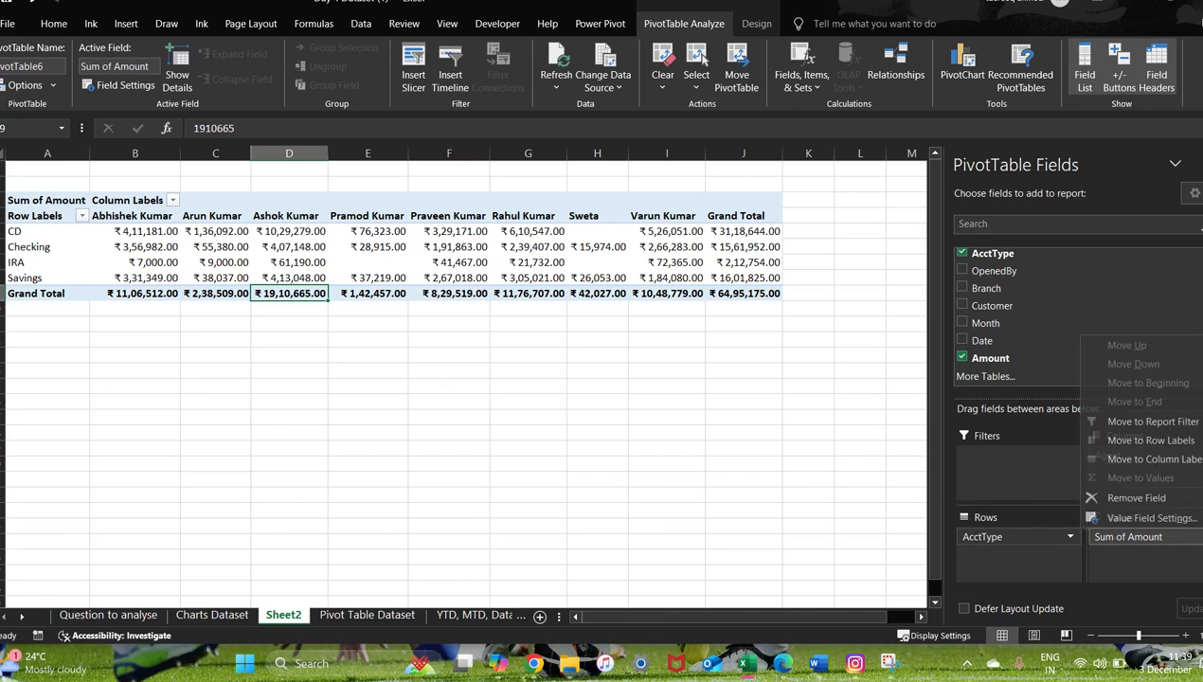
click(1151, 518)
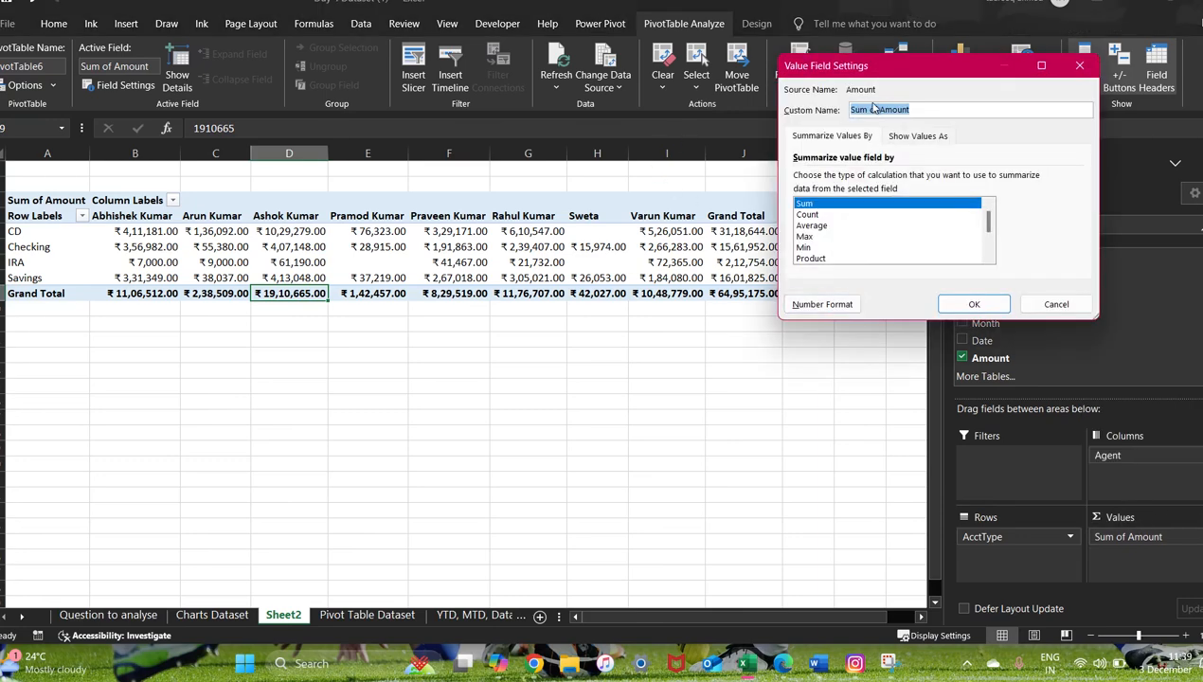
click(916, 136)
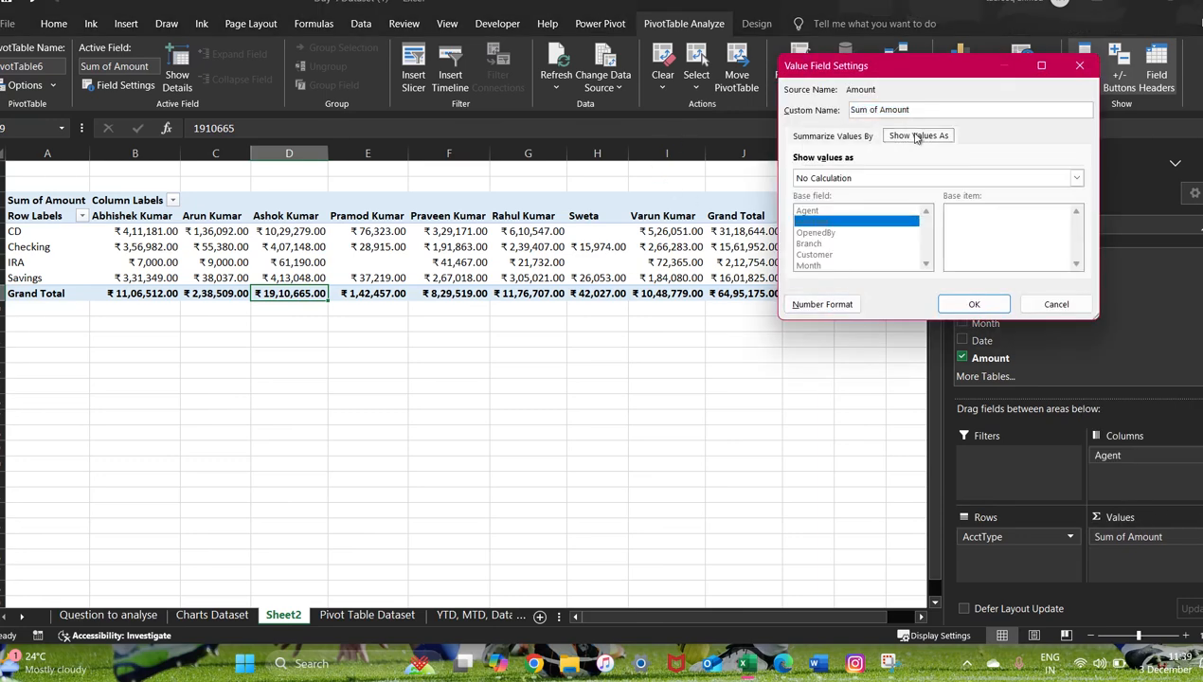
click(817, 140)
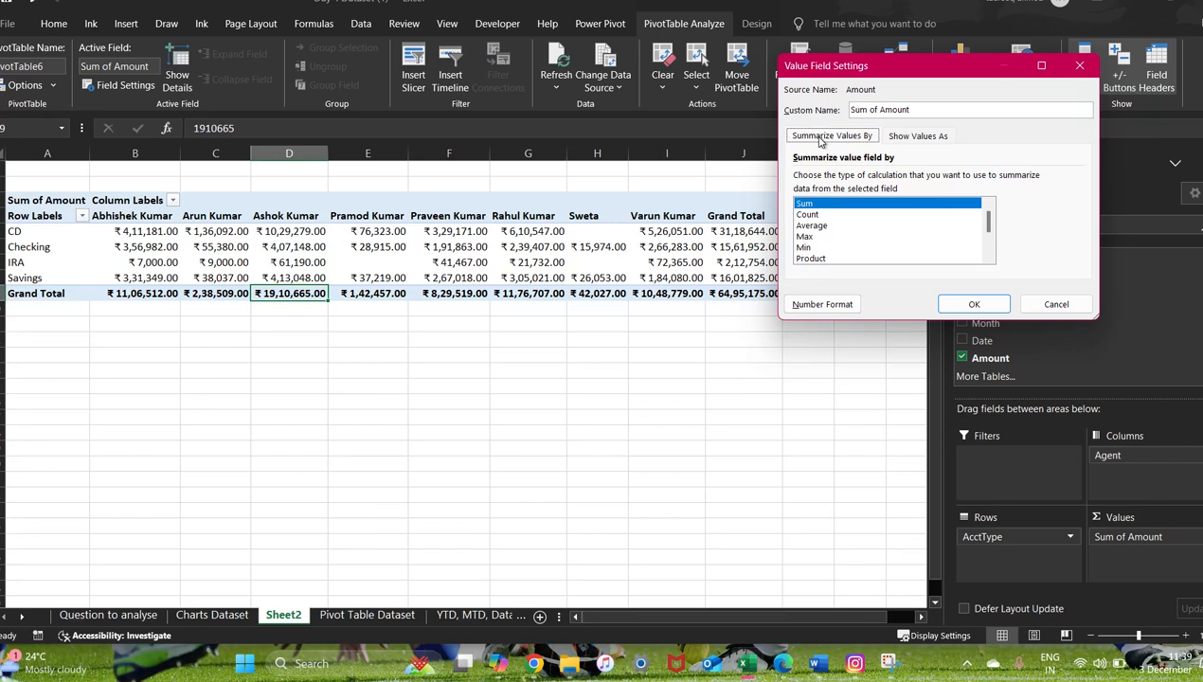
click(812, 227)
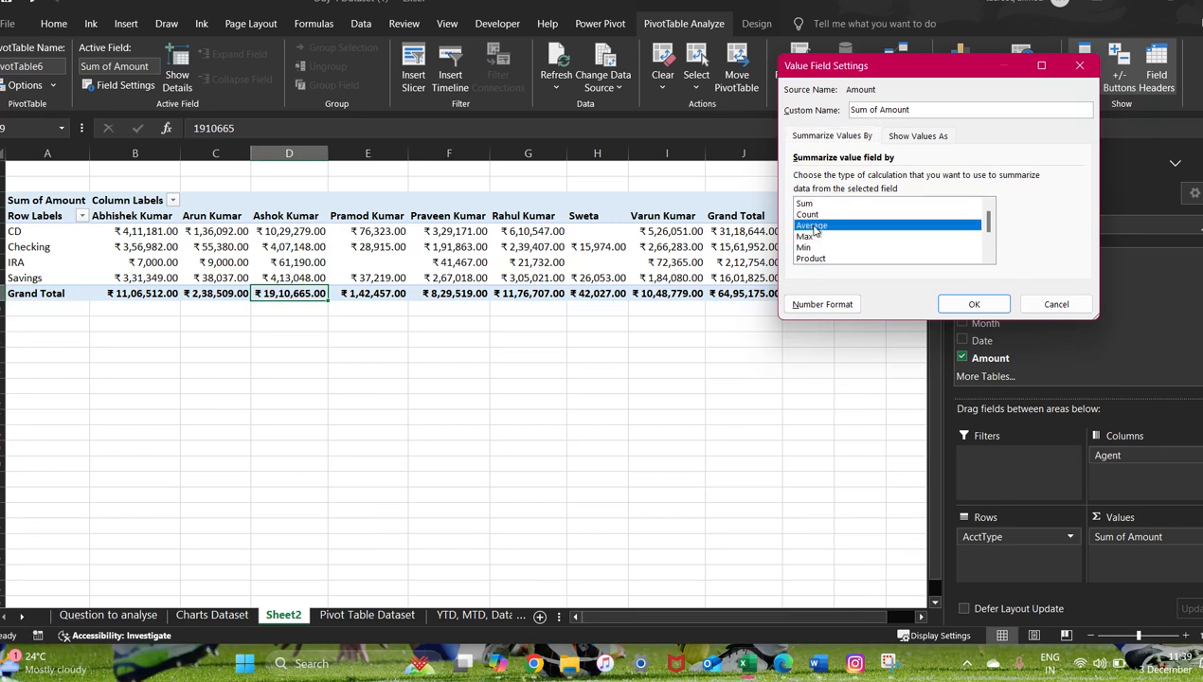
click(972, 304)
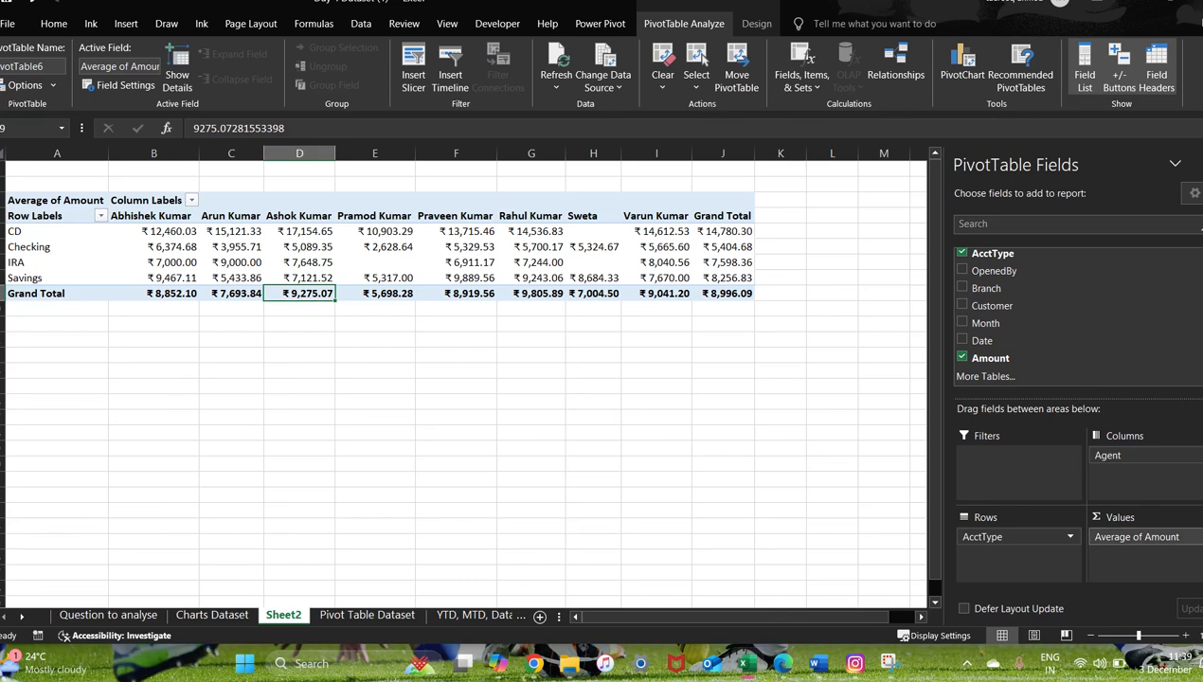
click(1192, 536)
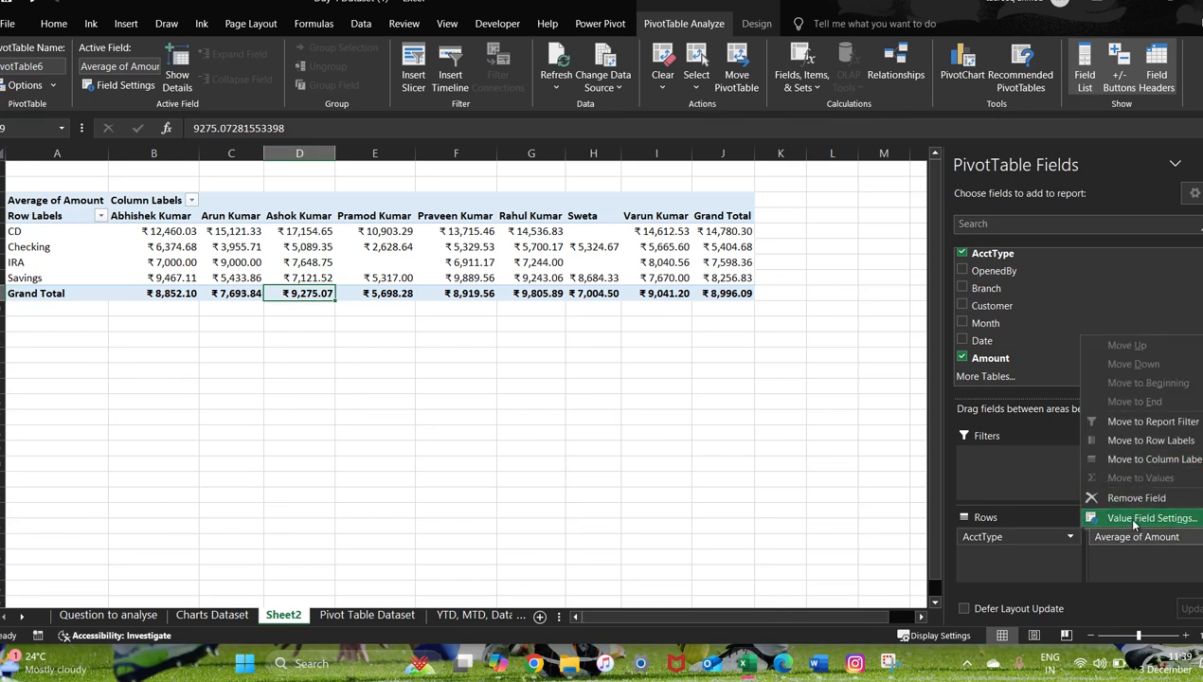
click(1096, 570)
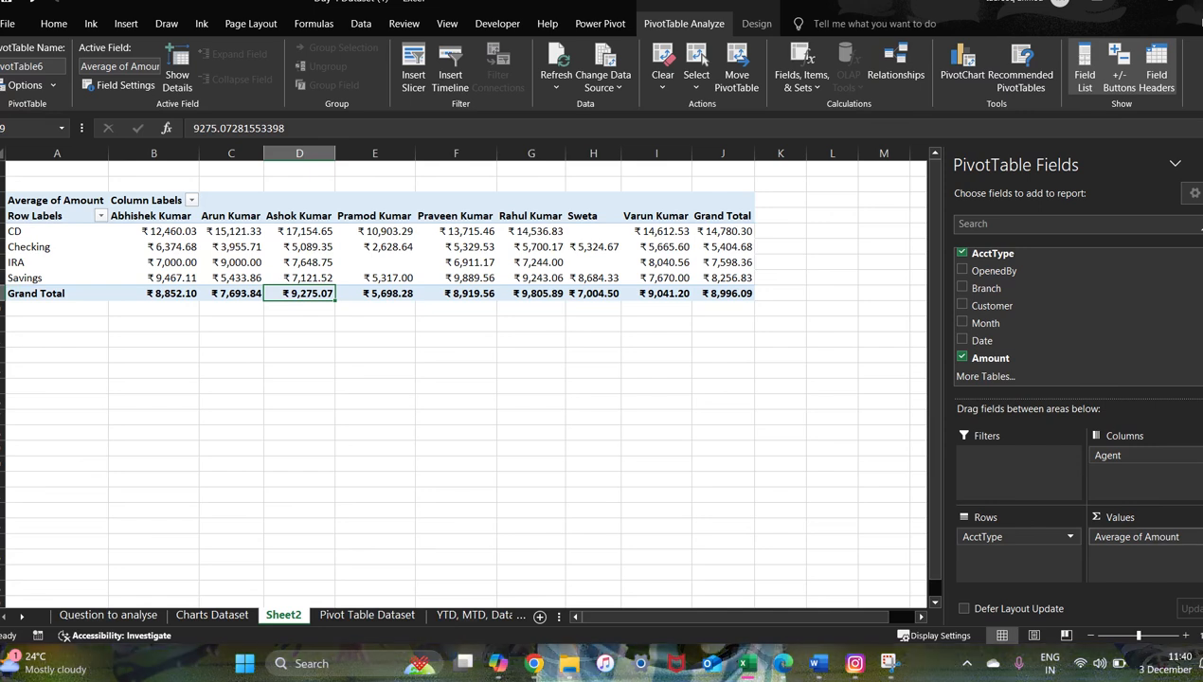
Step: Change the Amount value field's summary calculation in the pivot table to Max
click(1136, 536)
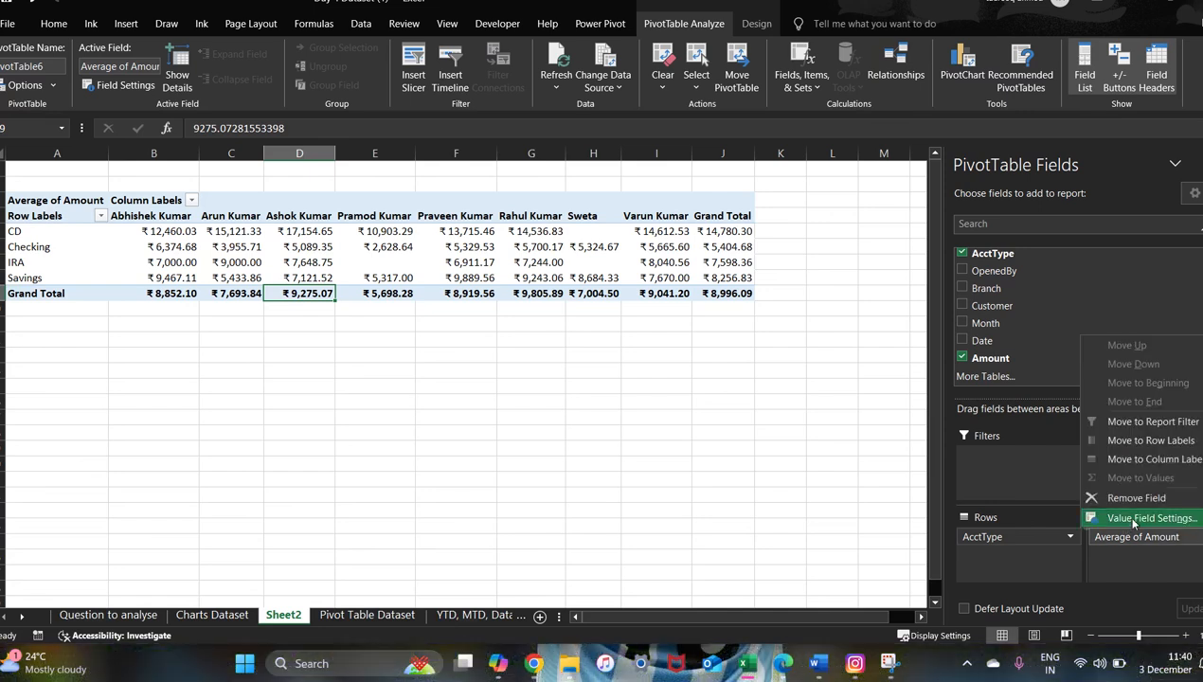
click(1137, 518)
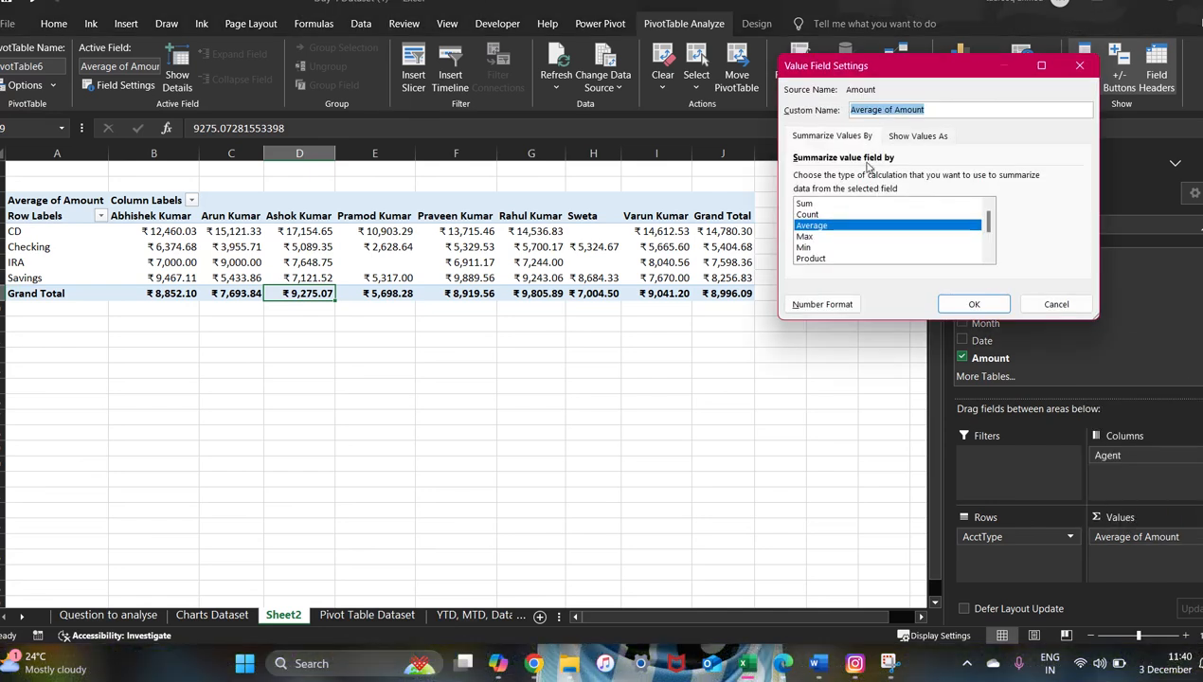
click(806, 238)
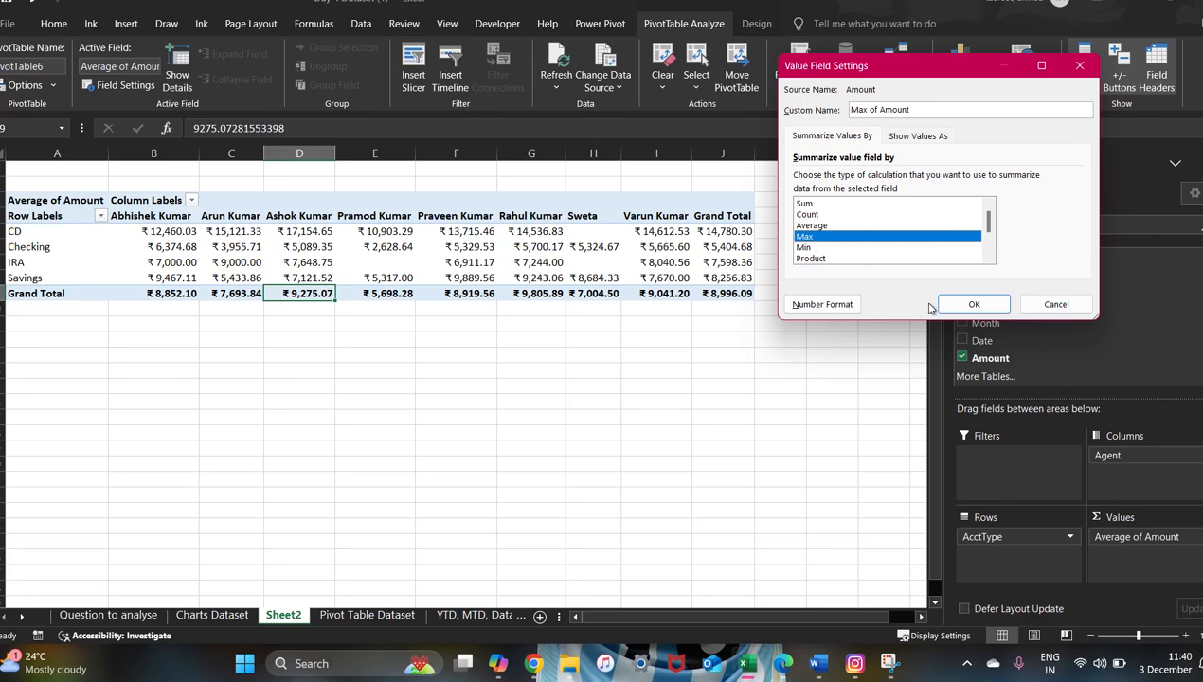
click(974, 304)
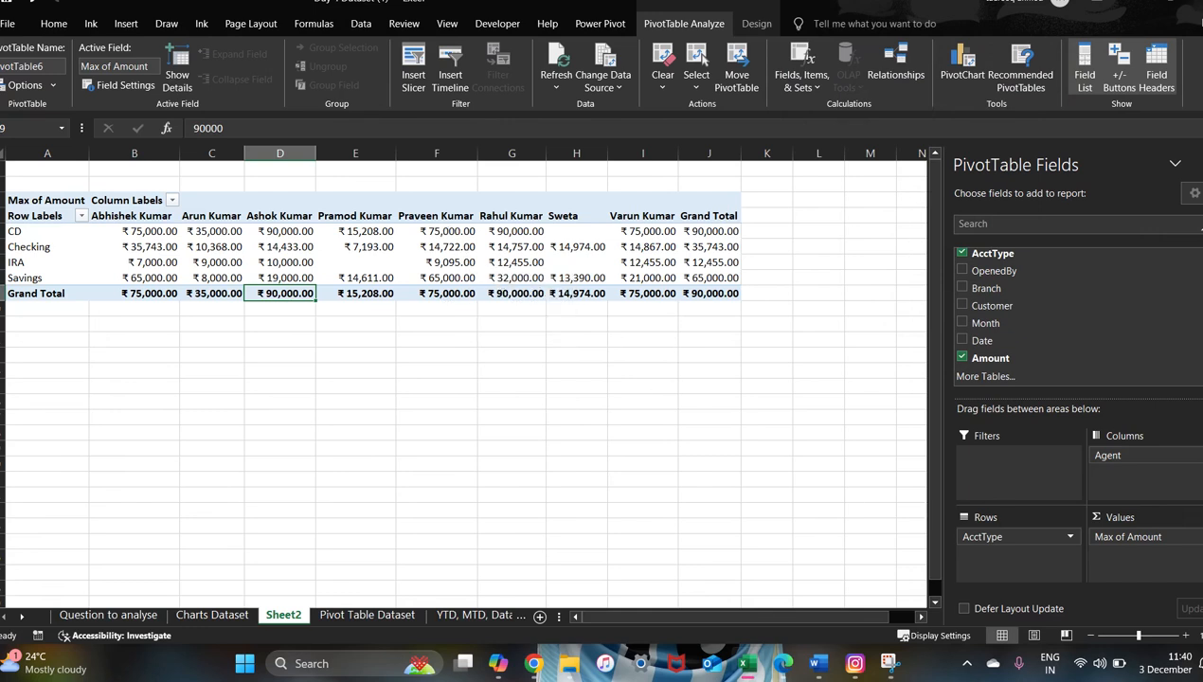
Step: Examine the available Show Values As options and summary functions for the Amount value field
click(1127, 536)
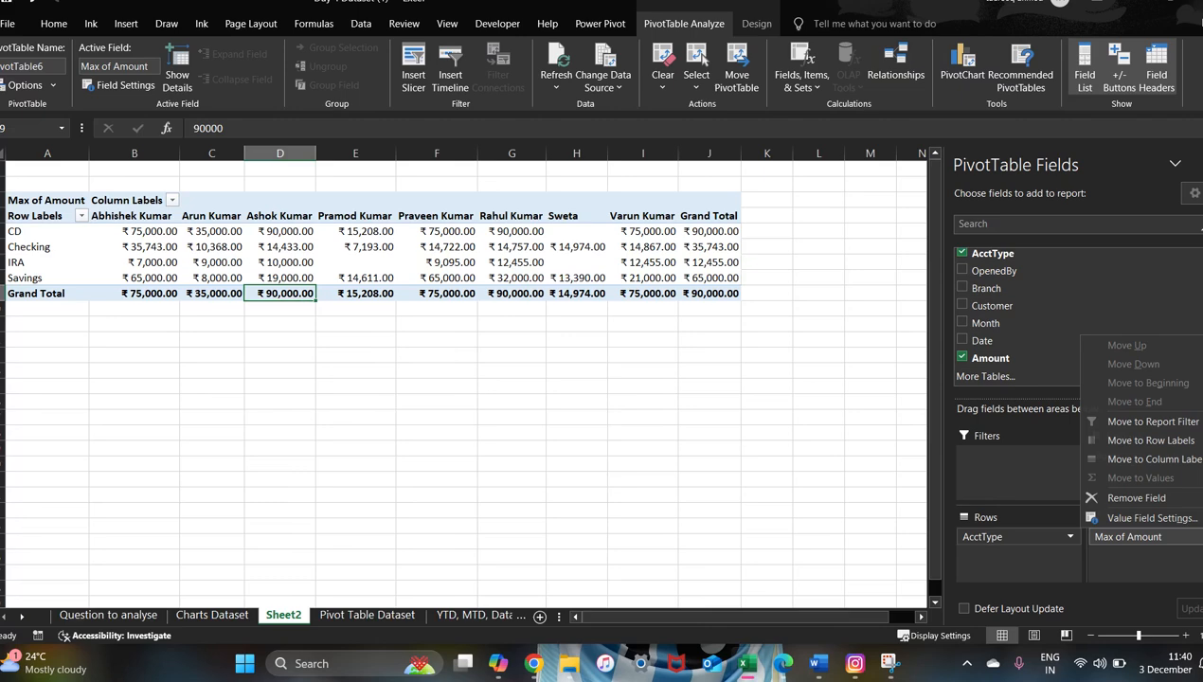
click(1091, 512)
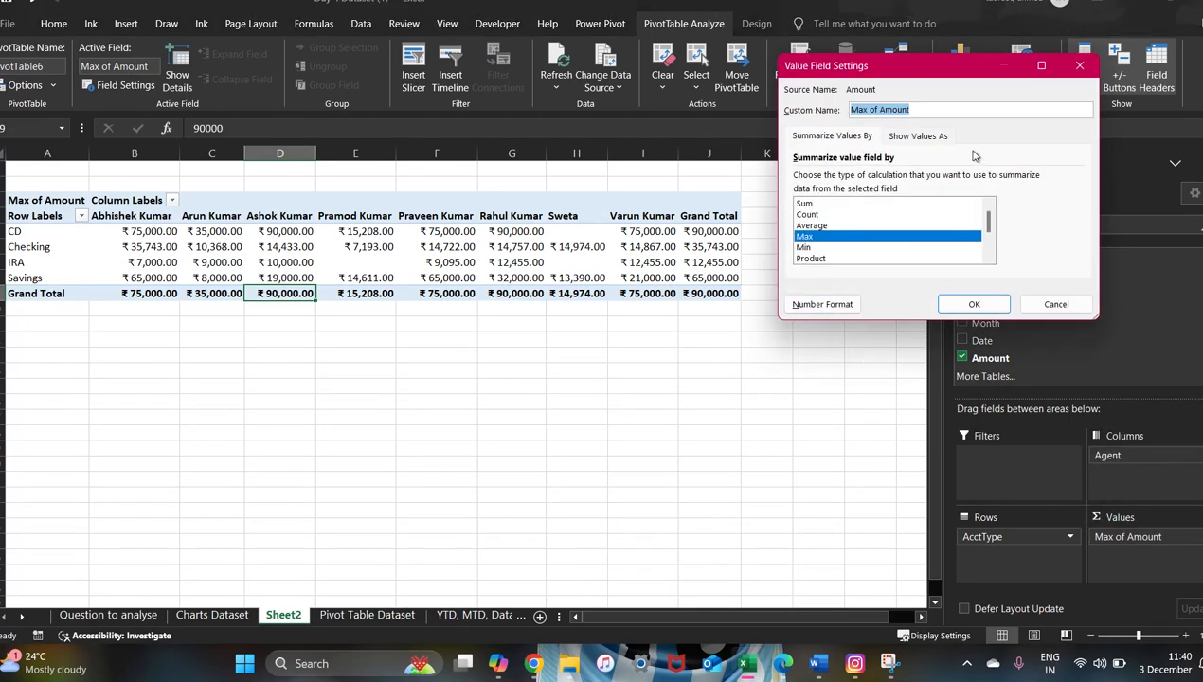
click(929, 138)
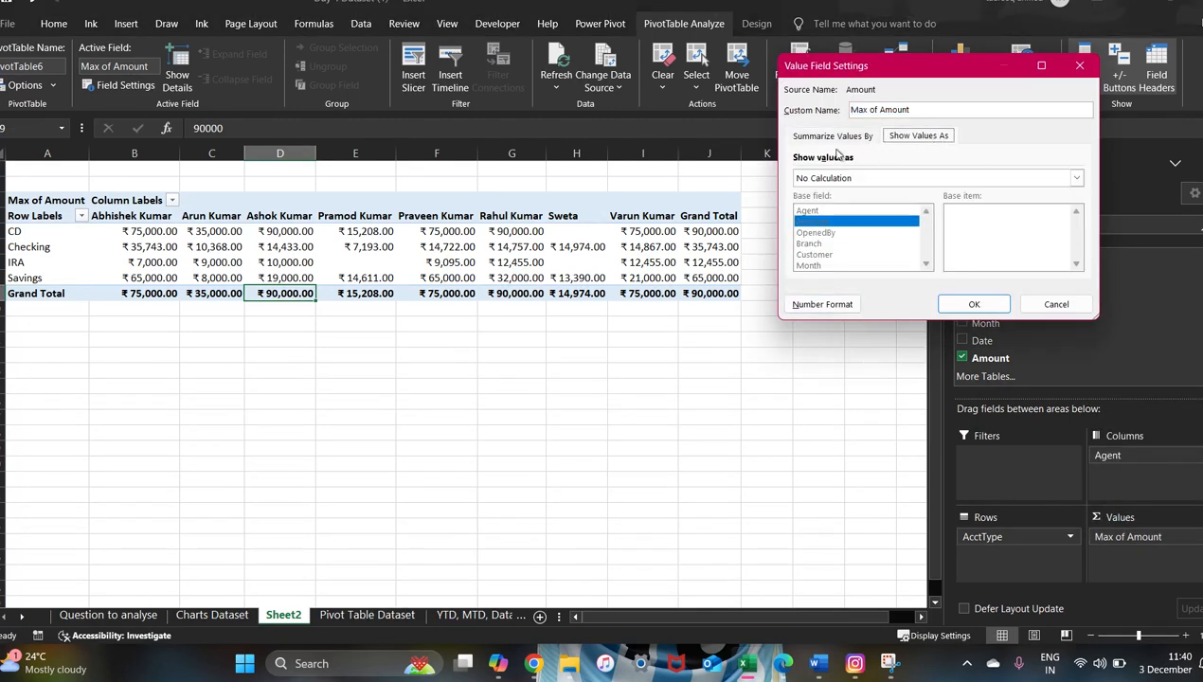
click(1078, 178)
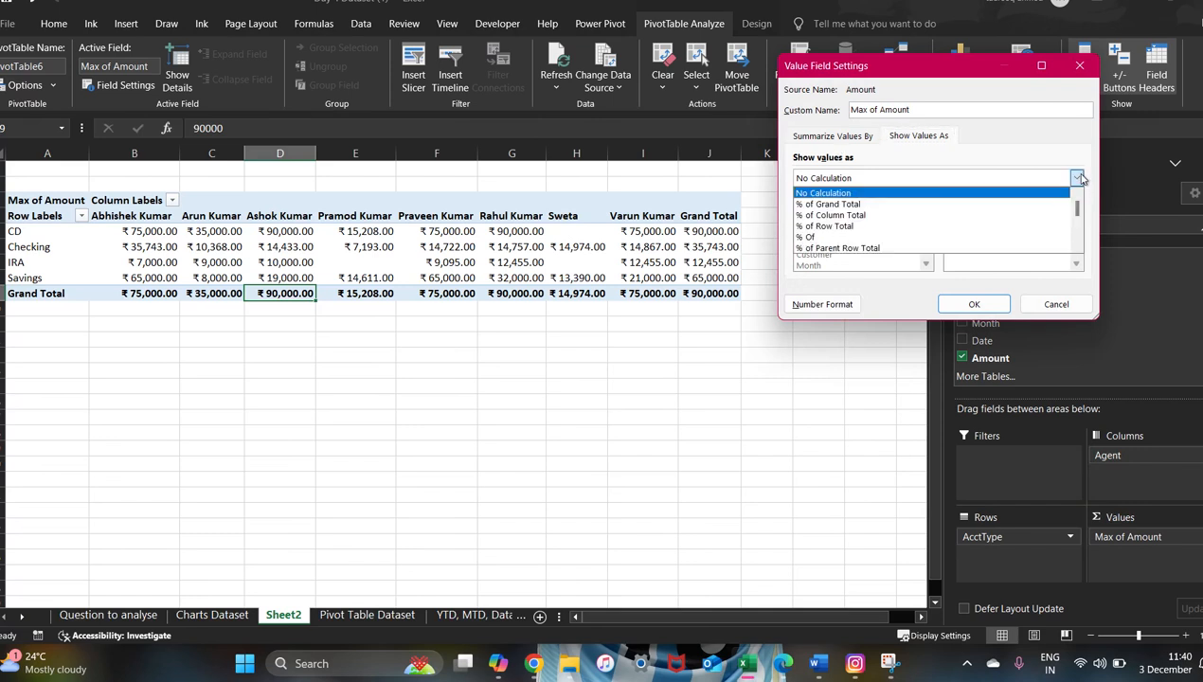
click(817, 138)
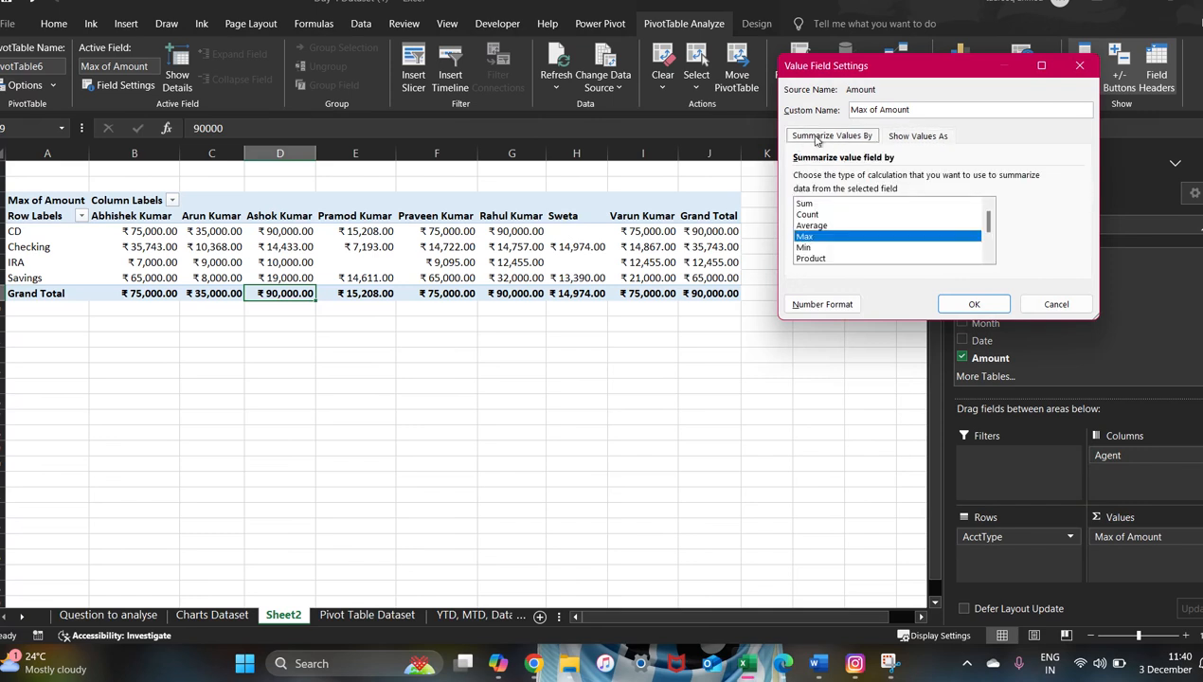
scroll(810, 209, down, 2)
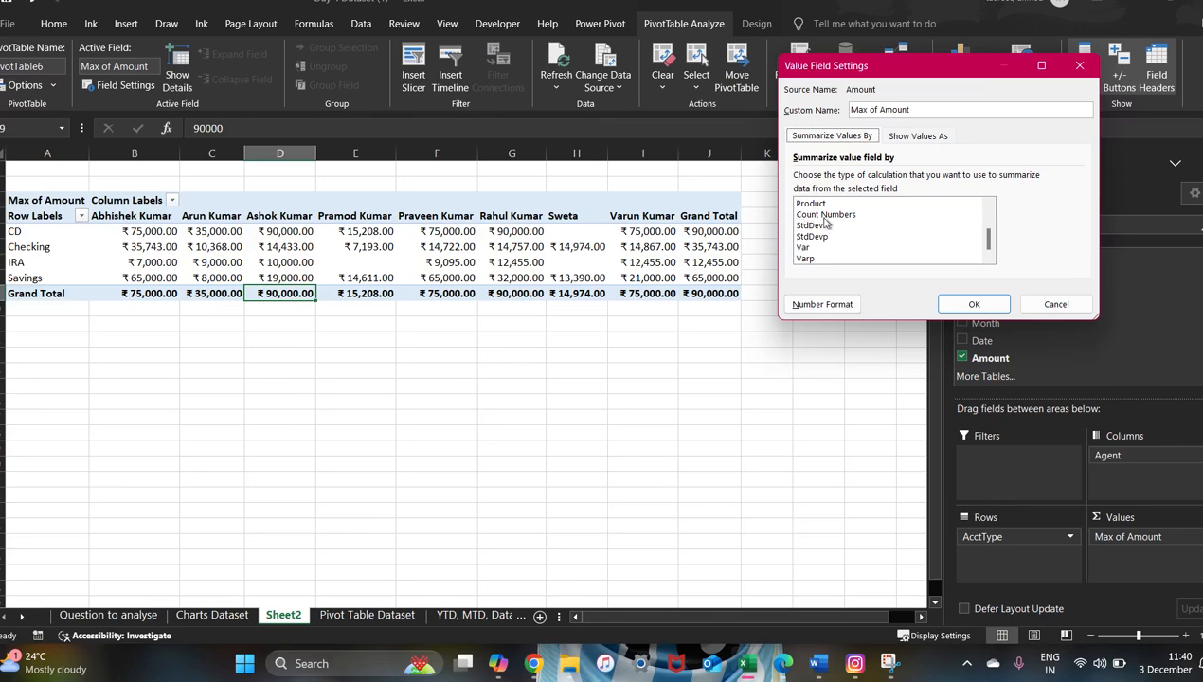
click(976, 304)
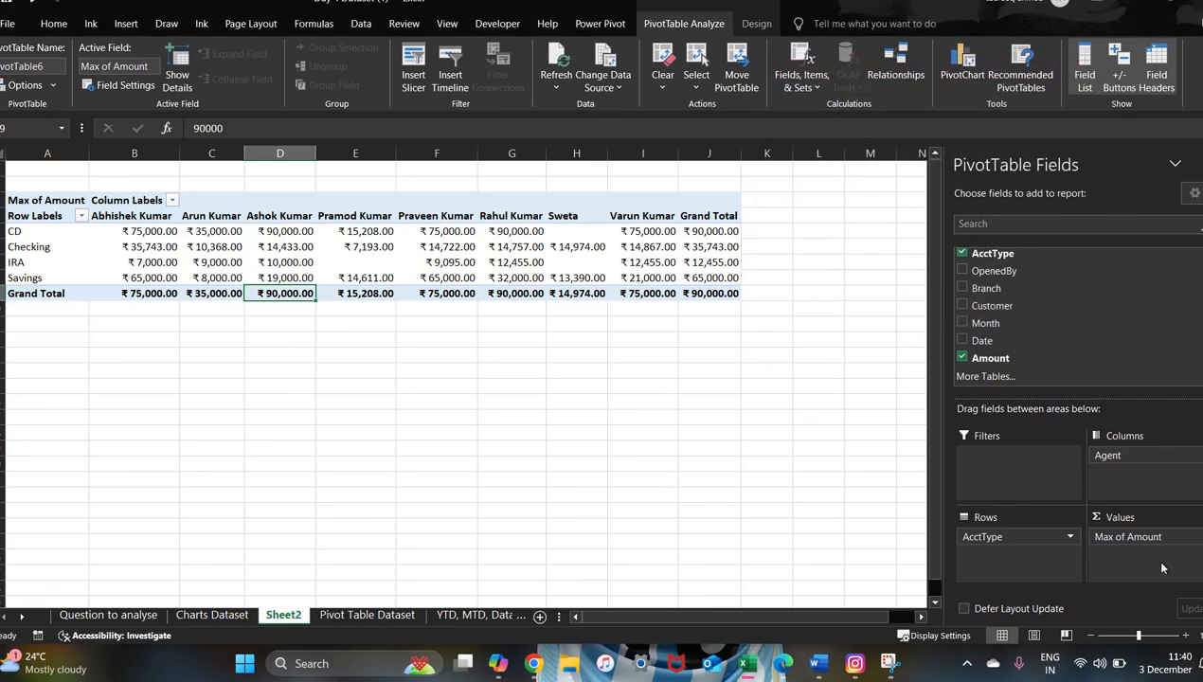
Step: Set the Amount value field's summary calculation back to Sum
click(1148, 538)
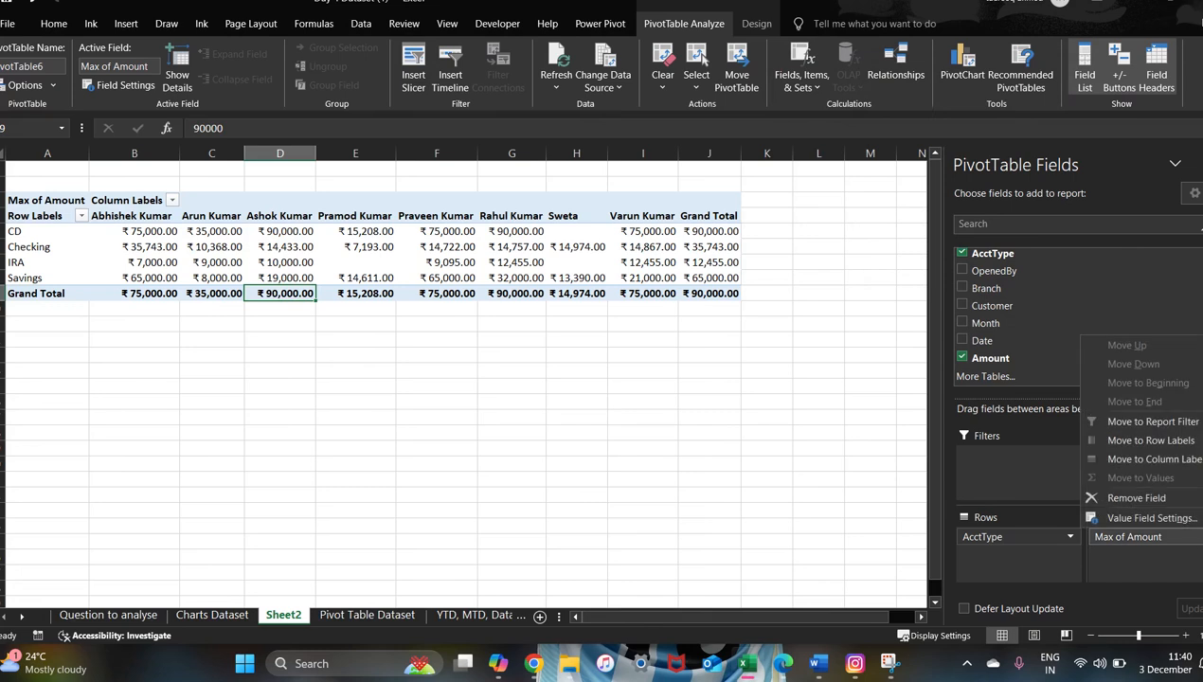
click(1115, 518)
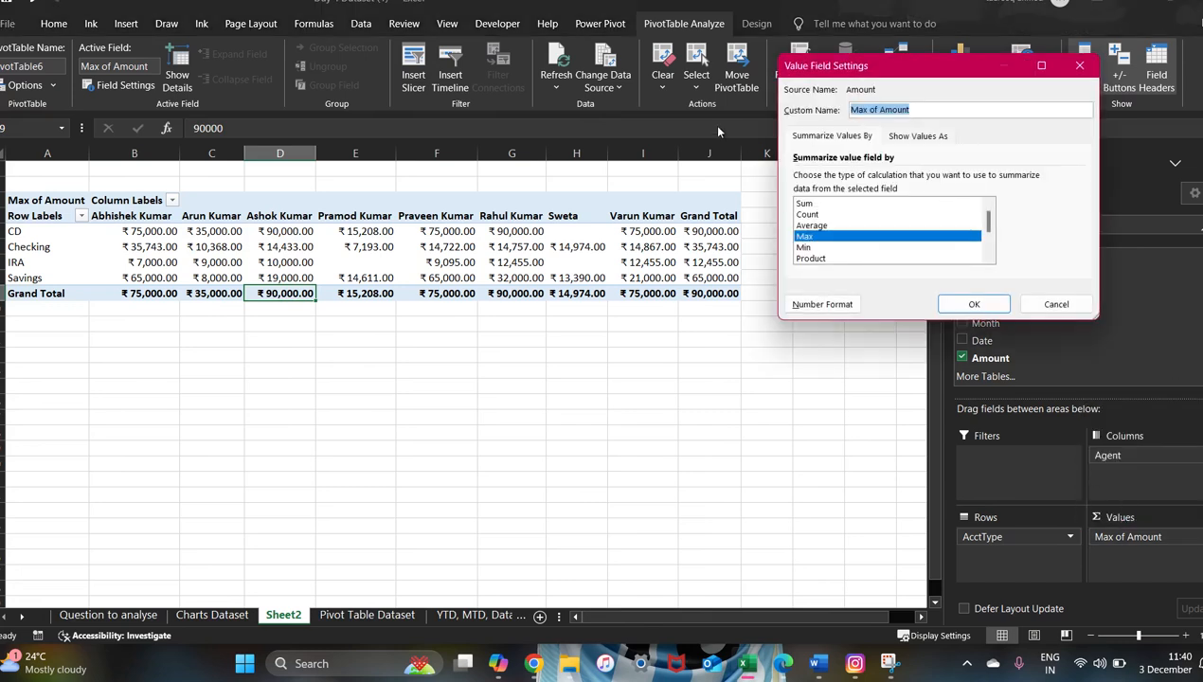
click(804, 203)
click(974, 304)
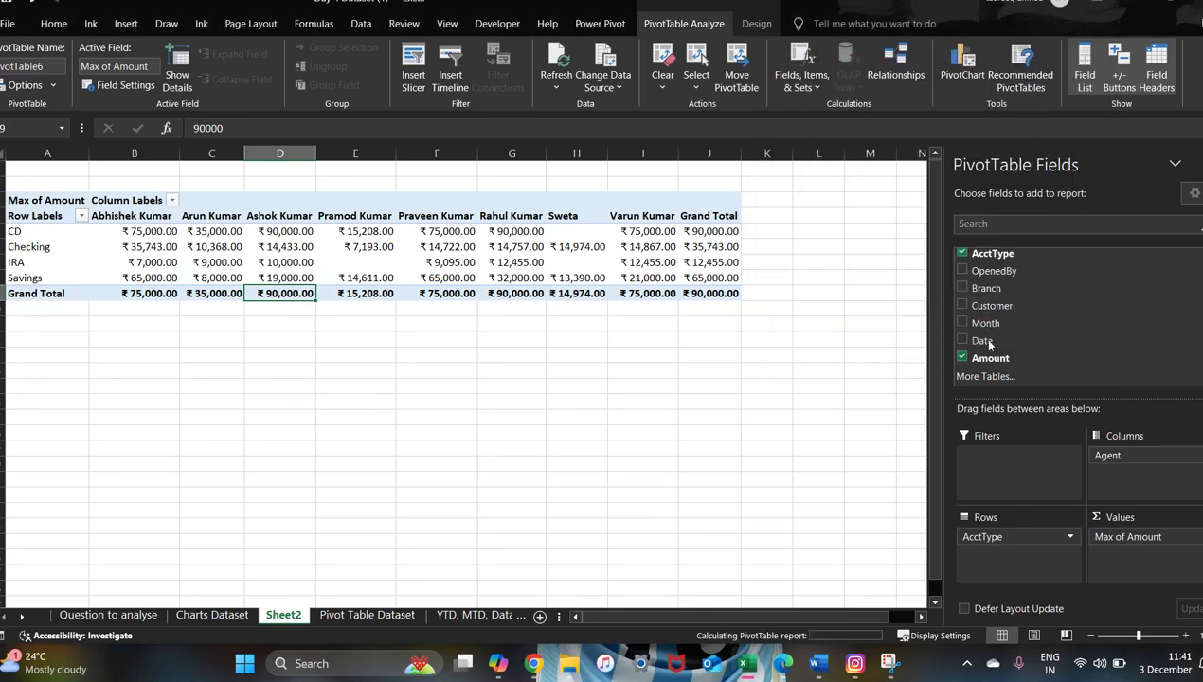
click(852, 462)
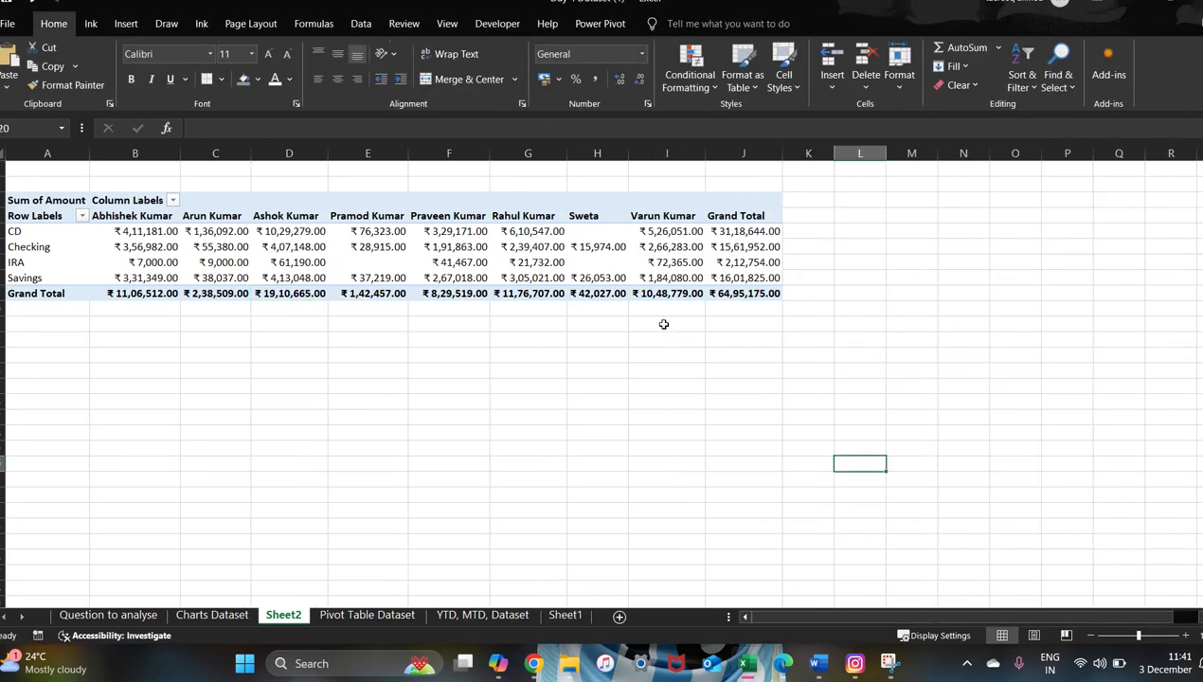
Step: Undo the pivot table's calculation changes, field placements and creation, leaving Sheet2 empty
click(431, 246)
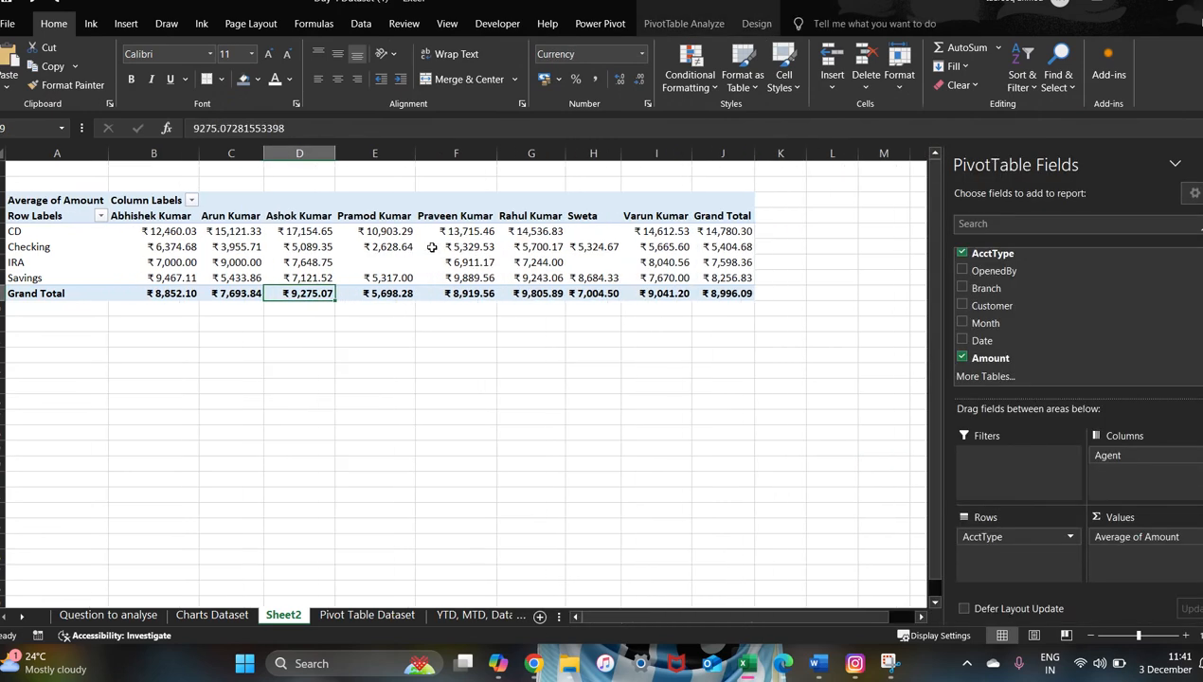
key(ctrl+z)
key(ctrl+z)
key(ctrl+z)
key(ctrl+z)
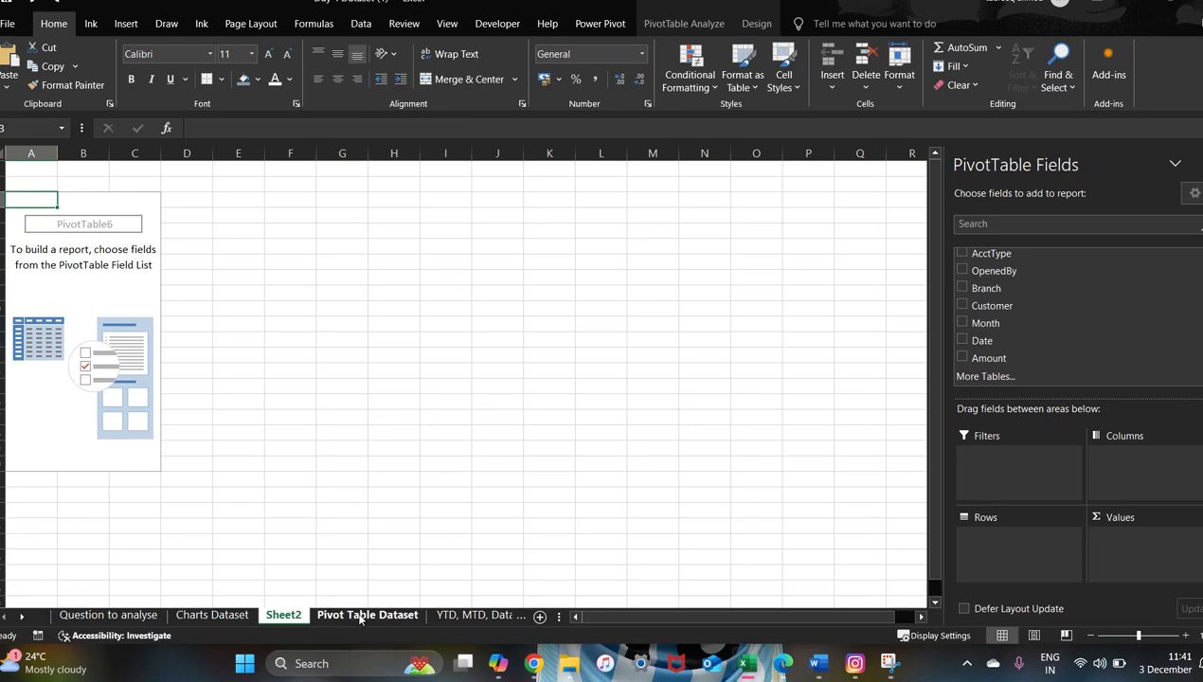
key(ctrl+z)
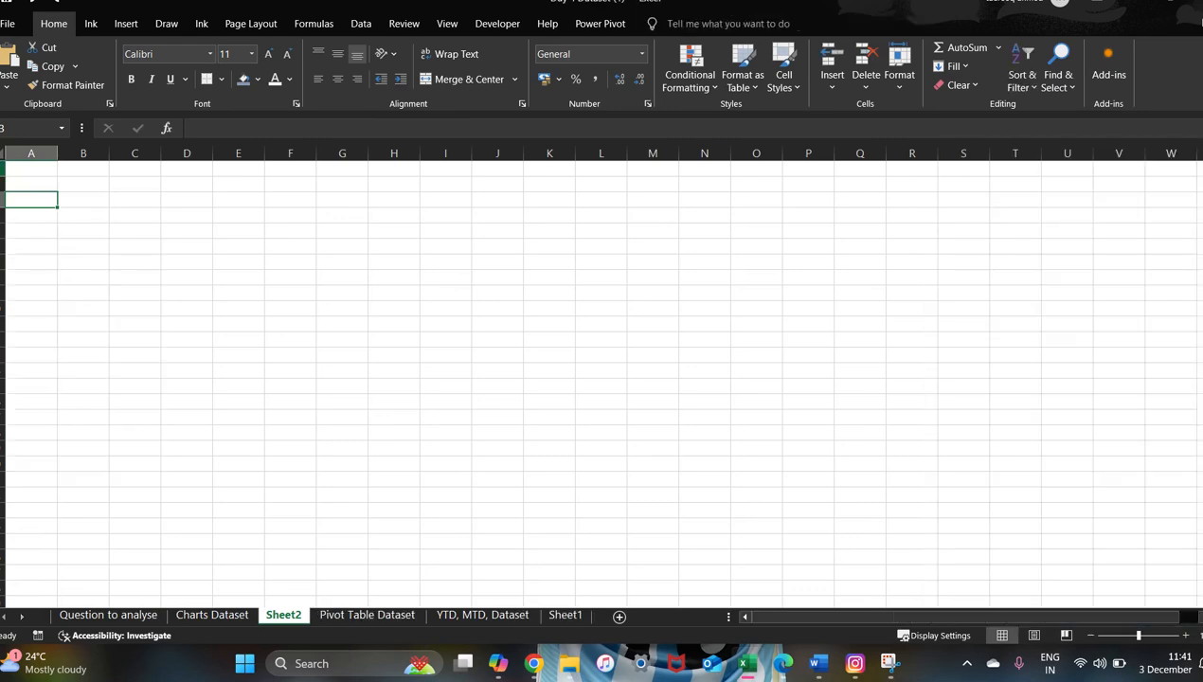
Step: Create a PivotTable on a new worksheet from the whole table on the Pivot Table Dataset sheet
click(368, 615)
scroll(522, 262, up, 1)
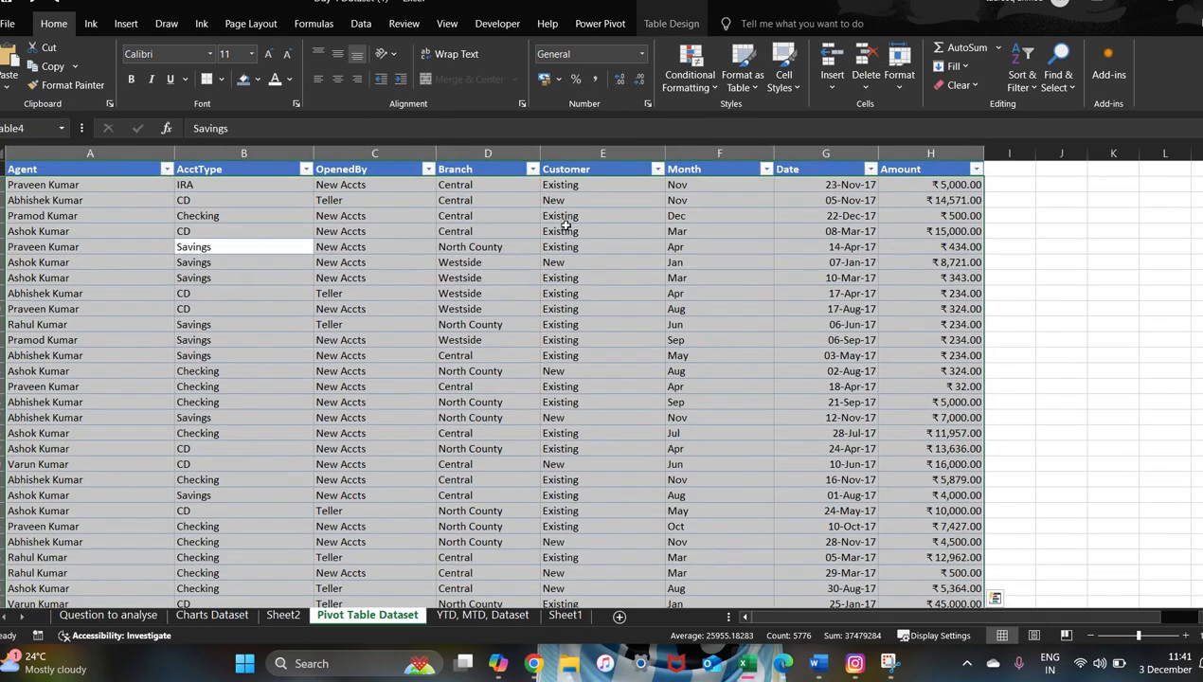
click(525, 277)
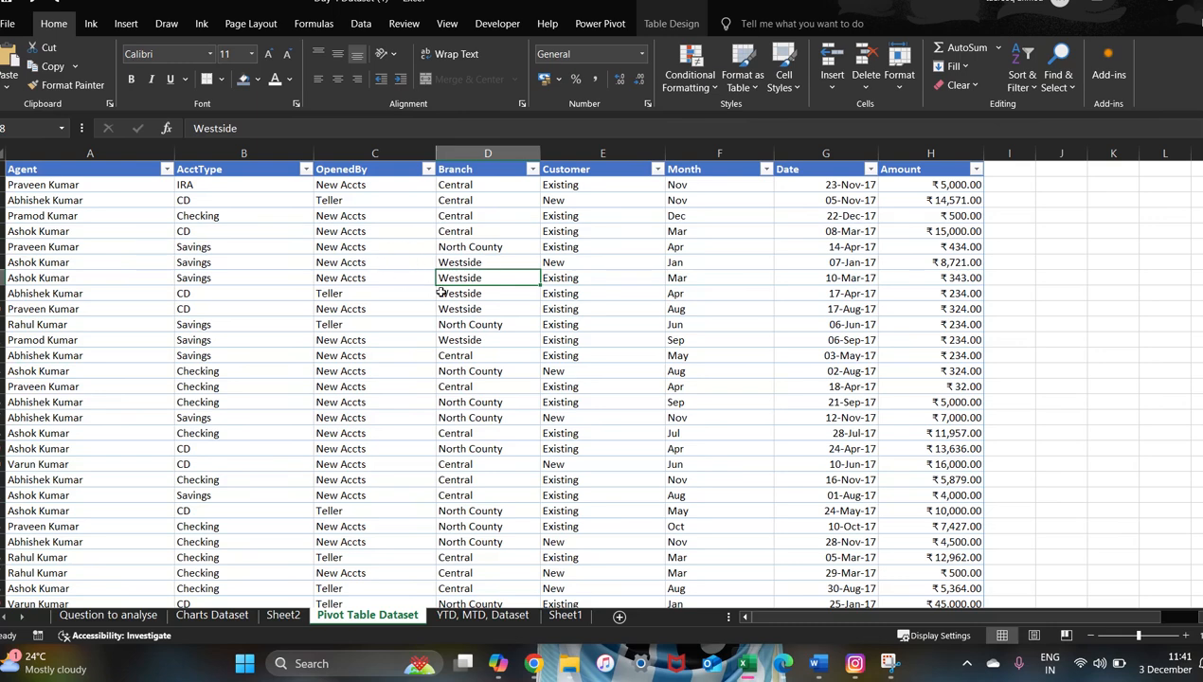
click(409, 247)
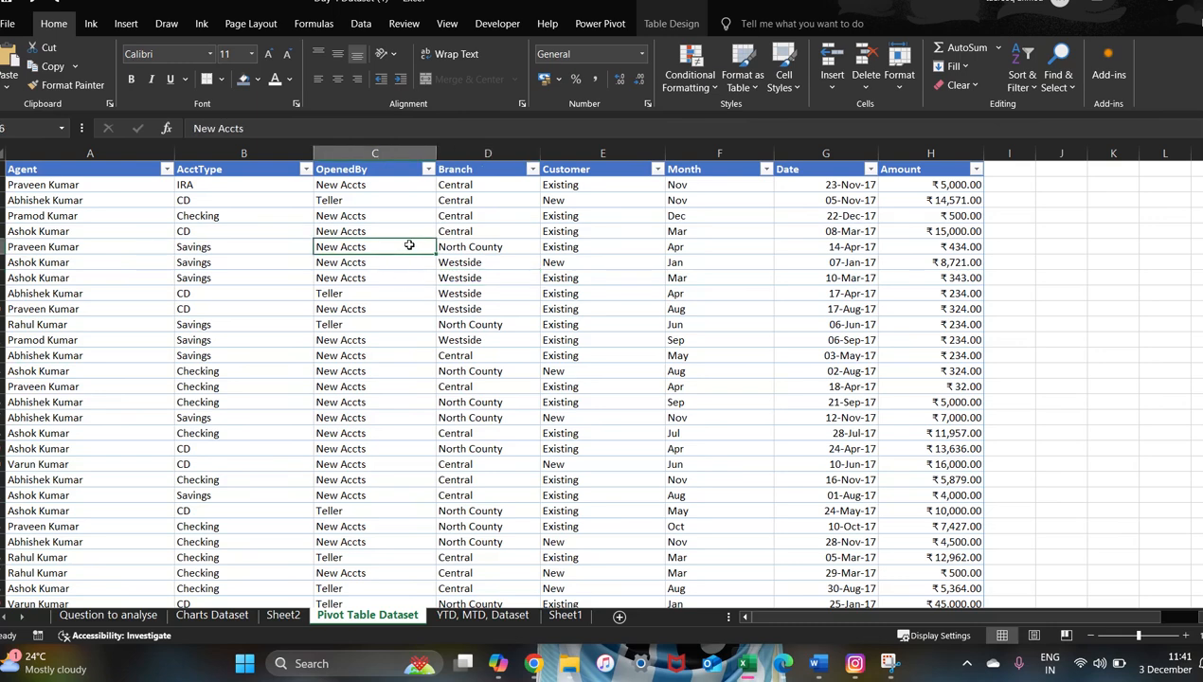
key(ctrl+a)
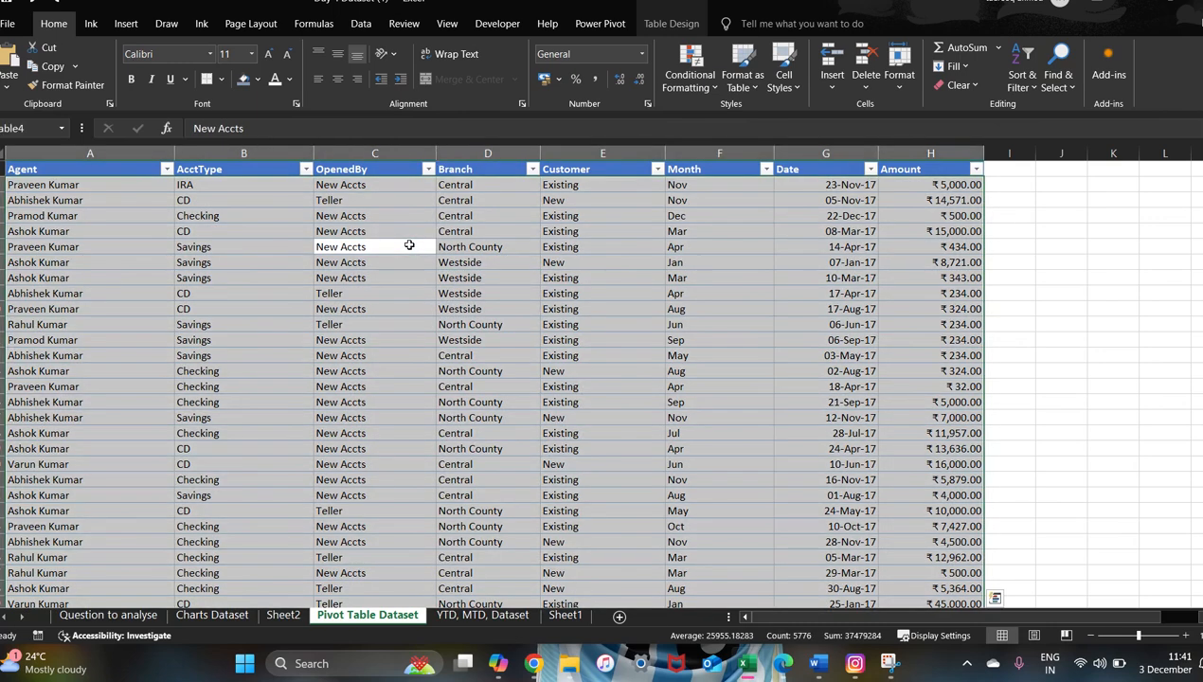
click(126, 23)
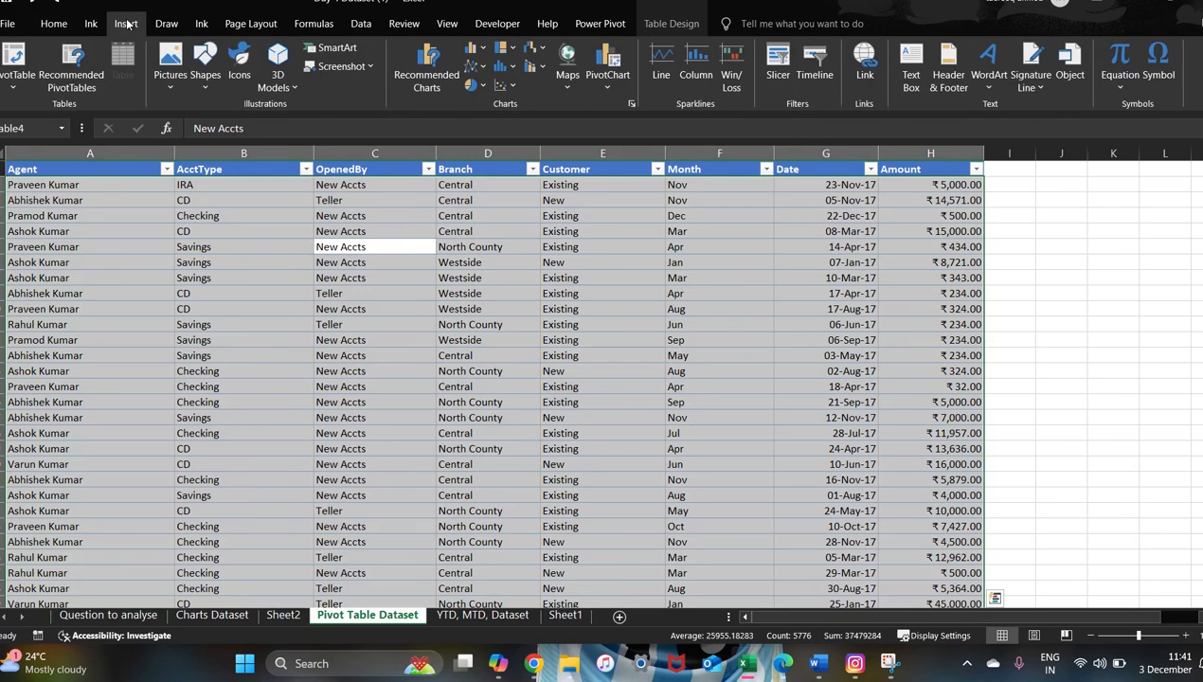
click(13, 87)
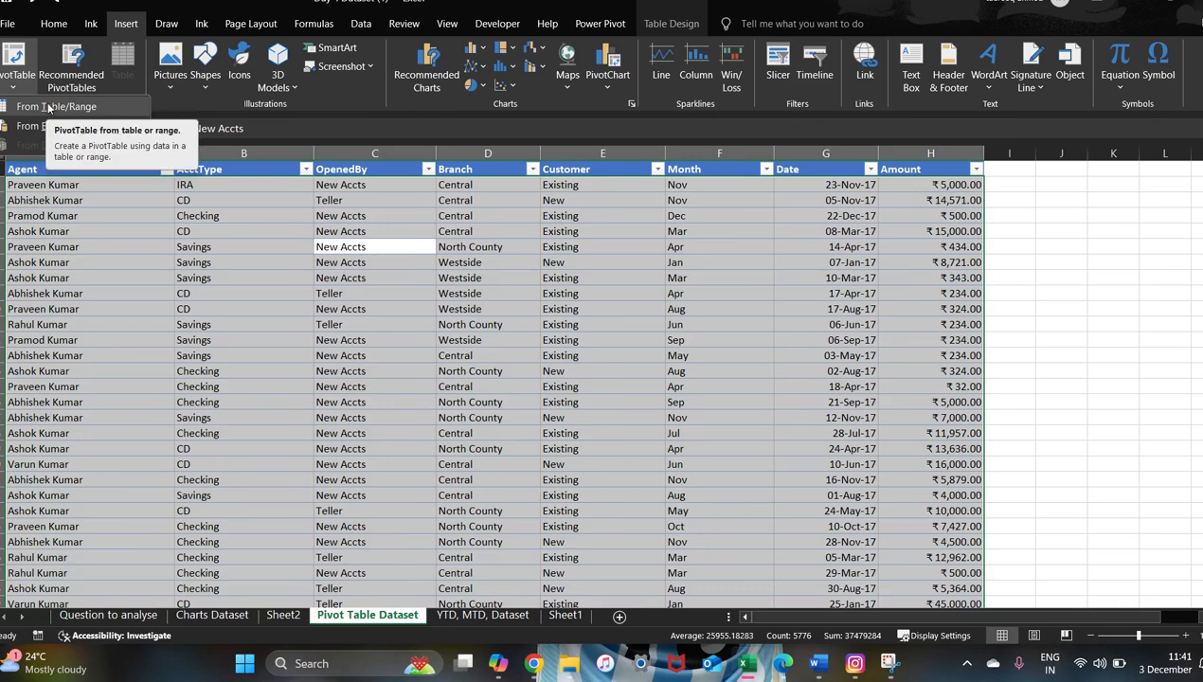
click(48, 107)
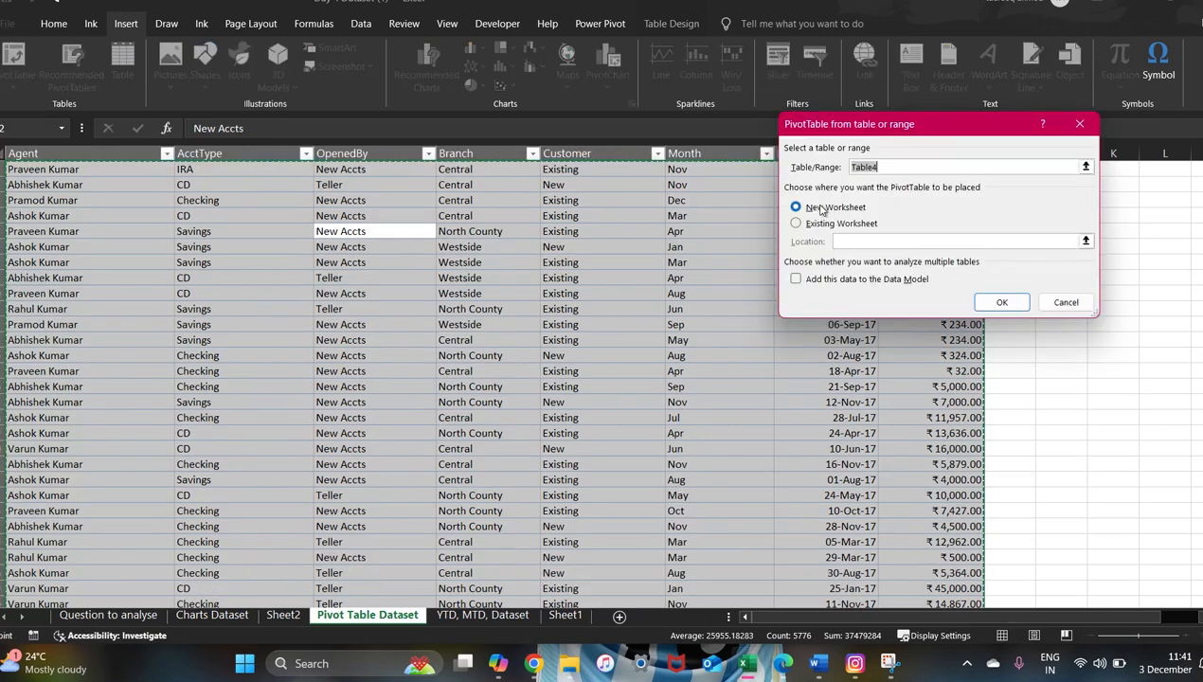
click(1008, 304)
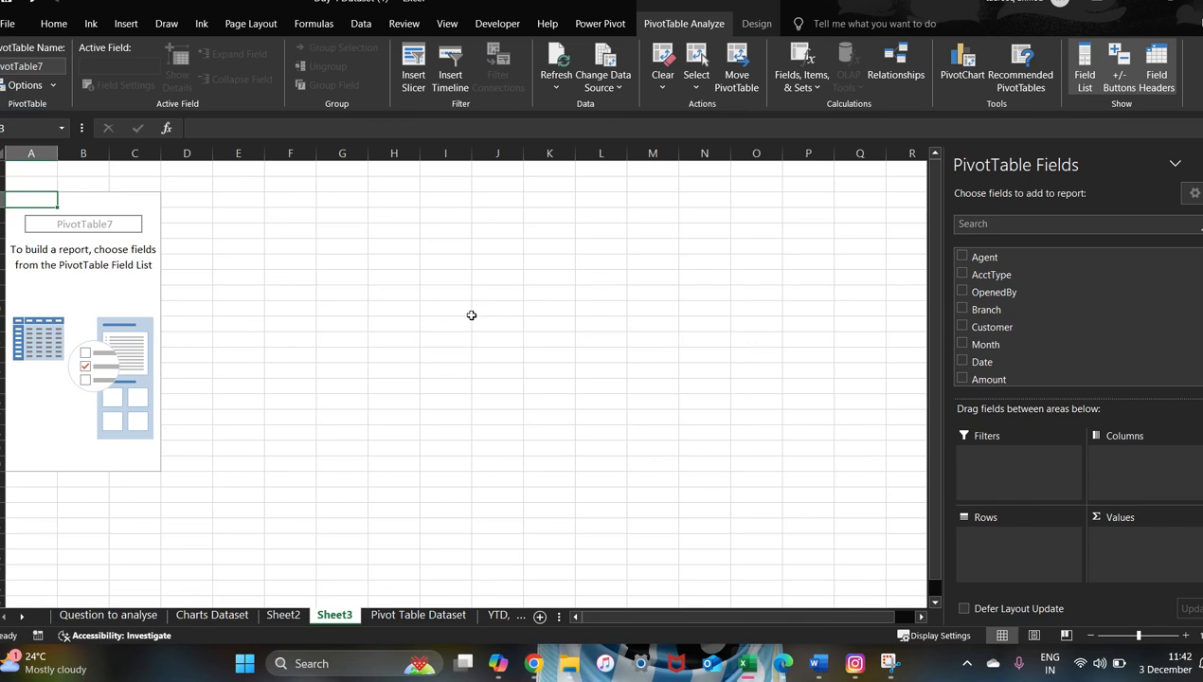
Step: Review the fields needed for question 1, and fill the Sheet3 pivot table with AcctType rows, Agent columns and summed Amount values
click(112, 614)
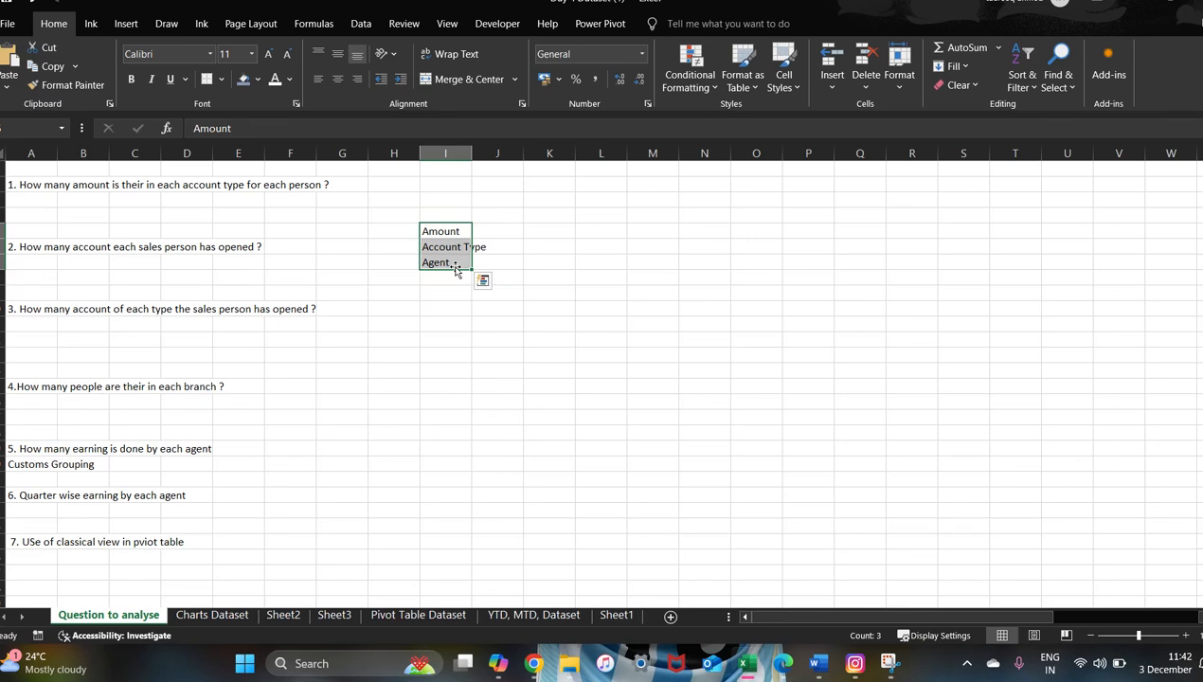
click(339, 615)
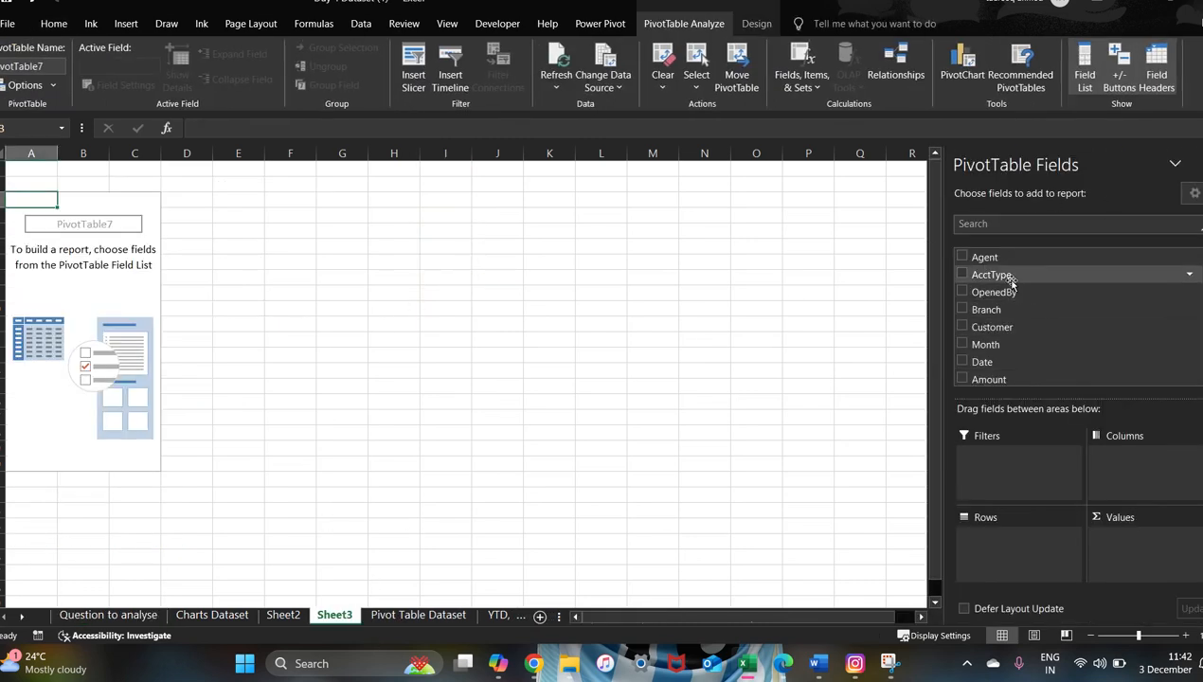
drag(1011, 280, 983, 547)
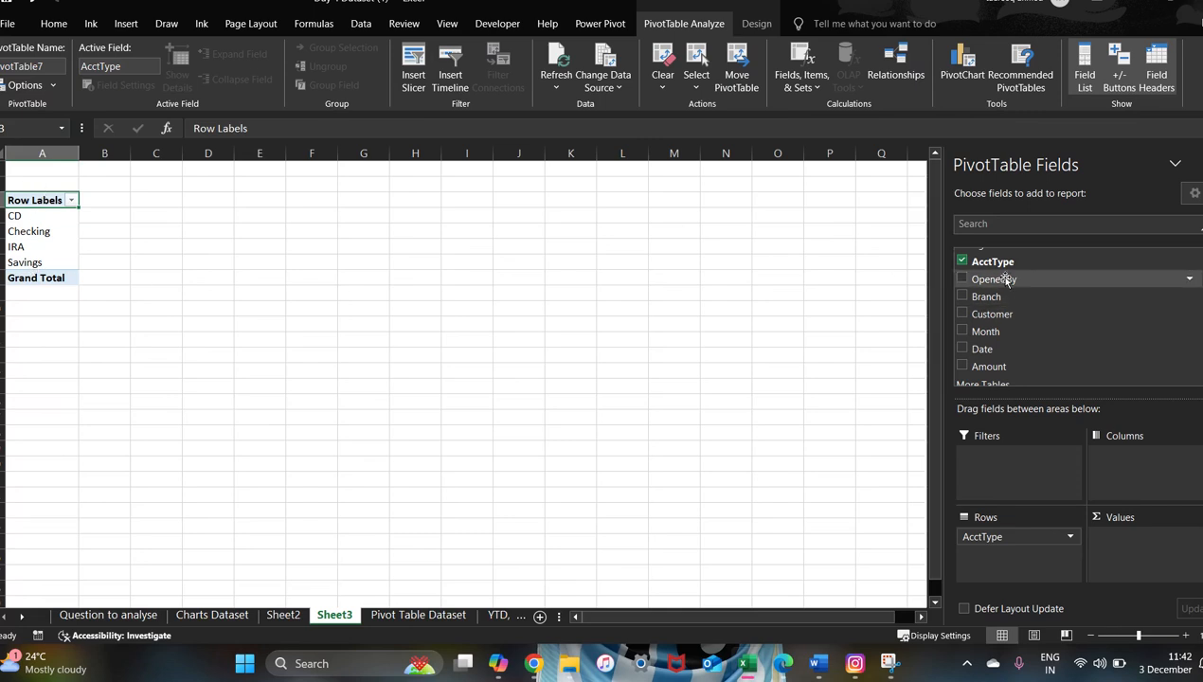
scroll(1004, 280, up, 1)
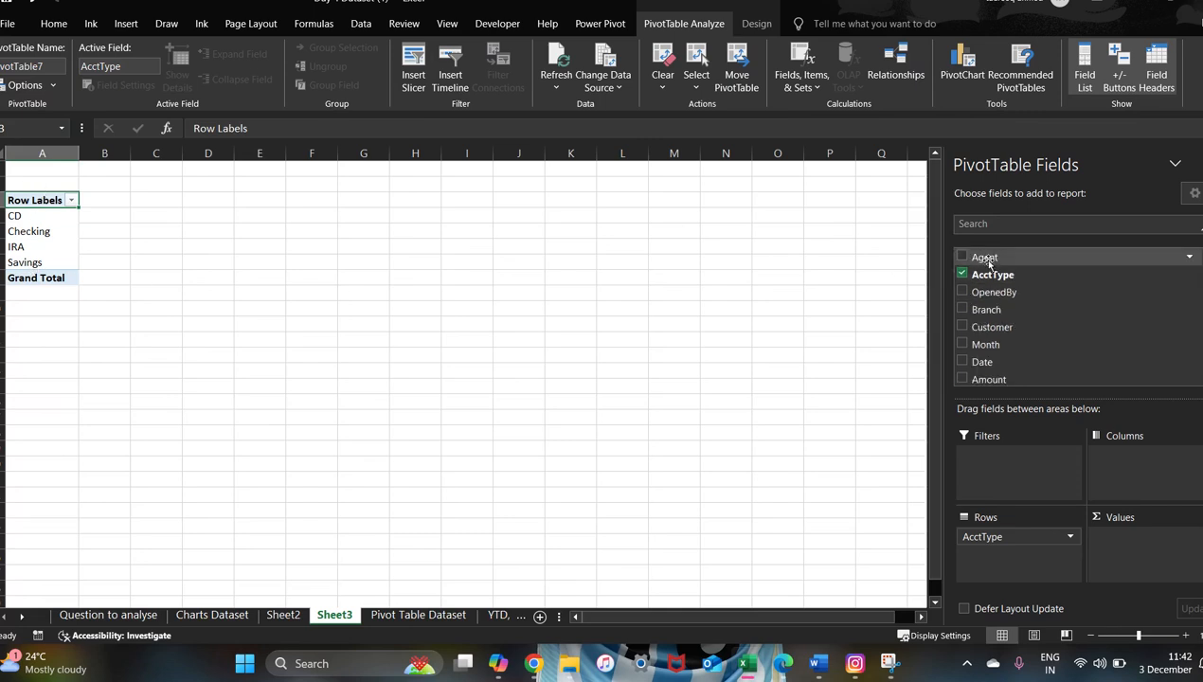
drag(987, 259, 1125, 473)
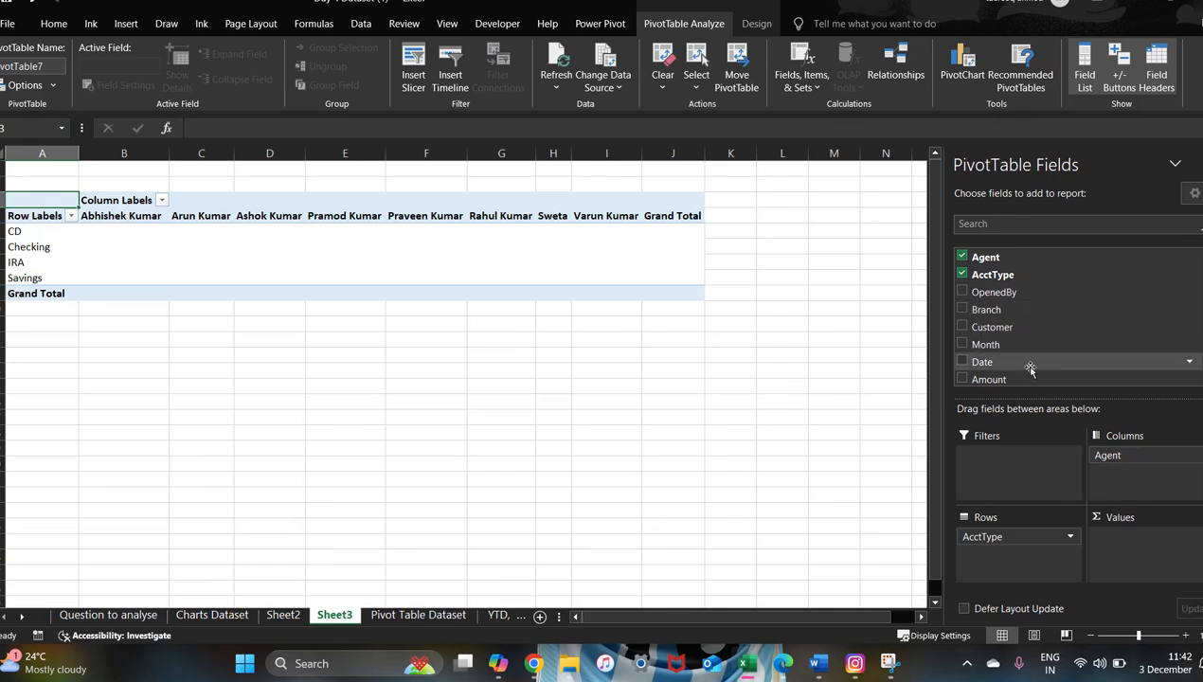
scroll(985, 358, down, 1)
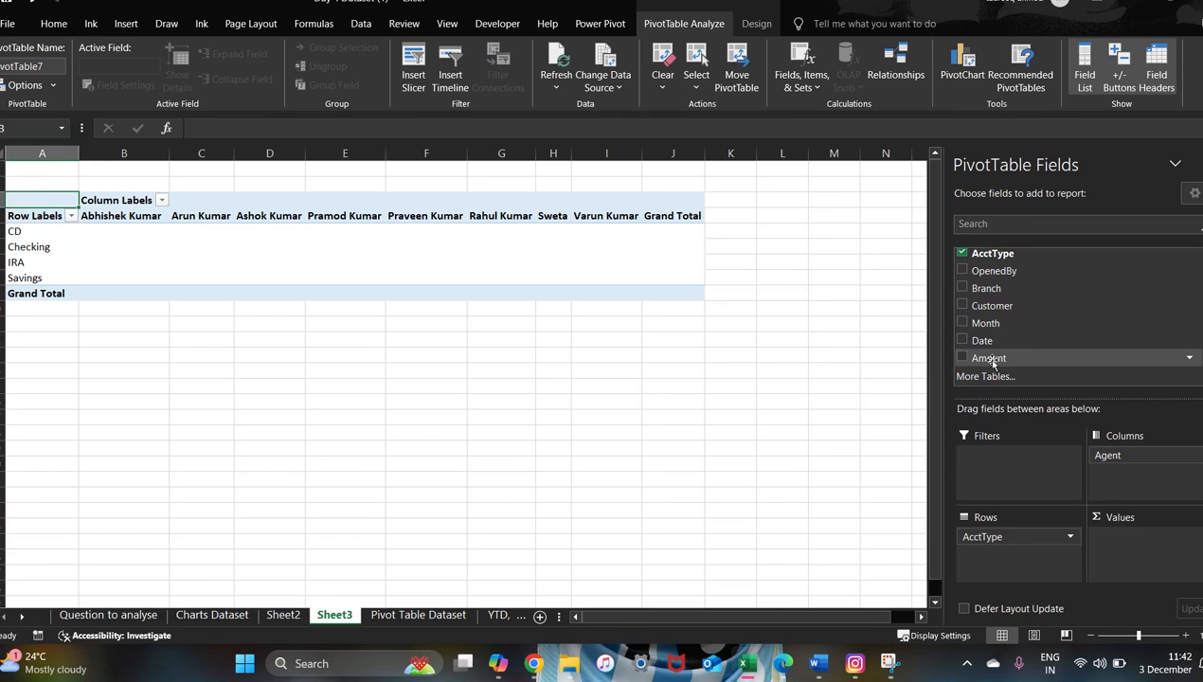
drag(989, 365, 1113, 543)
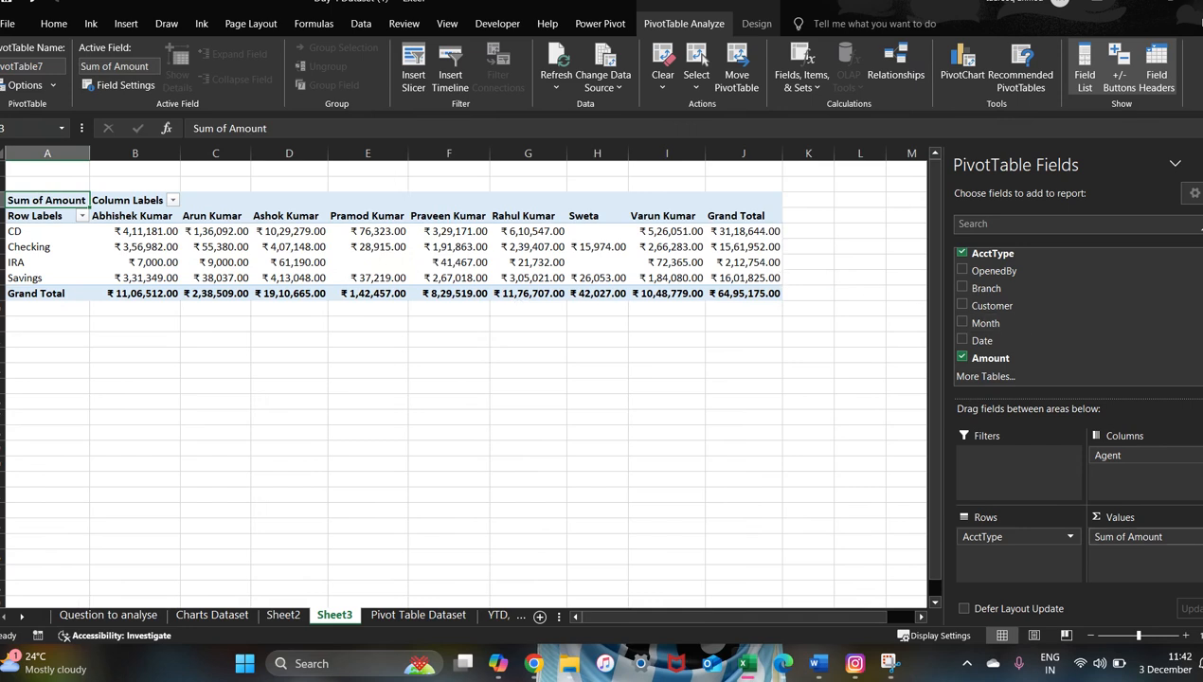
Step: Change the Sheet3 pivot table's Amount value field to summarize by Average
click(1179, 536)
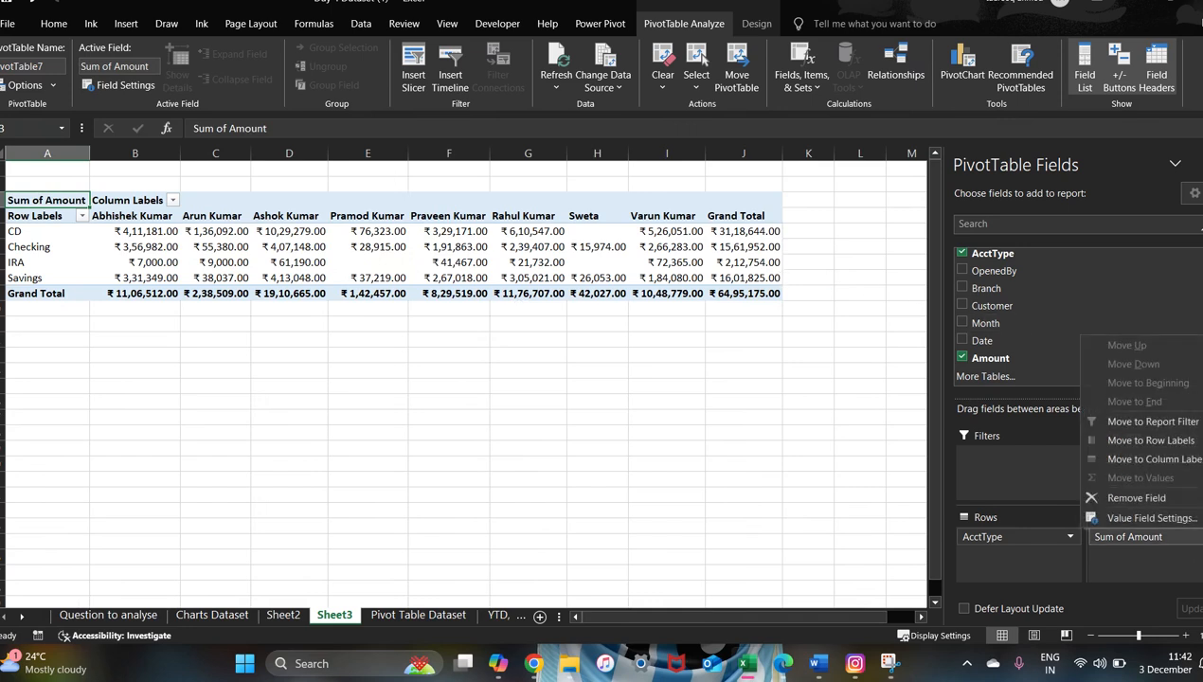
click(1148, 521)
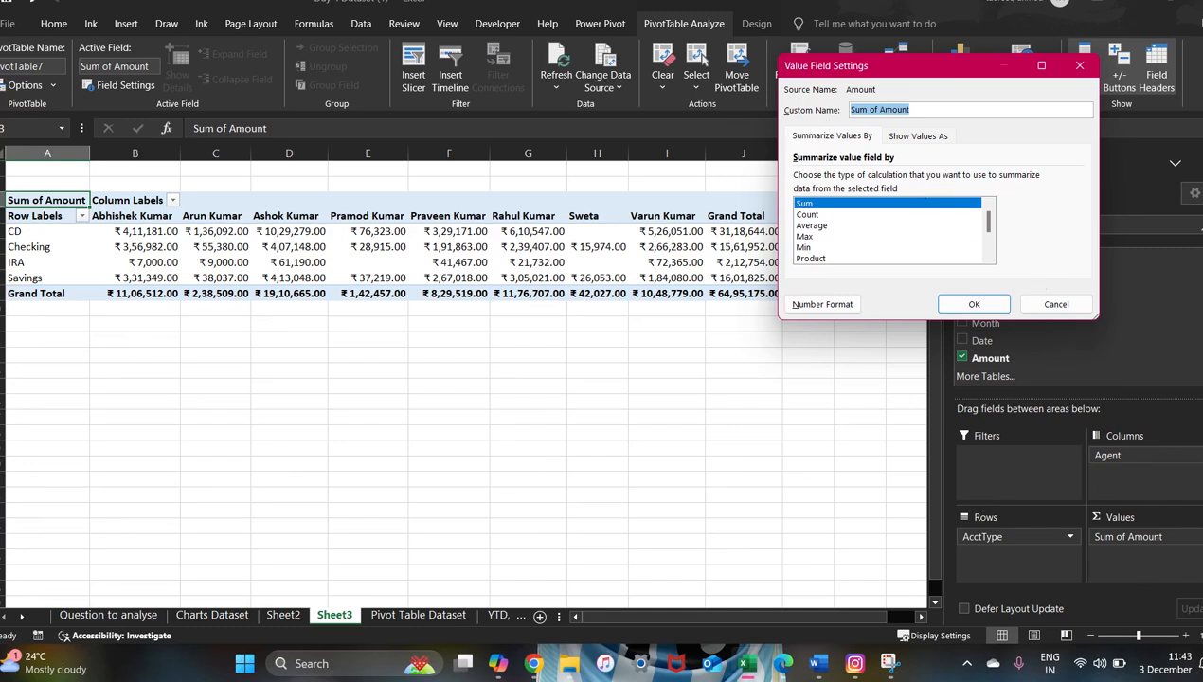
click(830, 138)
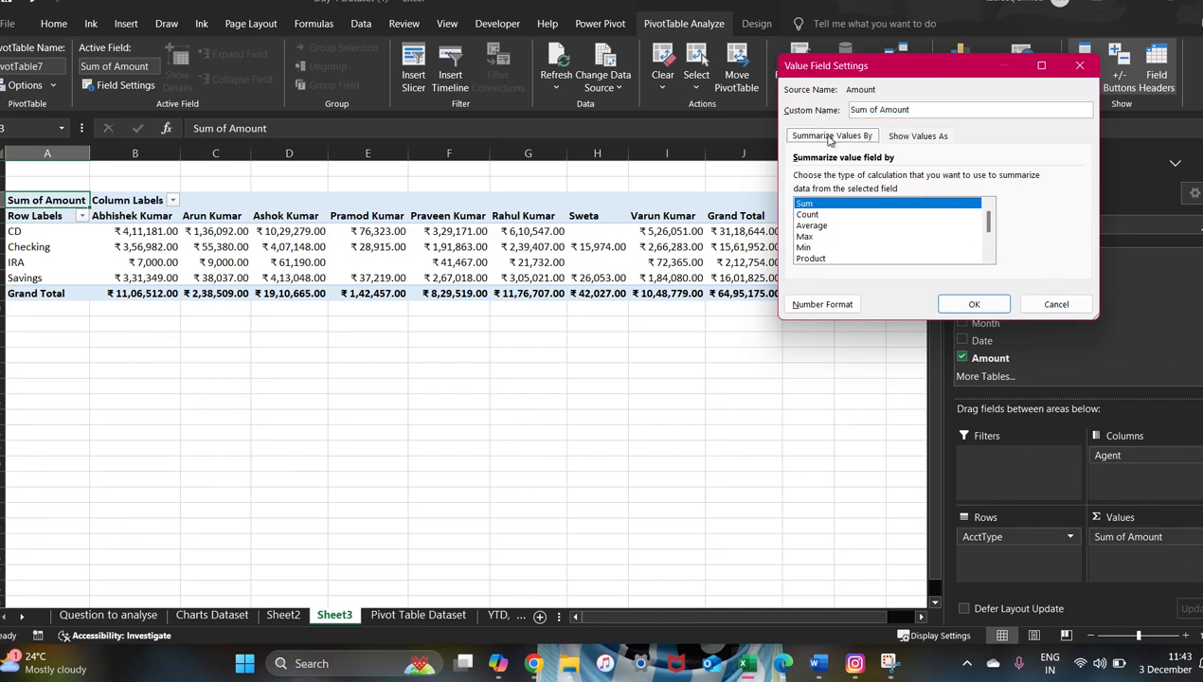
click(812, 226)
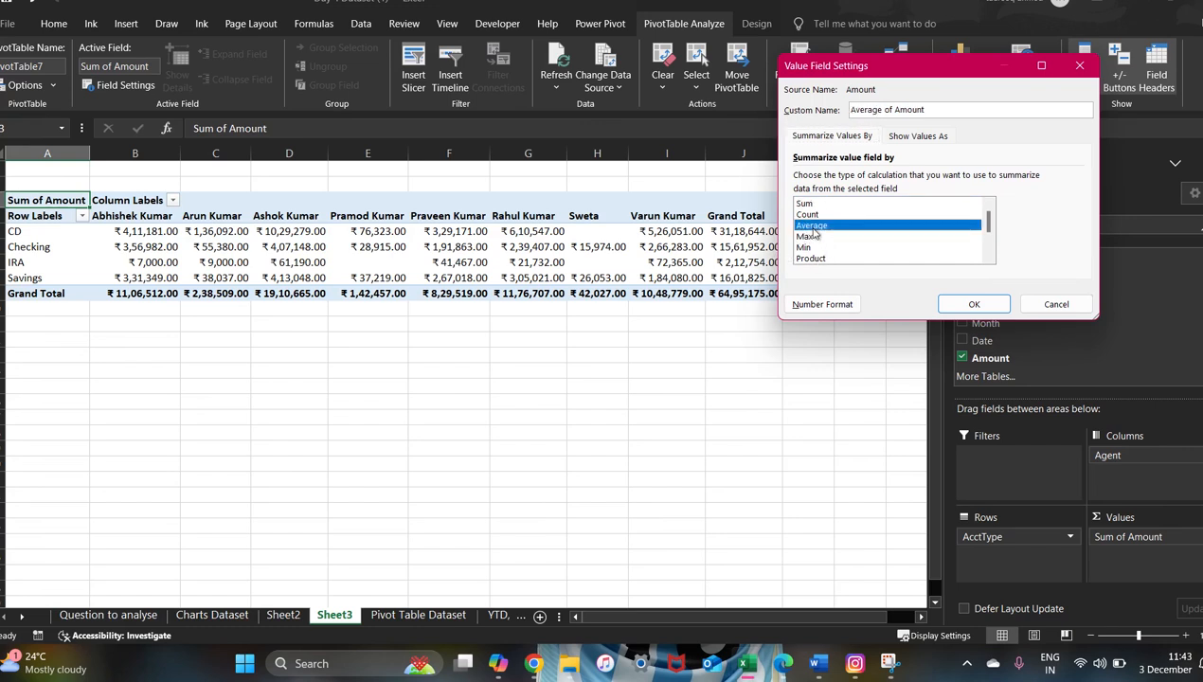
click(953, 302)
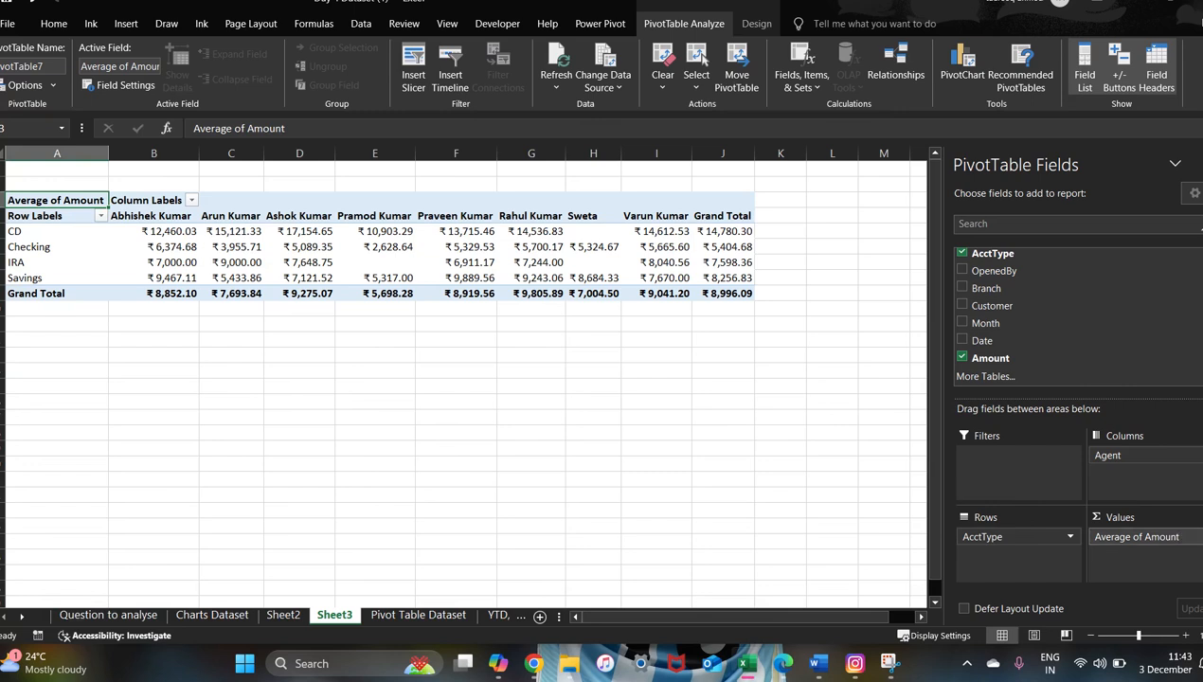
Step: Show the averaged Amount values in the Sheet3 pivot table as % of Grand Total
click(1166, 537)
click(1170, 518)
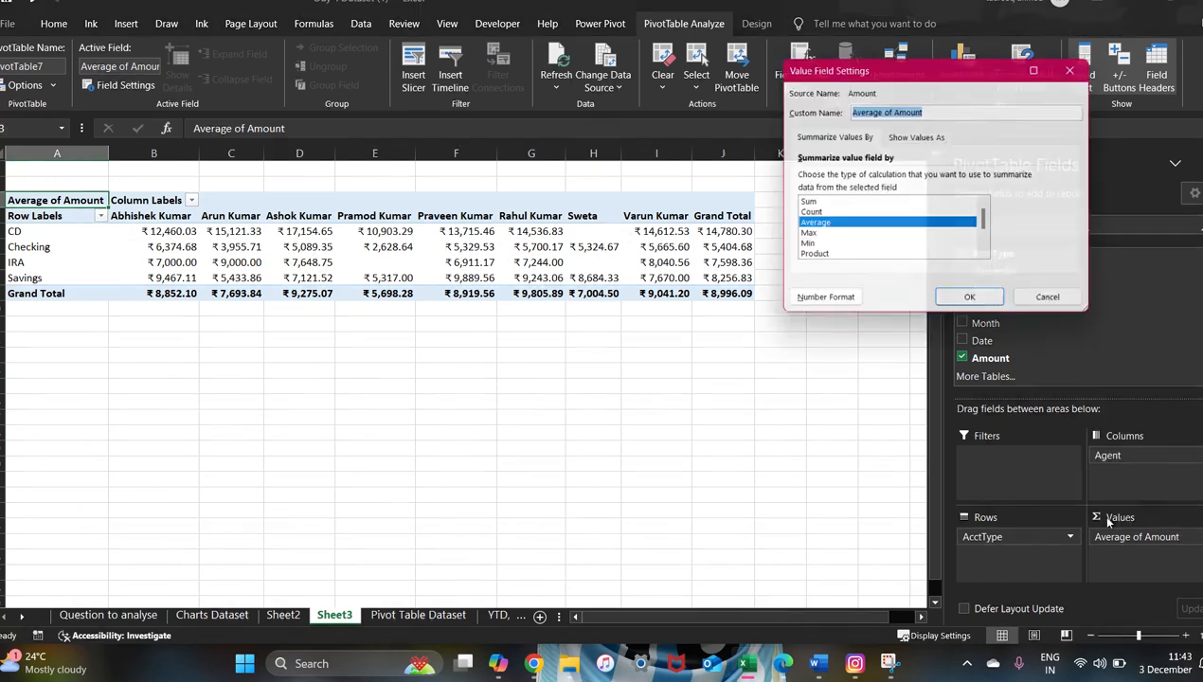
click(913, 138)
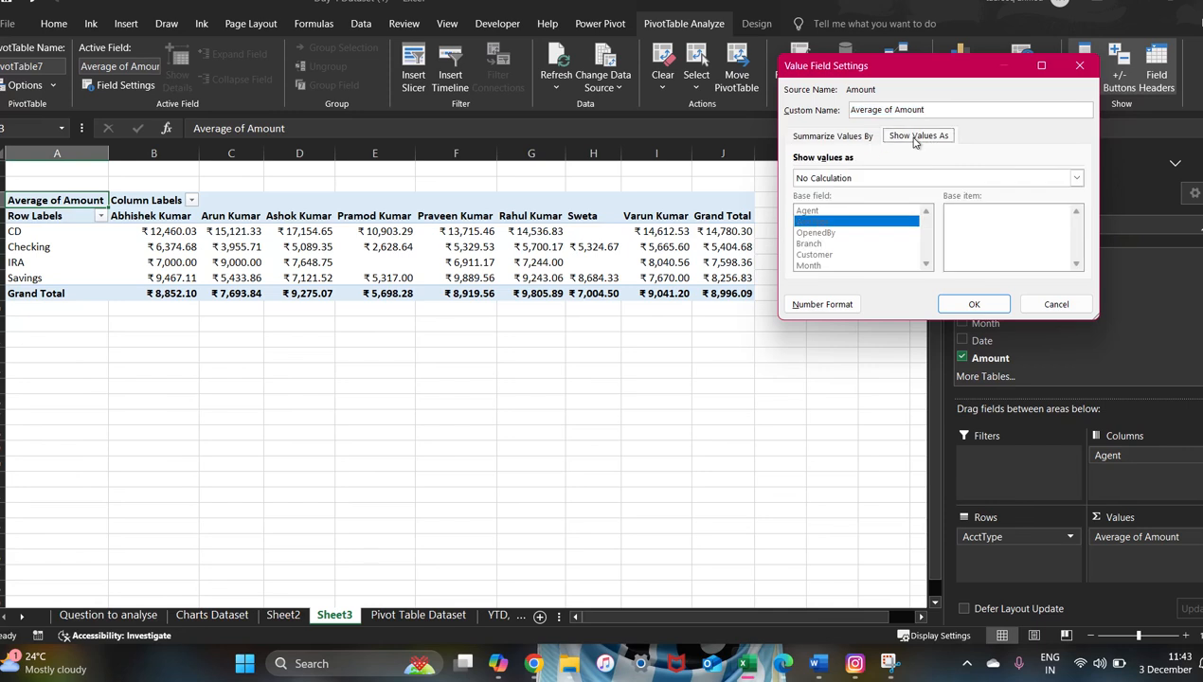
click(1077, 179)
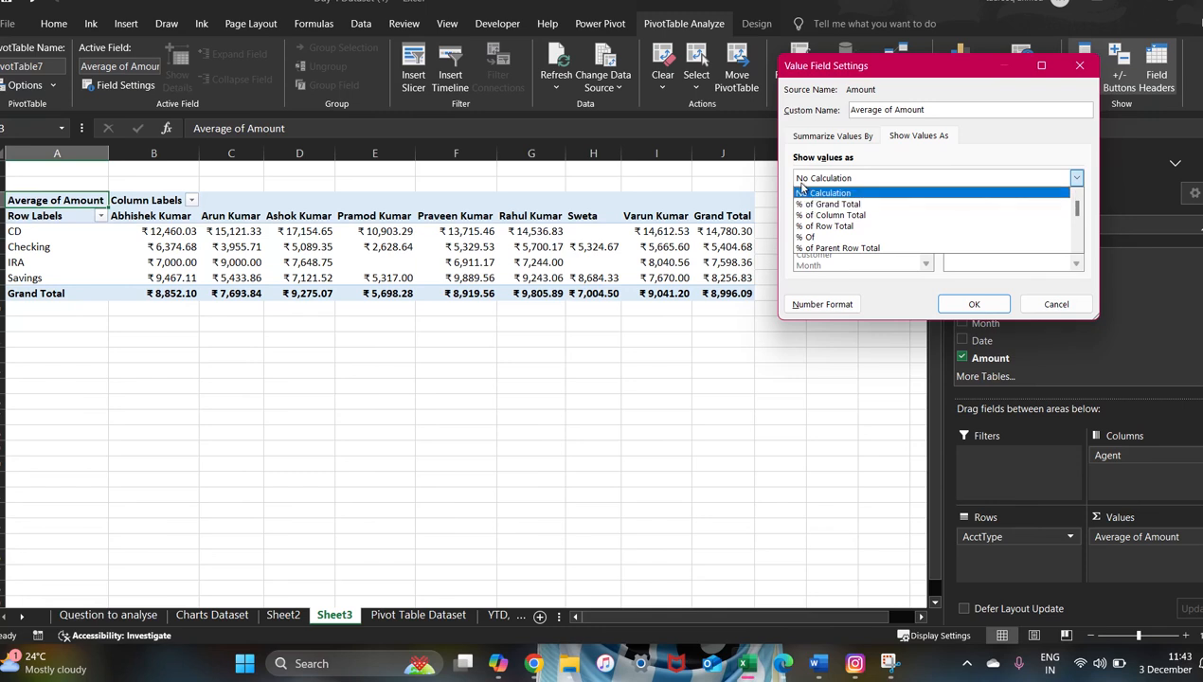
click(917, 136)
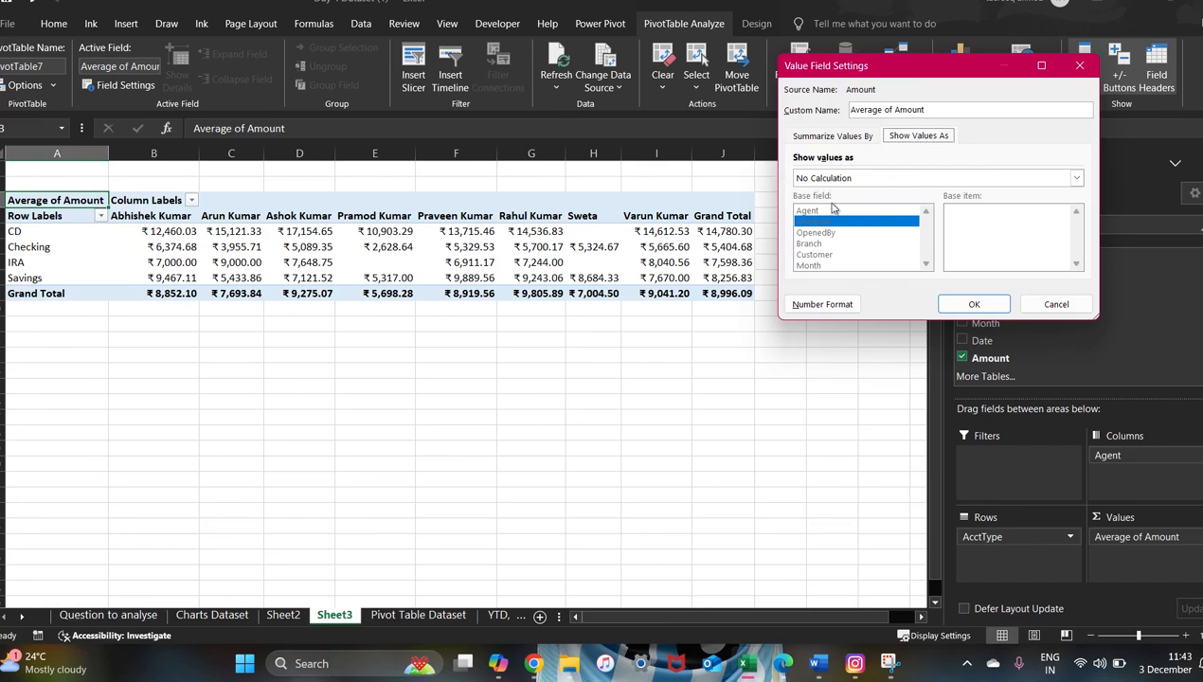
click(1077, 179)
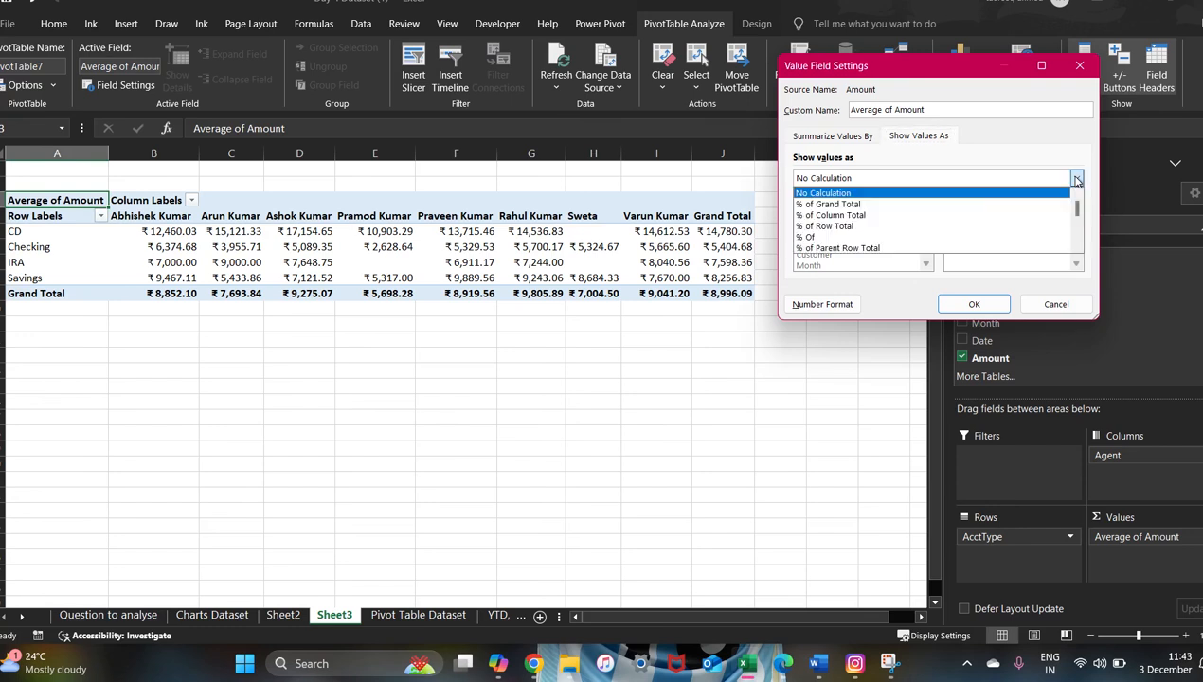
click(833, 205)
click(975, 307)
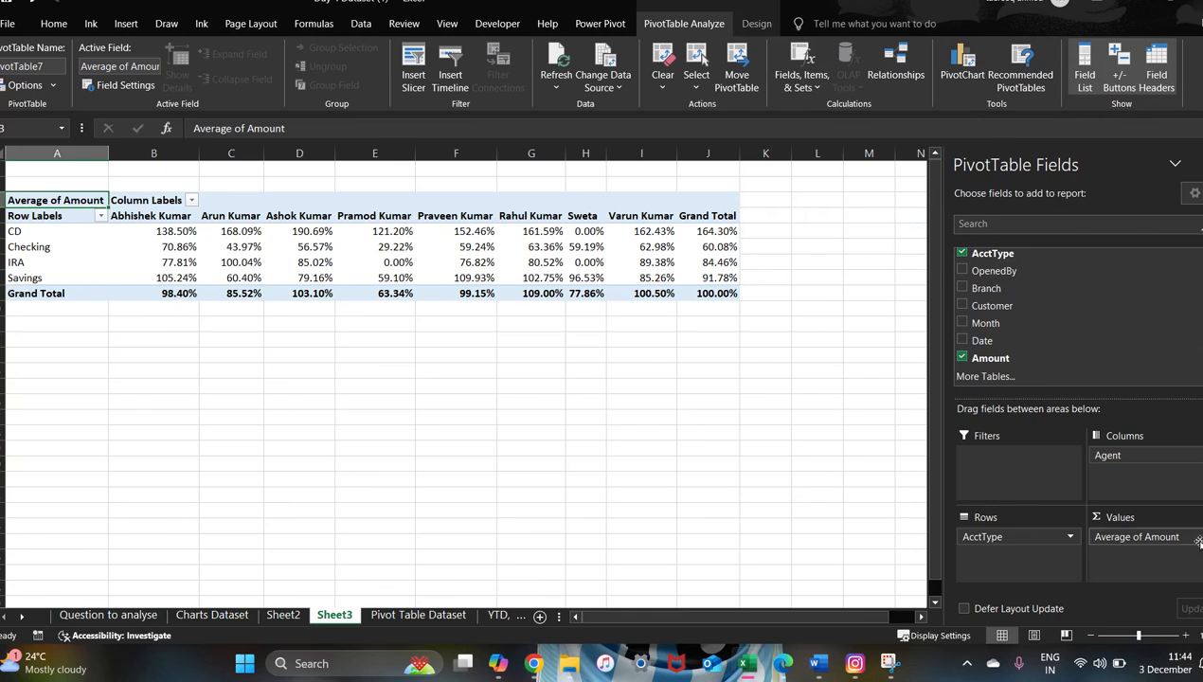
Step: Switch the averaged Amount values' display calculation to % of Parent Row Total
click(1155, 536)
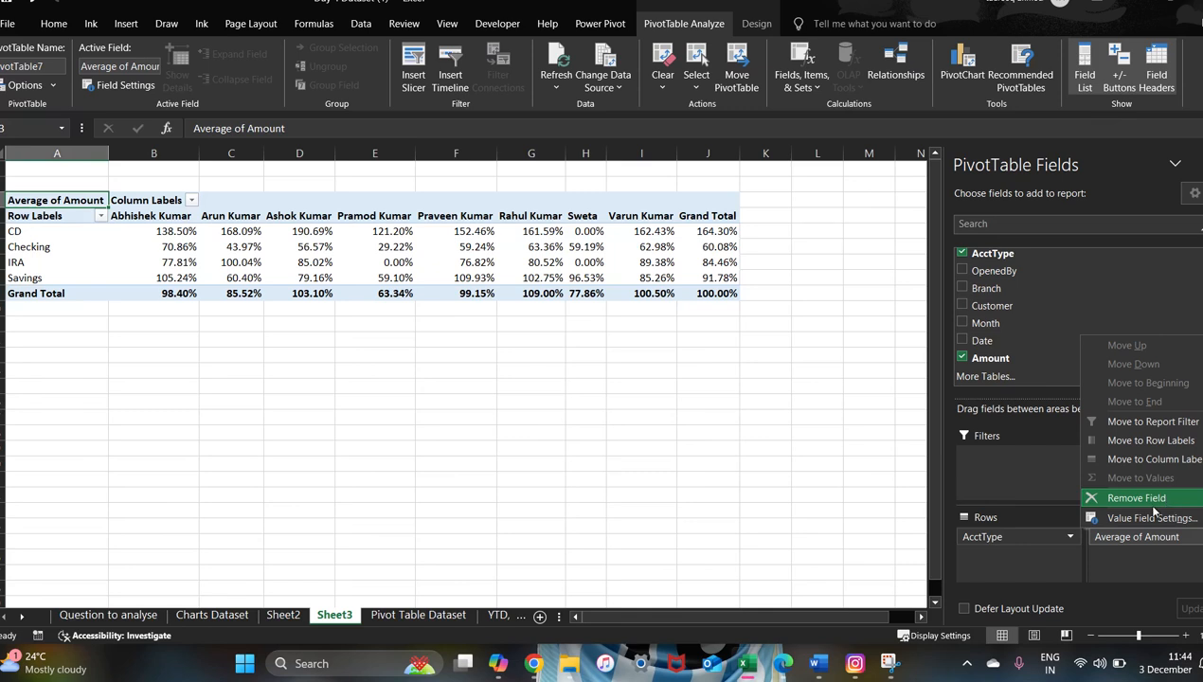
click(1144, 517)
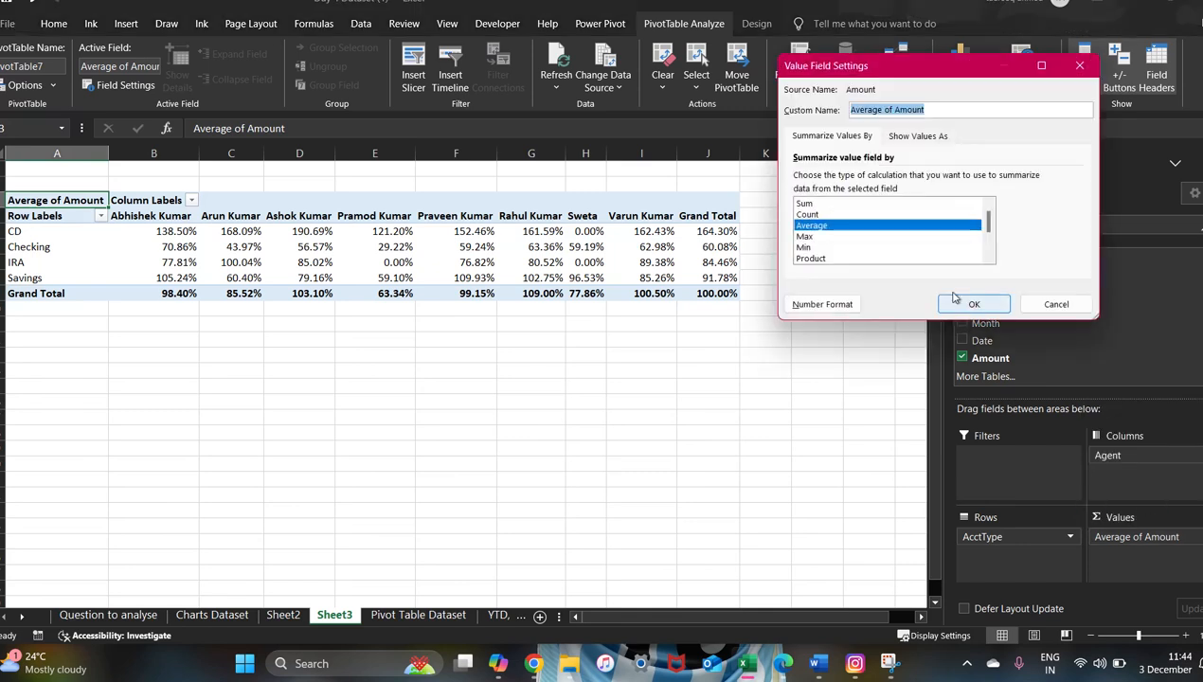
click(905, 140)
click(1077, 177)
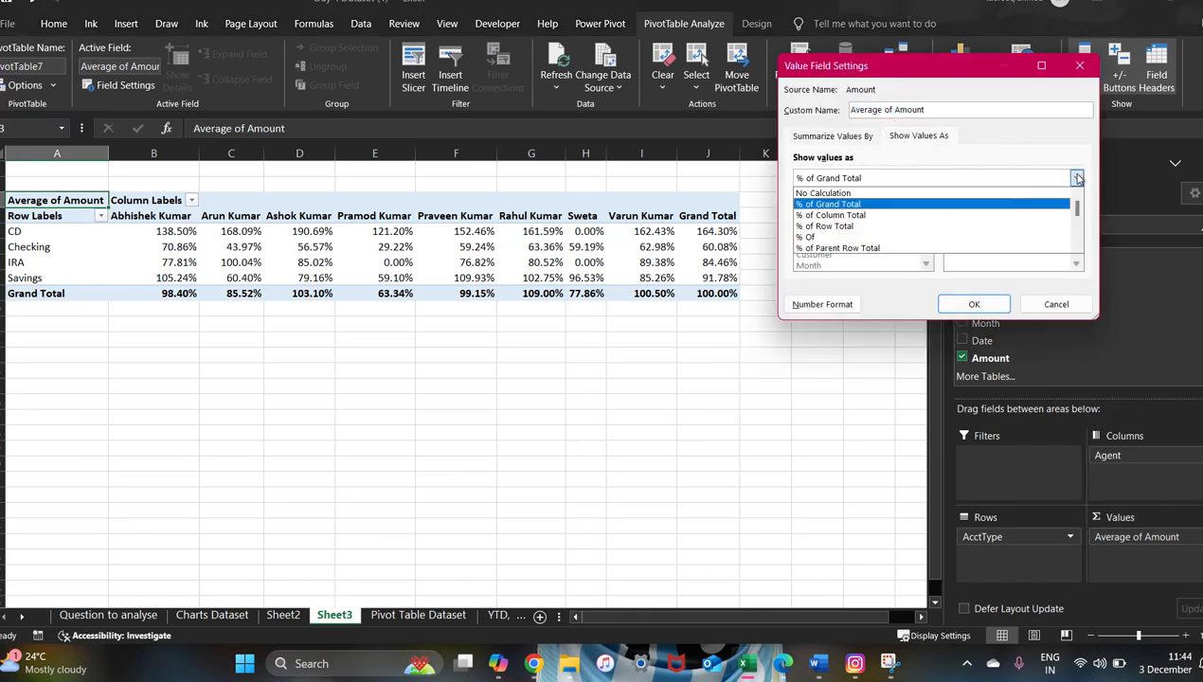
click(854, 248)
click(972, 304)
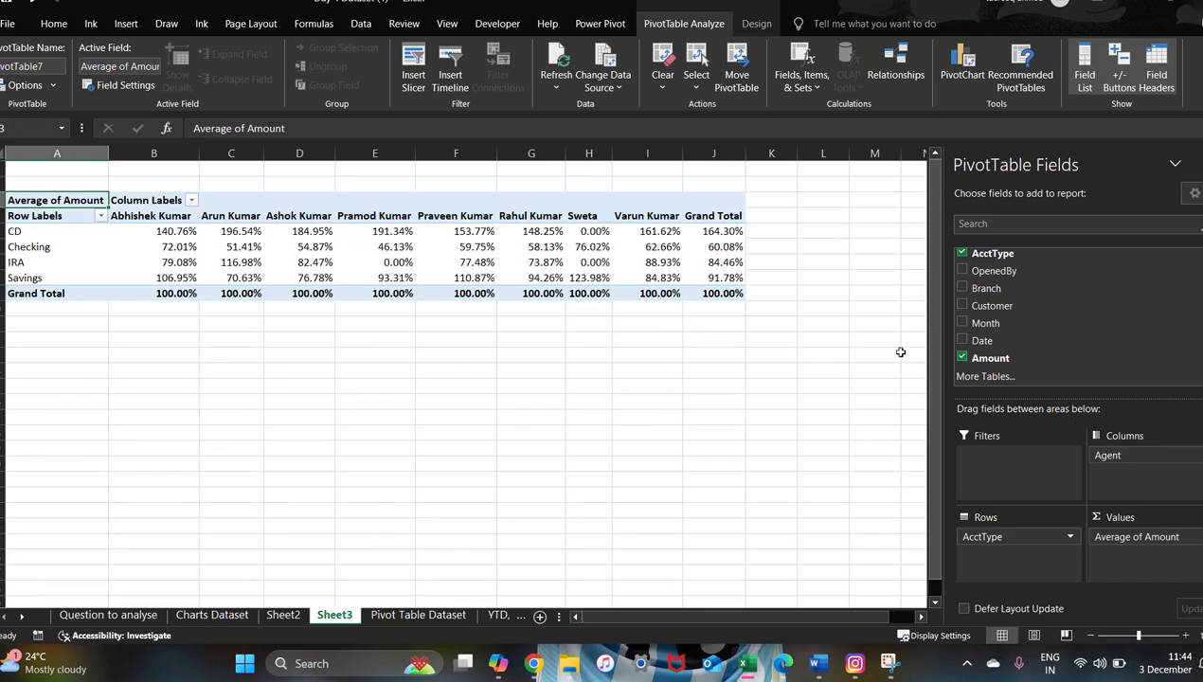
Step: Undo both percentage display changes on the averaged Amount values
key(ctrl+z)
key(ctrl+z)
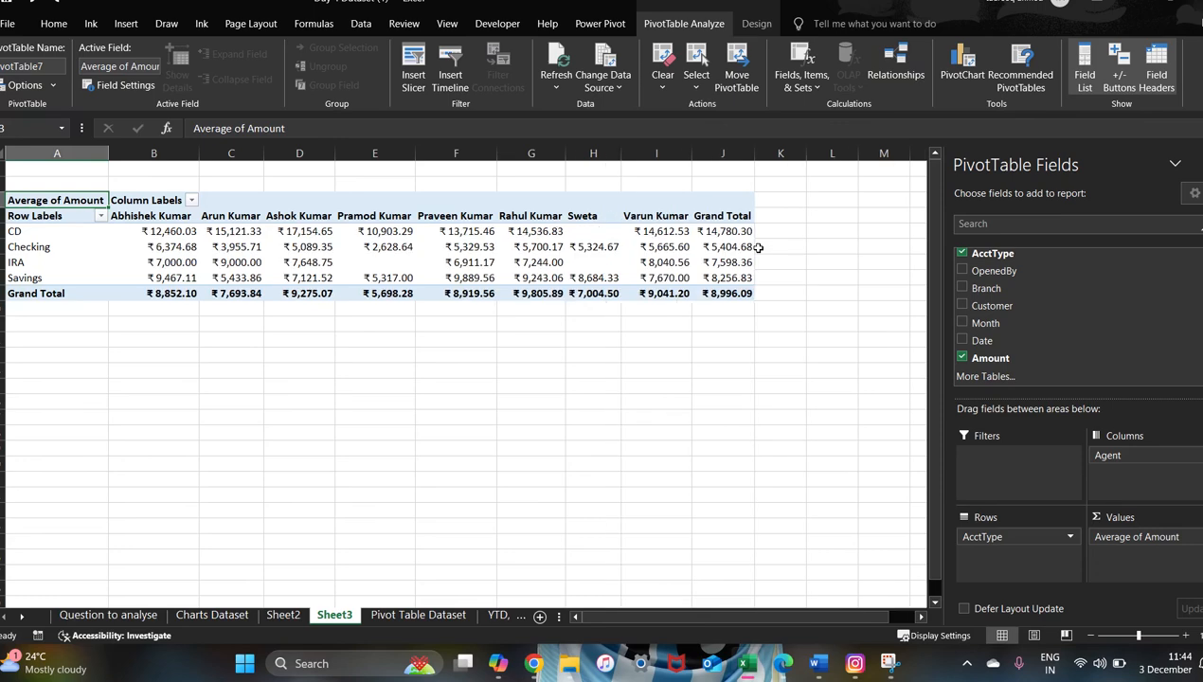
click(820, 306)
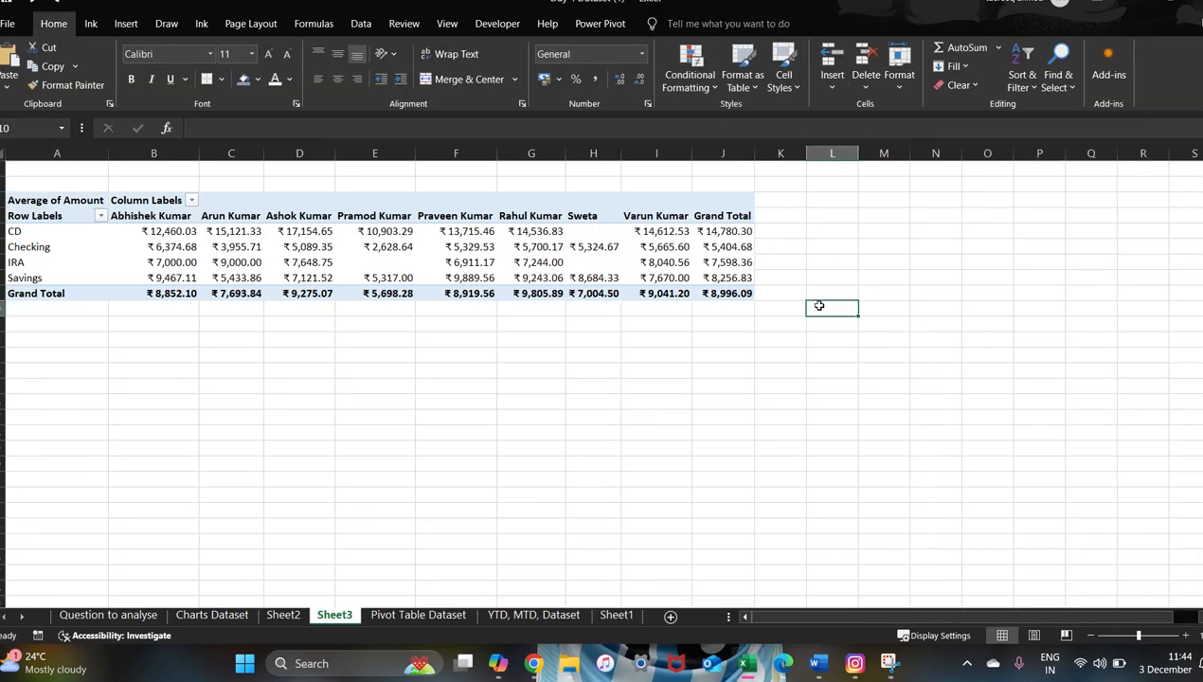
click(582, 236)
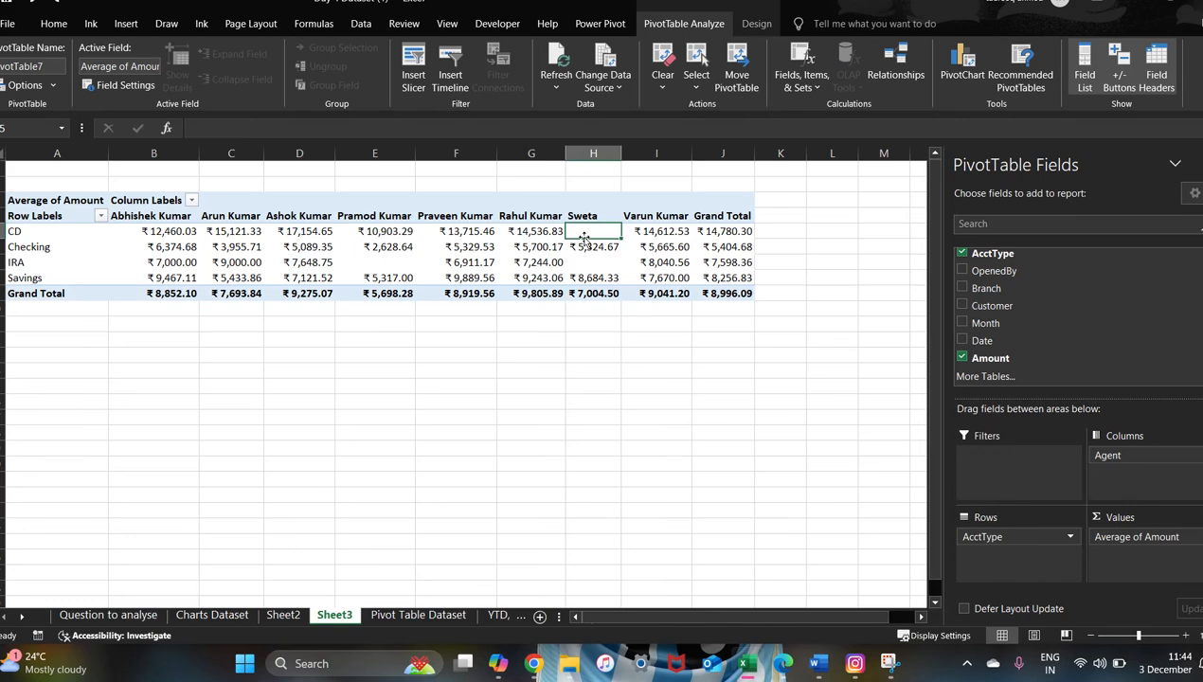
key(alt+Tab)
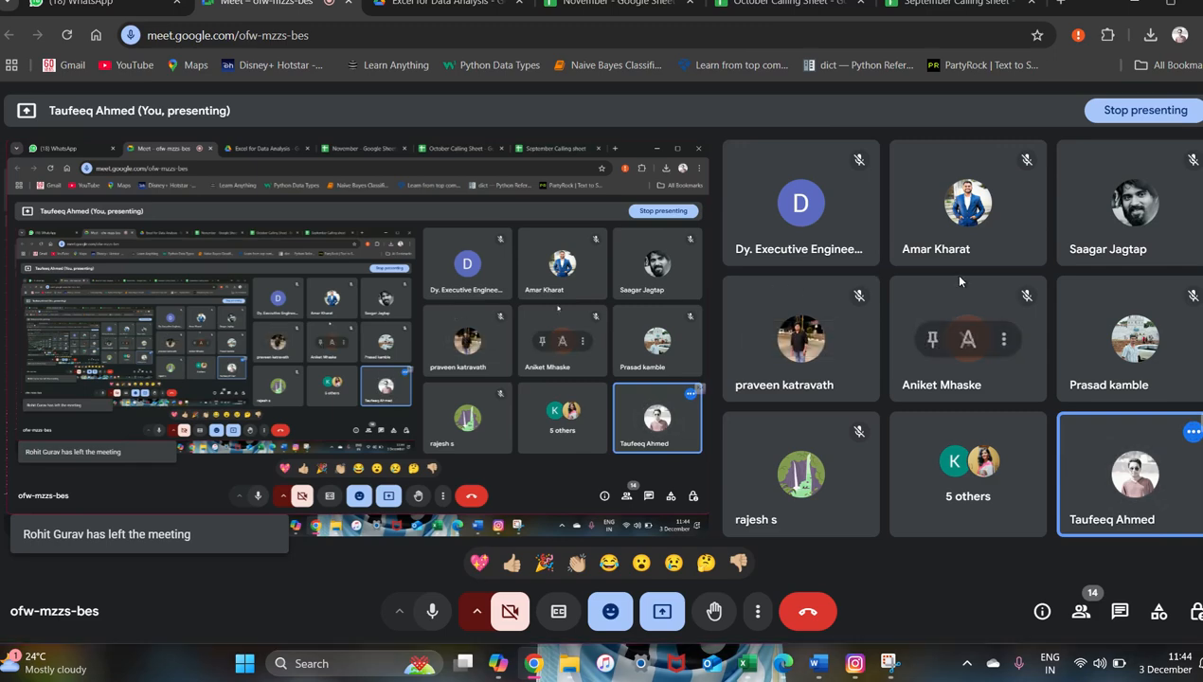
key(alt+Tab)
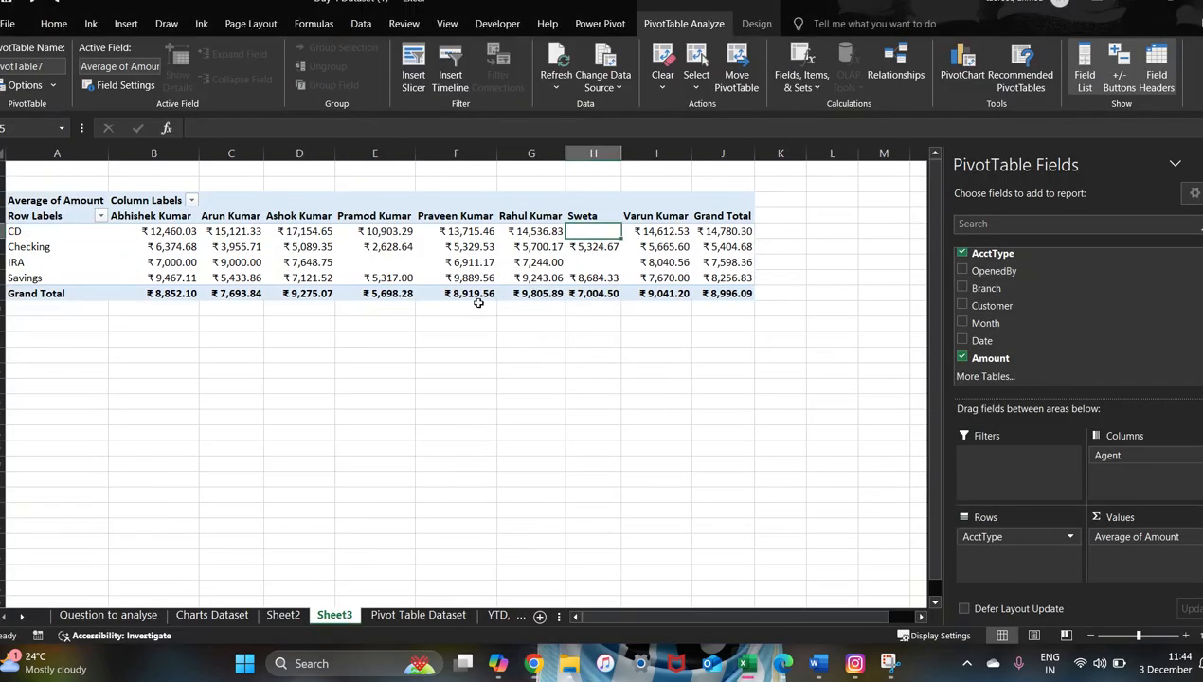
Step: Delete the empty Sheet2, and clear the Amount, Account Type and Agent notes on the Question to analyse sheet
right_click(291, 620)
click(344, 445)
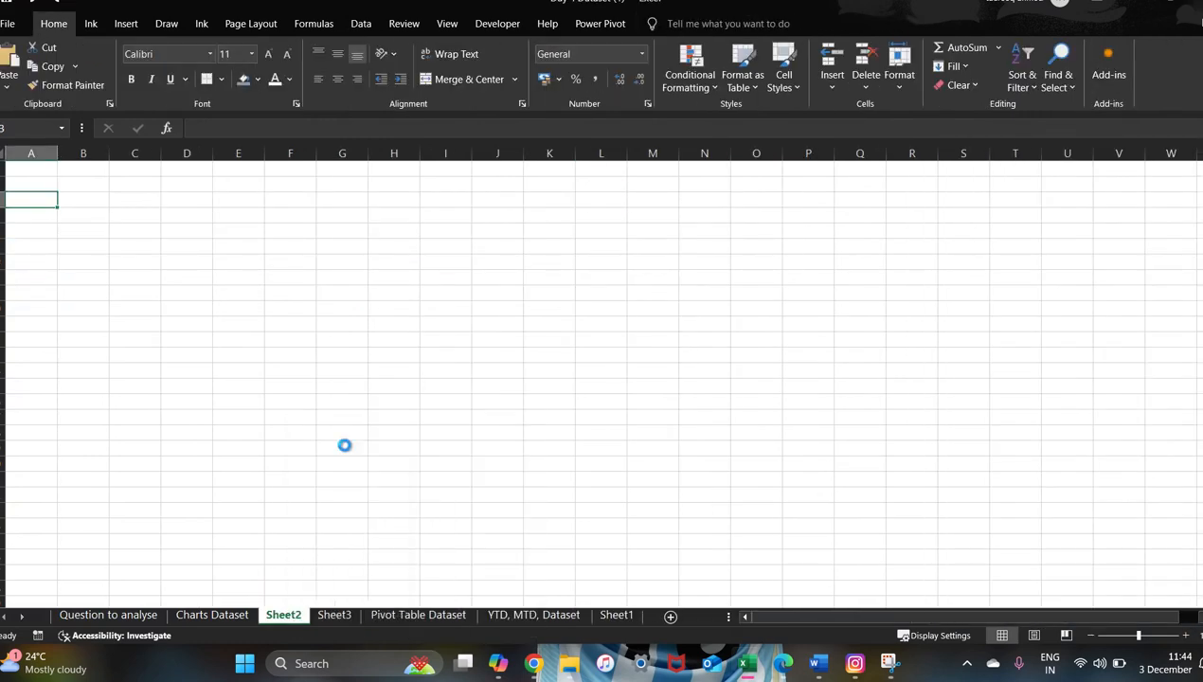
click(108, 614)
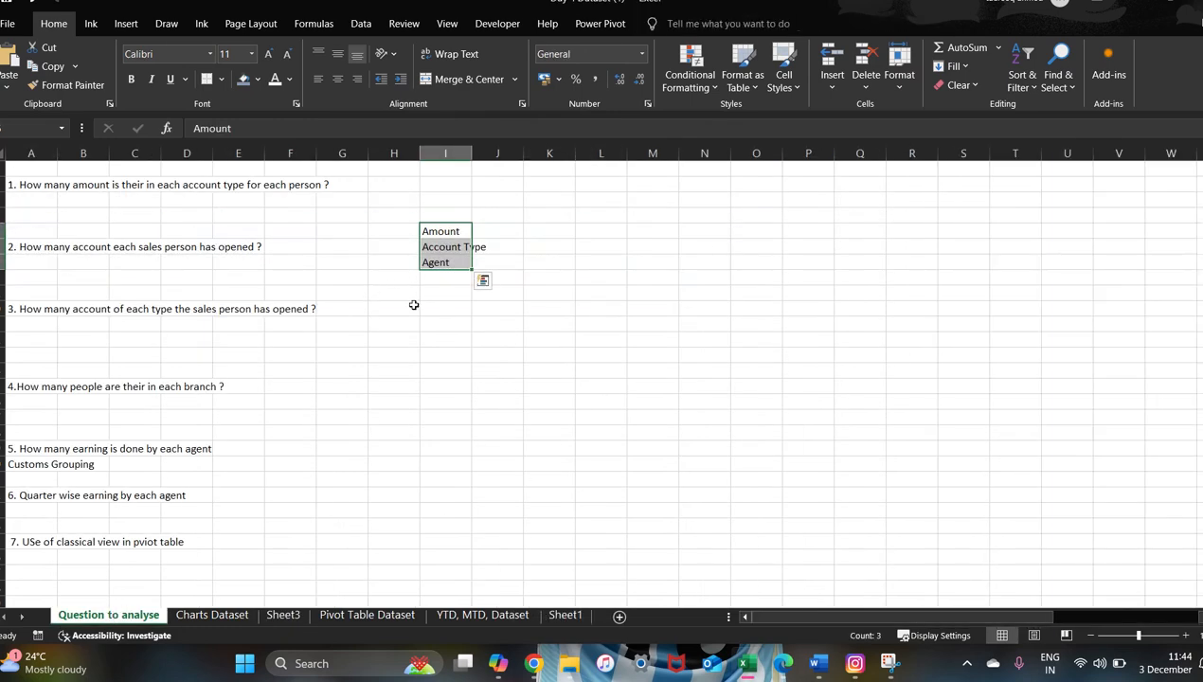
key(Delete)
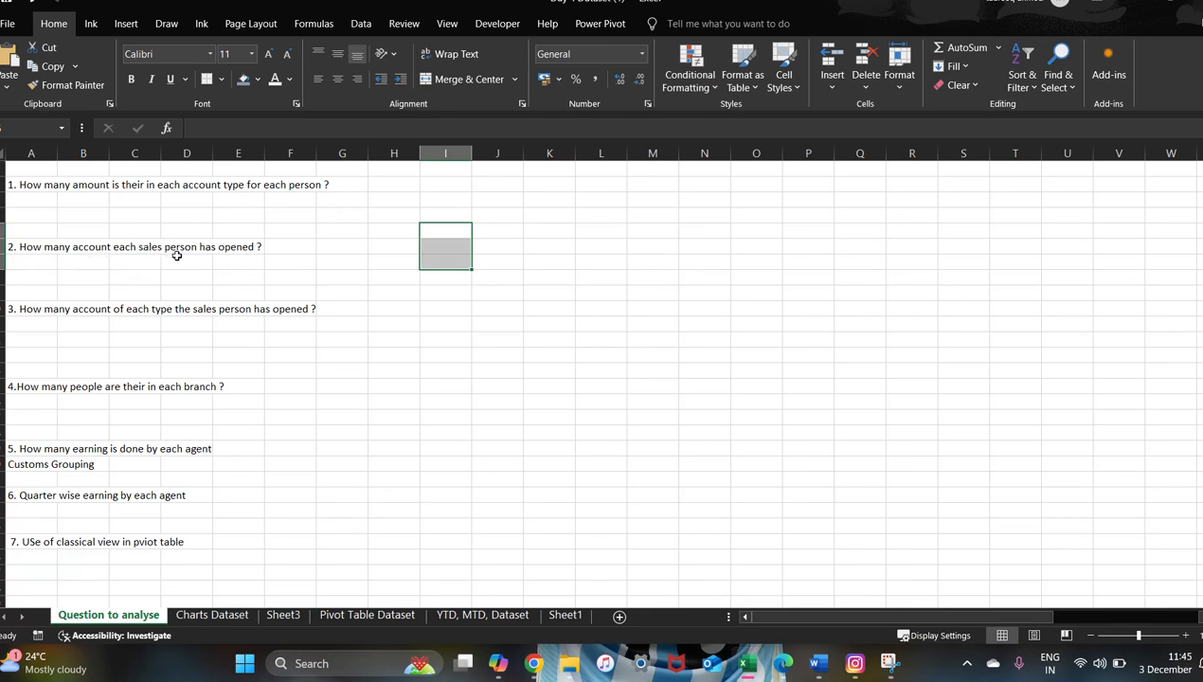
click(445, 294)
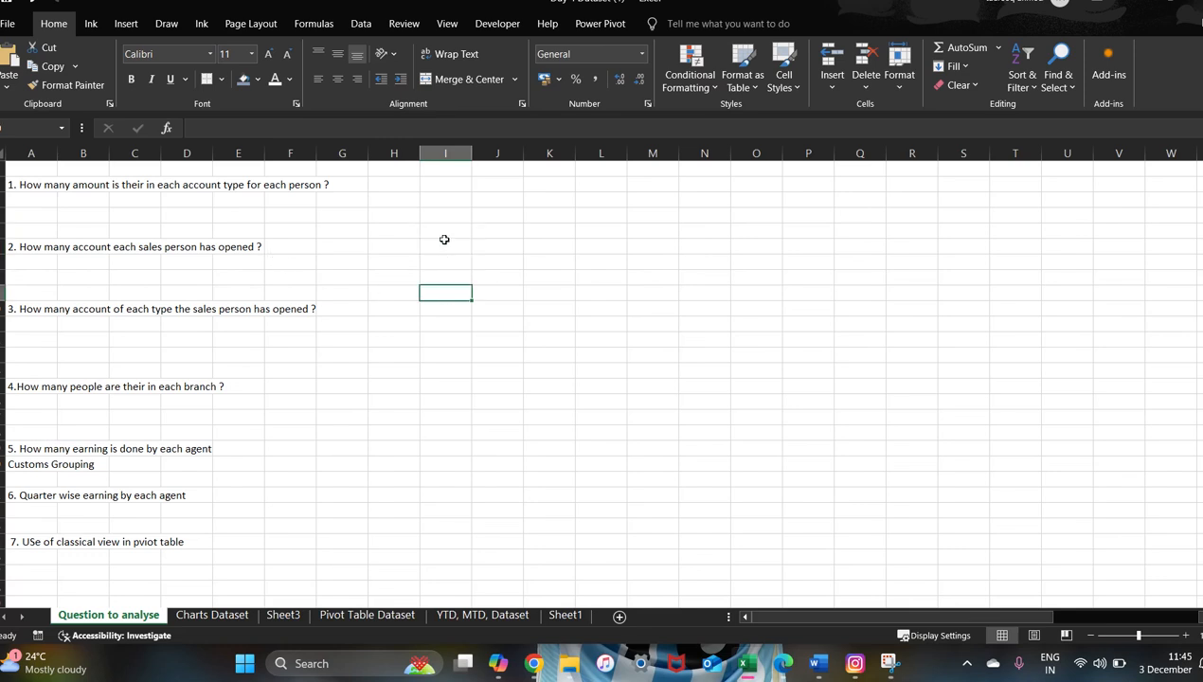
click(442, 242)
click(443, 233)
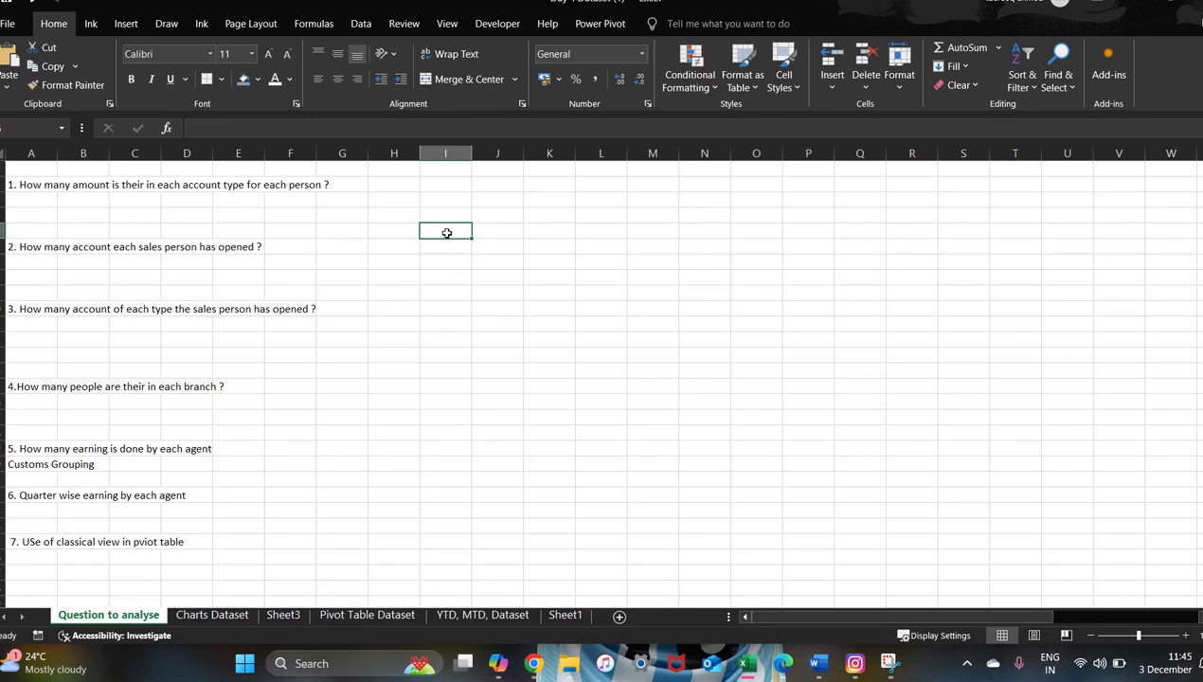
click(544, 308)
click(463, 245)
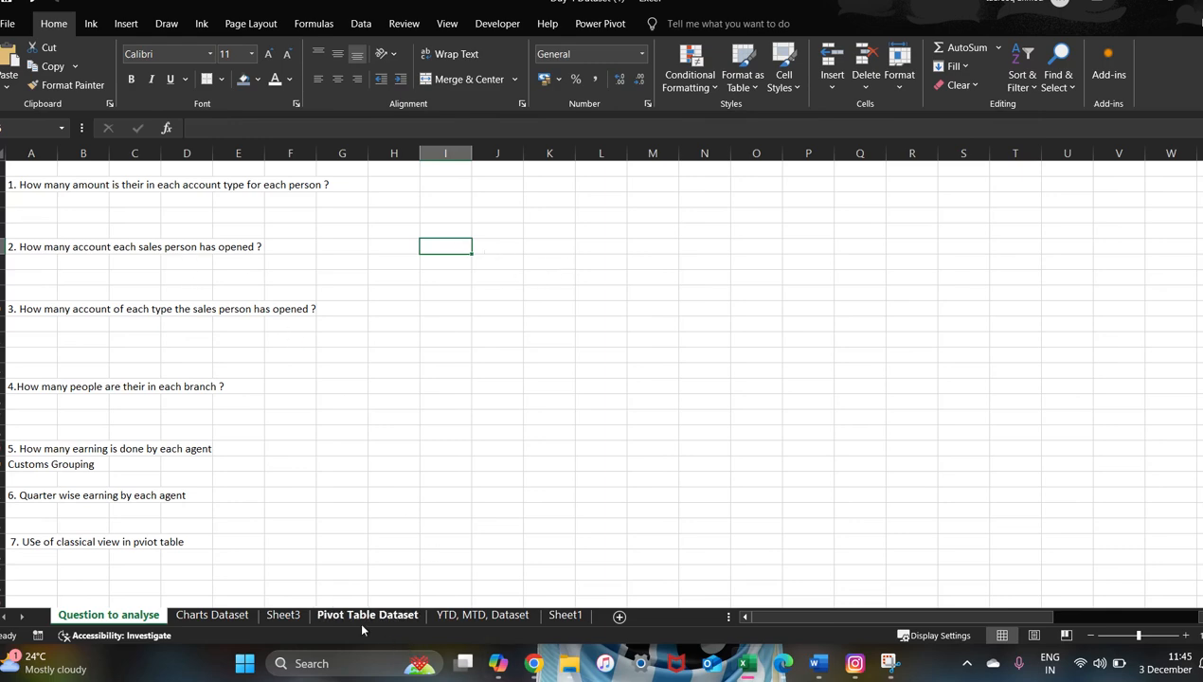
Step: Create a PivotTable on a new worksheet from Table4 on the Pivot Table Dataset sheet, with Agent as the row field
click(326, 615)
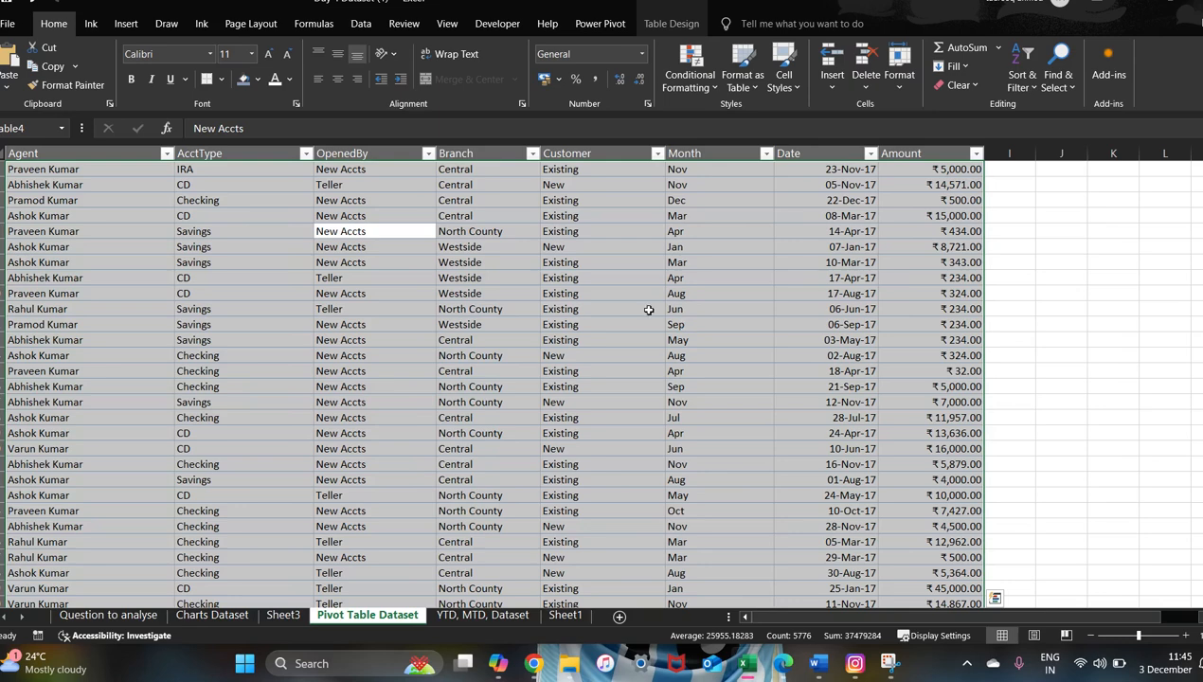
click(123, 24)
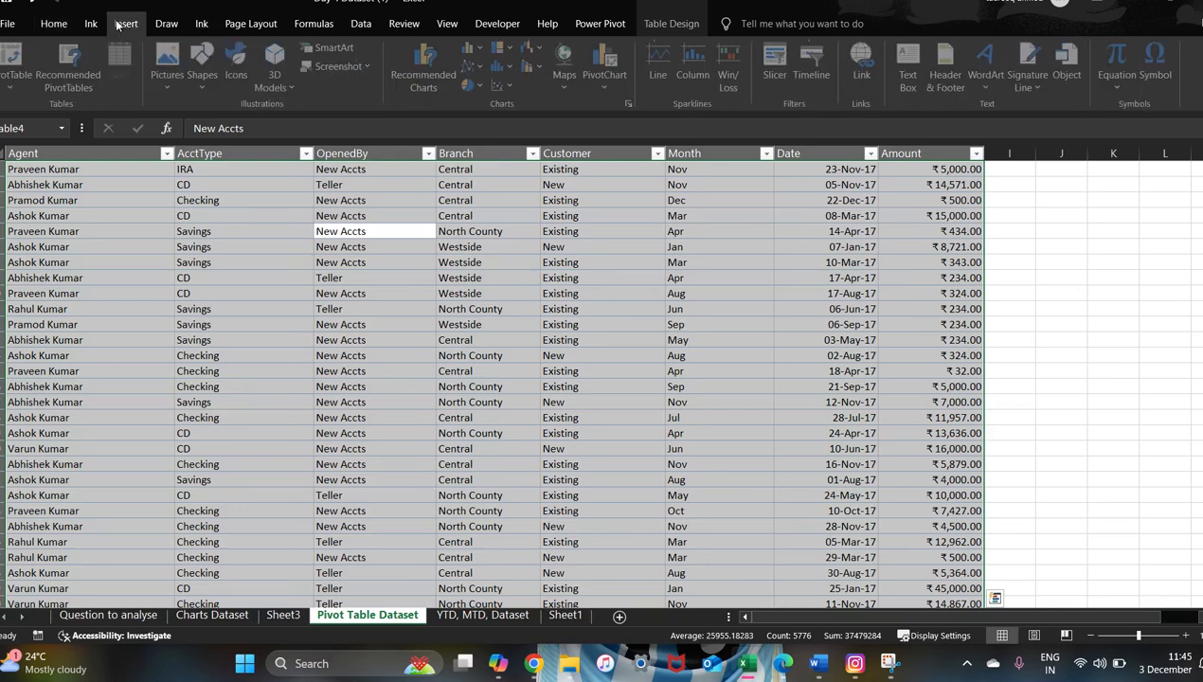
click(19, 47)
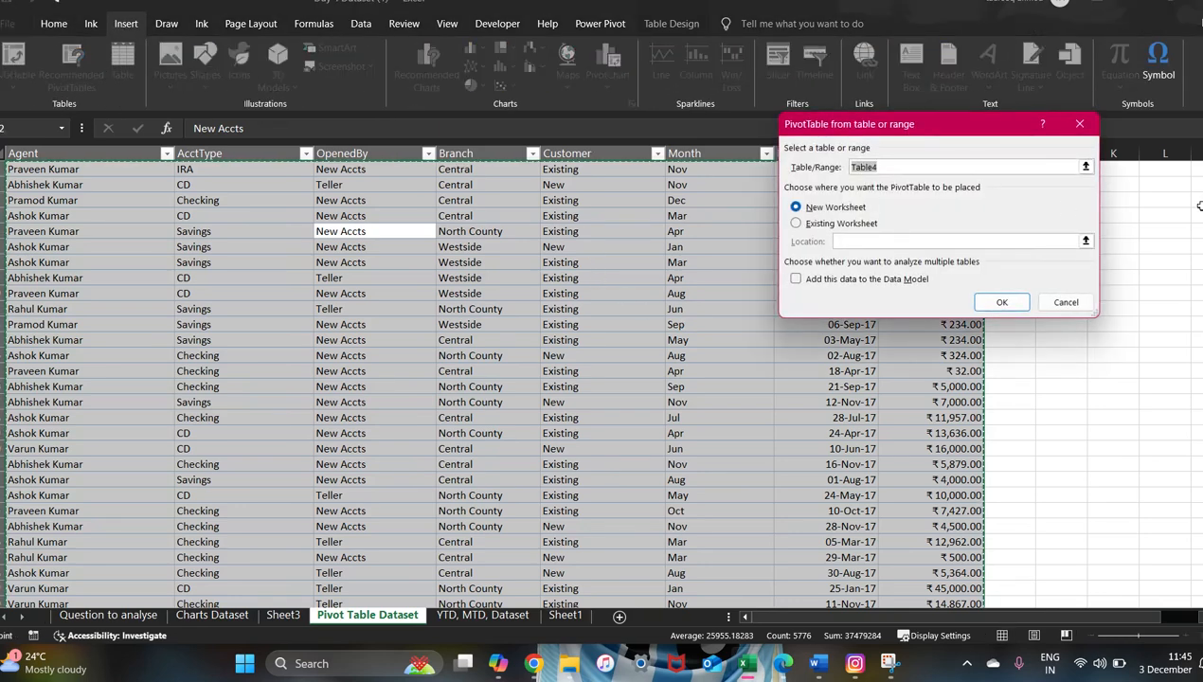
click(1009, 305)
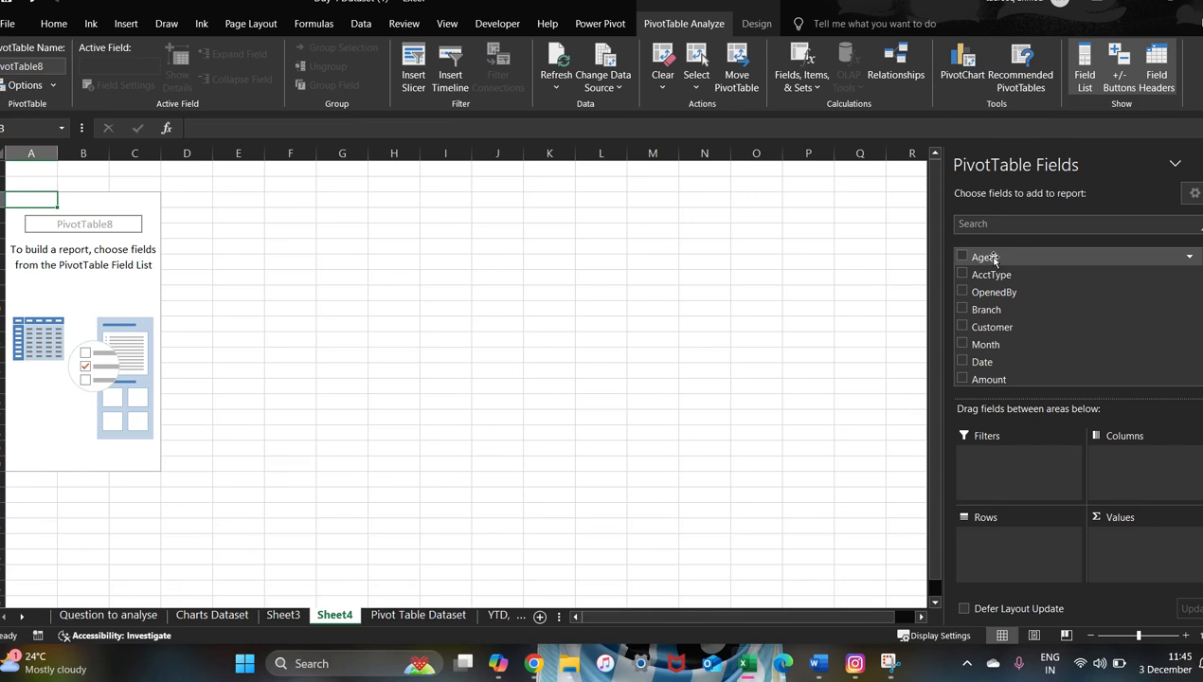
drag(993, 260, 990, 546)
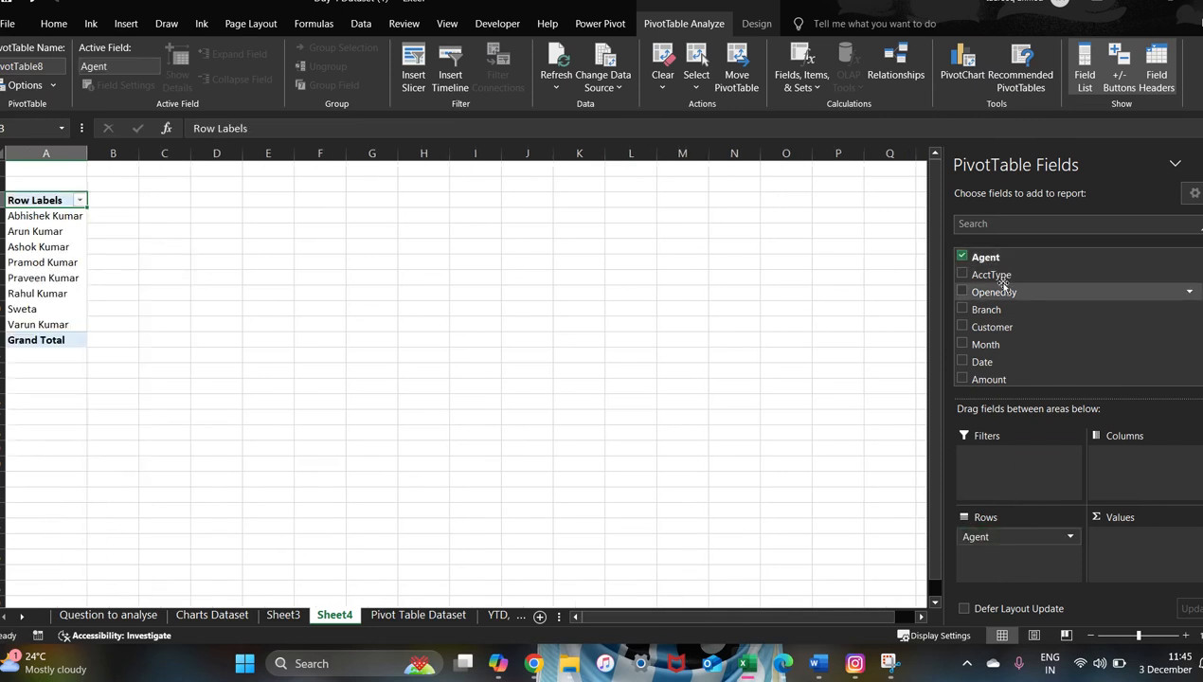
Step: Review the pivot table's available fields, the source dataset and question 2 about accounts opened by each sales person
scroll(1047, 327, down, 1)
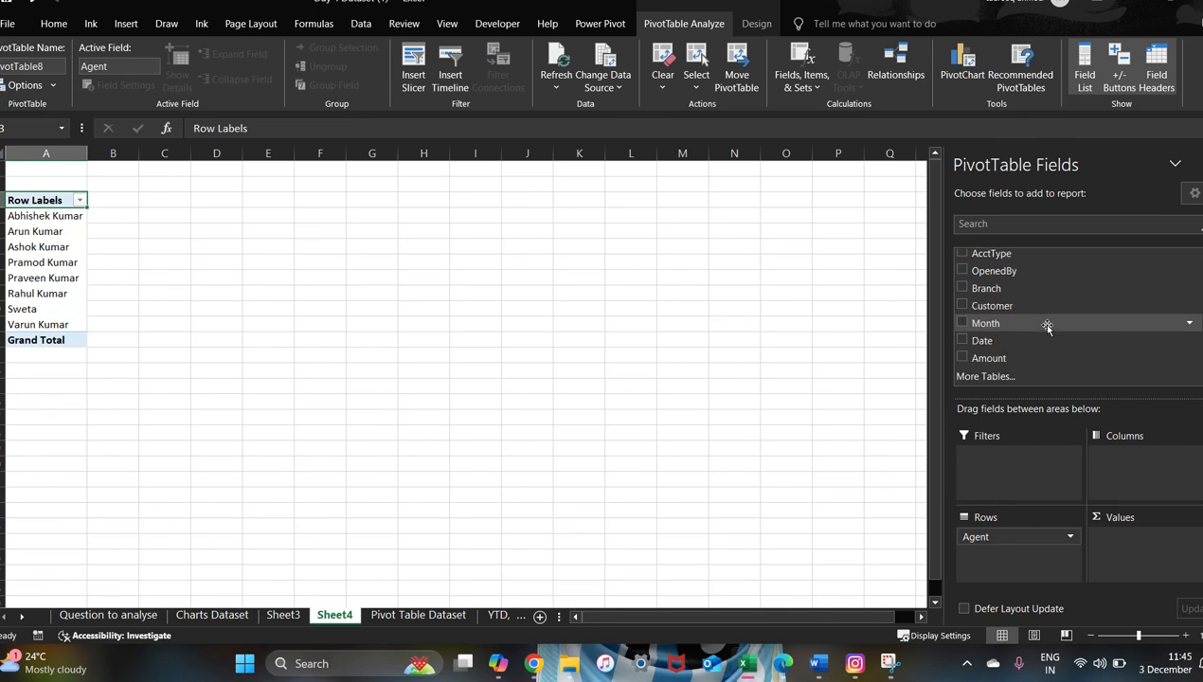
scroll(1046, 327, up, 1)
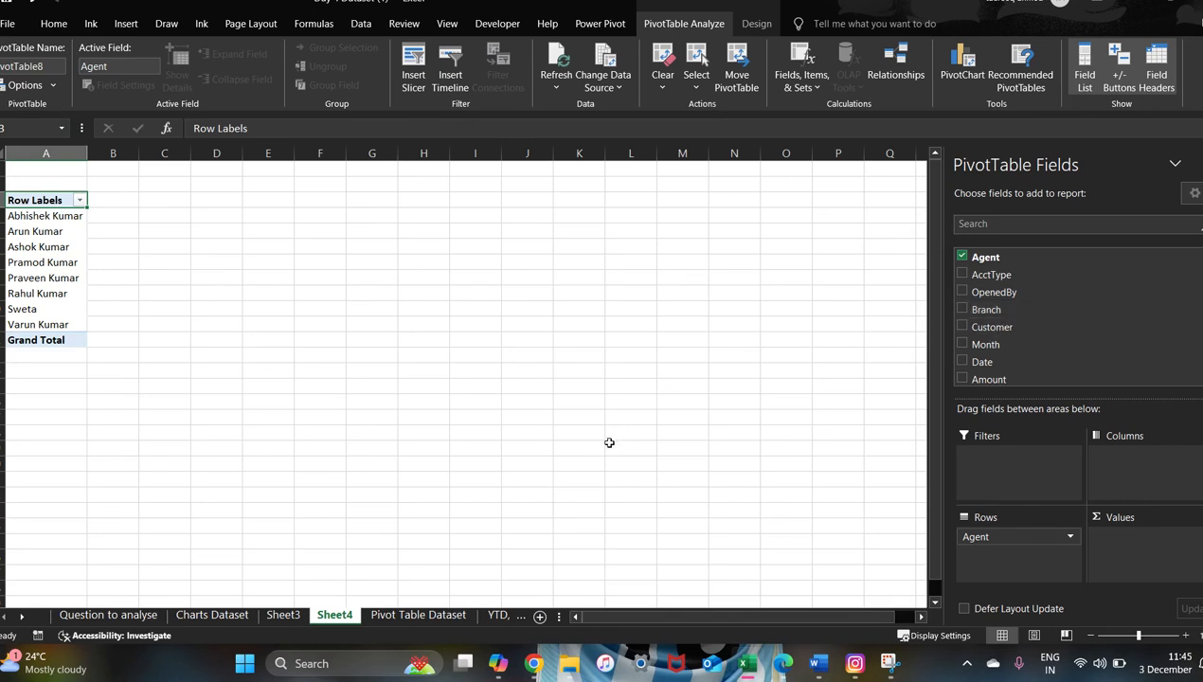
click(403, 615)
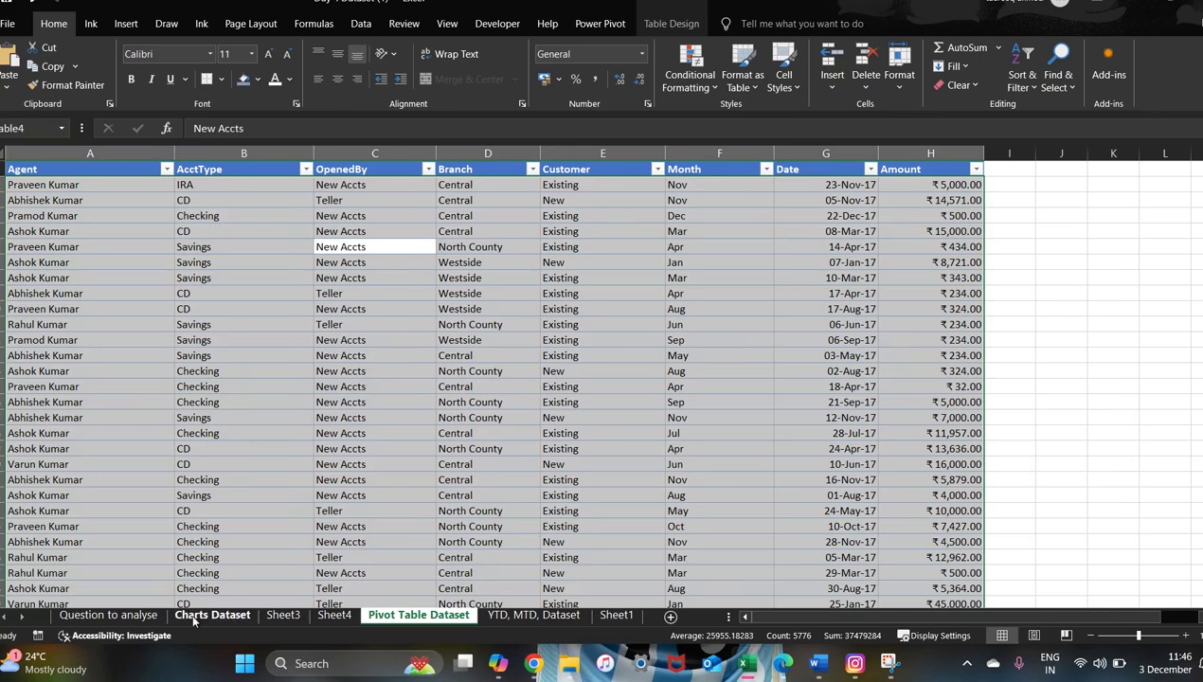
click(108, 615)
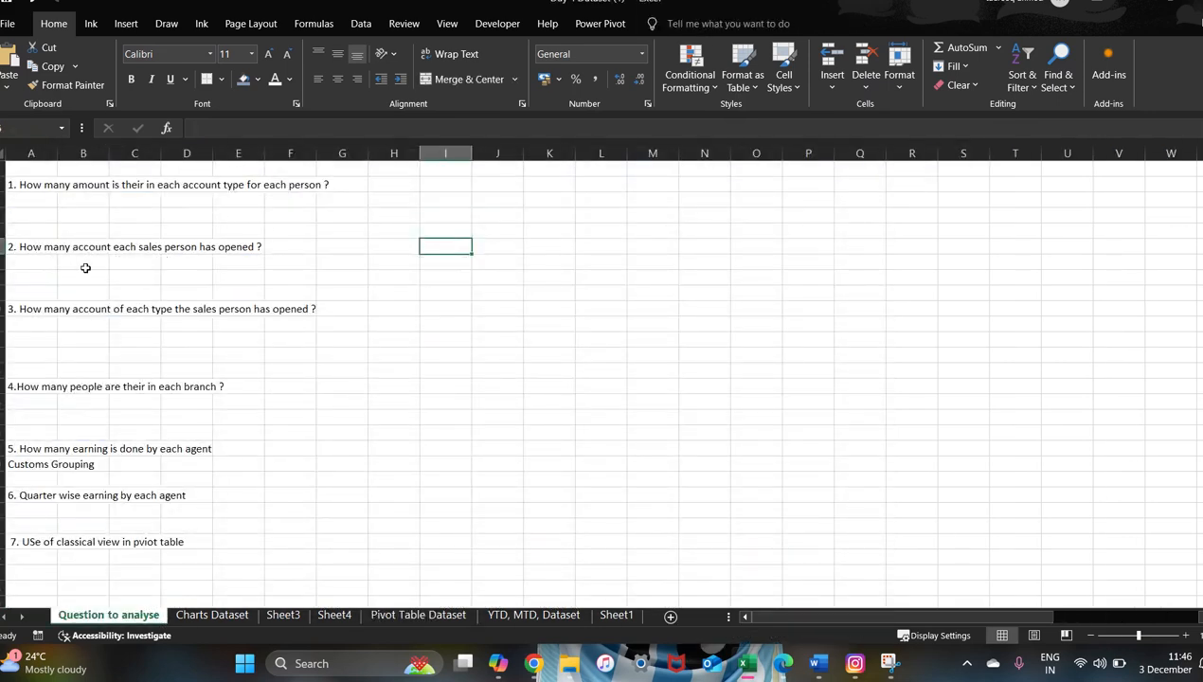
Step: Check the Sheet4 pivot table's available fields against the source table on the Pivot Table Dataset sheet
click(334, 615)
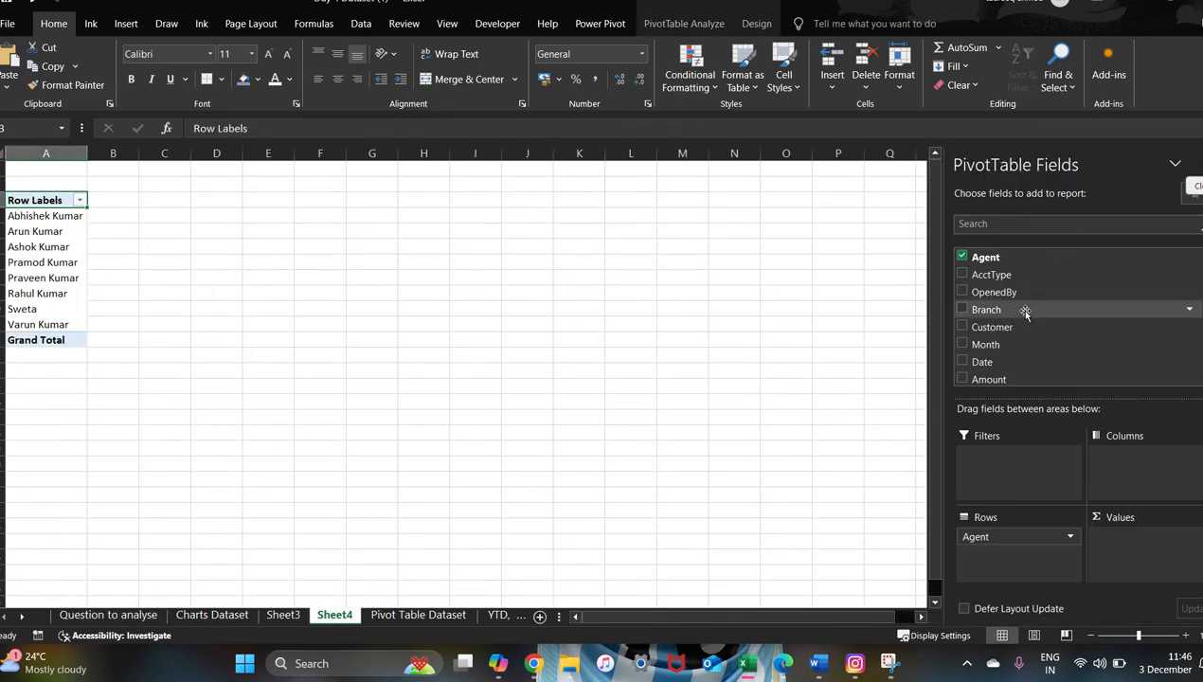
scroll(1023, 313, down, 1)
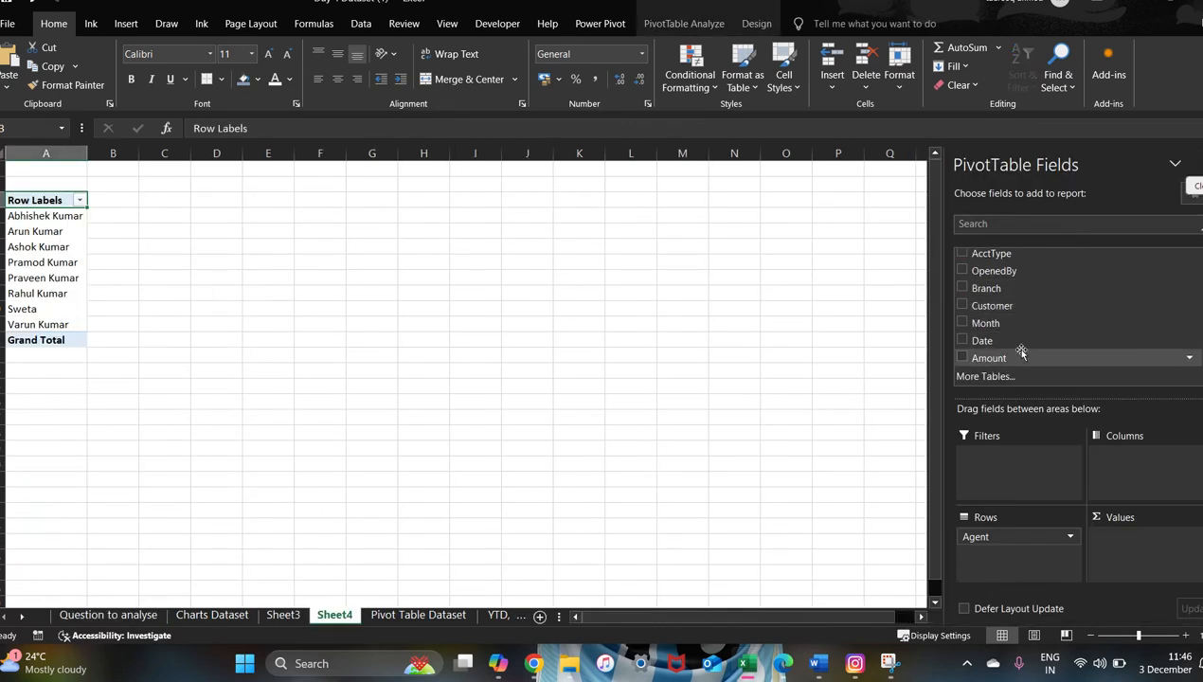
scroll(1012, 342, up, 1)
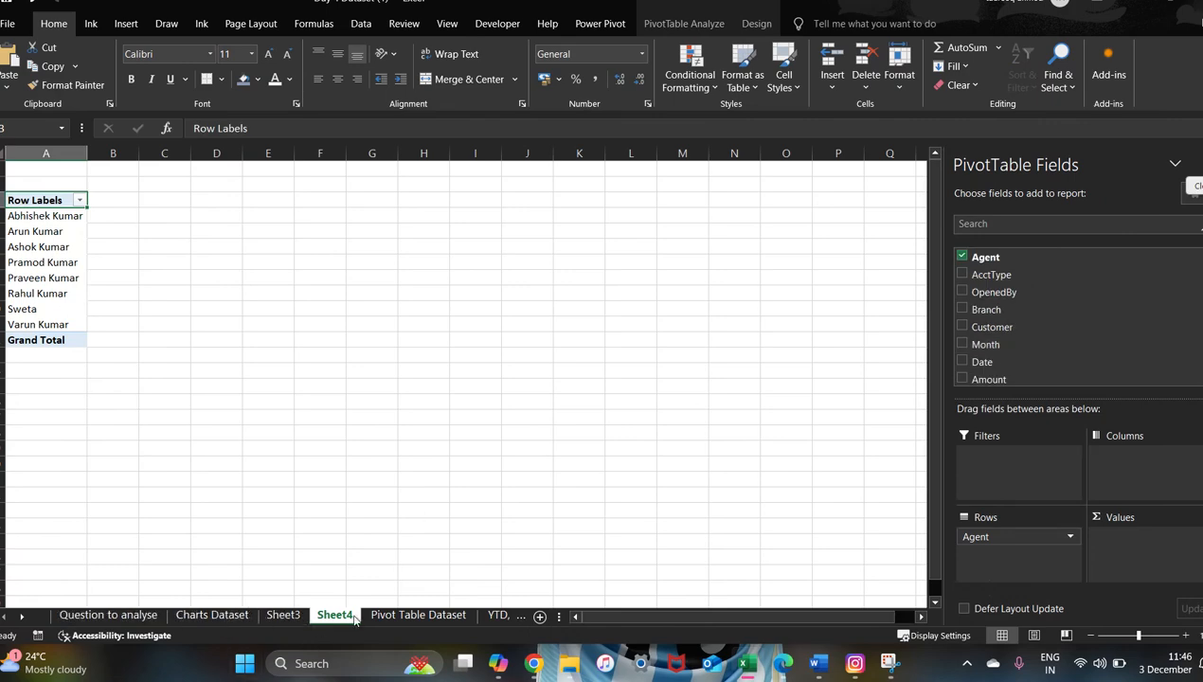
click(398, 614)
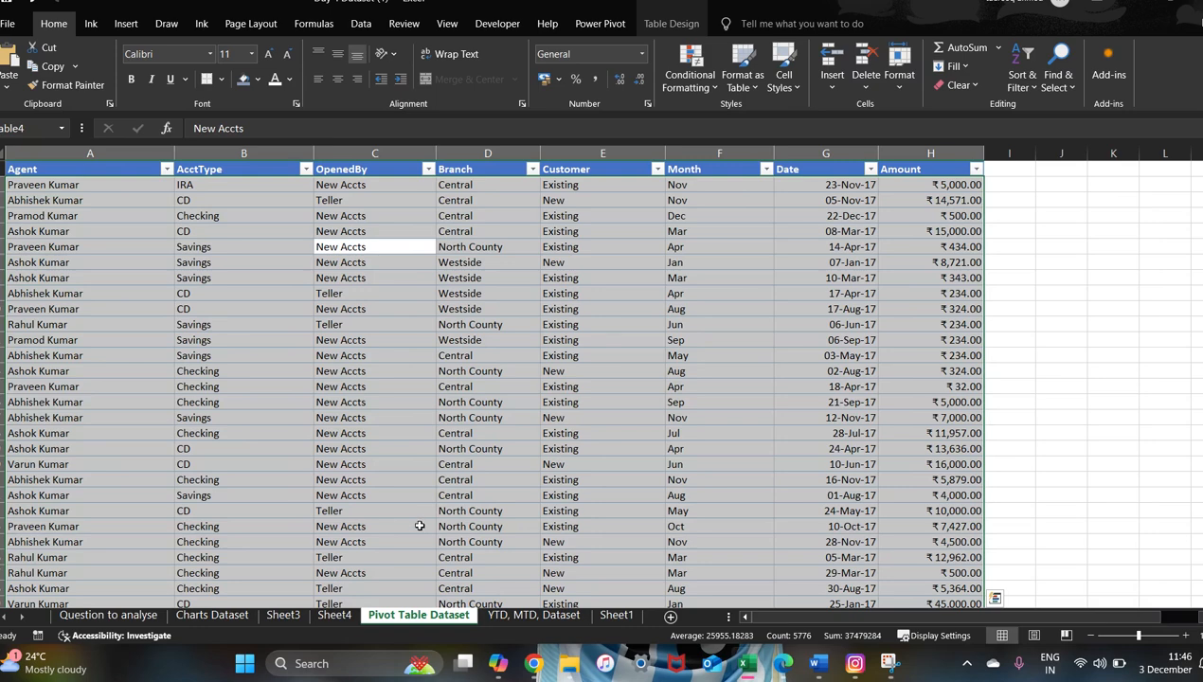
click(214, 616)
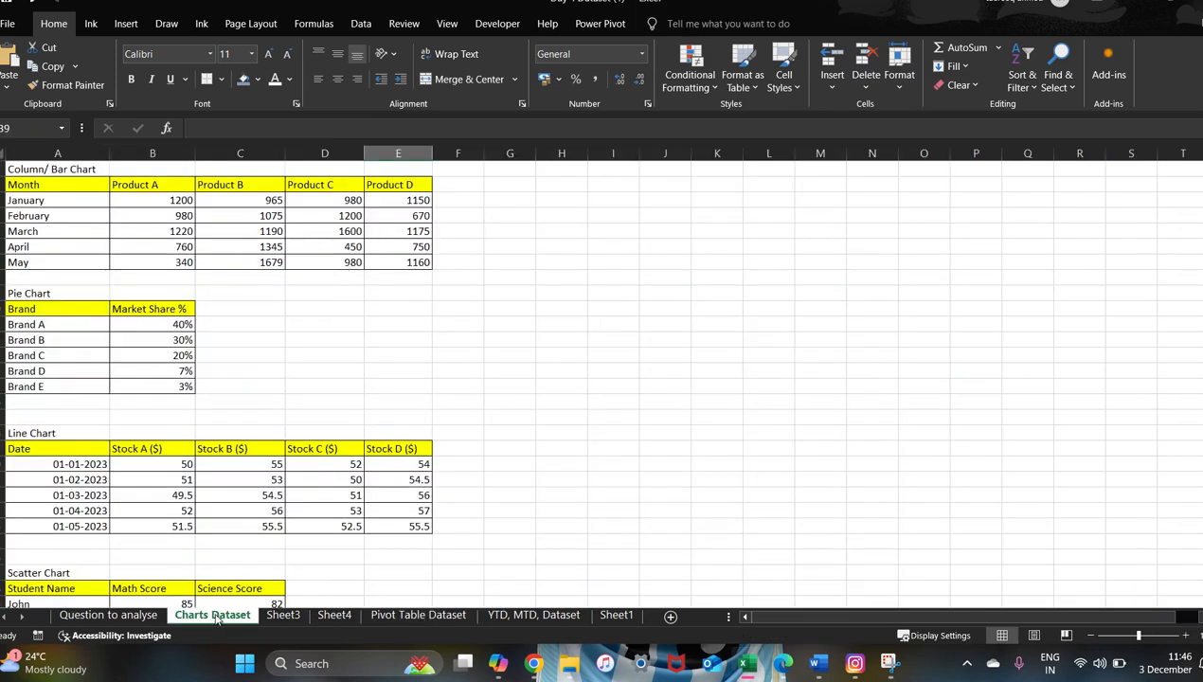
click(334, 615)
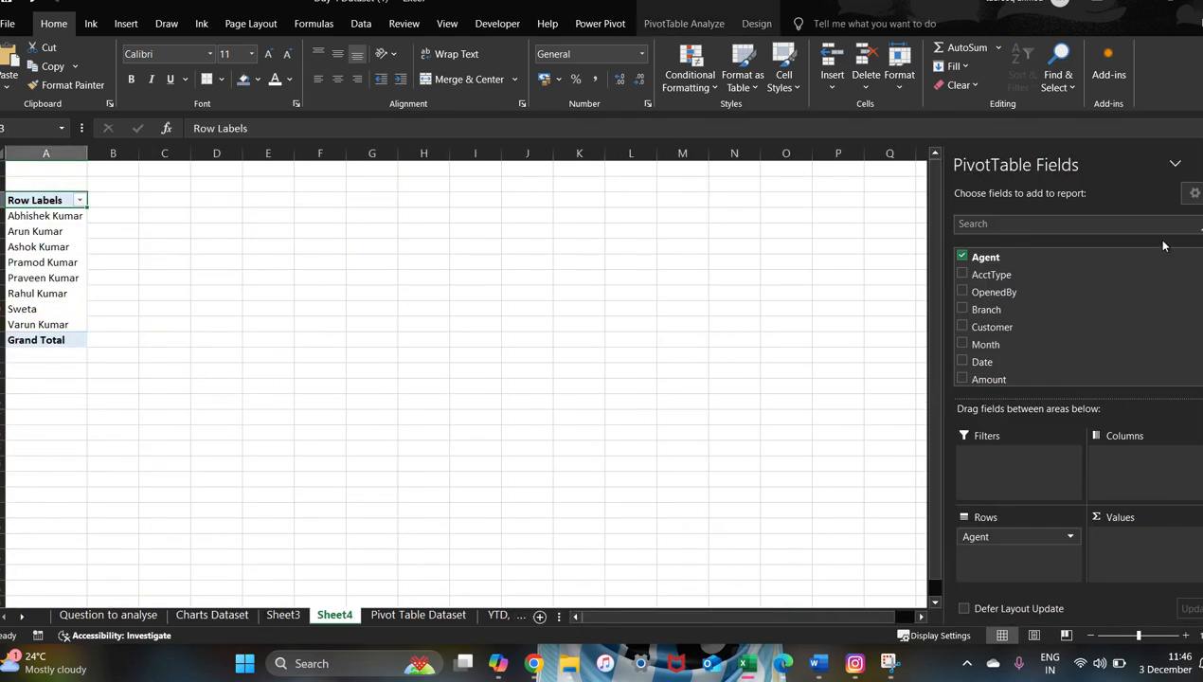
Step: Add Amount to the values of the Sheet4 pivot table and summarize it by Count
scroll(1038, 300, down, 1)
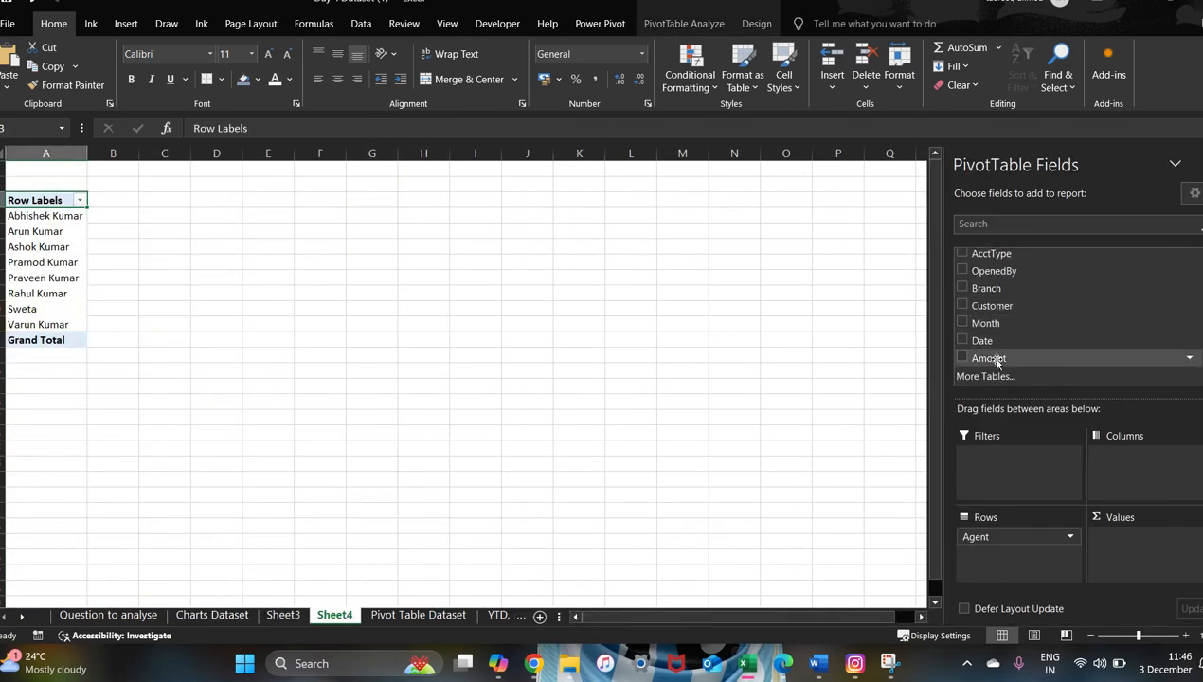
drag(989, 356, 1143, 519)
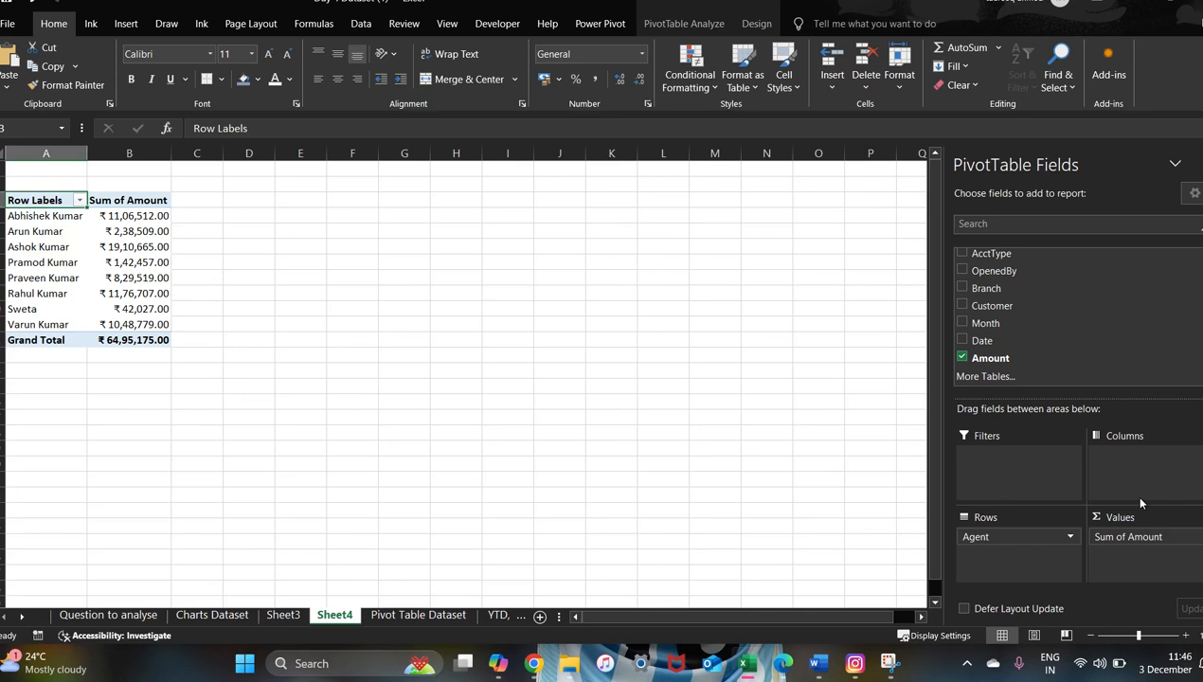
click(1189, 537)
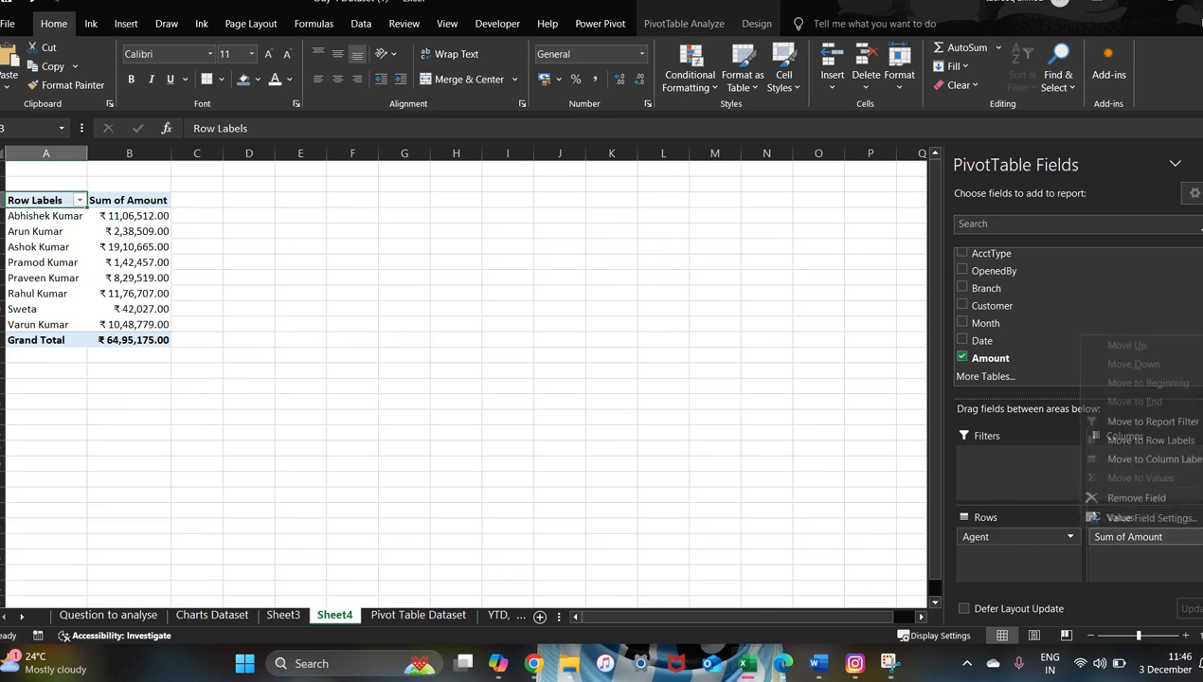
click(1192, 516)
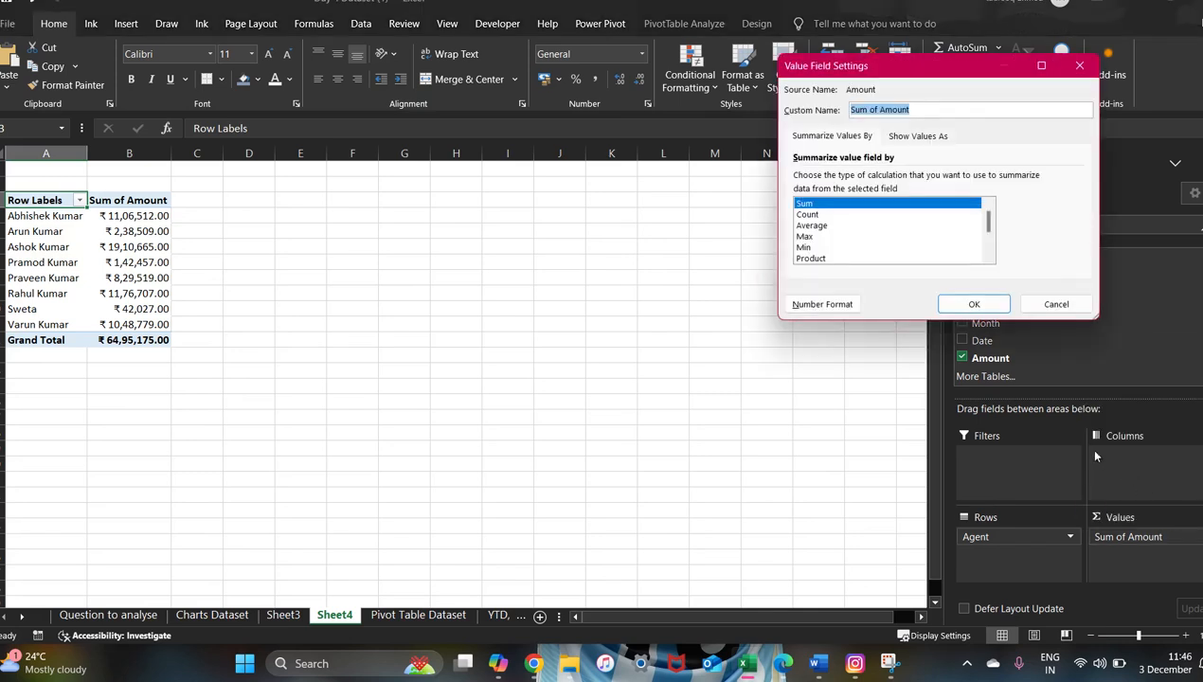
click(821, 216)
click(973, 303)
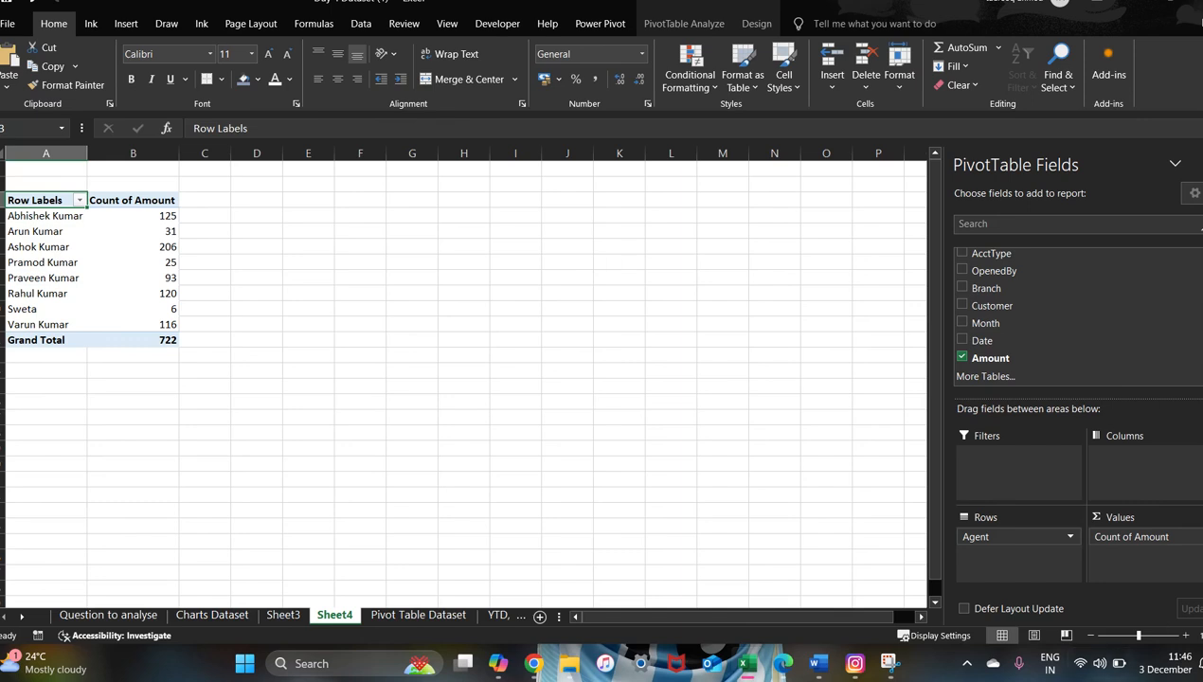
Step: Recheck the value field settings of the counted Amount, and remove Amount from the pivot table's values
click(1165, 536)
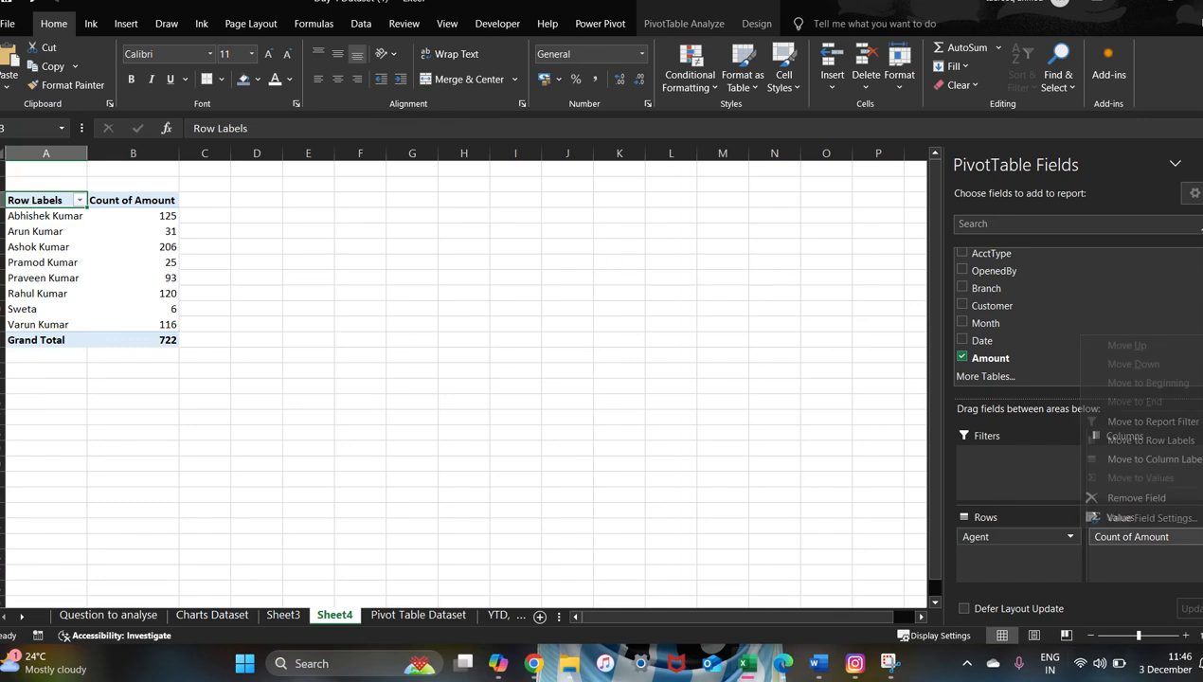
click(1172, 521)
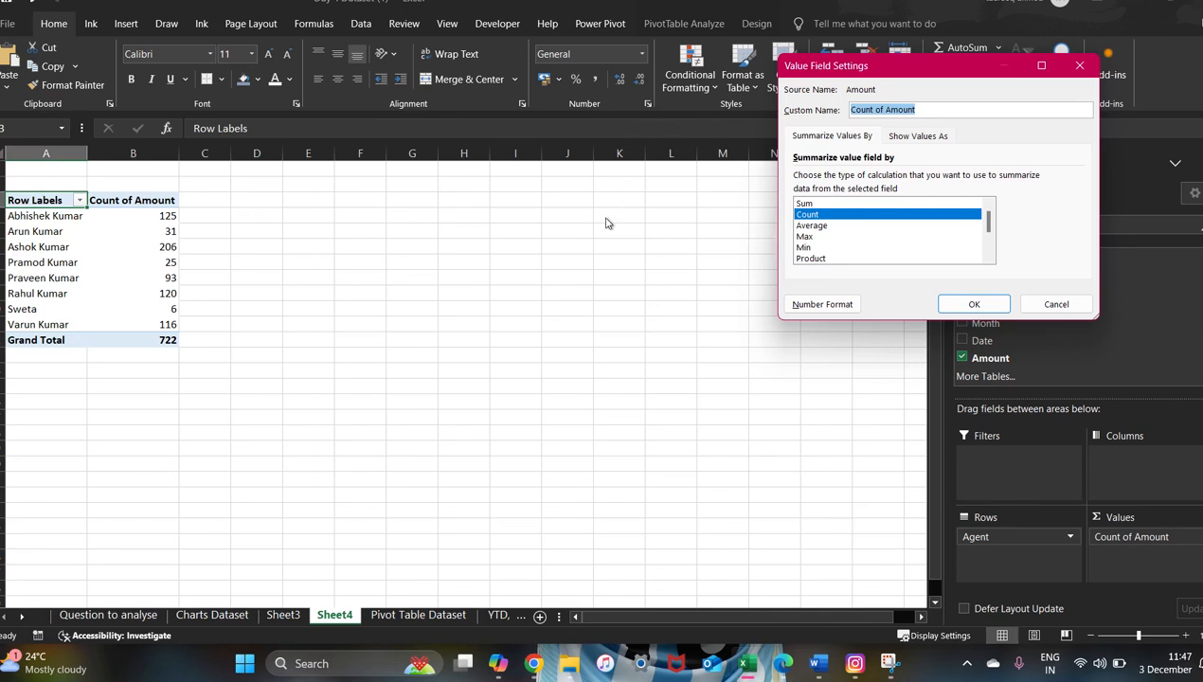
click(993, 305)
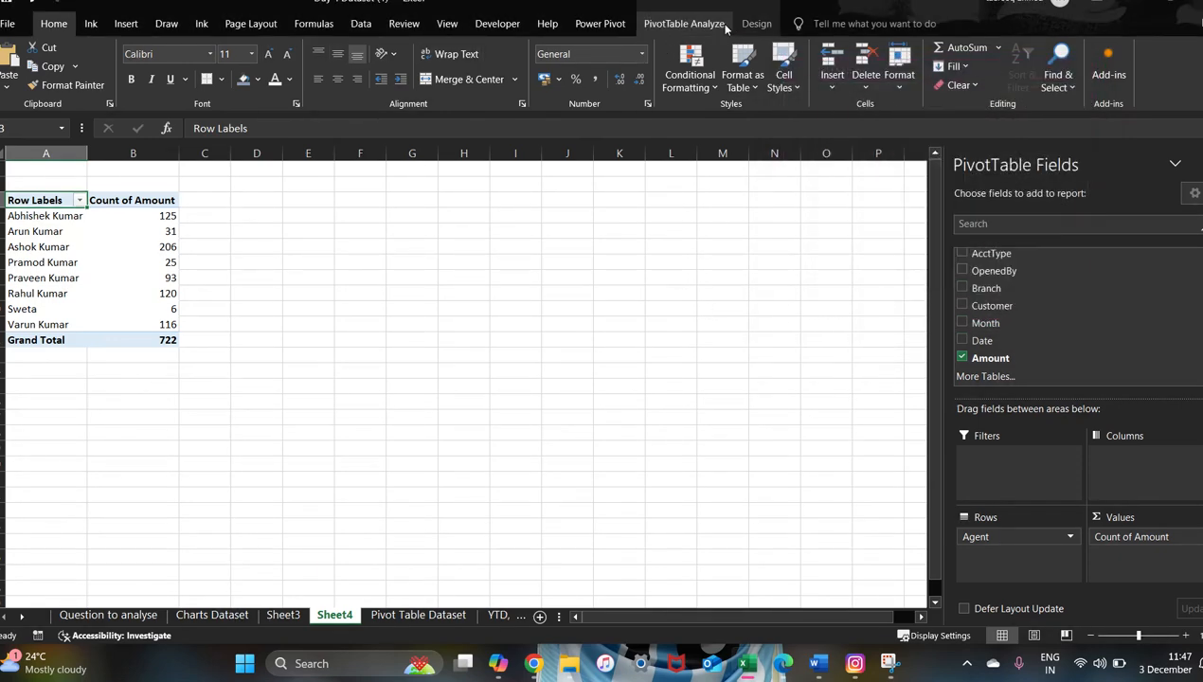
click(683, 24)
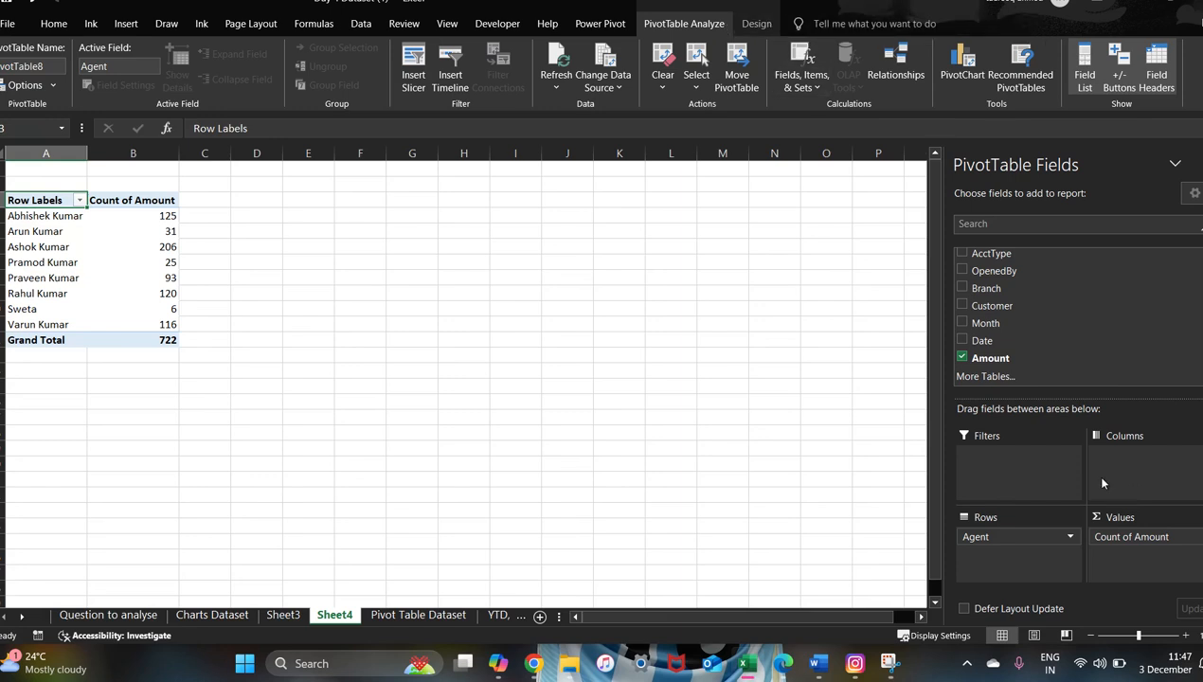
drag(1112, 540, 1033, 365)
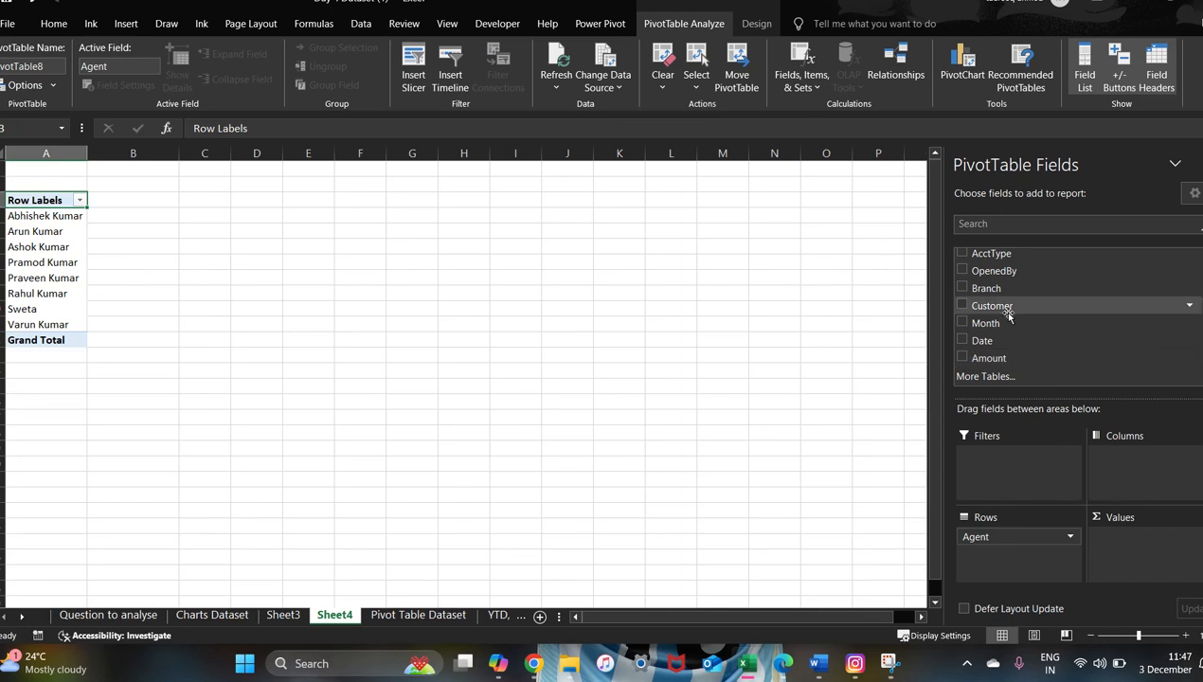
Step: Try AcctType as a counted value in the pivot table, and remove it from the values again
scroll(1007, 309, up, 1)
drag(994, 273, 1113, 540)
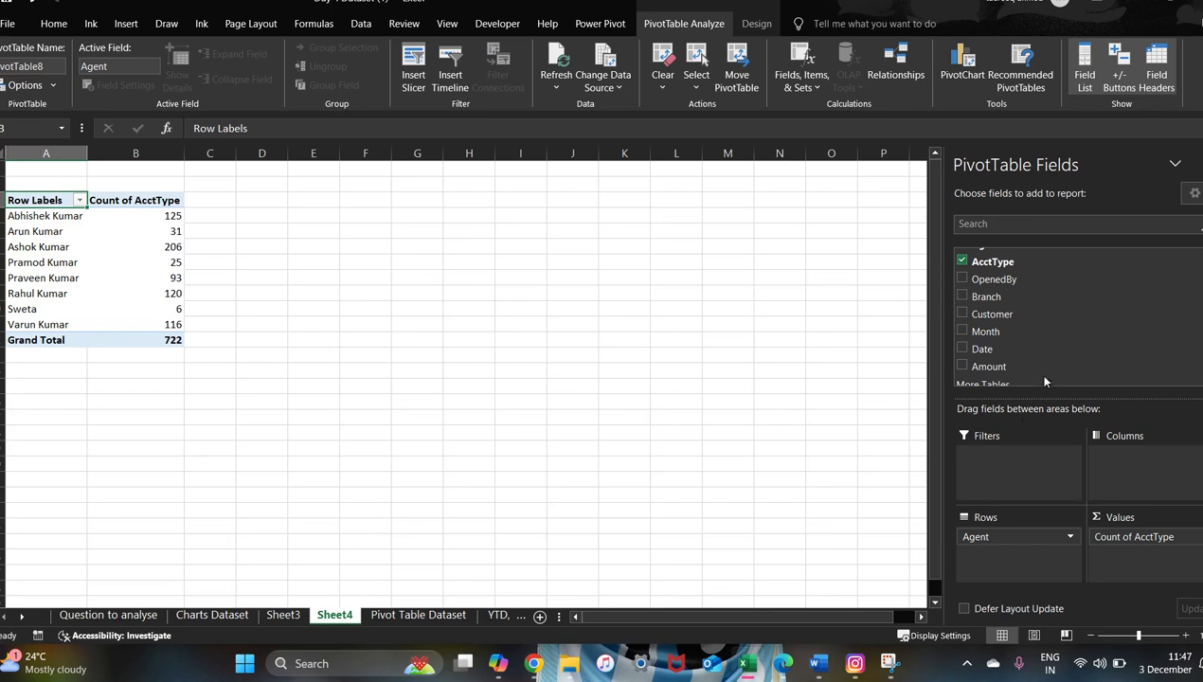
scroll(1044, 369, up, 1)
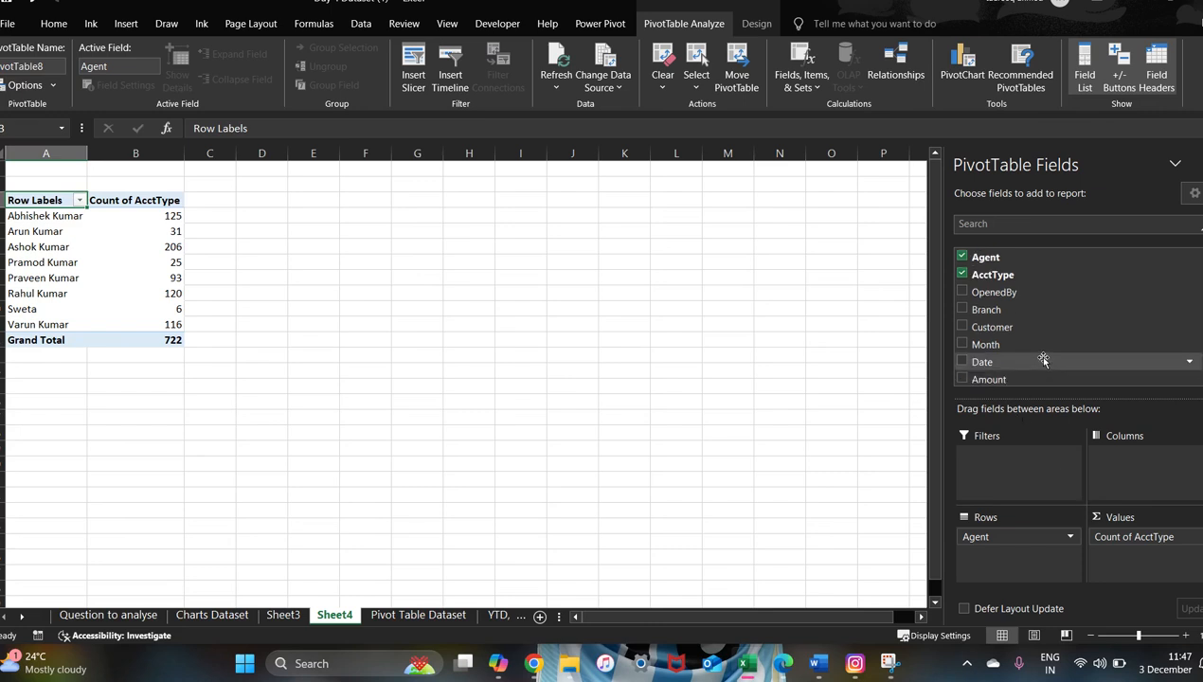
drag(1128, 536, 1028, 294)
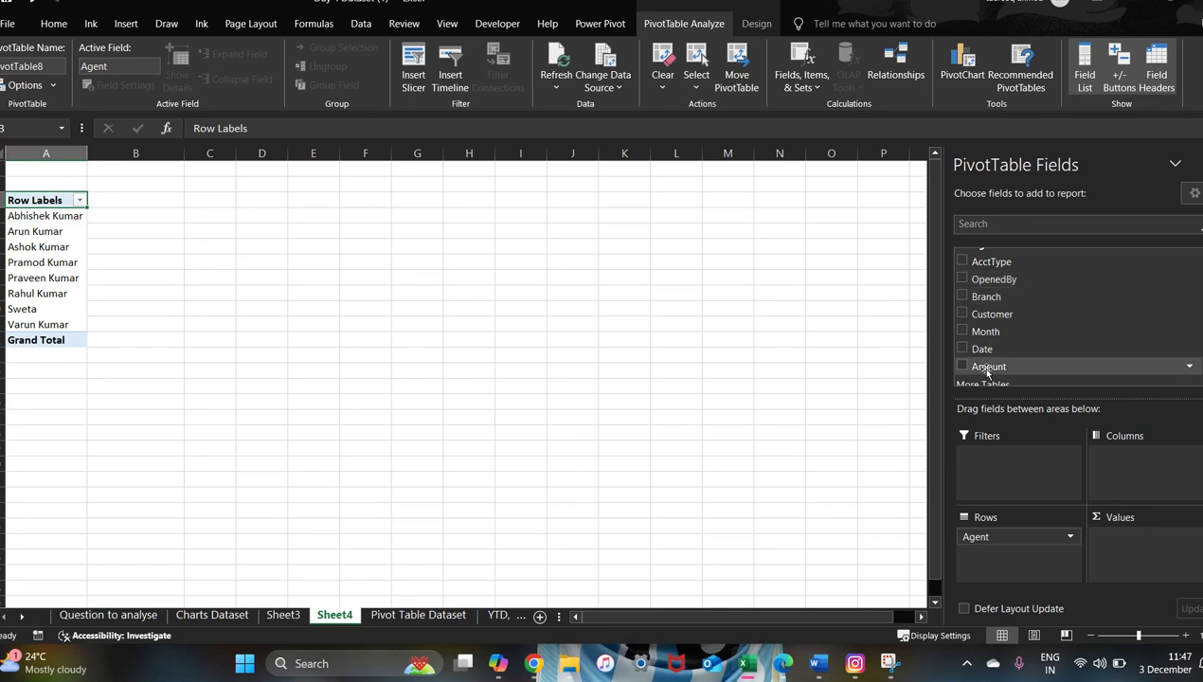
Step: Add Amount to the pivot table's values as a sum for each agent
drag(979, 368, 1129, 546)
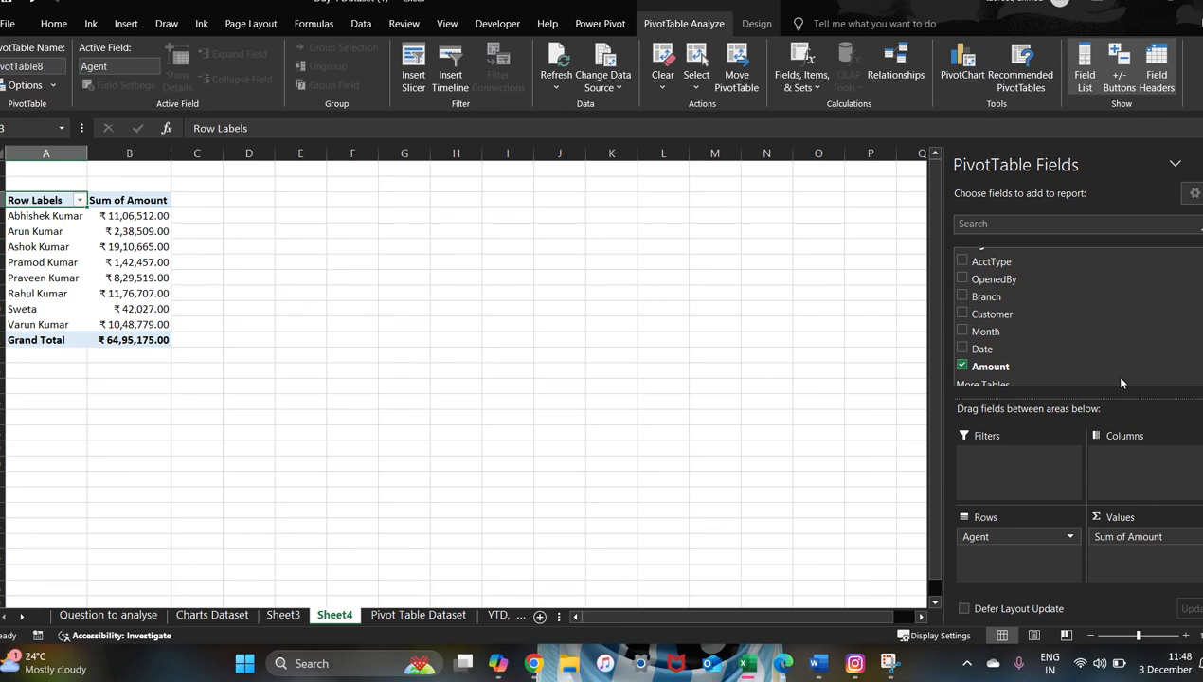
scroll(1043, 349, up, 1)
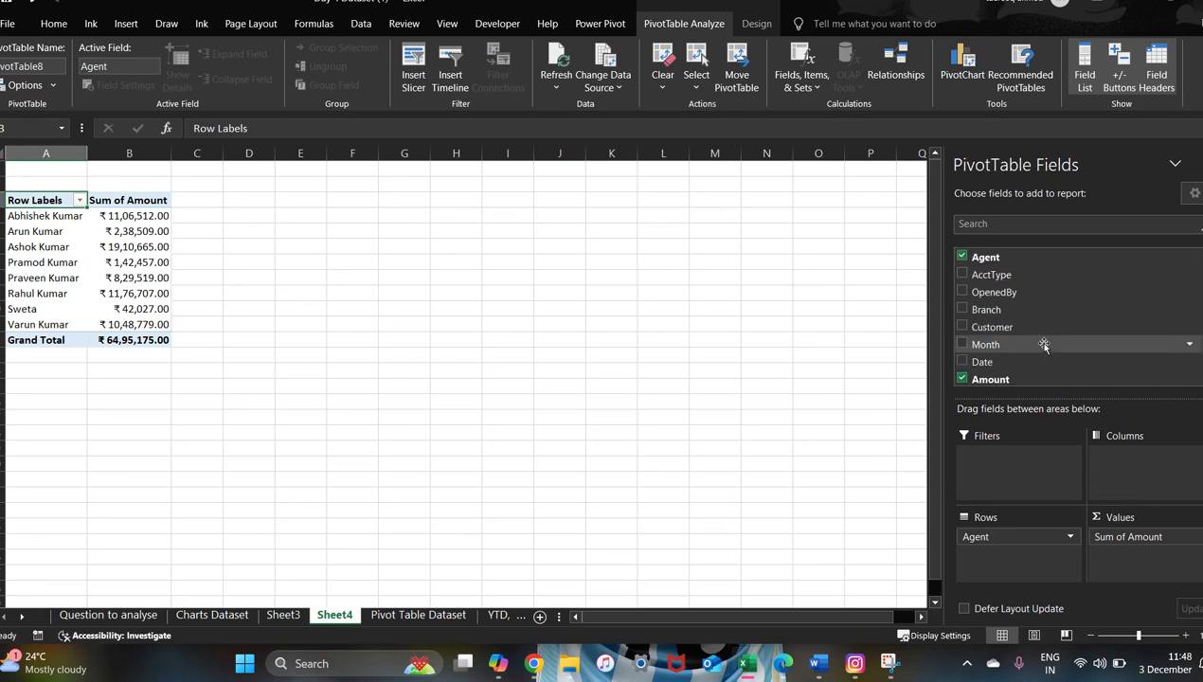
scroll(1043, 343, down, 1)
scroll(1043, 326, up, 1)
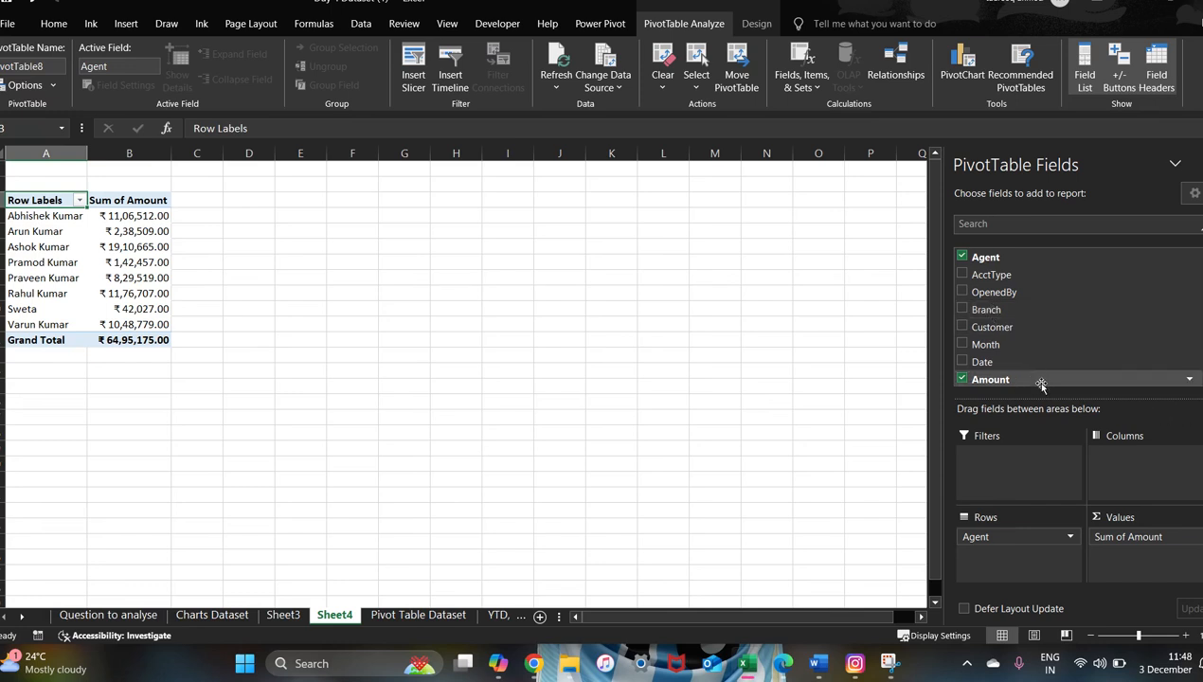
scroll(1025, 372, down, 1)
scroll(1025, 371, up, 1)
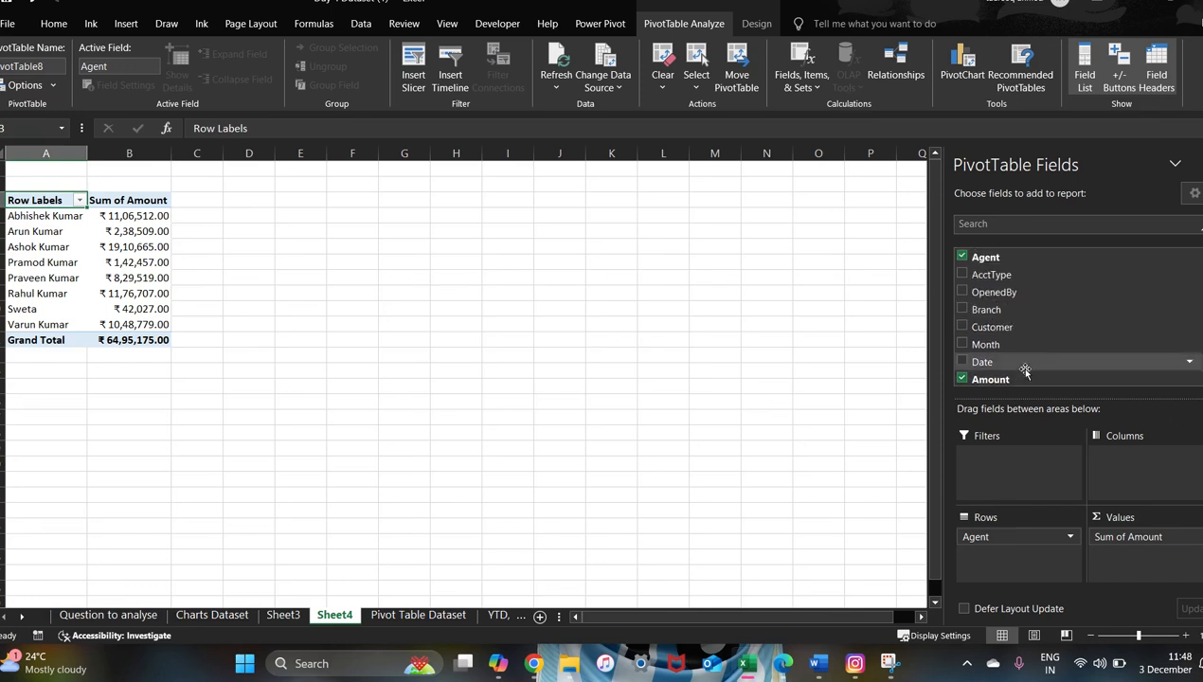
Step: Try AcctType as a second row field below Agent, and take it out of the rows again
drag(991, 274, 980, 565)
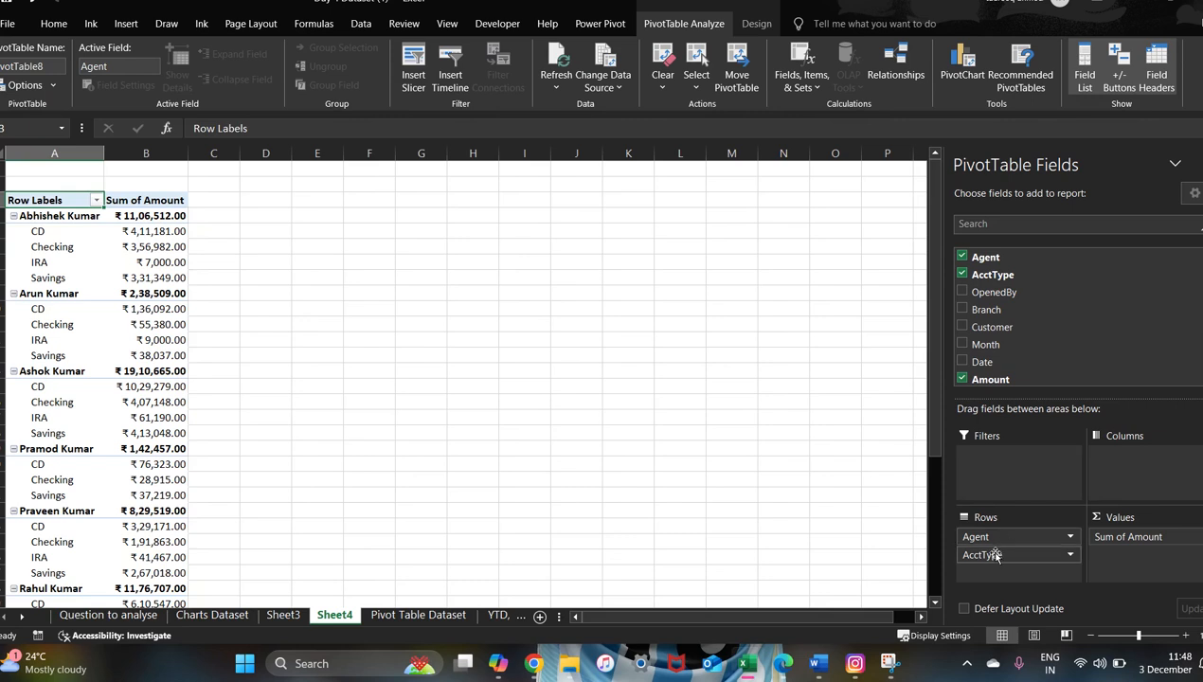
drag(994, 556, 983, 309)
Step: Add Amount to the pivot table's values a second time and summarize that copy by Count
scroll(997, 357, down, 1)
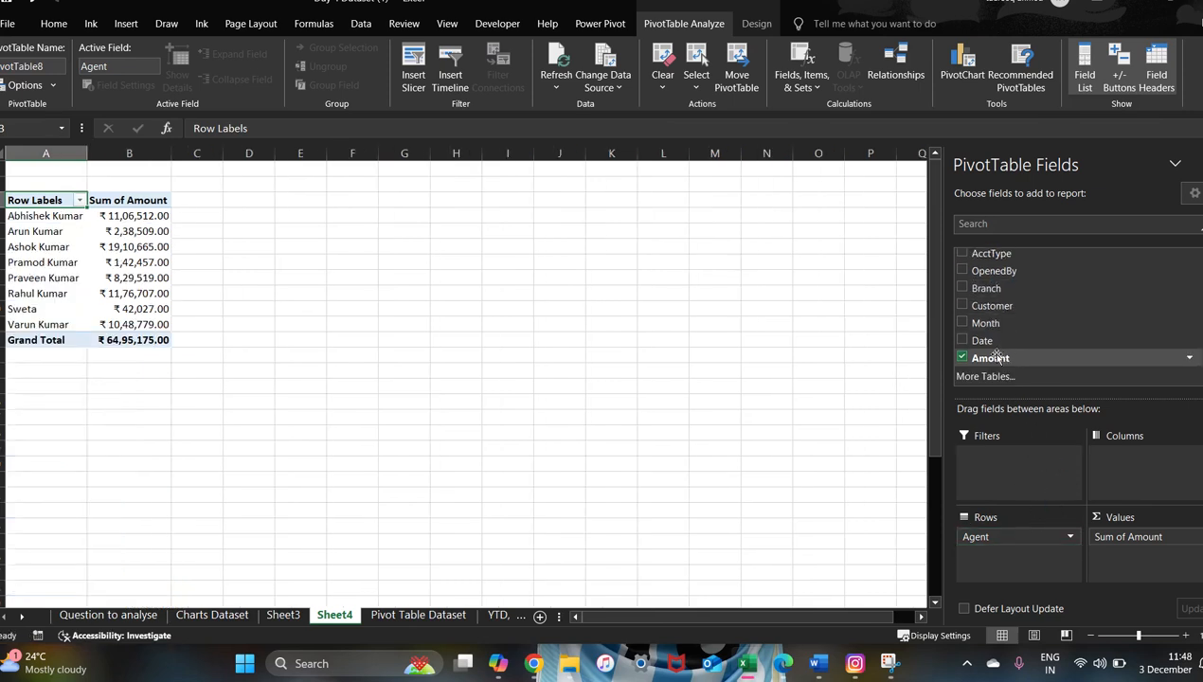
drag(994, 358, 1141, 559)
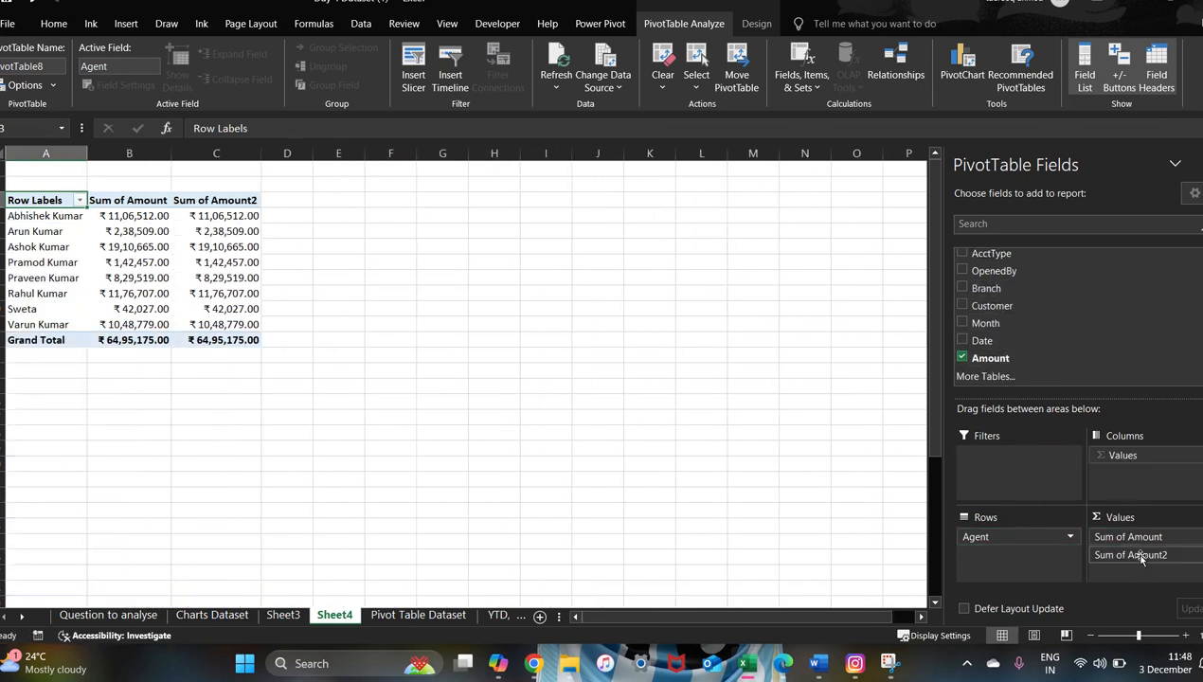
click(1189, 555)
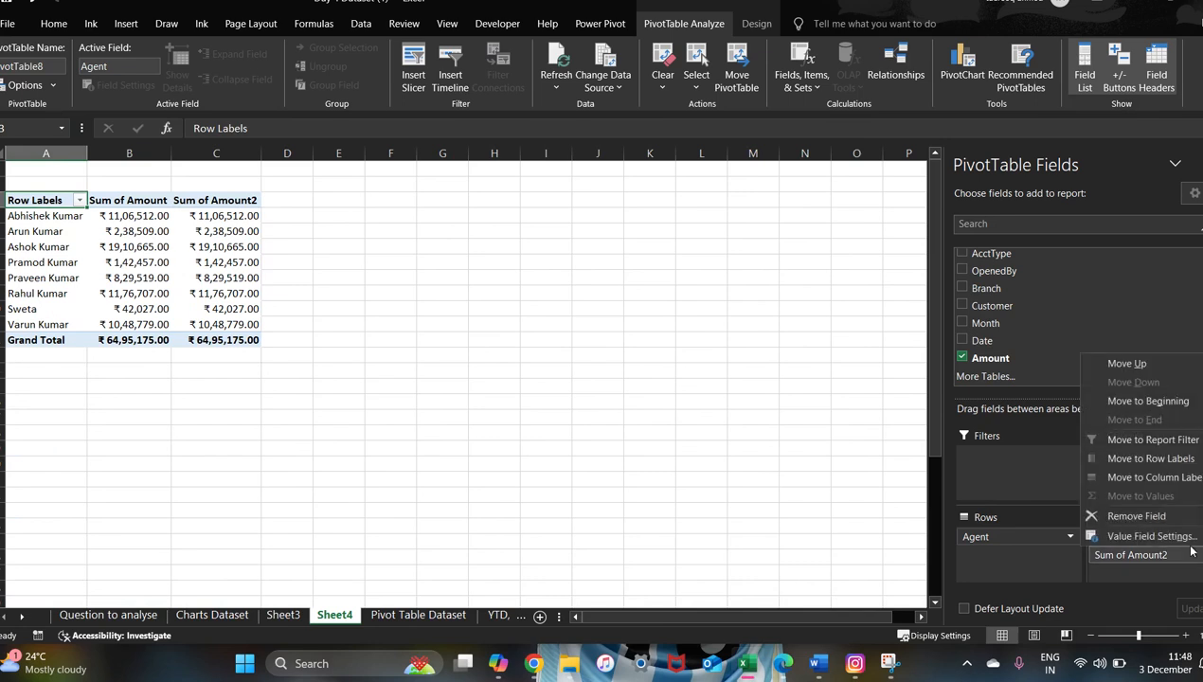
click(1148, 537)
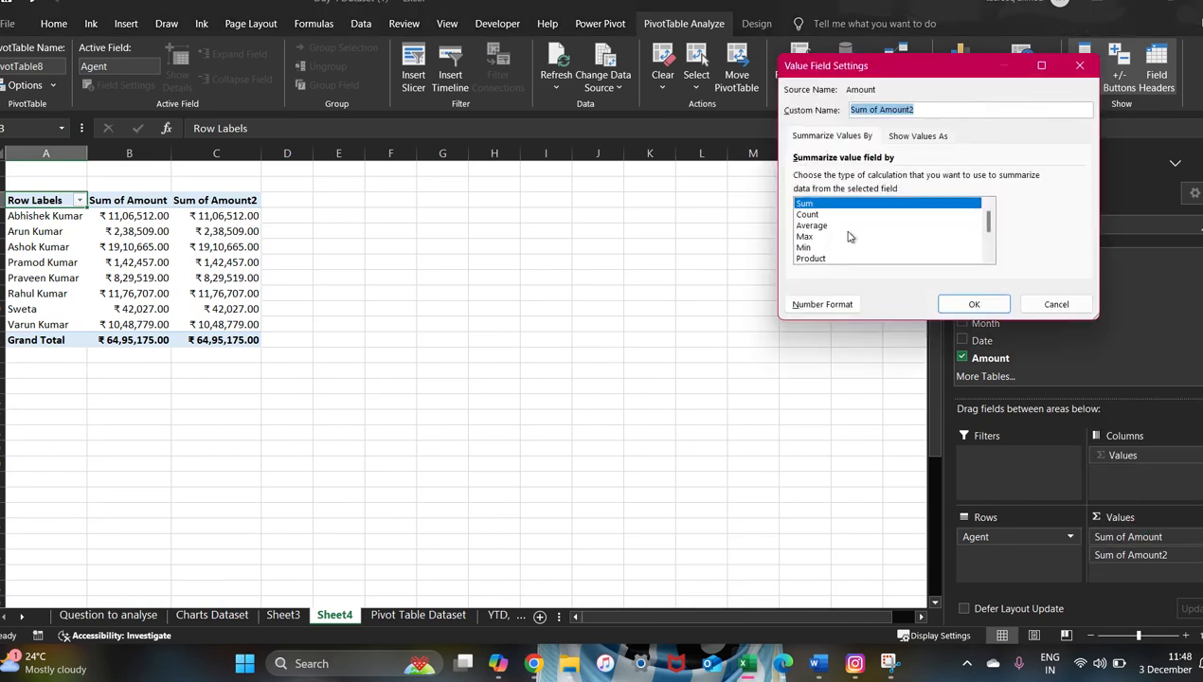
click(1046, 301)
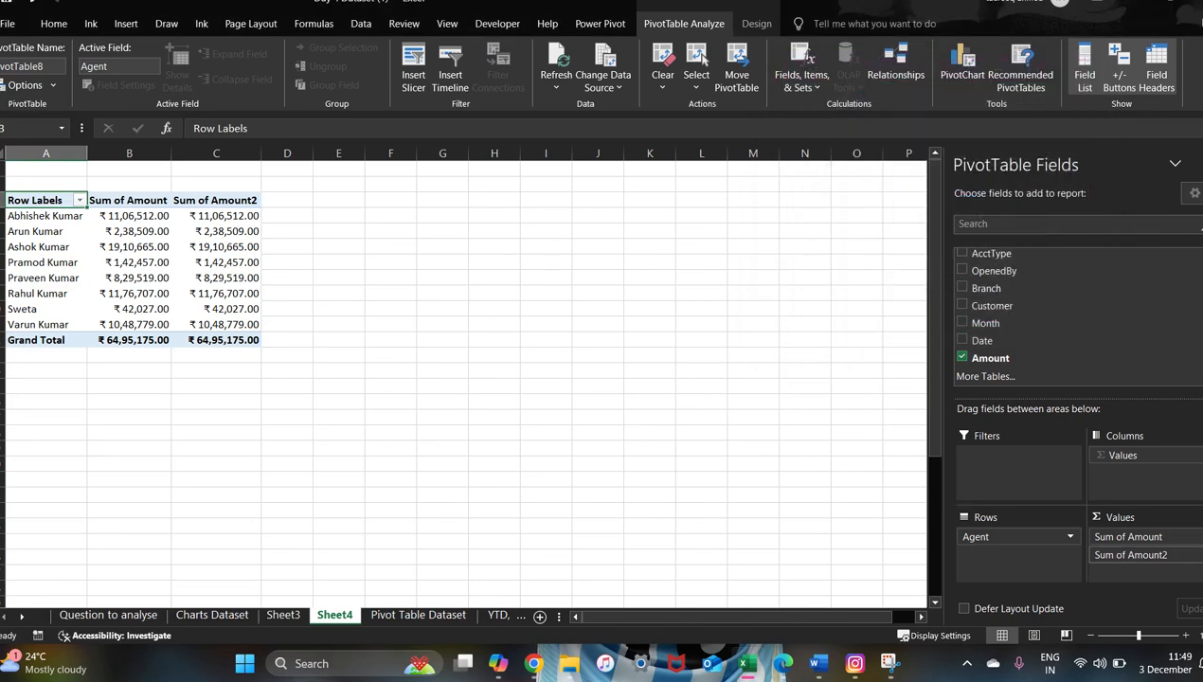
click(1130, 555)
click(1122, 533)
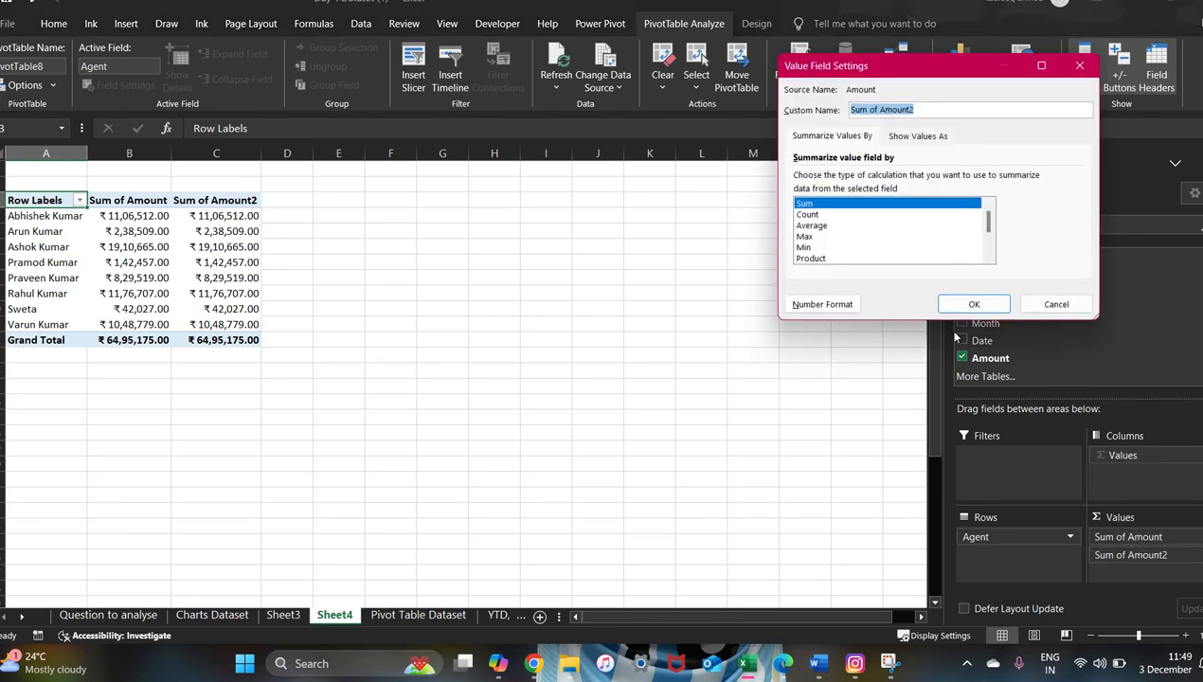
click(807, 214)
click(973, 304)
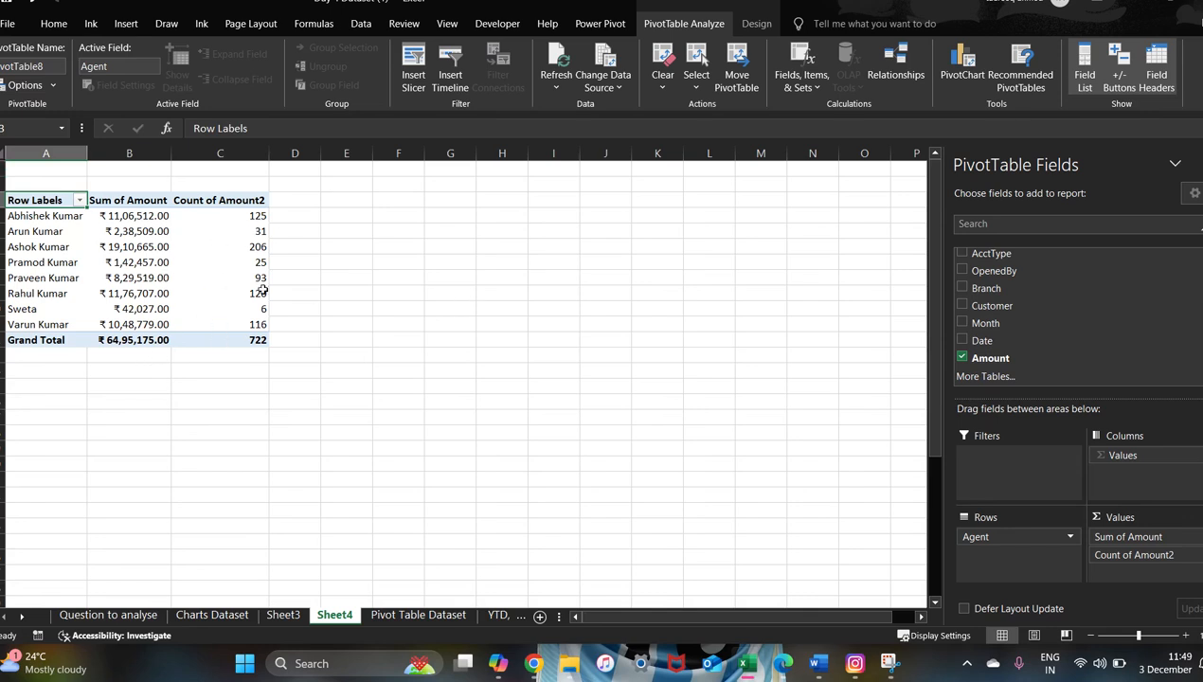
Step: Enable the classic PivotTable layout in the options of the agent pivot table
click(120, 248)
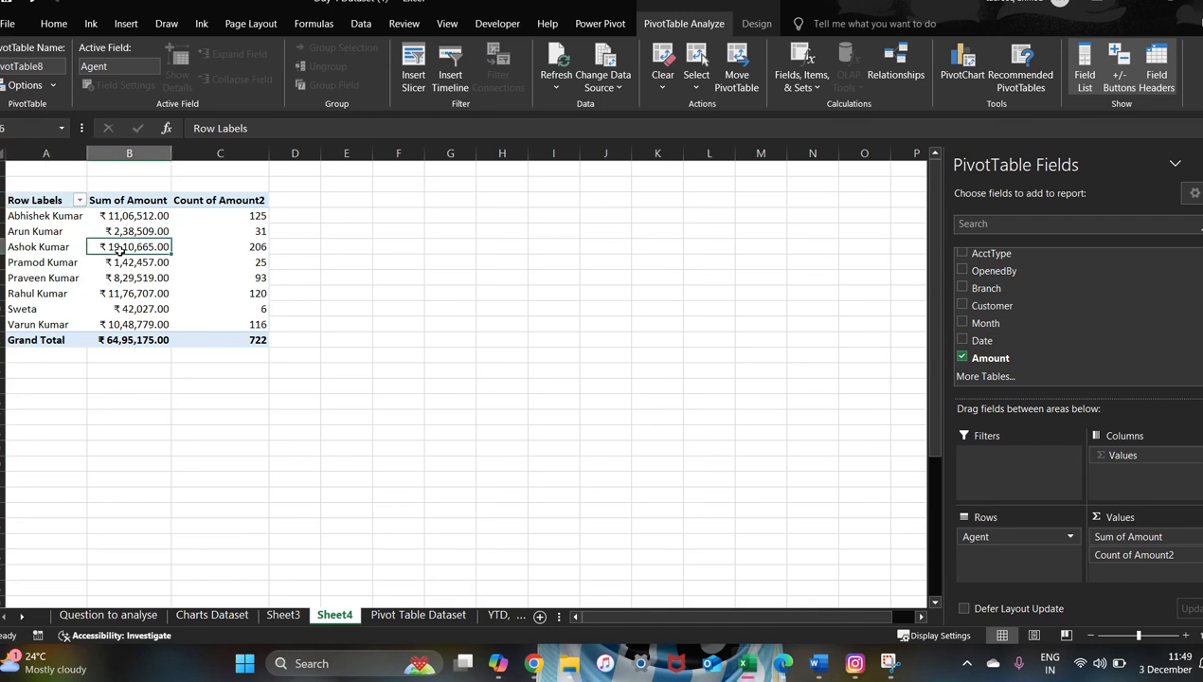
right_click(120, 247)
click(540, 358)
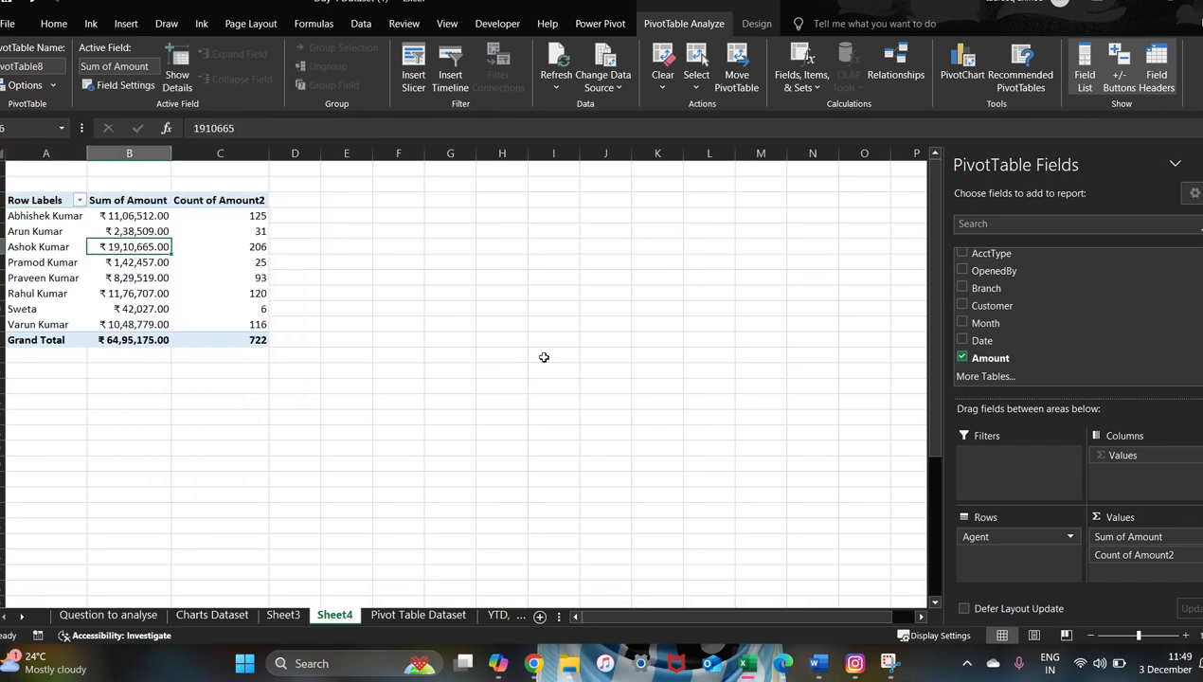
click(39, 249)
right_click(41, 251)
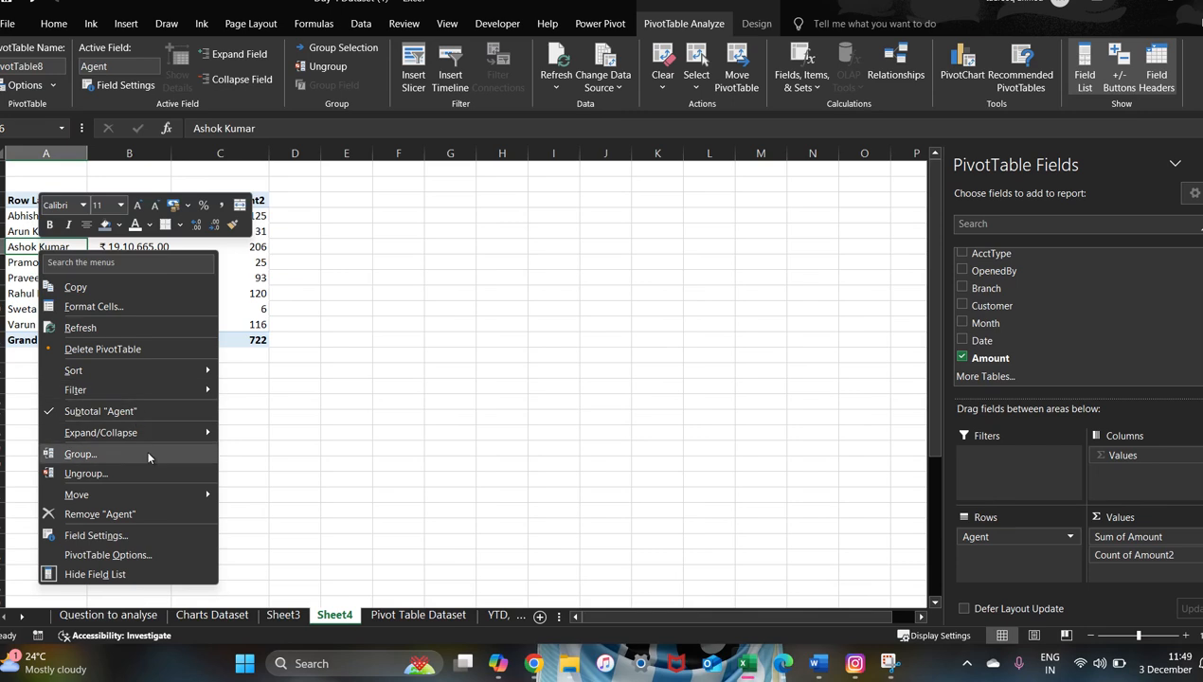
click(116, 556)
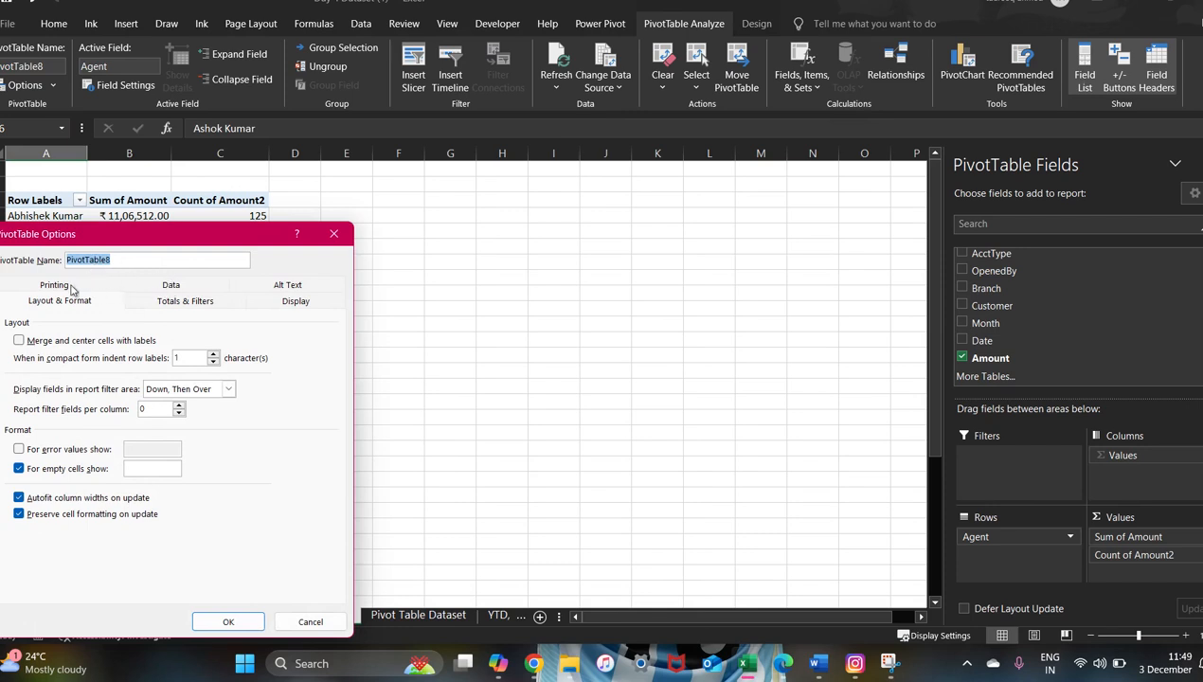
click(176, 287)
click(74, 287)
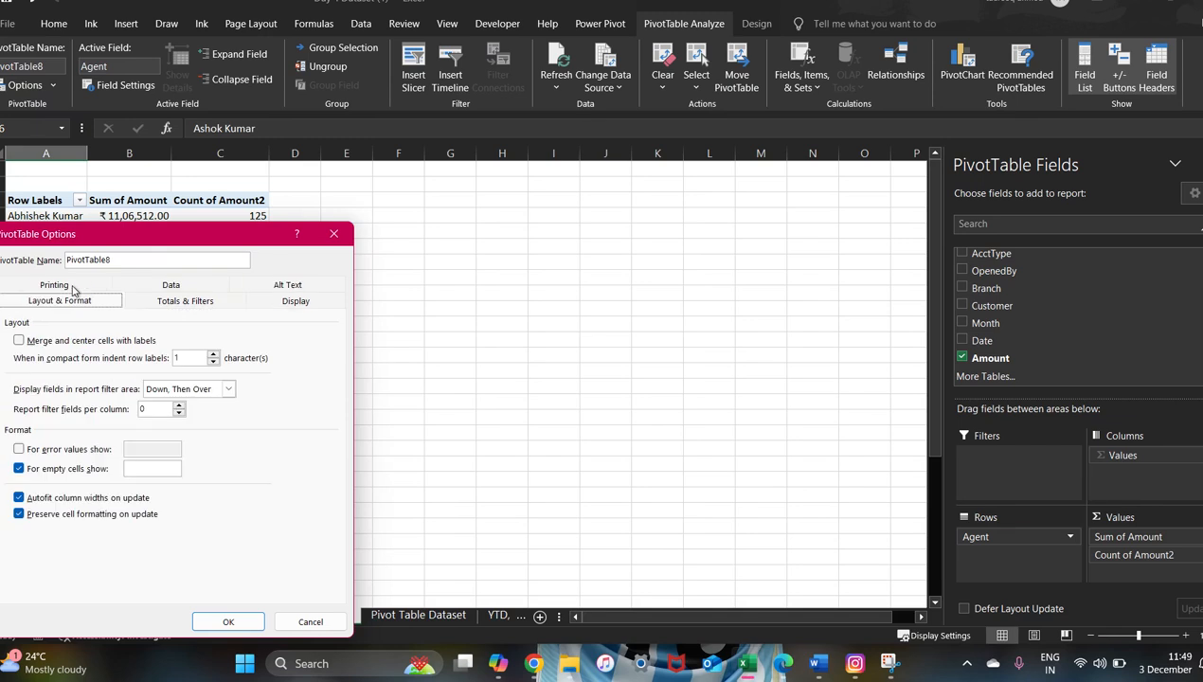
click(307, 301)
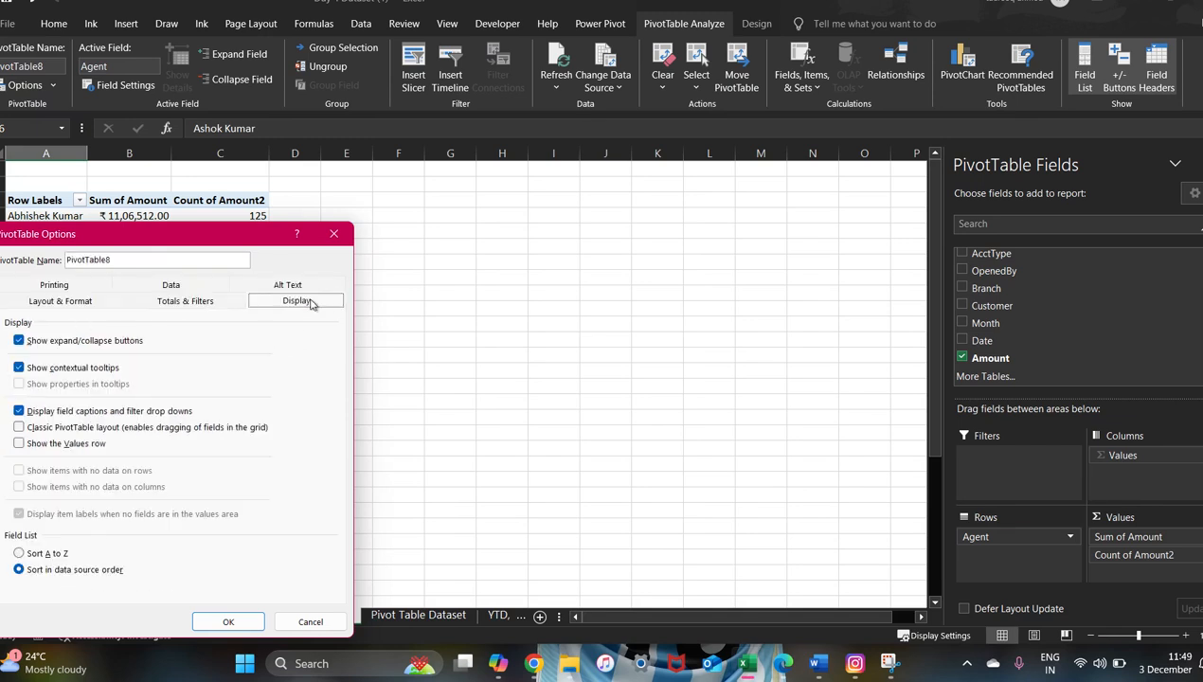
click(19, 427)
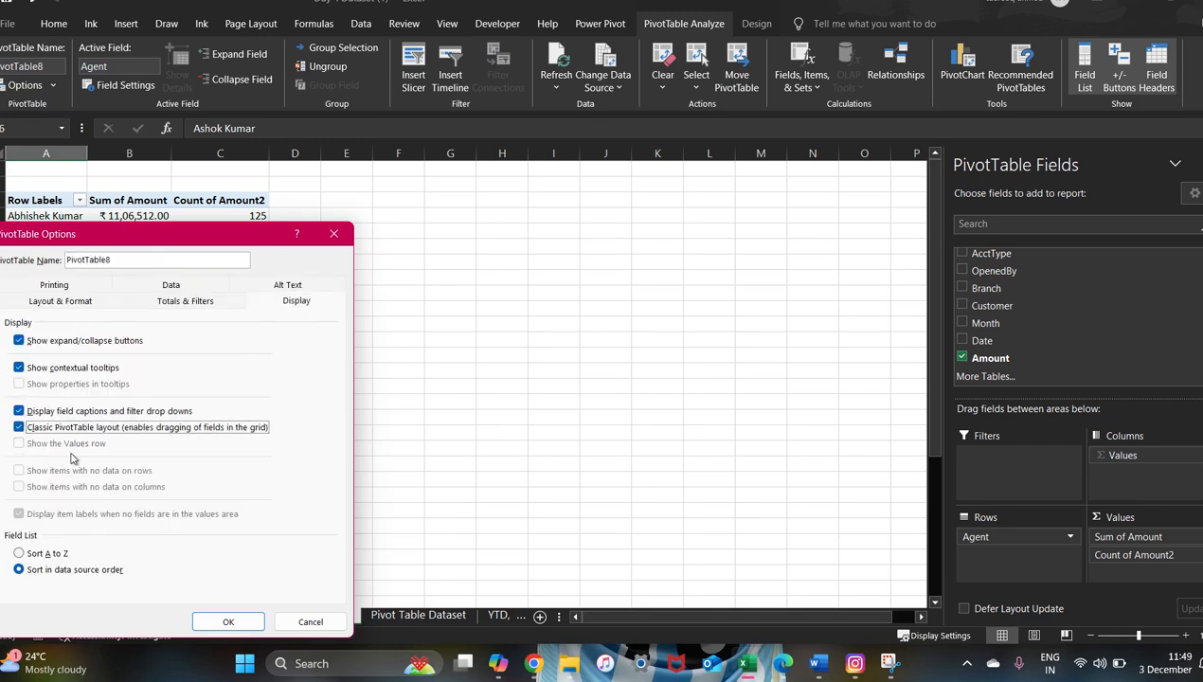
click(228, 621)
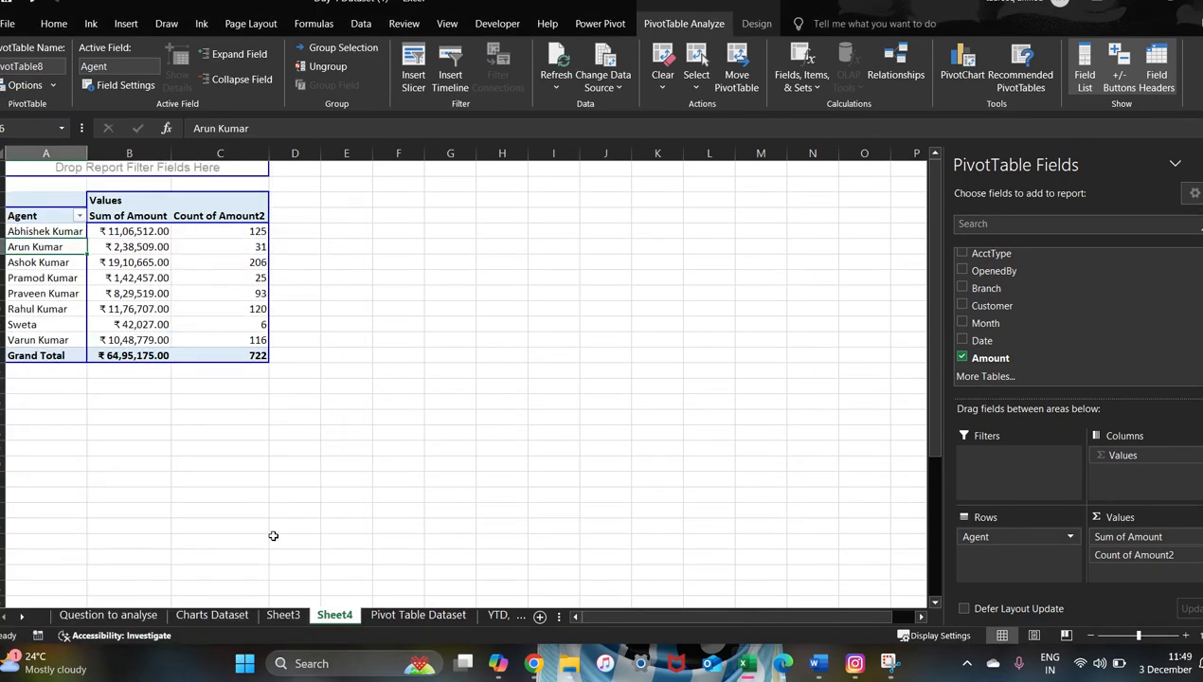
click(444, 338)
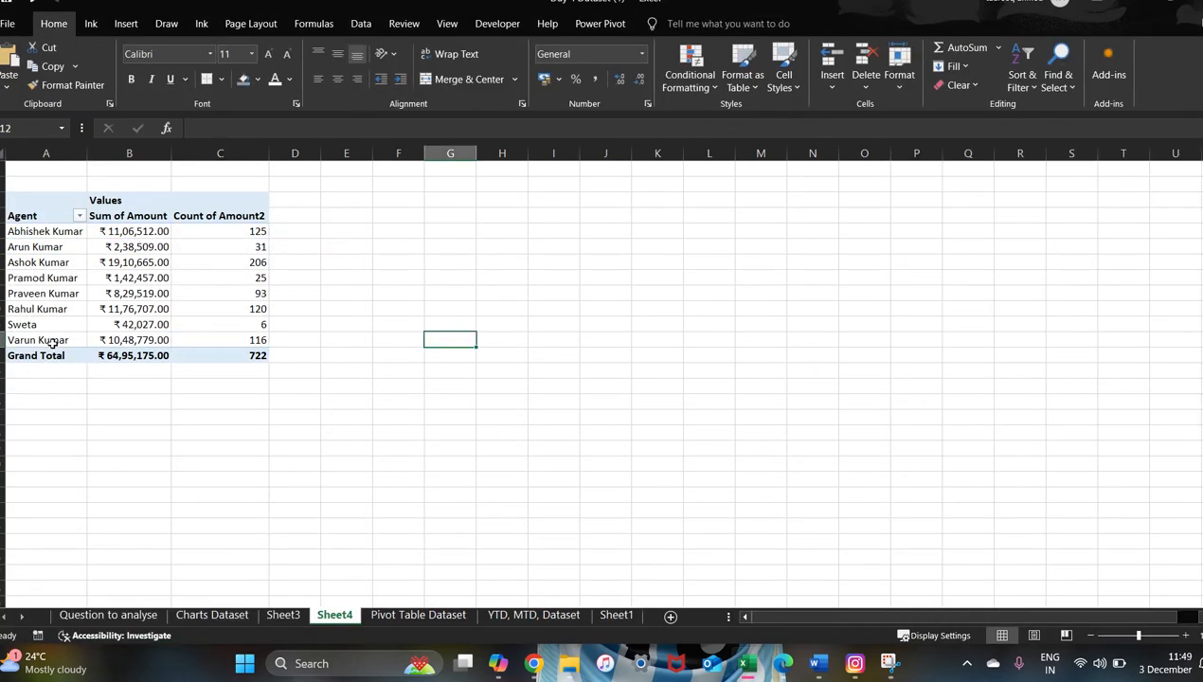
click(136, 294)
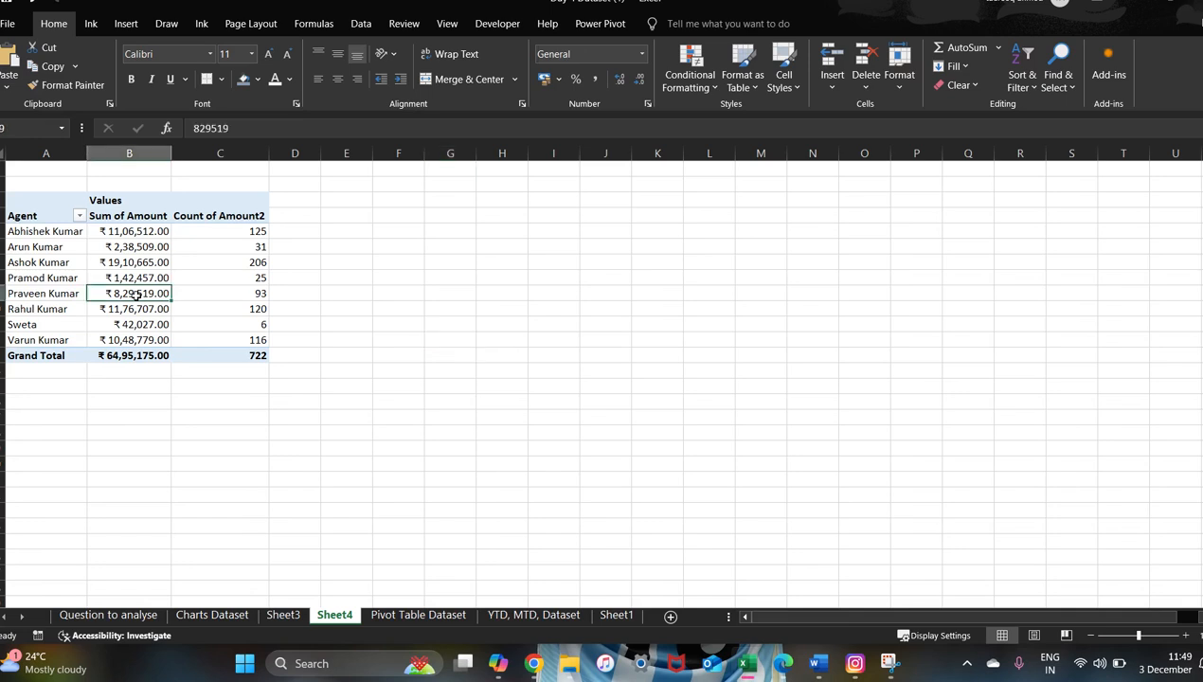
click(114, 215)
click(175, 217)
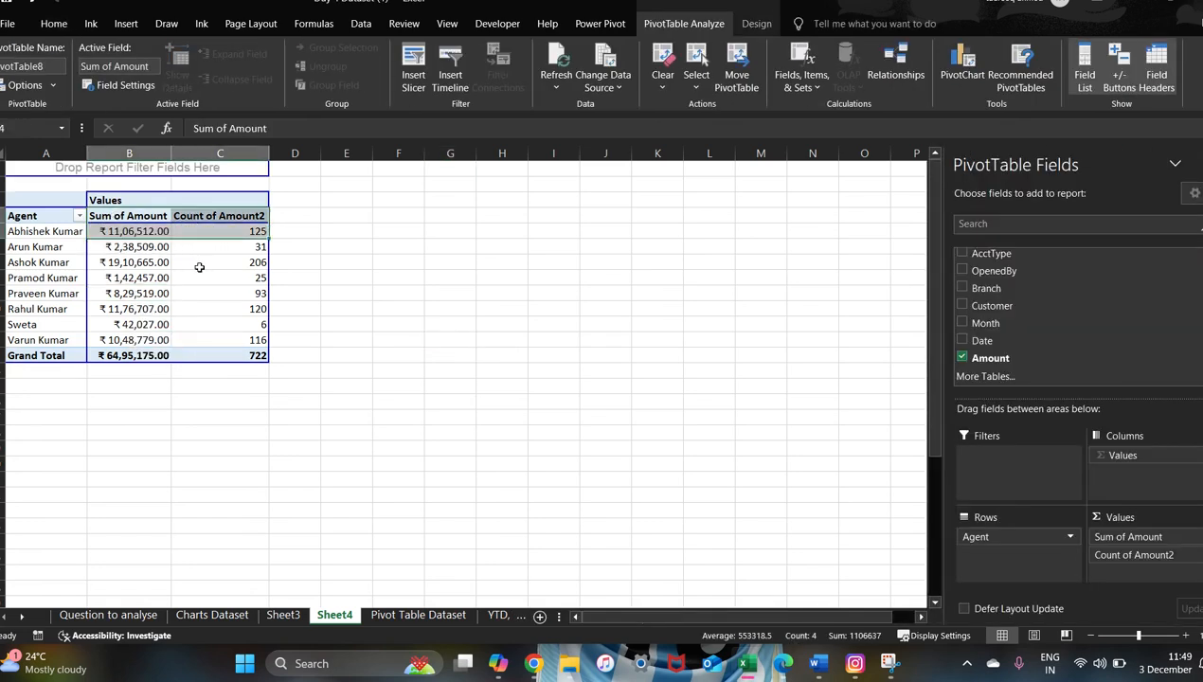
click(459, 341)
Step: Set the agent pivot table to merge and center cells with labels
right_click(133, 262)
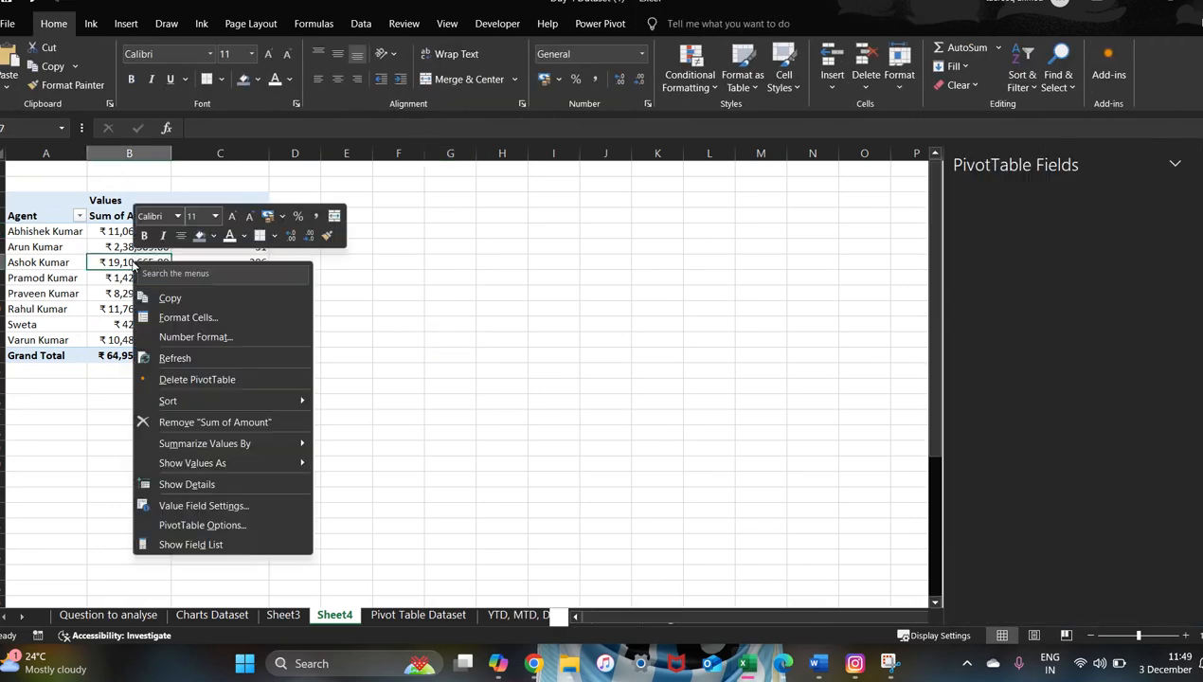
click(179, 523)
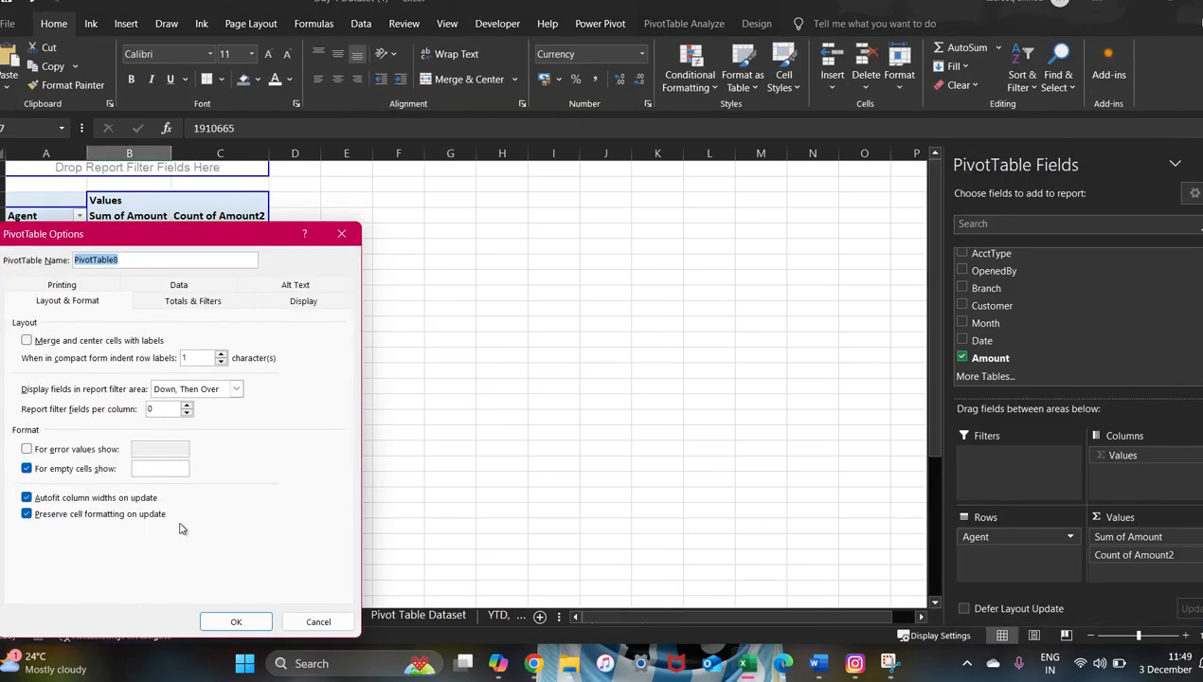
click(297, 301)
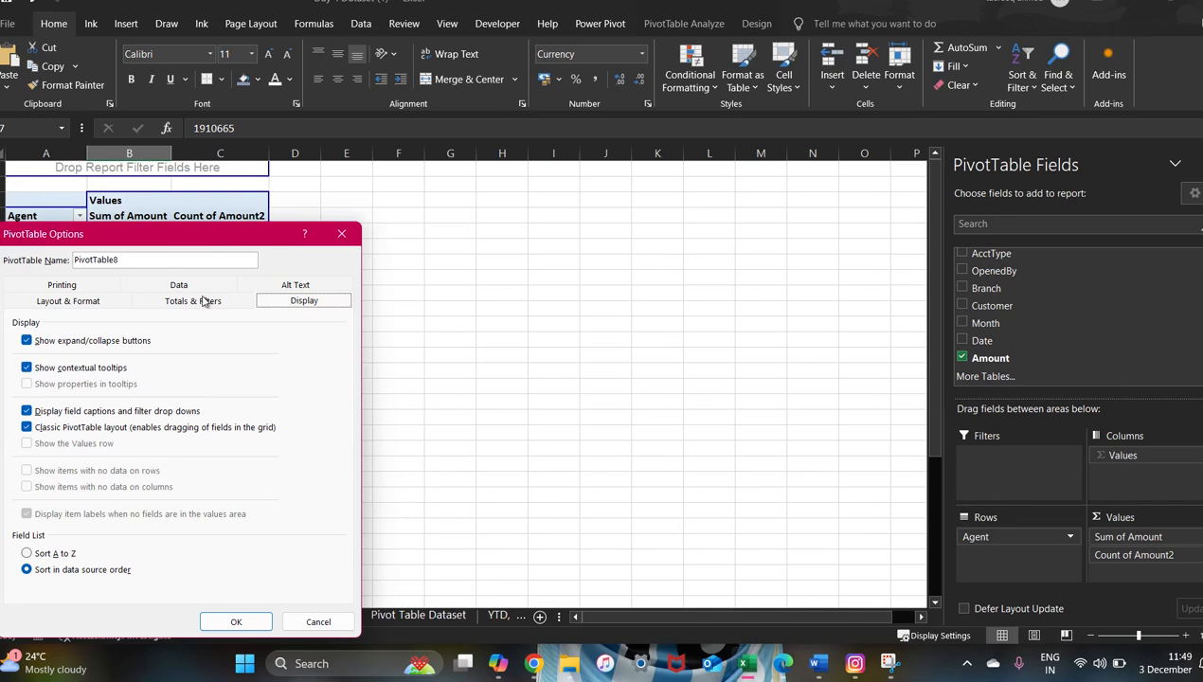
click(94, 304)
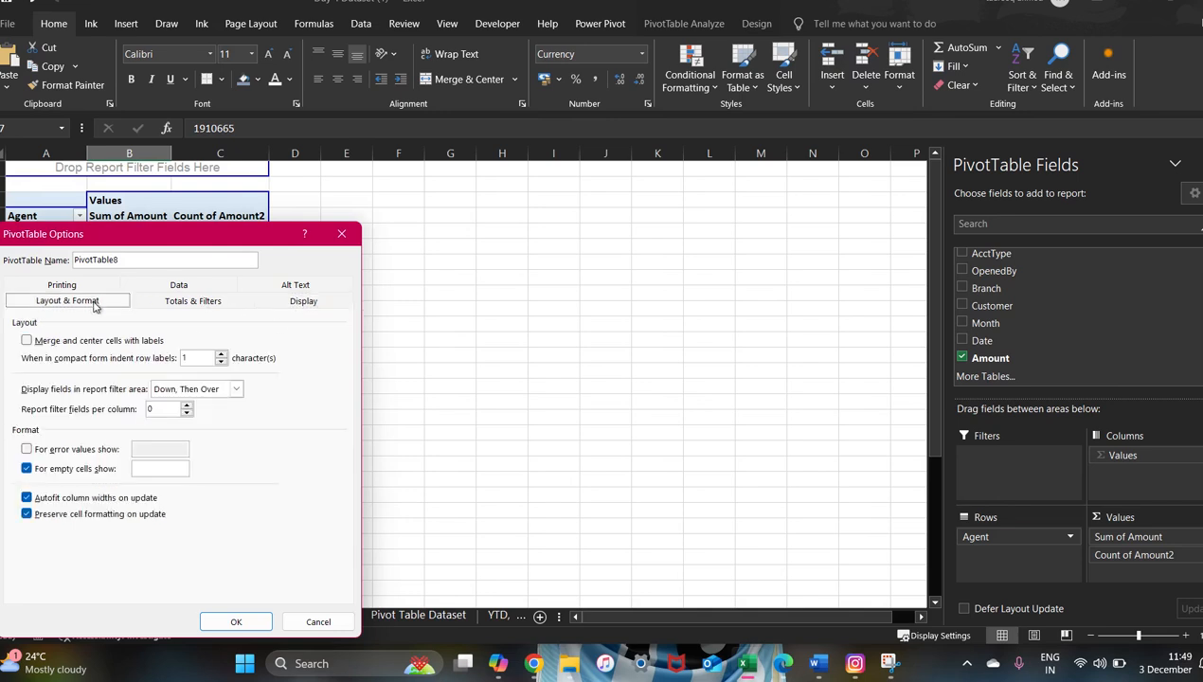
click(27, 343)
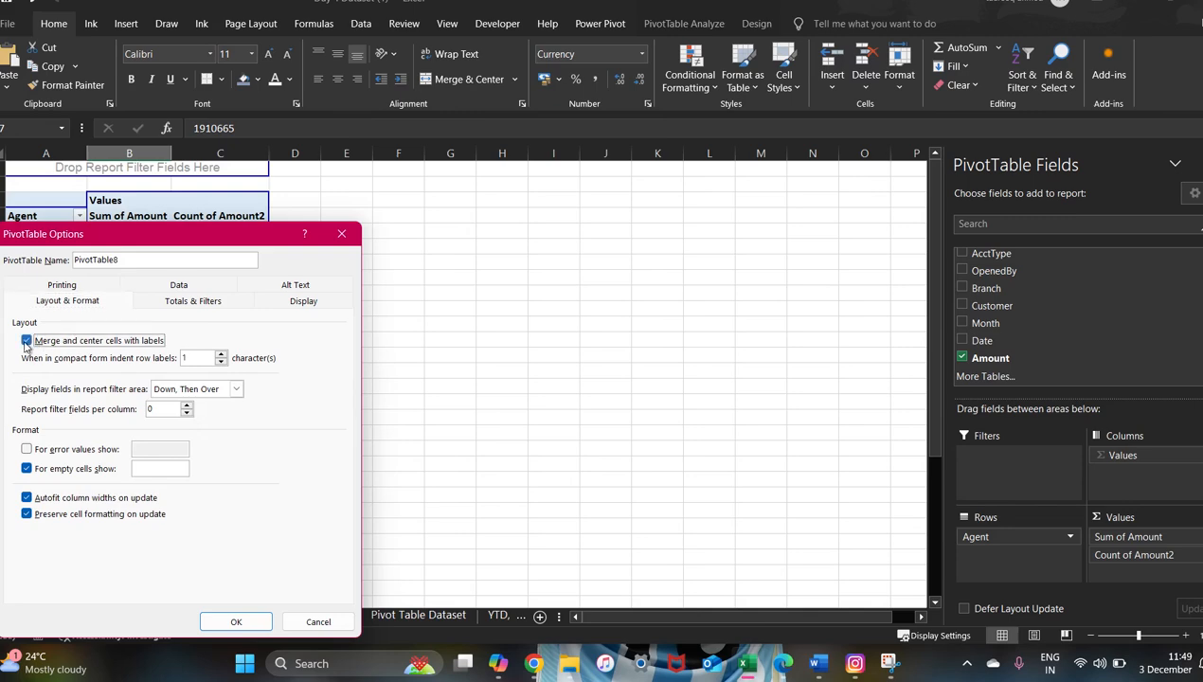
click(234, 621)
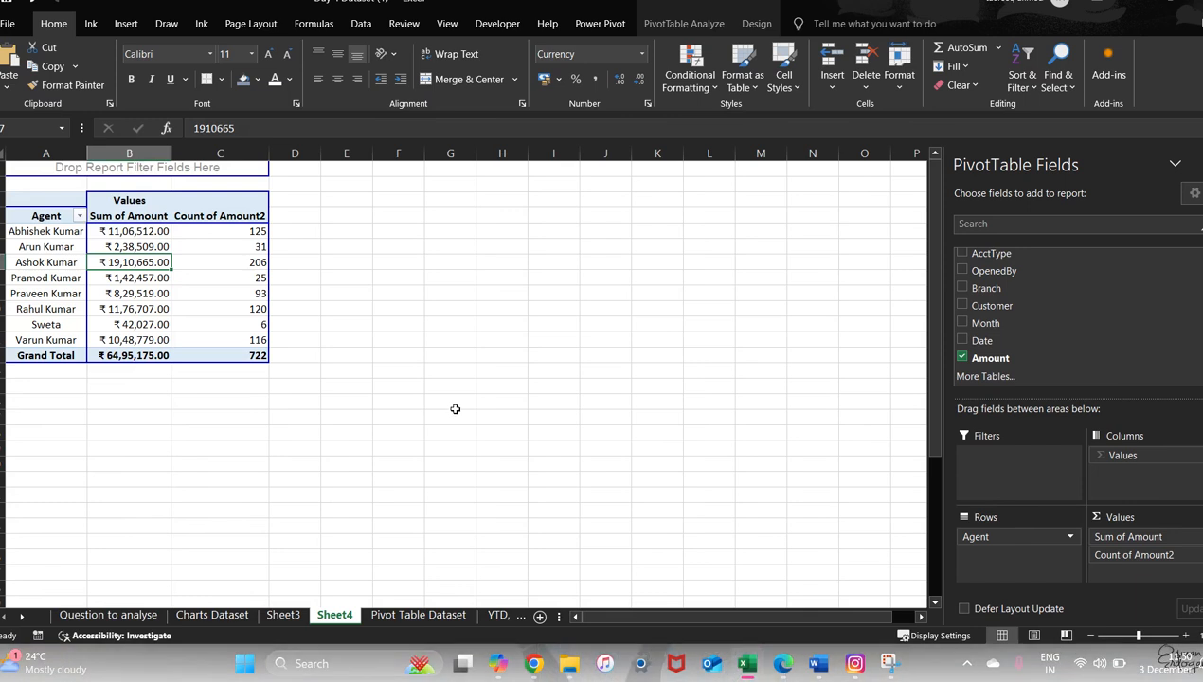
click(455, 357)
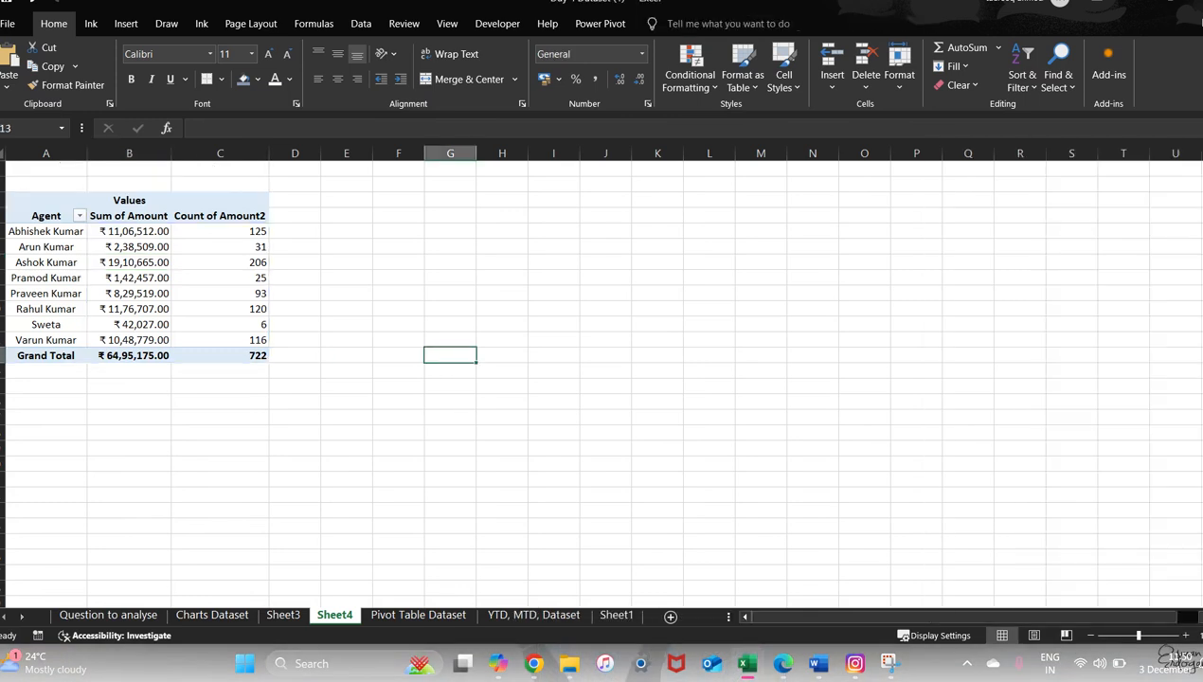
Step: Review the pivot table's current layout, format and display options without changing any of them
click(118, 250)
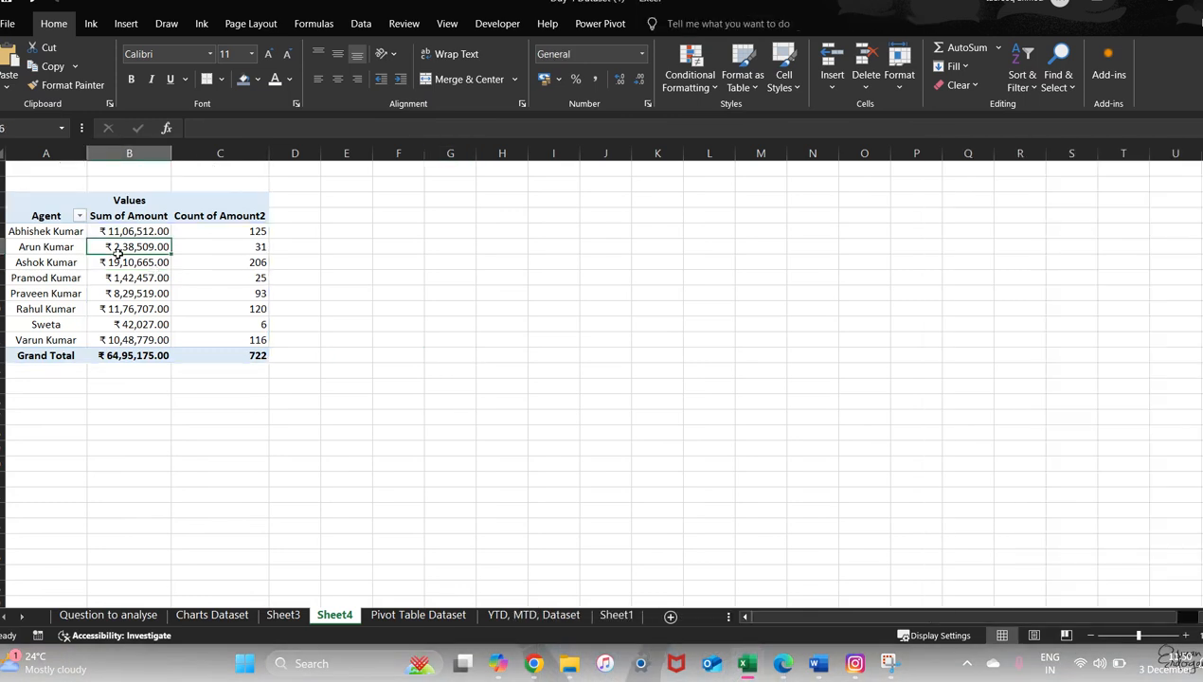
right_click(117, 250)
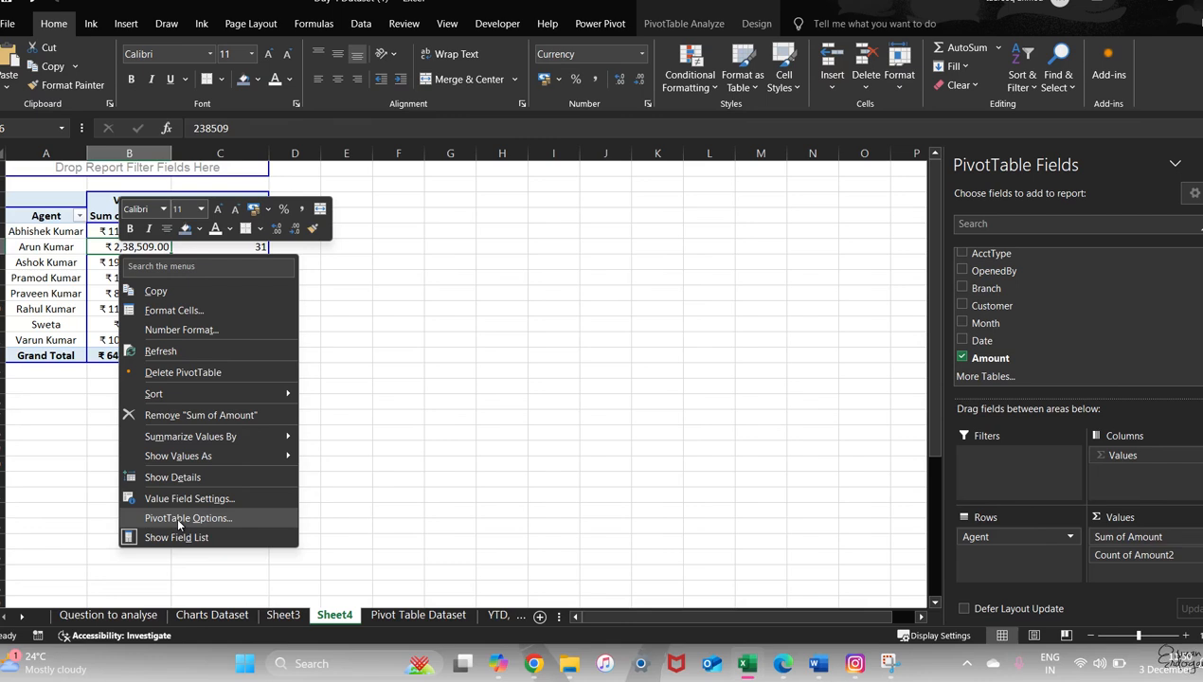
click(507, 338)
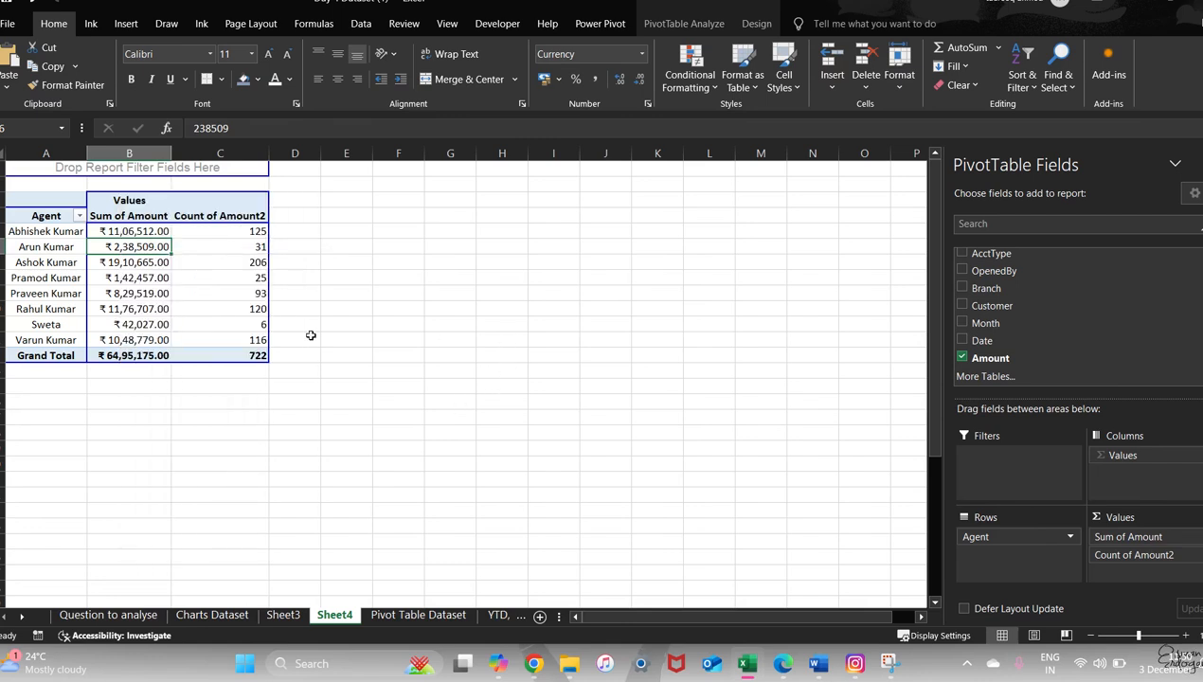
click(59, 262)
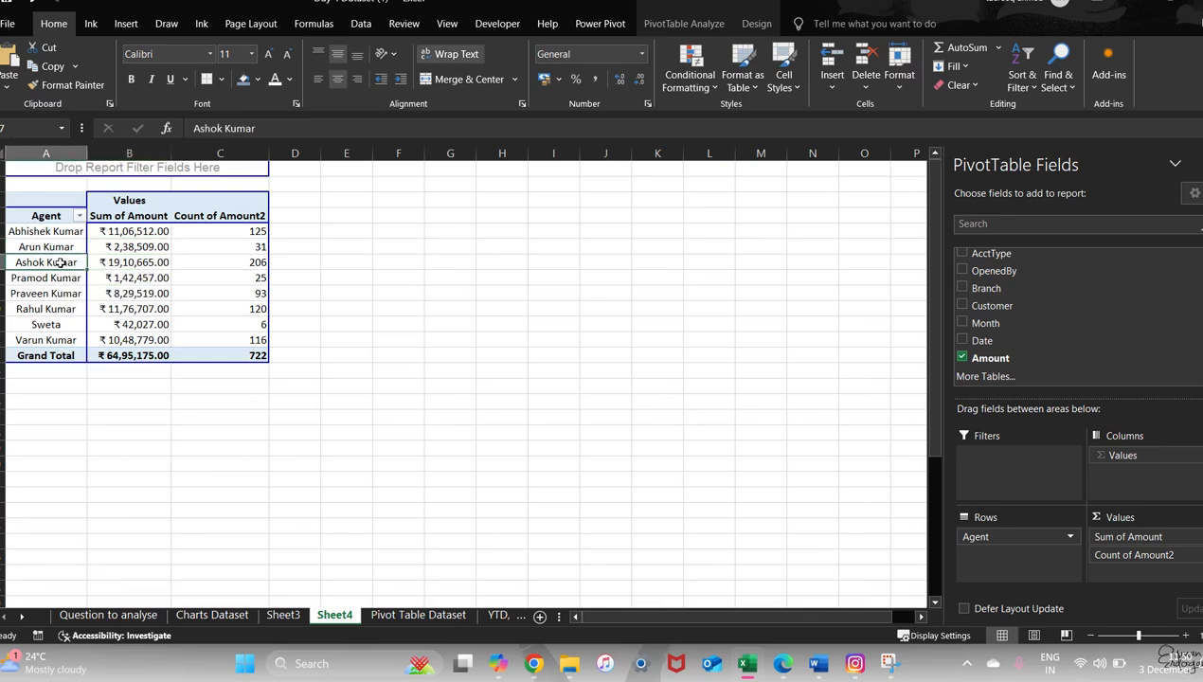
right_click(61, 264)
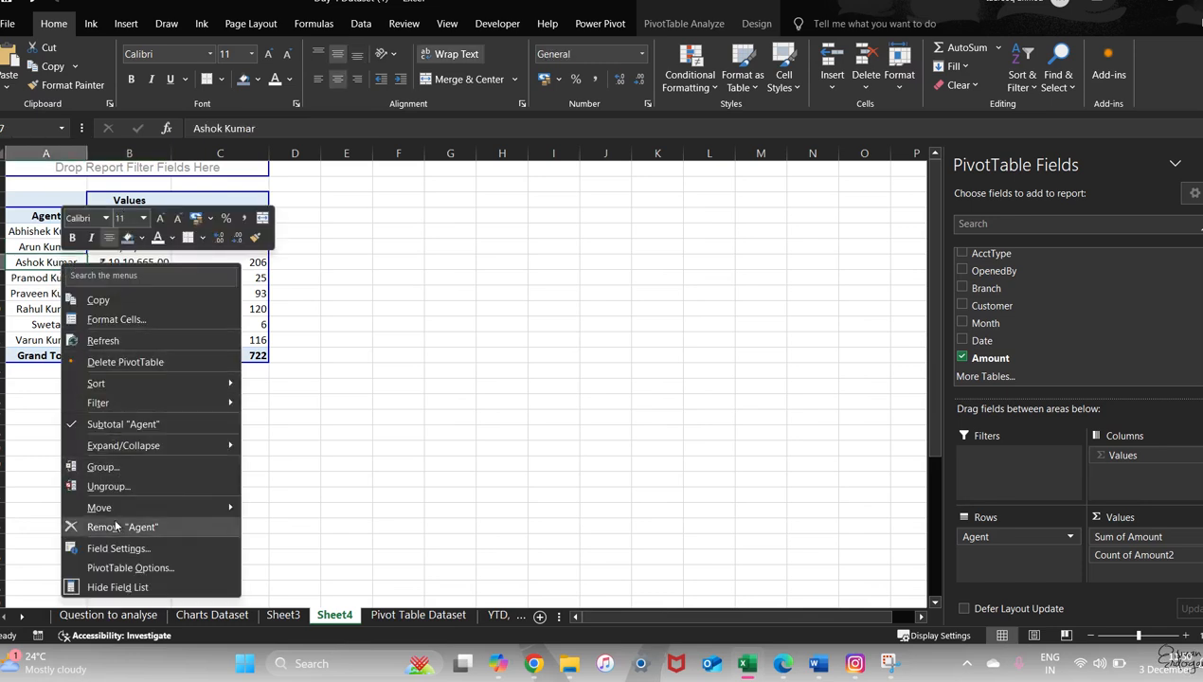
click(120, 568)
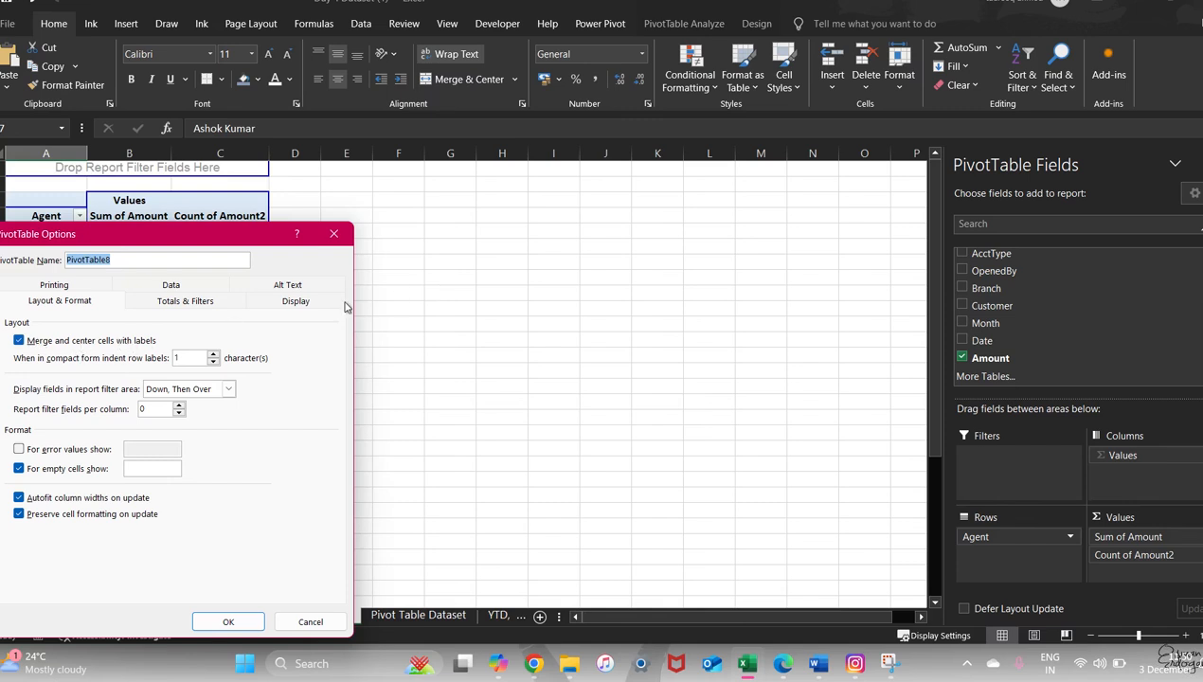
click(292, 302)
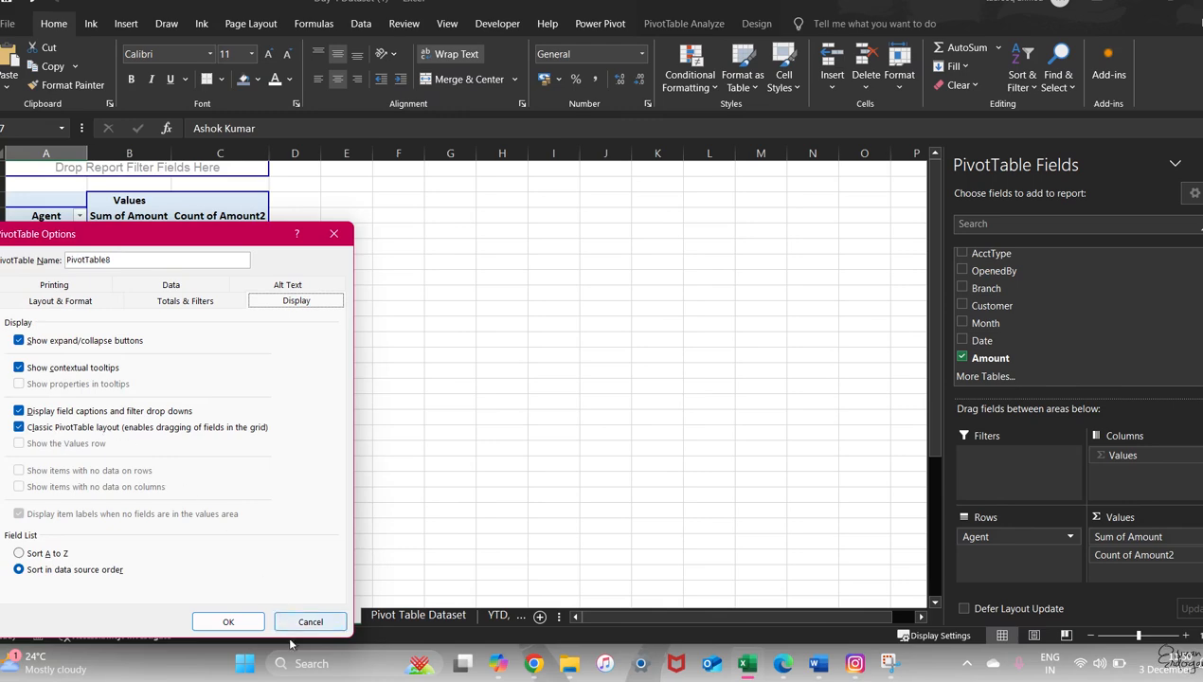
click(232, 622)
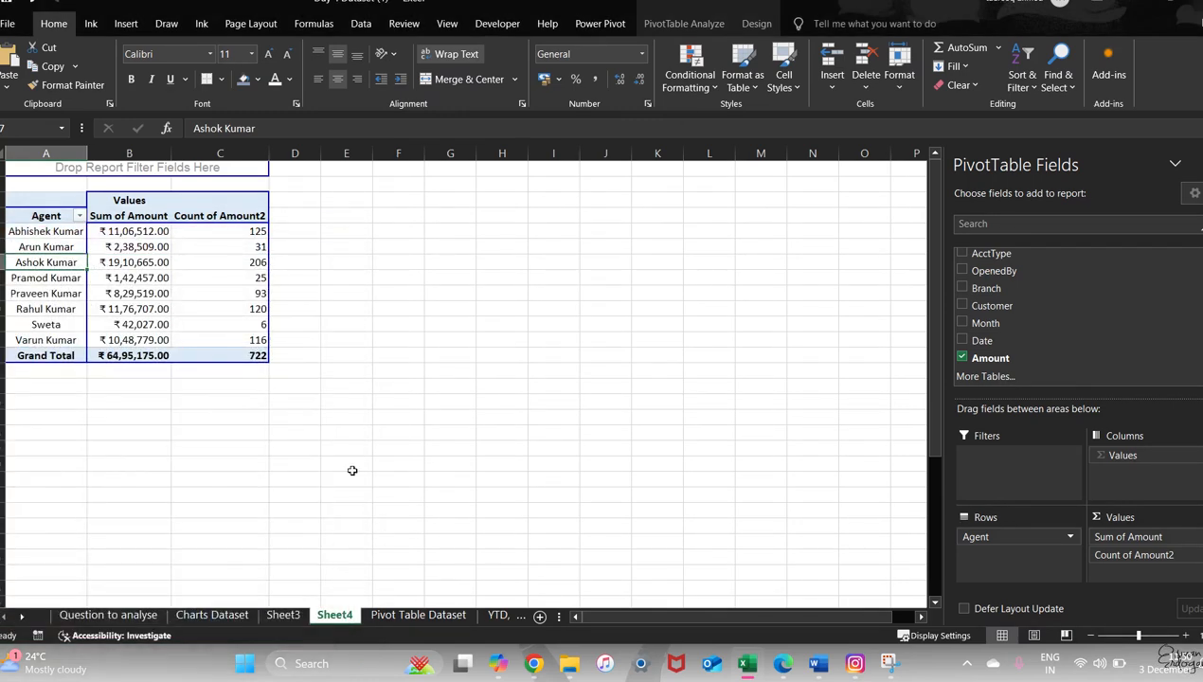
click(520, 282)
click(176, 291)
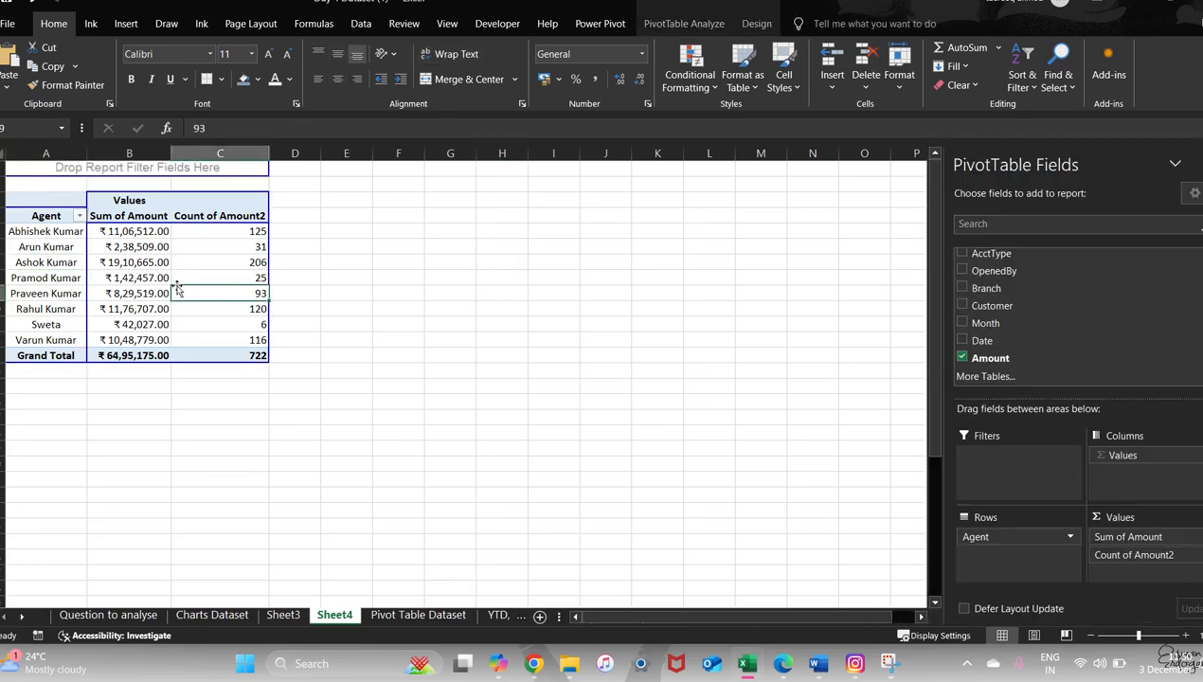
Step: Switch to the Google Meet call, look through its participant list, and return to the Excel workbook
key(alt+Tab)
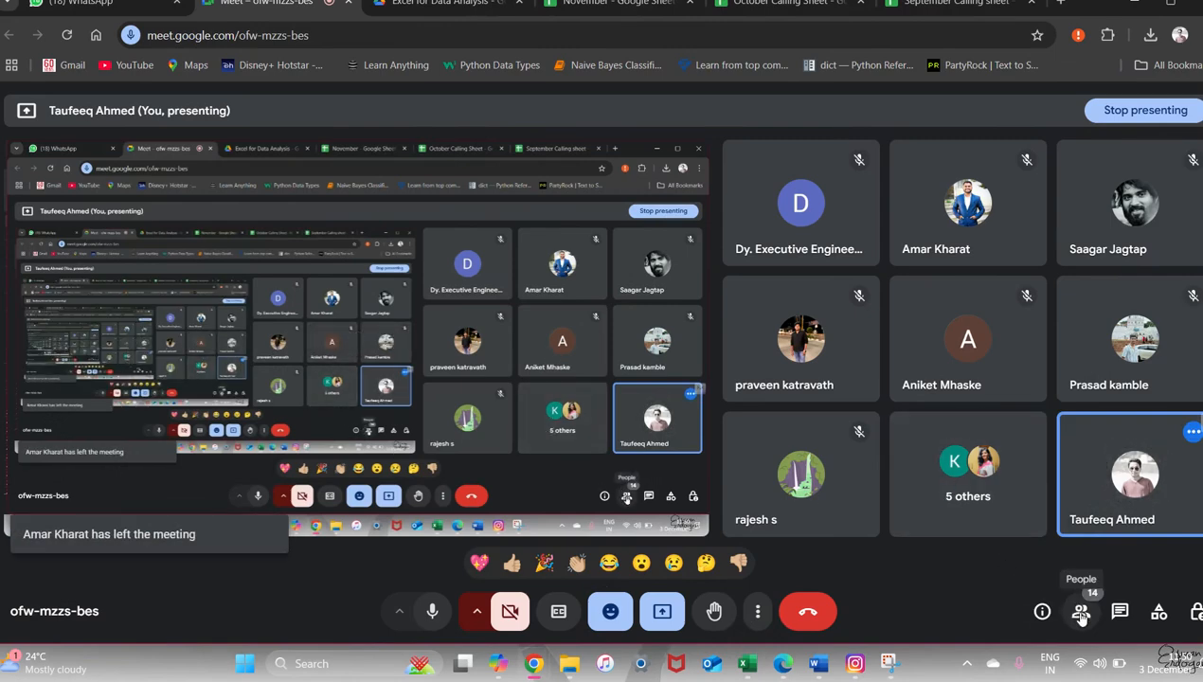
click(1080, 611)
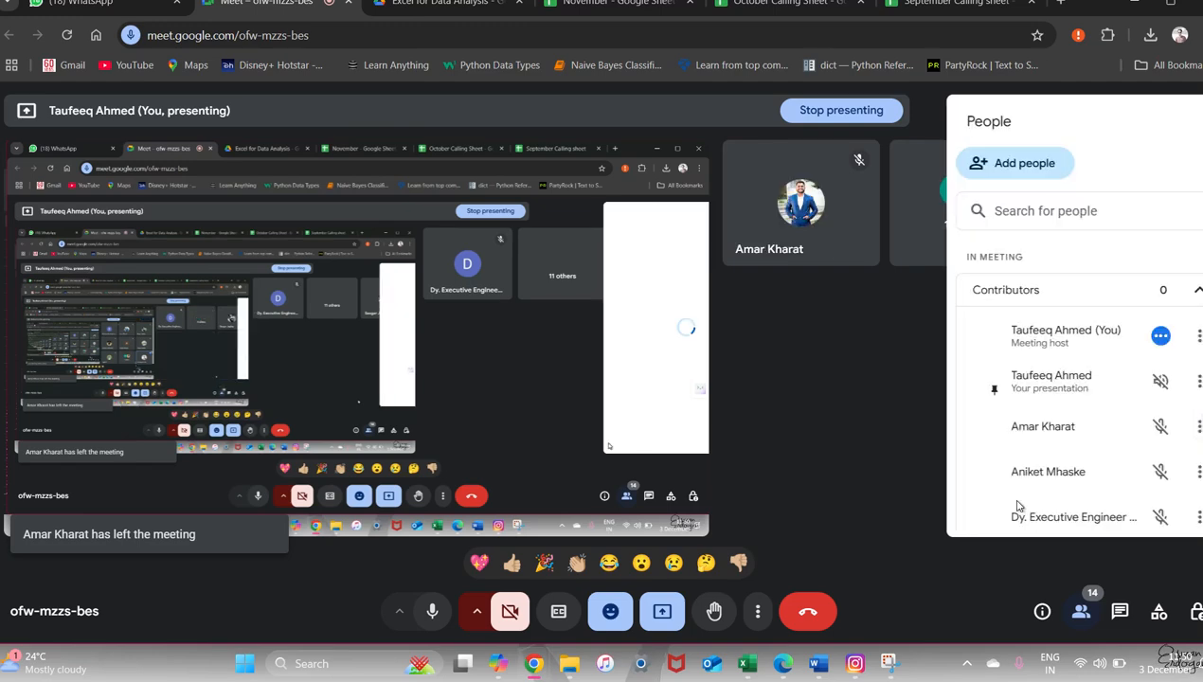
scroll(1051, 426, down, 4)
scroll(1056, 430, down, 1)
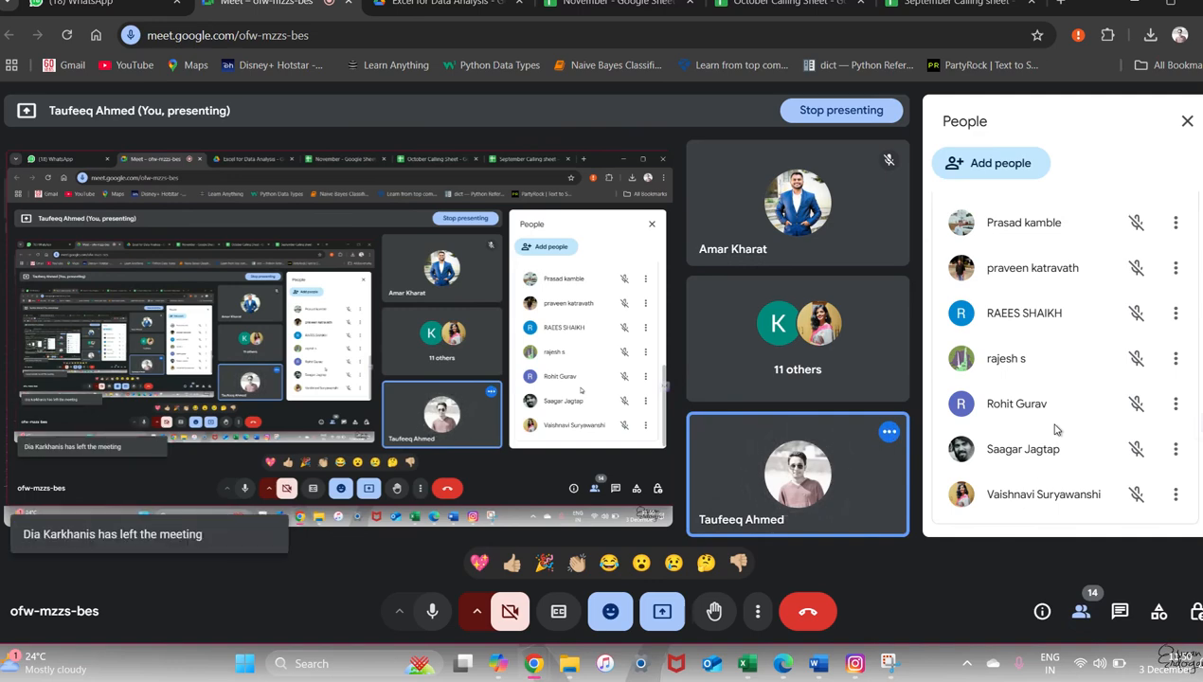
key(alt+Tab)
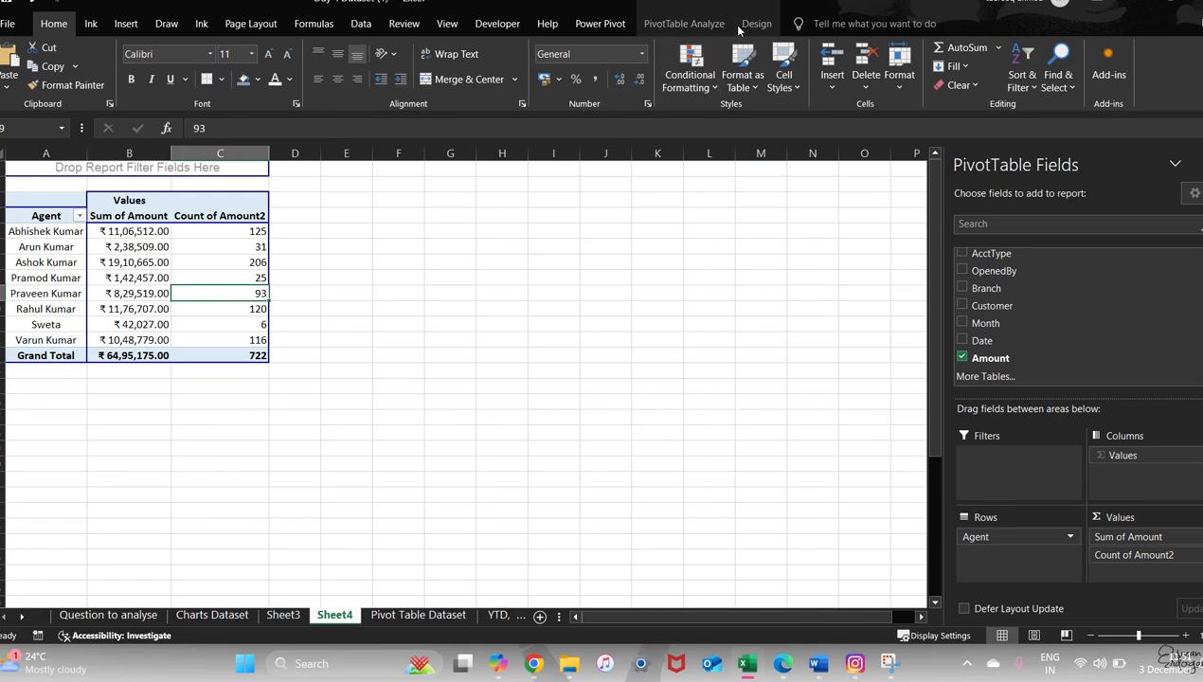
Step: Insert a Clustered Column PivotChart based on the agent pivot table
click(684, 23)
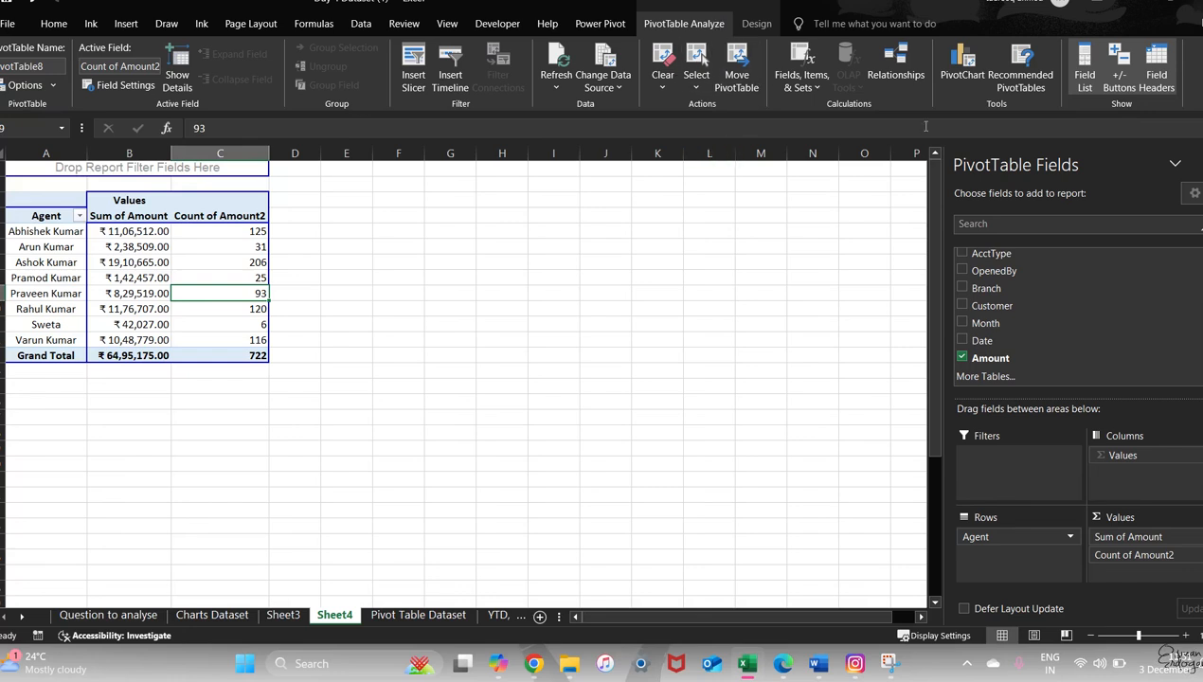
click(965, 76)
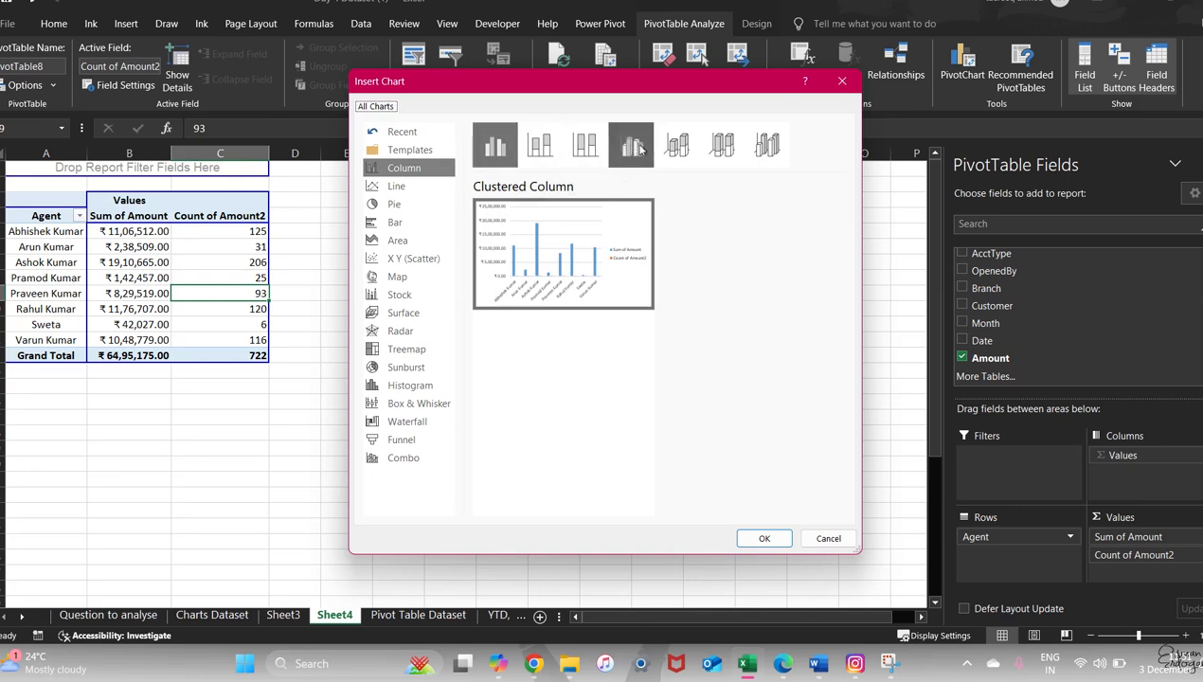
click(500, 151)
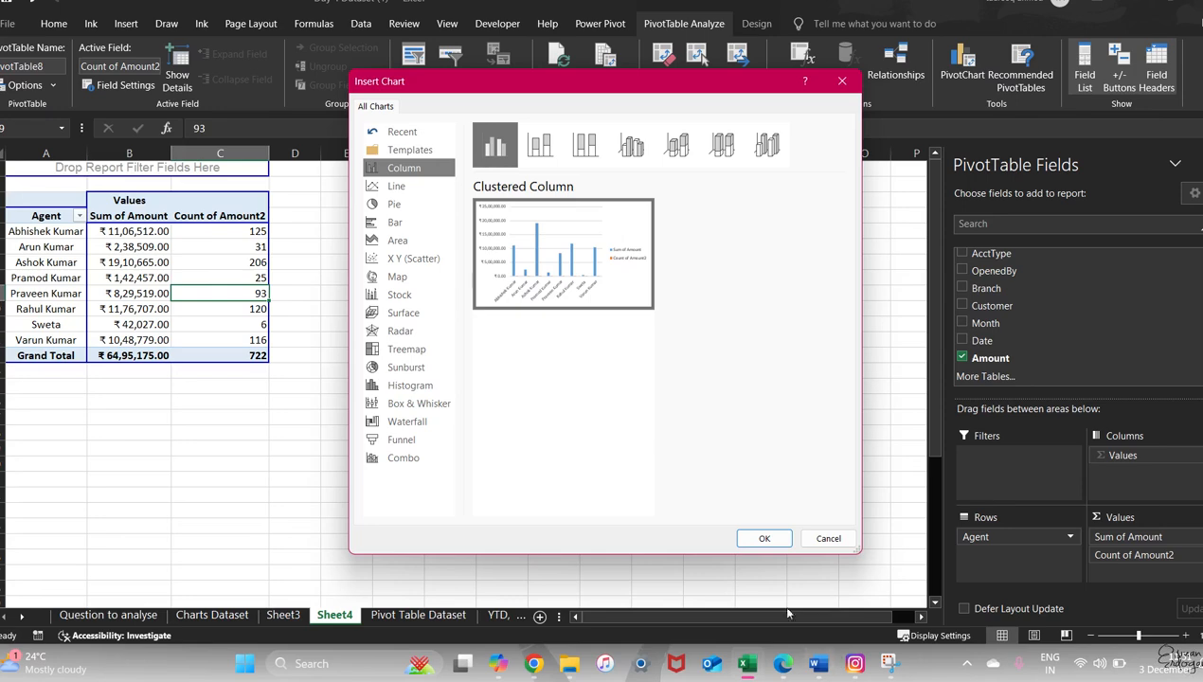
click(764, 538)
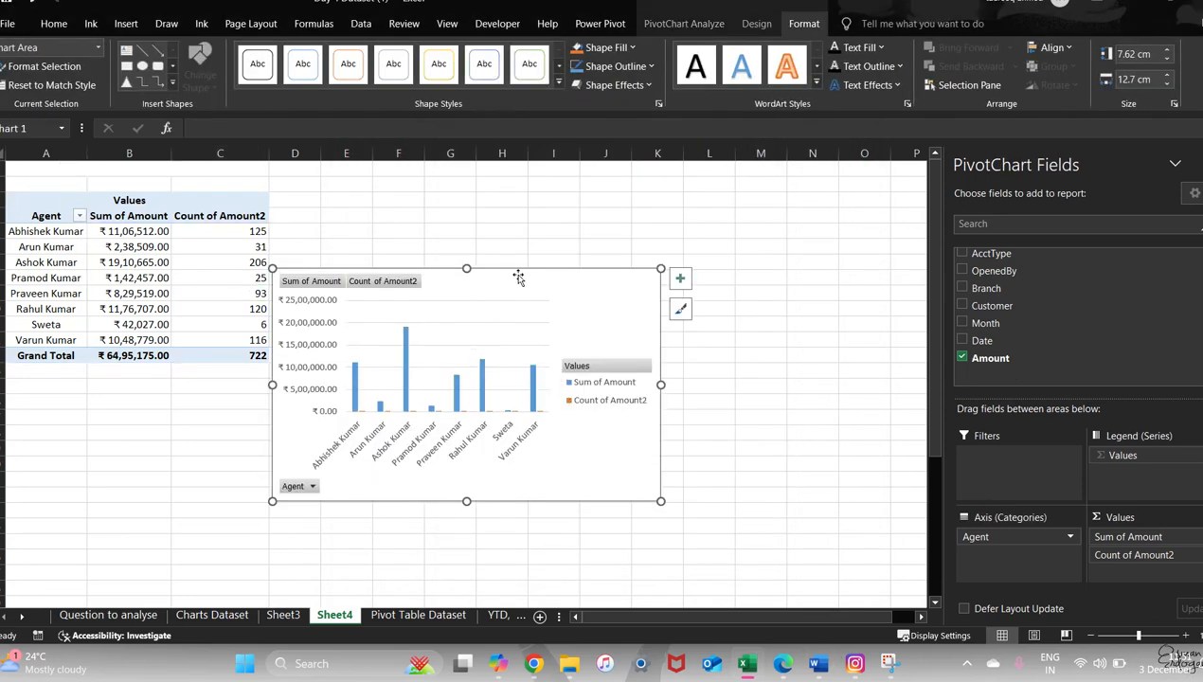
Step: Move the PivotChart up beside the agent pivot table and apply the second preset chart style to it
drag(520, 271, 559, 214)
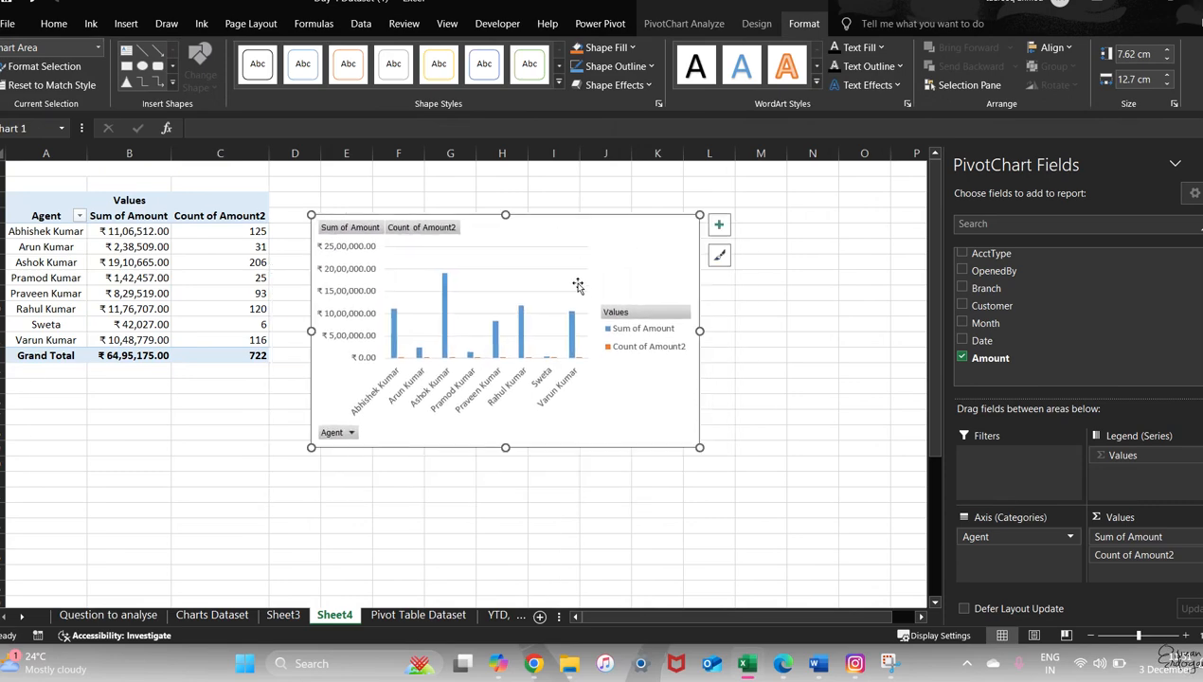
click(721, 25)
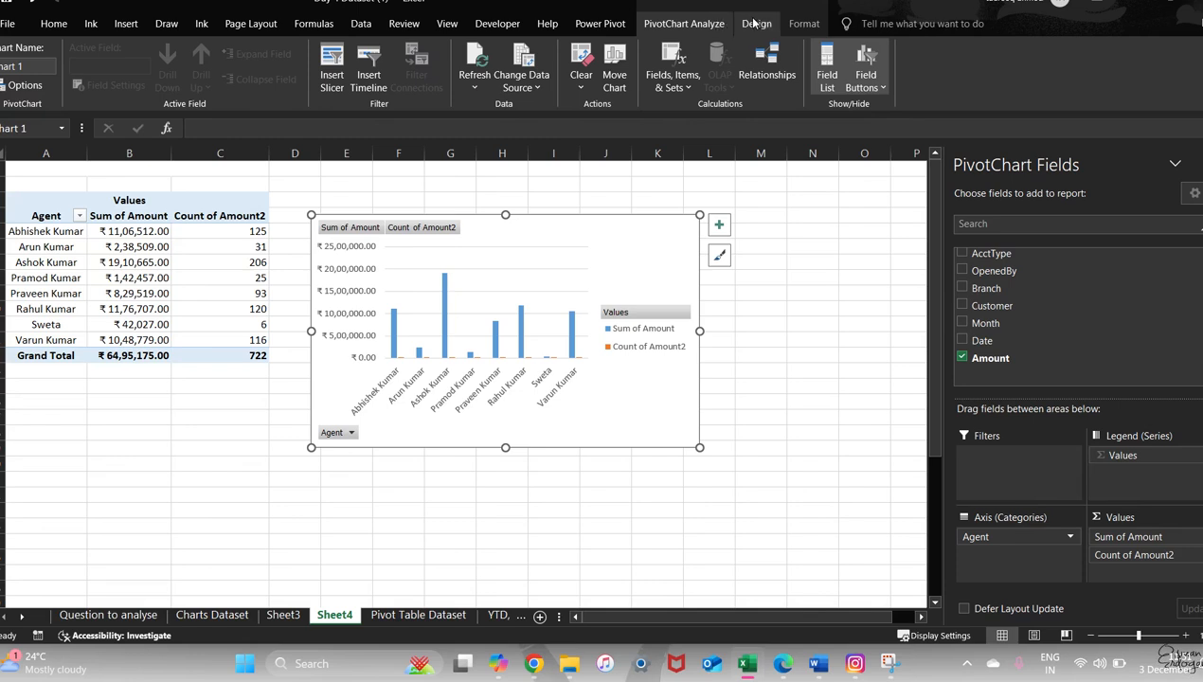
click(756, 23)
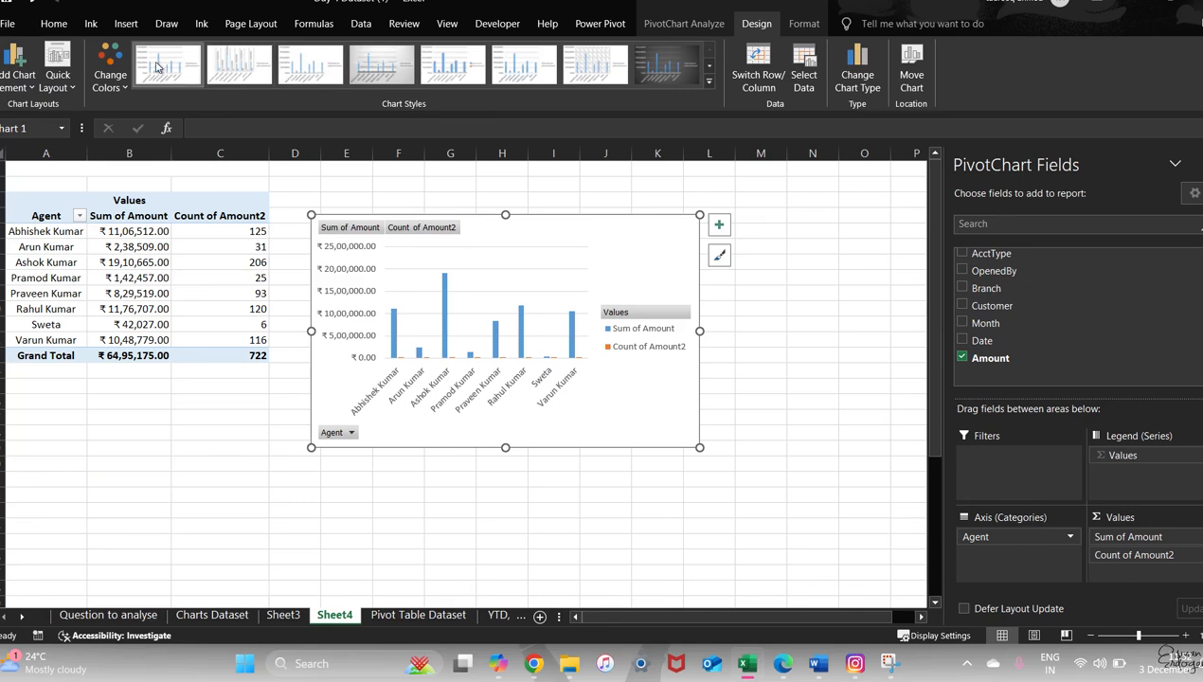
click(239, 71)
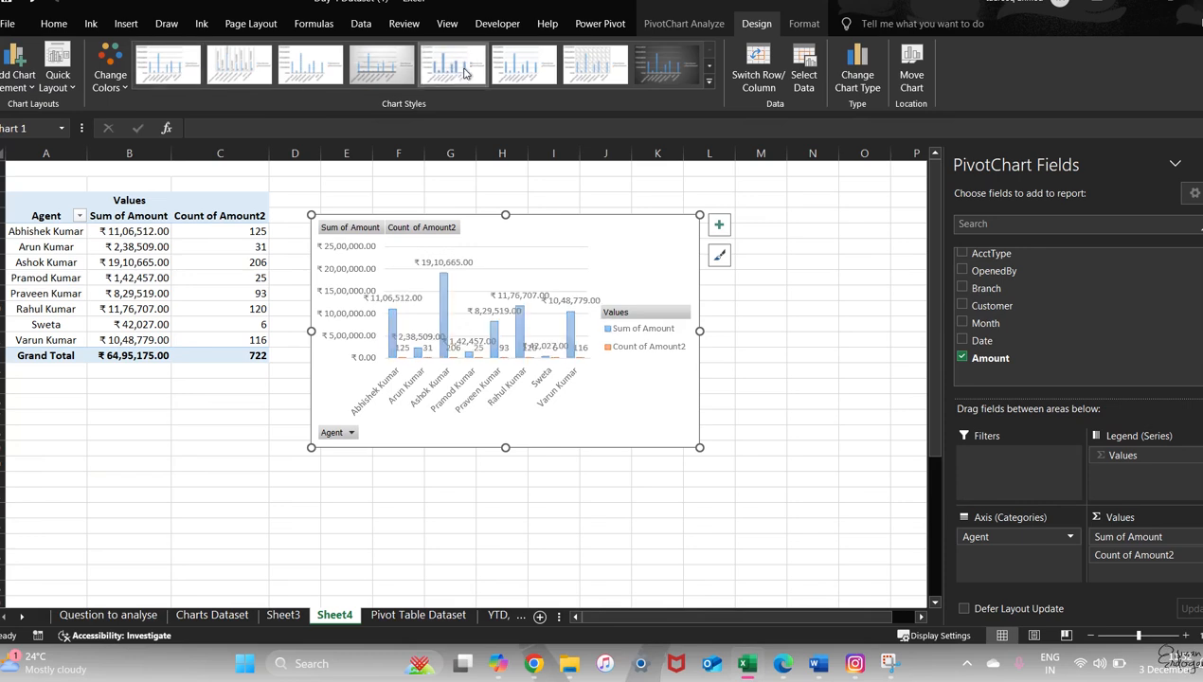
click(805, 24)
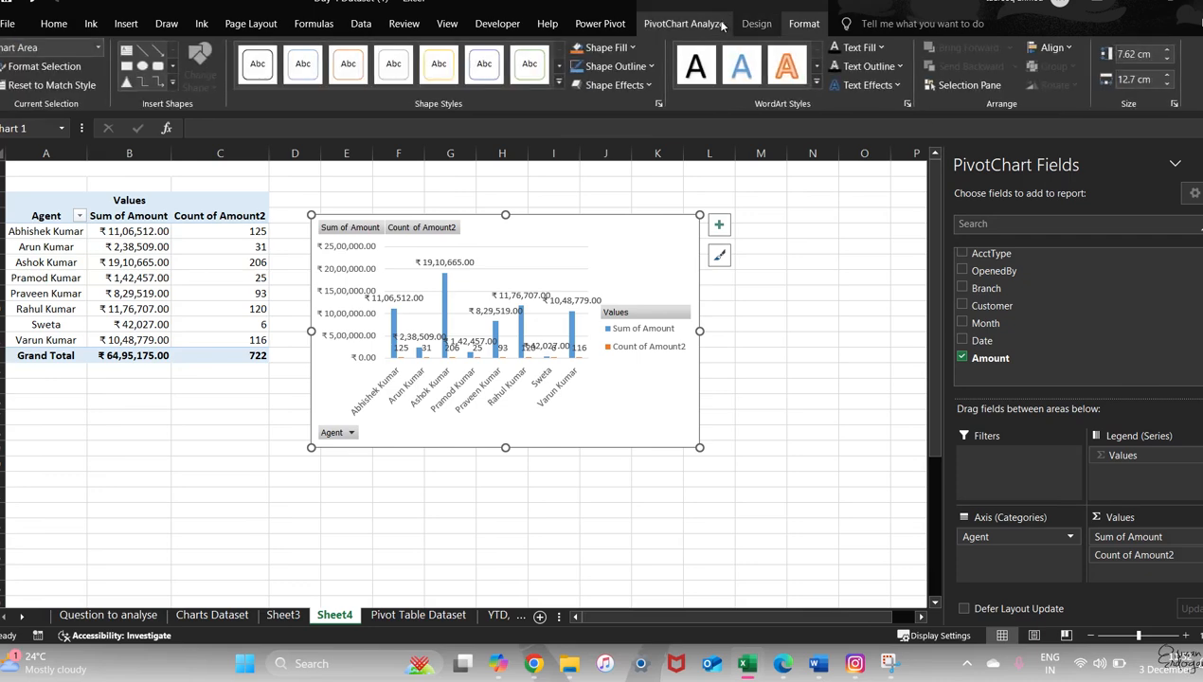
click(719, 24)
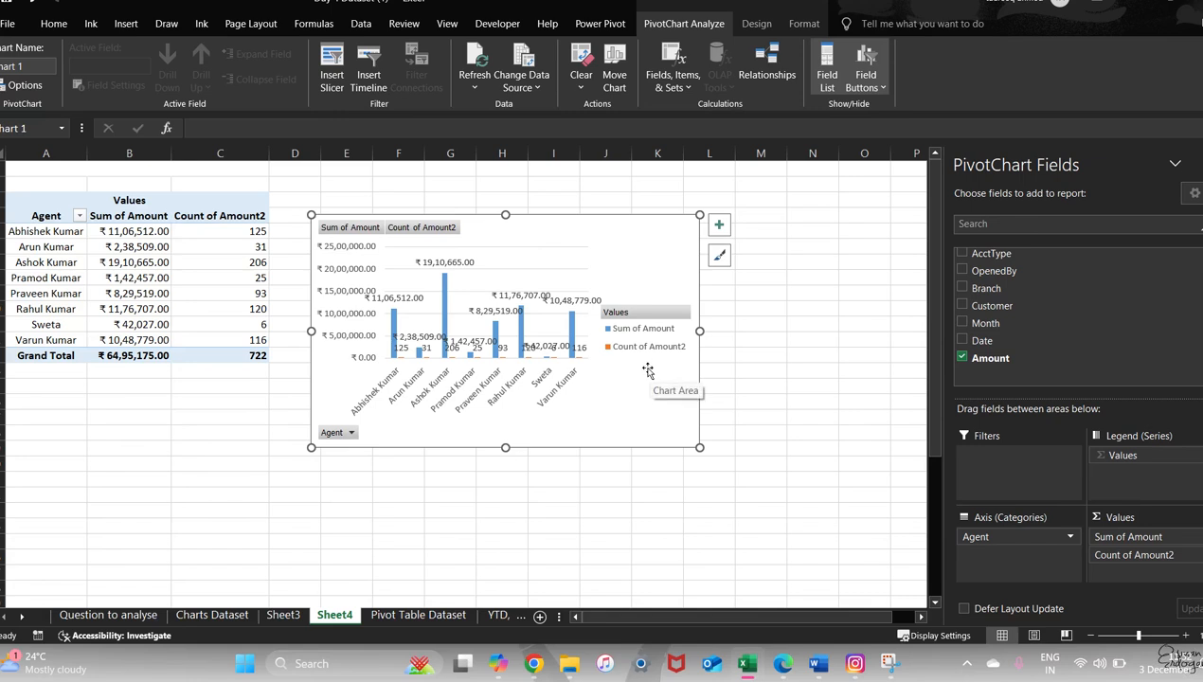
Step: Add axis titles and a chart title to the PivotChart, and remove its data labels and gridlines
click(720, 225)
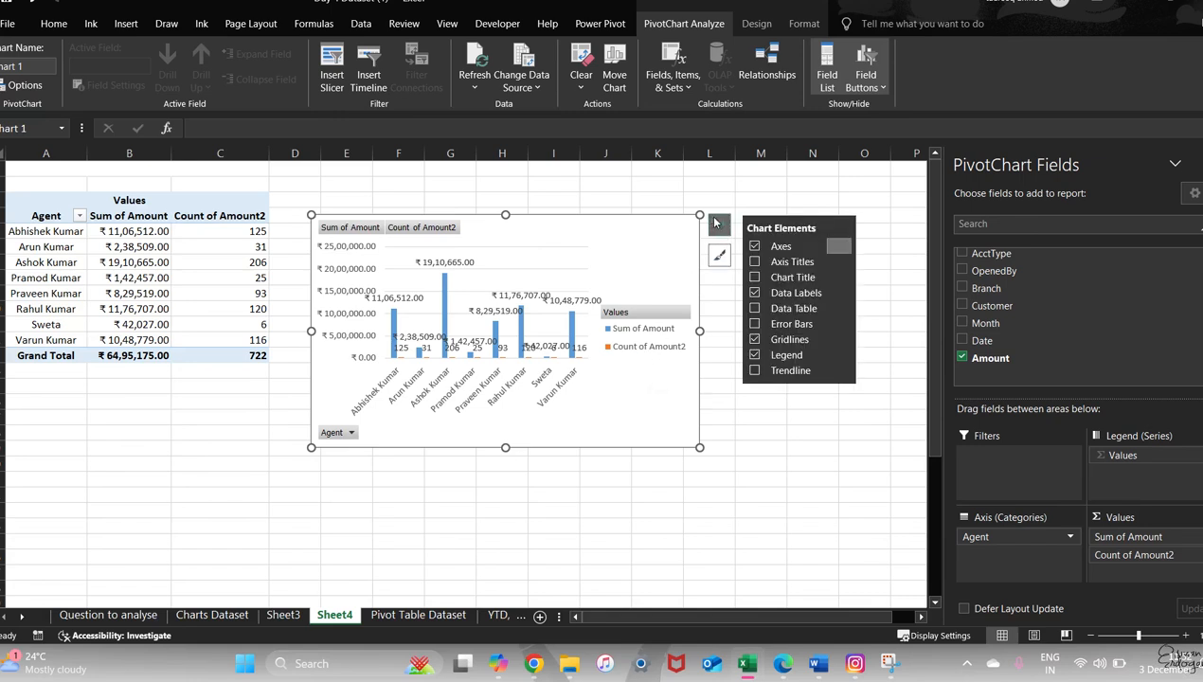
click(758, 263)
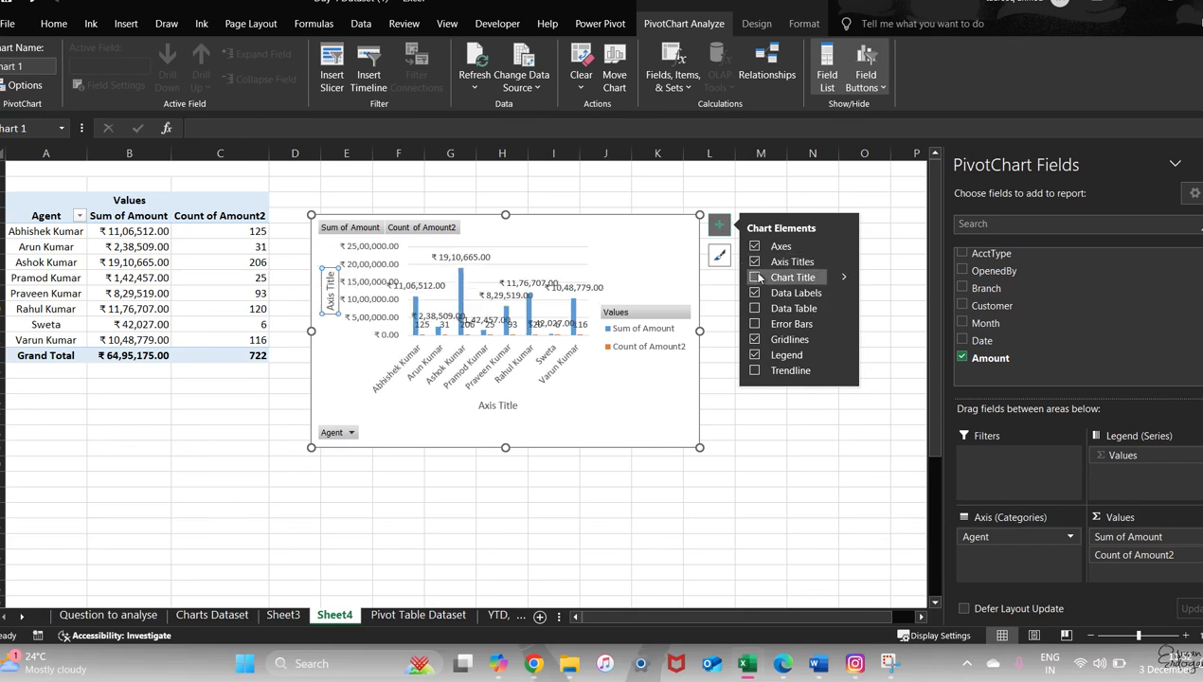
click(754, 278)
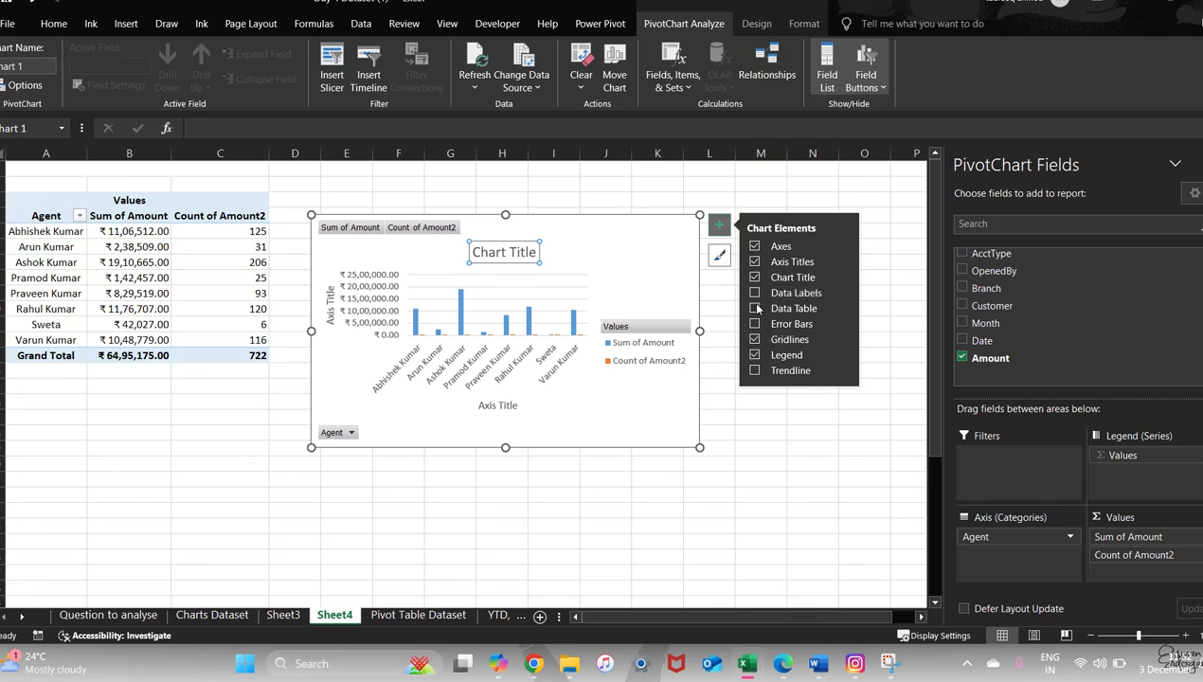
click(754, 339)
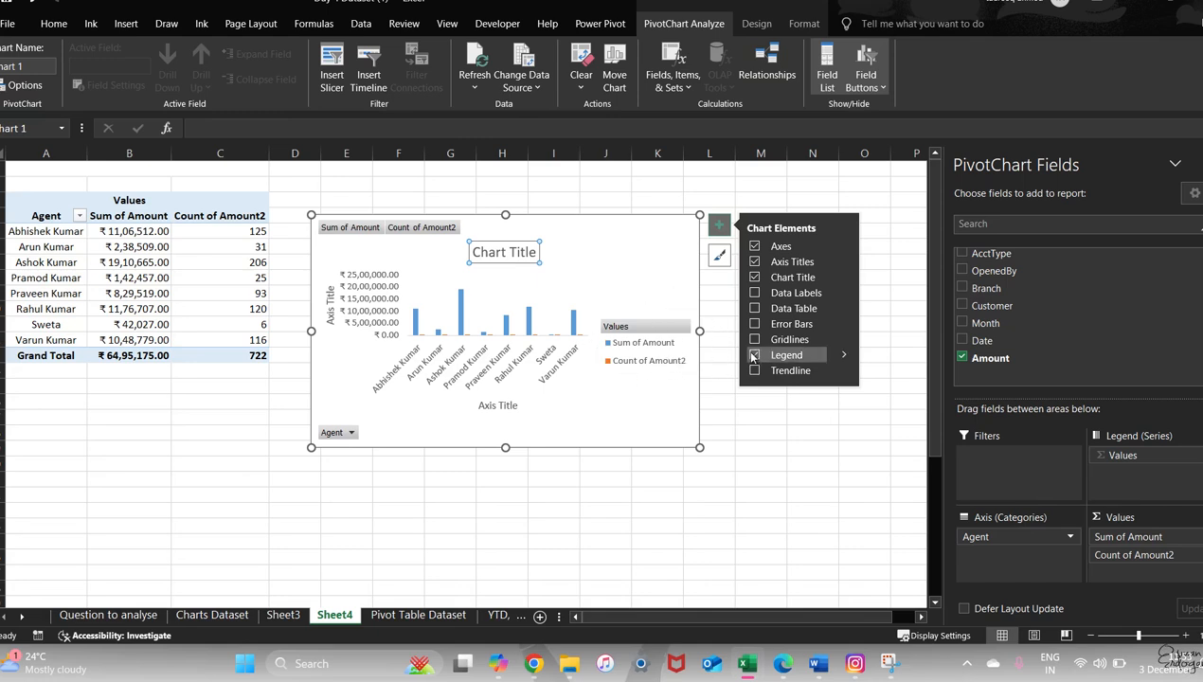
Step: Try the PivotChart without its legend and with data labels, restoring the legend and removing the labels again
click(755, 355)
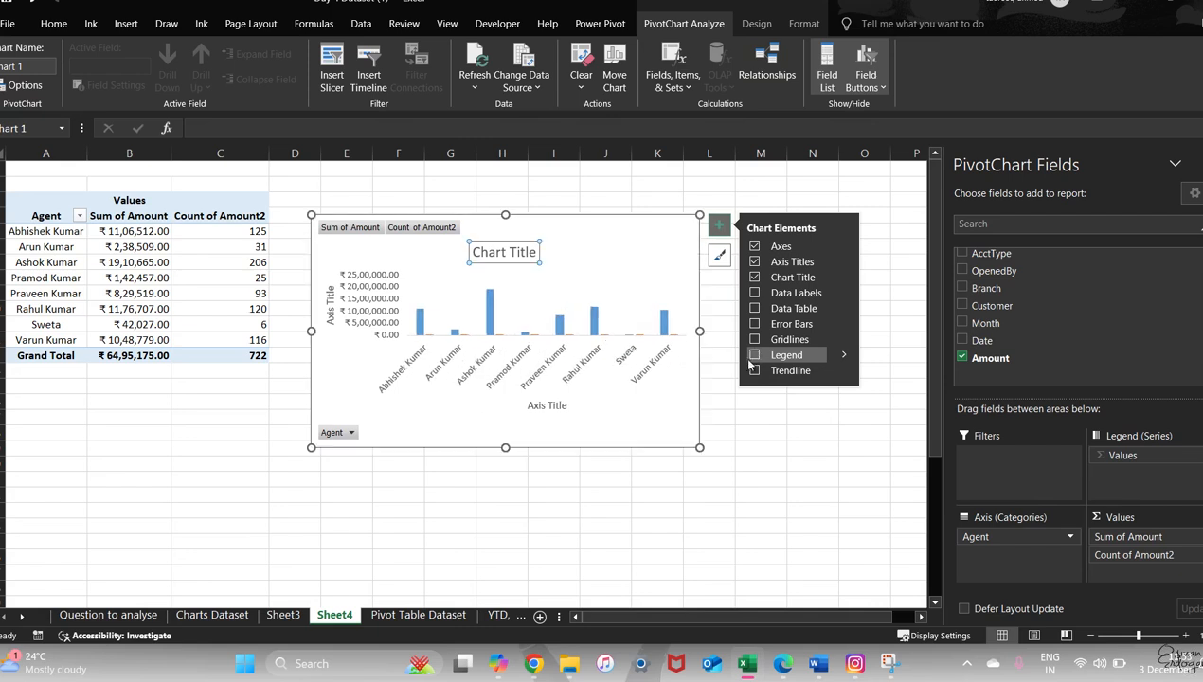
click(755, 354)
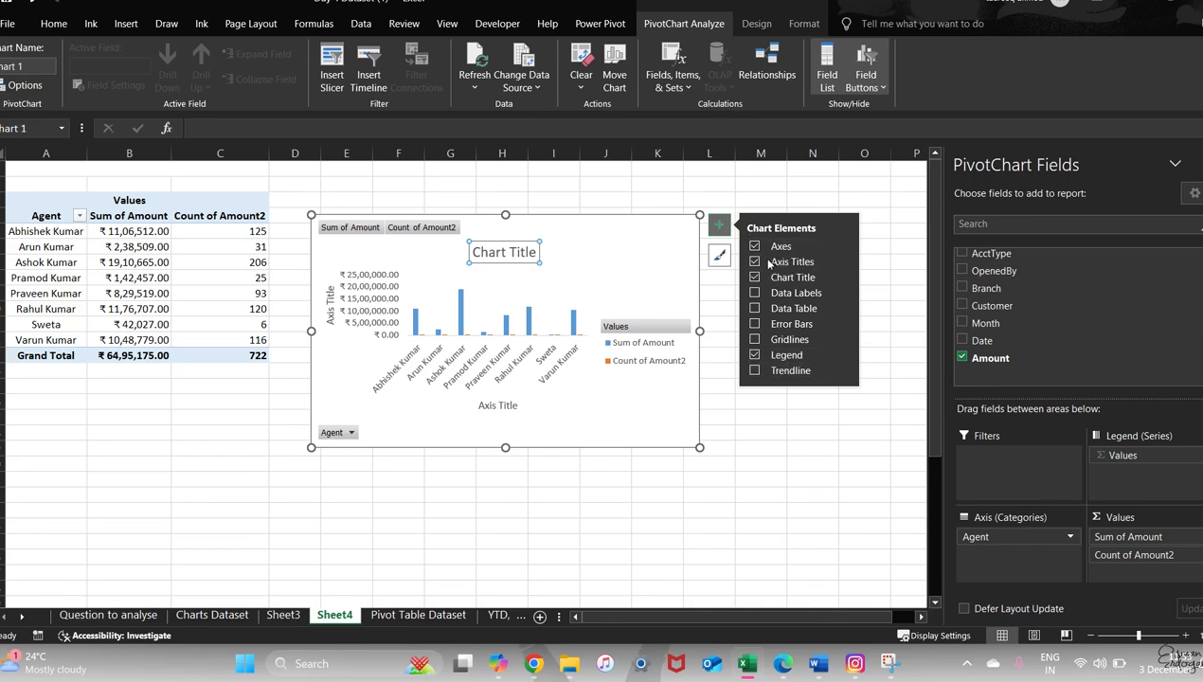
click(756, 293)
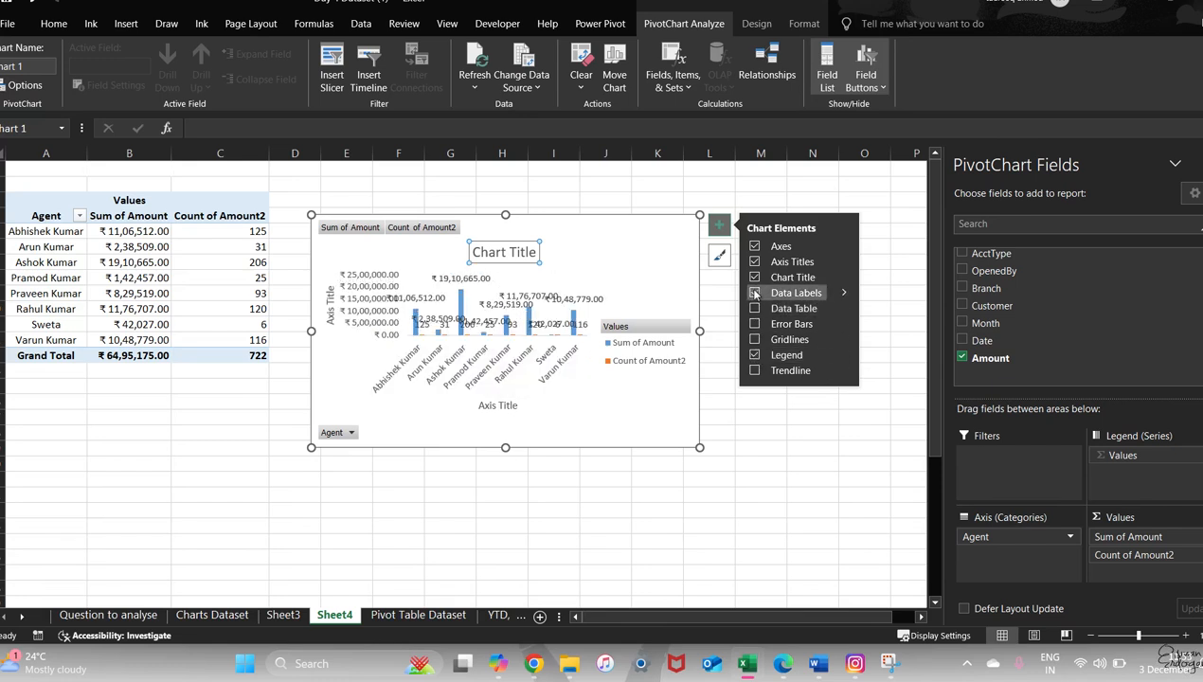
click(755, 295)
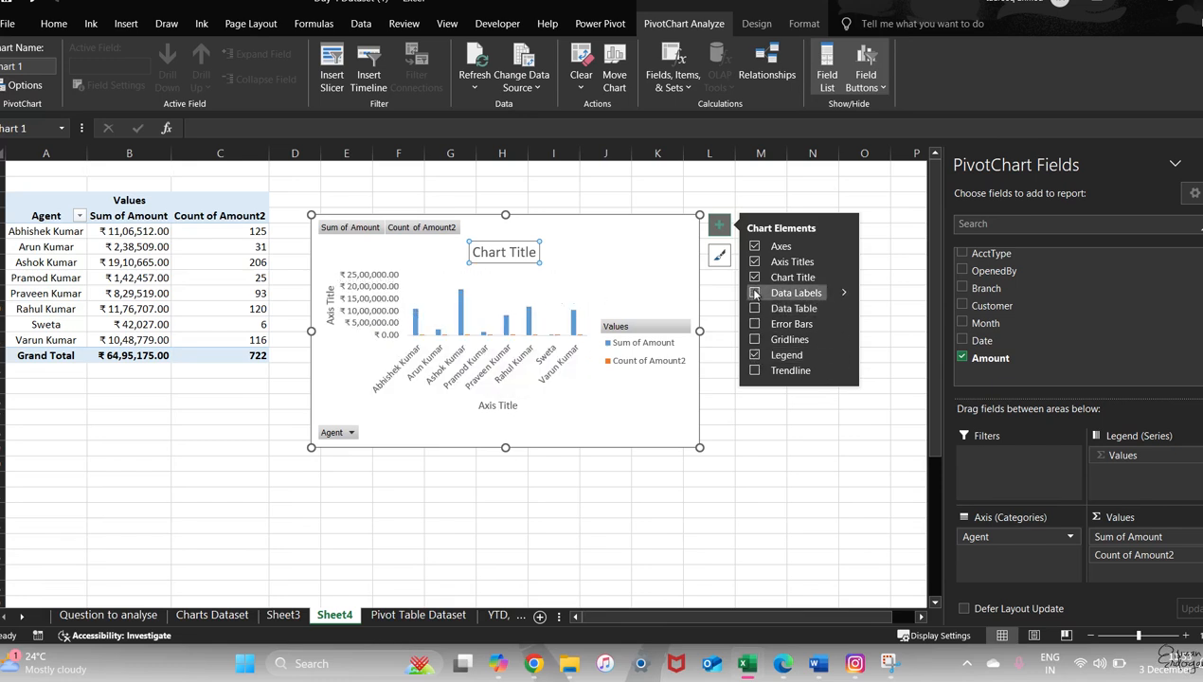
click(755, 295)
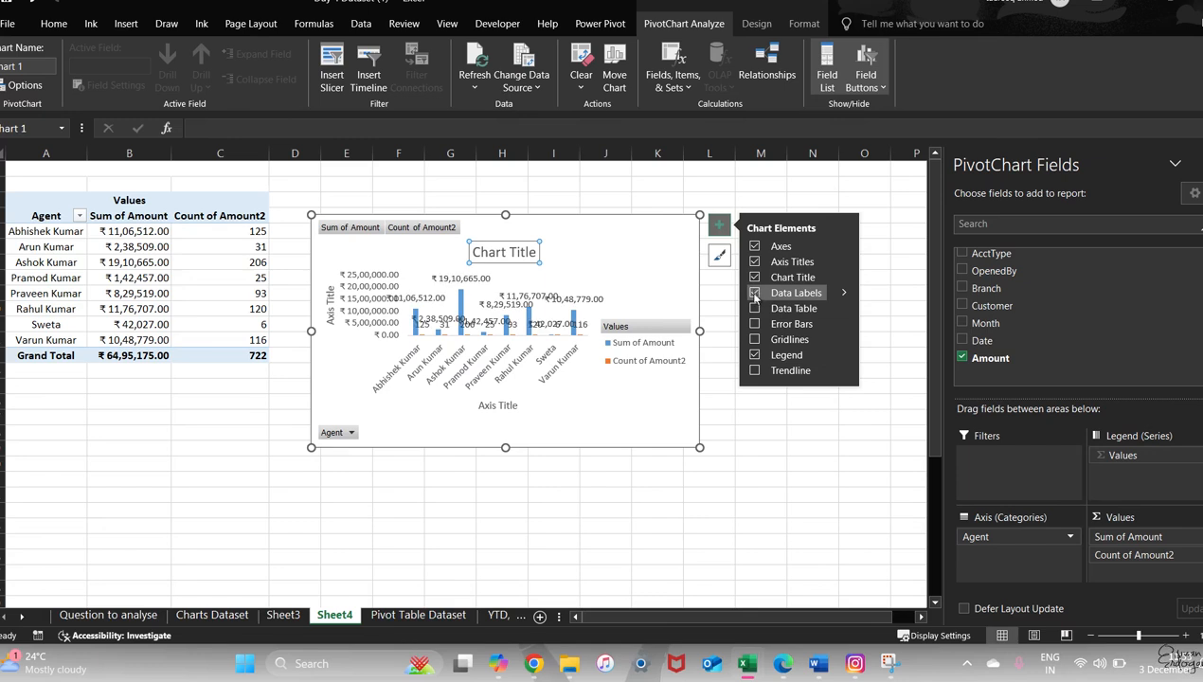
click(755, 294)
click(755, 295)
click(756, 295)
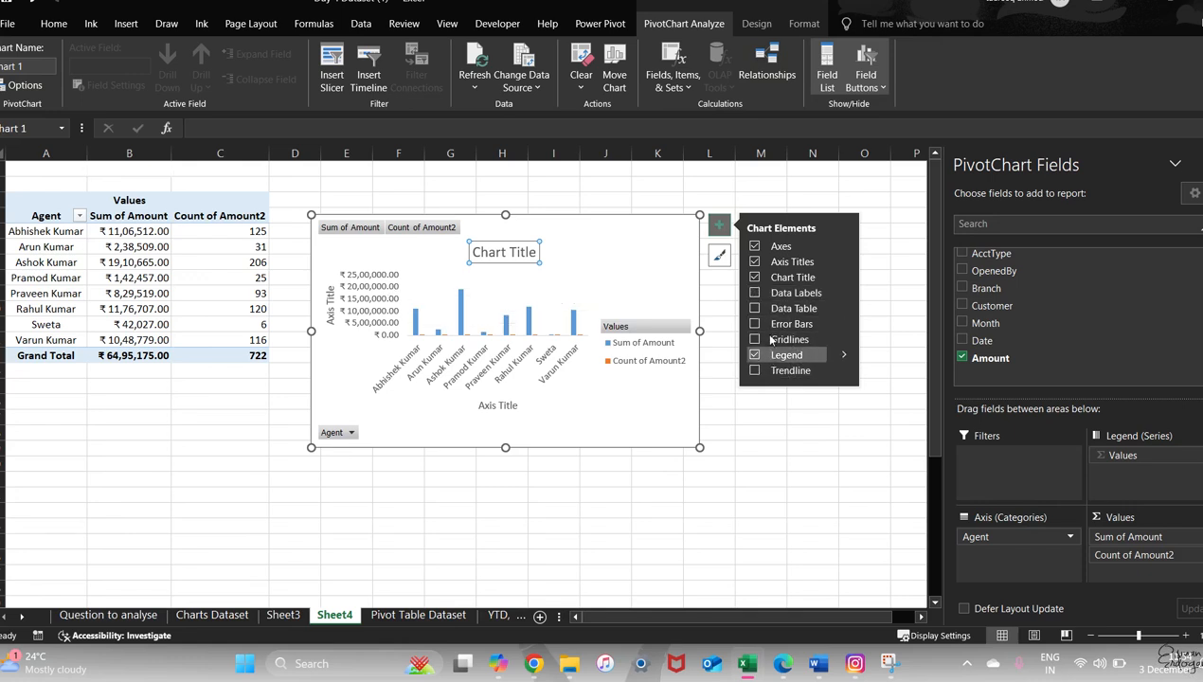
Step: Change the PivotChart's title to "Sales Analysis"
click(764, 434)
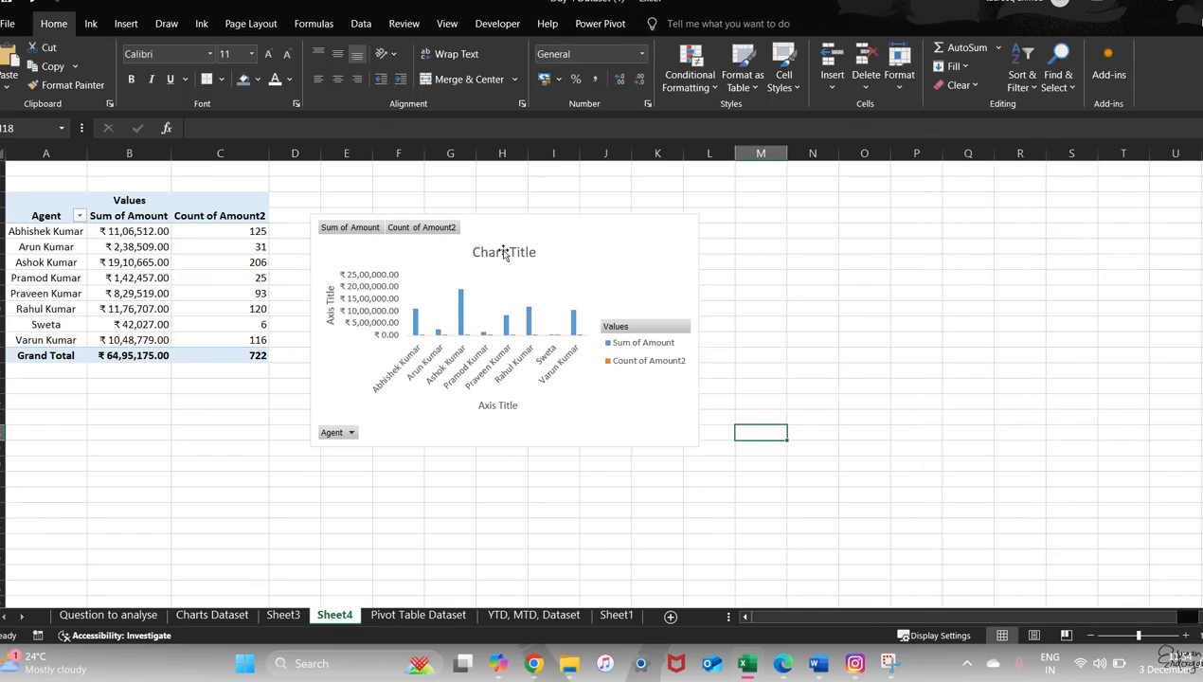
click(505, 251)
double_click(519, 254)
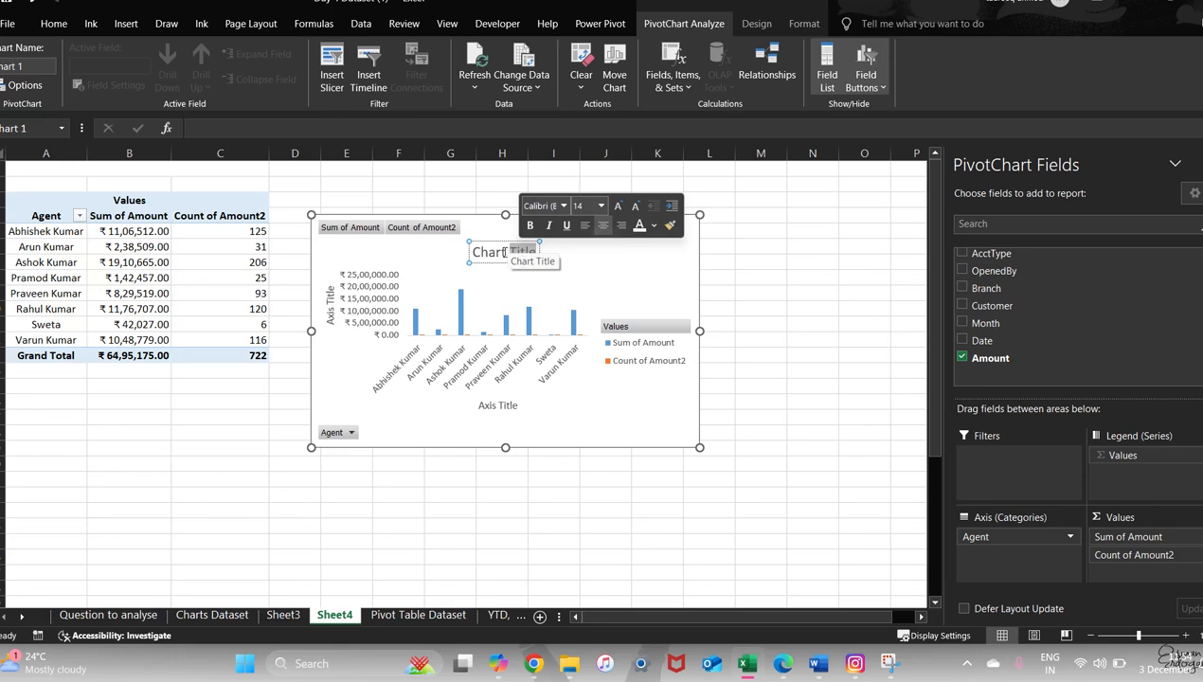
double_click(491, 252)
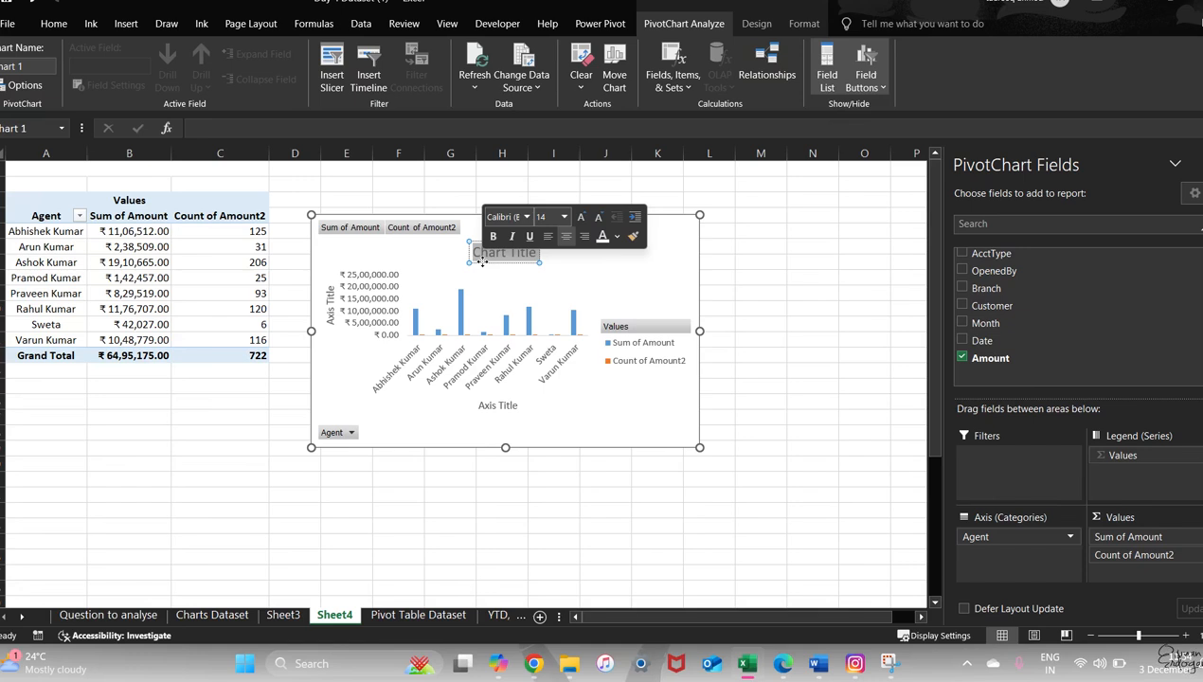
key(Caps_Lock)
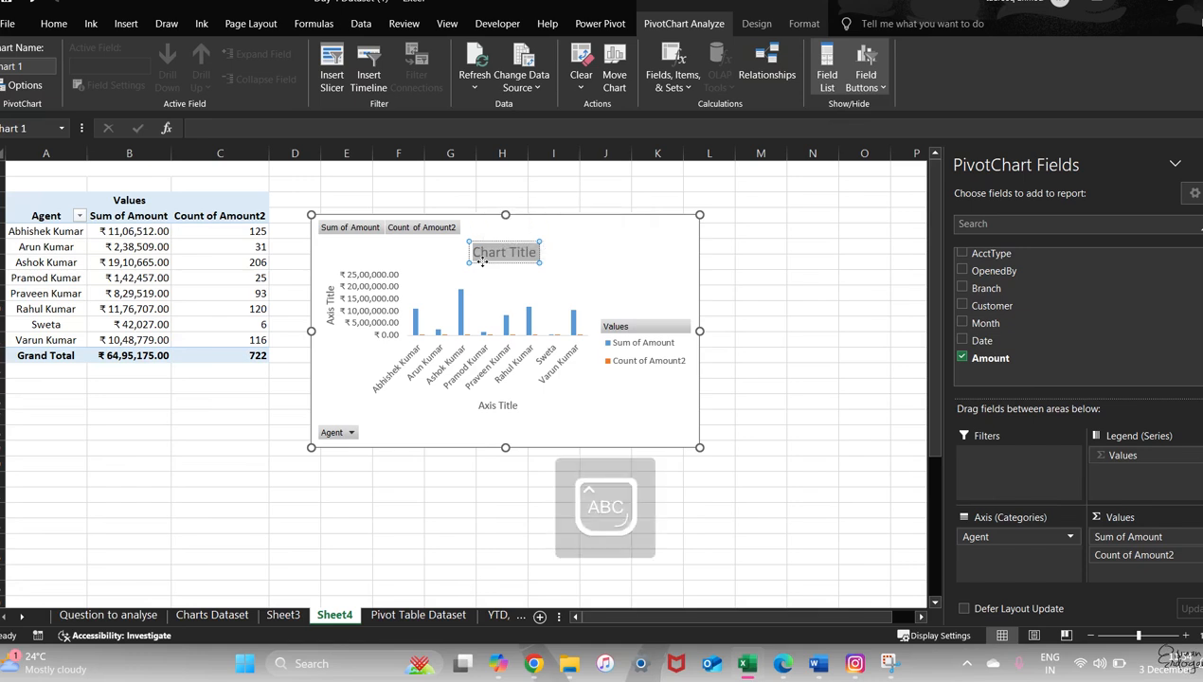
key(Caps_Lock)
text(Sal)
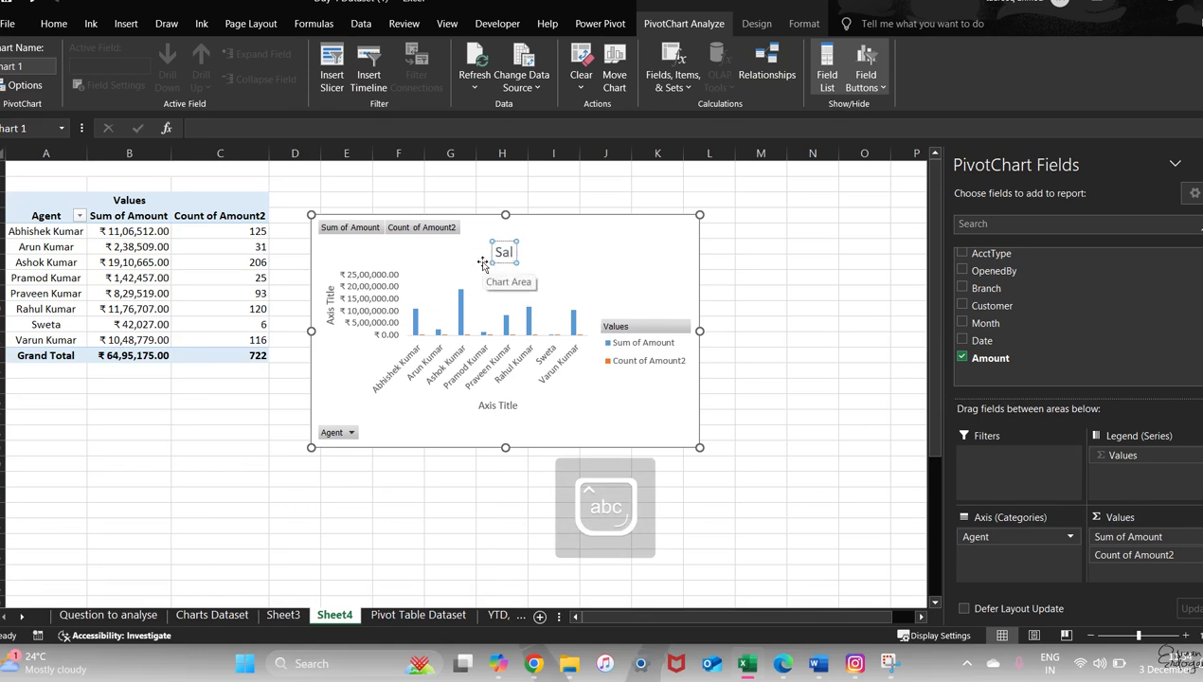
text(es An)
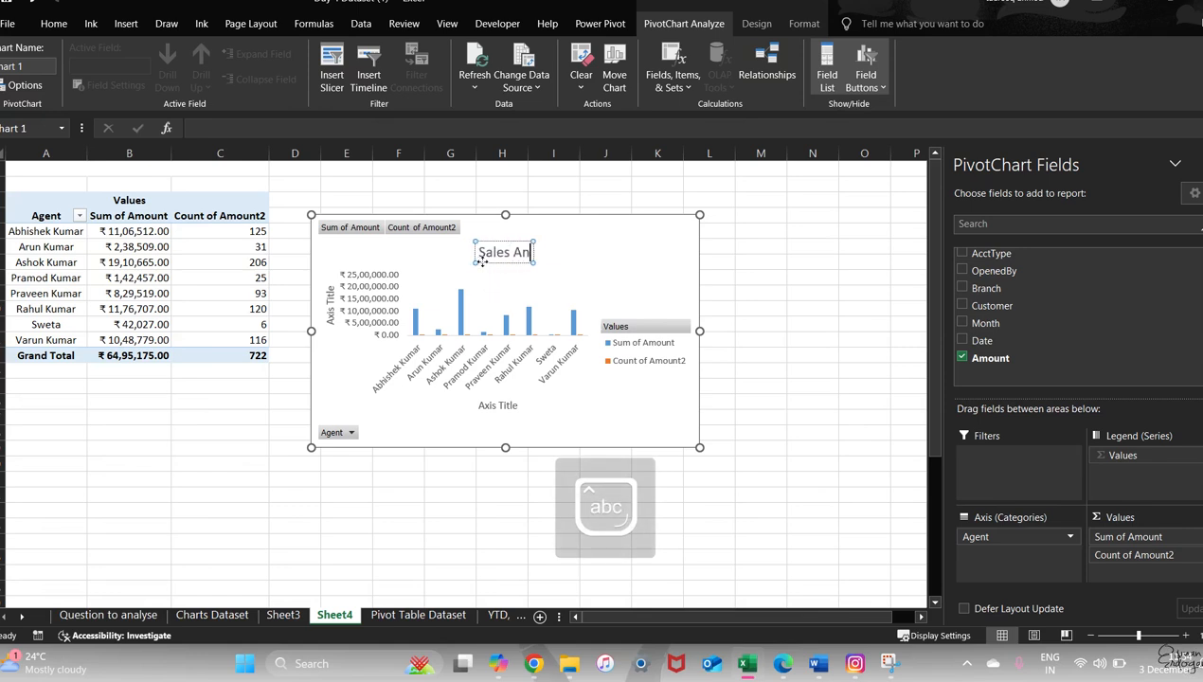
text(alysis)
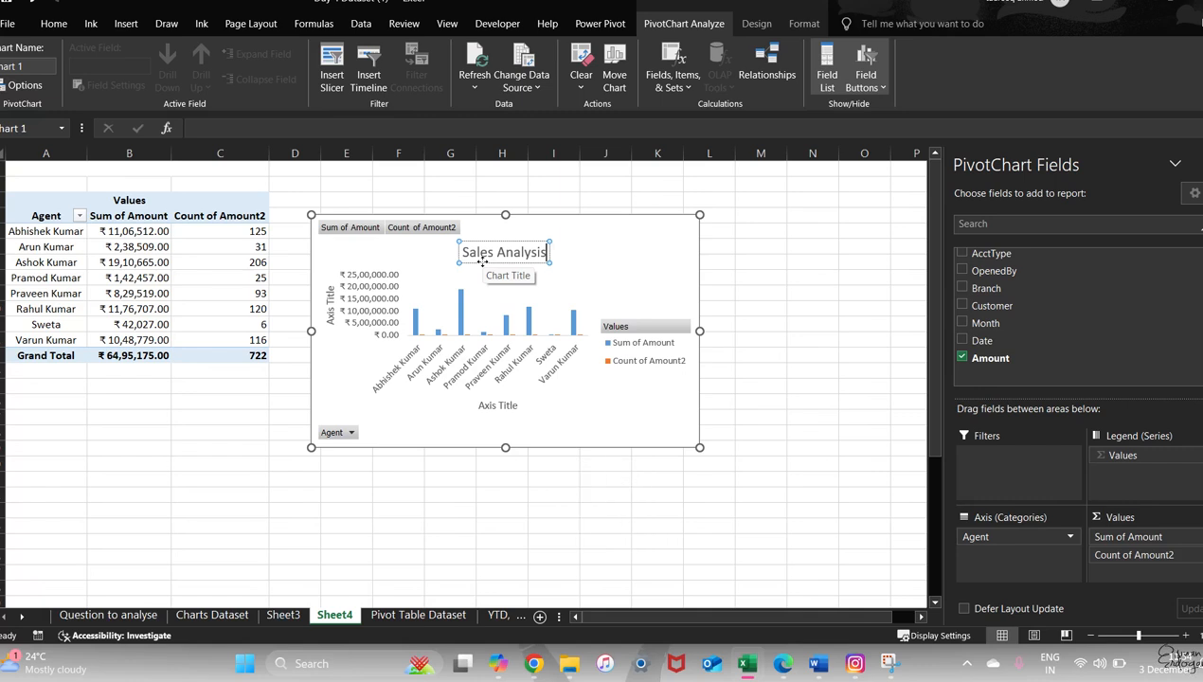
Step: Change the PivotChart's horizontal axis title to "Agents"
click(504, 409)
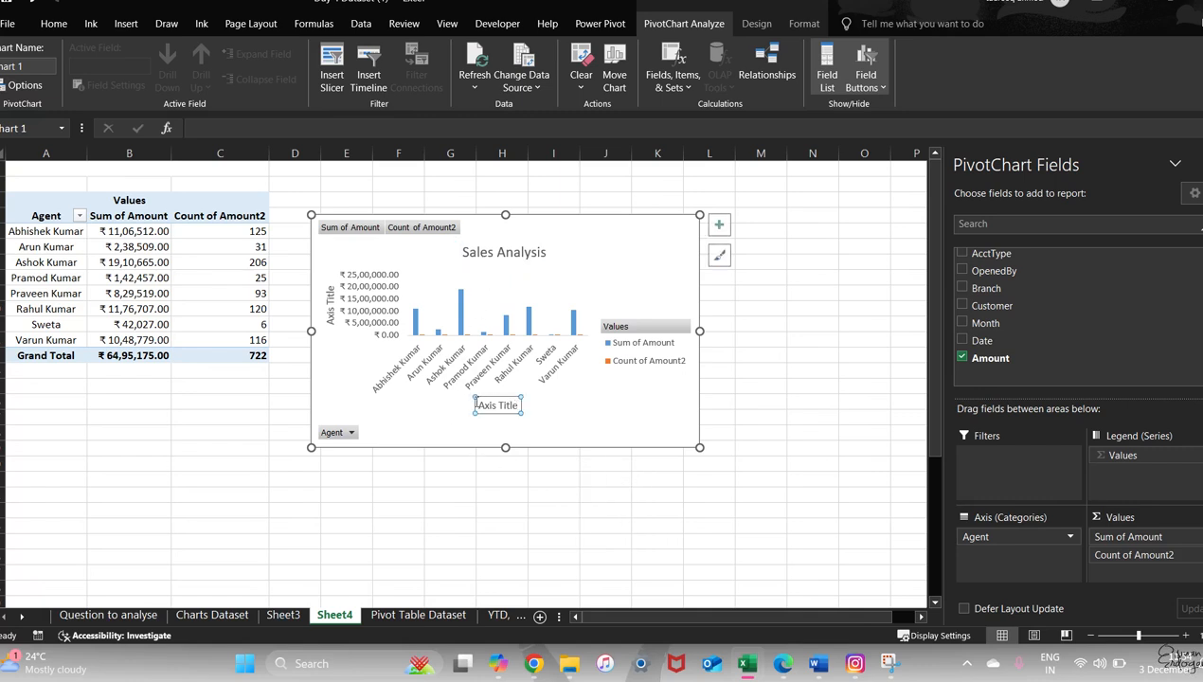
double_click(491, 406)
key(Caps_Lock)
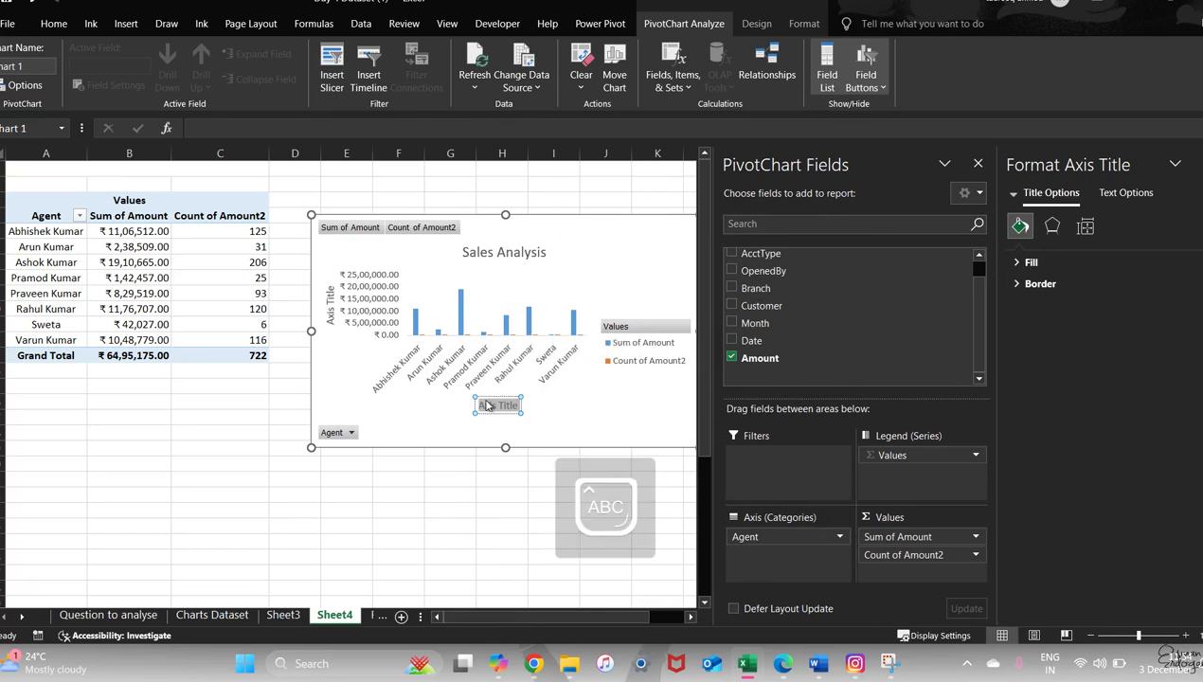
text(A)
key(Caps_Lock)
text(gent)
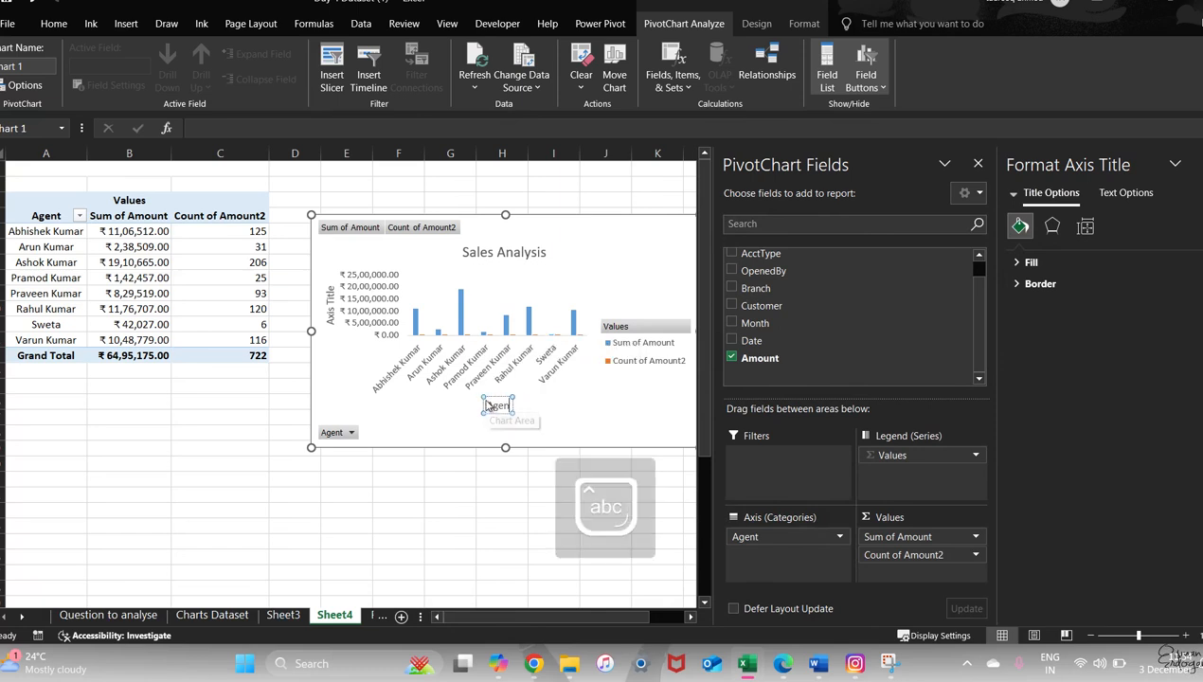
text(s)
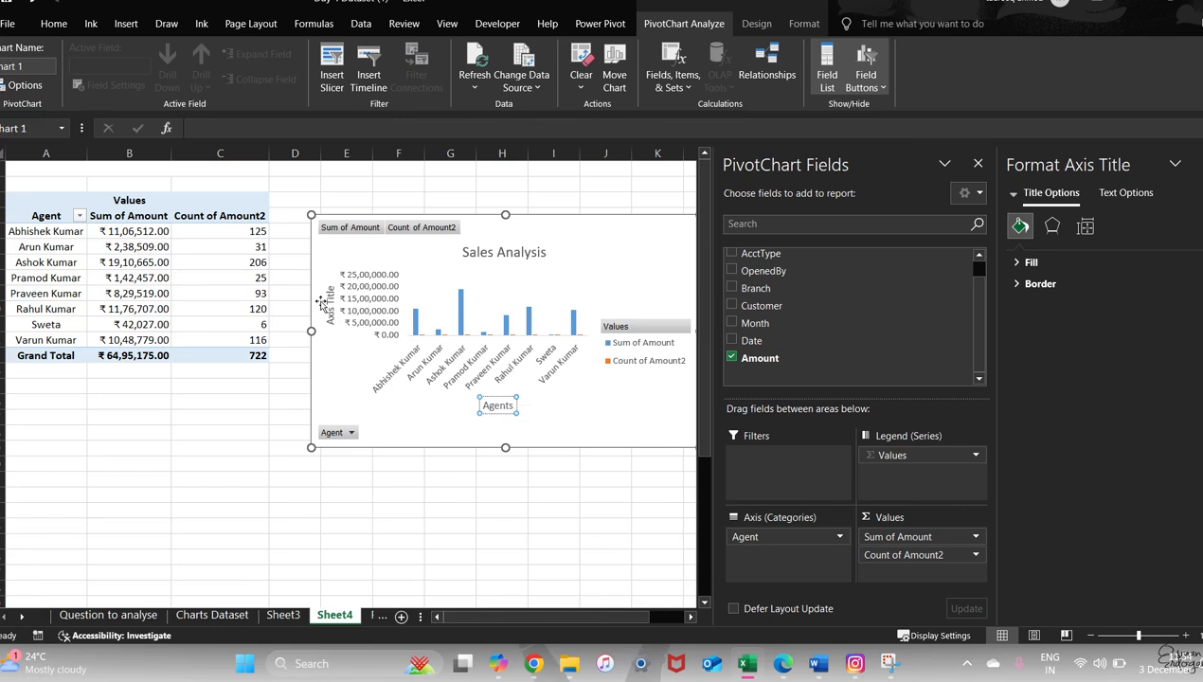
Step: Replace the PivotChart's vertical axis title with "Amount" and deselect the chart
click(329, 296)
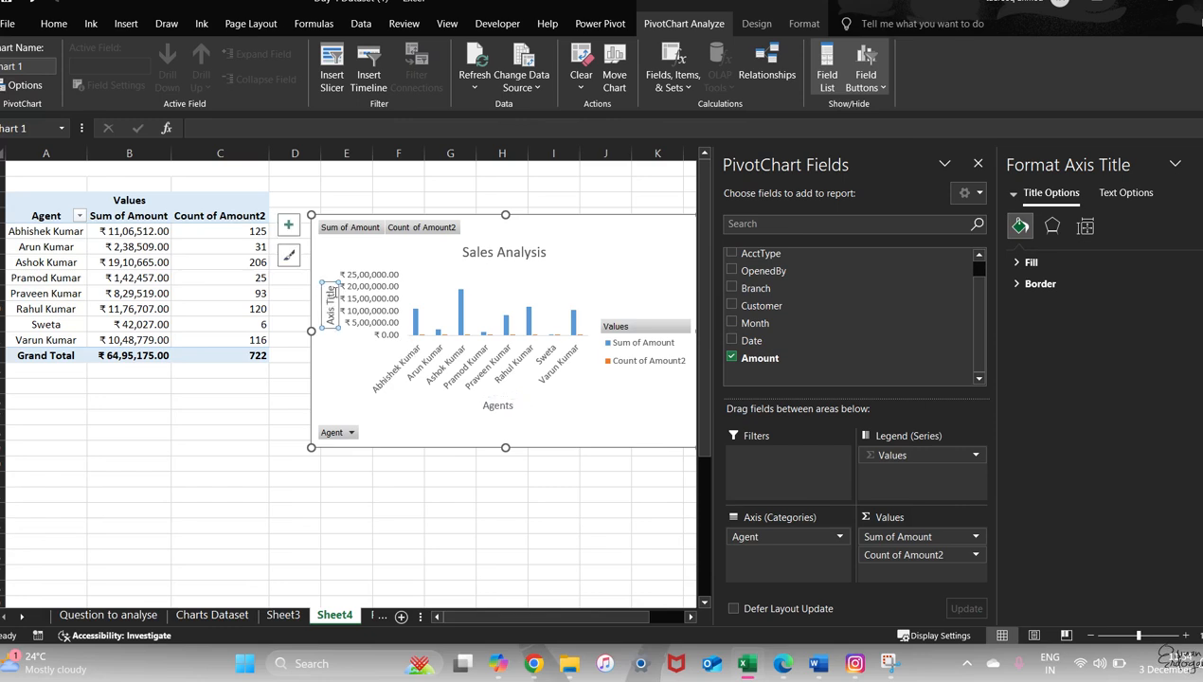
click(328, 296)
drag(326, 297, 329, 322)
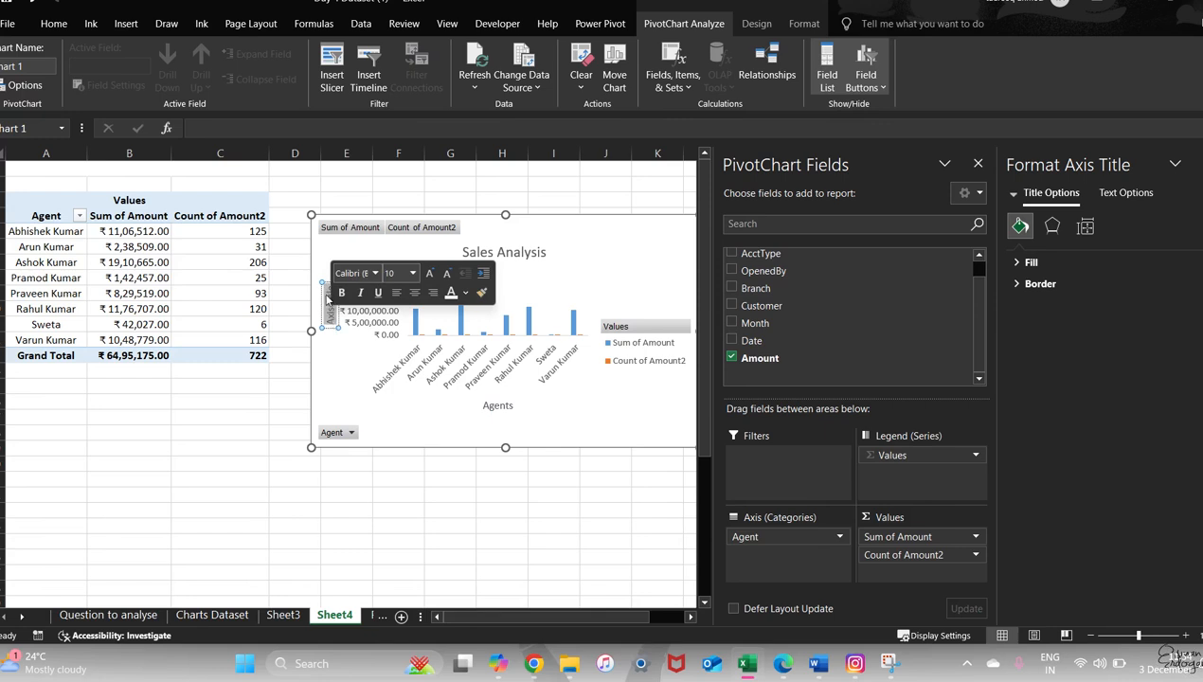
key(Caps_Lock)
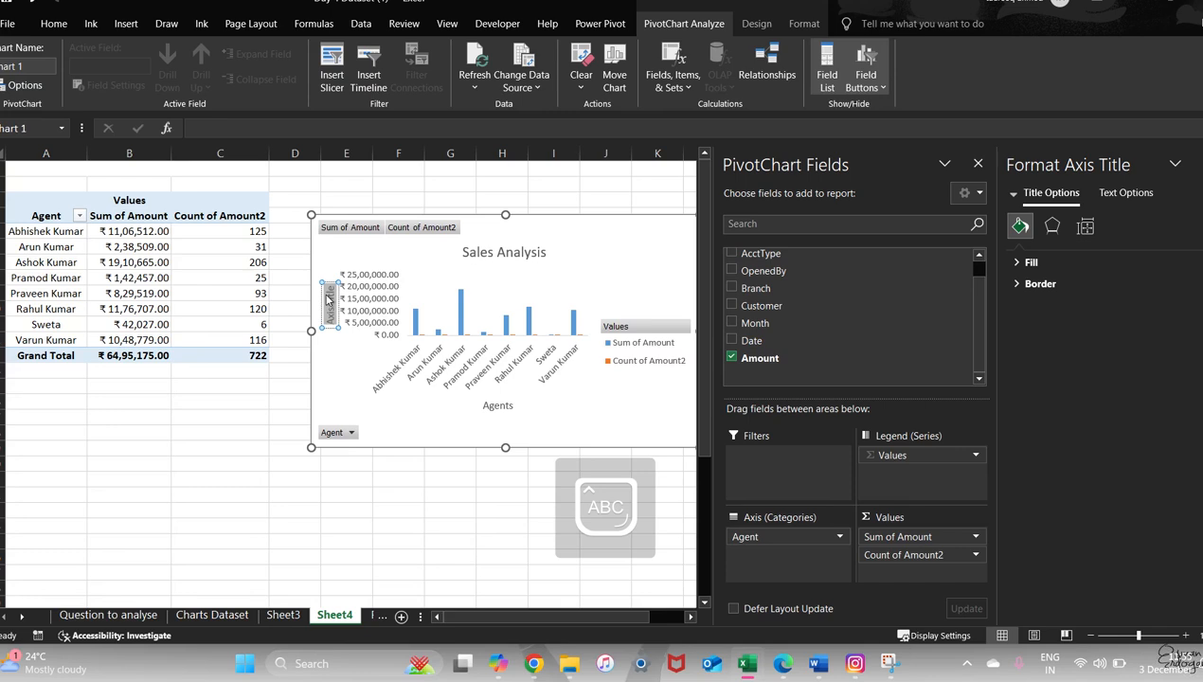
key(BackSpace)
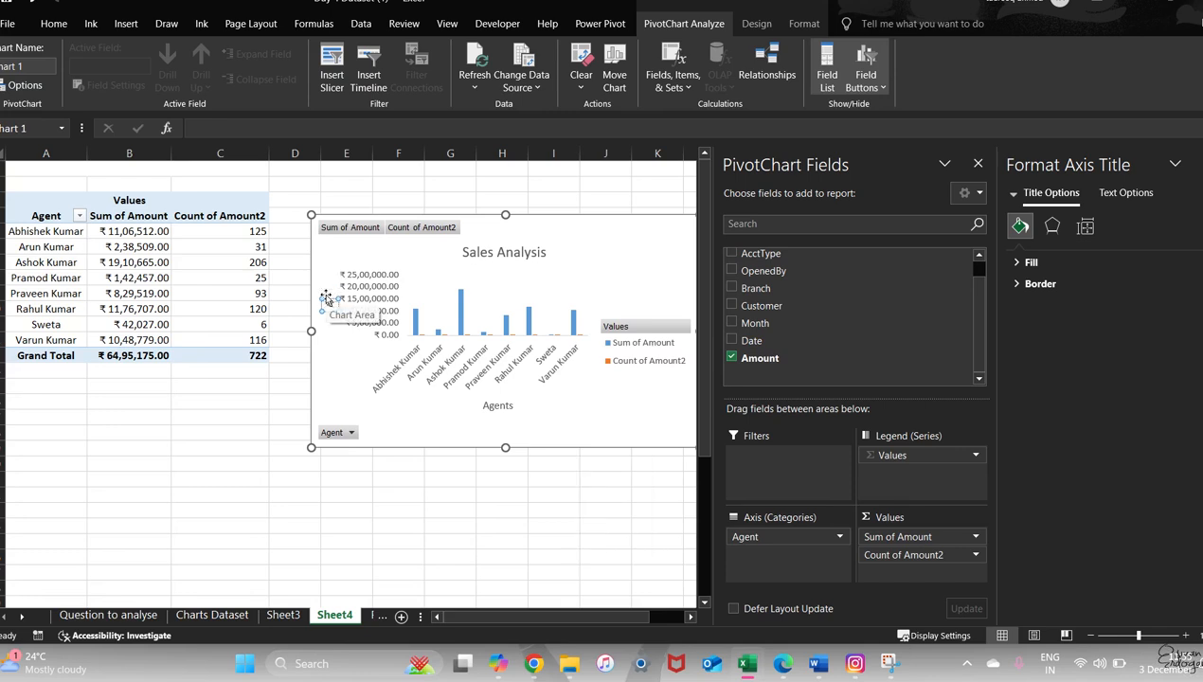
key(Caps_Lock)
key(Caps_Lock)
key(Caps_Lock)
text(Amo)
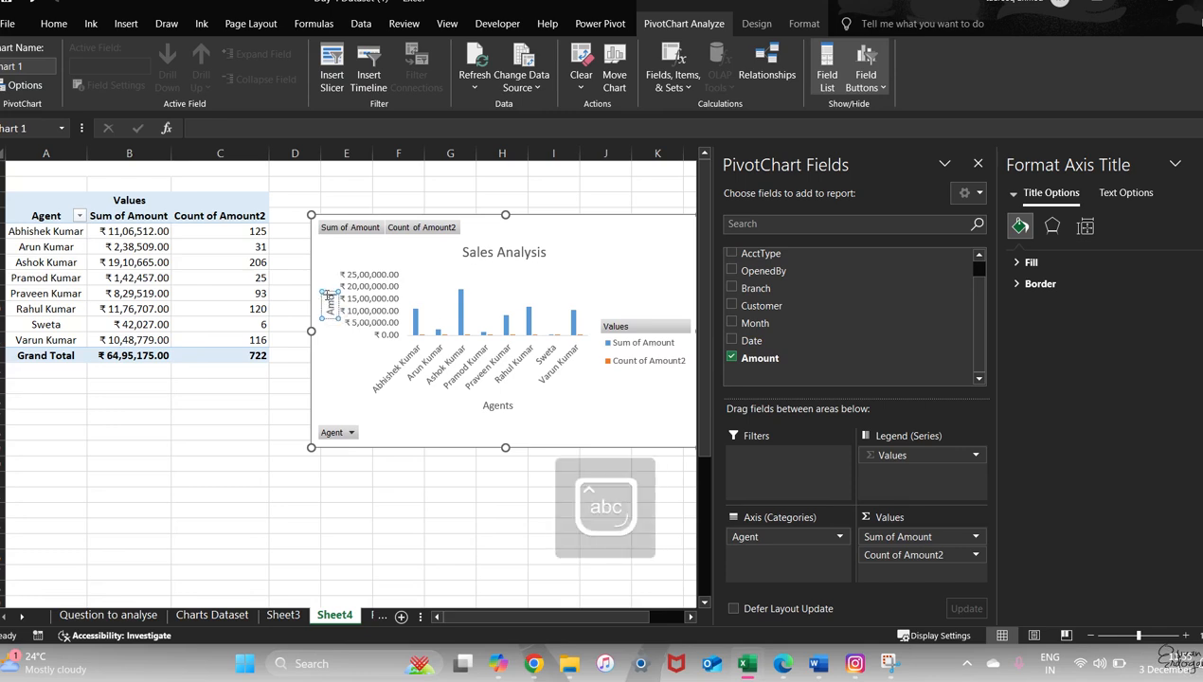
text(unt)
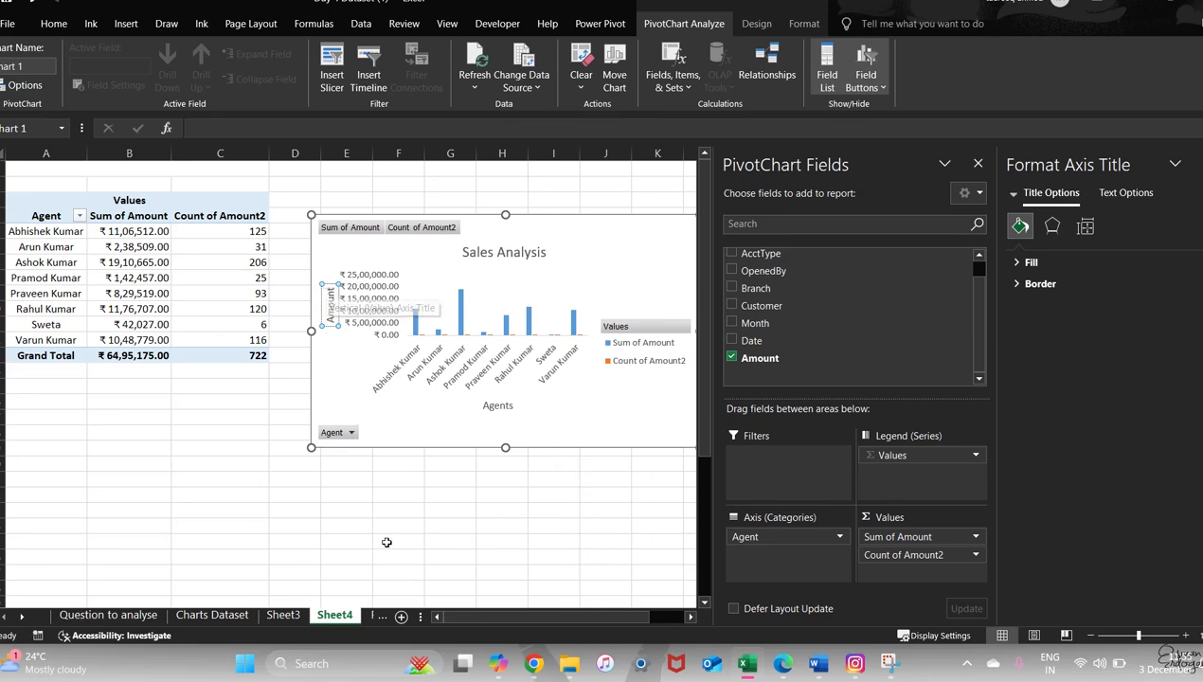
click(386, 542)
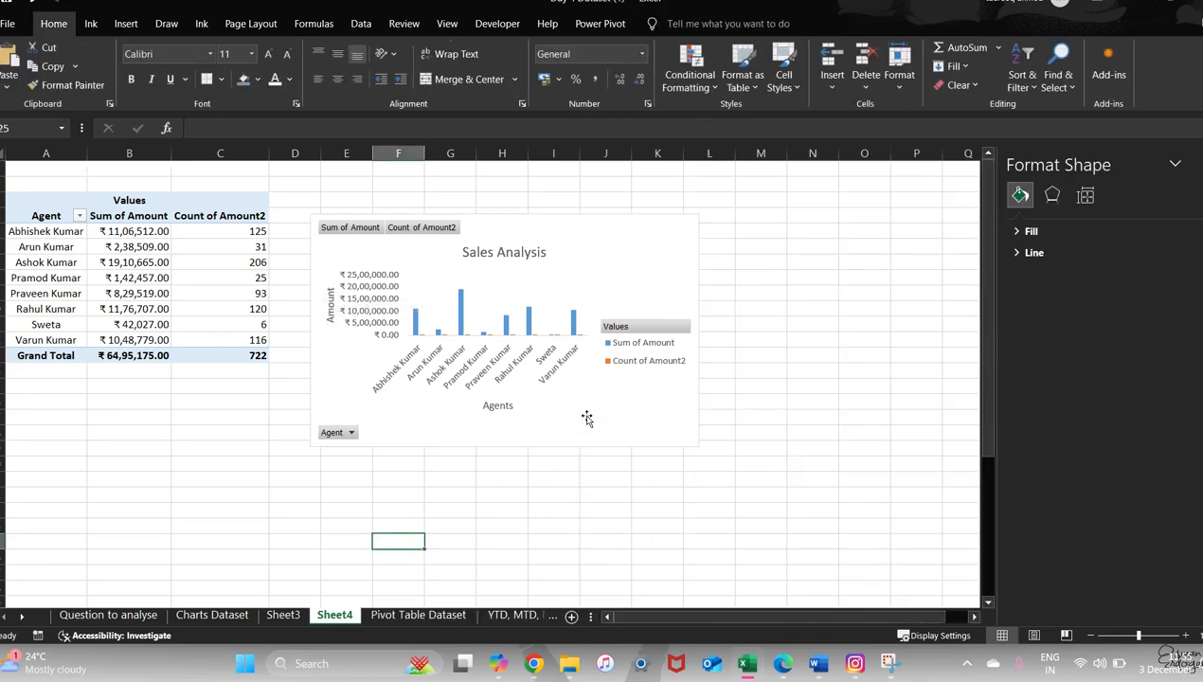
Step: Hide all field buttons on the Sales Analysis PivotChart and deselect the chart
click(434, 230)
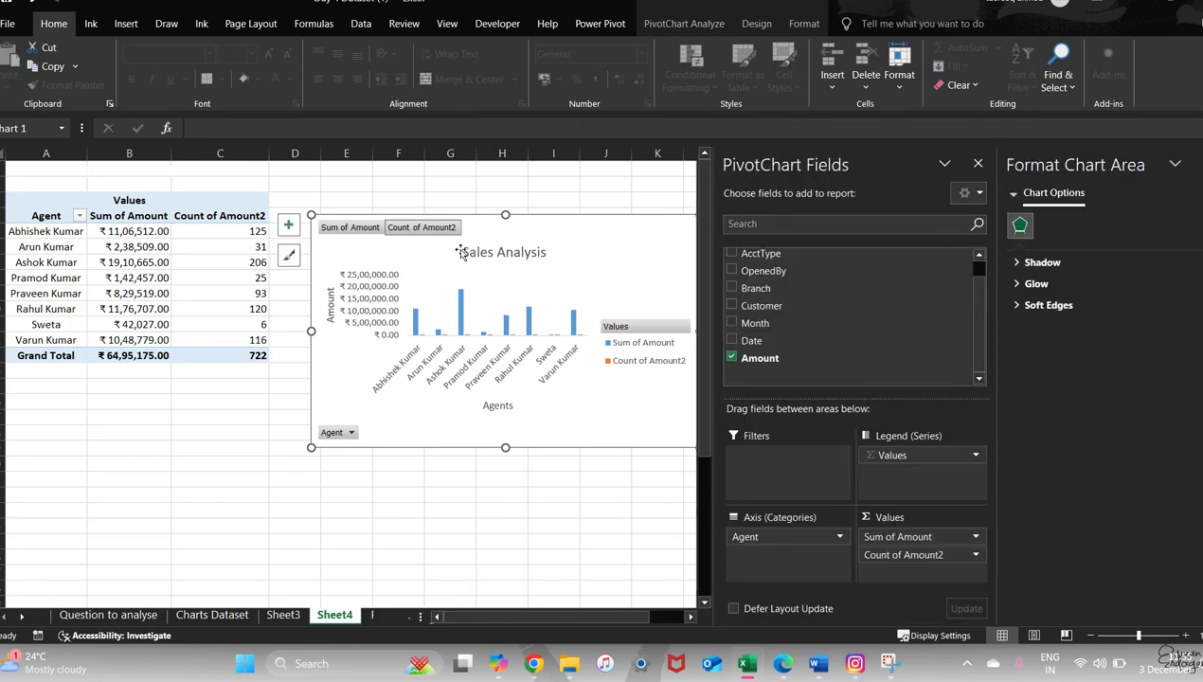
click(722, 23)
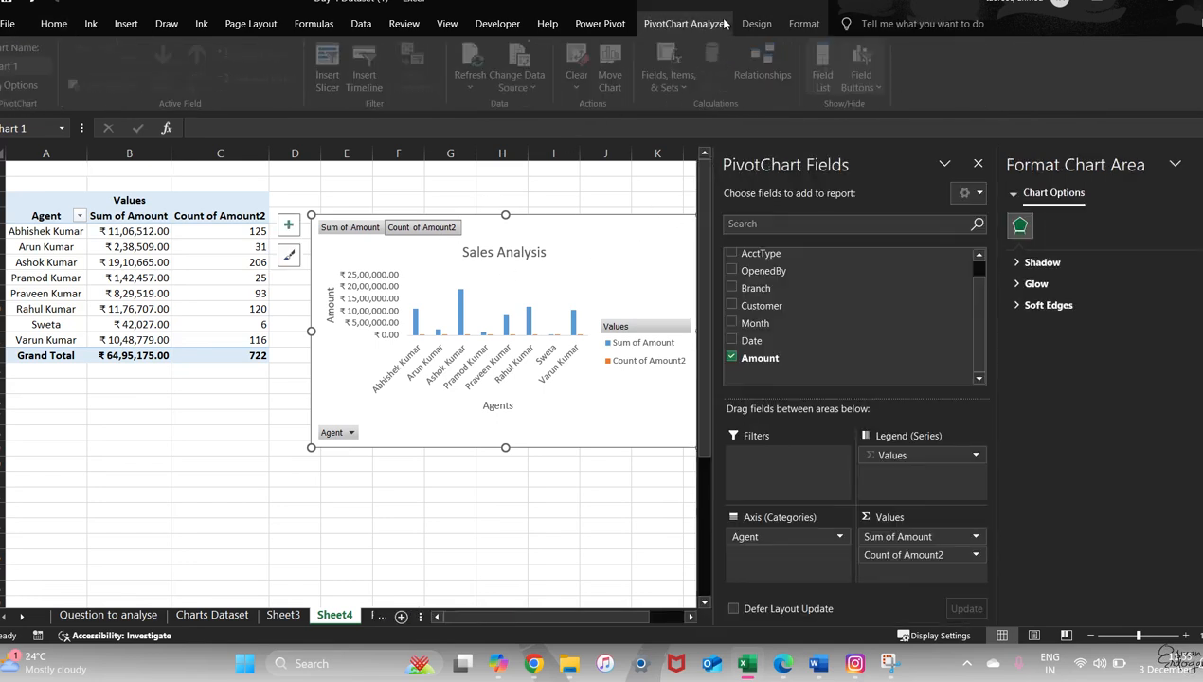
click(881, 88)
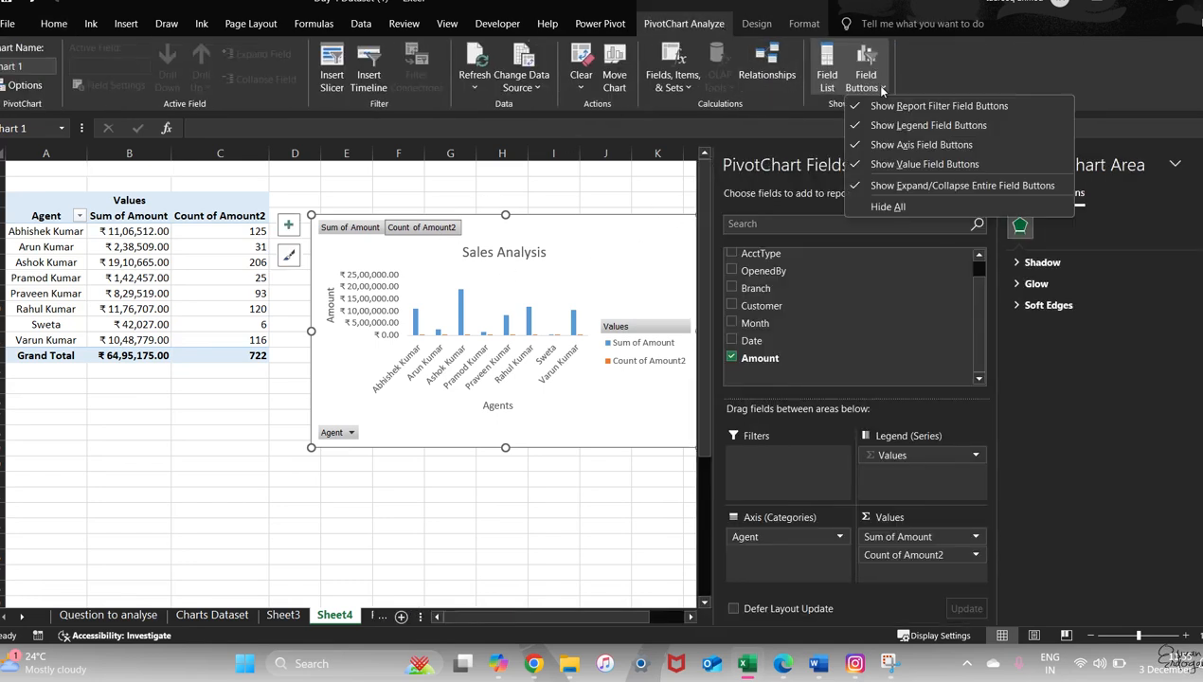
click(894, 206)
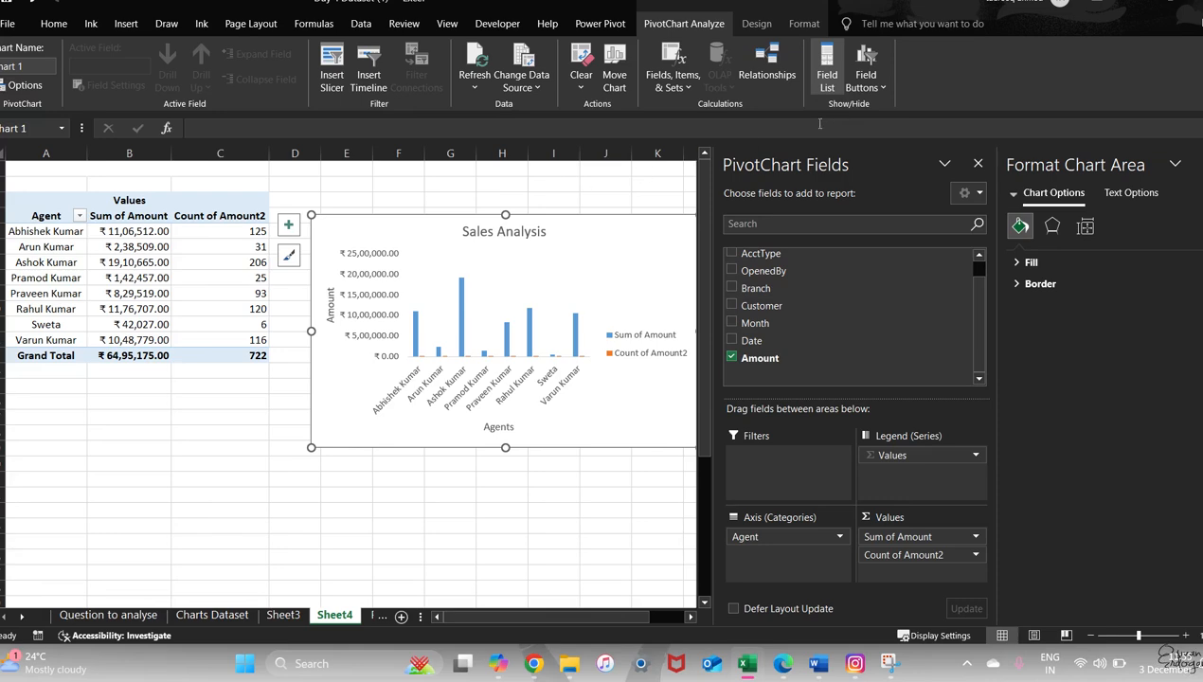
click(617, 180)
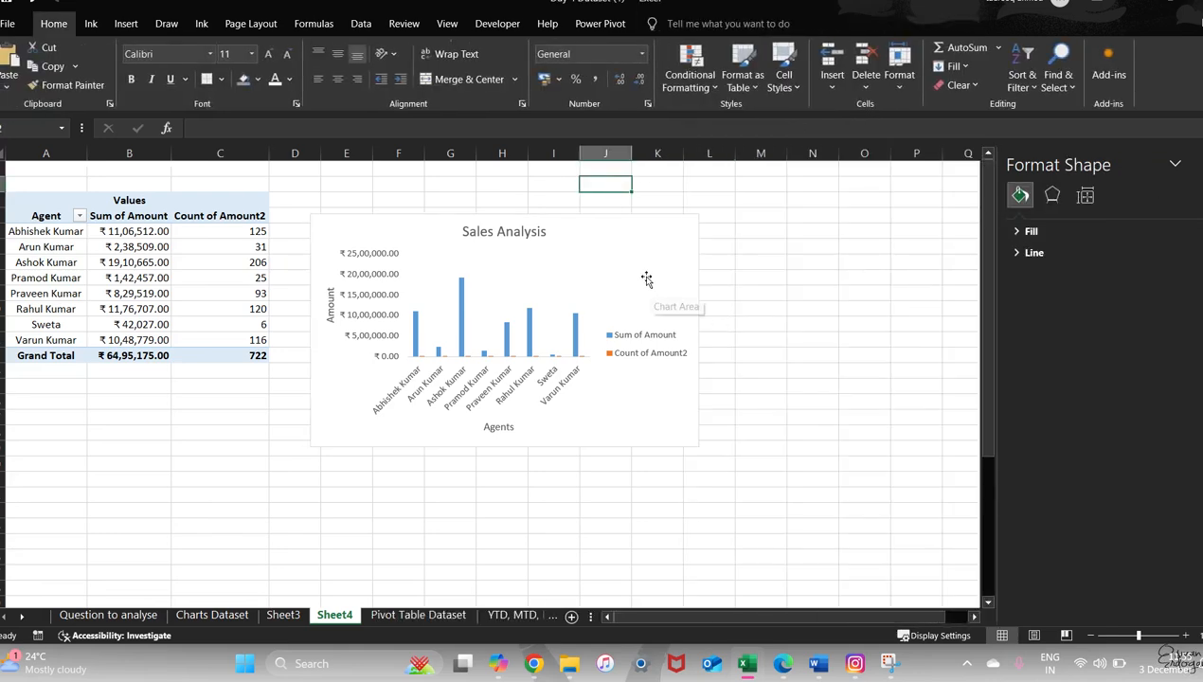
click(599, 286)
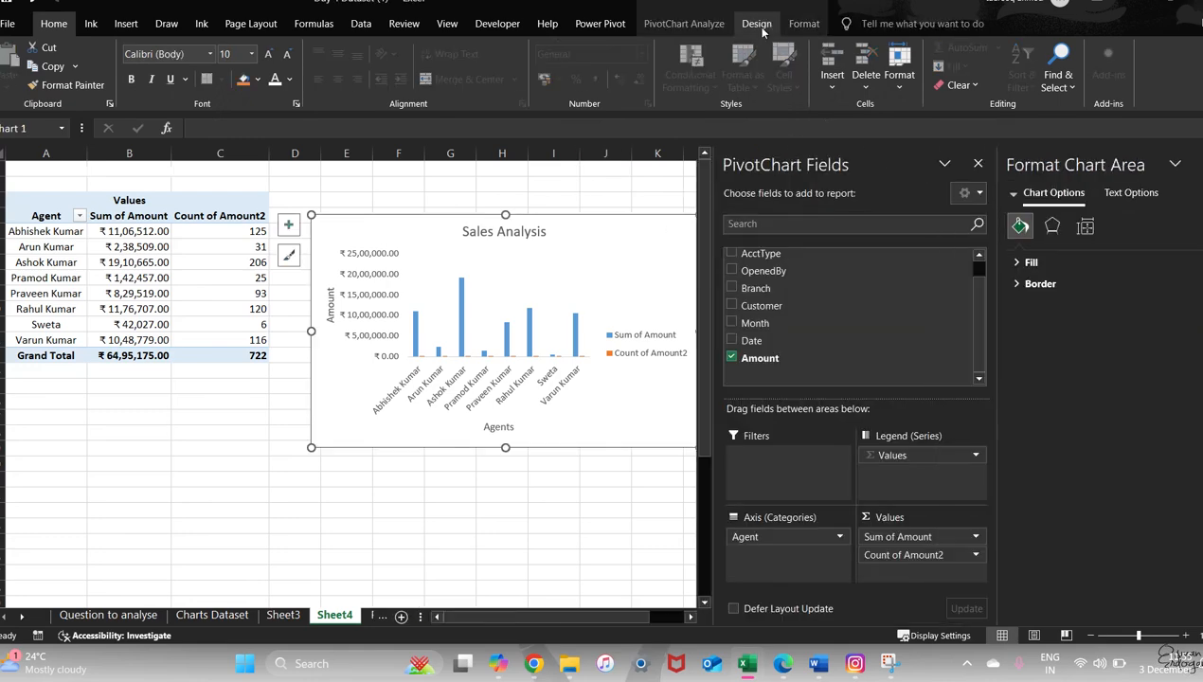
click(762, 26)
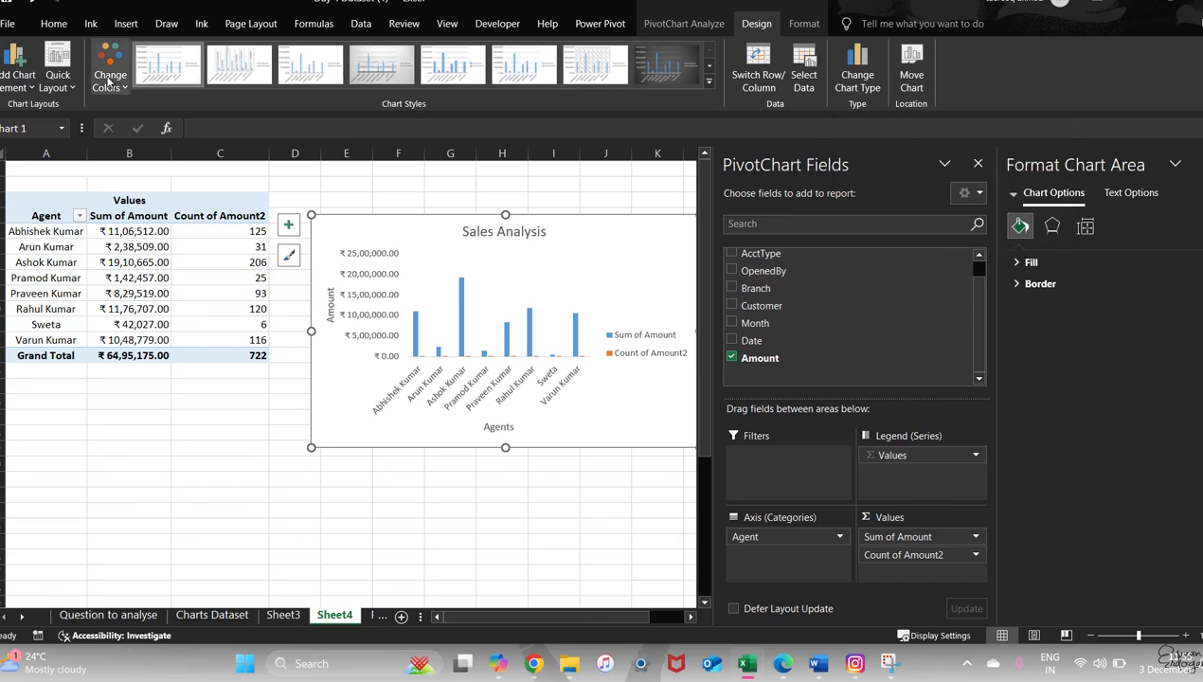
click(28, 86)
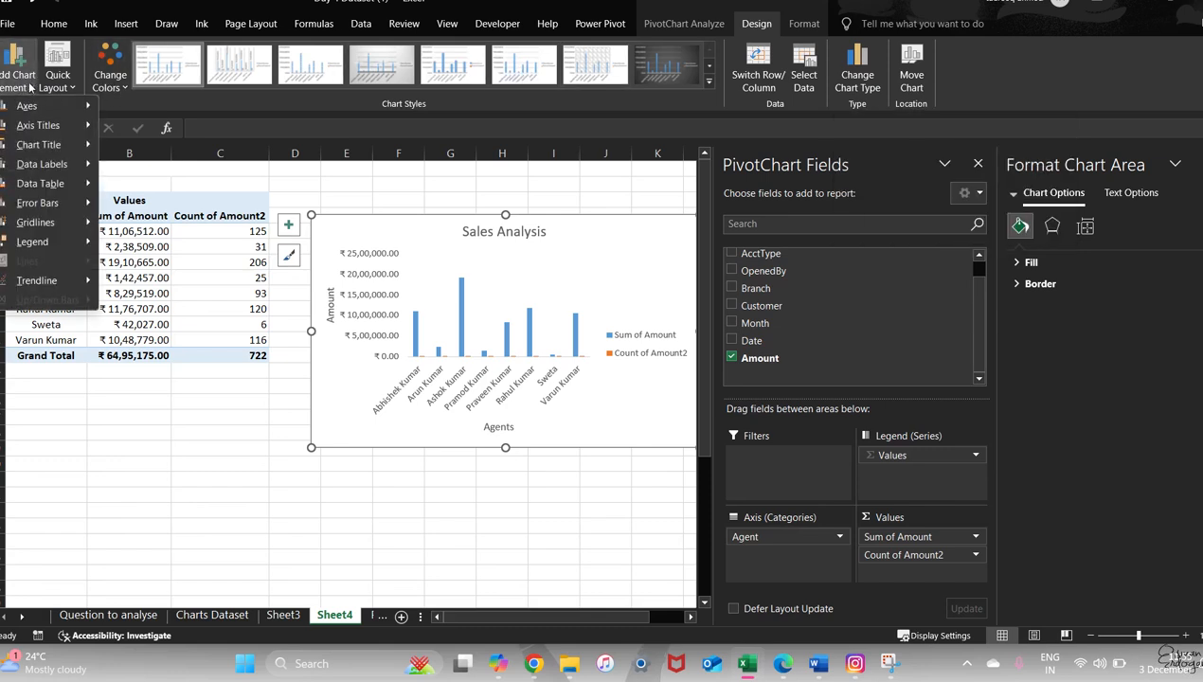
click(78, 86)
click(75, 86)
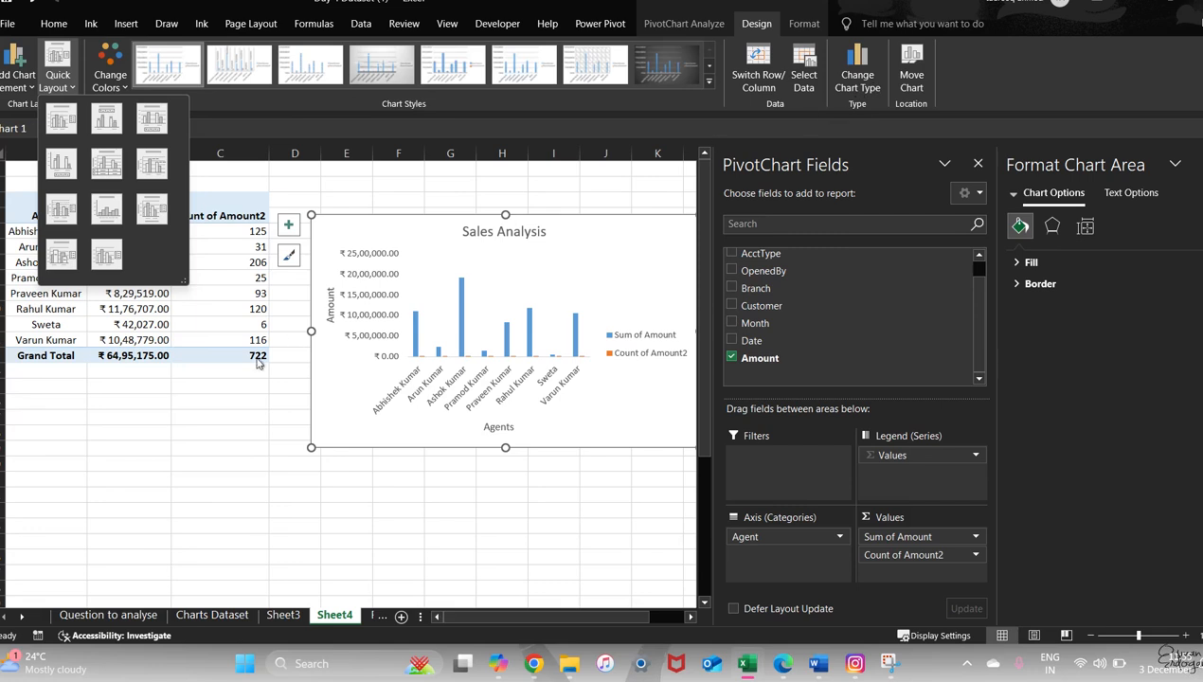
click(210, 416)
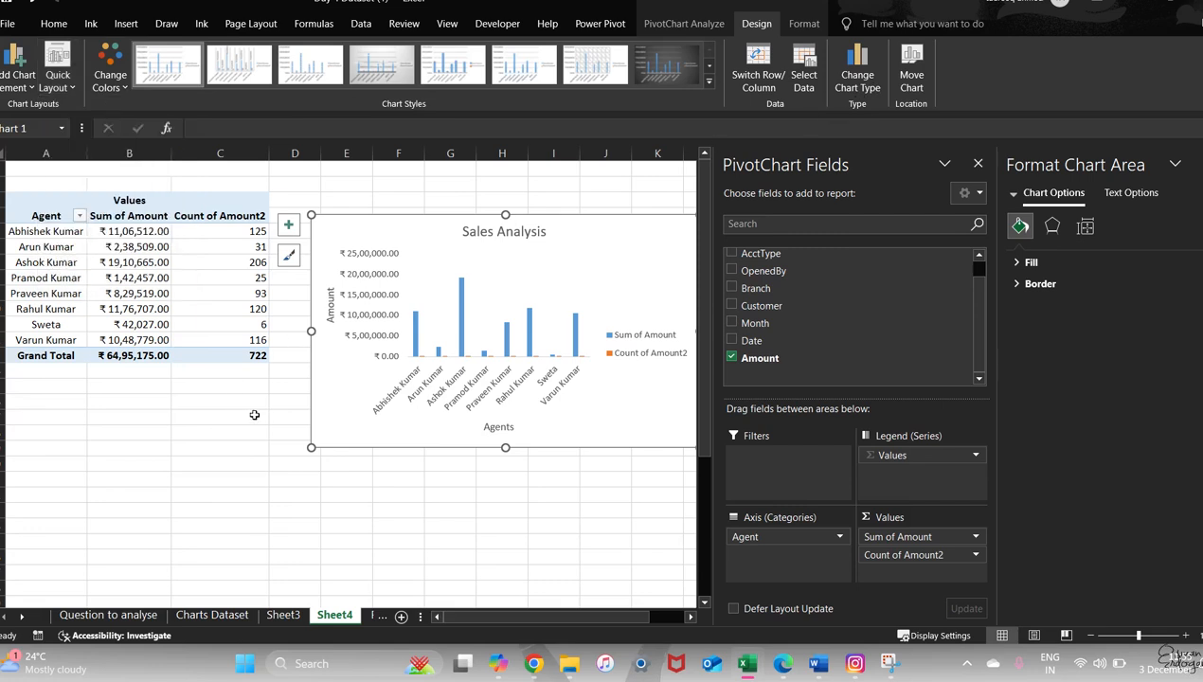
Step: Deselect the PivotChart and close the Format Shape pane
click(676, 184)
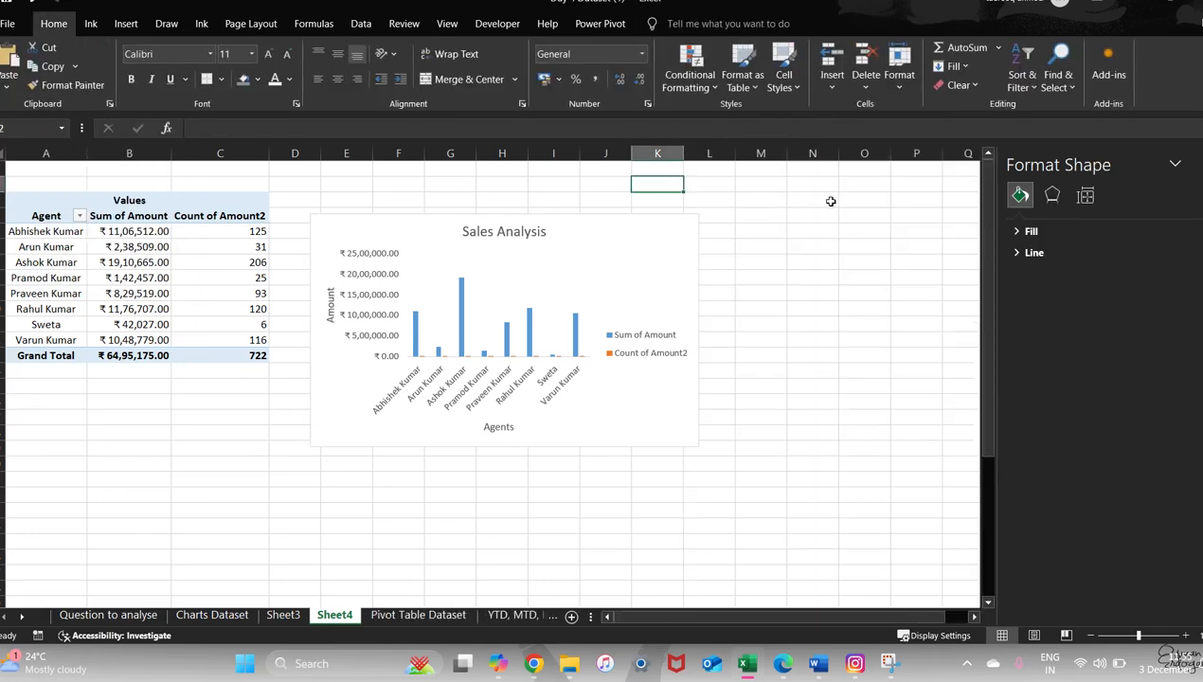
click(822, 199)
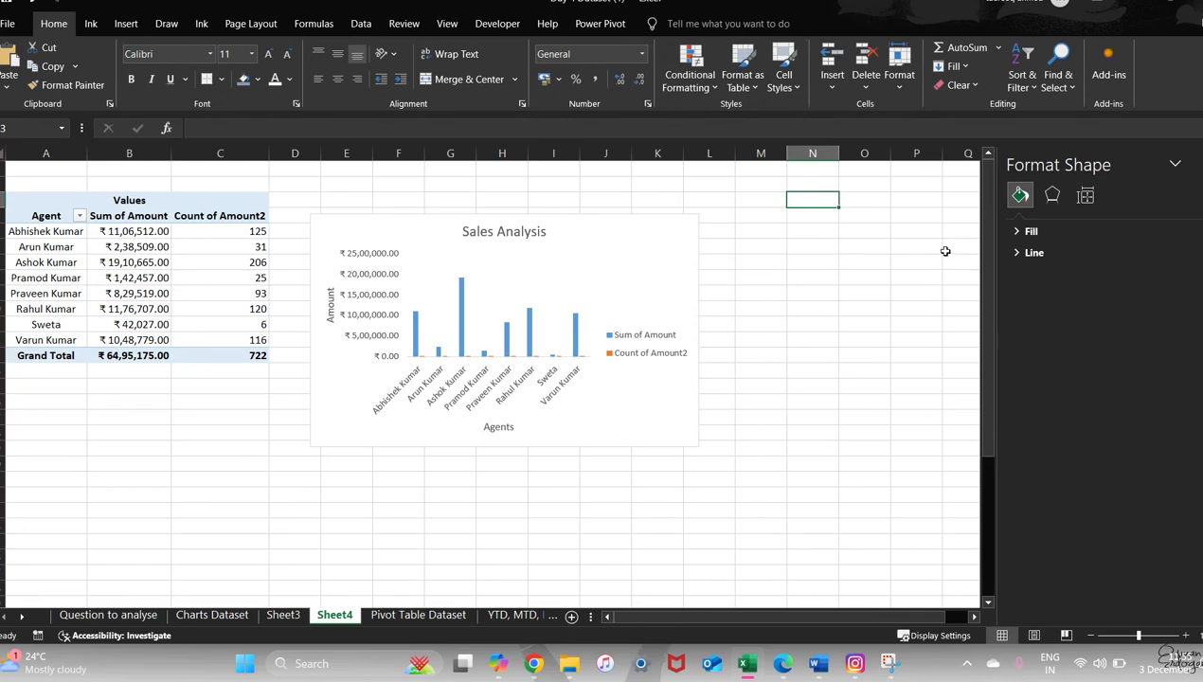
click(1195, 166)
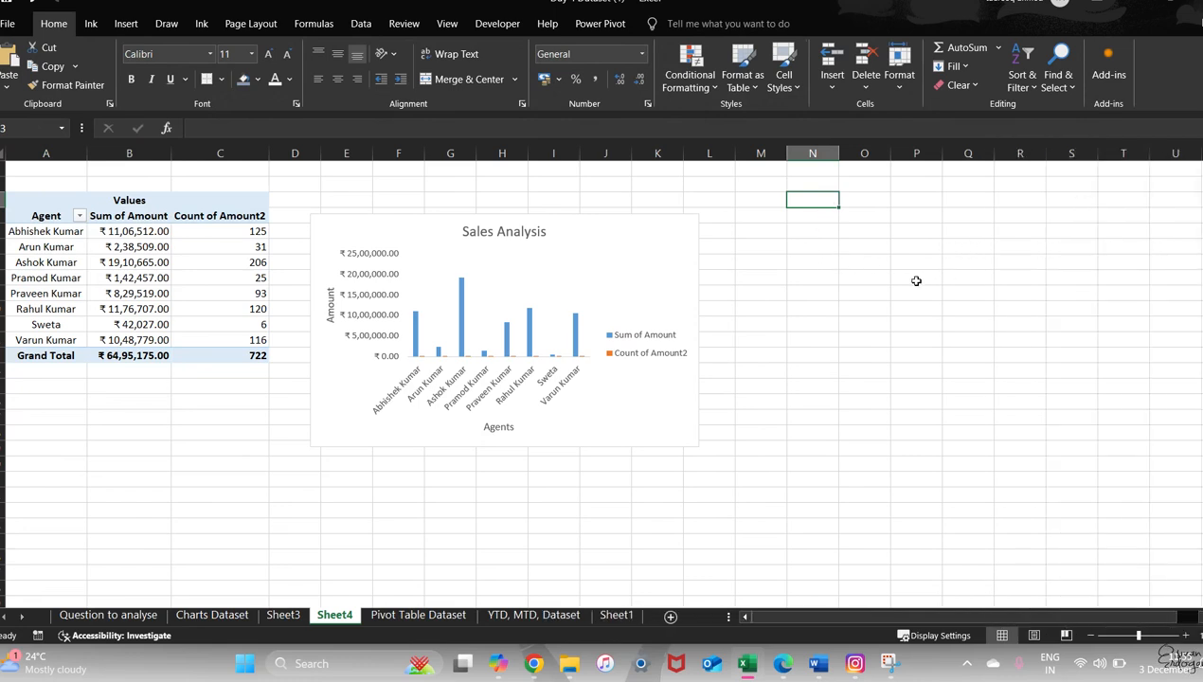
Step: Switch to the Google Meet call in Chrome to check the participant list and return to the Excel workbook
key(alt+Tab)
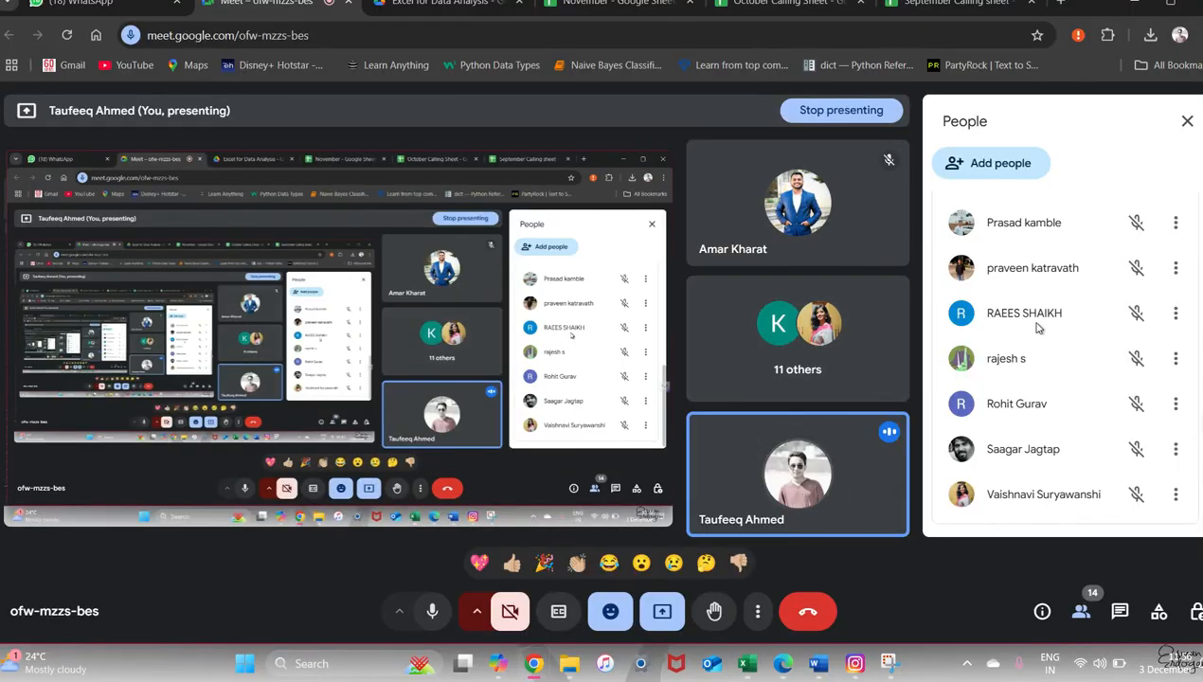
scroll(1036, 322, up, 5)
key(alt+Tab)
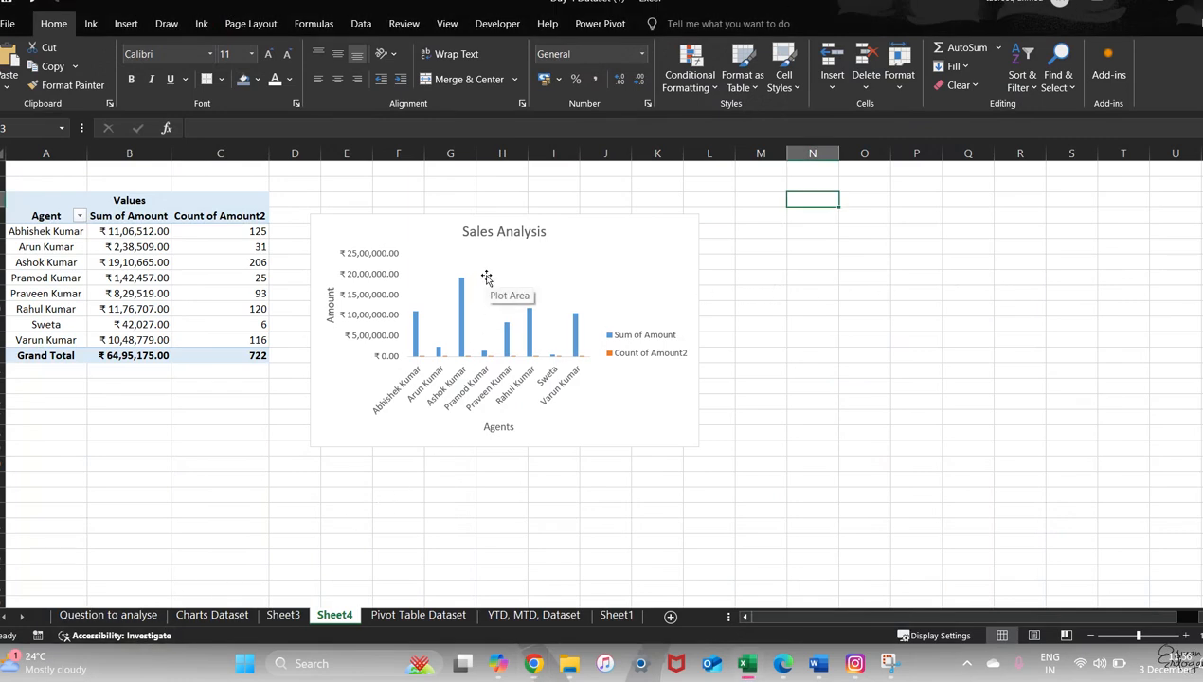
Step: Show the PivotChart's field buttons again, hide them all once more and deselect the chart
click(445, 257)
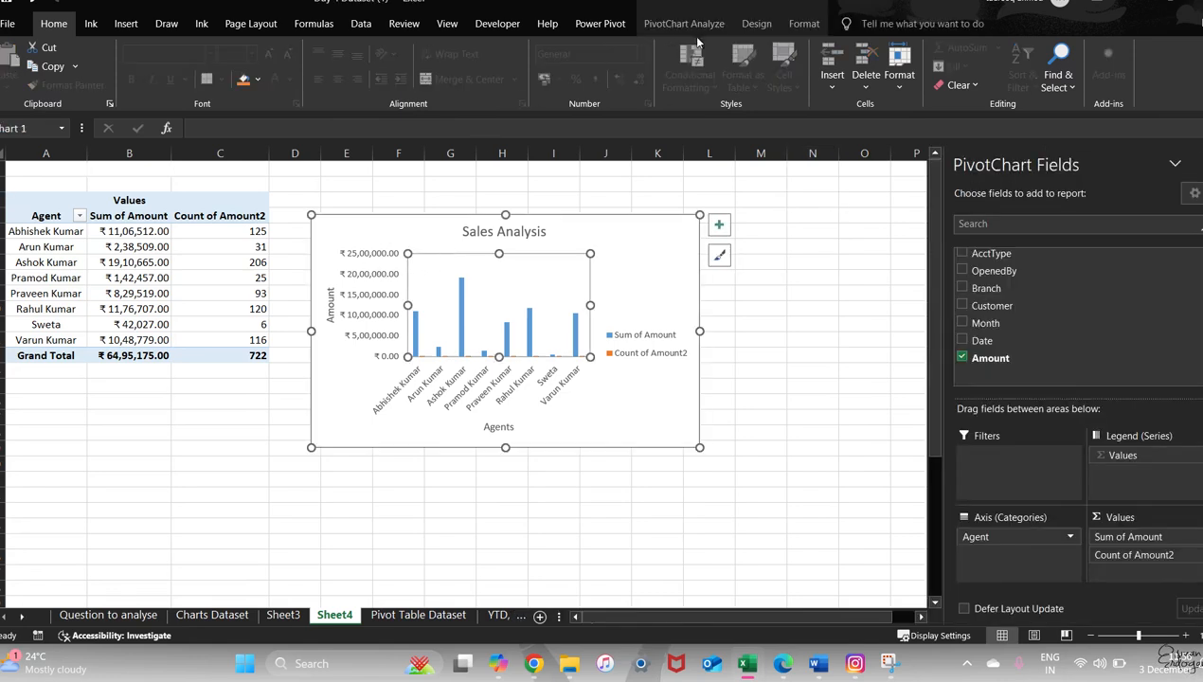
click(714, 25)
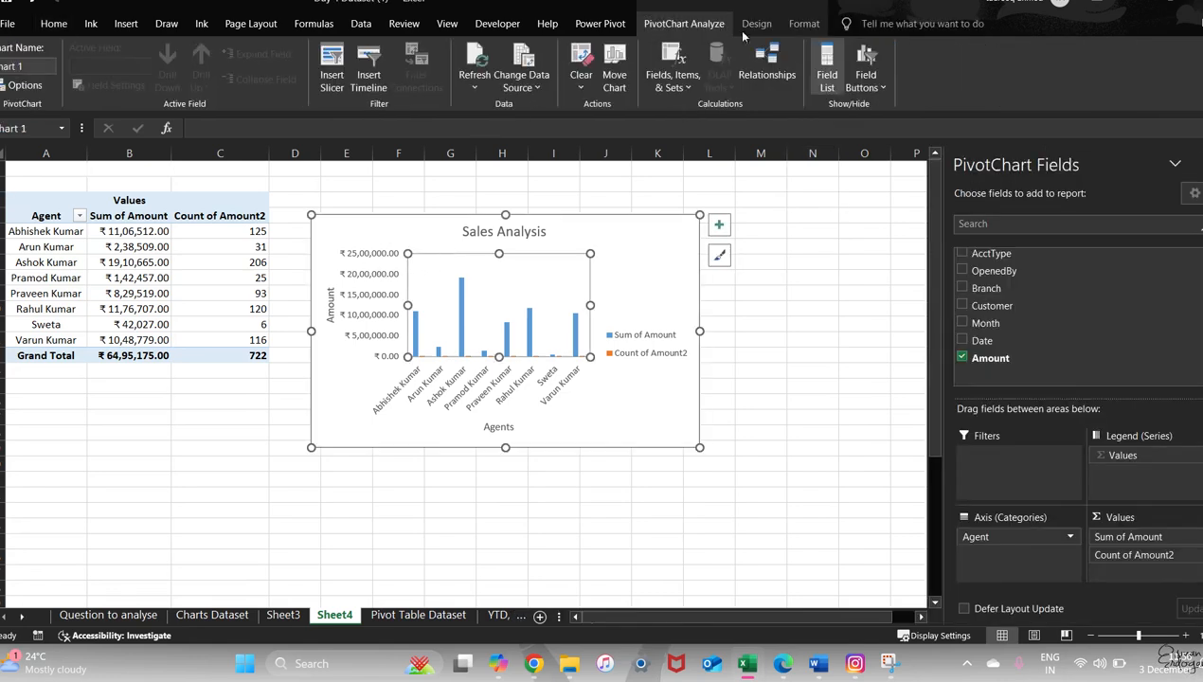
click(881, 85)
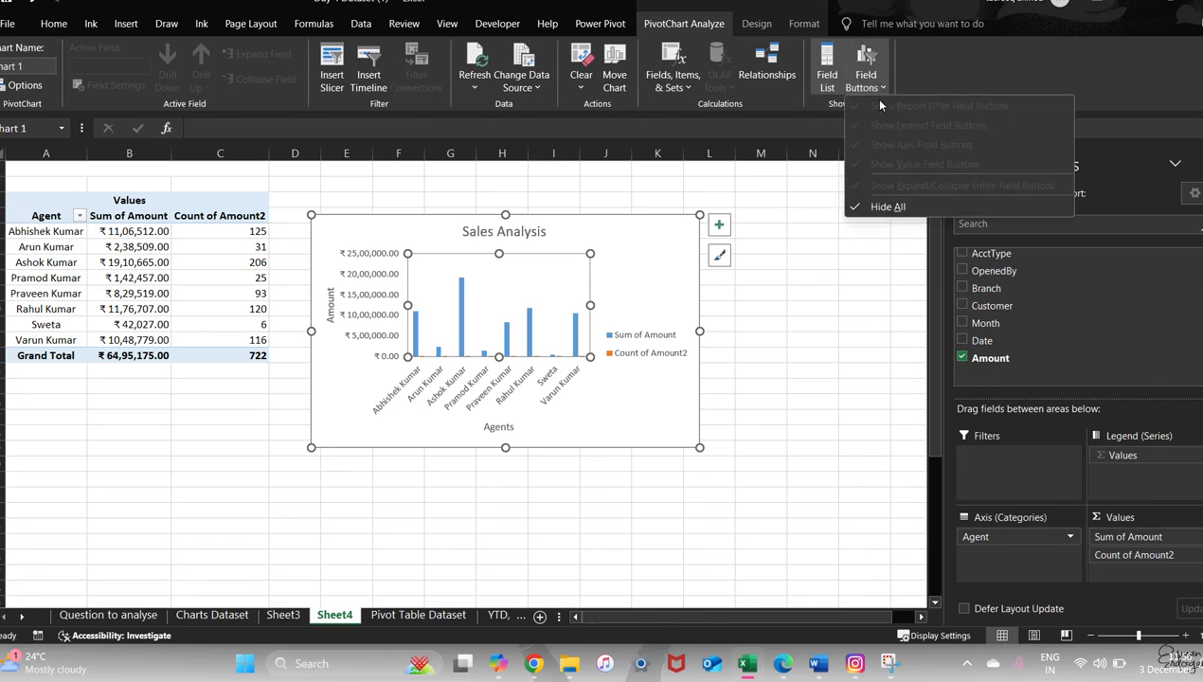
click(887, 208)
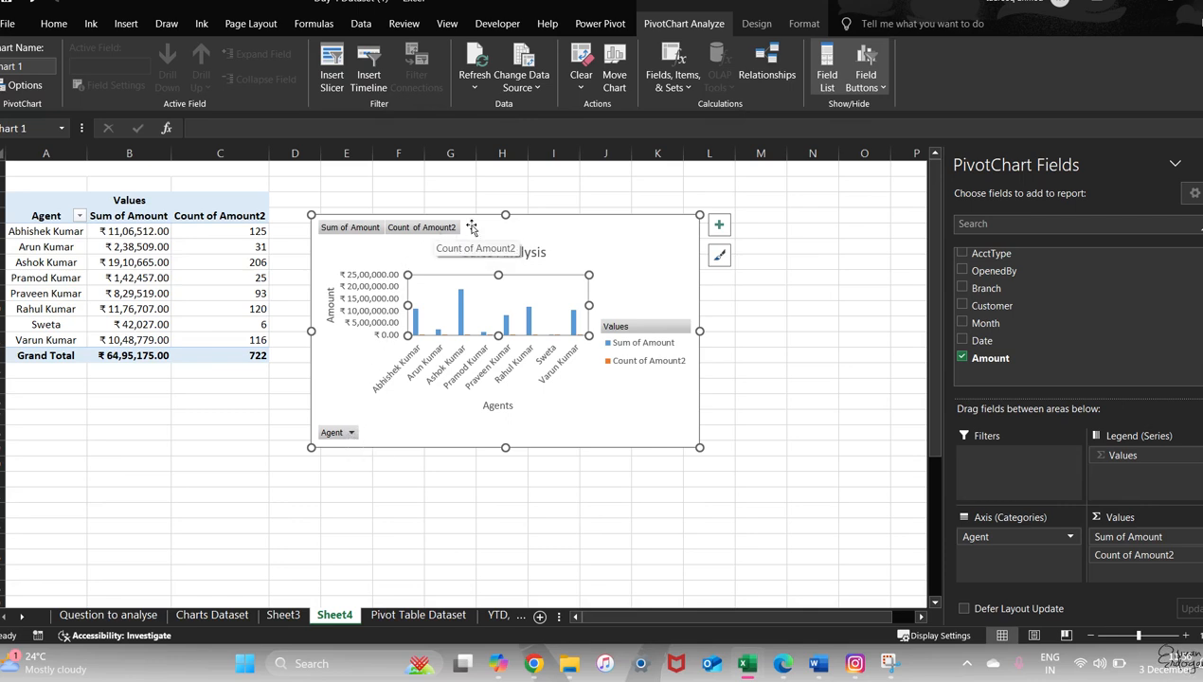
click(867, 80)
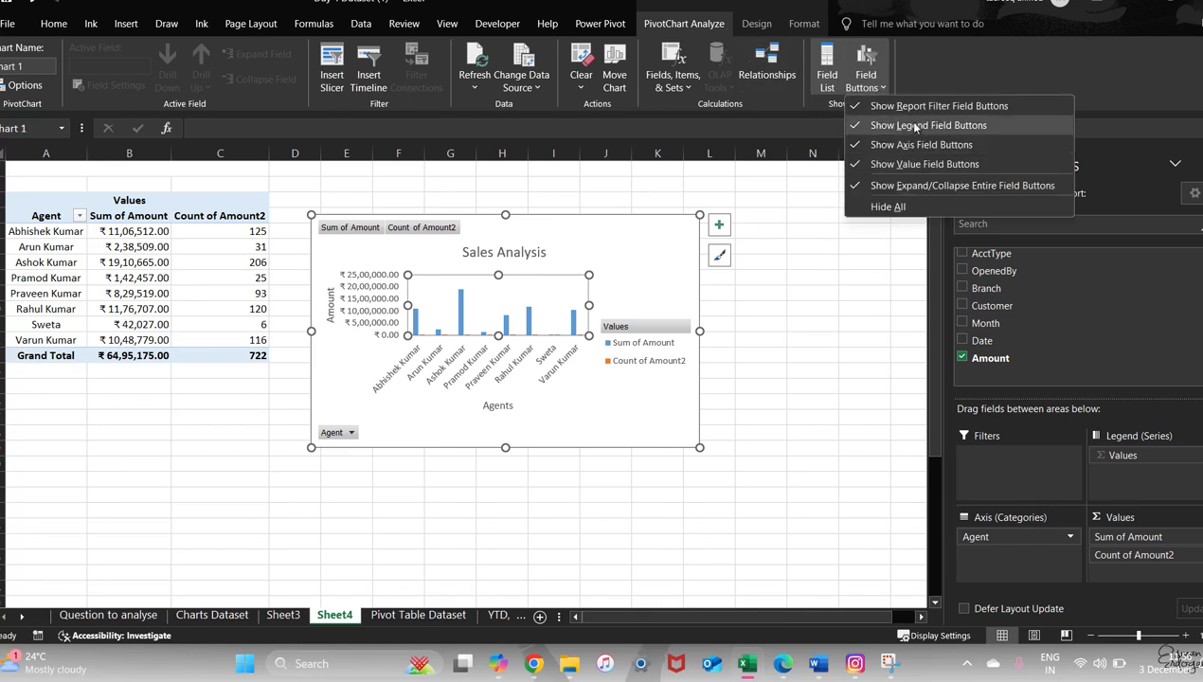
click(881, 208)
click(823, 275)
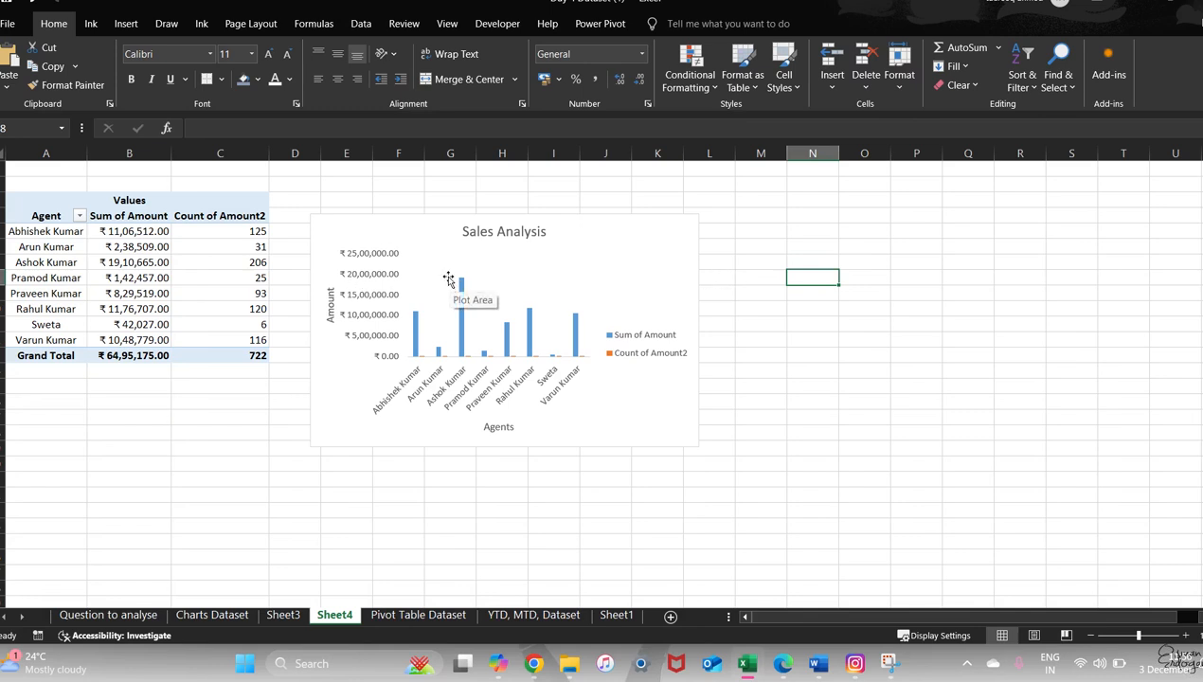
Step: Open the Question to analyse sheet and read question 3 about accounts of each type opened per sales person
click(142, 616)
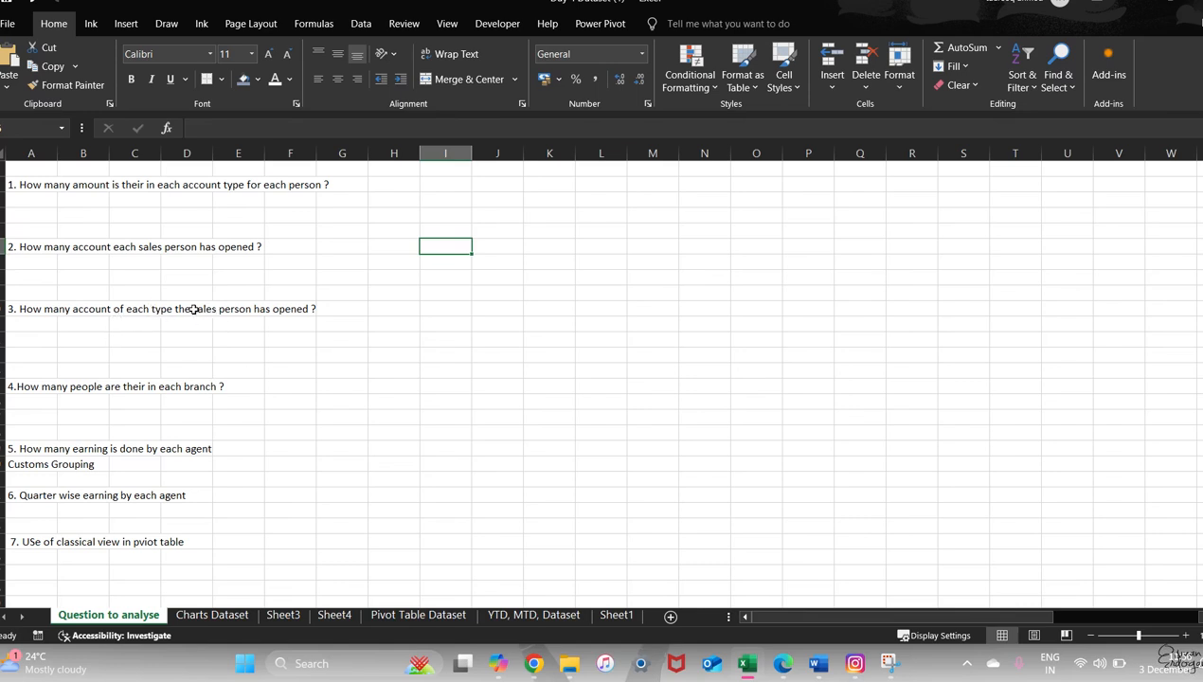
click(395, 303)
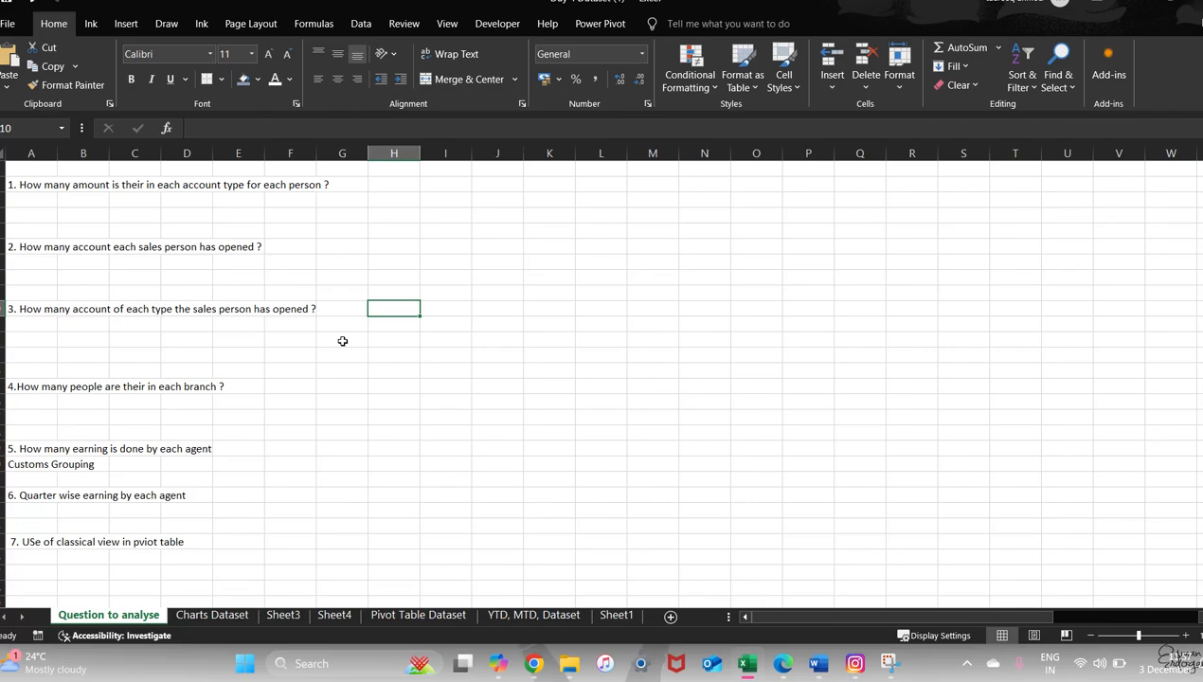
Step: Switch to the Google Meet call in Chrome, look through the participant list and return to the Excel workbook
key(alt+Tab)
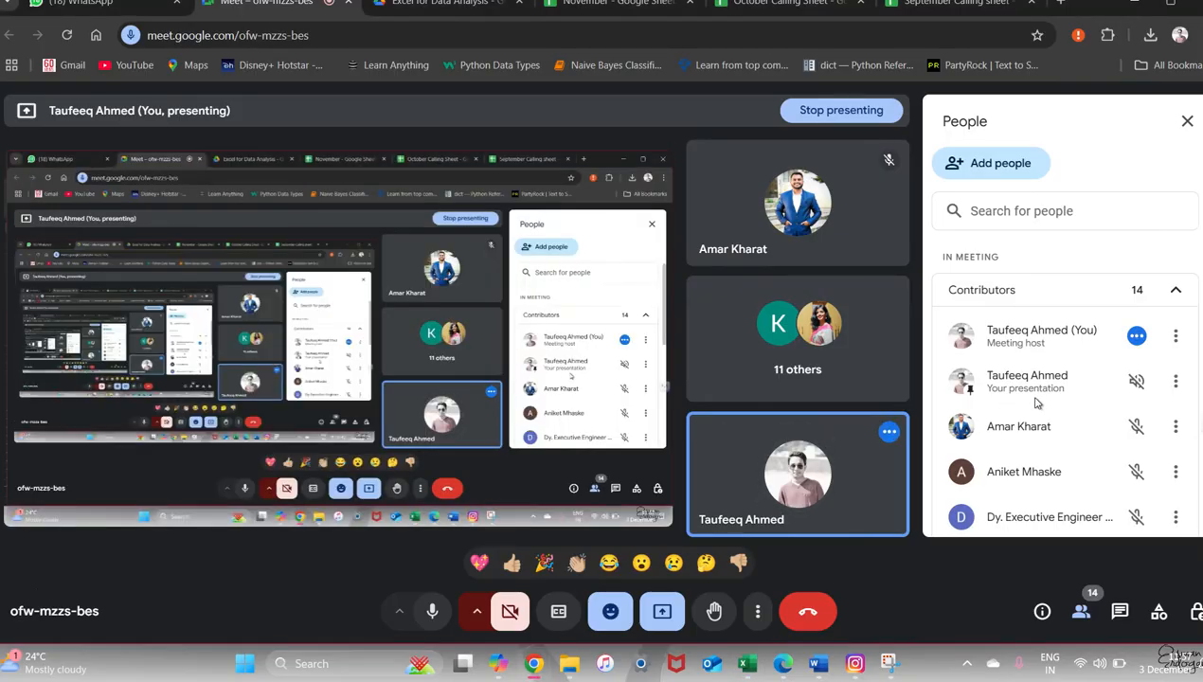
scroll(957, 402, down, 3)
scroll(1035, 402, up, 1)
scroll(1036, 403, up, 3)
scroll(1035, 403, down, 5)
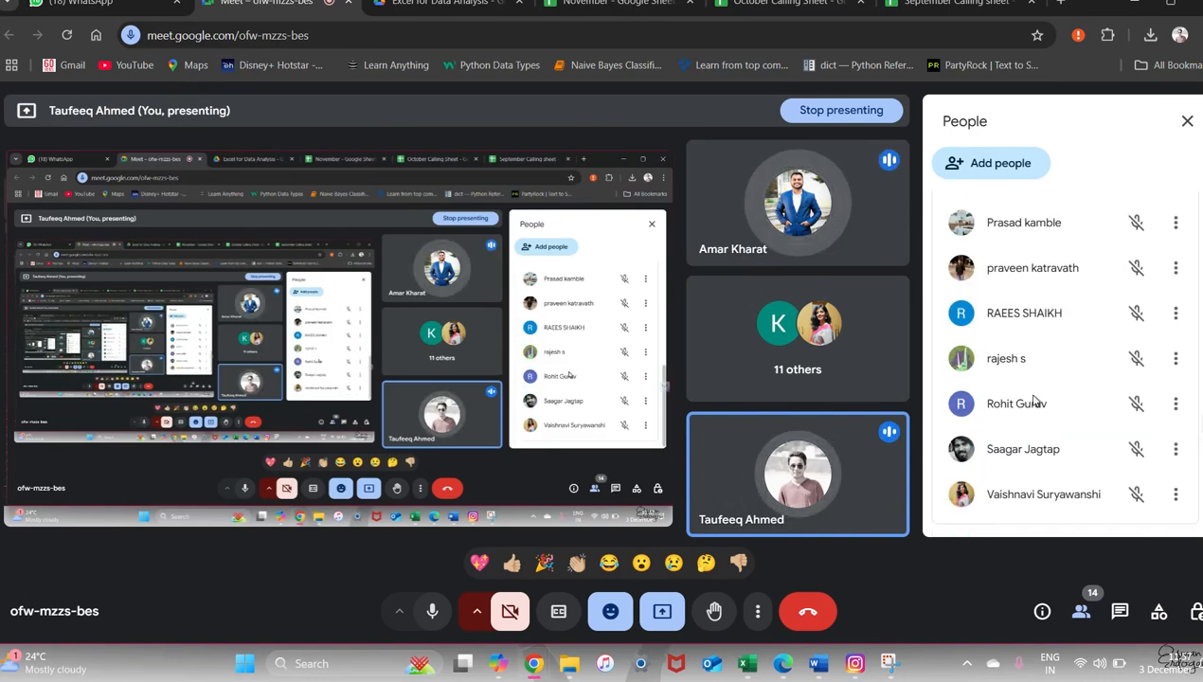
scroll(1036, 403, up, 5)
scroll(1035, 401, down, 5)
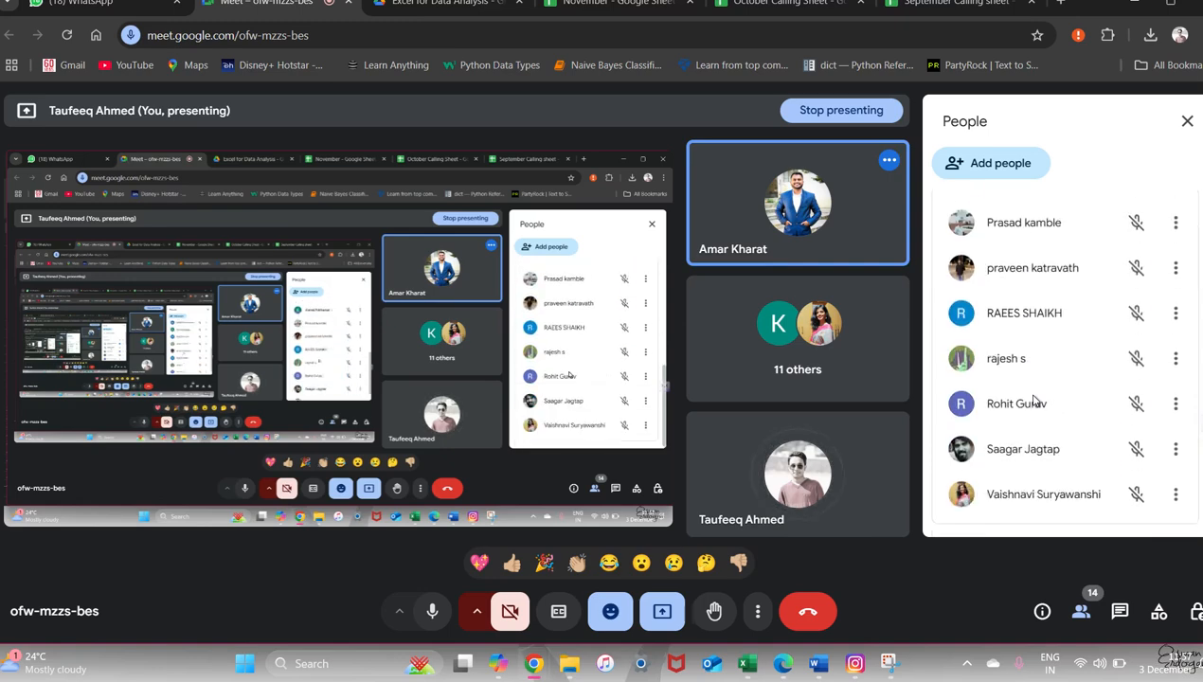
scroll(1035, 401, up, 5)
scroll(1035, 400, down, 3)
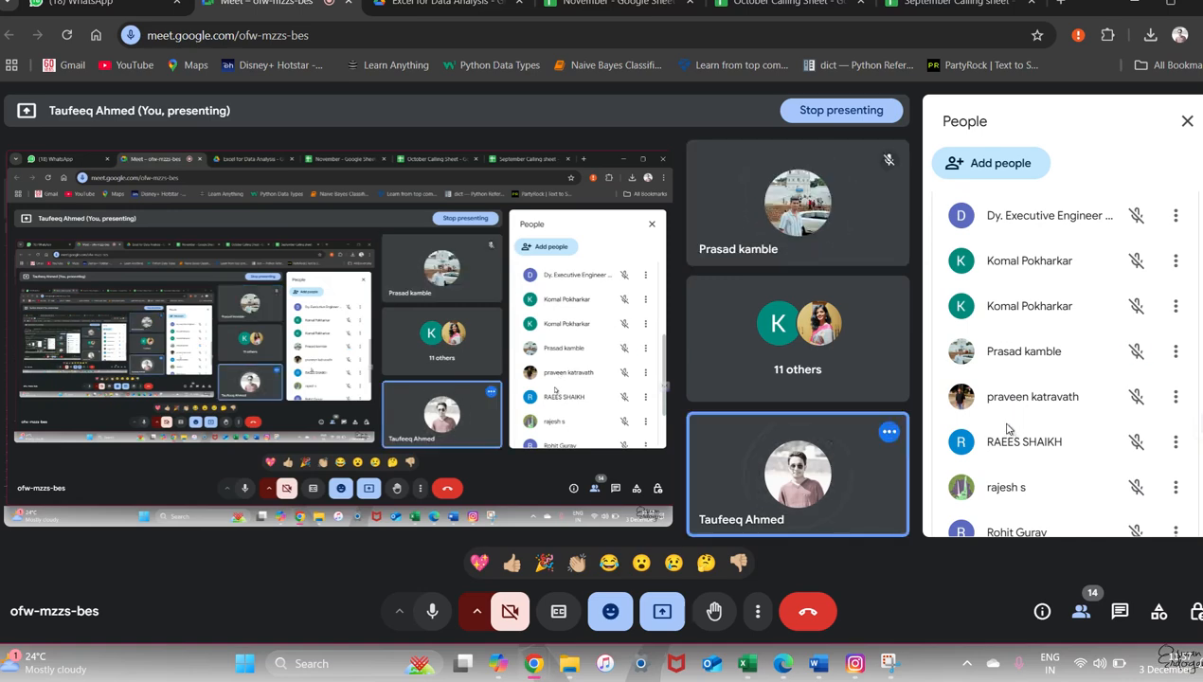
scroll(1009, 426, up, 3)
scroll(1010, 428, down, 5)
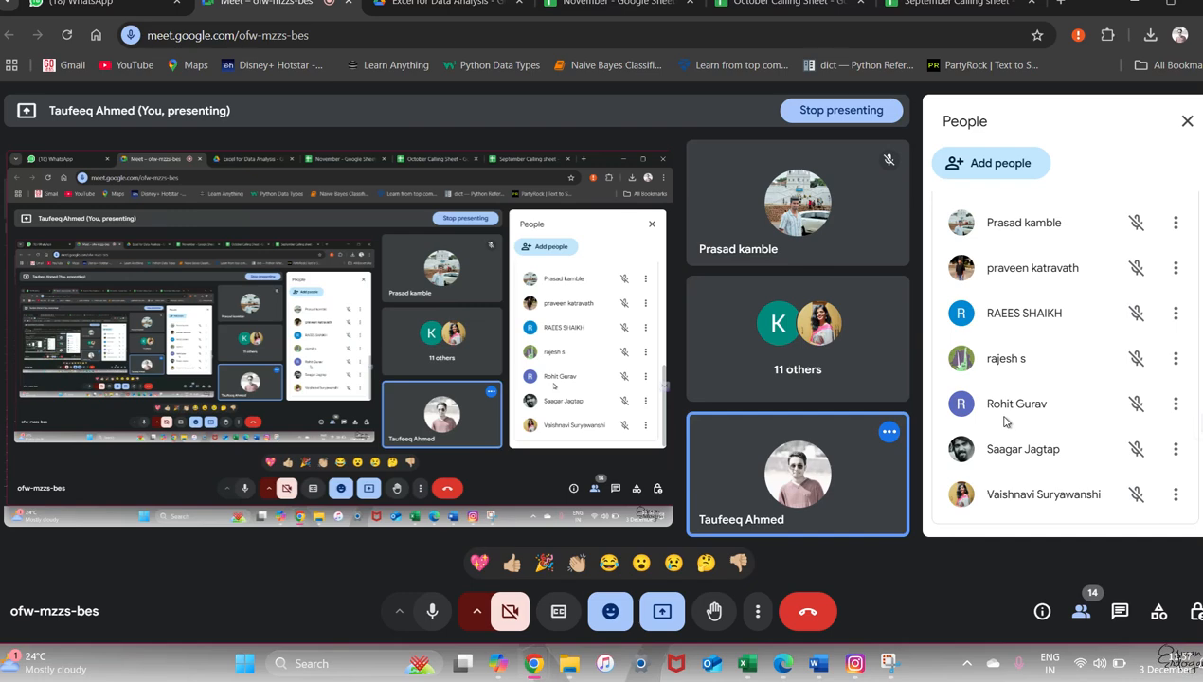
scroll(1006, 421, up, 5)
scroll(1006, 423, down, 4)
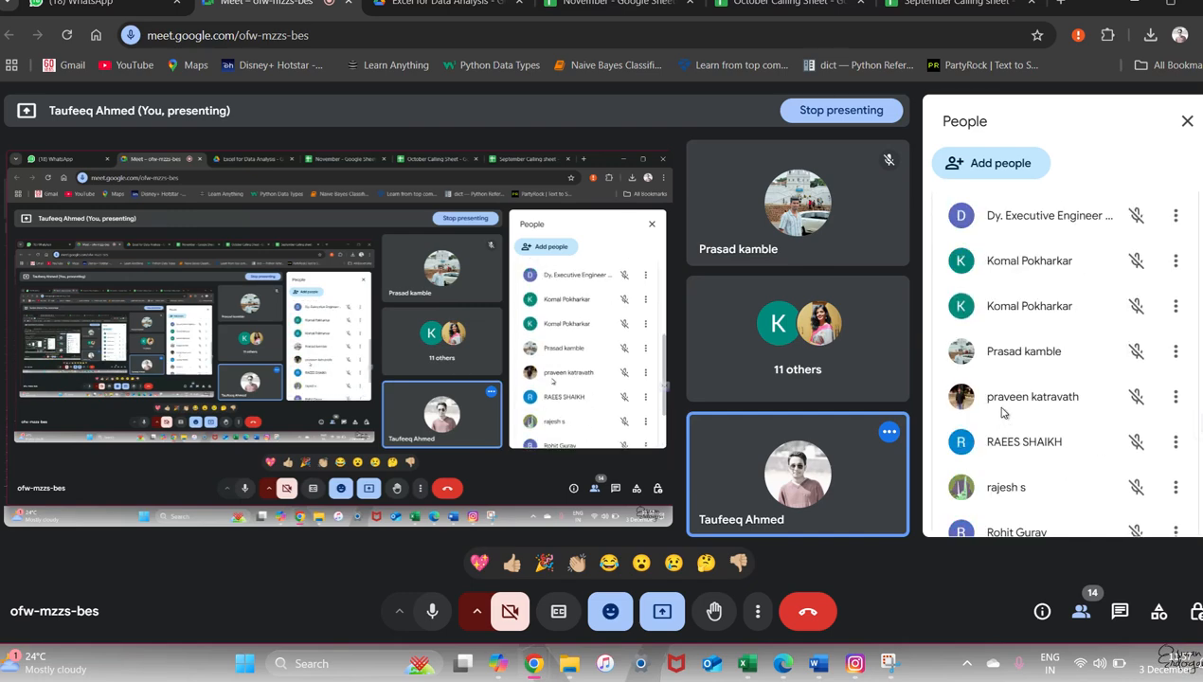
scroll(1004, 417, up, 4)
scroll(1002, 412, down, 10)
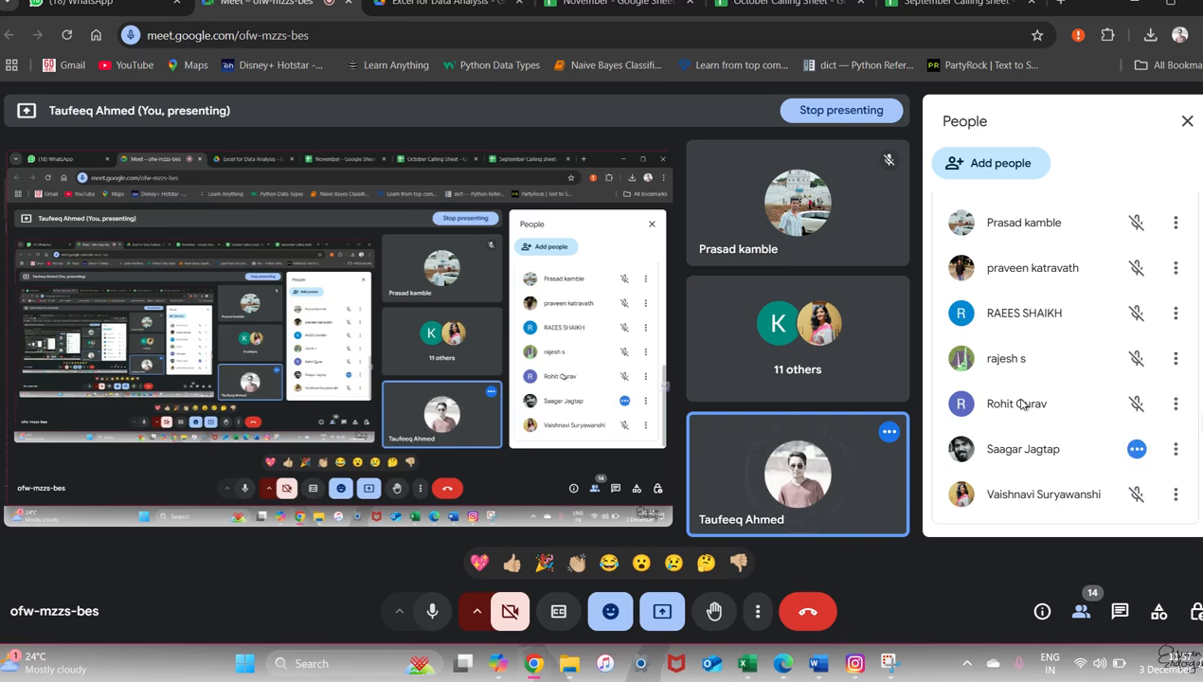
key(alt+Tab)
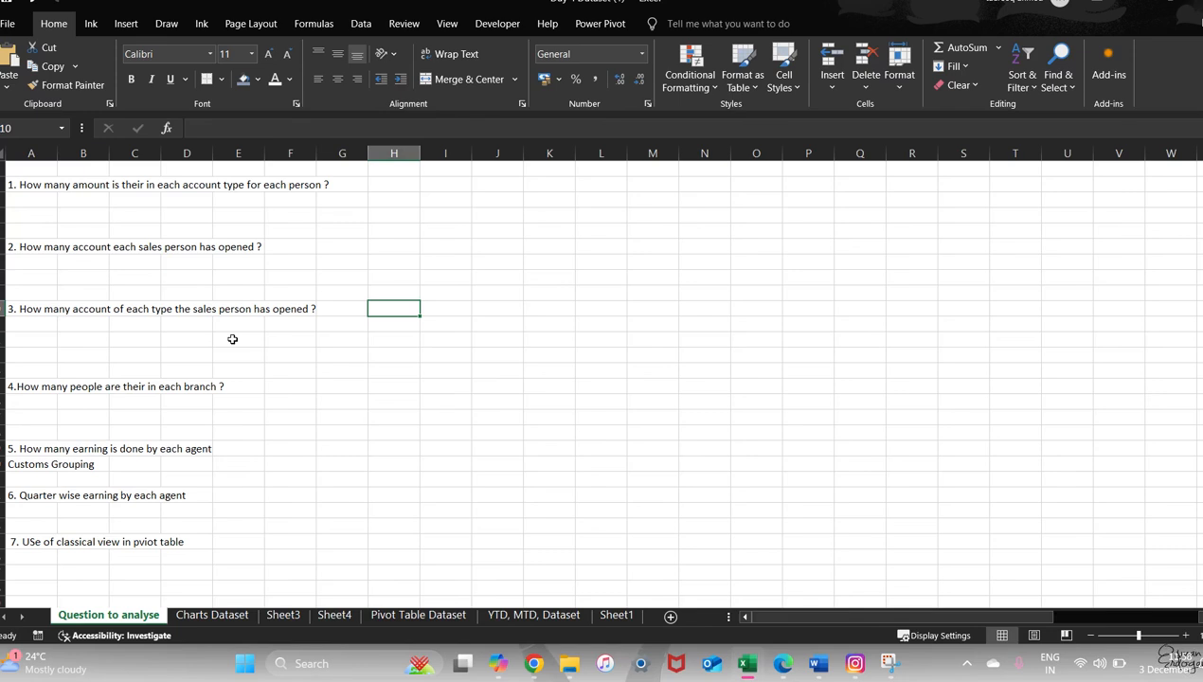
Step: Open the Pivot Table Dataset sheet
key(Caps_Lock)
click(408, 341)
click(396, 306)
click(403, 615)
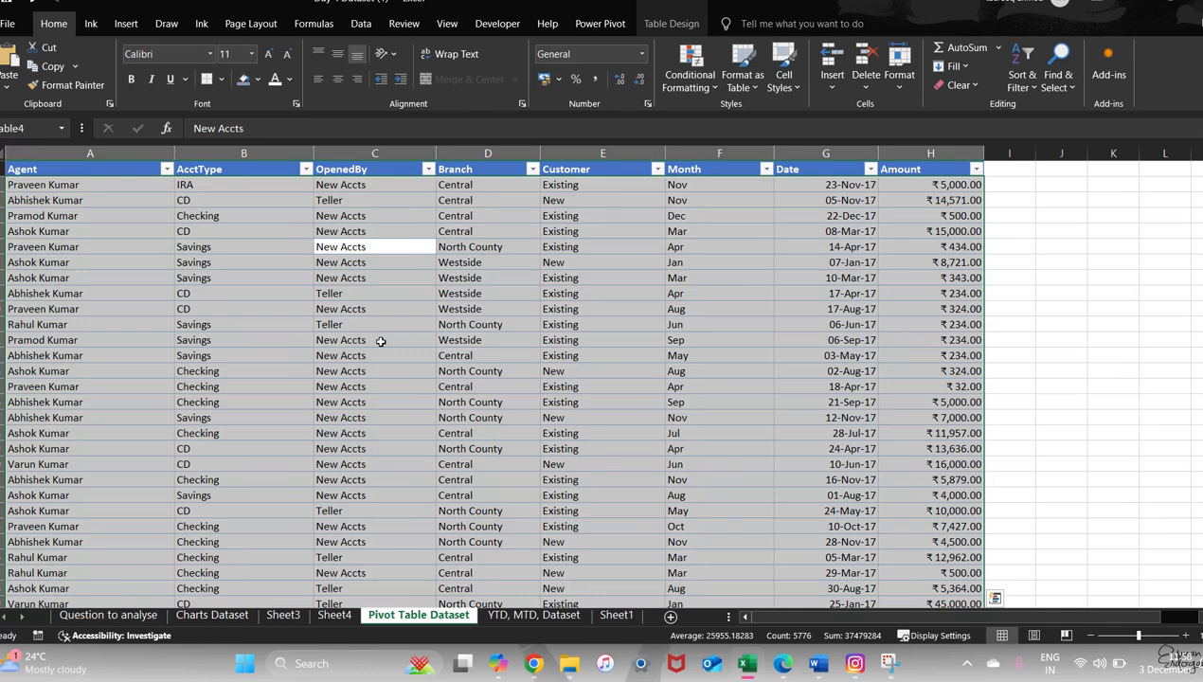
Step: Look through the recommended PivotTables for the dataset table and close the suggestions without inserting one
click(125, 23)
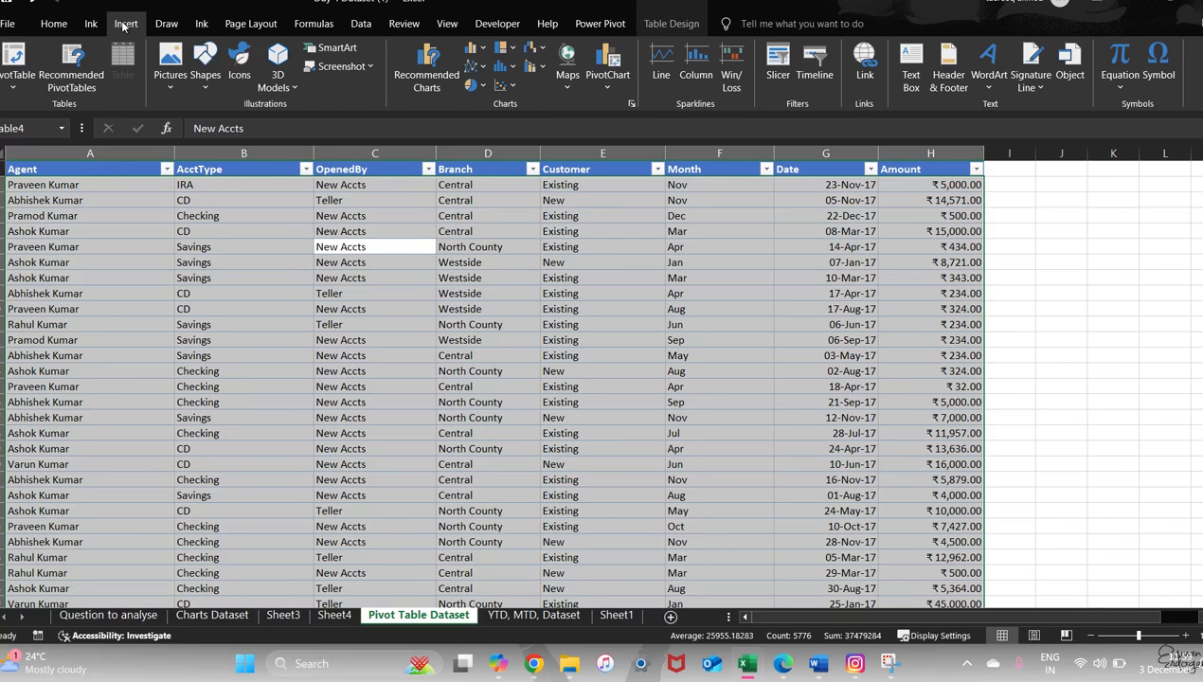
click(72, 59)
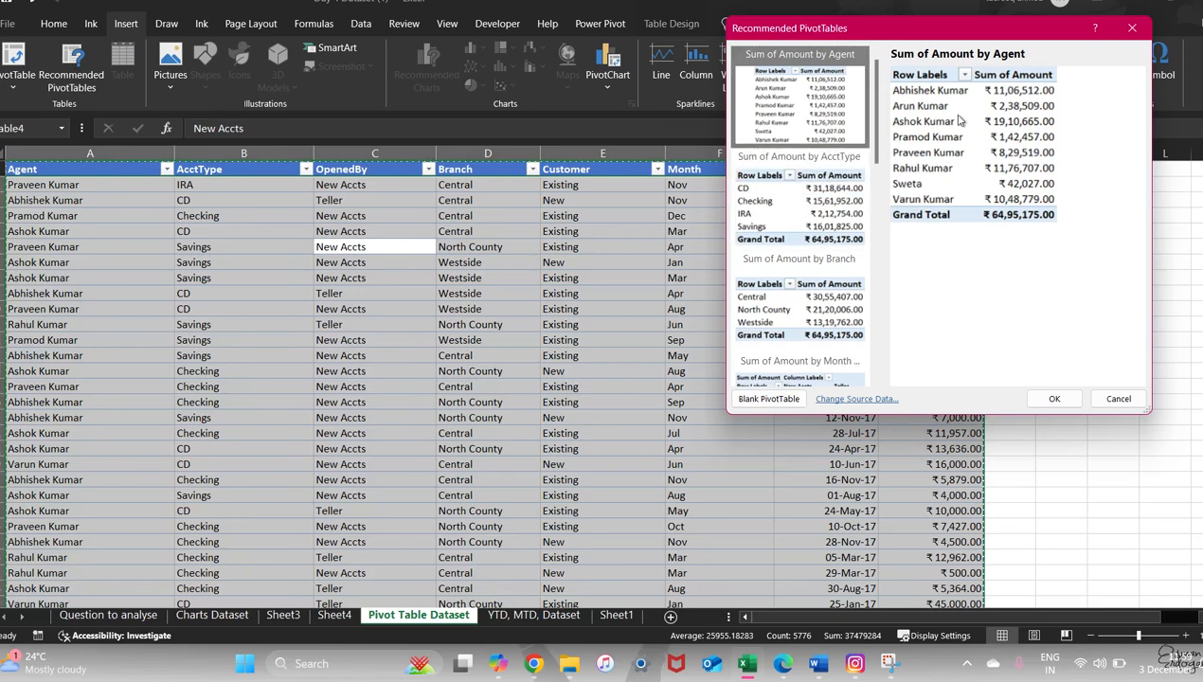
scroll(794, 293, down, 6)
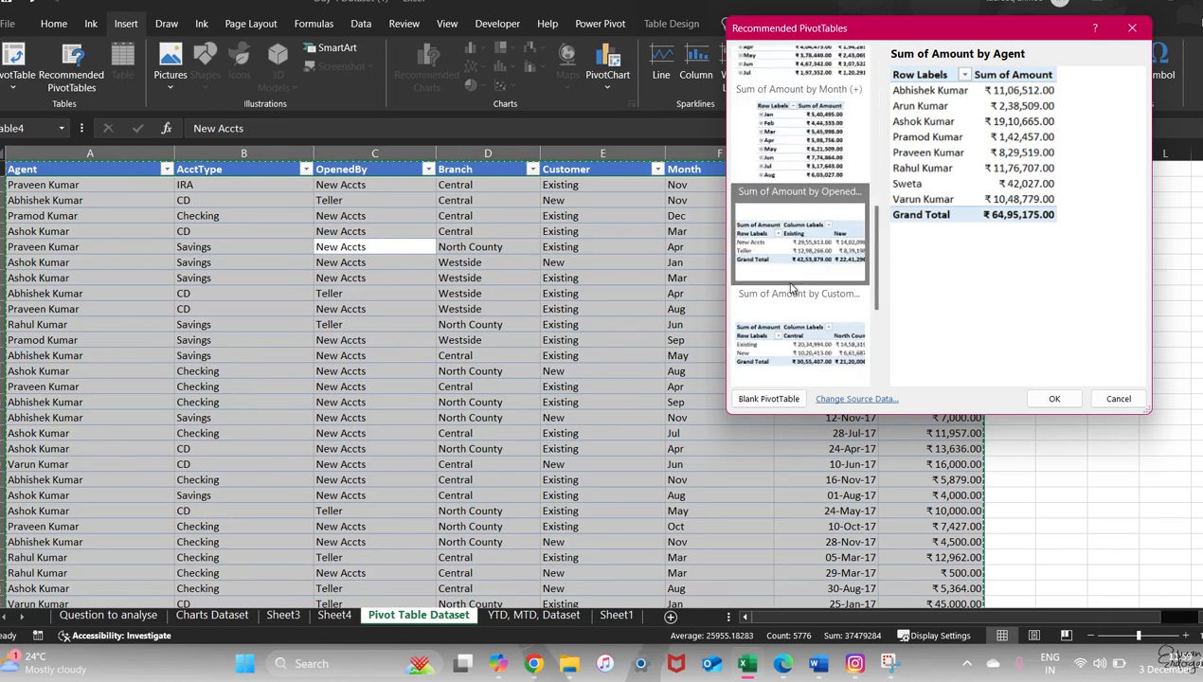
scroll(786, 280, up, 6)
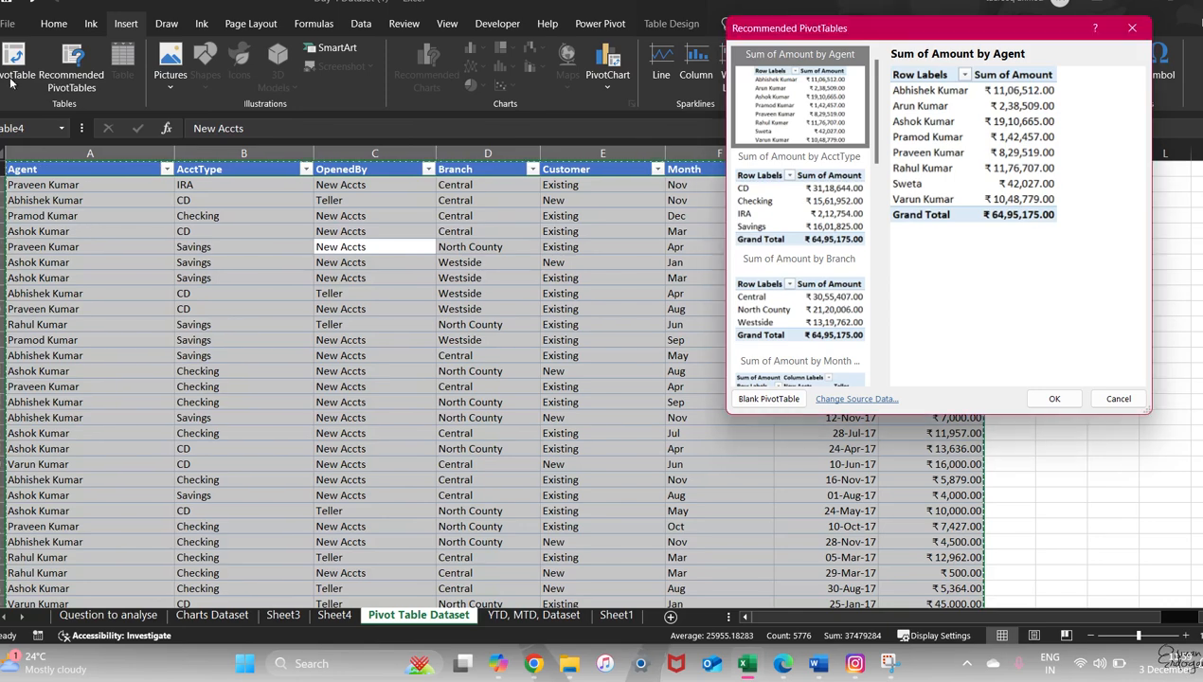
click(1118, 399)
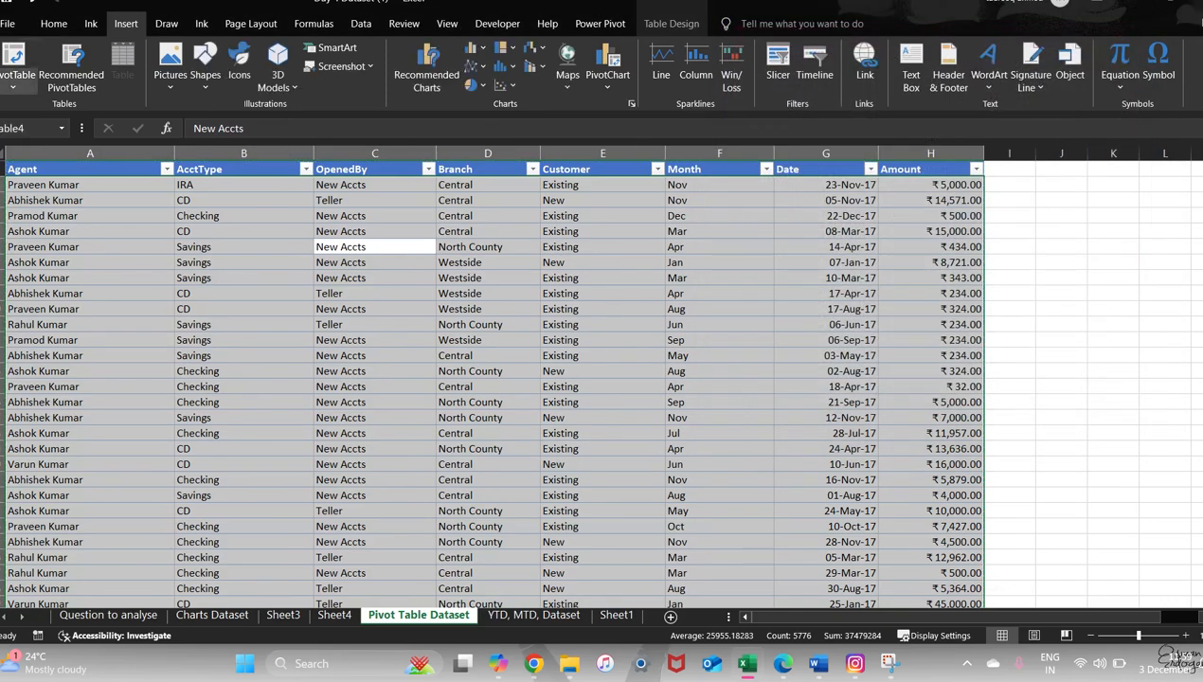
Step: Insert a blank PivotTable from Table4 on a new worksheet
click(29, 74)
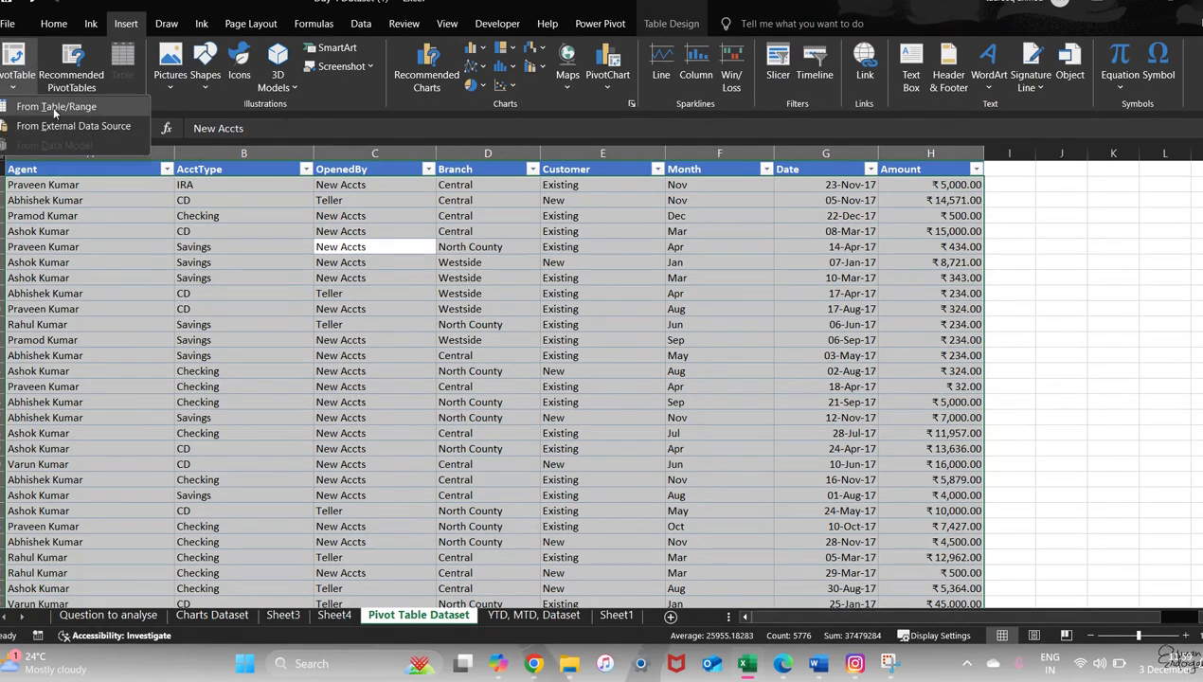
click(54, 108)
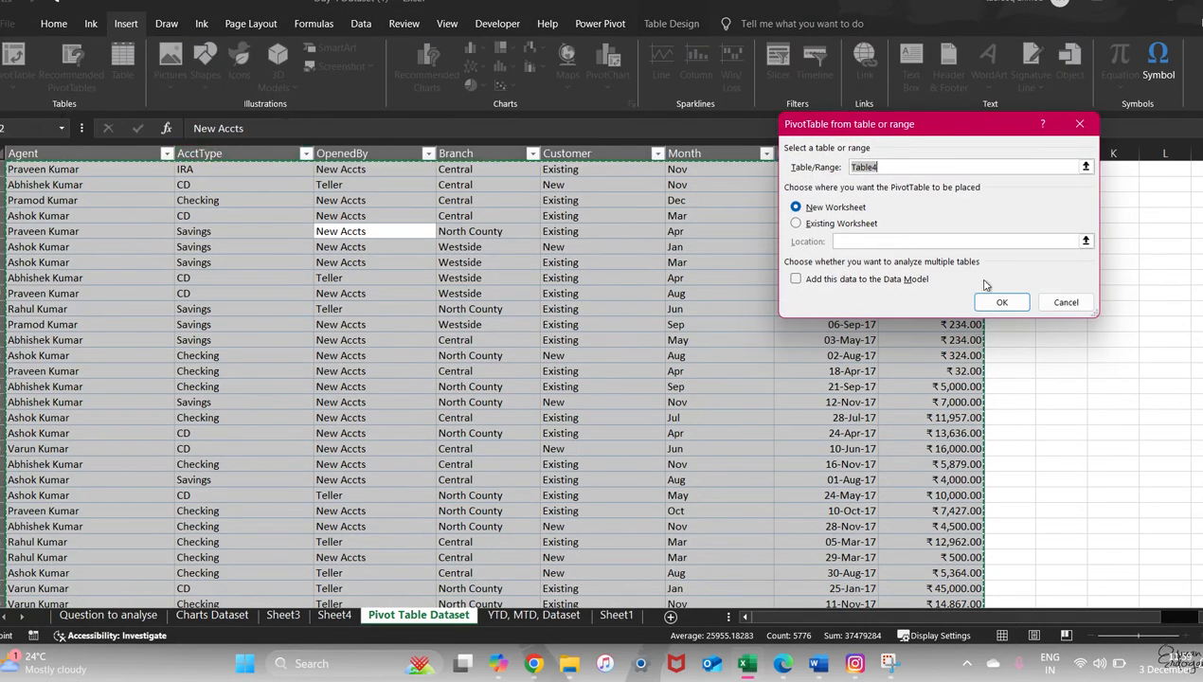
click(1001, 301)
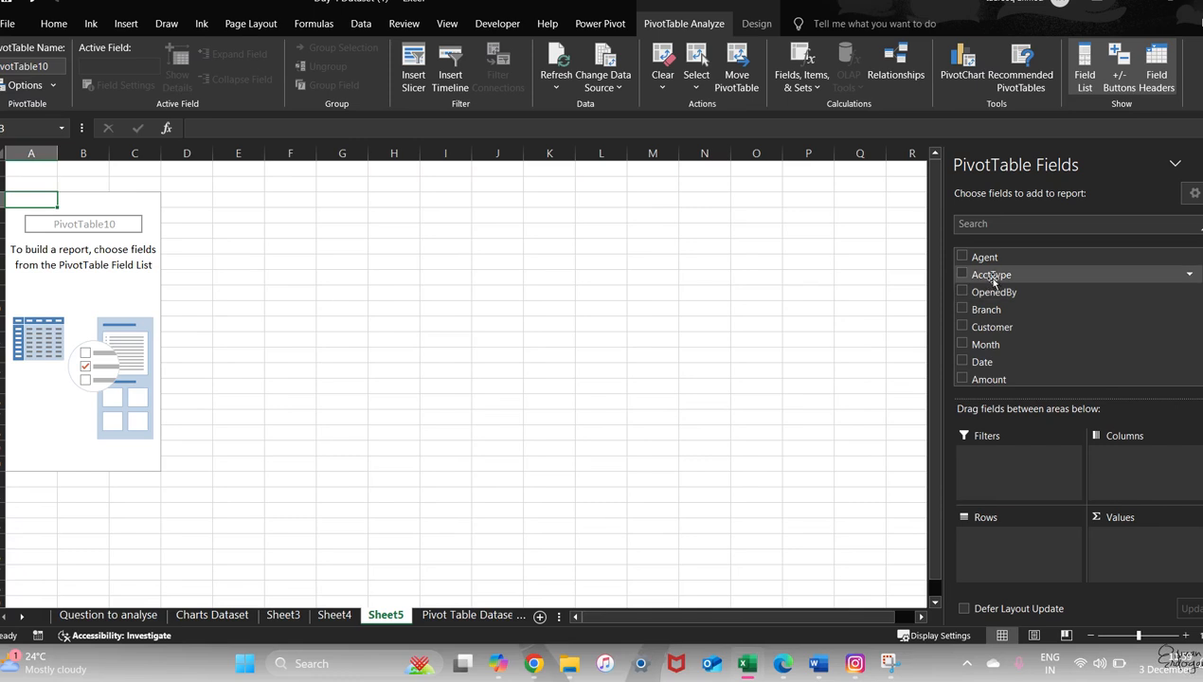
Step: Lay out the PivotTable with AcctType in the rows, Agent in the columns and Amount as the values
drag(988, 274, 998, 554)
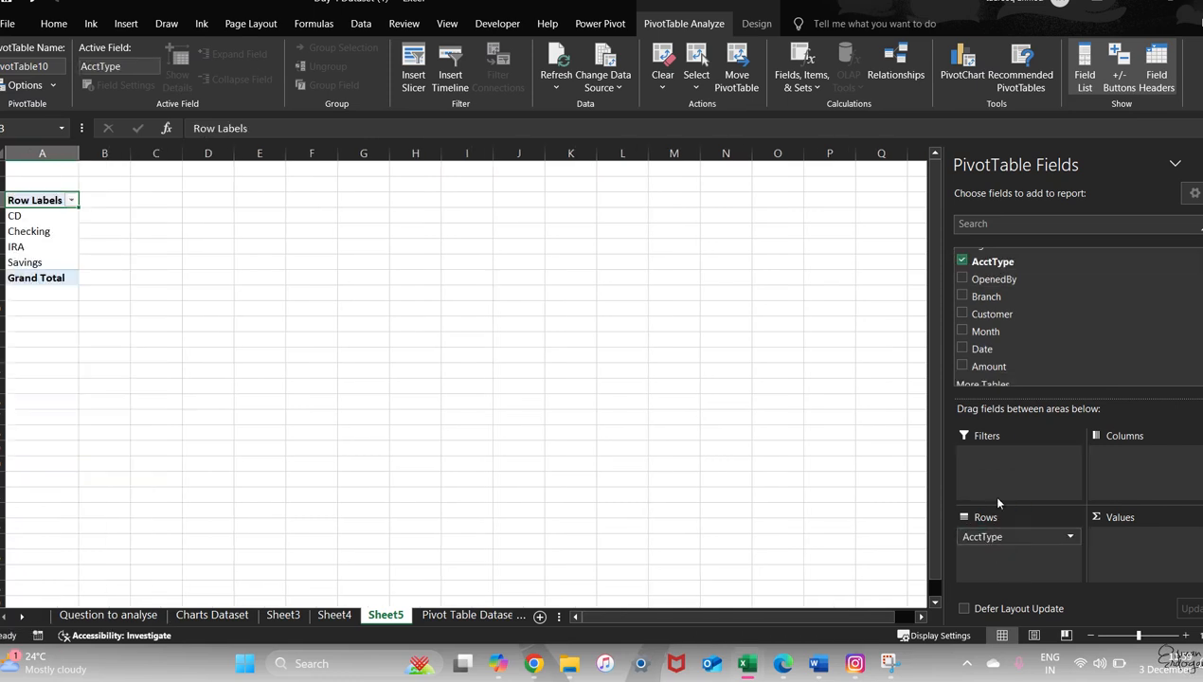
scroll(993, 270, up, 1)
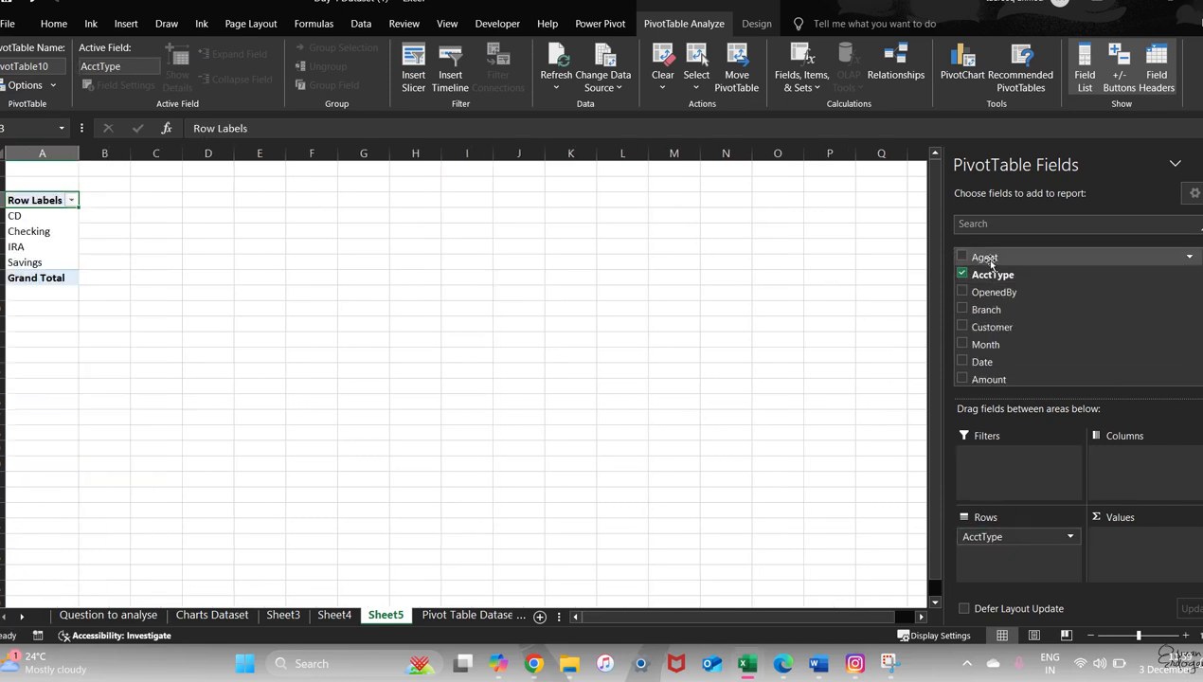
drag(983, 258, 1107, 467)
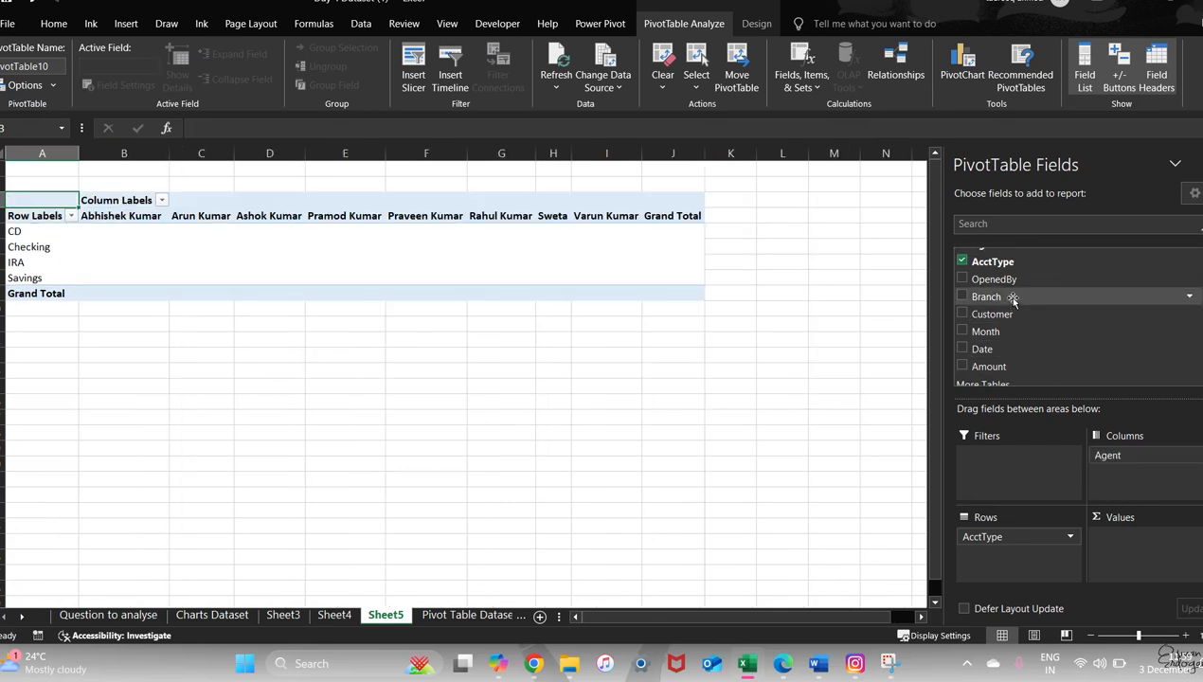
scroll(1006, 322, down, 1)
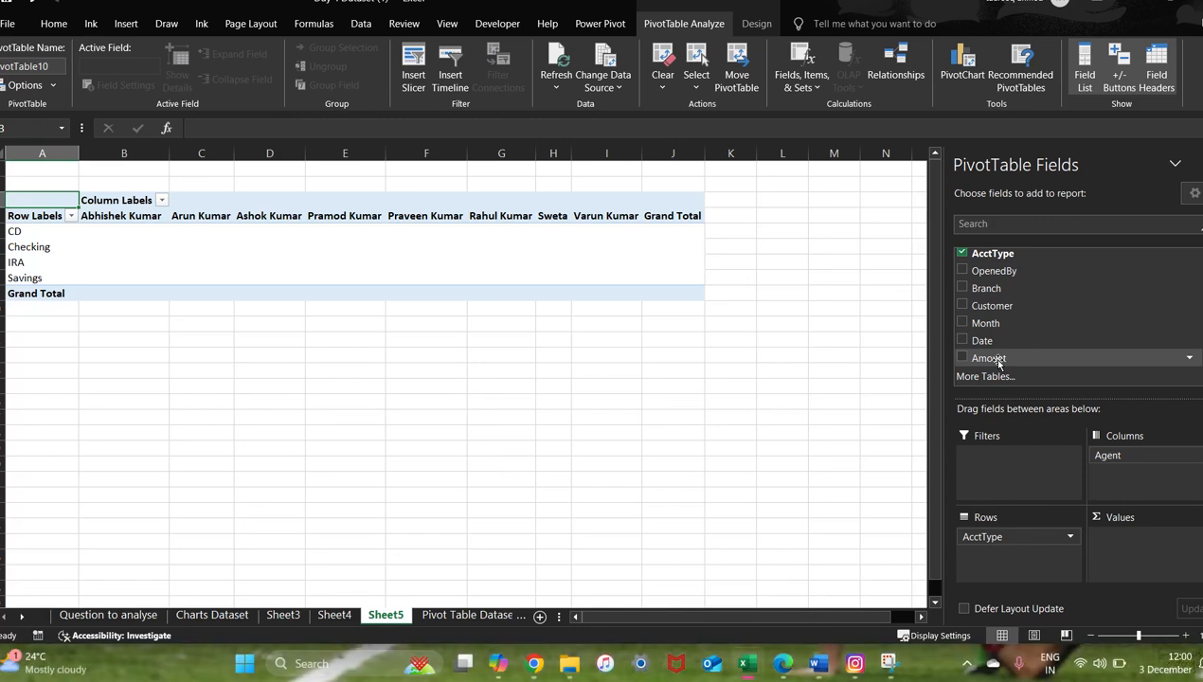
drag(990, 357, 1099, 540)
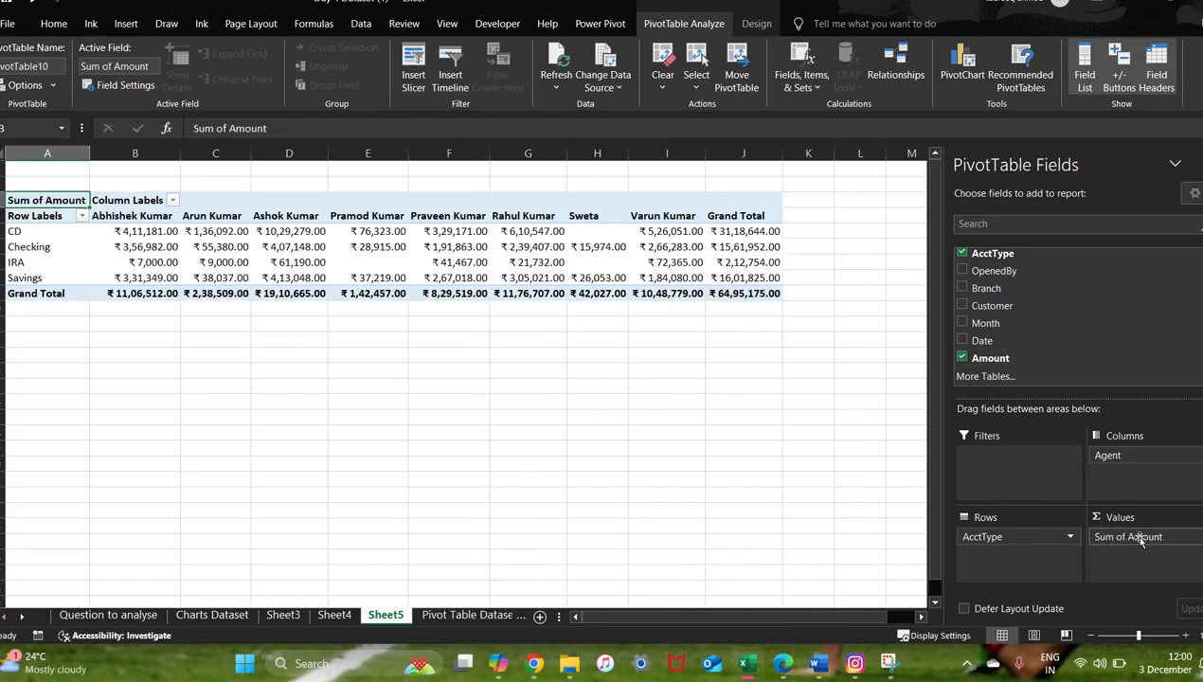
Step: Summarize the PivotTable's Amount value field by Count instead of Sum
click(1104, 537)
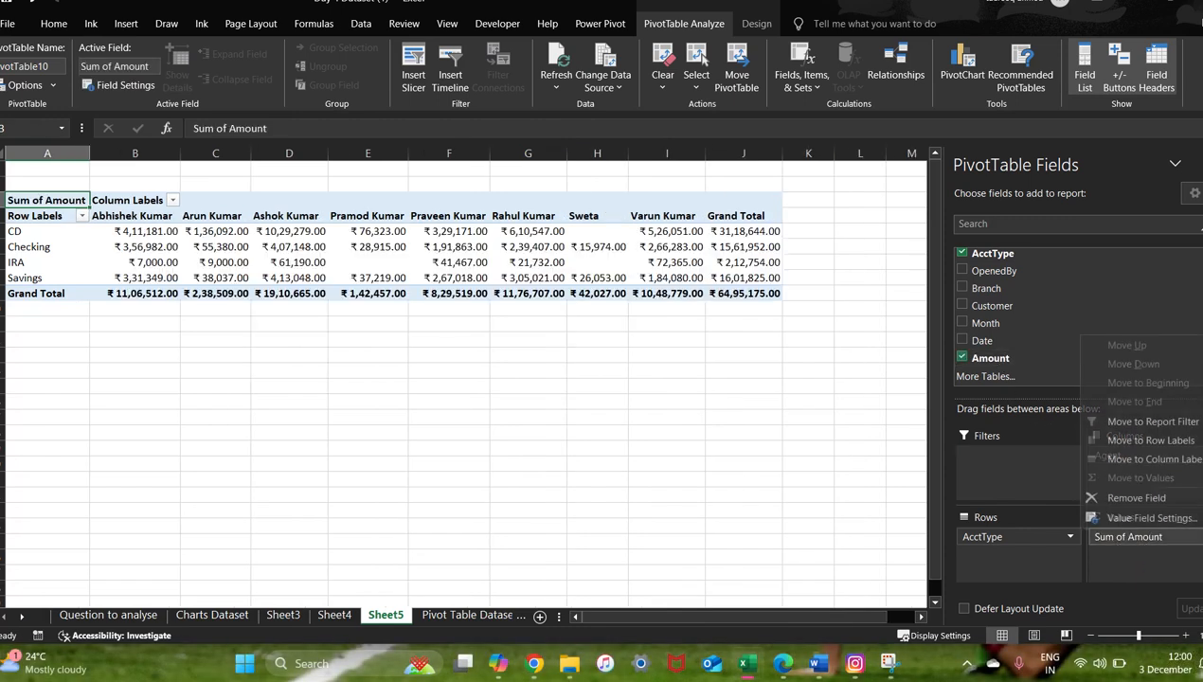
click(1189, 518)
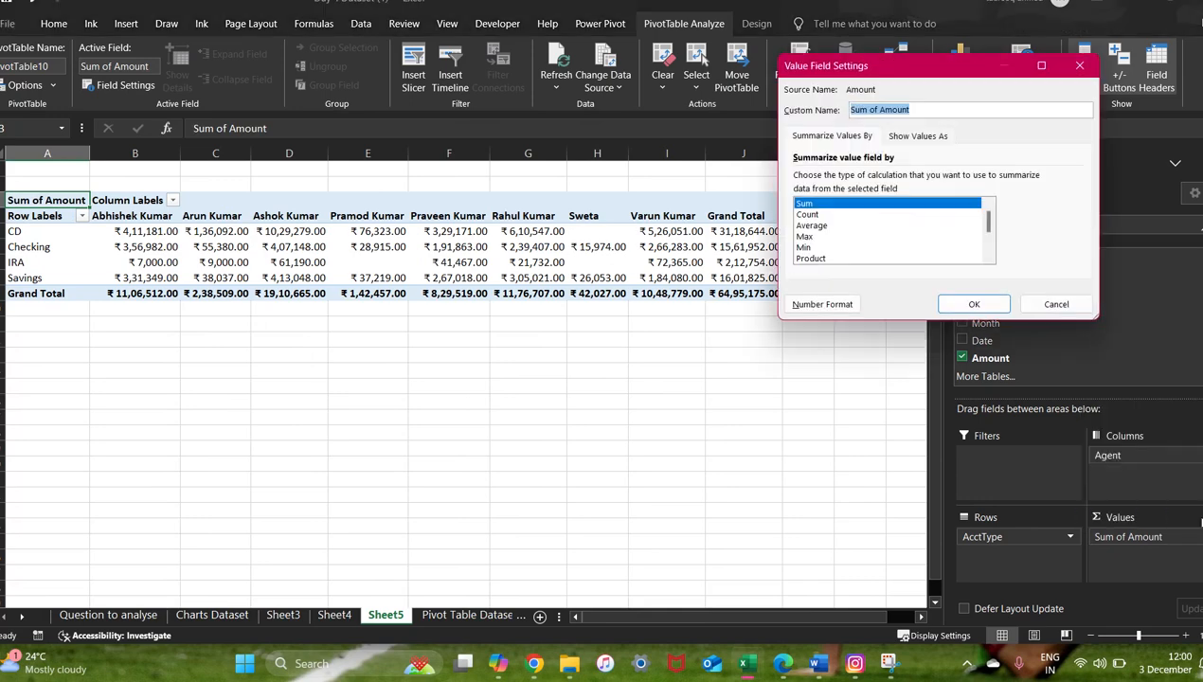
click(803, 216)
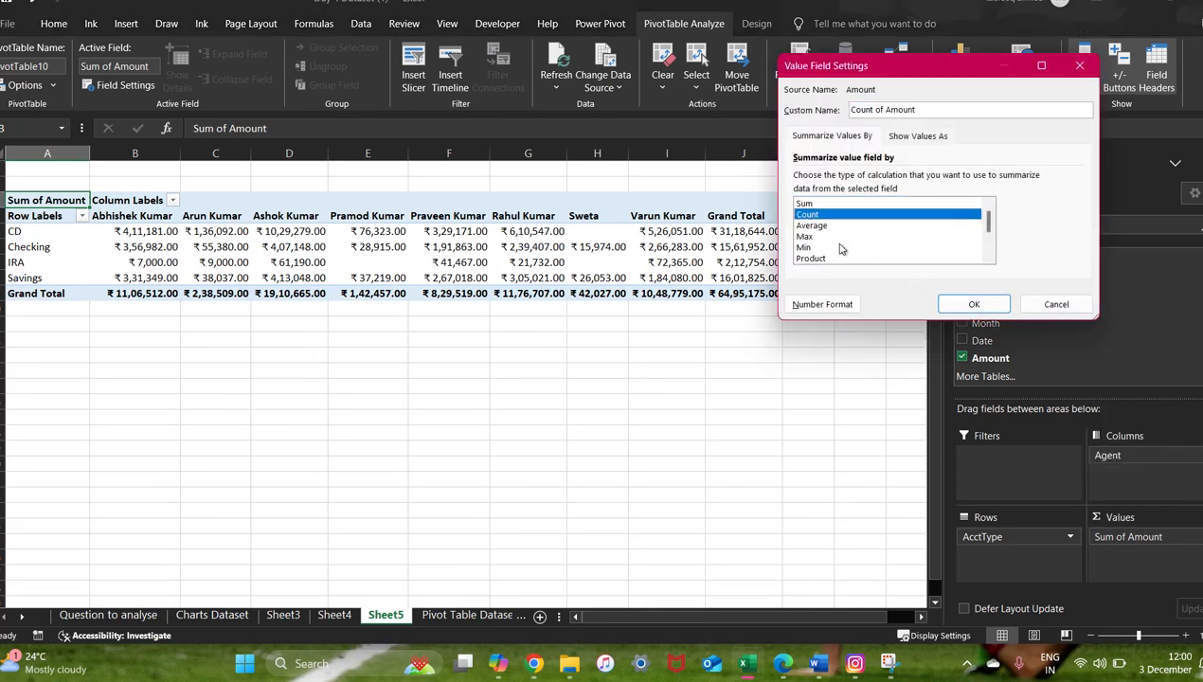
click(972, 305)
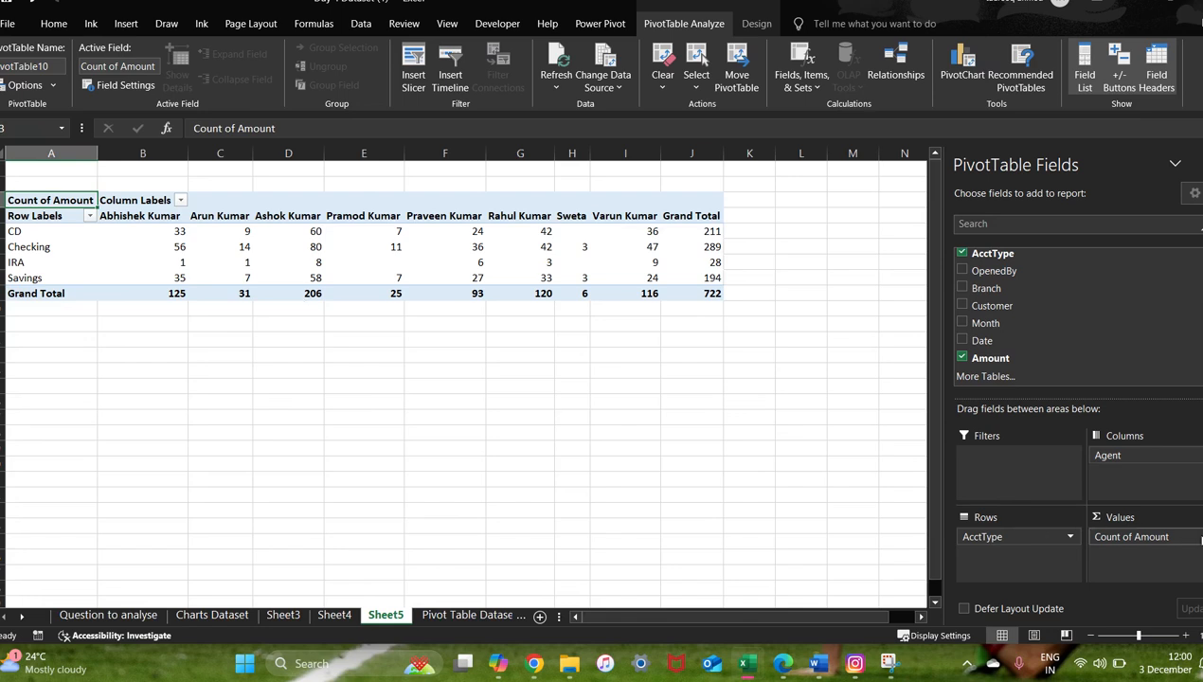
Step: Show the PivotTable's Amount values as % of Grand Total
click(1194, 537)
click(1169, 521)
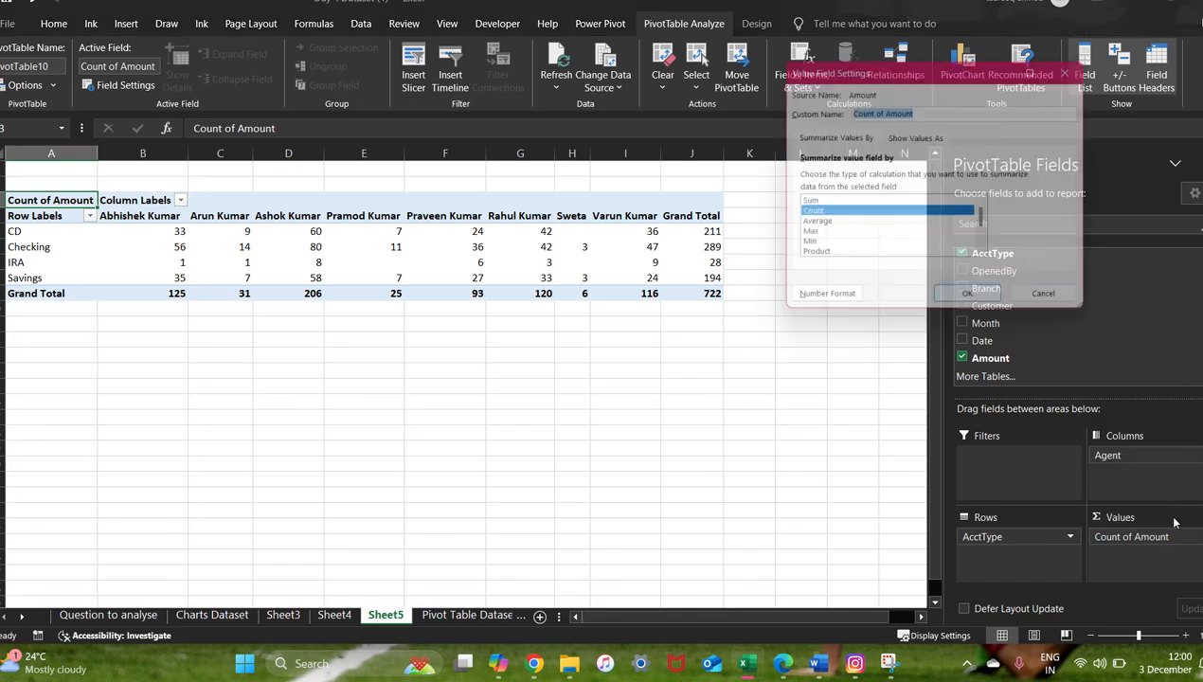
click(911, 135)
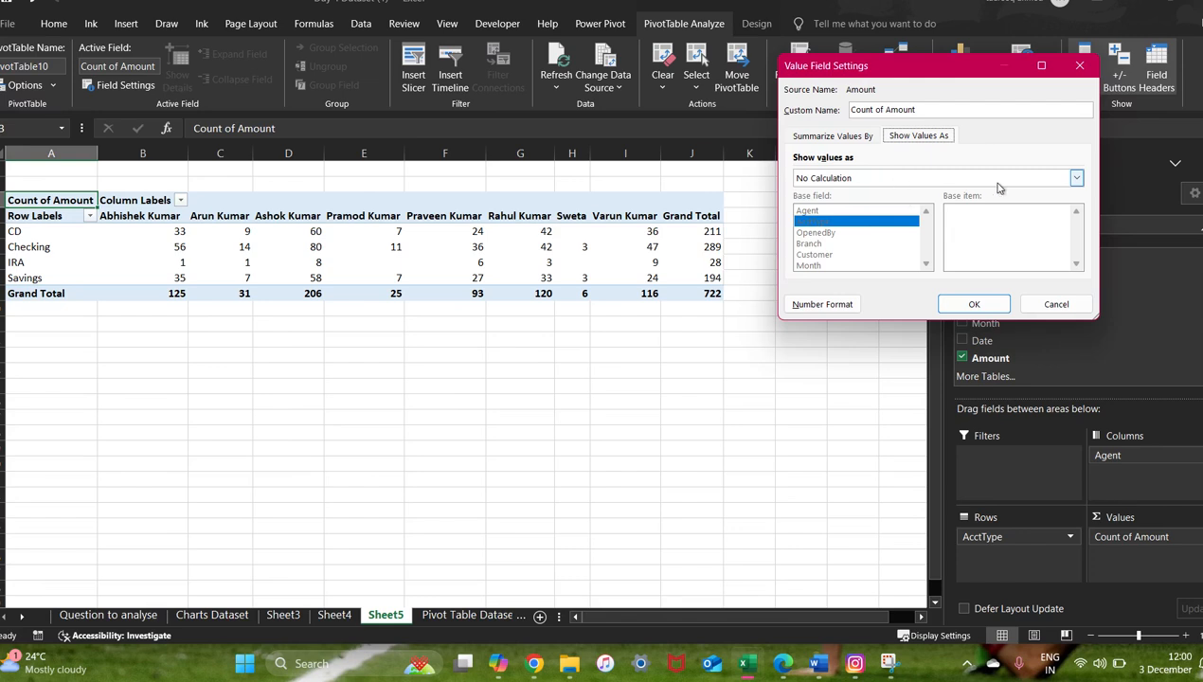
click(1077, 180)
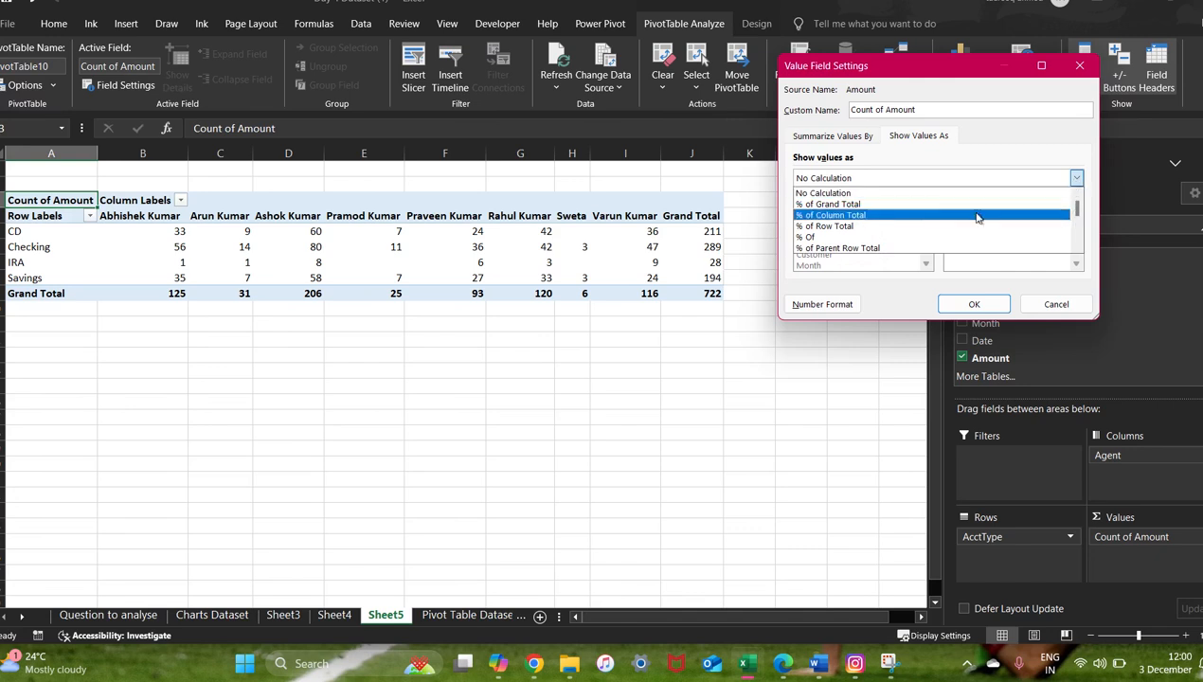
click(851, 207)
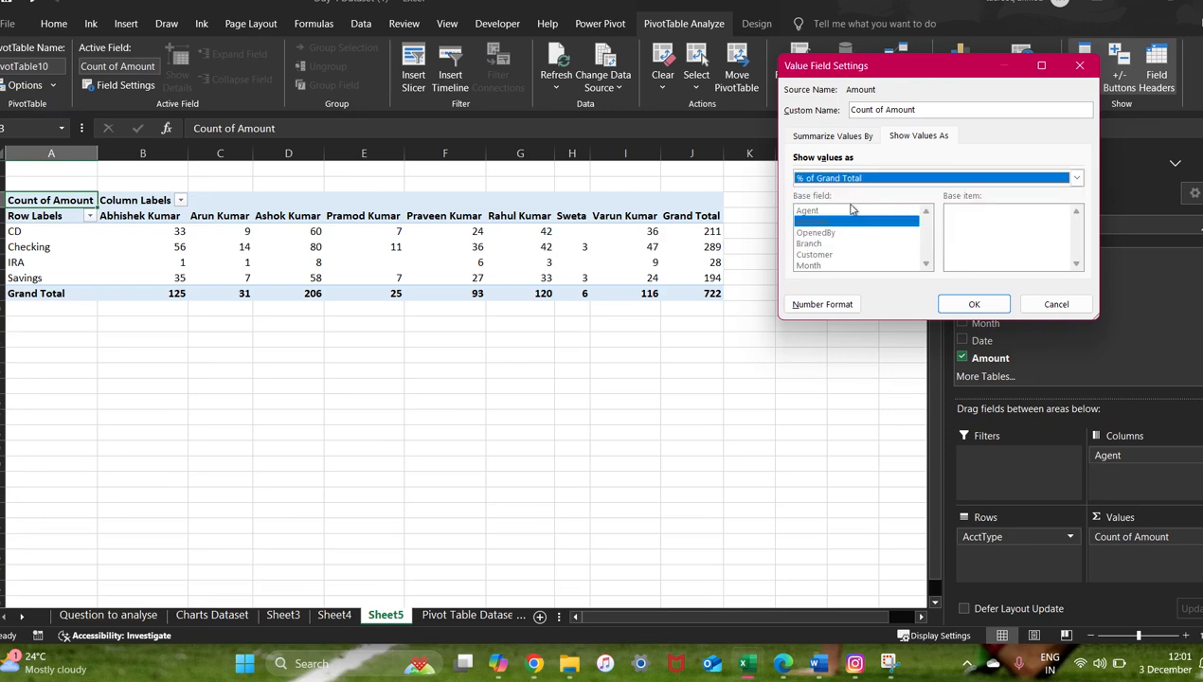
click(985, 303)
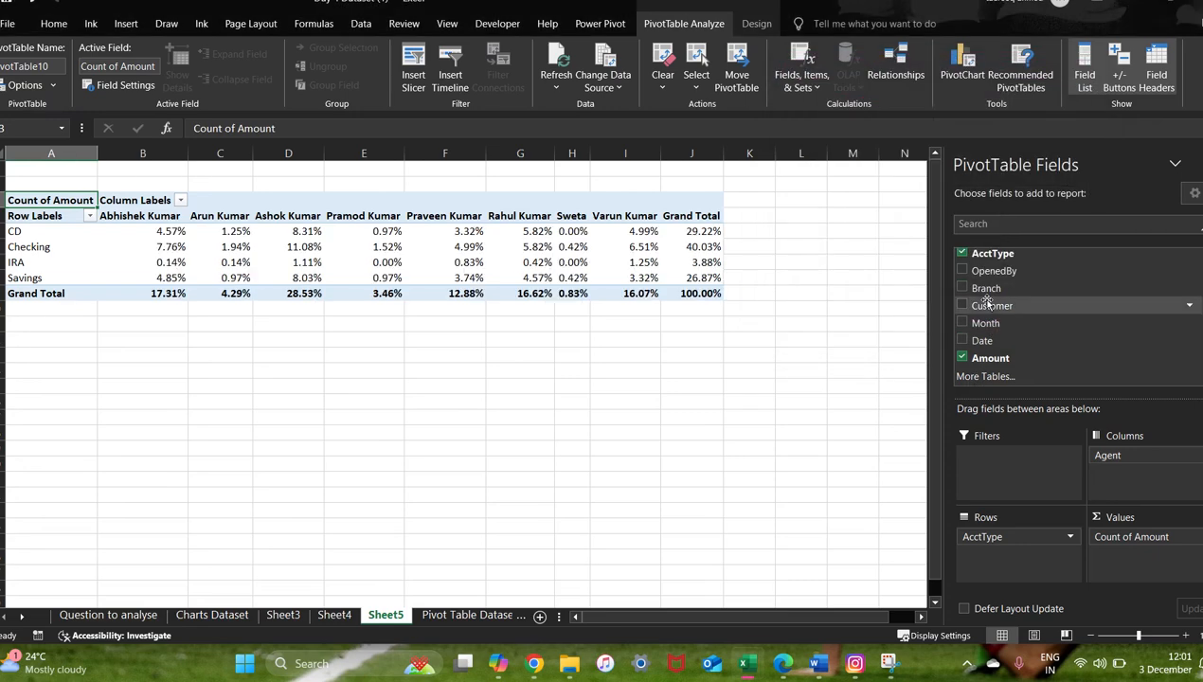
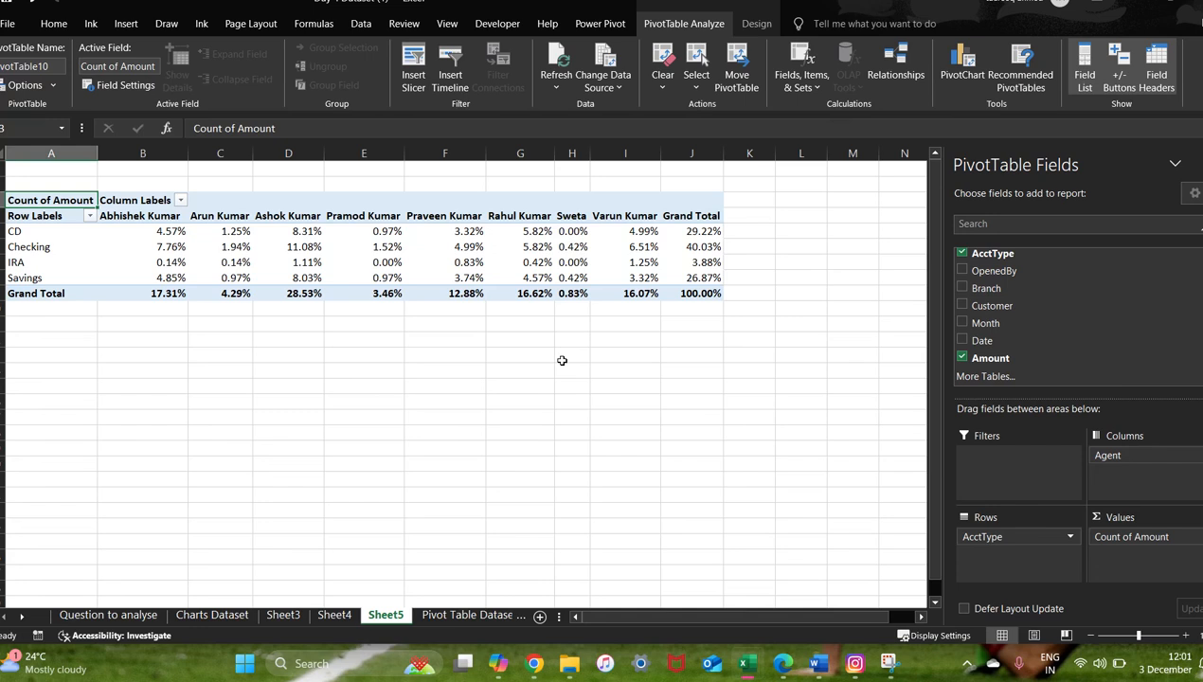
Step: Change the summary calculation of the PivotTable's Amount value field to Max
click(1196, 538)
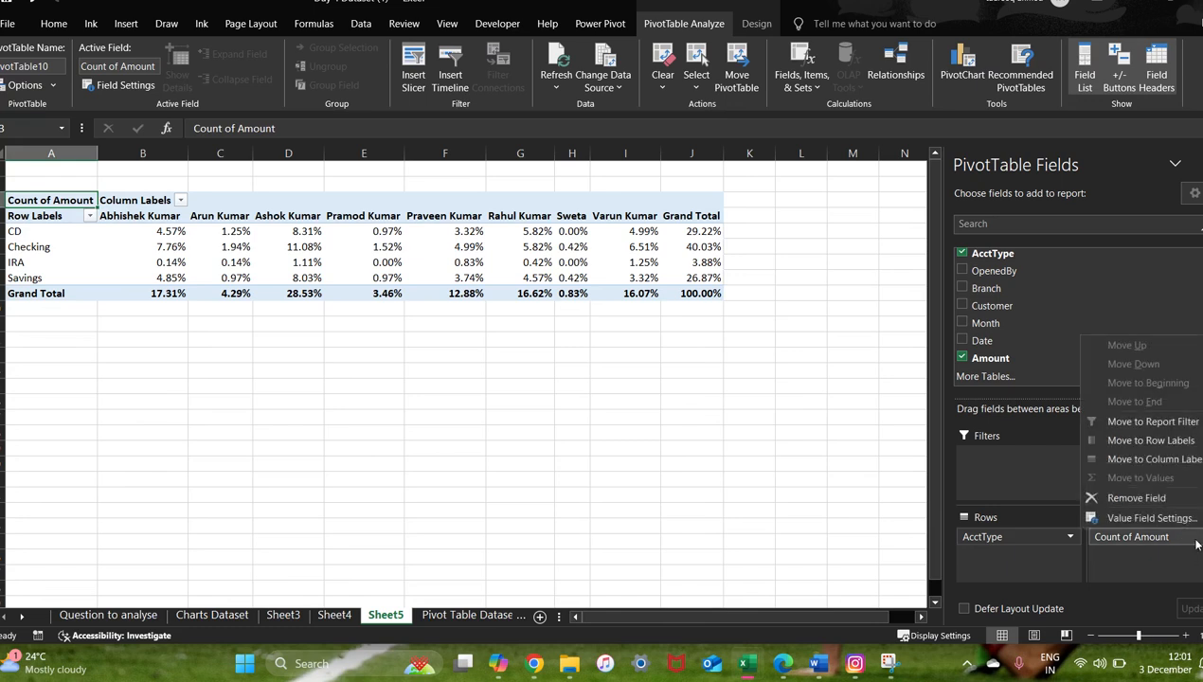
click(1151, 518)
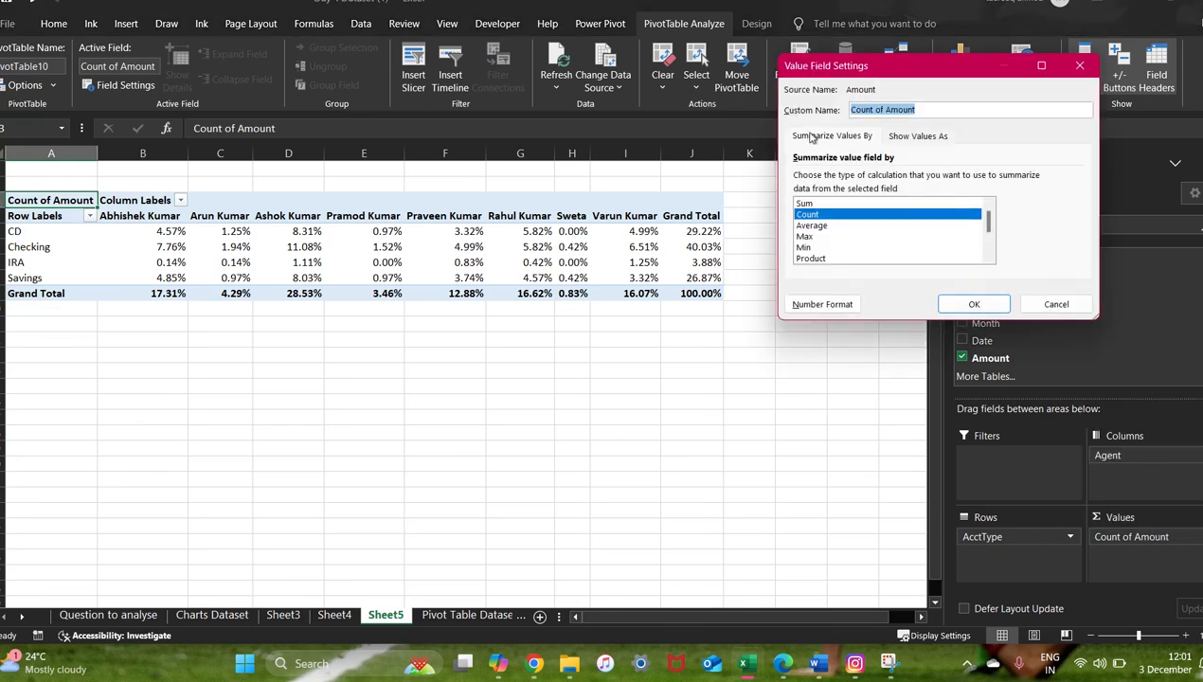
click(805, 237)
click(971, 303)
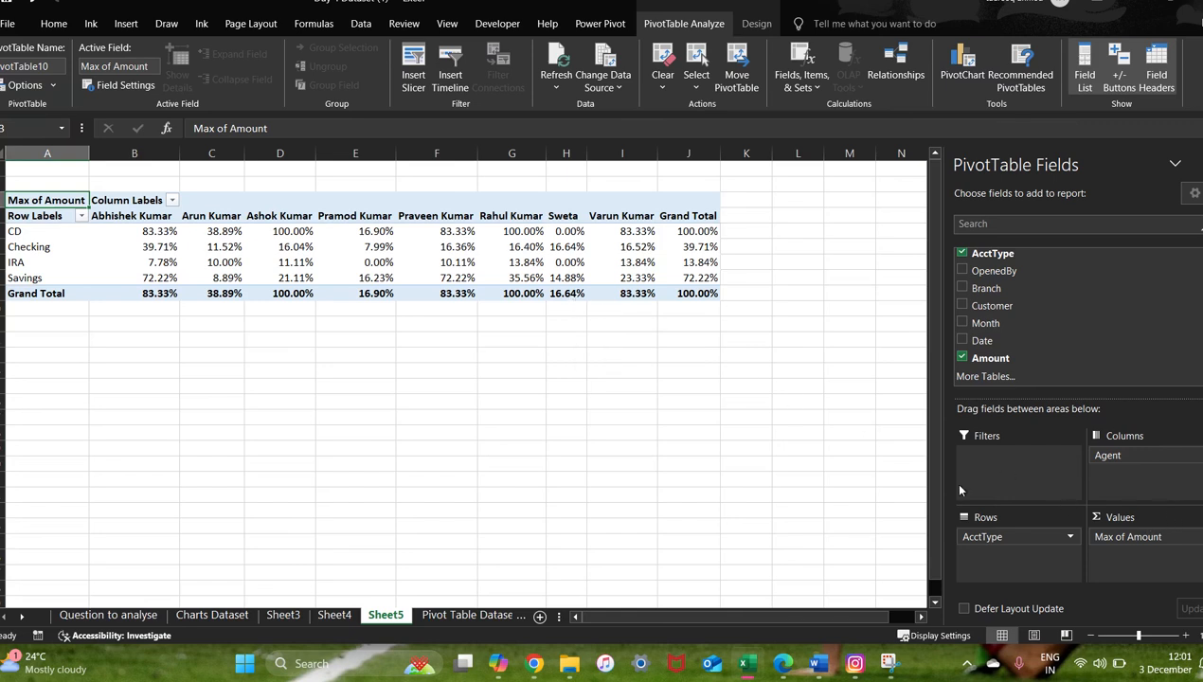
Step: Set the Max of Amount values to be shown with No Calculation instead of as percentages
click(1127, 536)
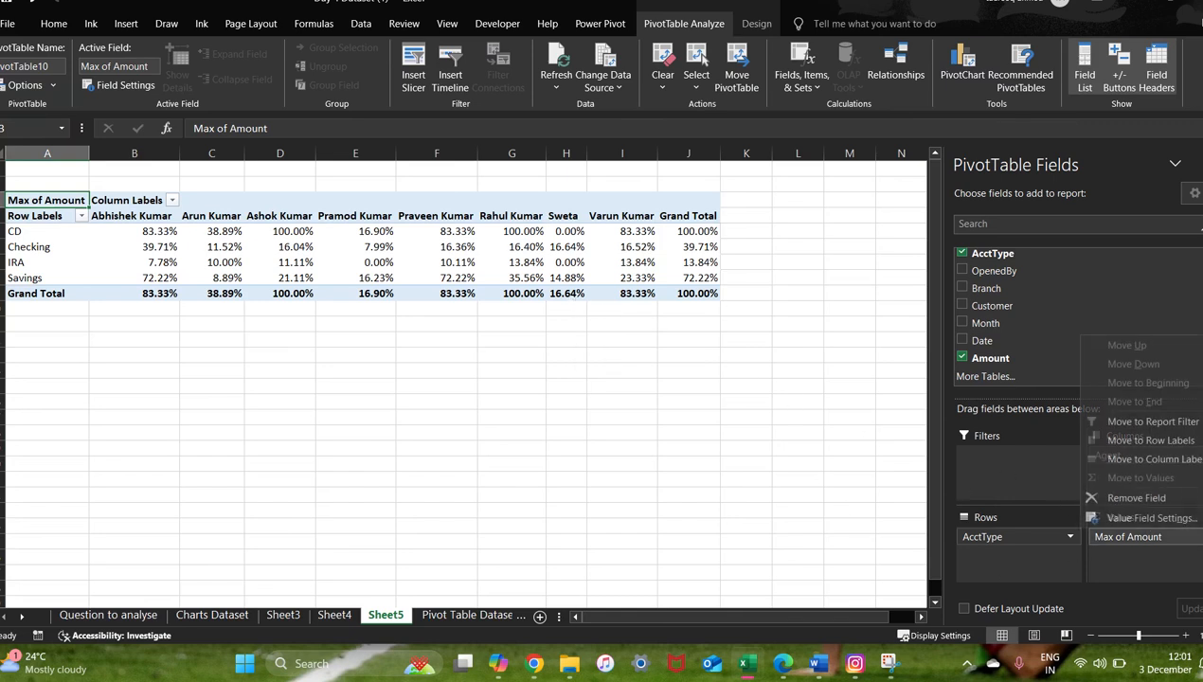
click(1132, 514)
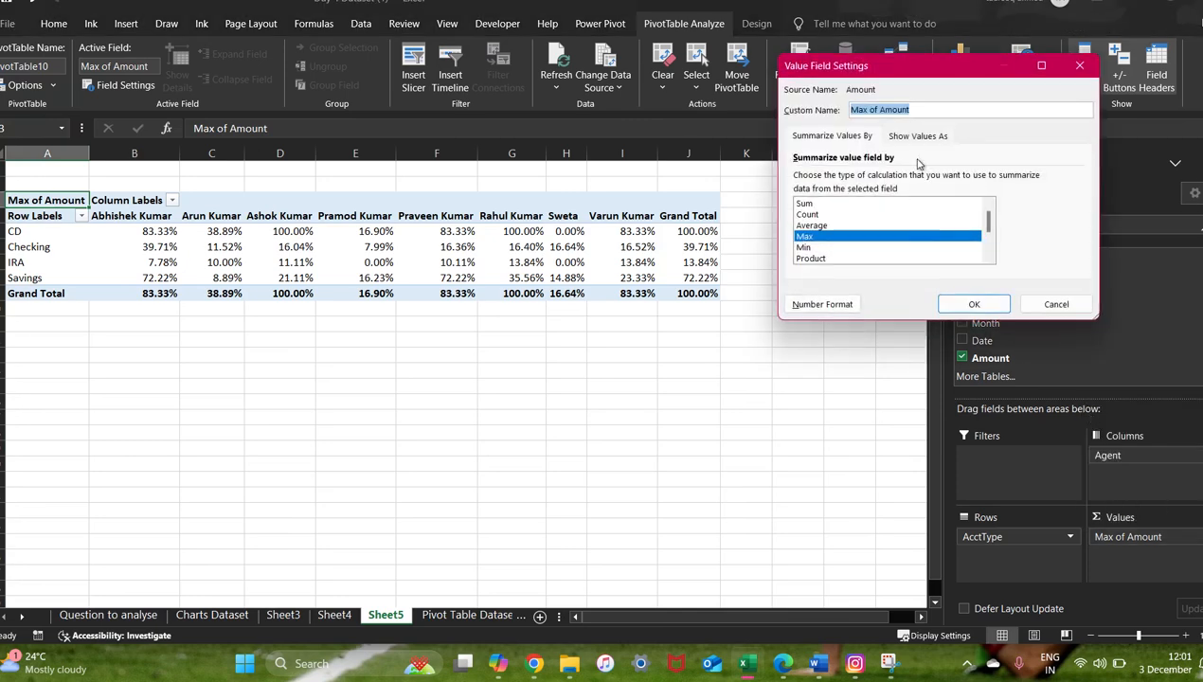
click(904, 134)
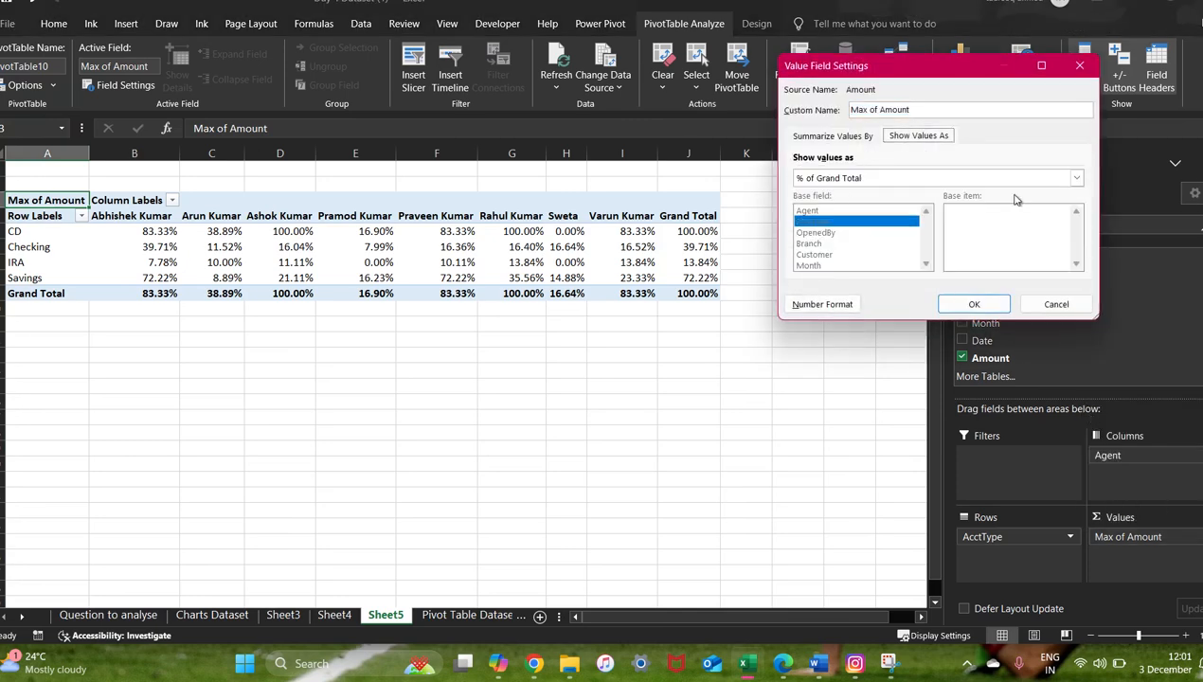
click(1076, 178)
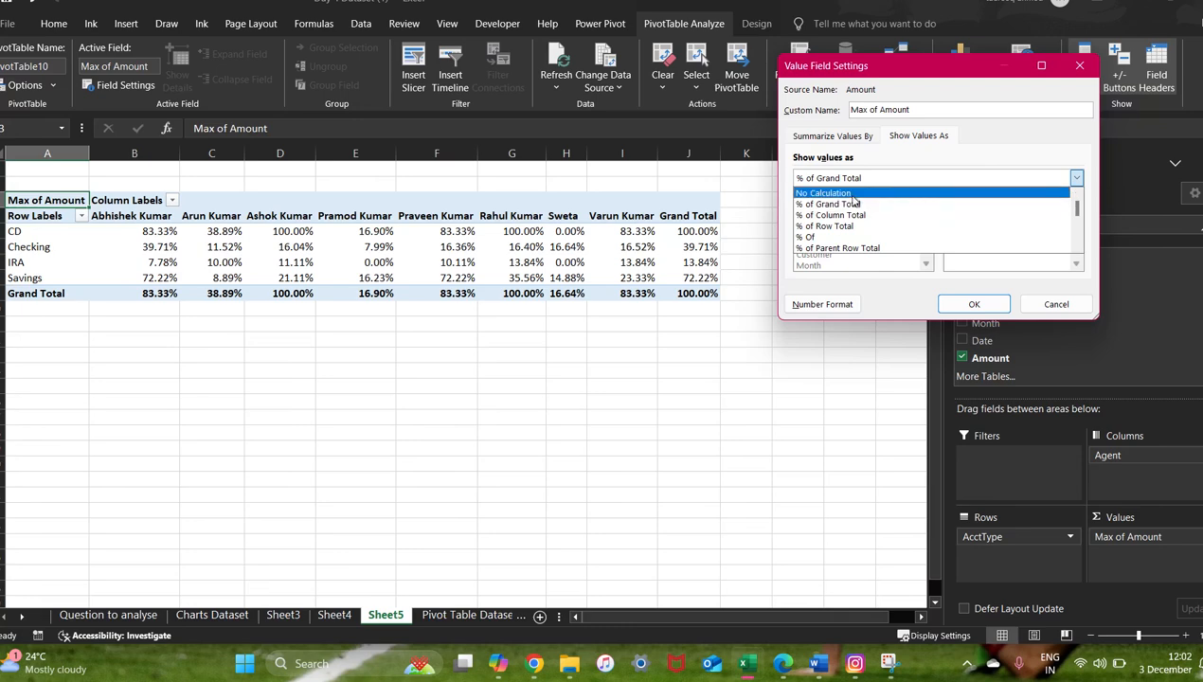
click(823, 193)
click(966, 312)
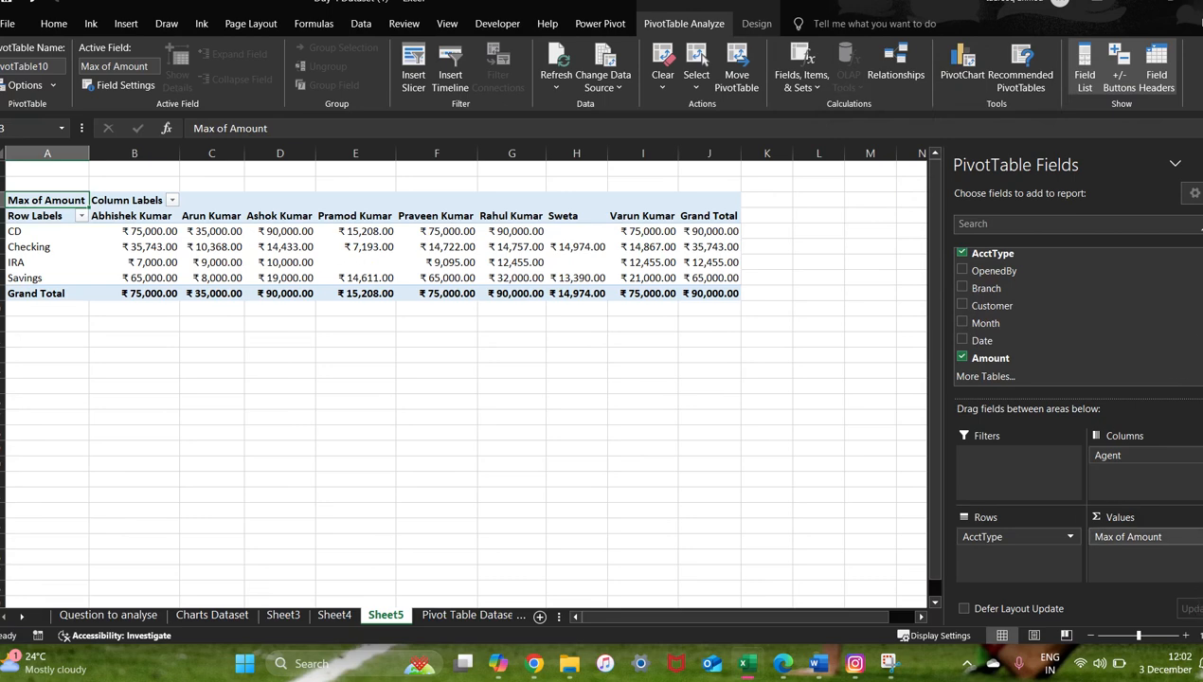
Step: Change the Amount value field to be summarized by Average
click(1137, 536)
click(1147, 517)
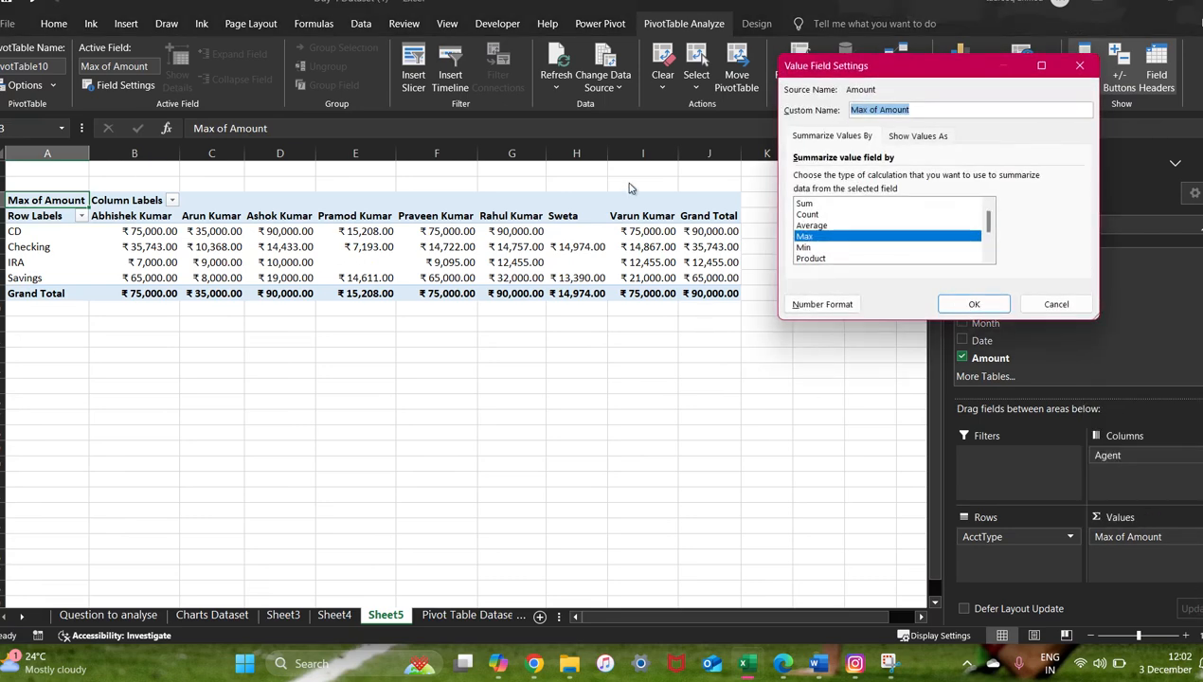
click(812, 226)
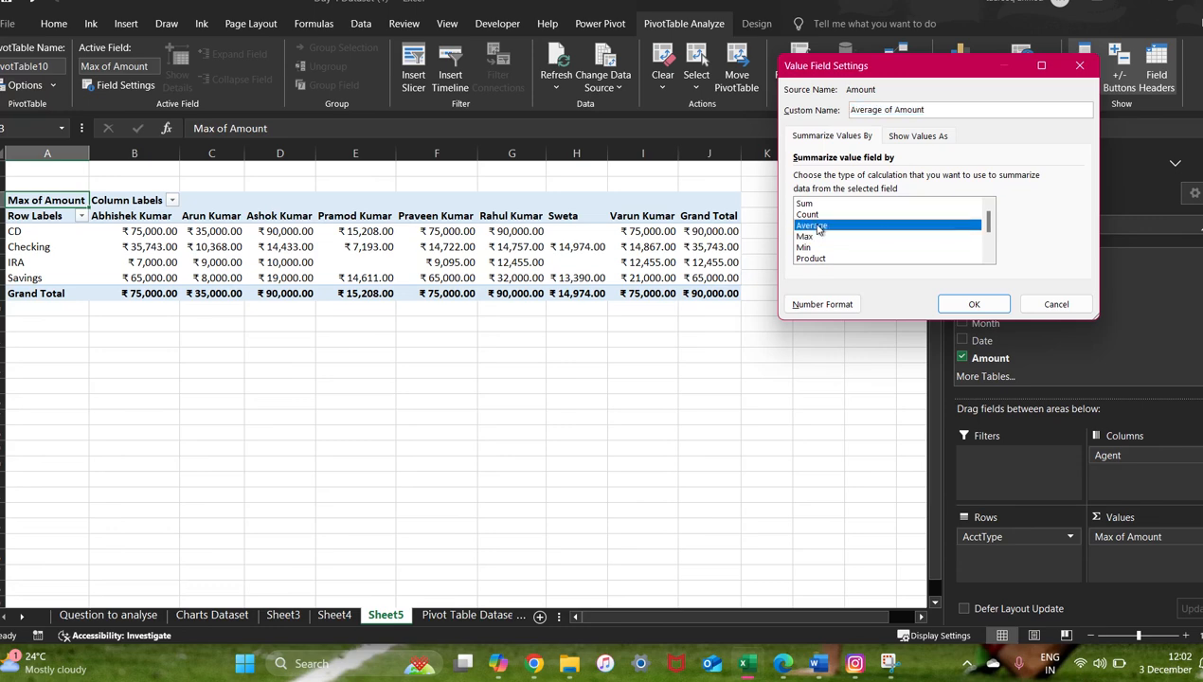
click(983, 307)
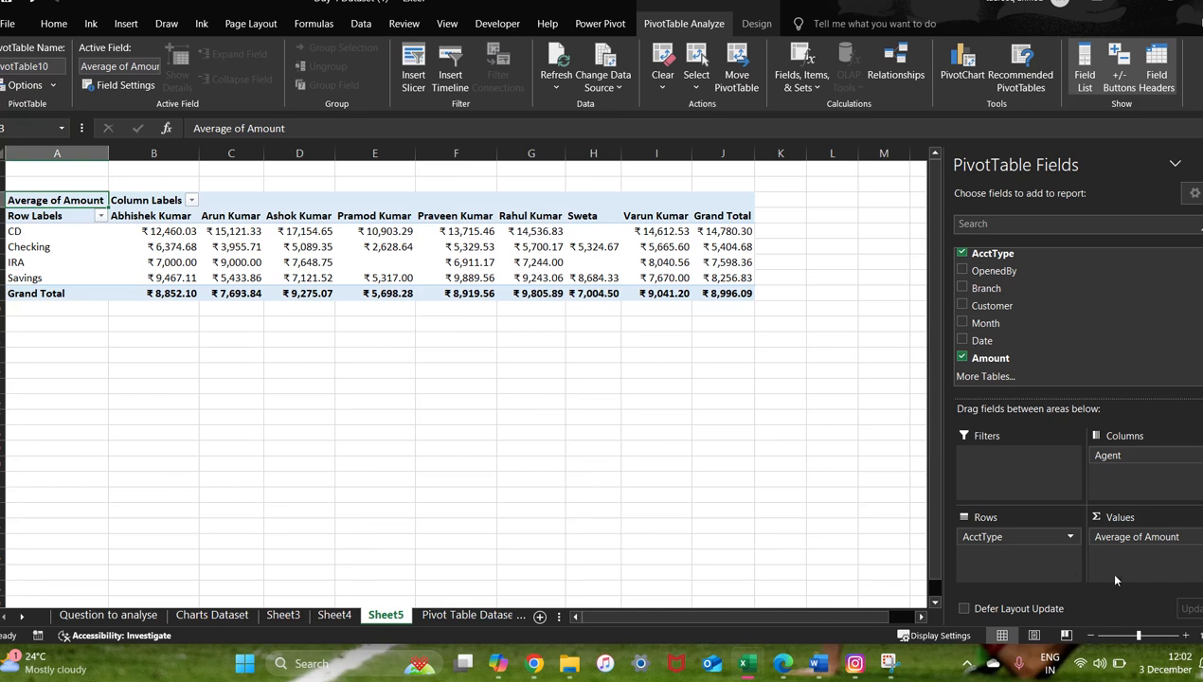
Step: Change the Amount value field to be summarized by Sum
click(1141, 536)
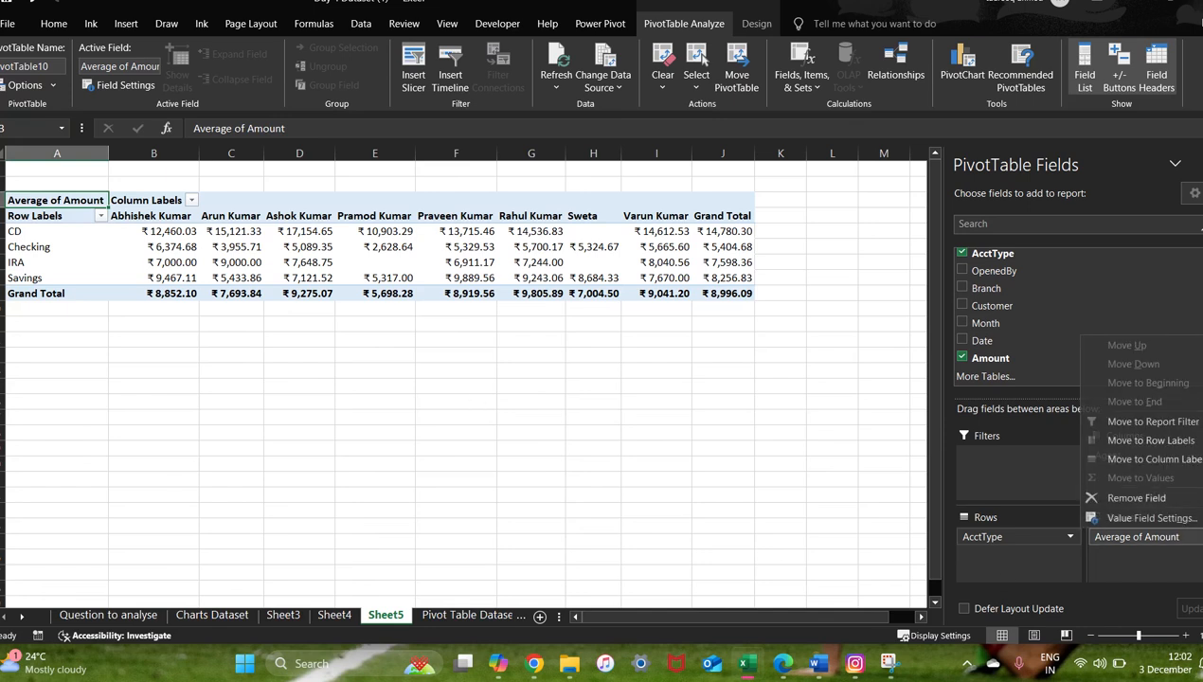
click(1155, 517)
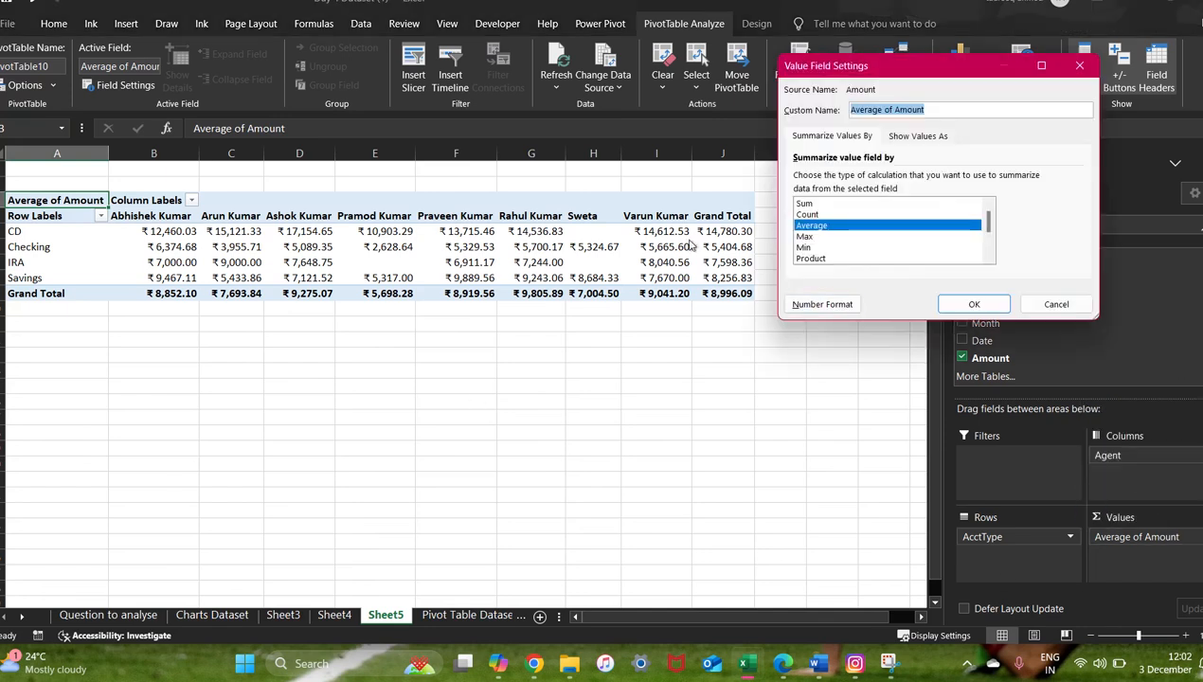
click(807, 204)
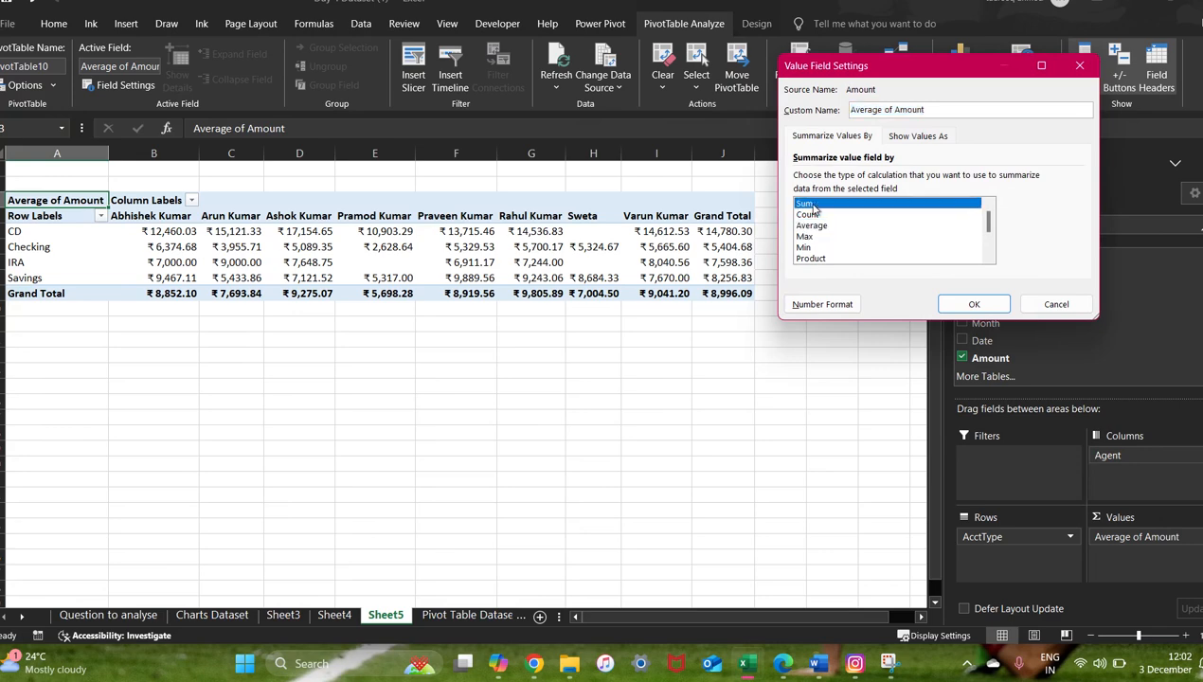
click(972, 303)
click(426, 389)
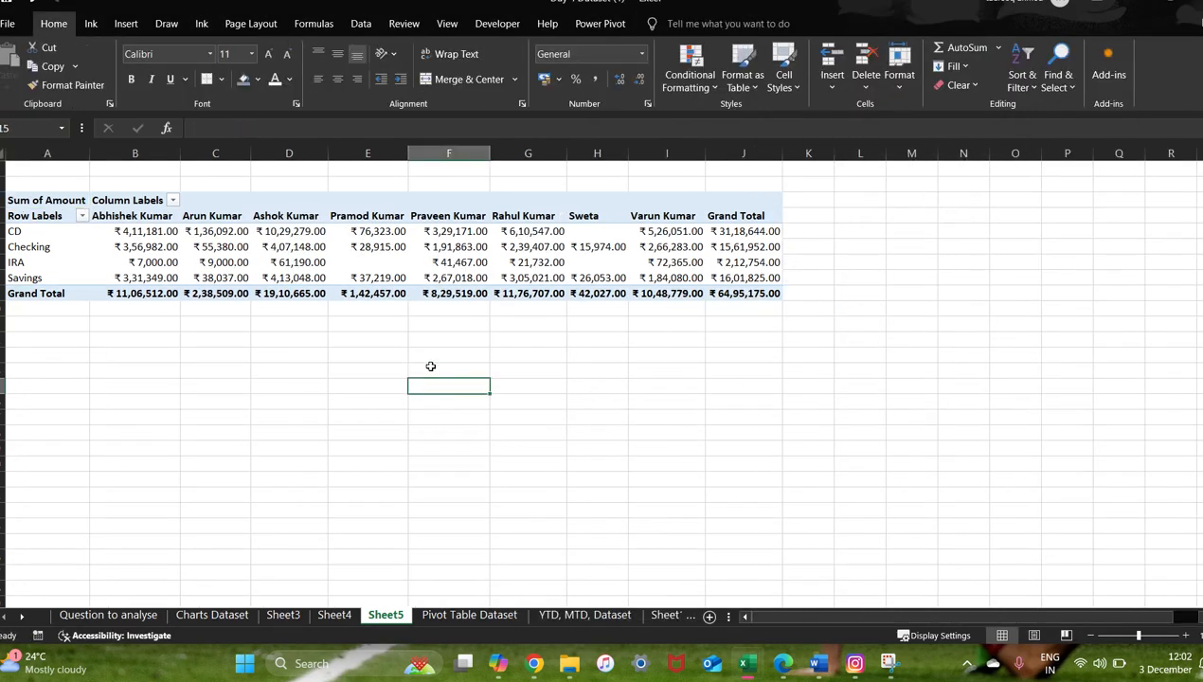
Step: In the PivotTable options, enable merging and centering cells with labels and the Classic PivotTable layout
mouse_move(141, 246)
click(138, 245)
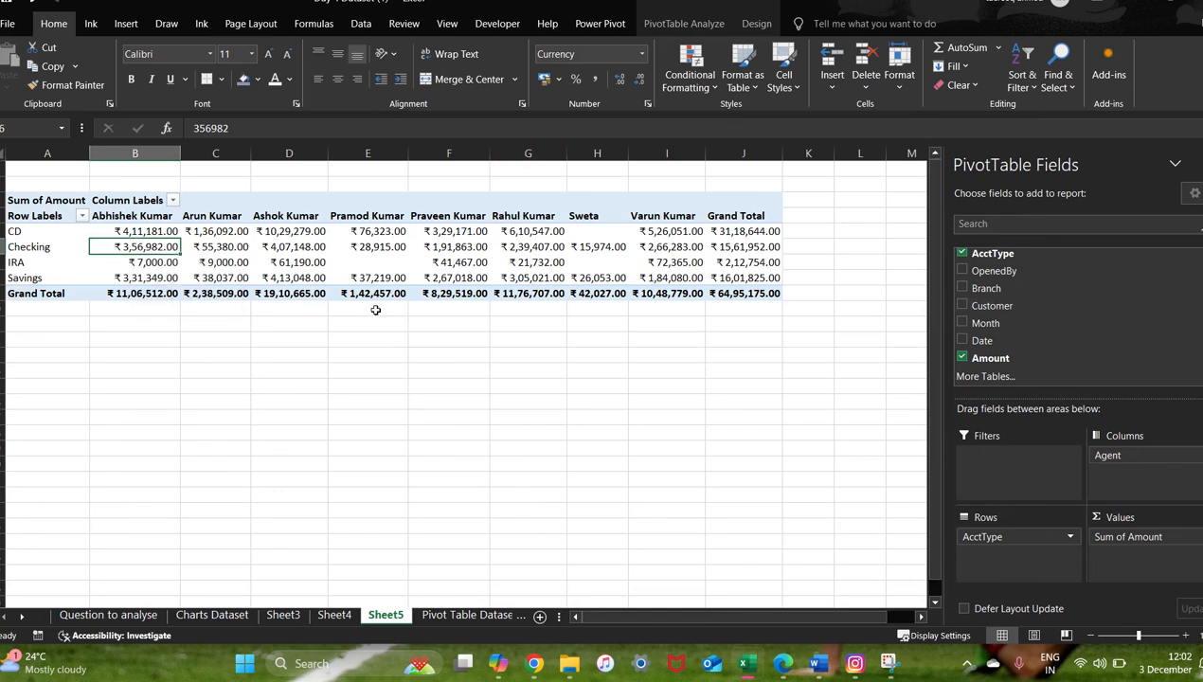
right_click(208, 249)
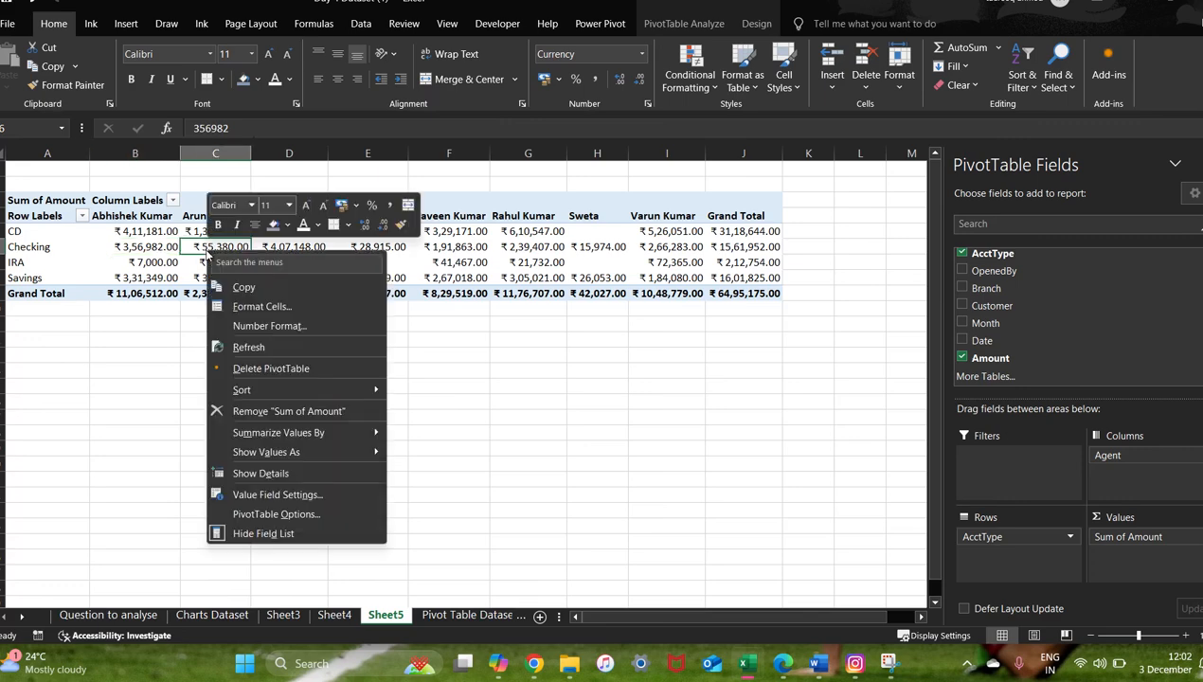
click(263, 514)
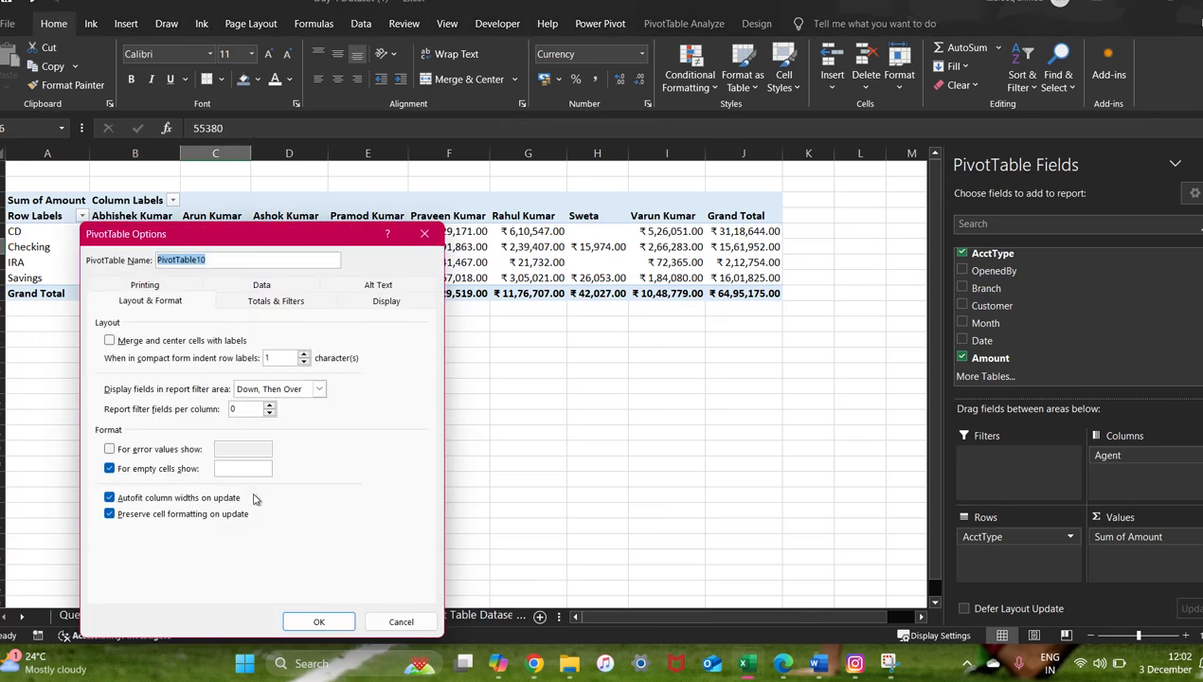
click(110, 341)
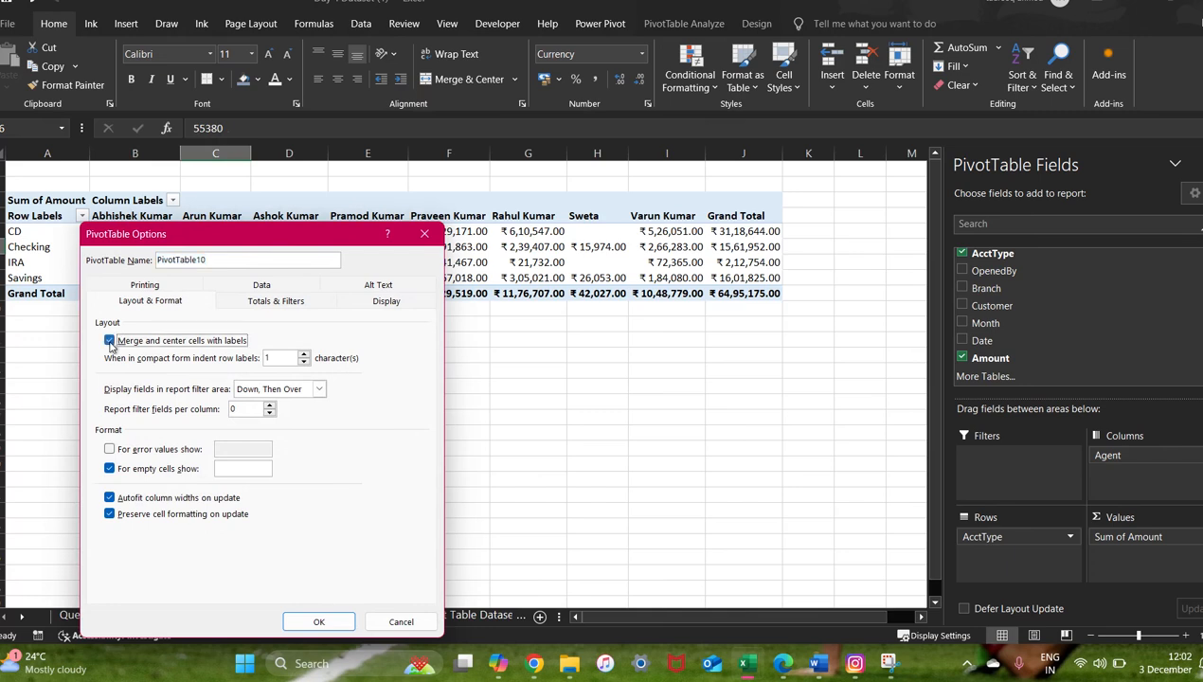
click(396, 302)
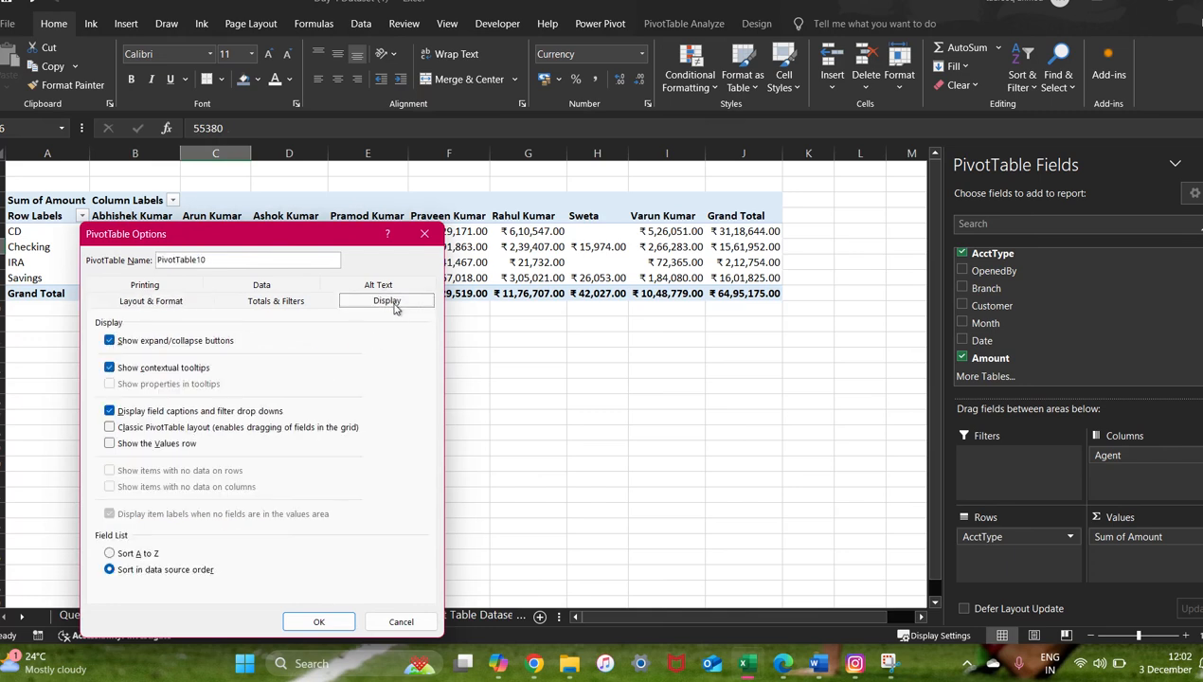
click(109, 427)
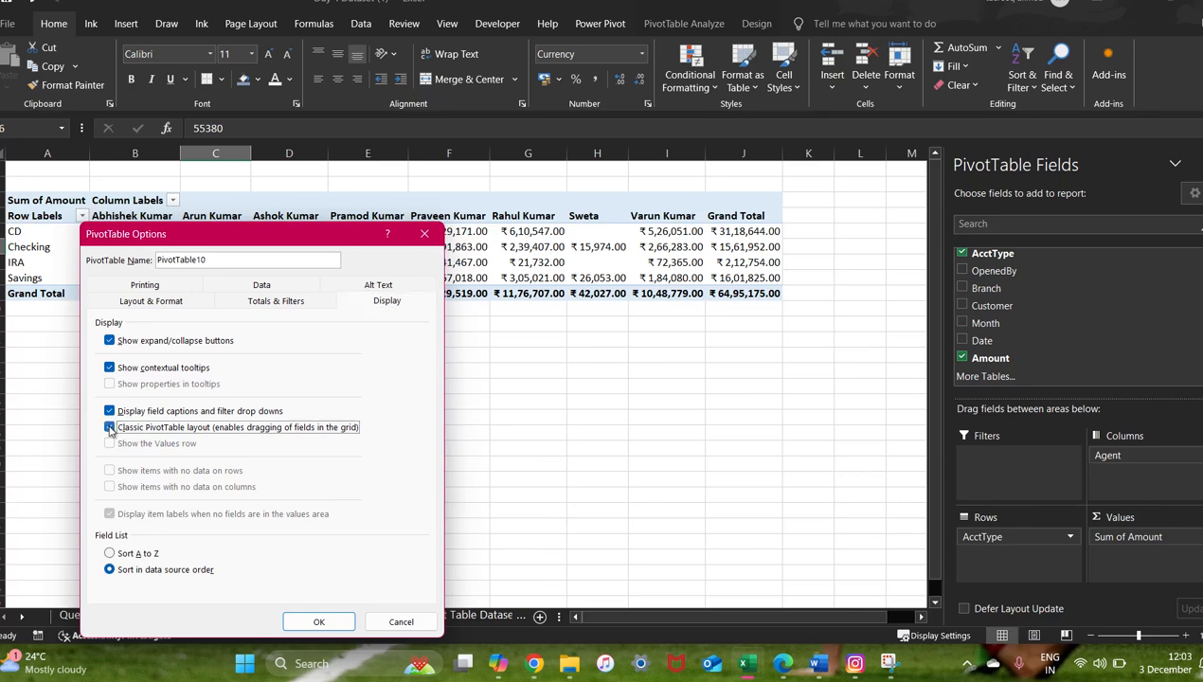
click(319, 623)
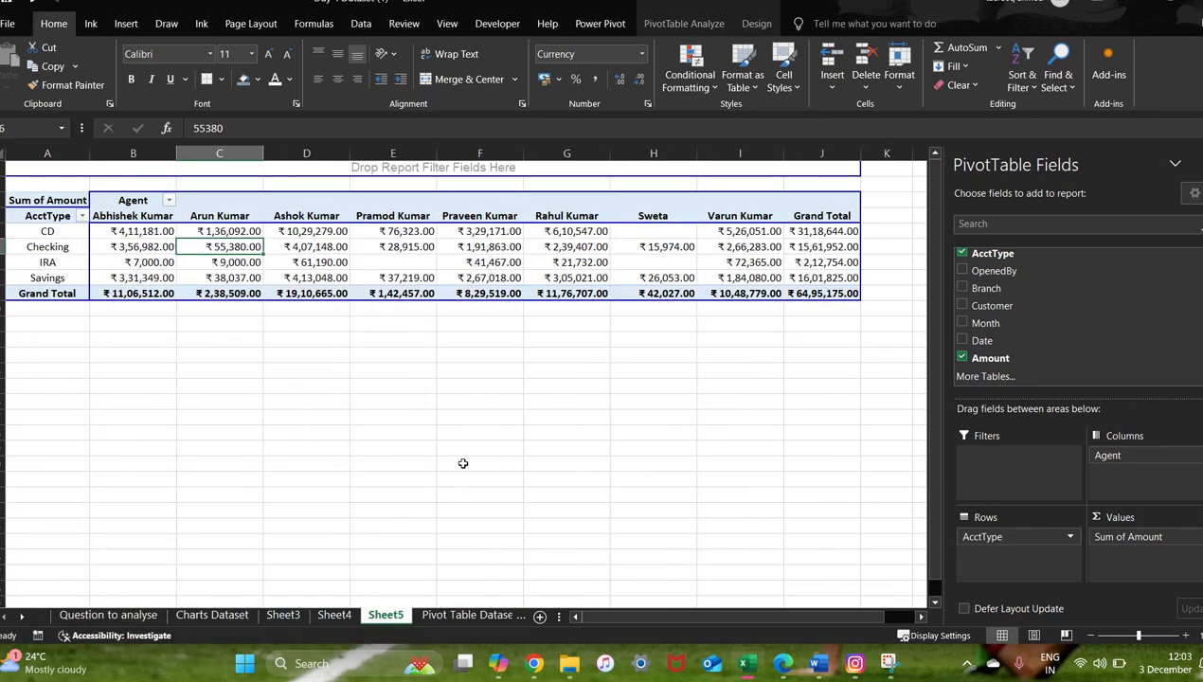
click(358, 413)
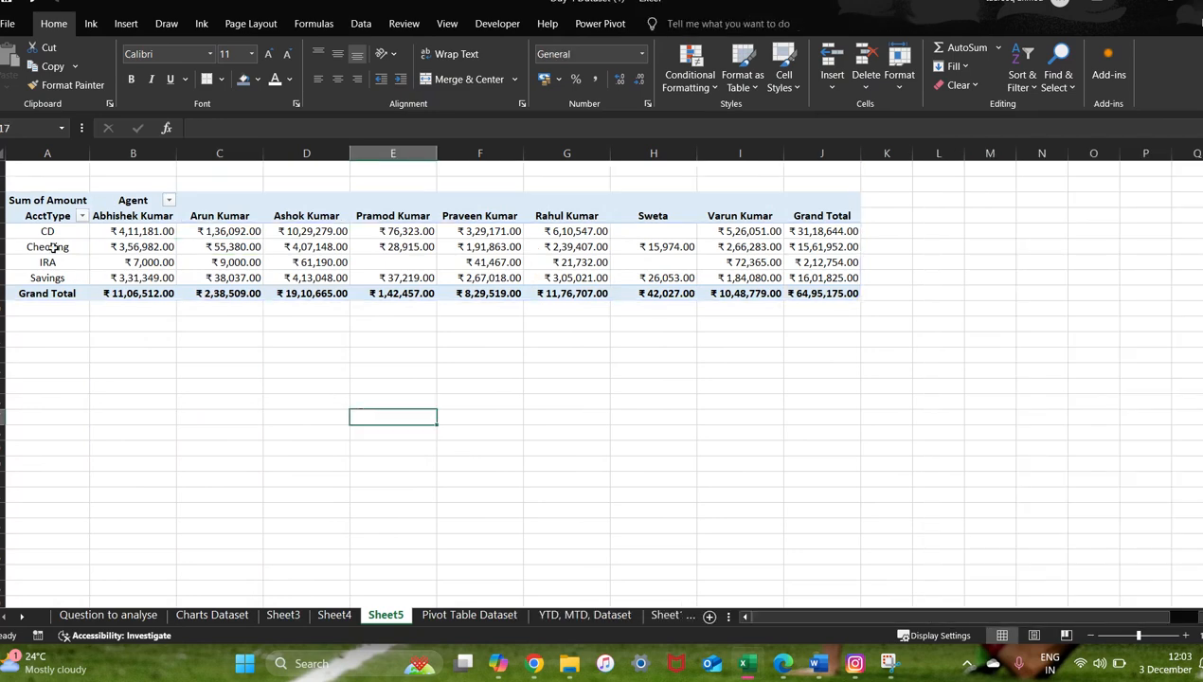
click(118, 200)
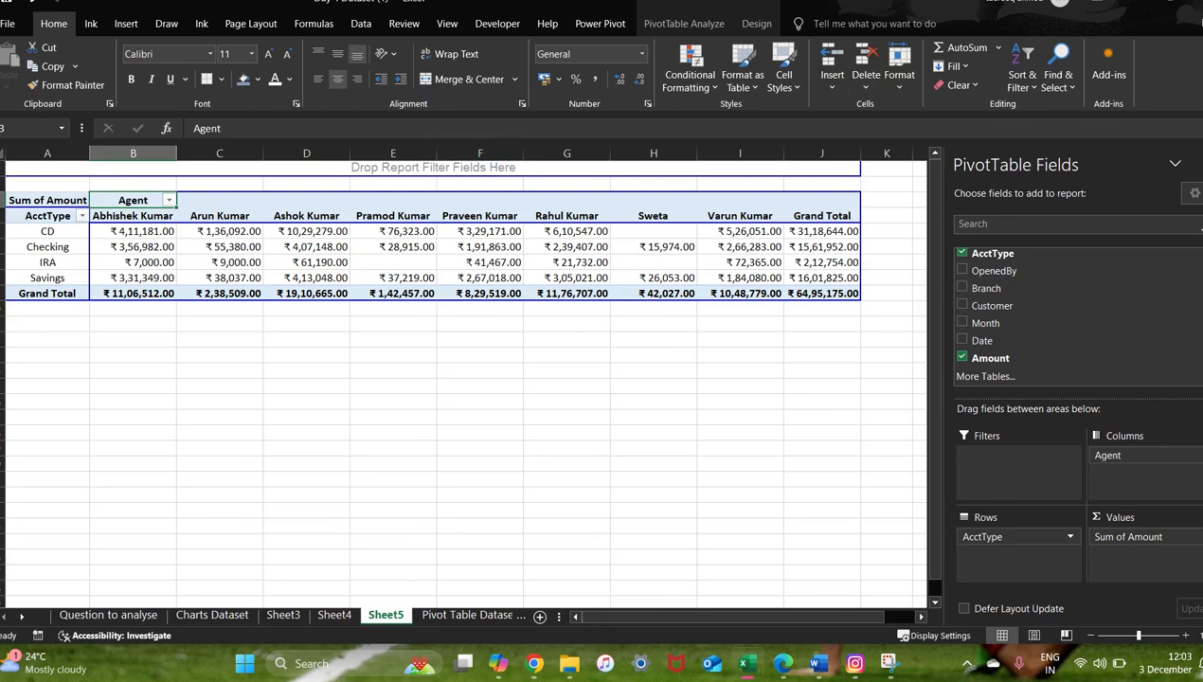
click(701, 25)
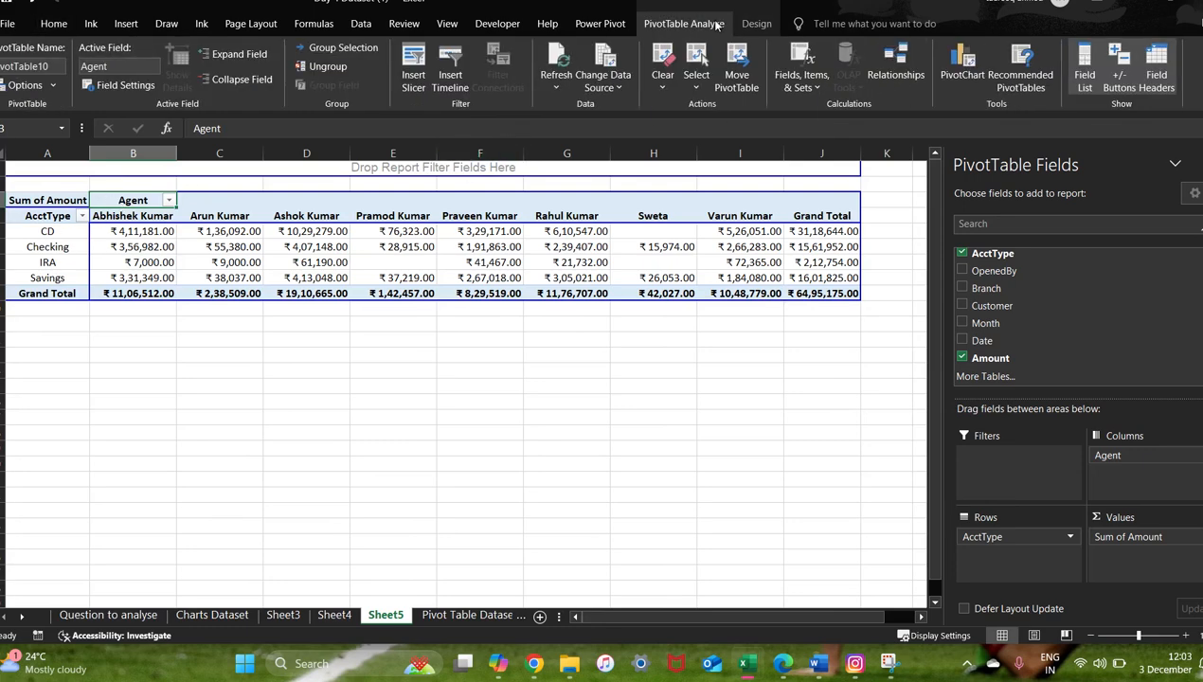
click(1122, 85)
right_click(1124, 60)
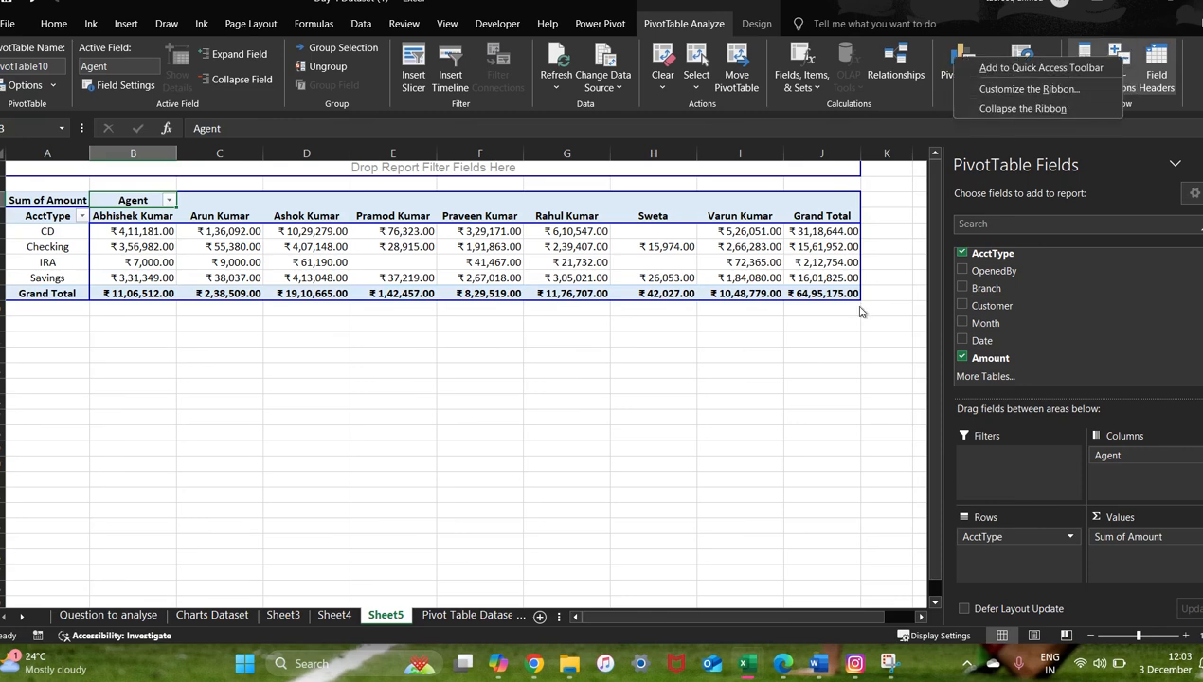
click(830, 339)
click(641, 312)
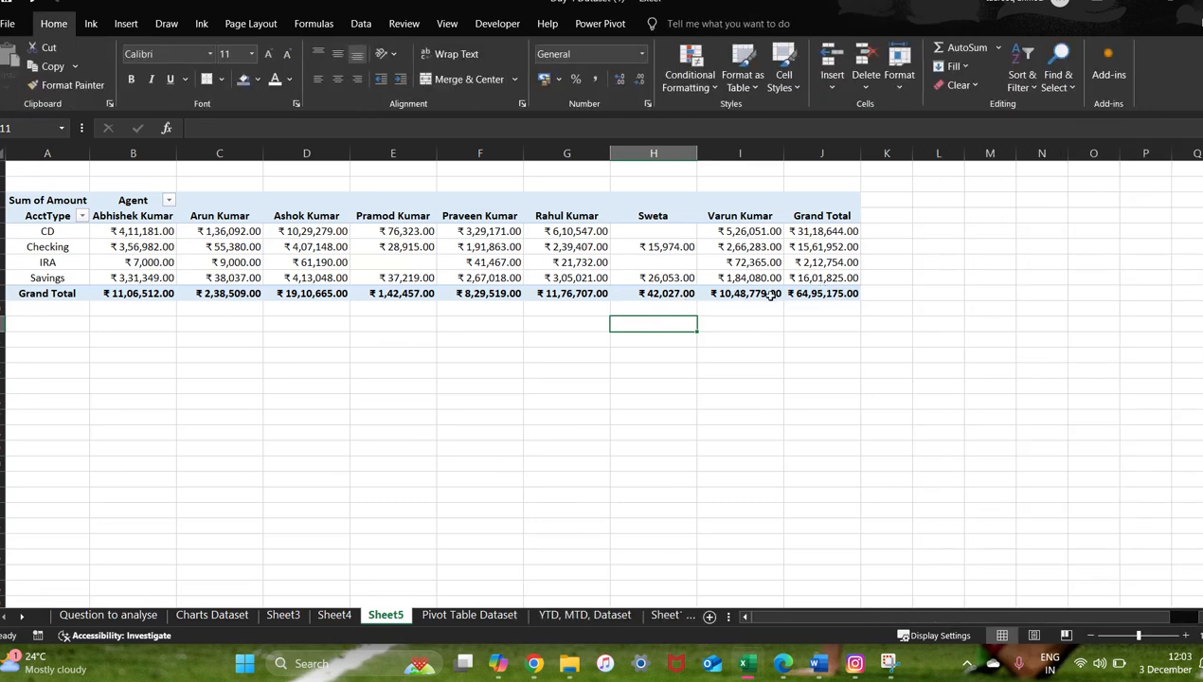
click(219, 276)
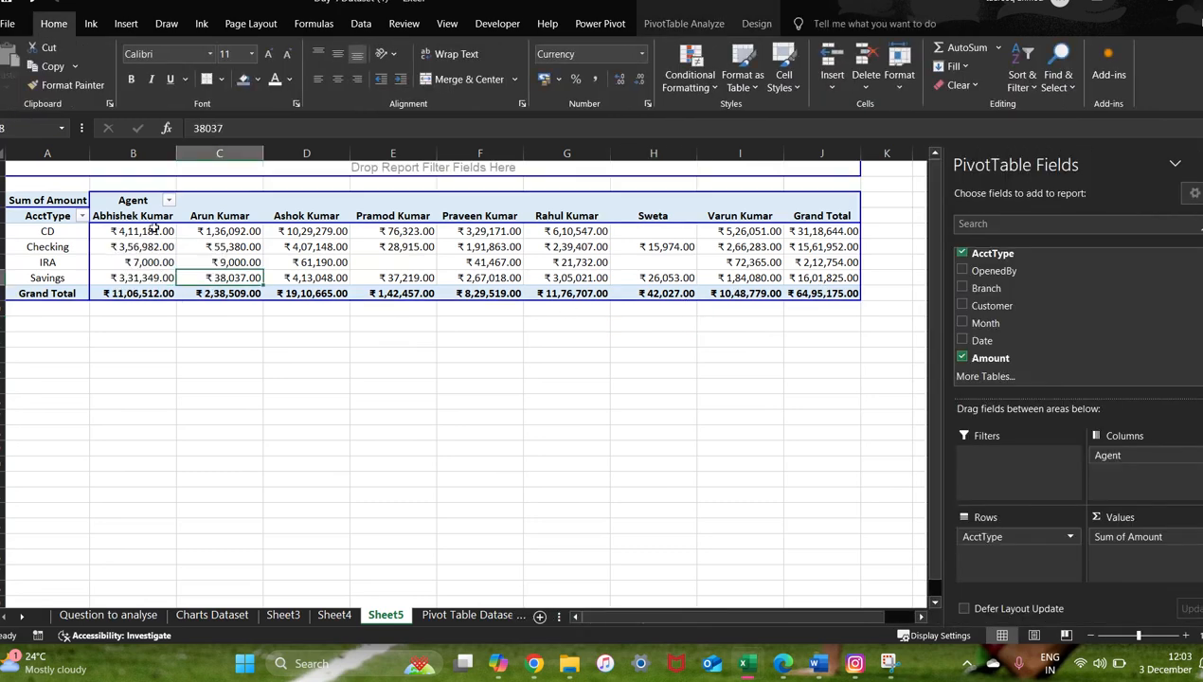
click(760, 25)
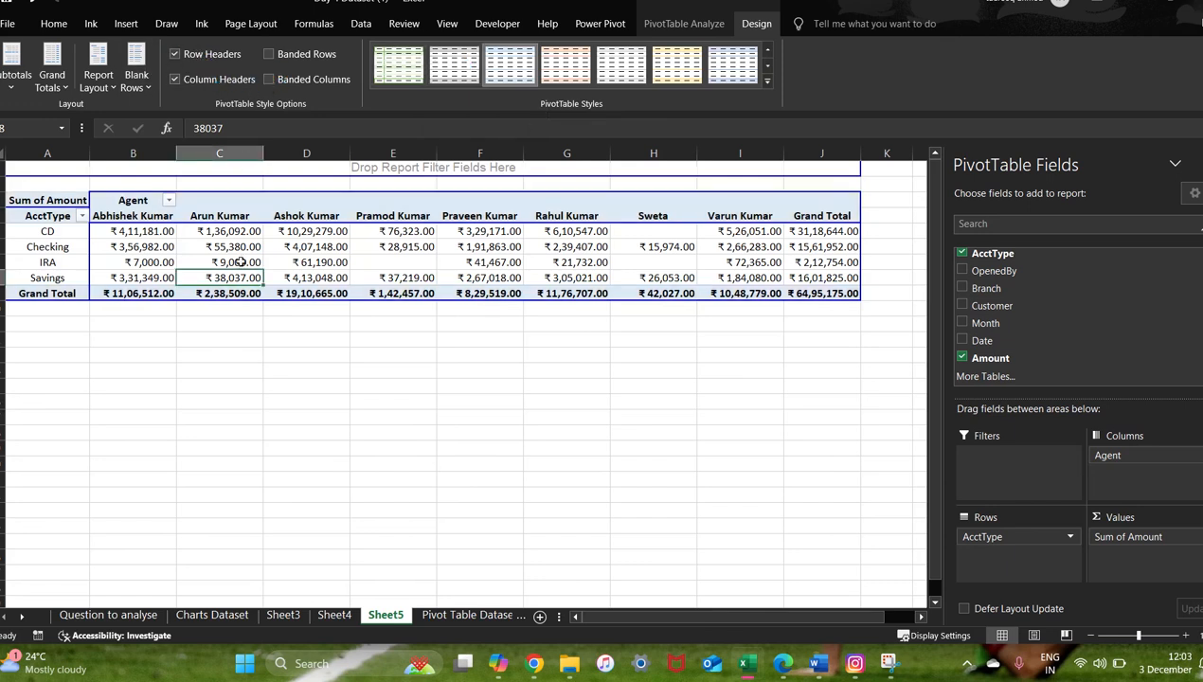
click(268, 382)
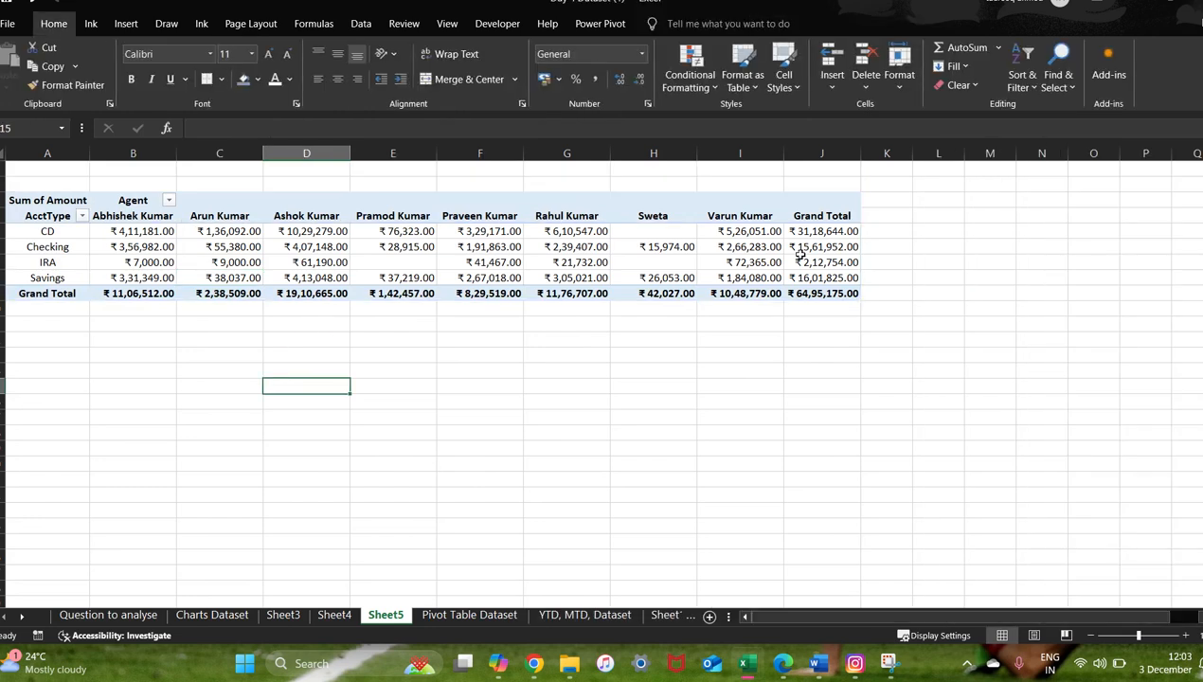
Step: Insert a Clustered Column PivotChart of the summed amounts by account type and agent
mouse_move(801, 256)
click(540, 243)
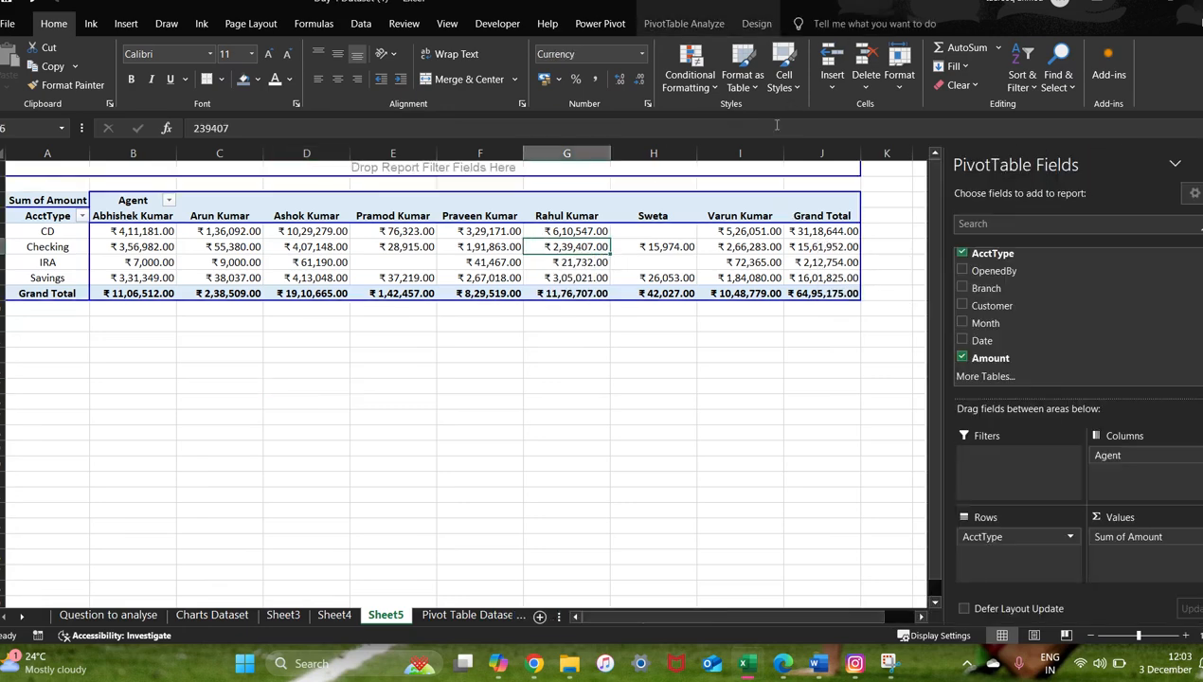
click(718, 27)
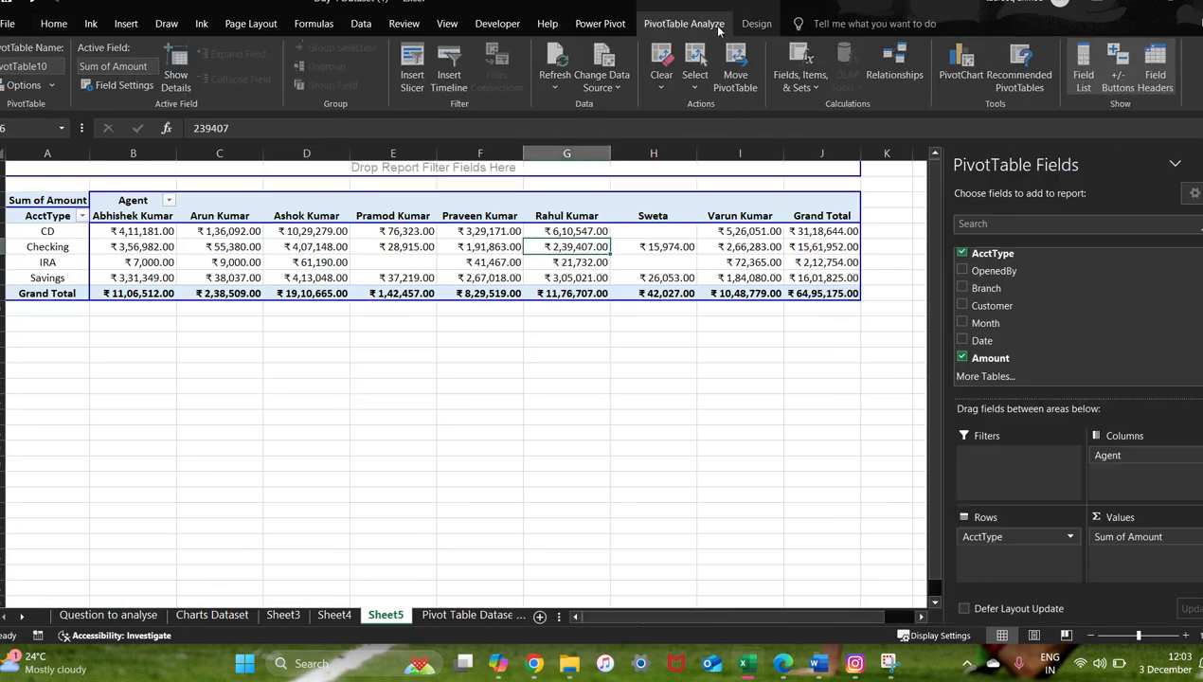
click(957, 65)
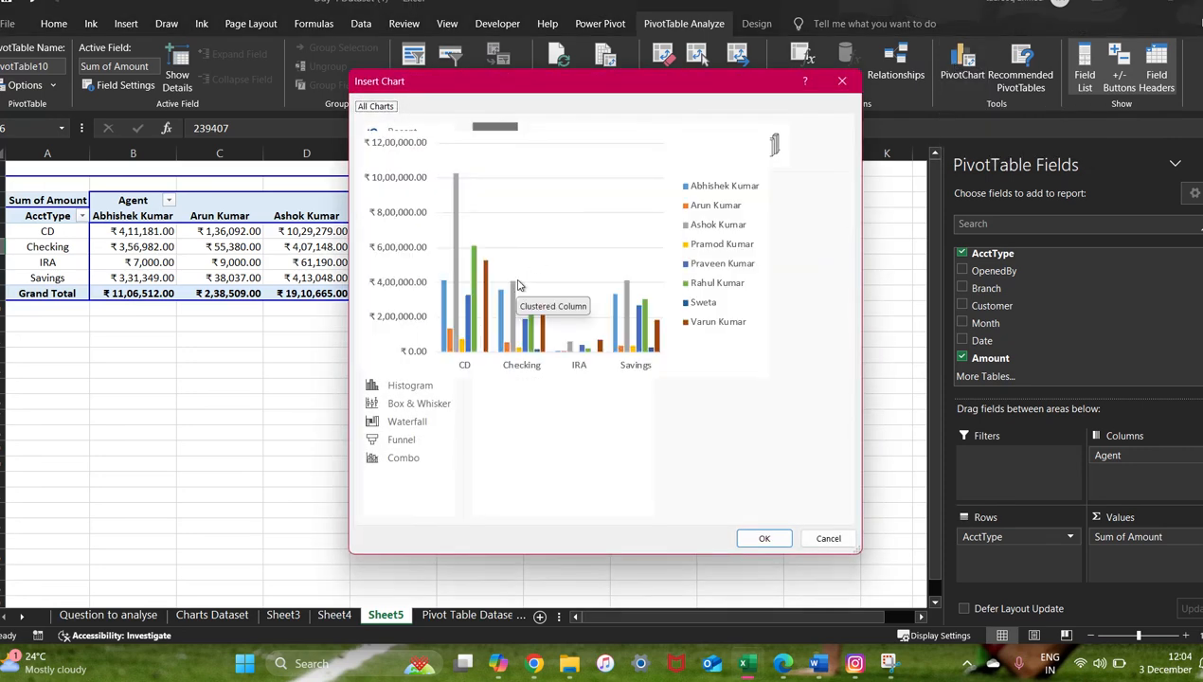
click(755, 536)
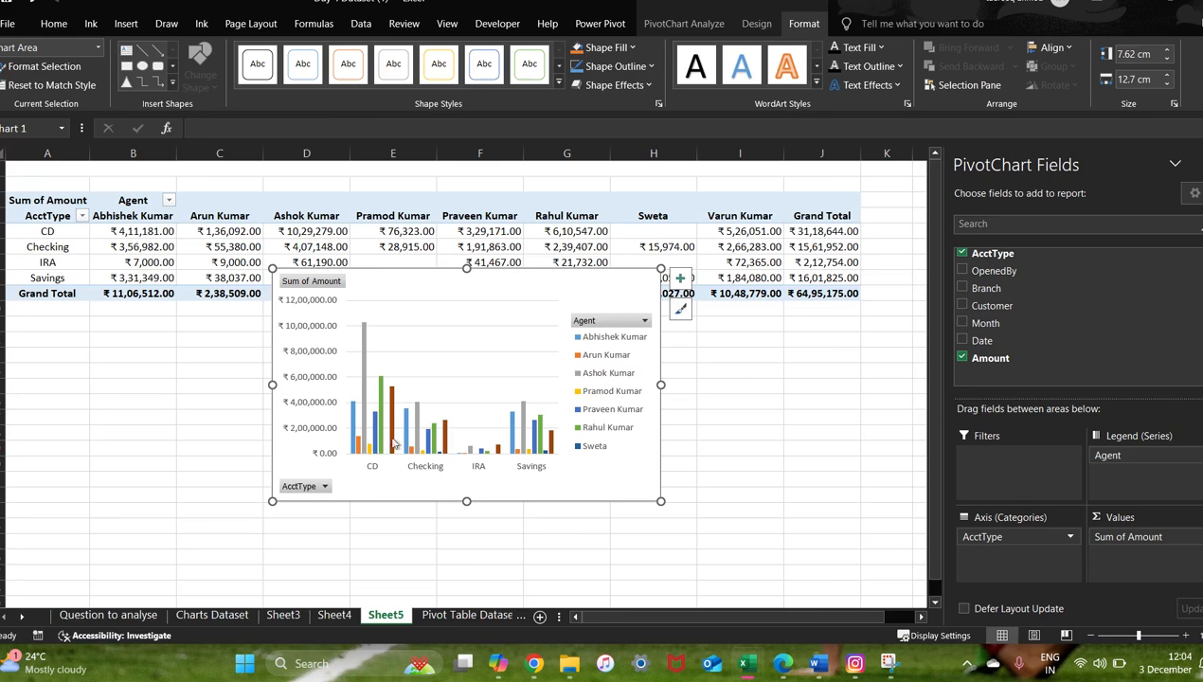
click(483, 372)
click(793, 357)
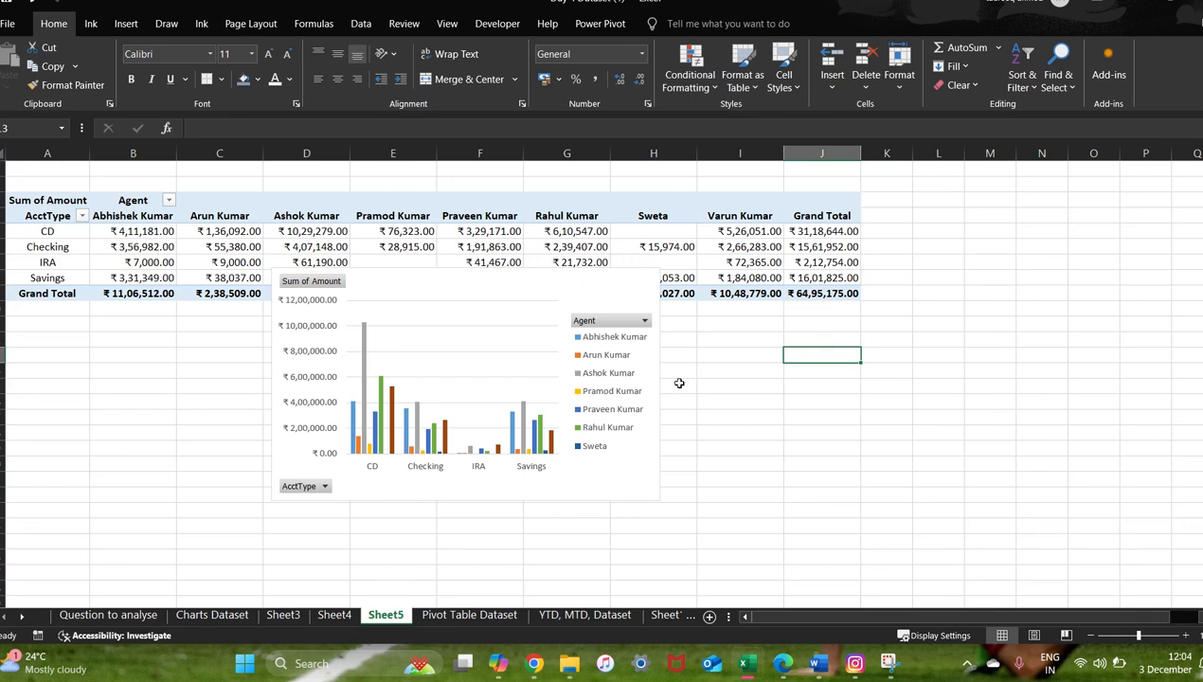
click(714, 367)
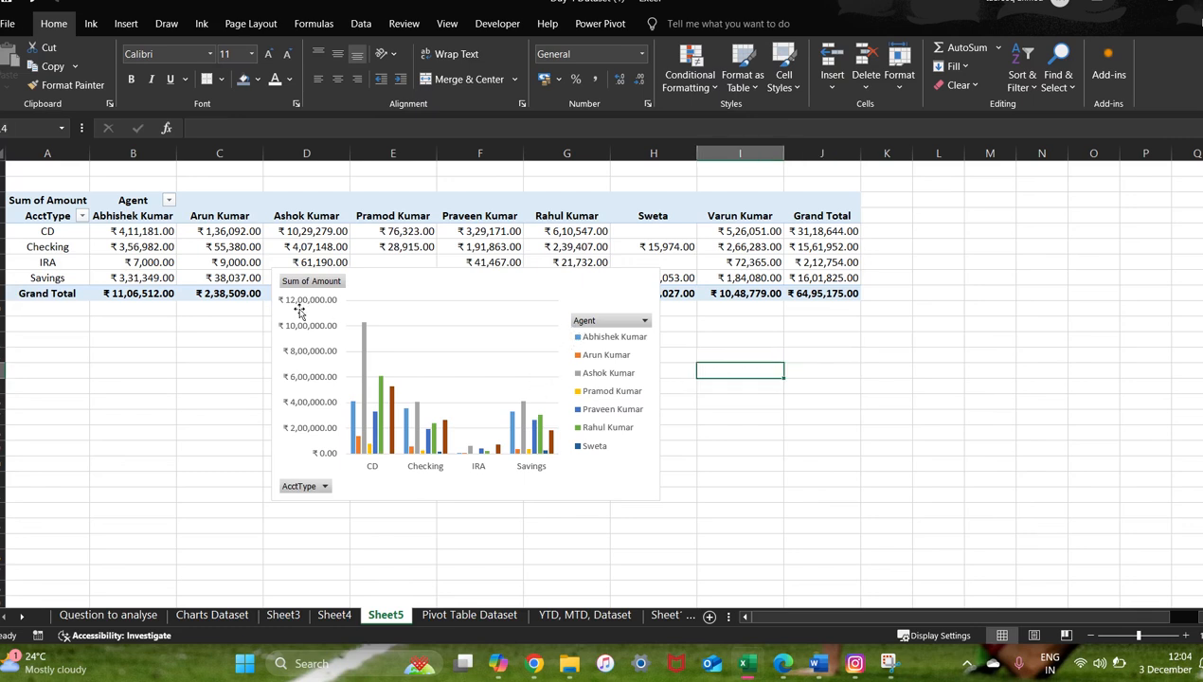
Step: Hide all field buttons on the PivotChart and move the chart just below the pivot table
click(318, 286)
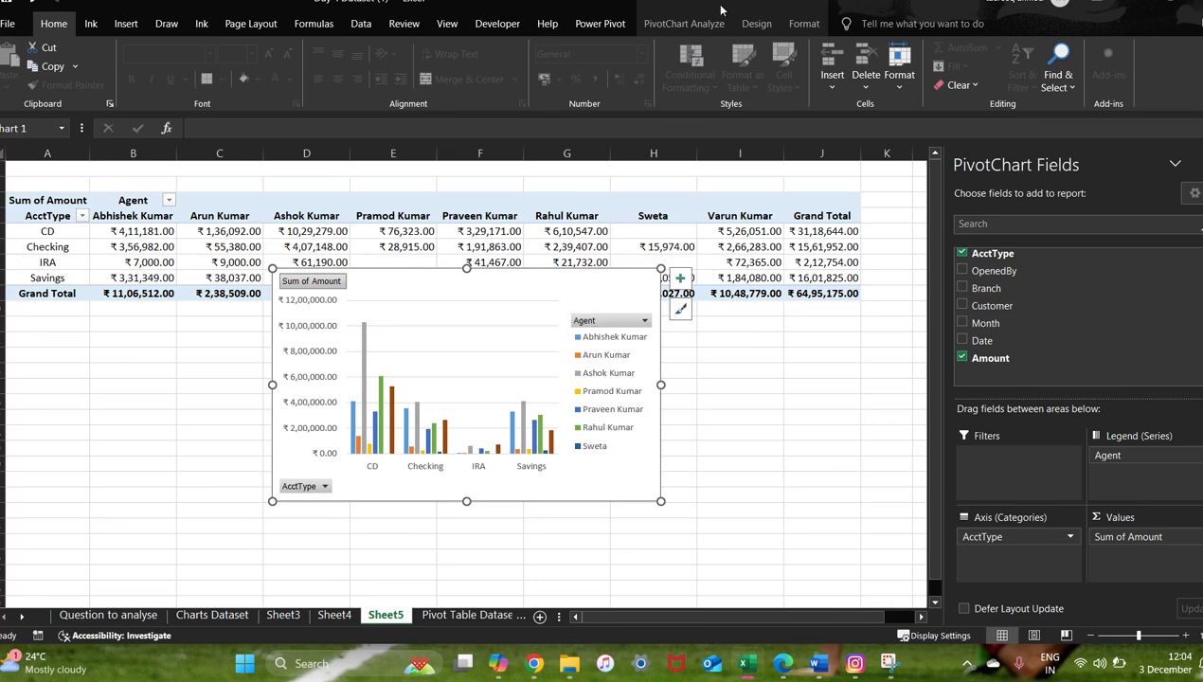
click(756, 24)
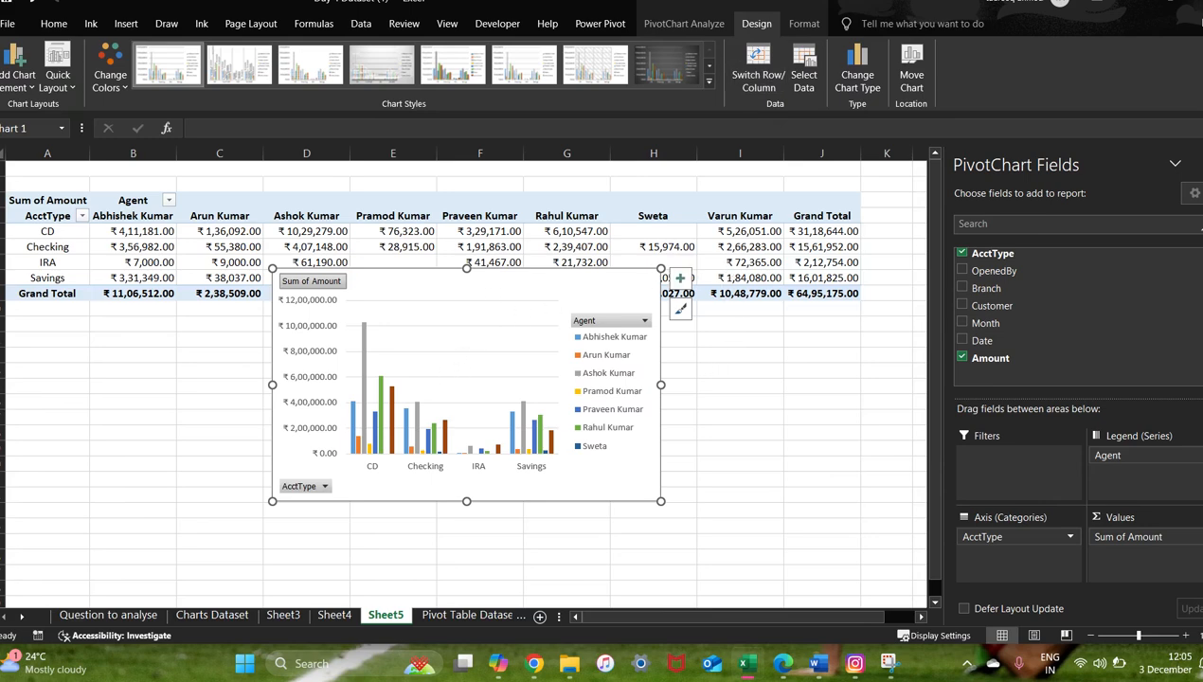
click(717, 26)
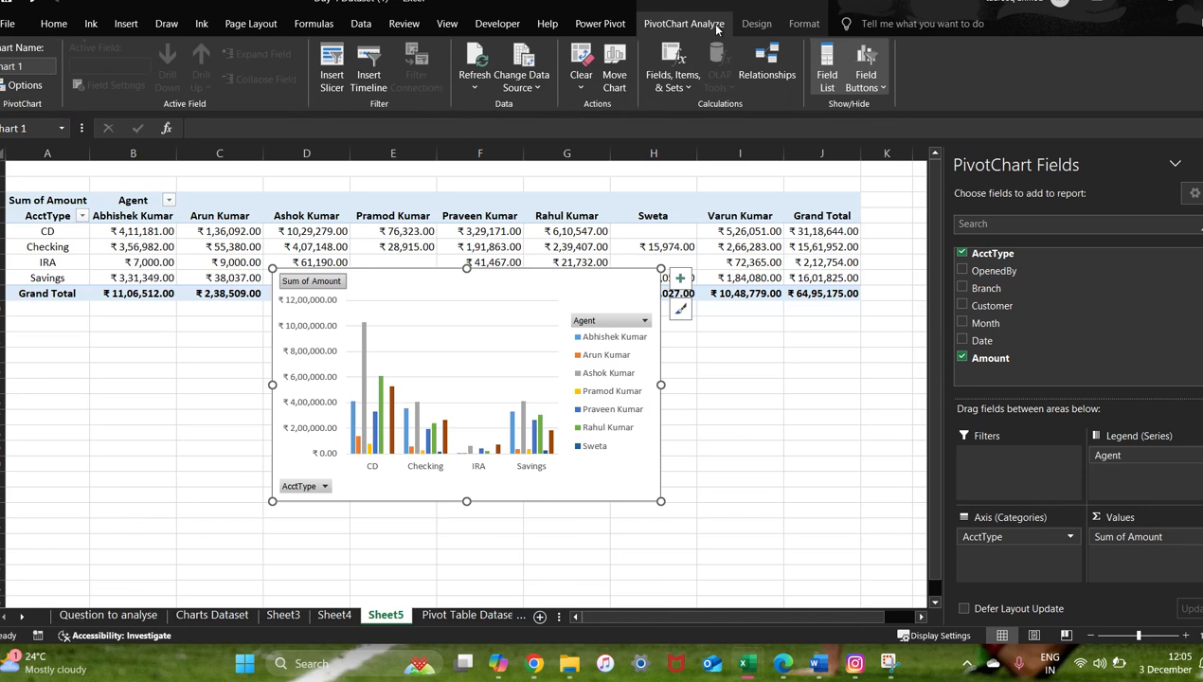
click(878, 88)
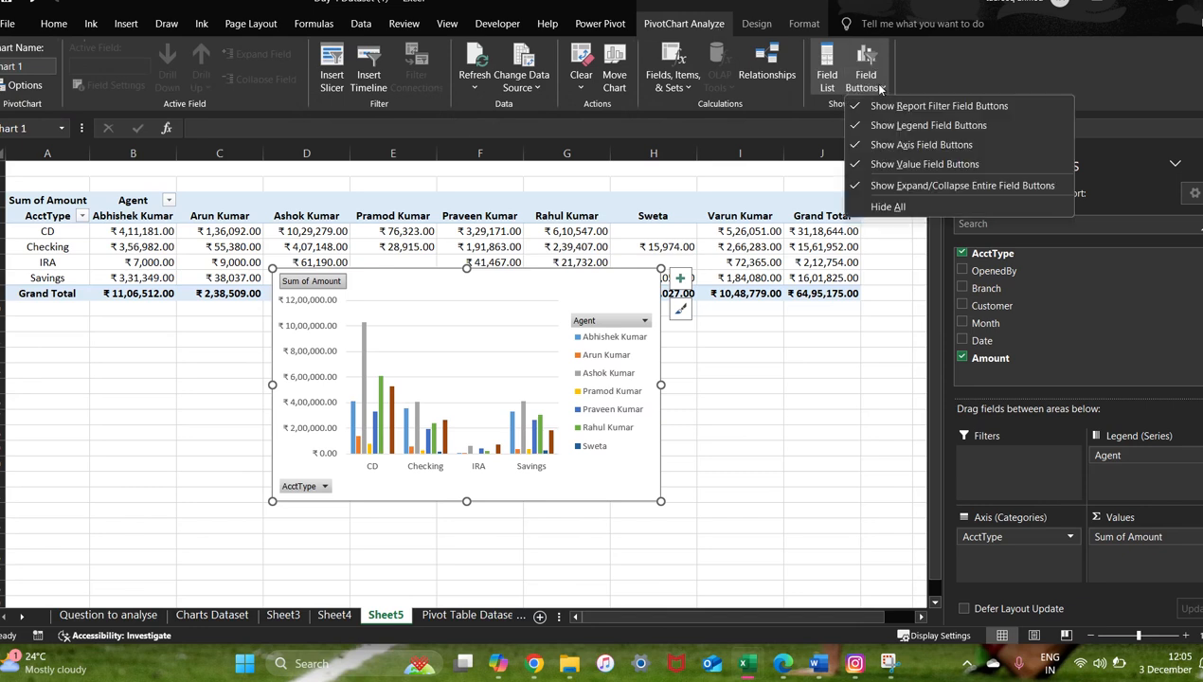
click(888, 207)
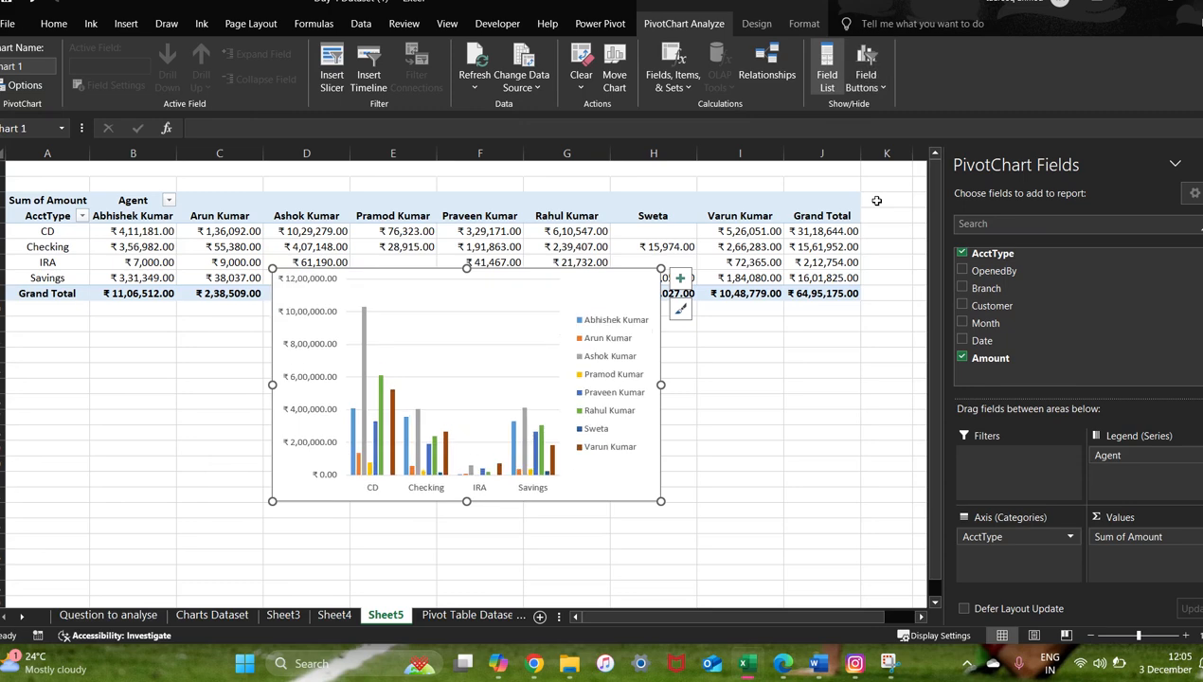
click(675, 389)
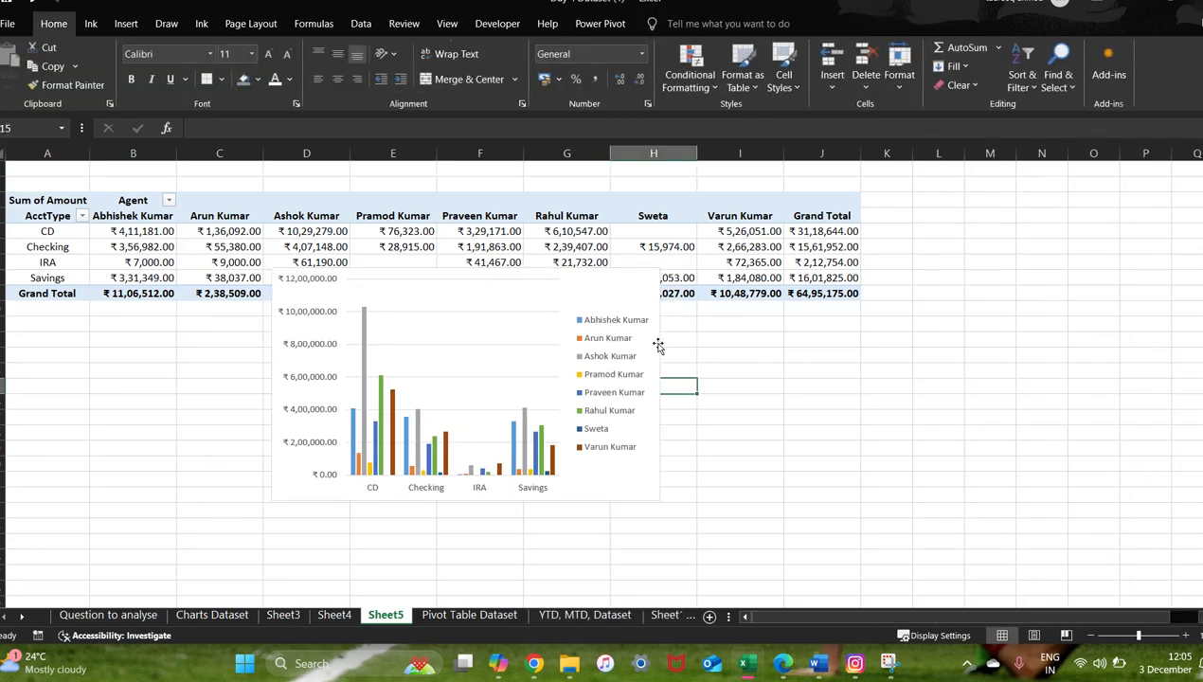
drag(658, 343, 669, 393)
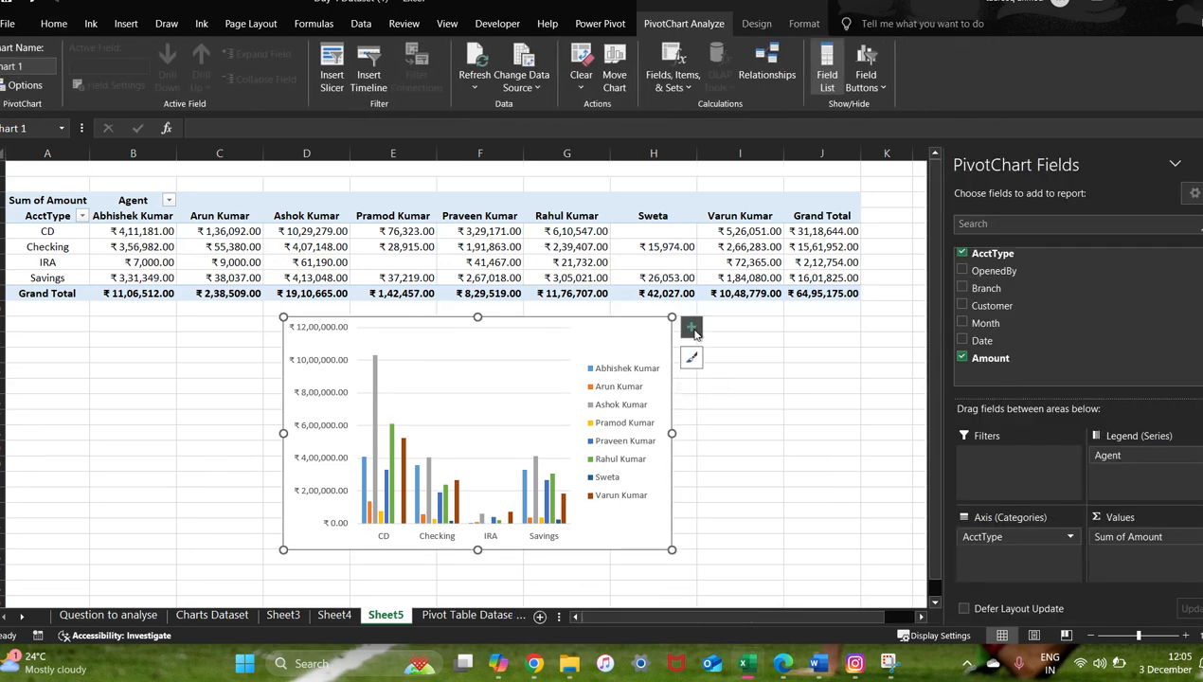
Step: Add axis titles and a chart title to the PivotChart and remove its gridlines
click(693, 329)
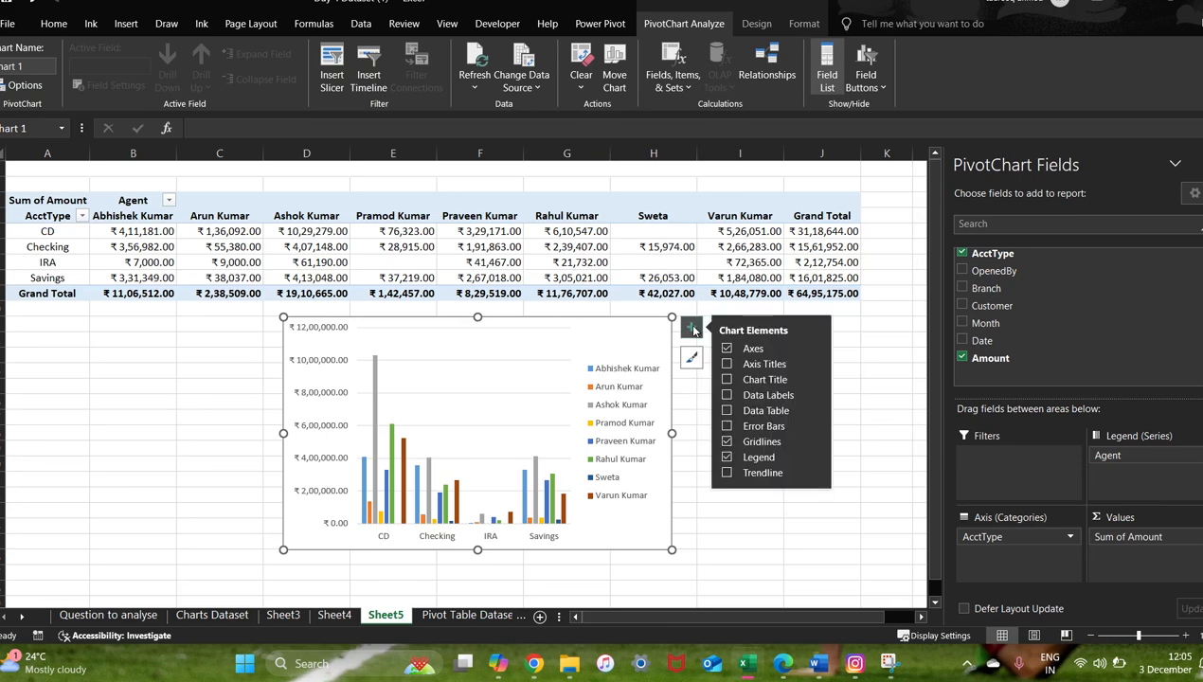
click(728, 363)
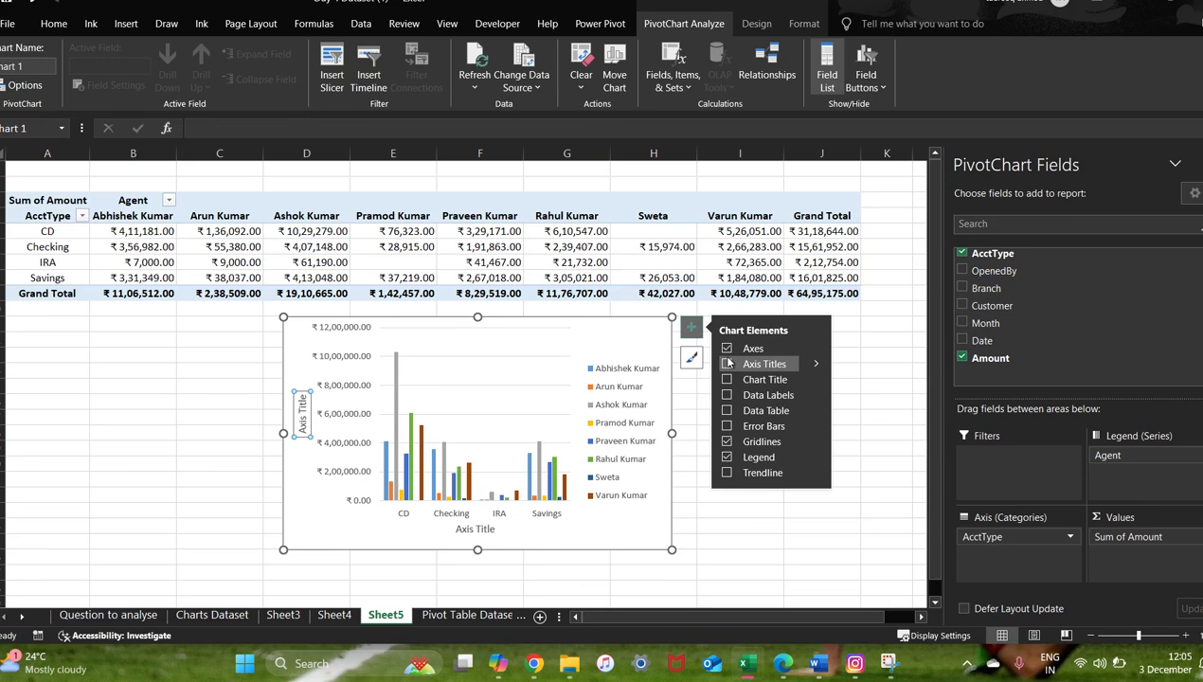
click(728, 364)
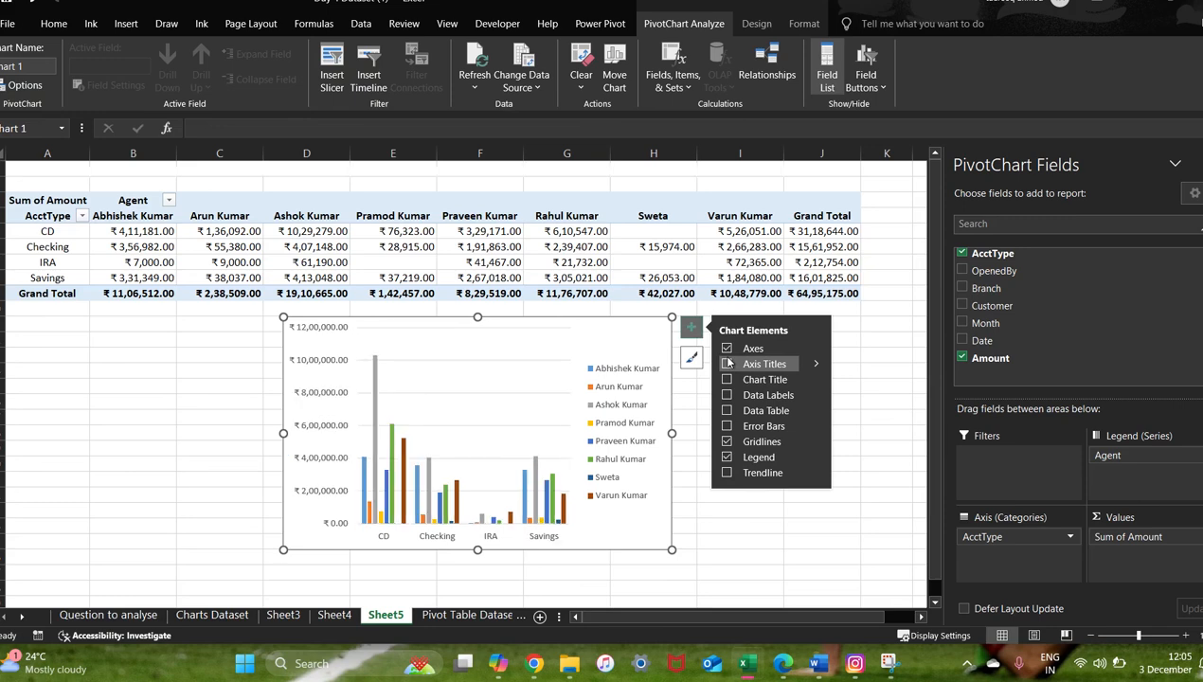
click(727, 364)
click(726, 378)
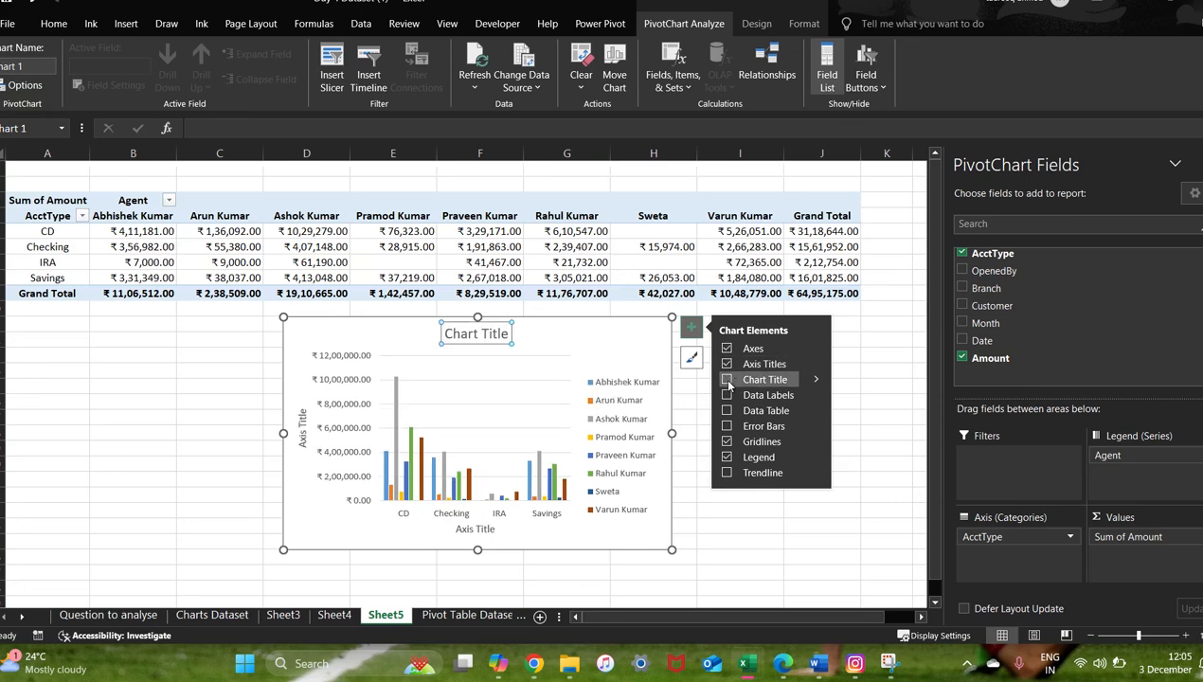
click(725, 442)
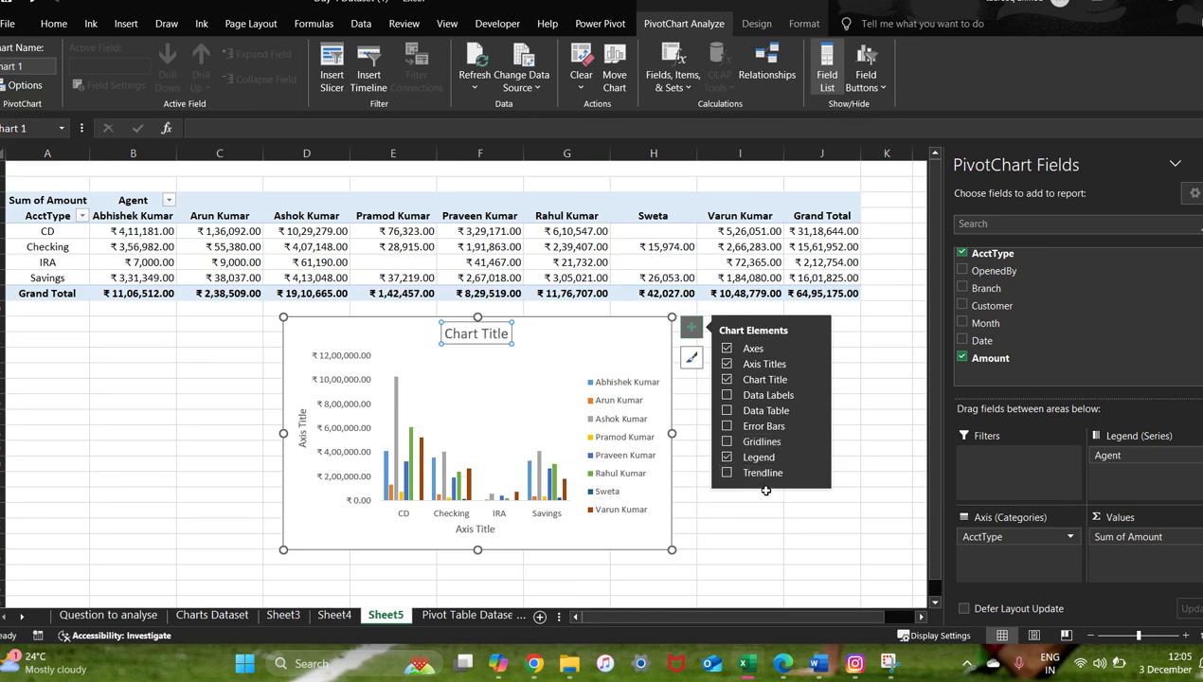
click(917, 381)
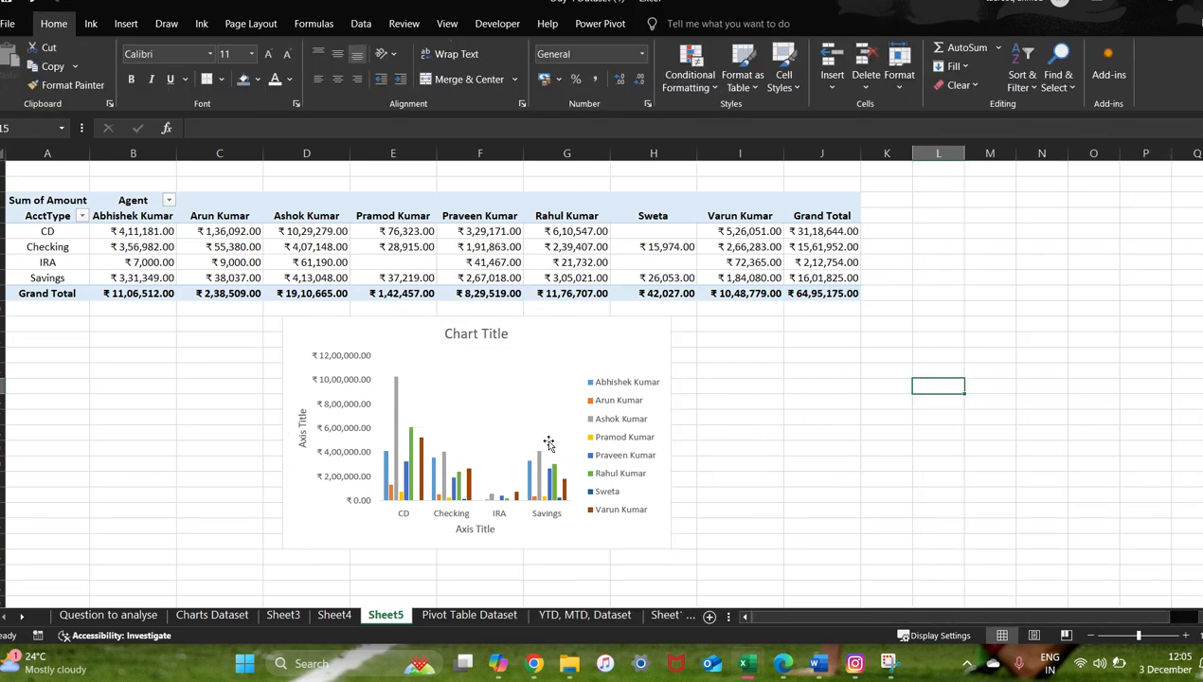
click(466, 334)
double_click(466, 334)
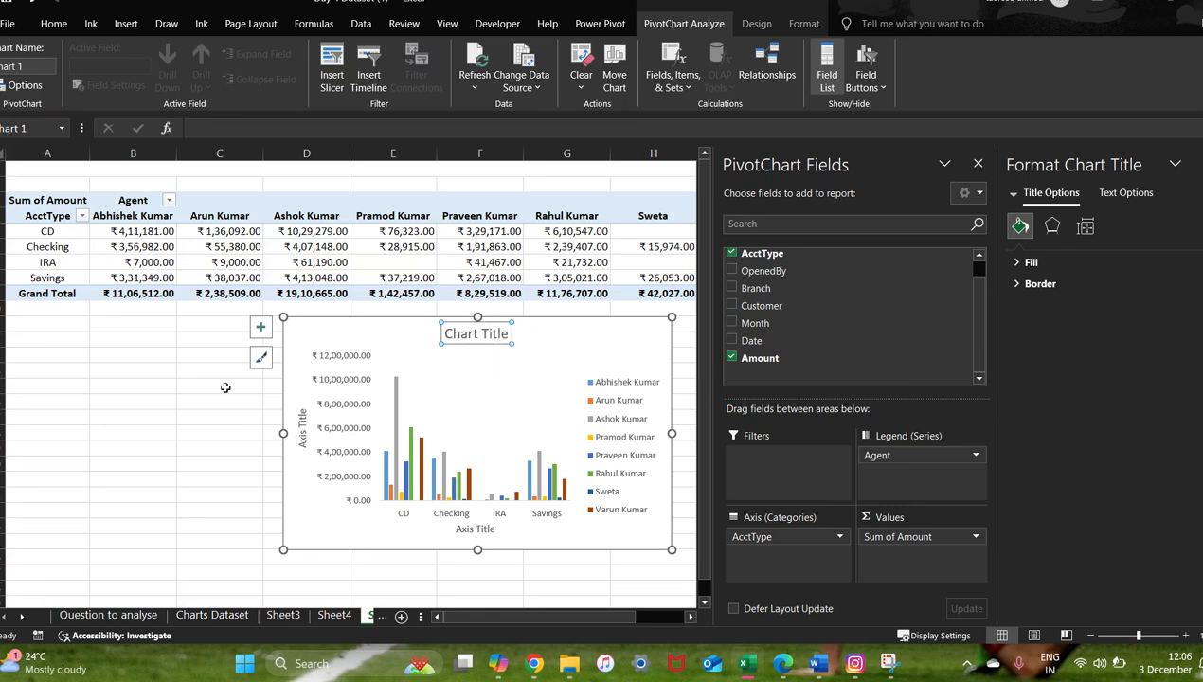
click(153, 402)
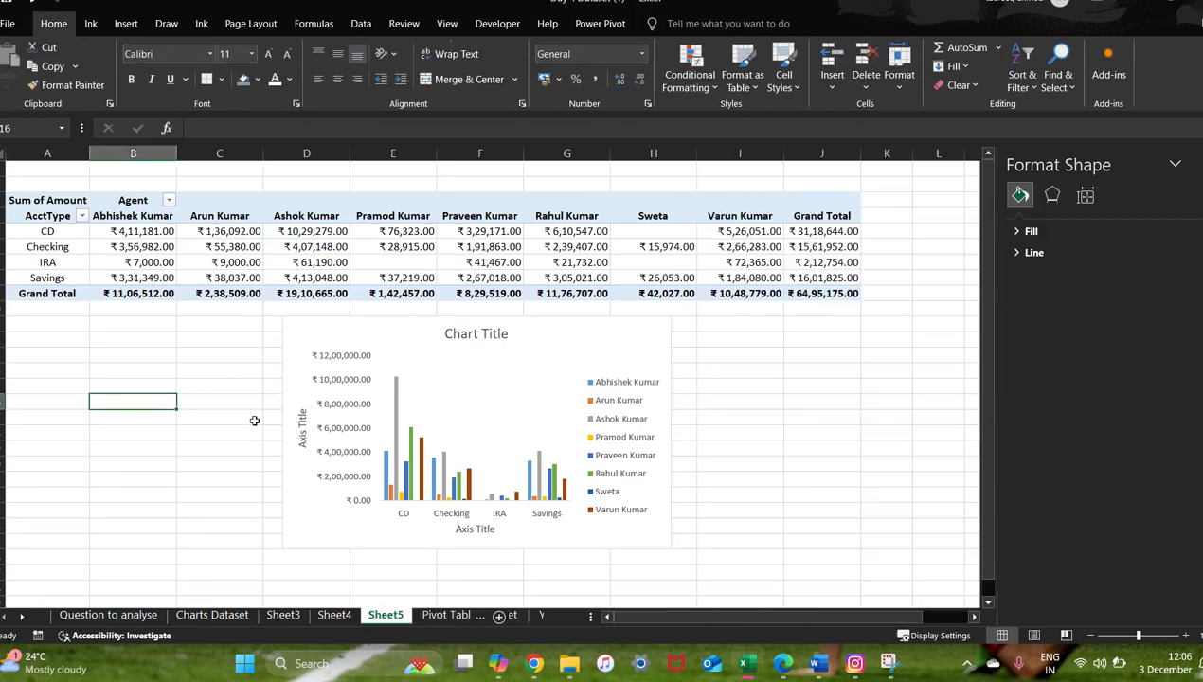
click(921, 351)
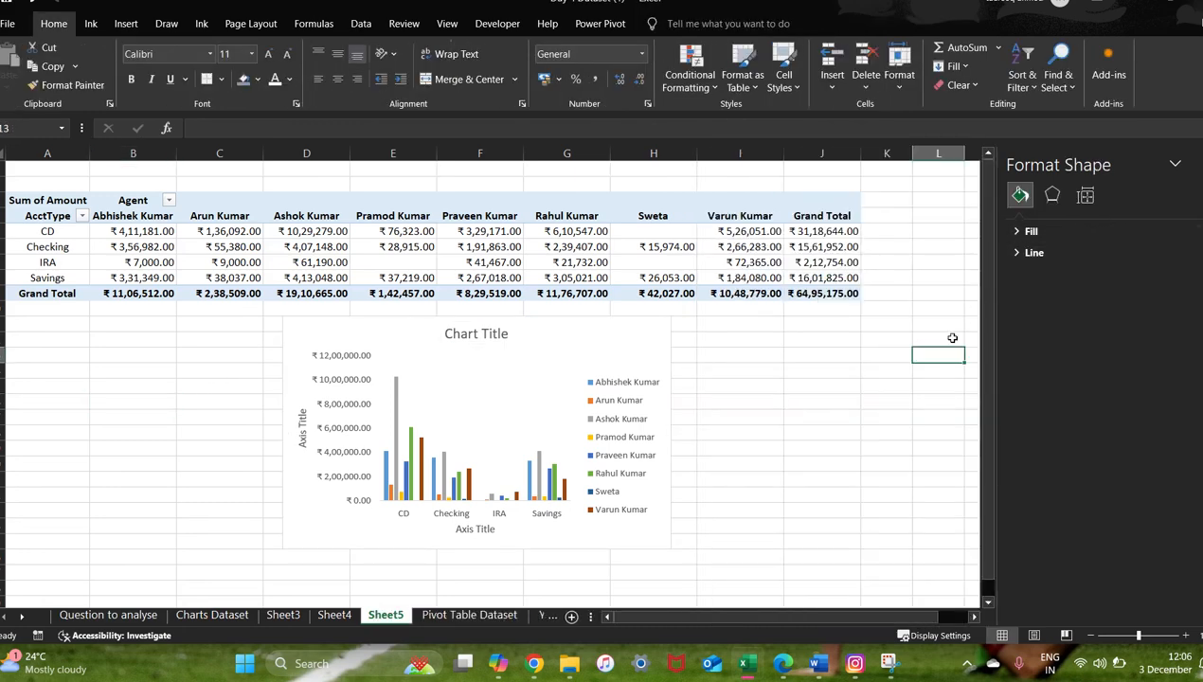
click(1195, 165)
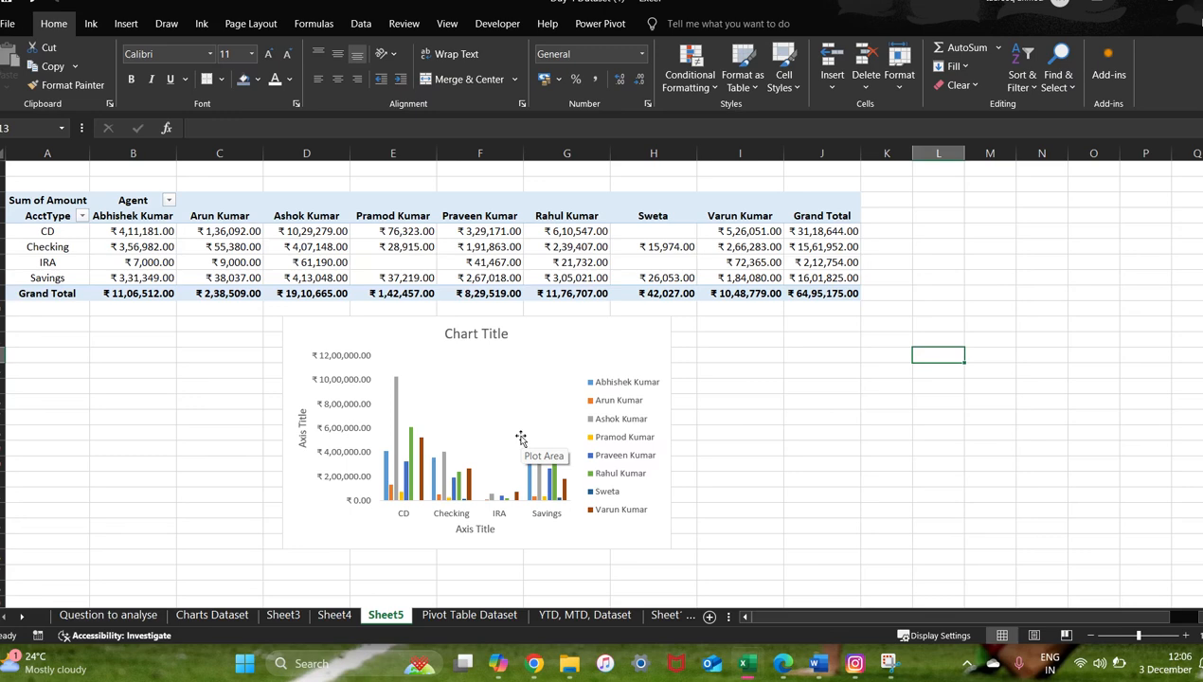
key(alt+Tab)
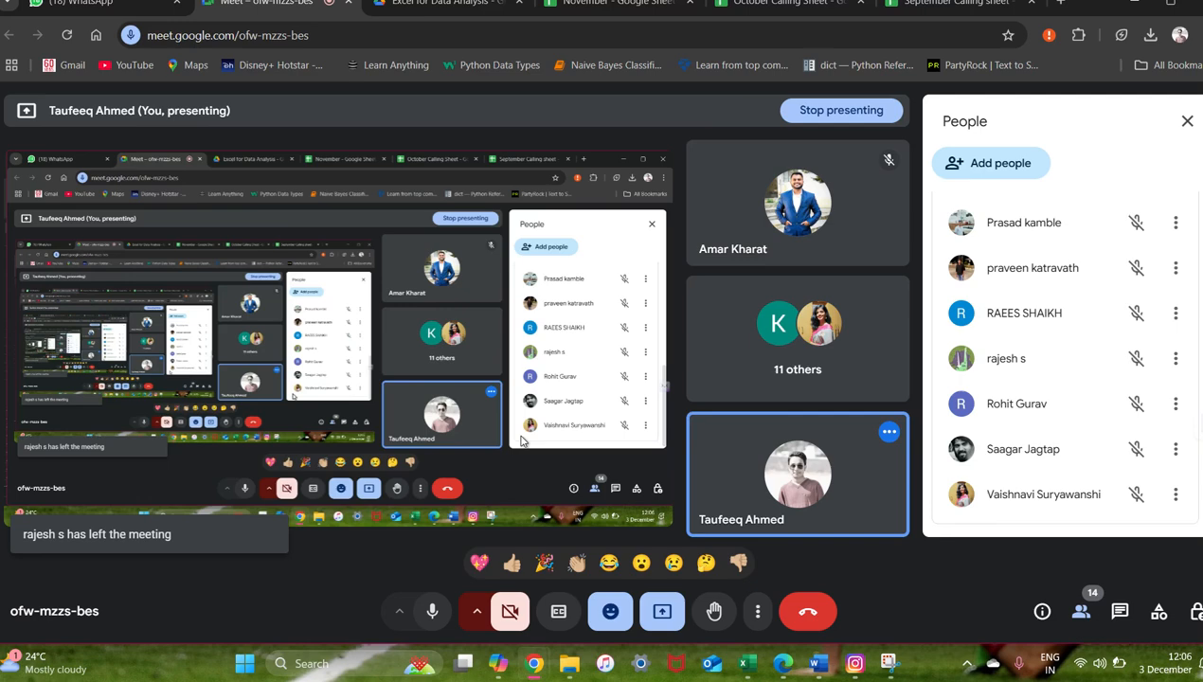
key(alt+Tab)
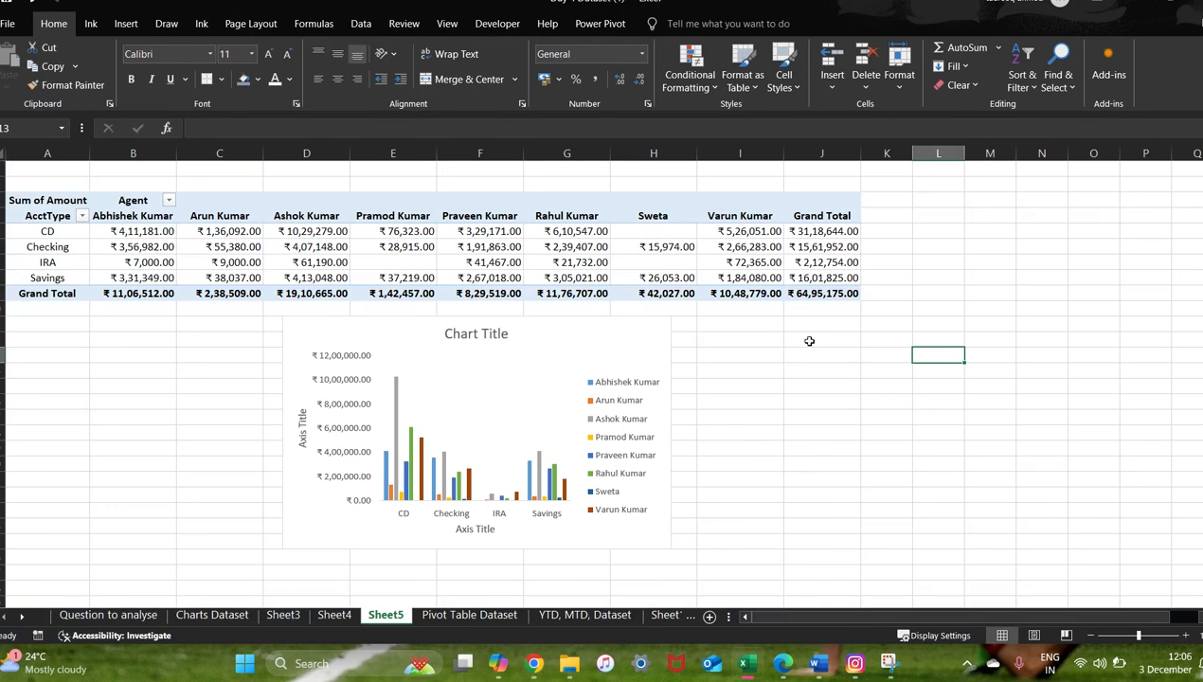
key(alt+Tab)
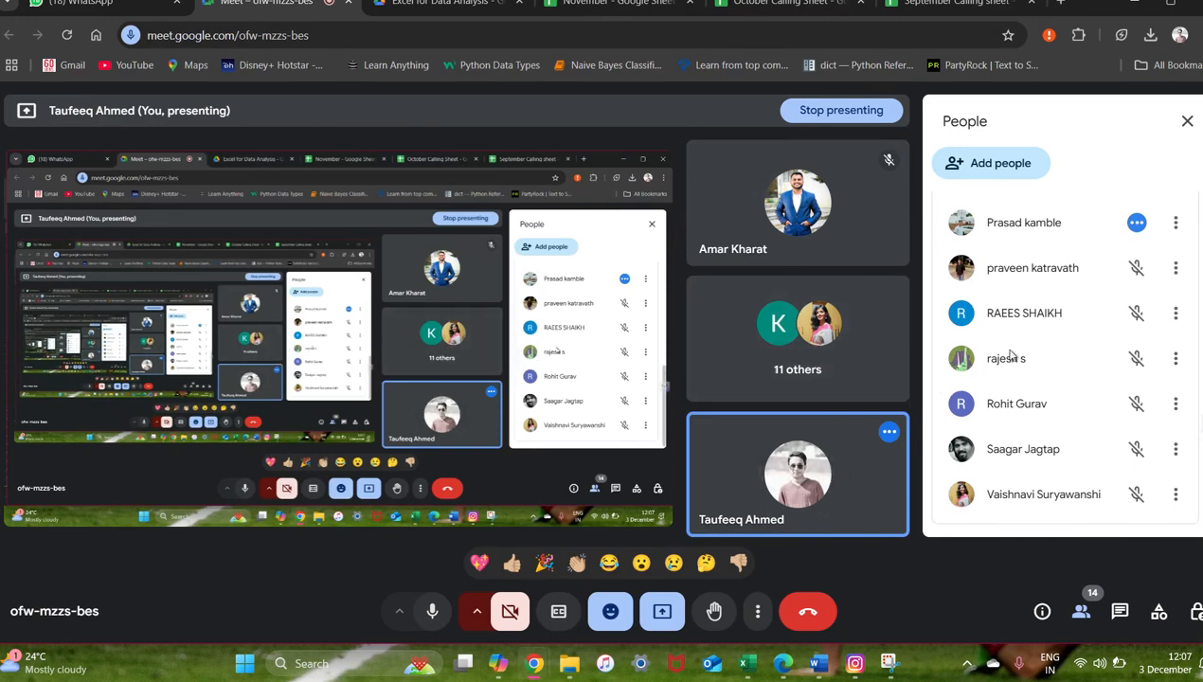
scroll(1012, 354, up, 10)
key(alt+Tab)
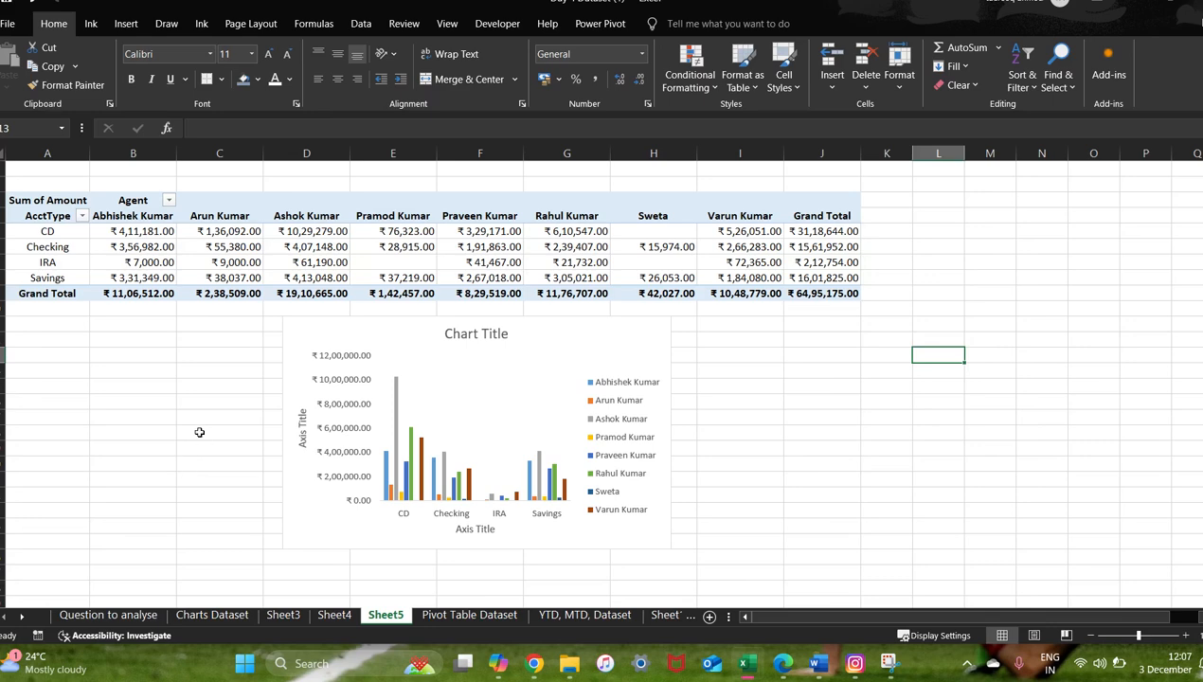
Step: Go to the Question to analyse sheet and read the listed analysis questions
click(108, 615)
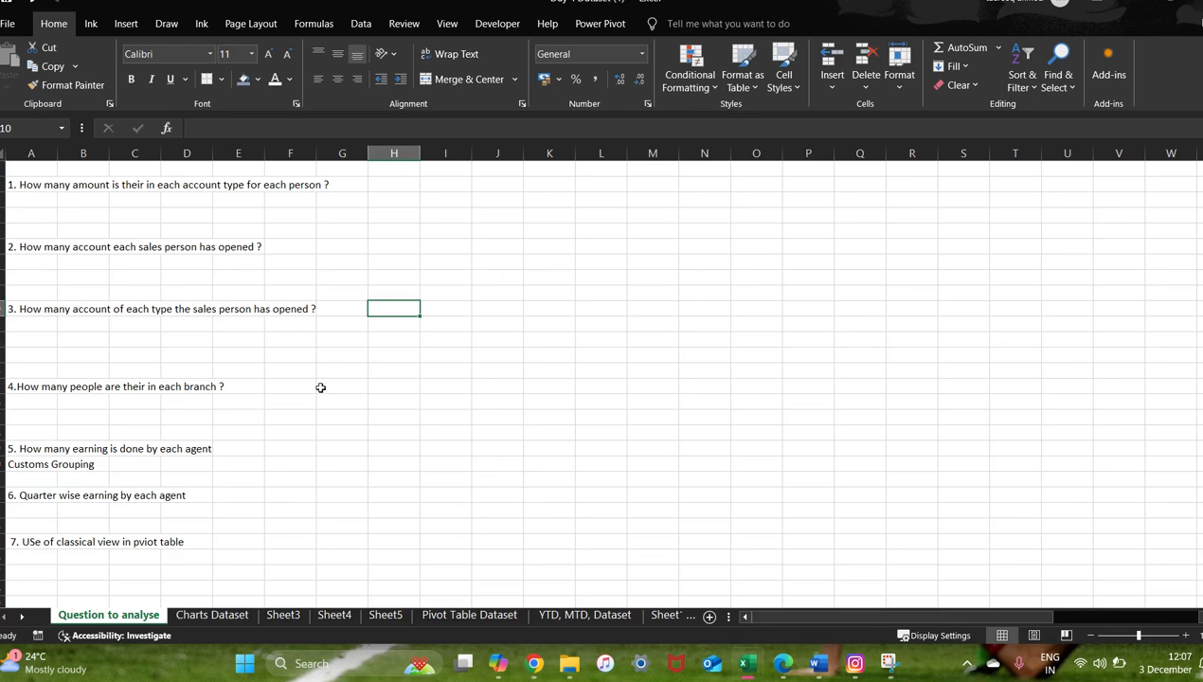
key(alt+Tab)
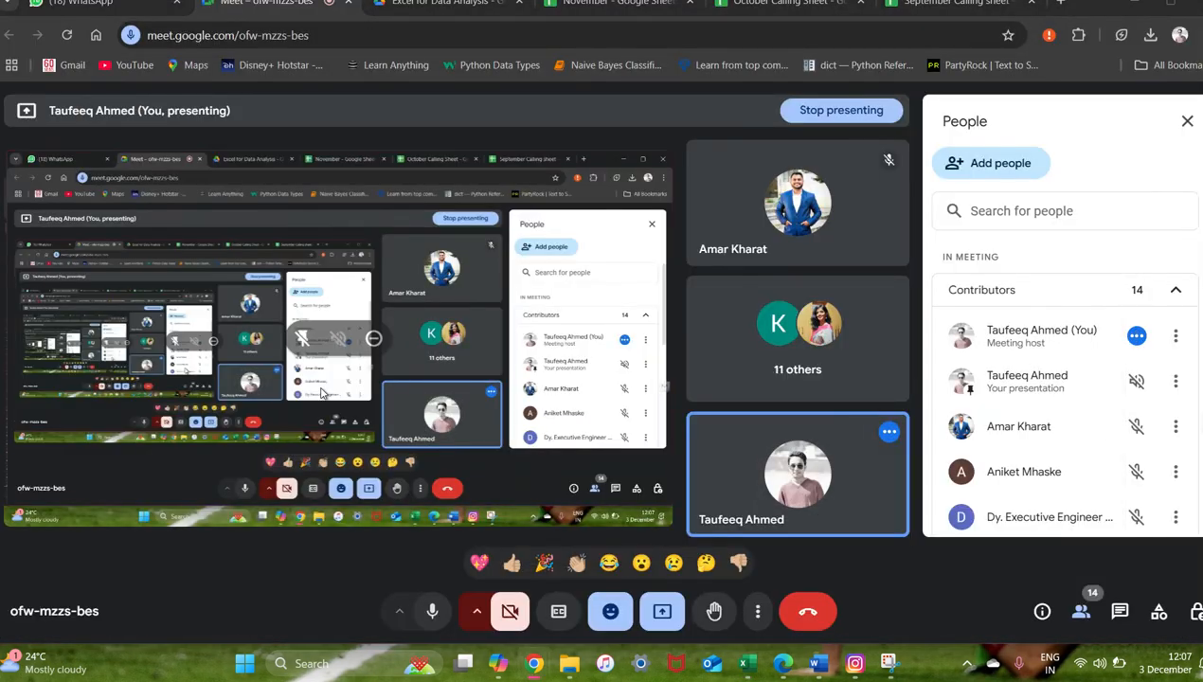
key(alt+Tab)
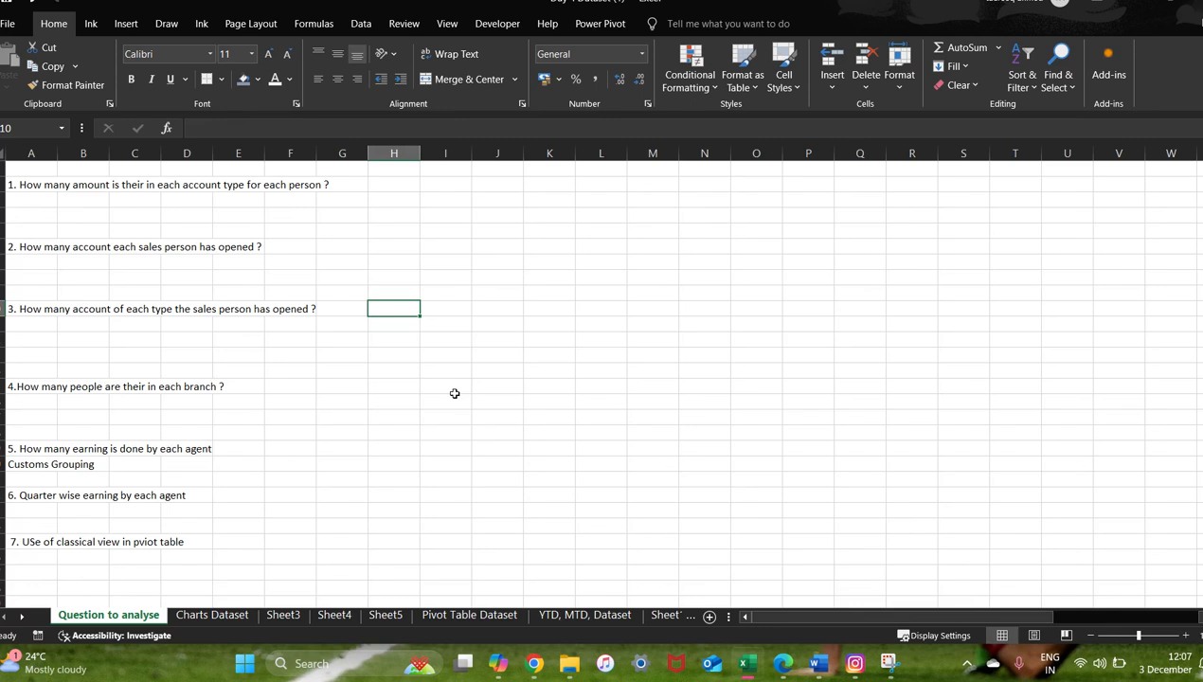
click(427, 351)
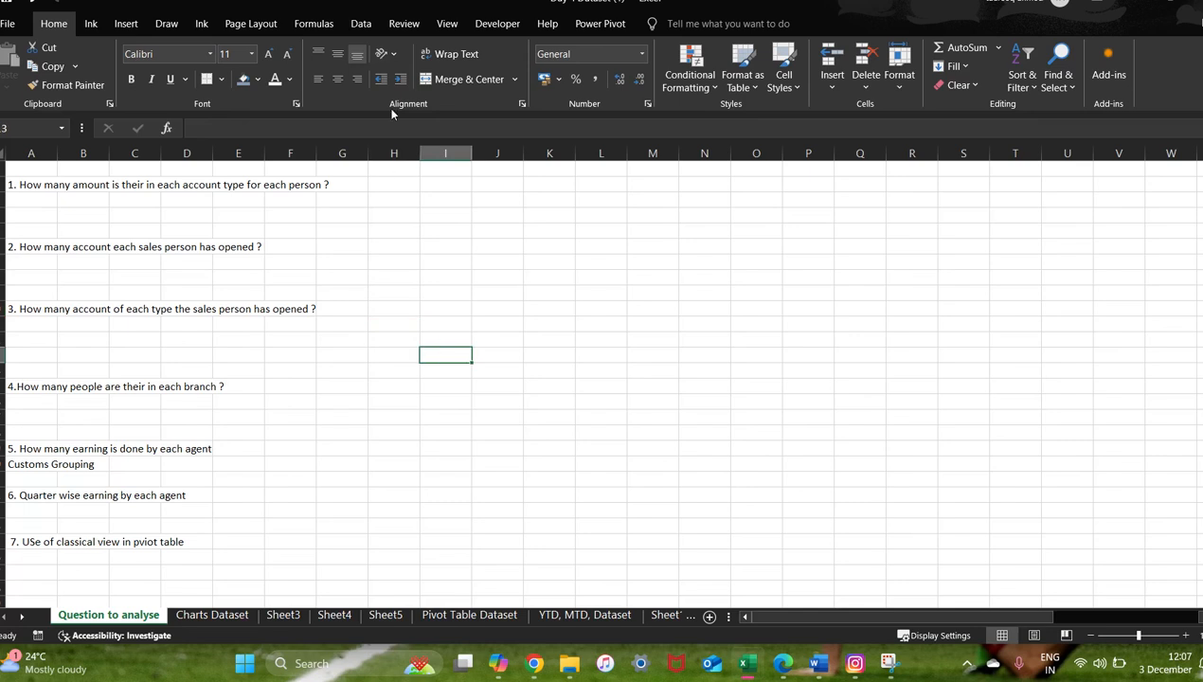
click(398, 311)
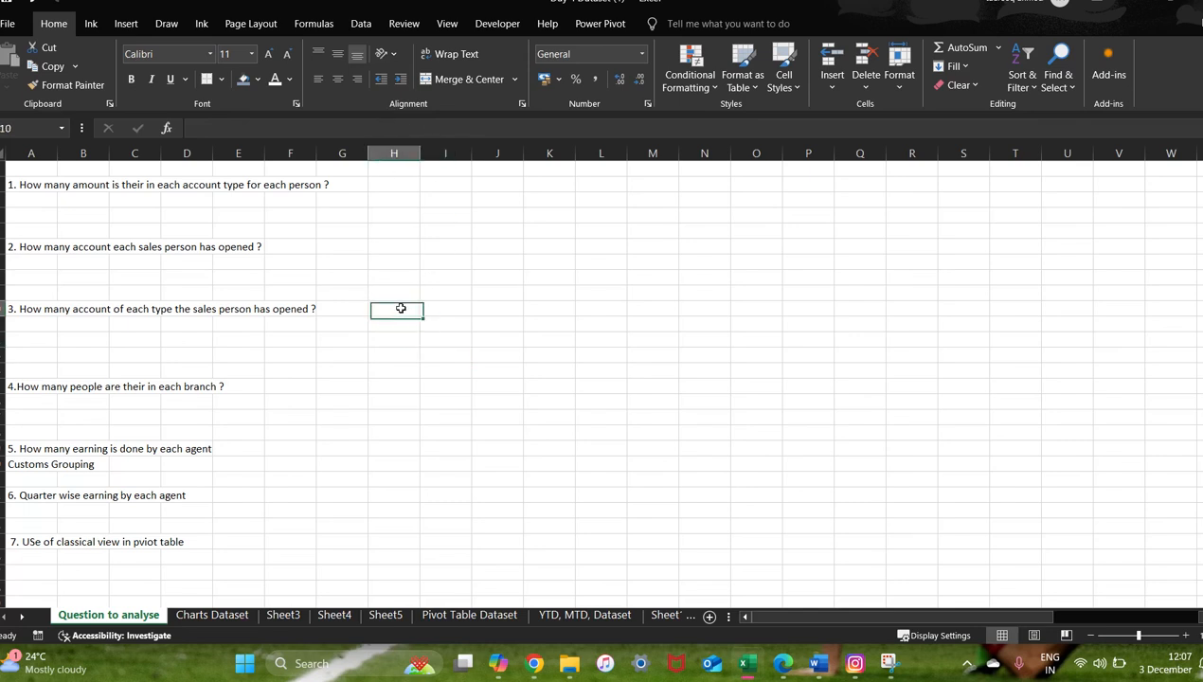
Step: Enter "Branch Name" in cell G15, beside question 4 about people in each branch
click(360, 383)
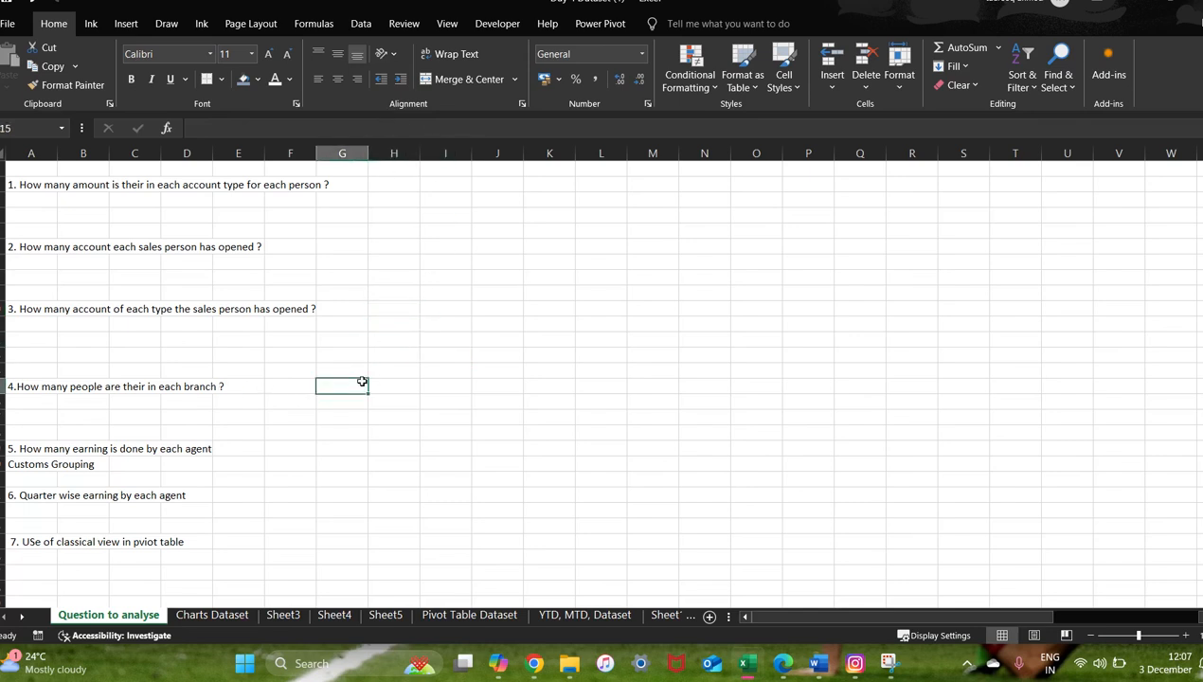
key(Caps_Lock)
key(Caps_Lock)
text(Branch)
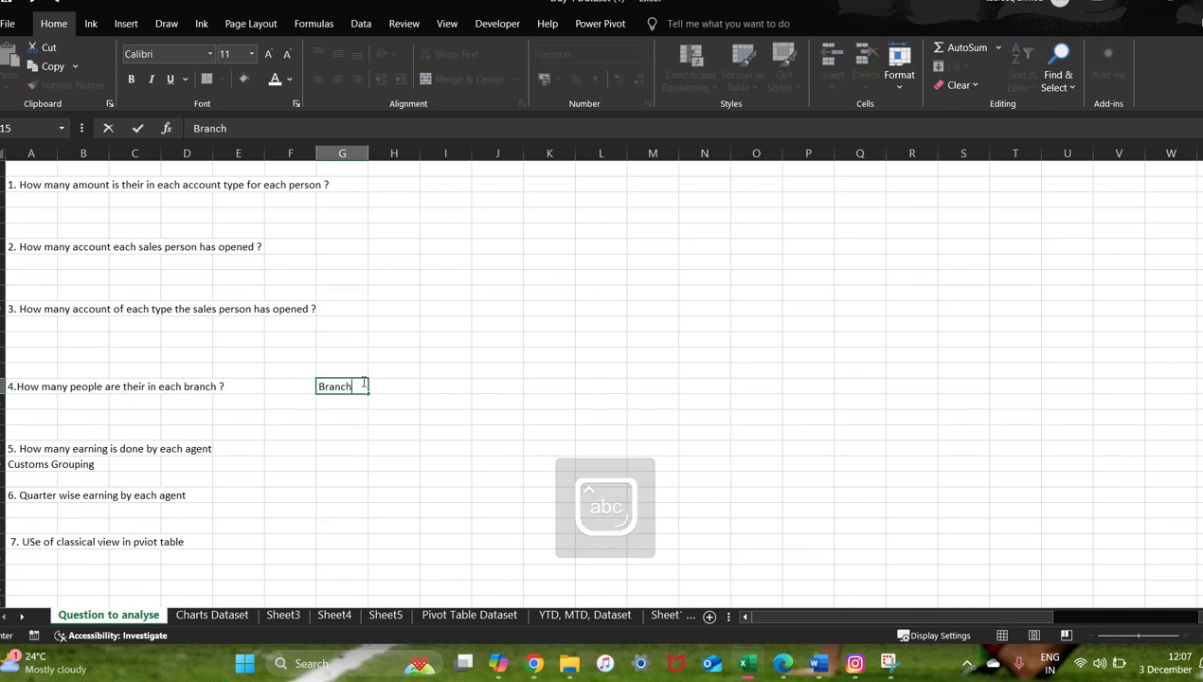
key(Caps_Lock)
text(N)
key(Caps_Lock)
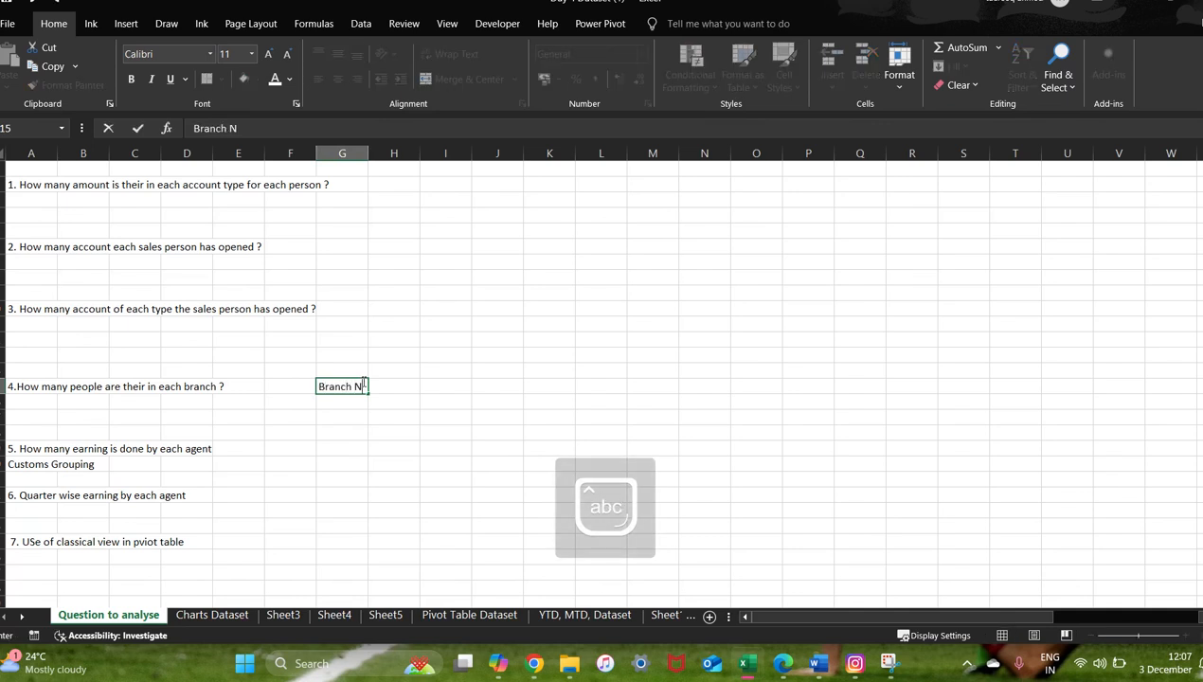
text(ame)
key(Return)
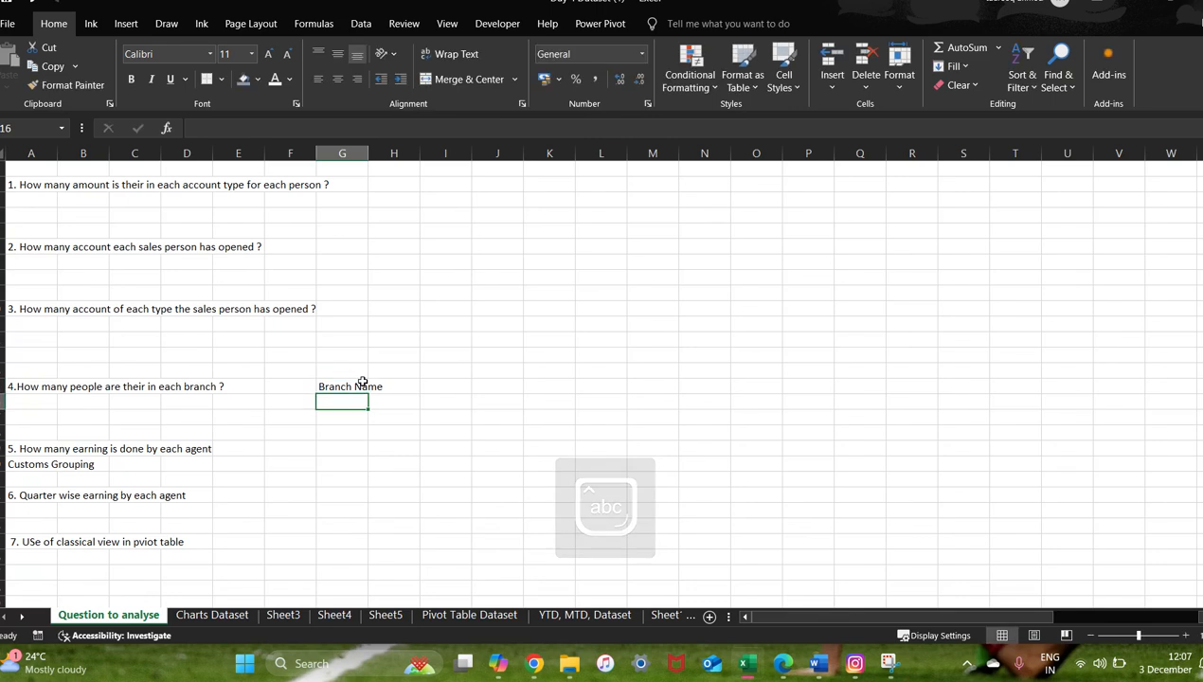
Step: Enter "Count Agent" in cell G16, directly below the Branch Name note
key(Caps_Lock)
text(C)
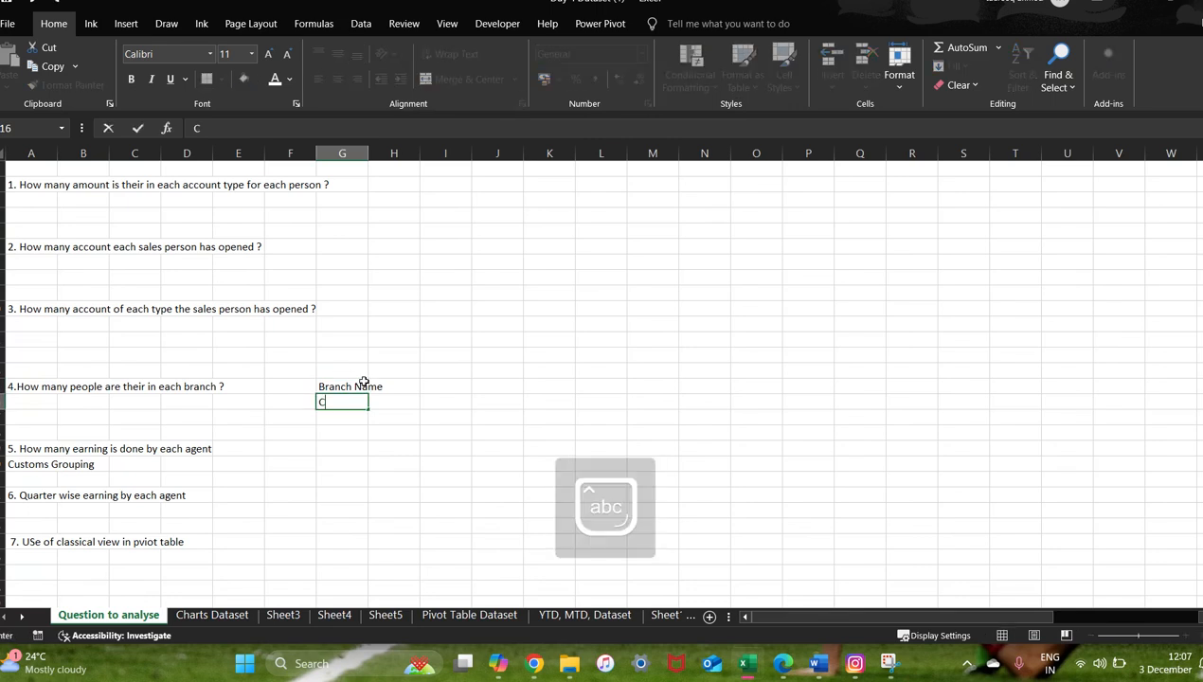
key(Caps_Lock)
text(ount)
key(Caps_Lock)
text(A)
key(Caps_Lock)
text(gent)
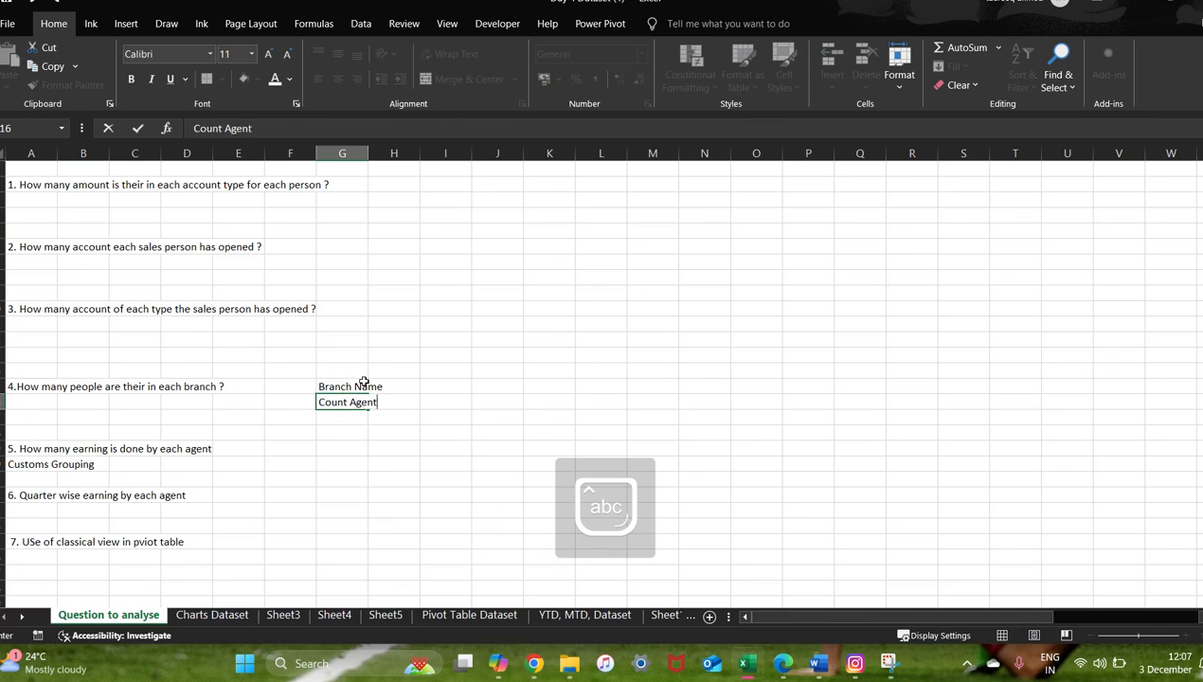
key(Return)
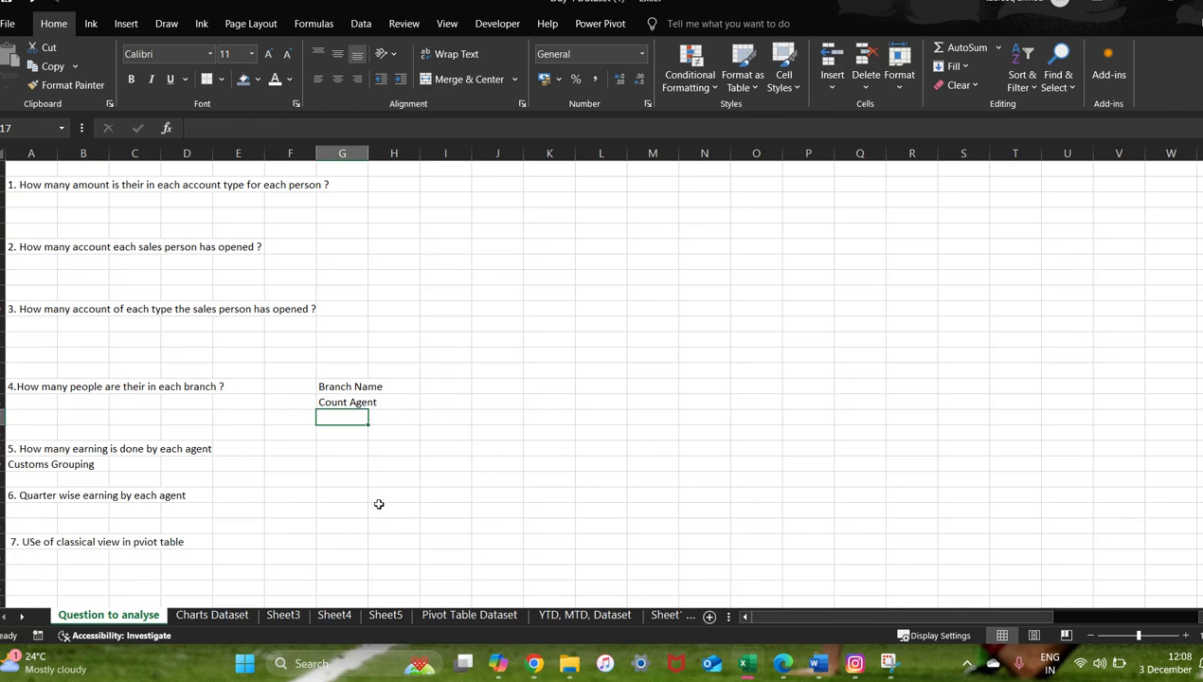
Step: Go to the Pivot Table Dataset sheet and bring the start of the agent records table into view
click(210, 615)
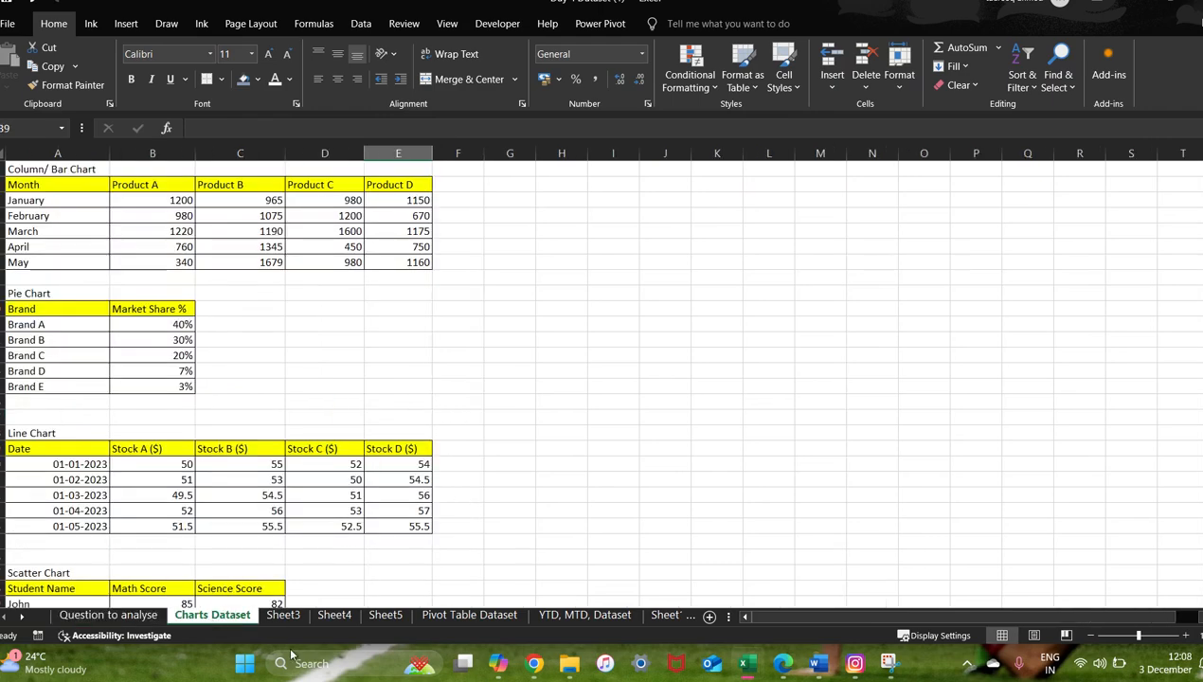
click(470, 615)
scroll(512, 412, up, 1)
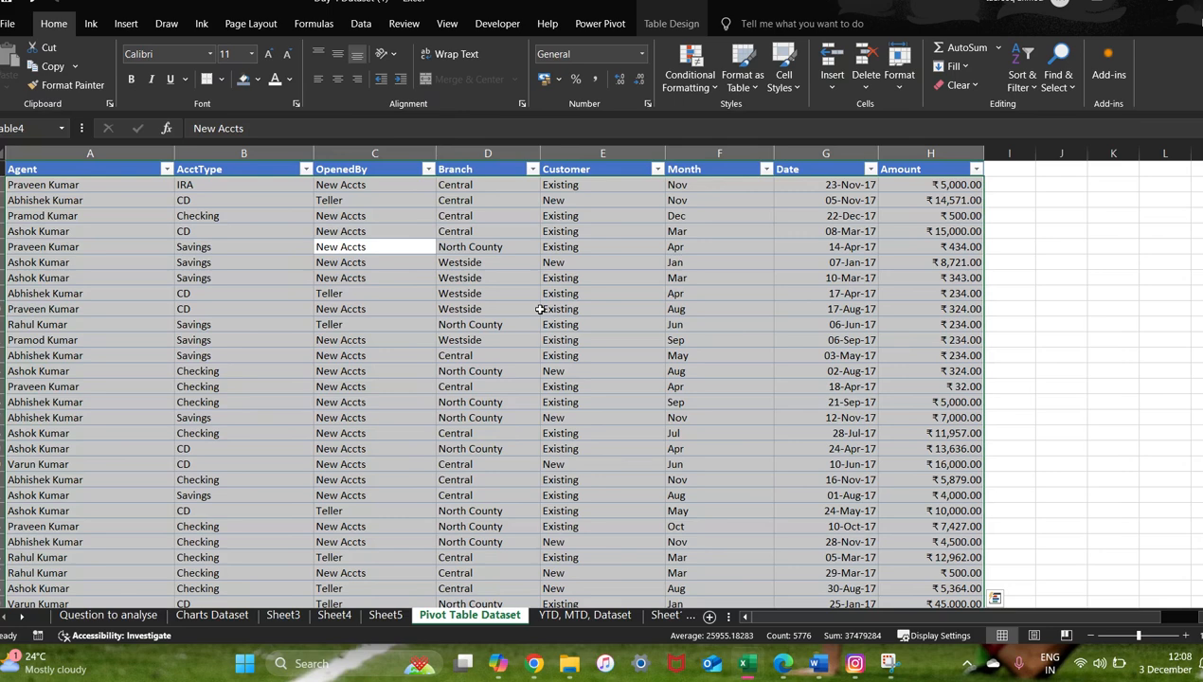
Step: Create a PivotTable from Table4 and place it on a new worksheet
click(131, 26)
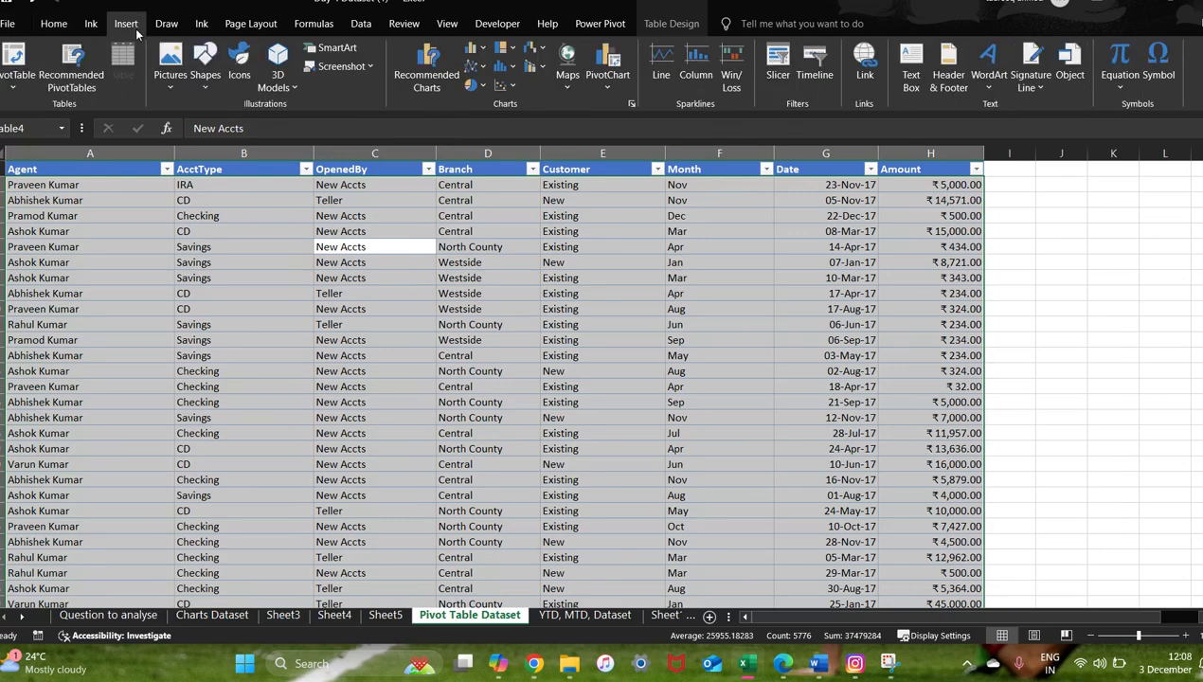
click(19, 81)
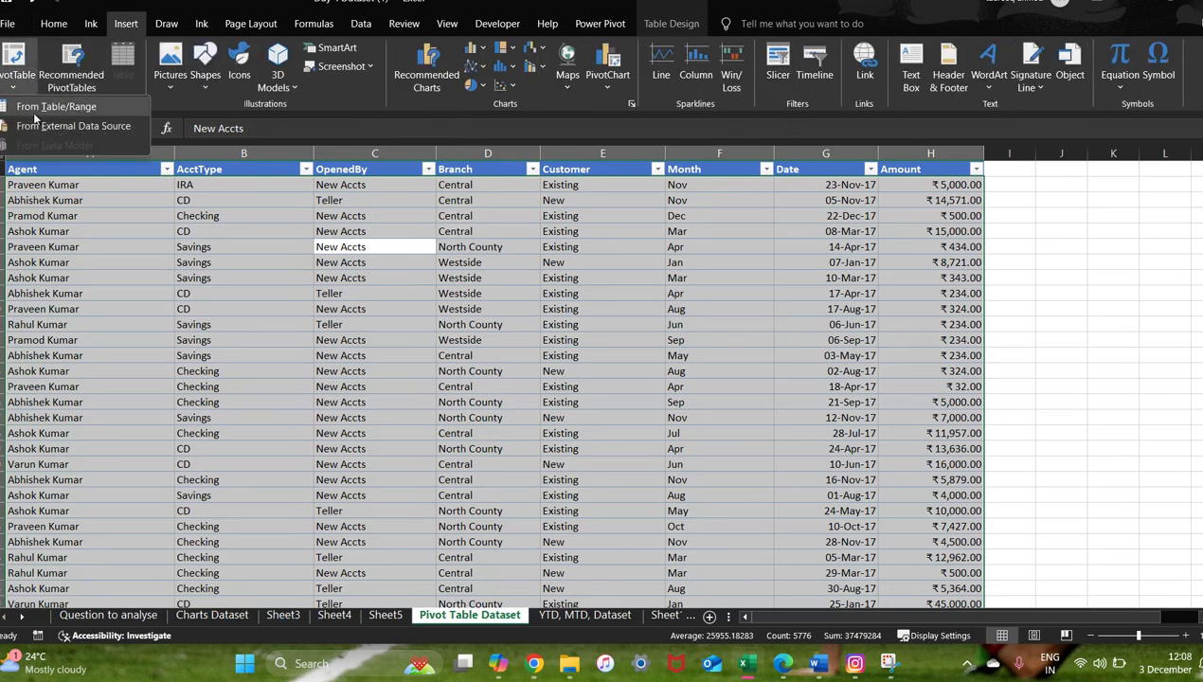
click(37, 106)
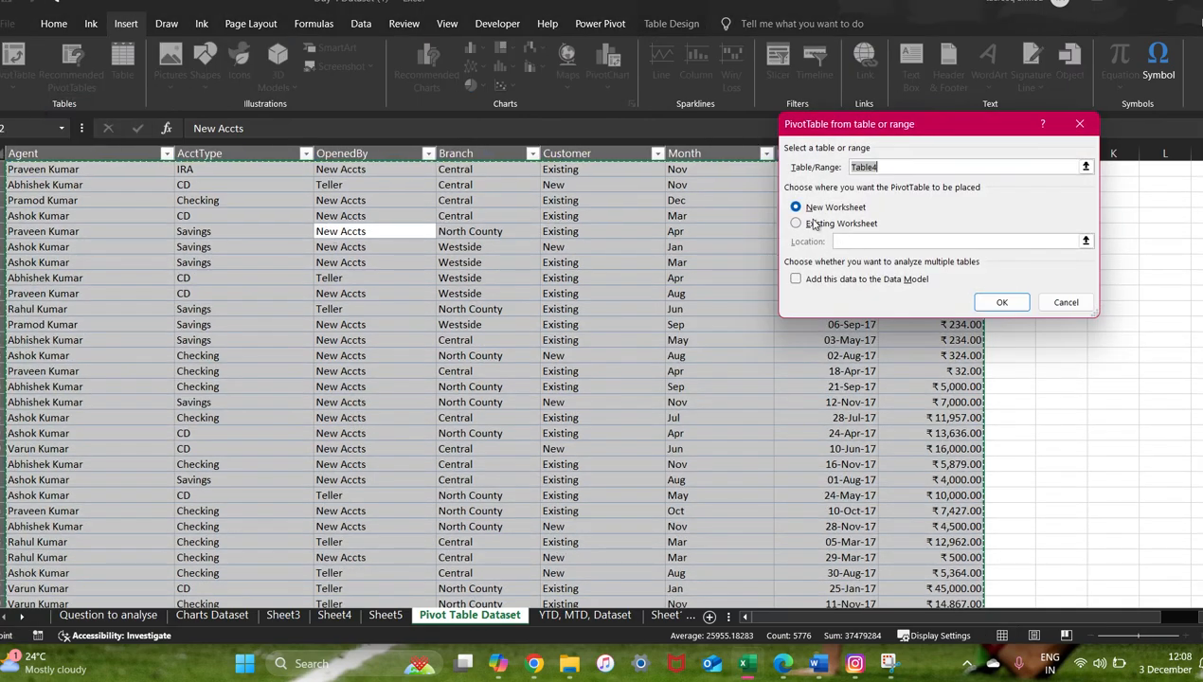
click(999, 301)
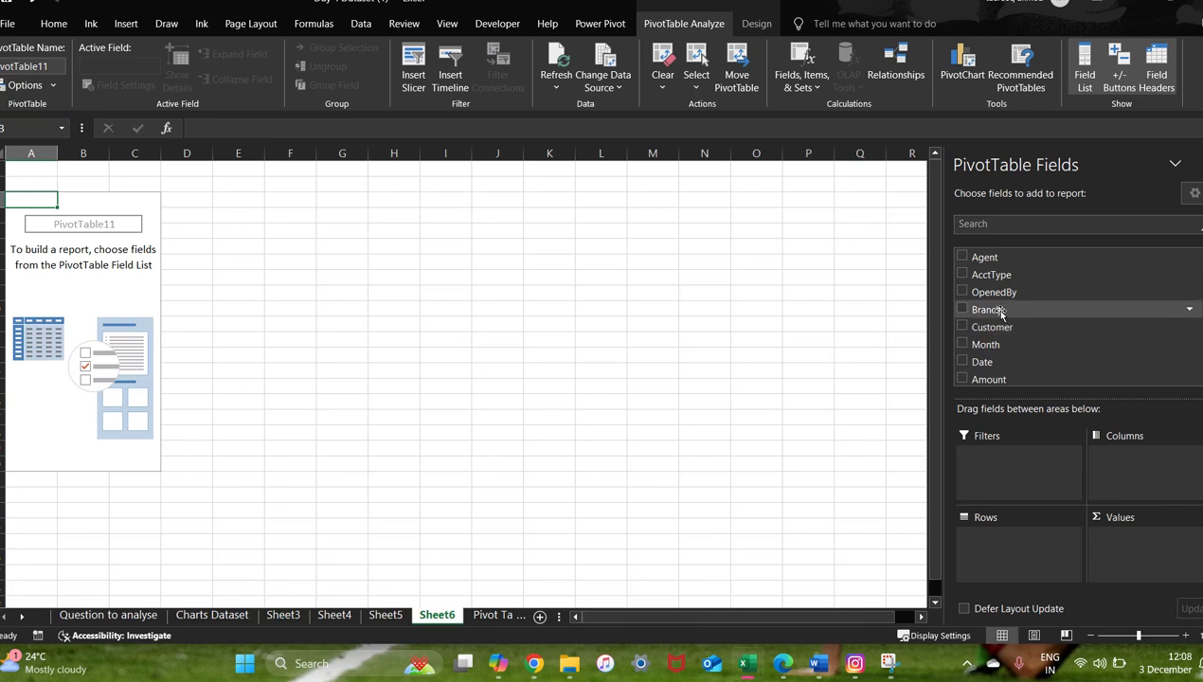
Step: Set up the new PivotTable with Branch as rows and the count of Agent as values
drag(996, 311, 1005, 553)
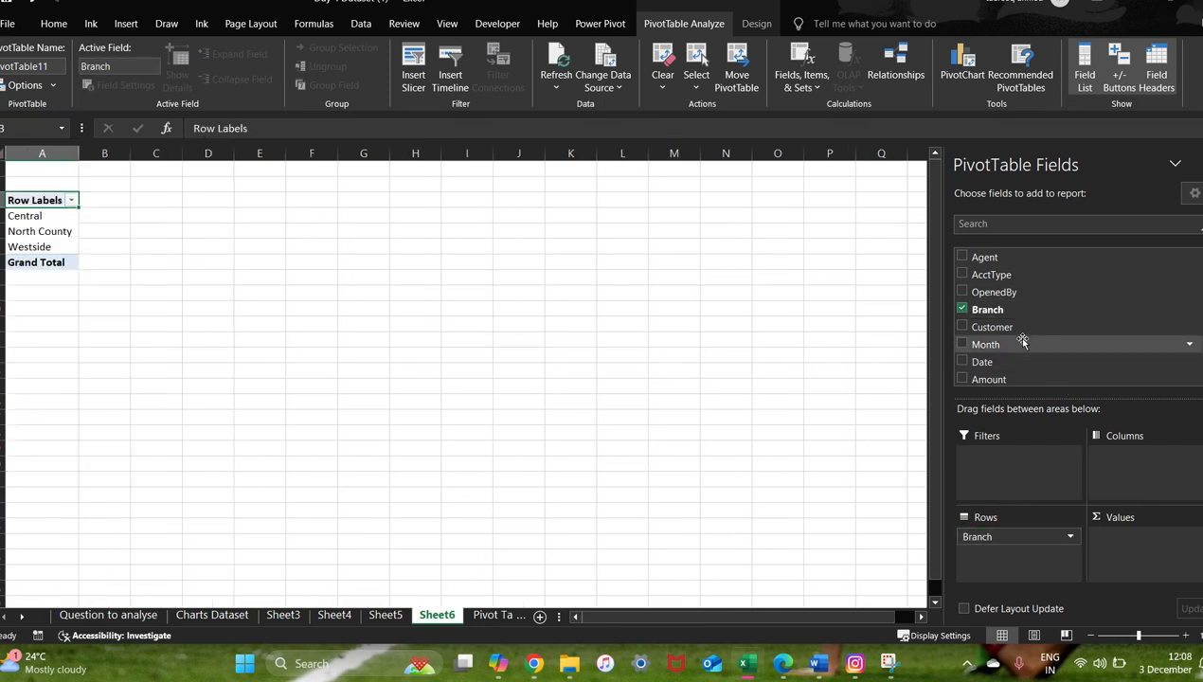
drag(984, 256, 1116, 540)
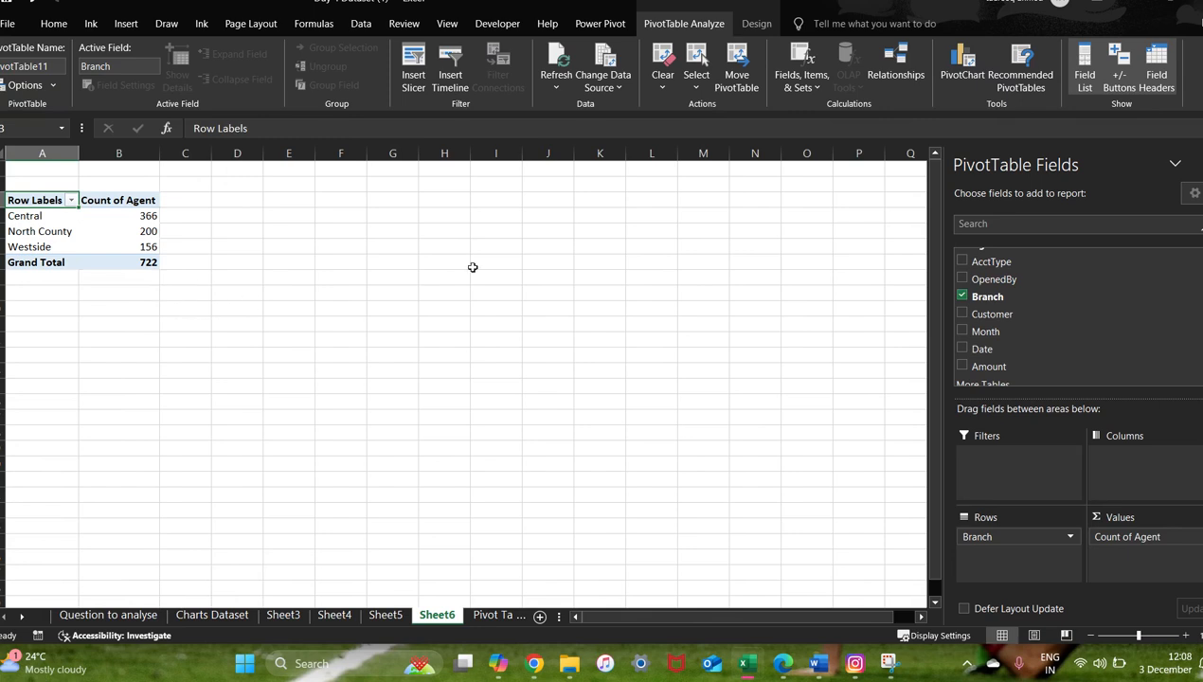
scroll(1053, 309, up, 1)
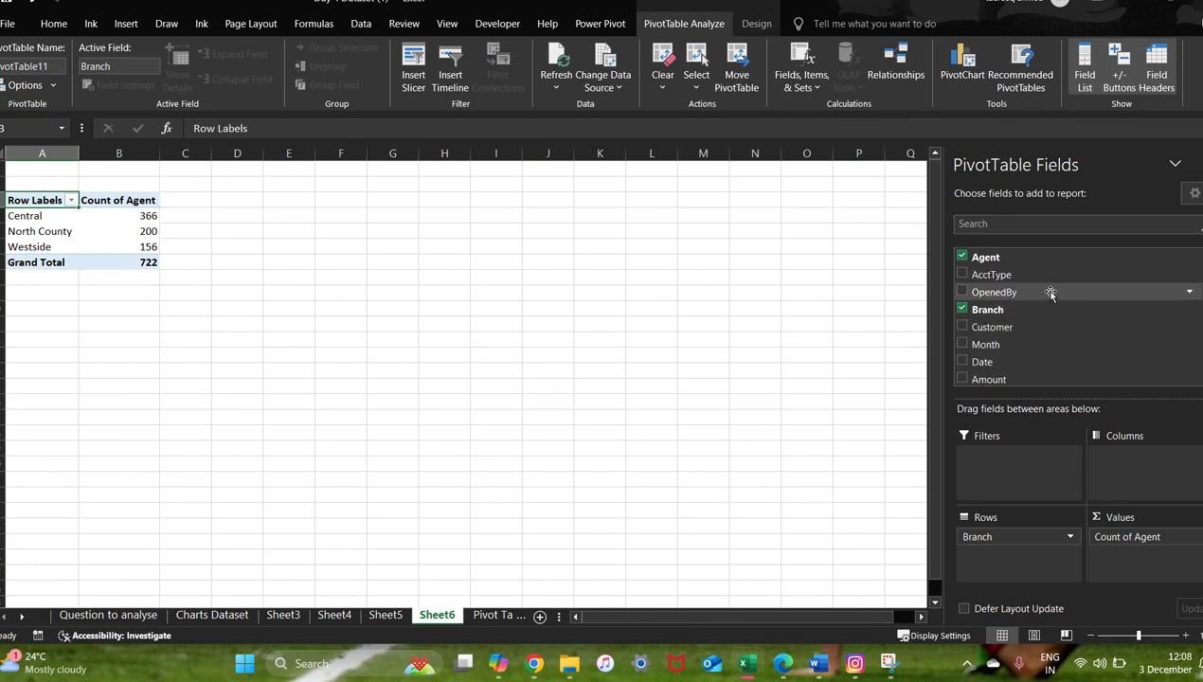
click(242, 303)
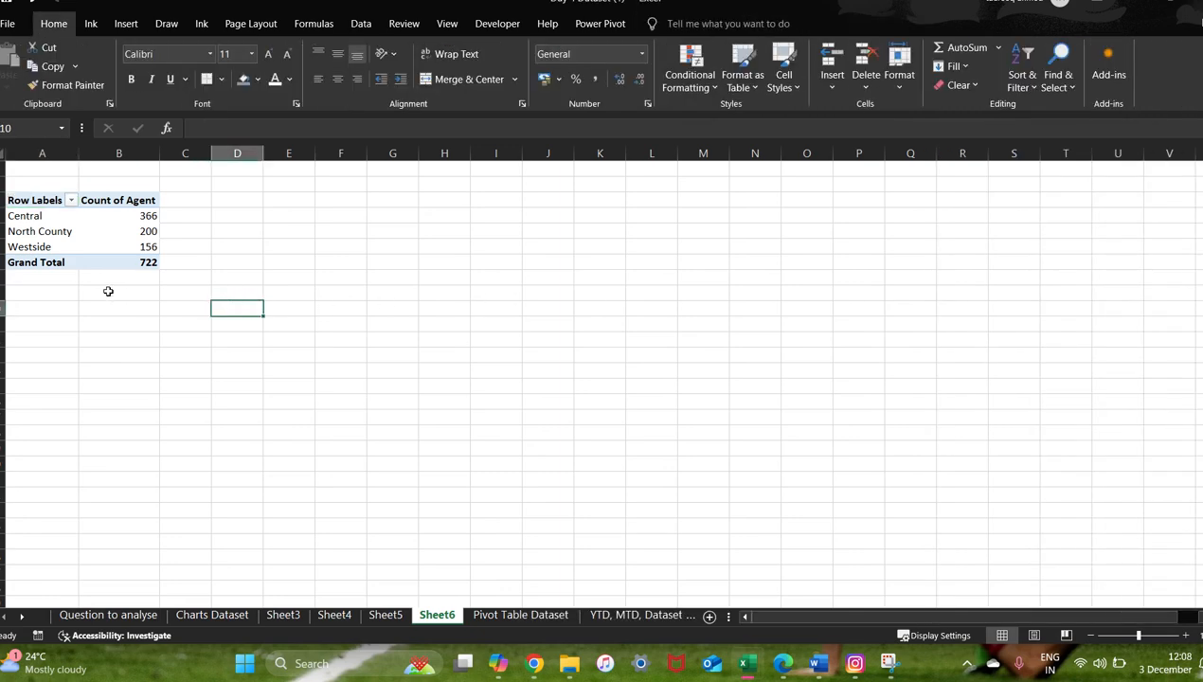
Step: Compare the branch count PivotTable on Sheet6 with question 4 and the source records on the Pivot Table Dataset sheet
click(149, 230)
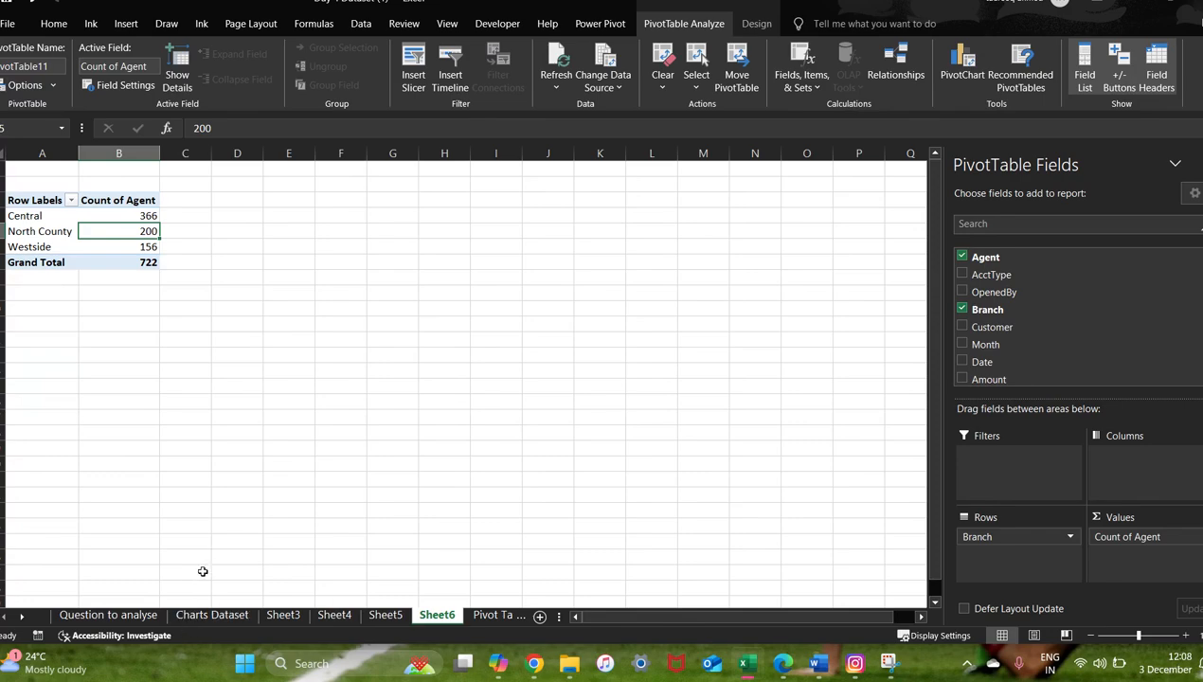
click(140, 615)
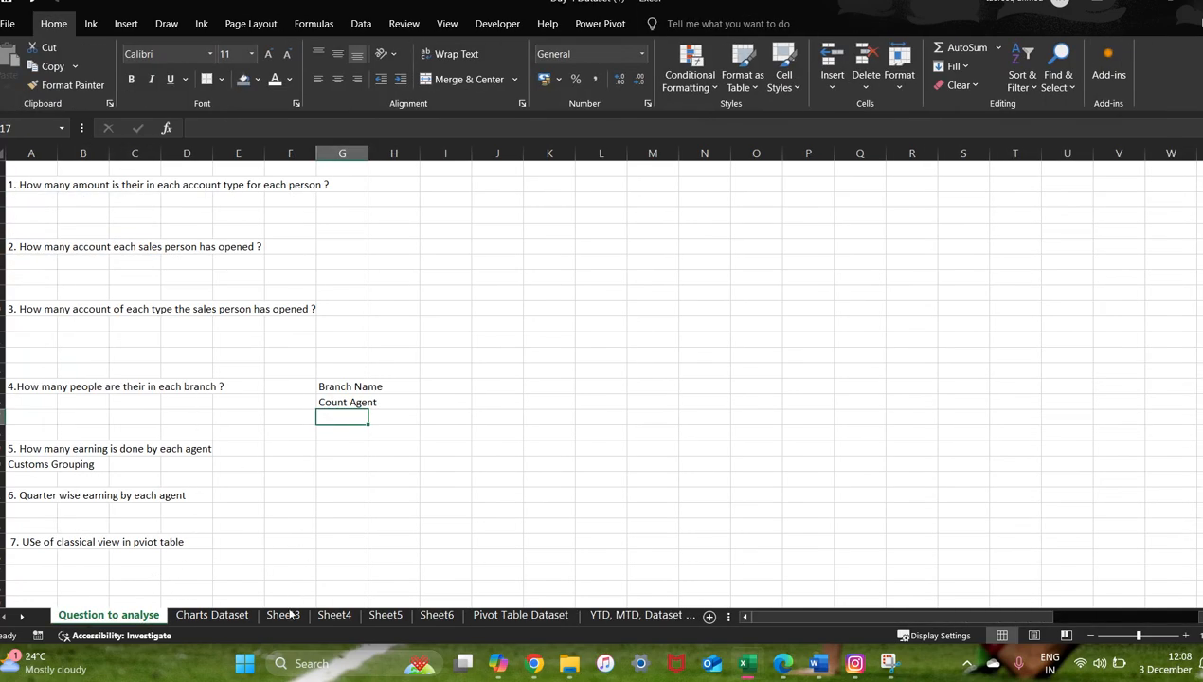
click(509, 615)
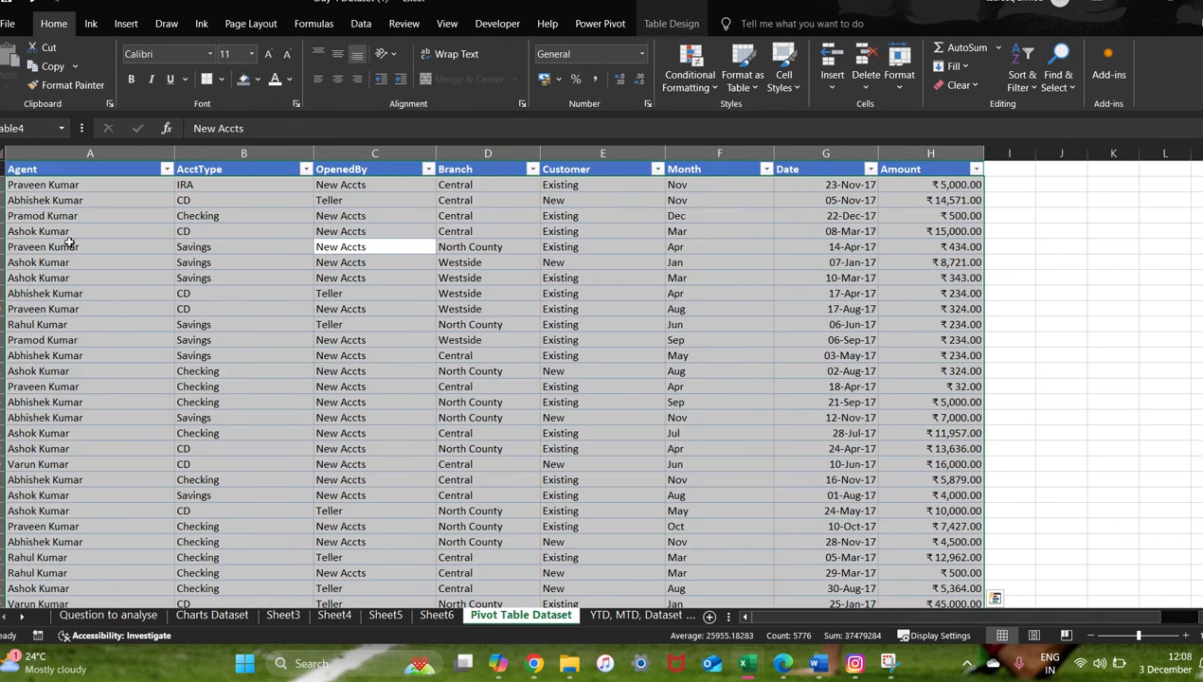
click(127, 616)
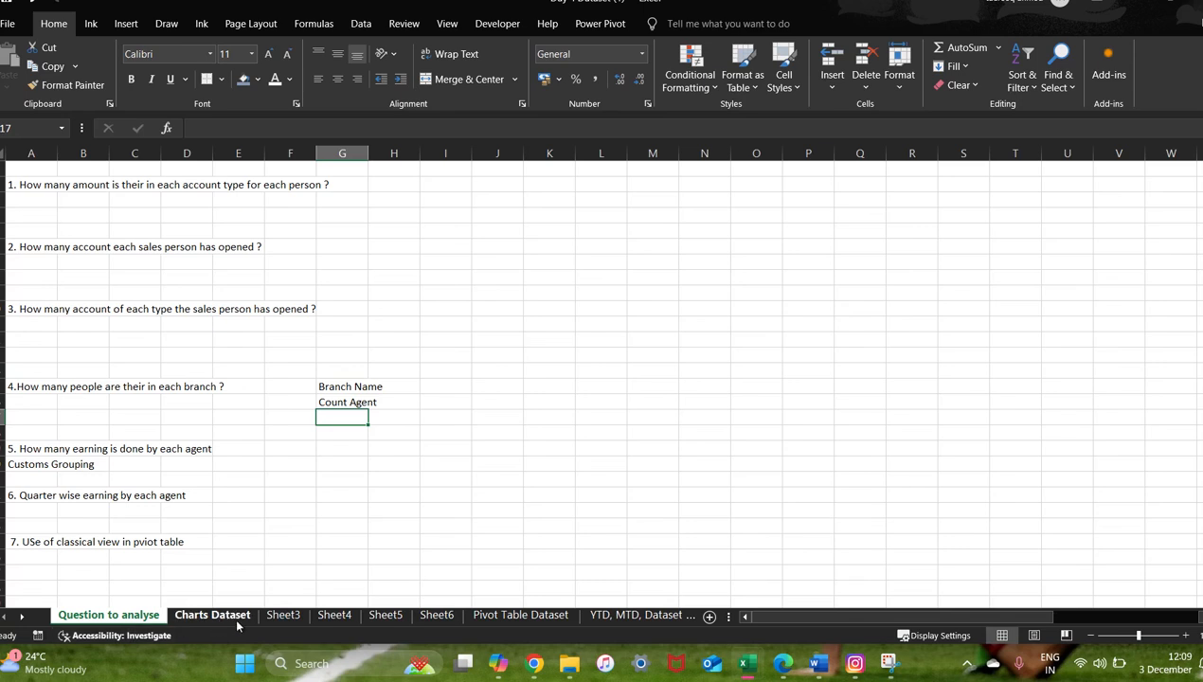
click(437, 616)
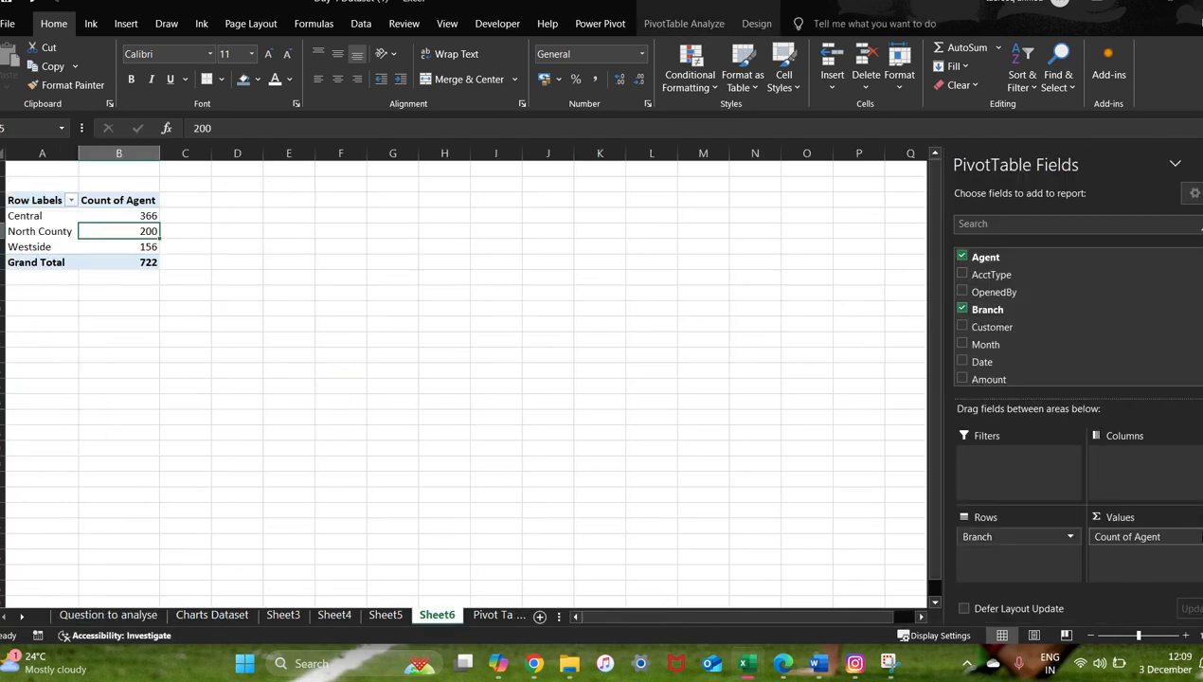
Step: Review the summary calculation types available in the value field settings of the Agent count
click(1186, 536)
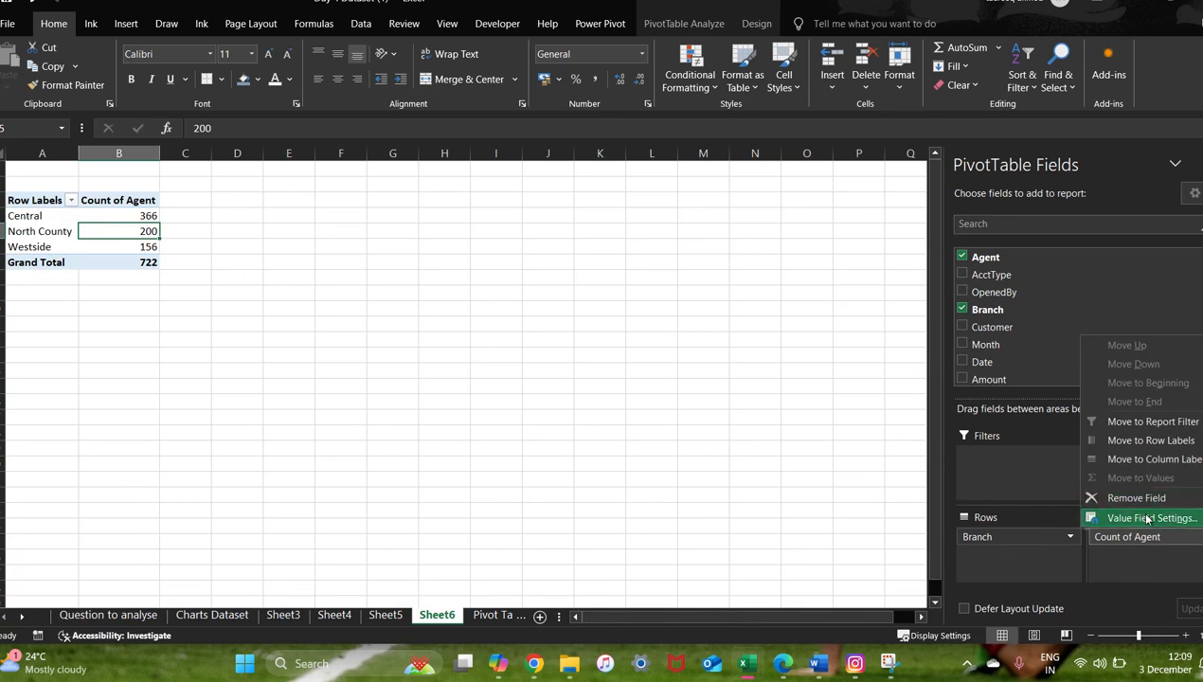
click(1146, 518)
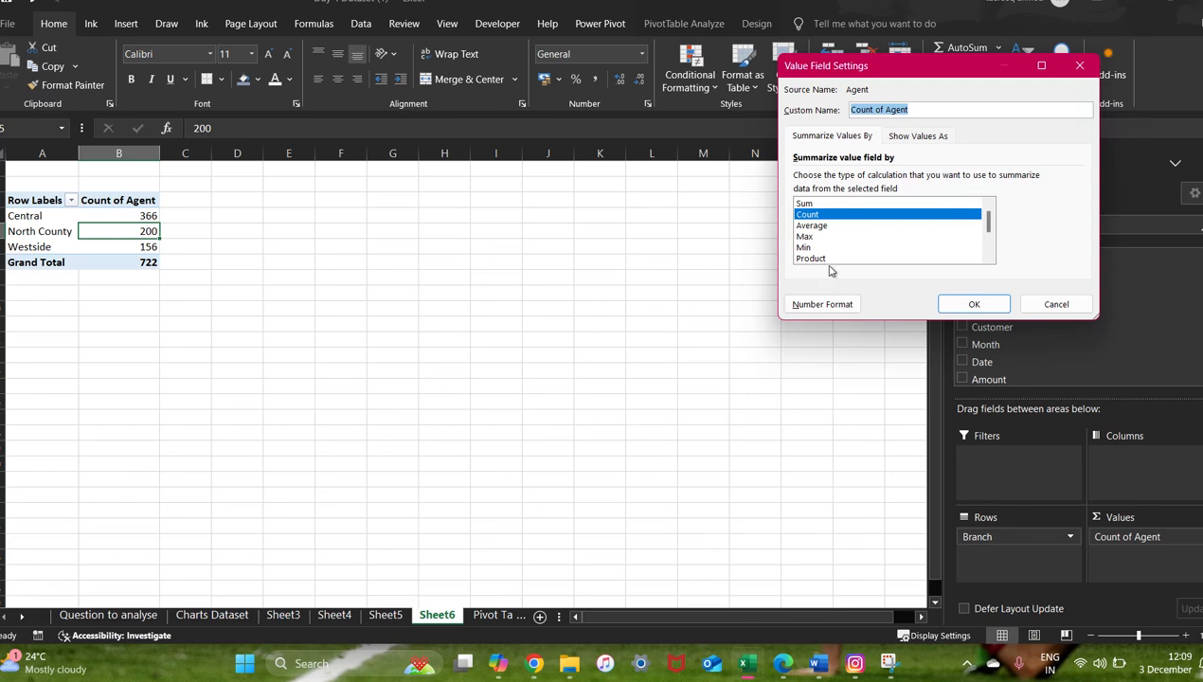
click(1042, 305)
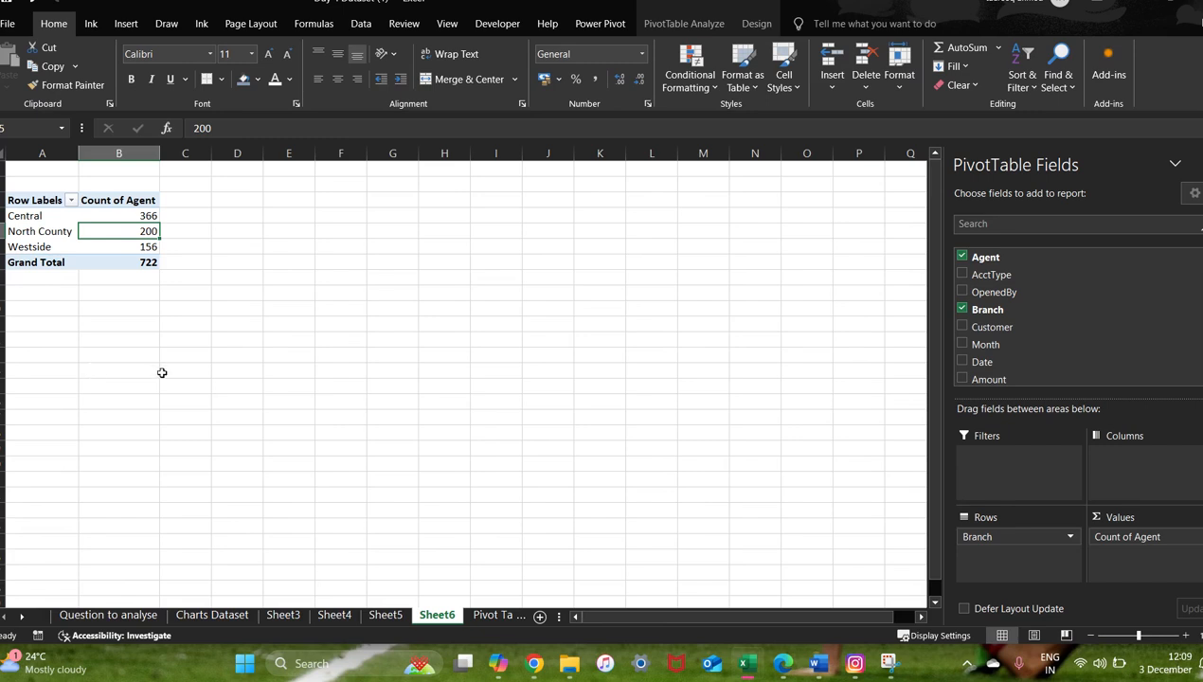
Step: Review the list of analysis questions and the existing PivotTables and charts on Sheet3, Sheet4 and Sheet5
click(122, 617)
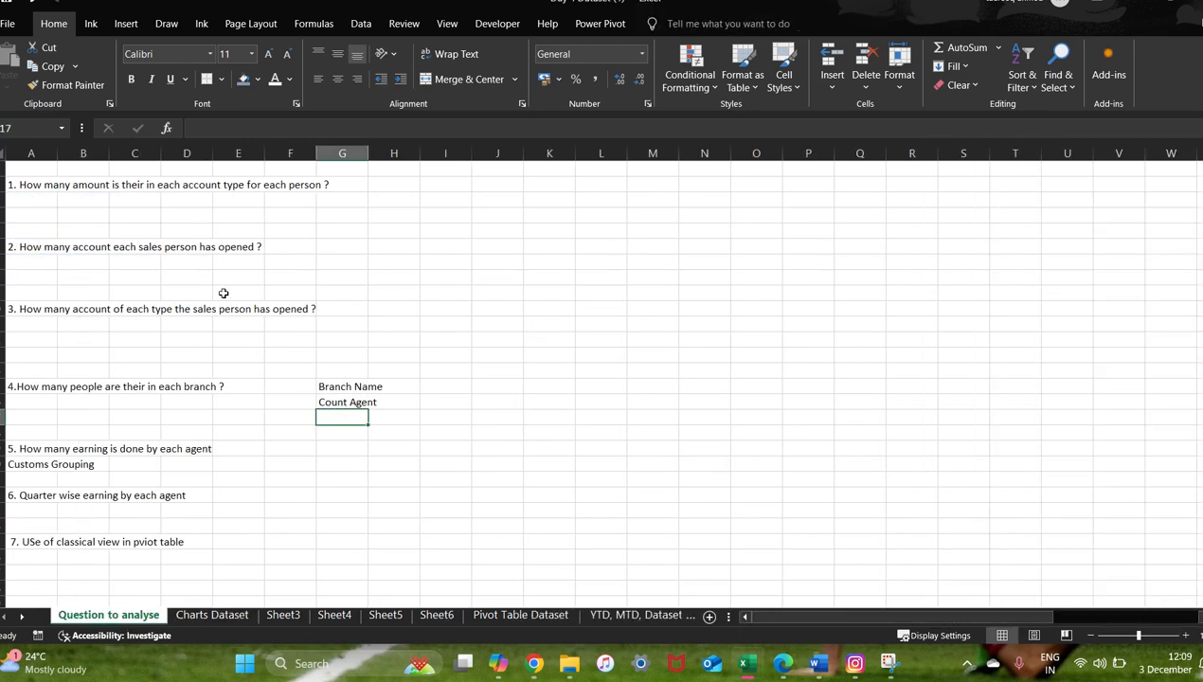
click(282, 615)
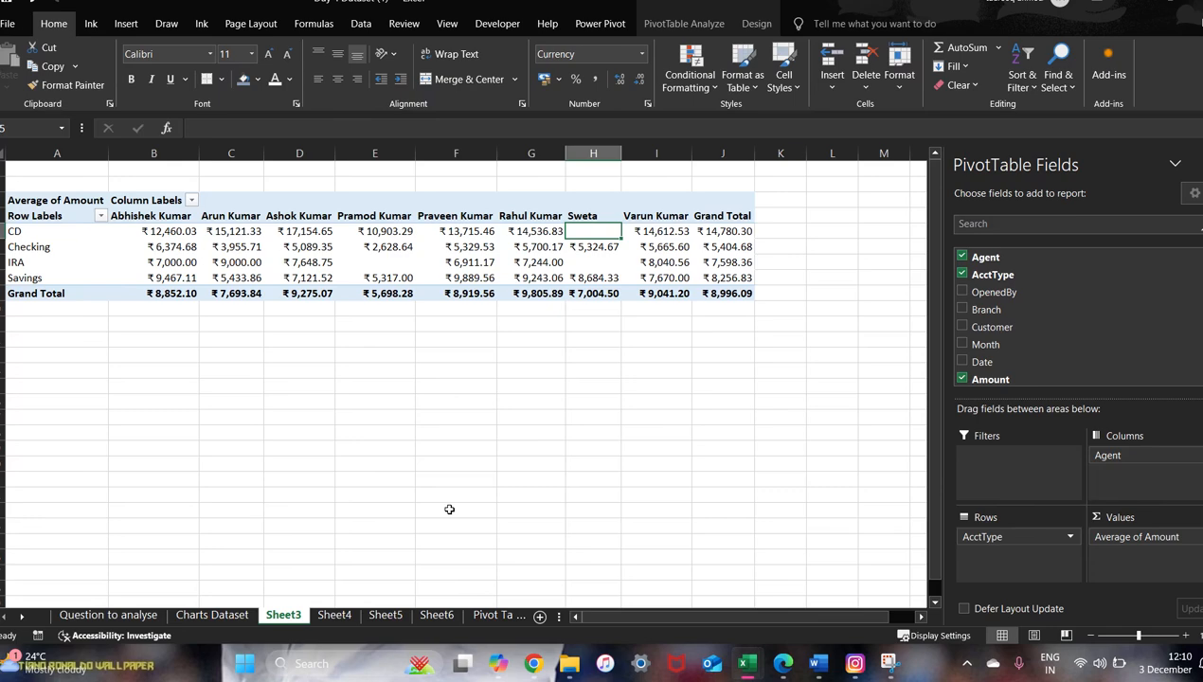
click(335, 615)
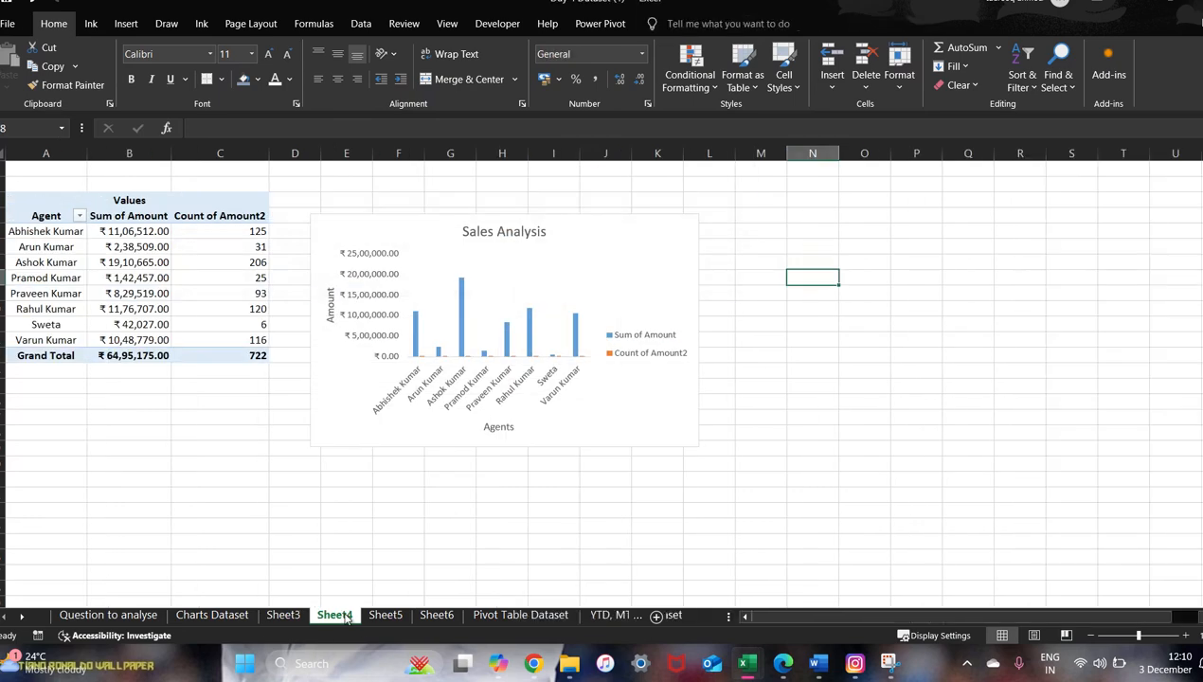
click(284, 615)
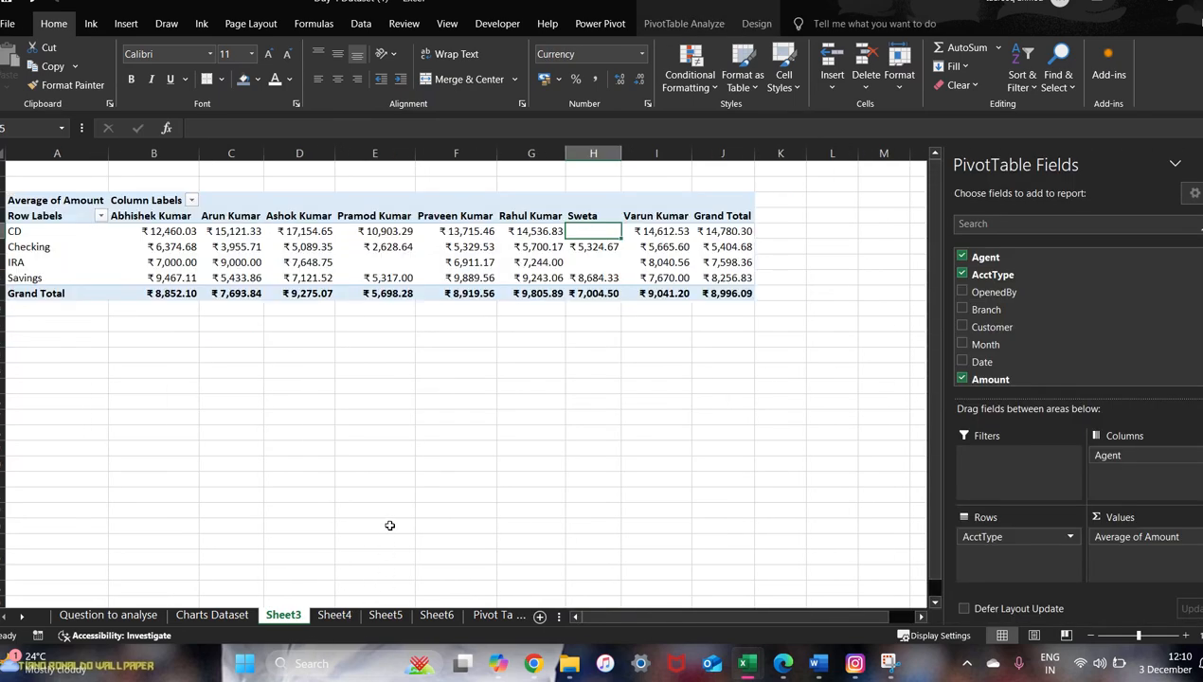
click(477, 450)
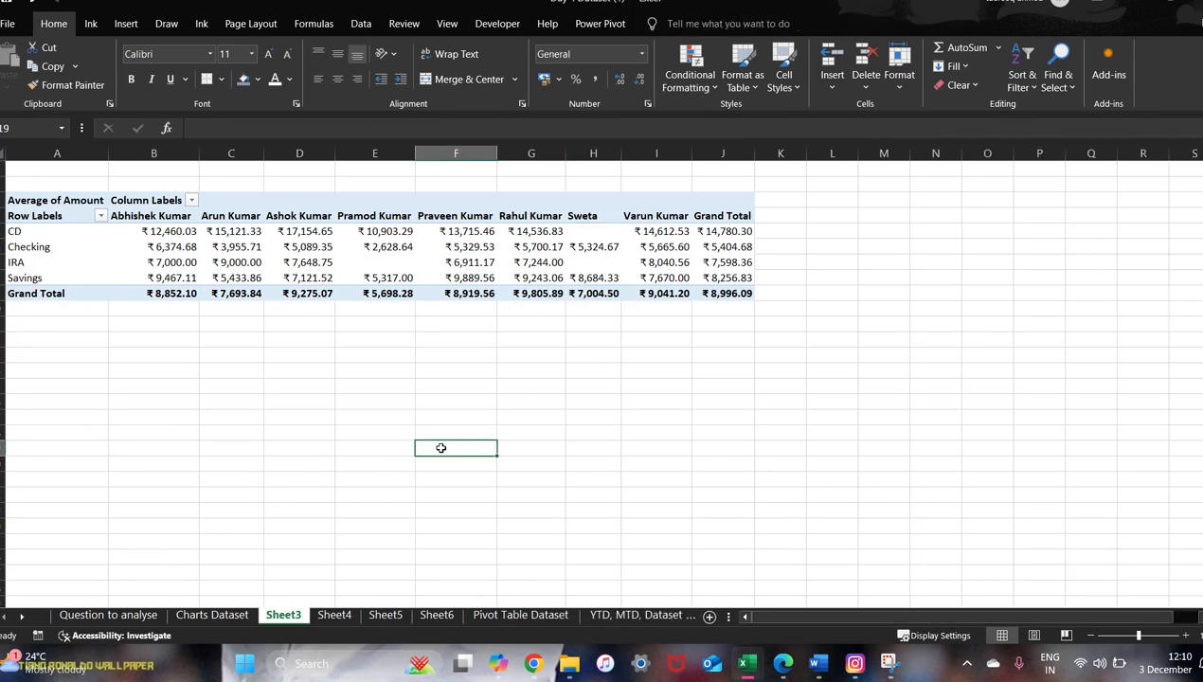
click(387, 620)
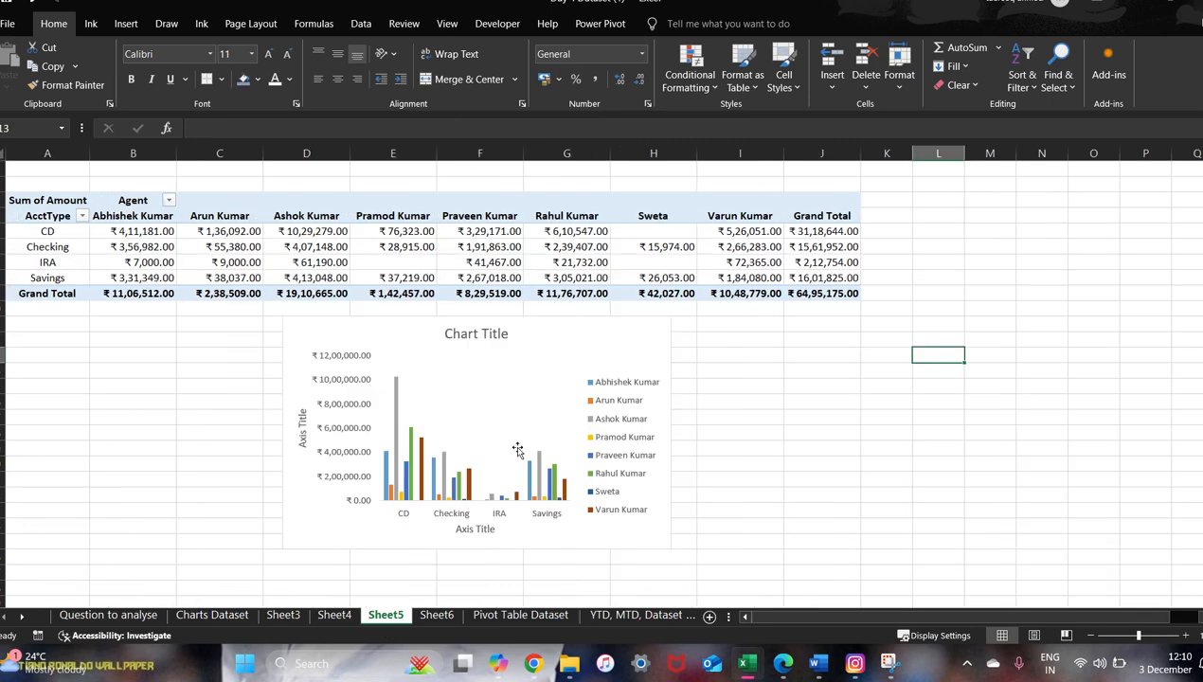
mouse_move(447, 466)
Step: Check the Google Meet window and return to Excel's Question to analyse sheet to read question 5 about agent earnings and custom grouping
key(alt+Tab)
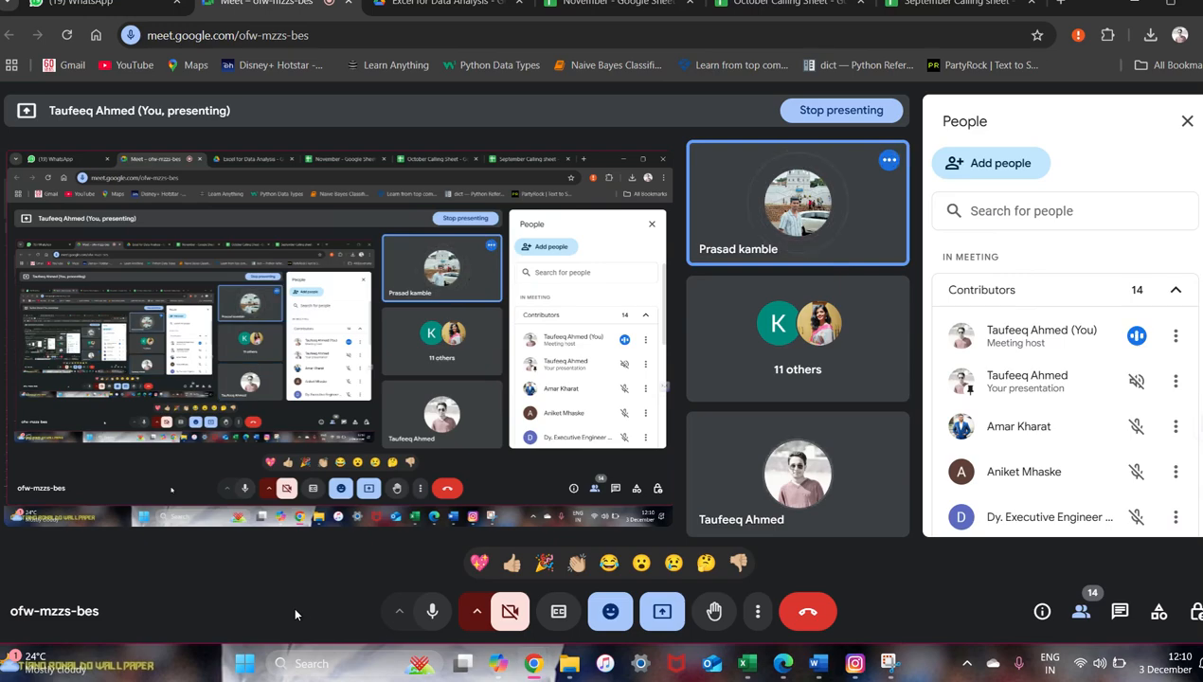
key(alt+Tab)
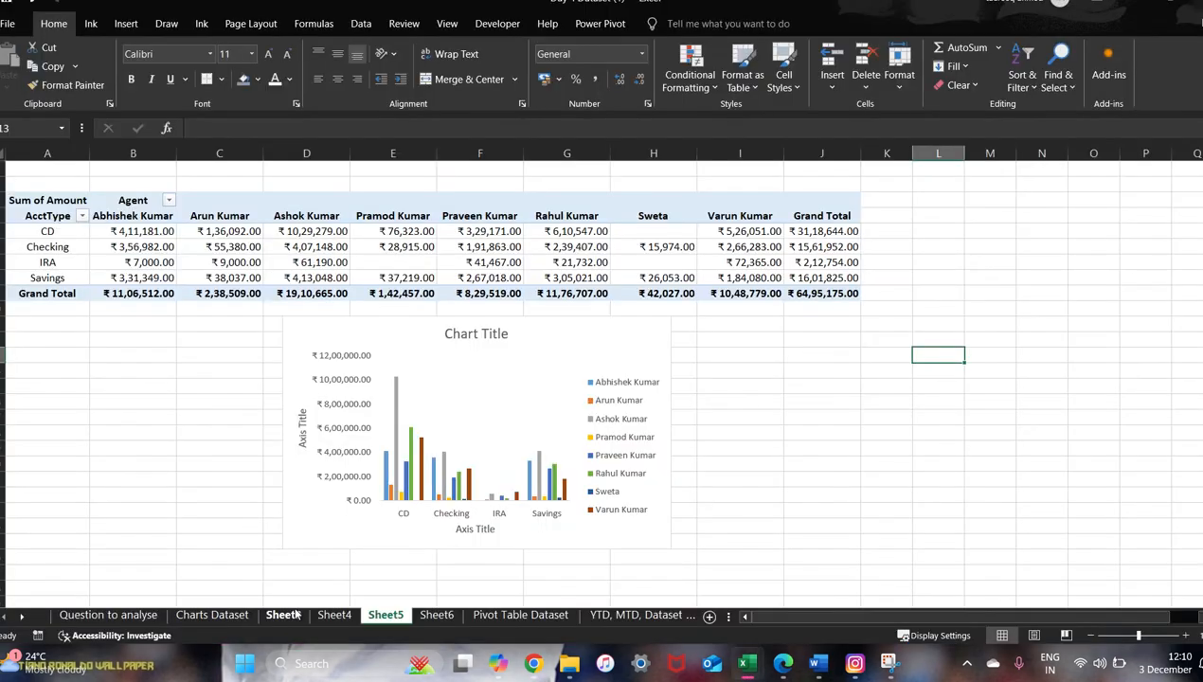
click(135, 617)
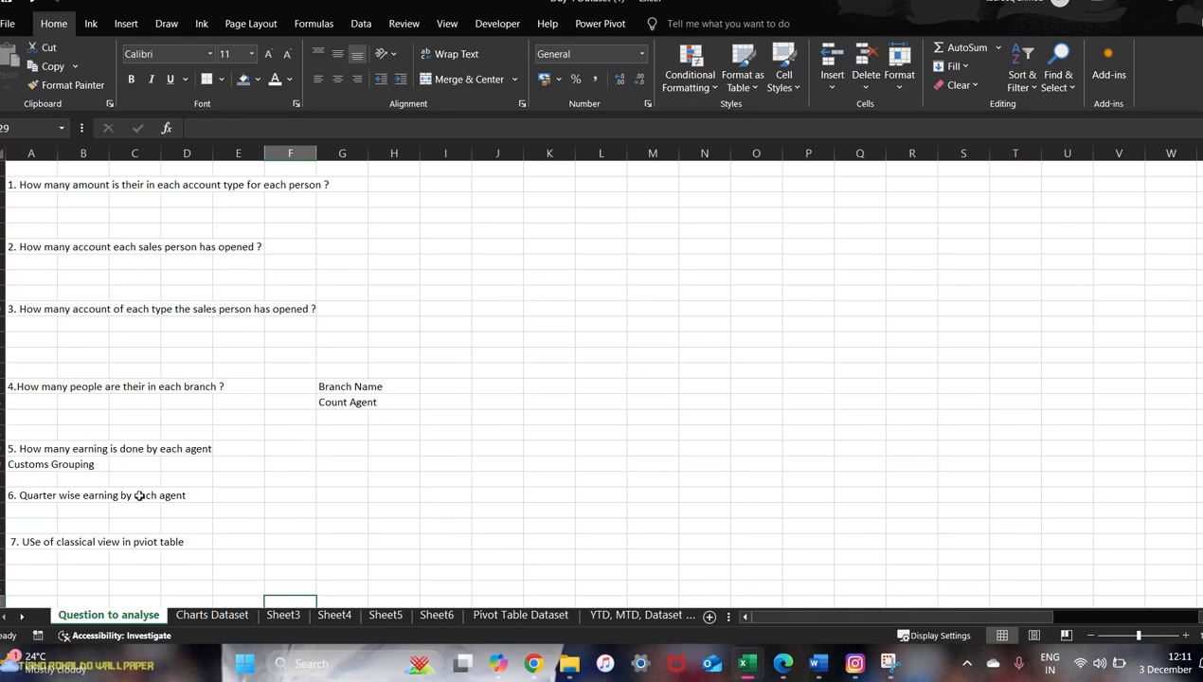
key(alt+Tab)
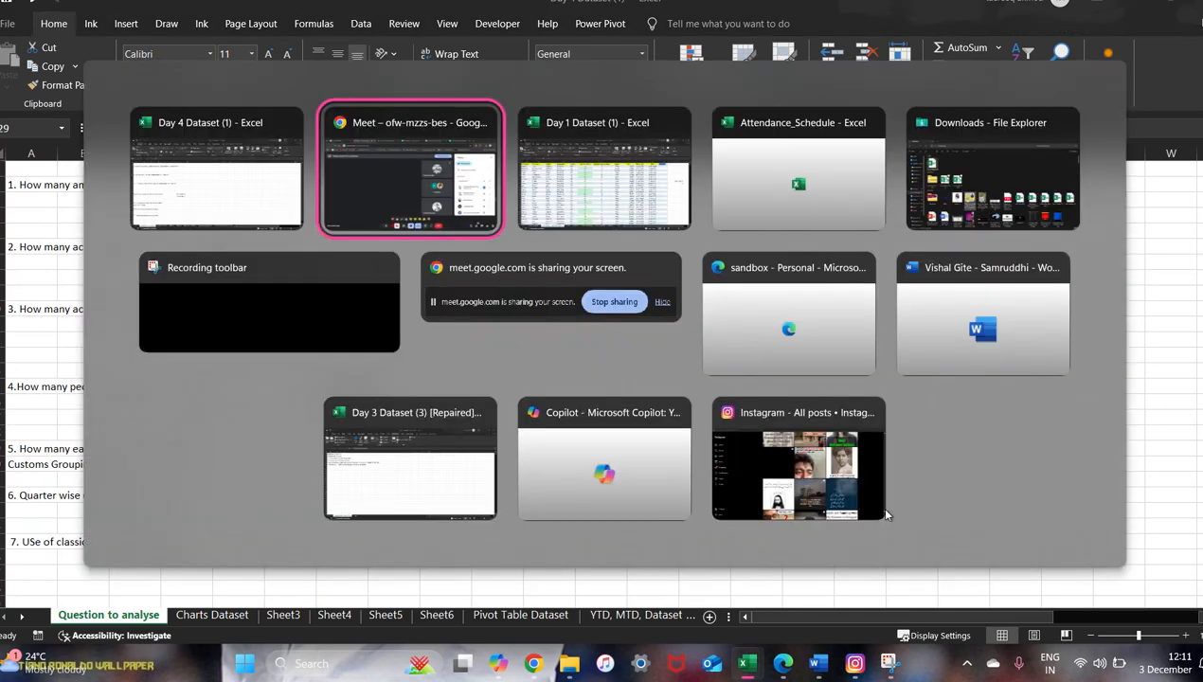
key(alt+Tab)
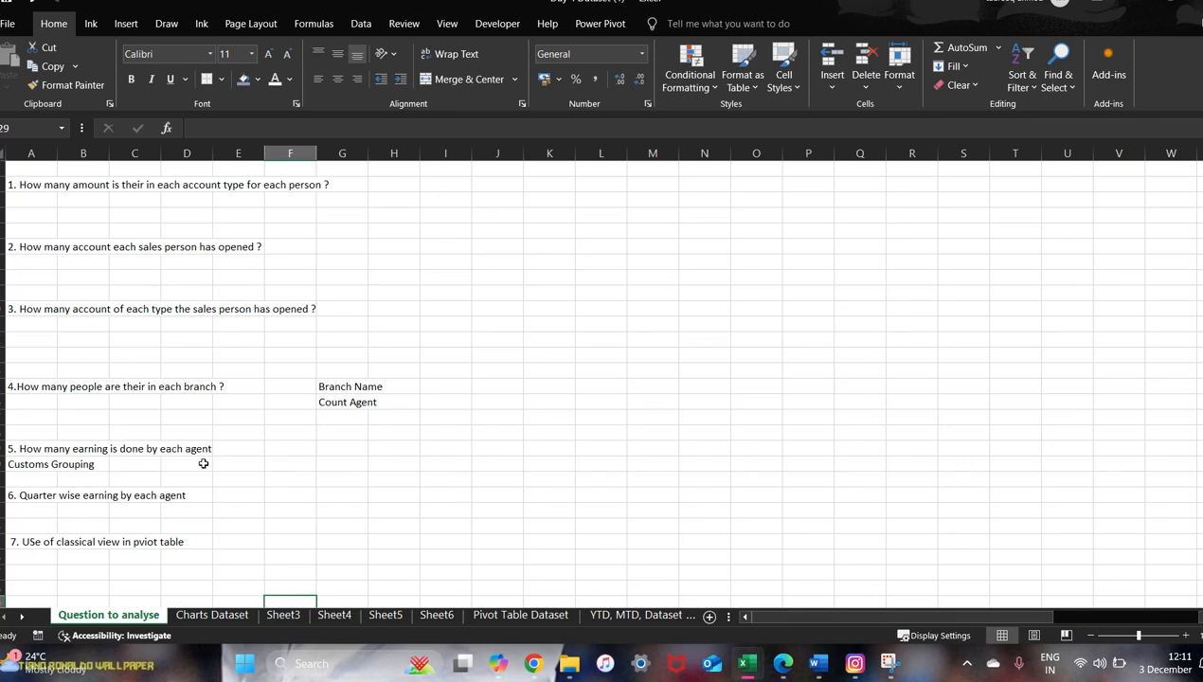
Step: Group the three agents in cells A8:A10 of the PivotTable on Sheet4
click(333, 616)
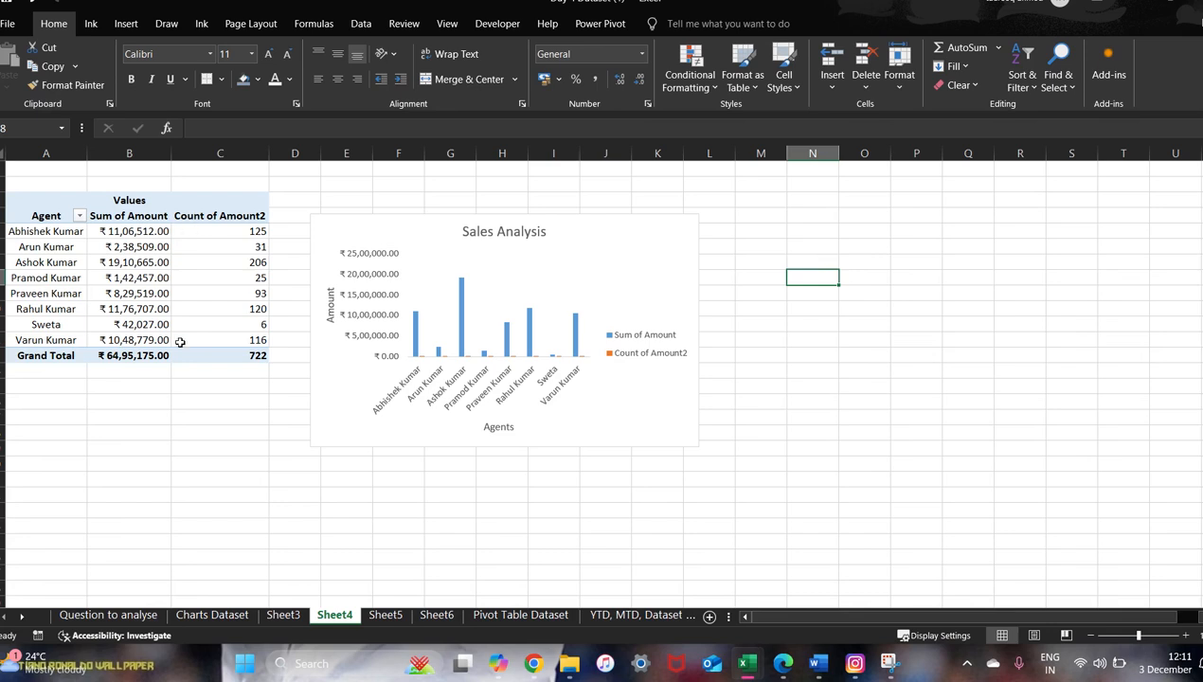
click(56, 277)
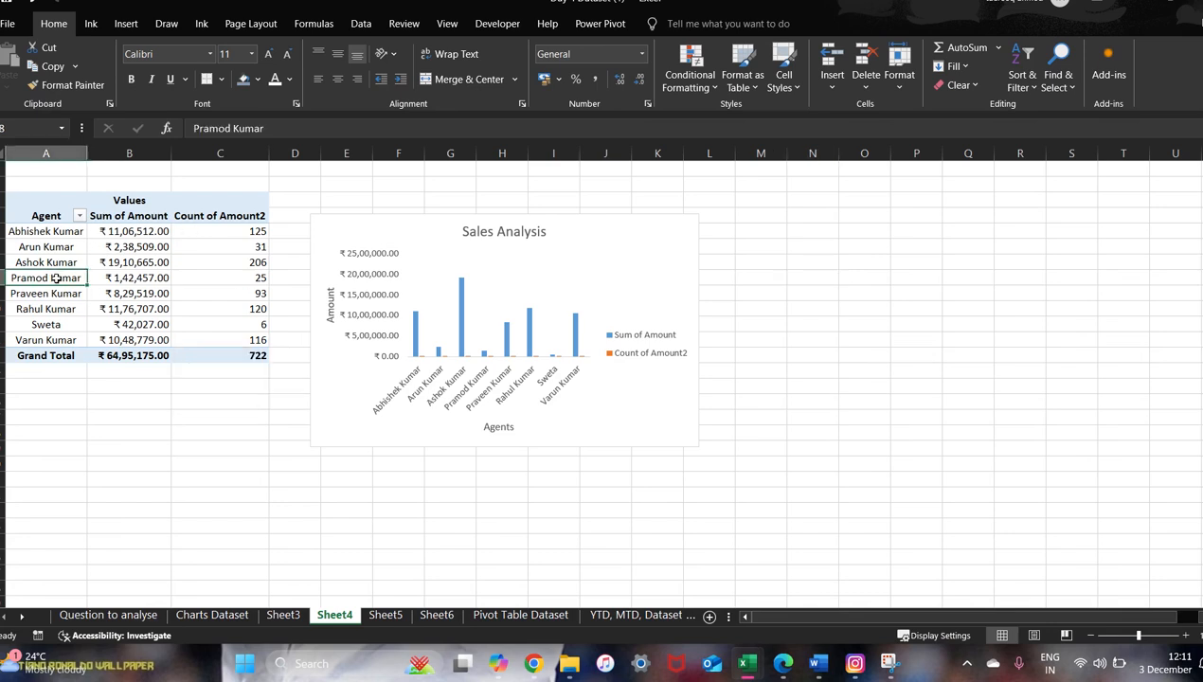
click(57, 287)
click(41, 415)
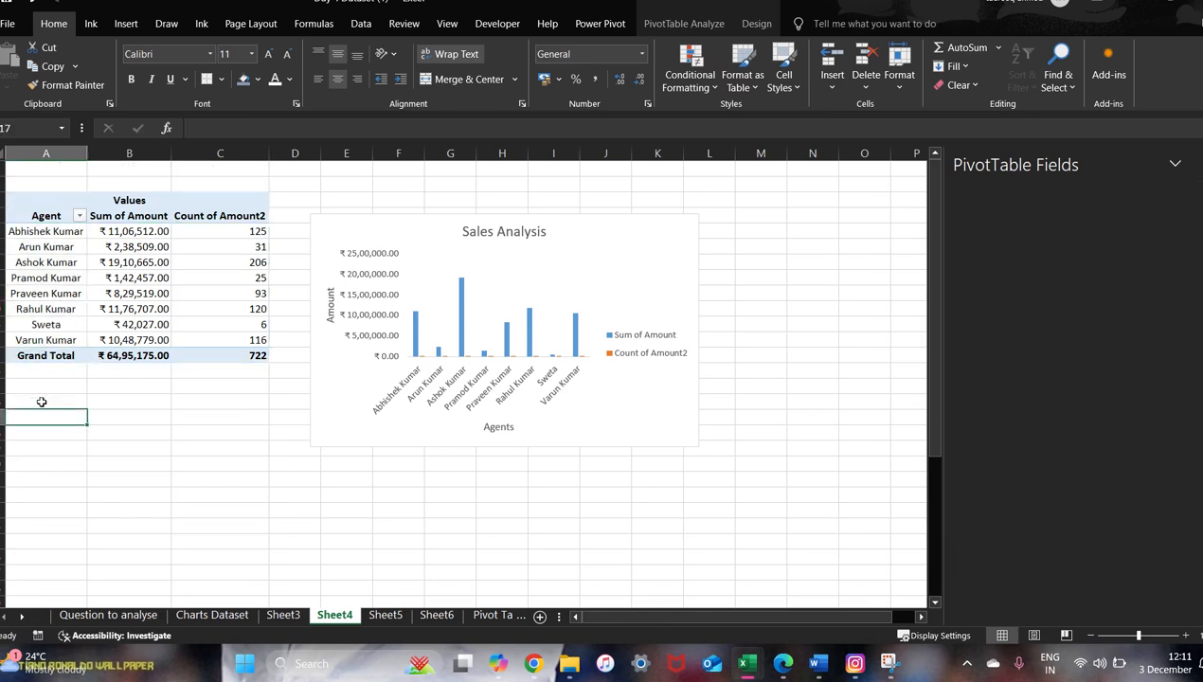
drag(44, 278, 38, 309)
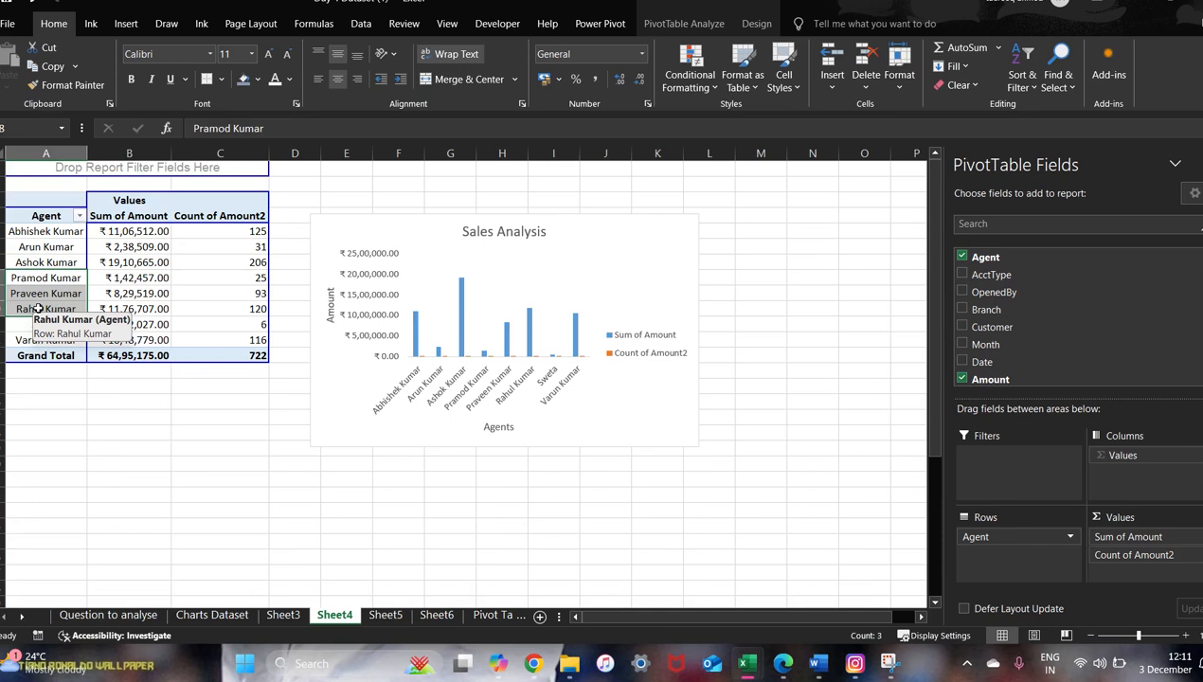
right_click(45, 297)
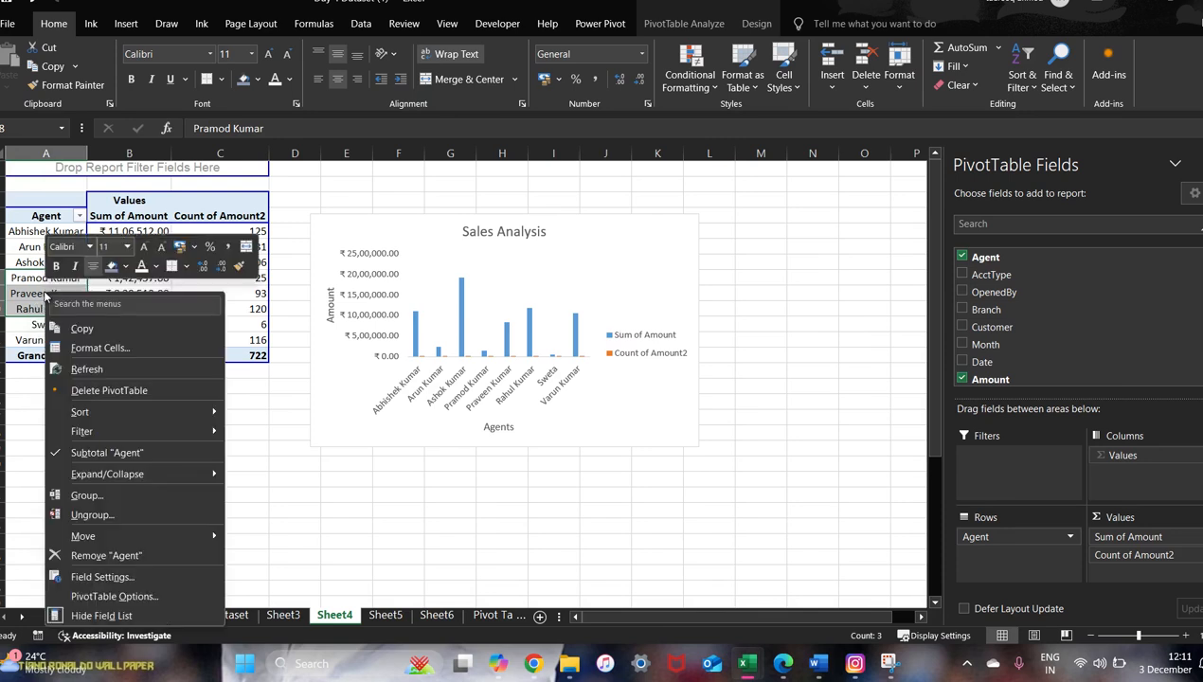
click(86, 496)
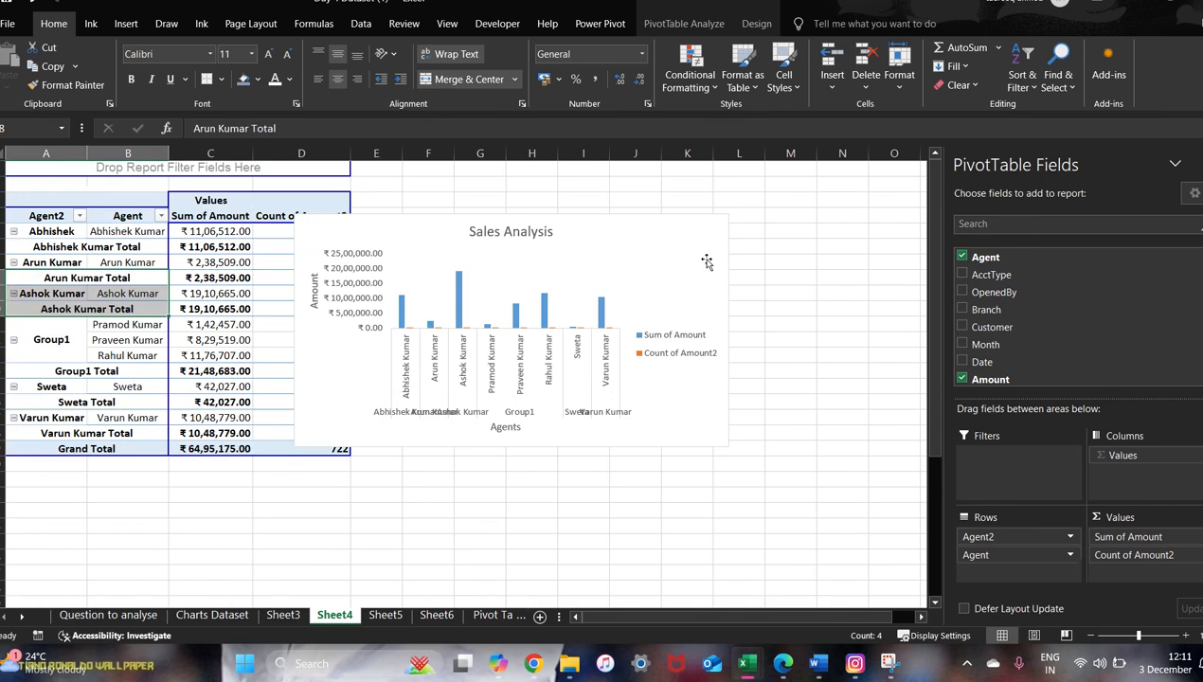
Step: Move the Sales Analysis chart clear of the PivotTable and collapse and re-expand Group1
drag(699, 214, 828, 220)
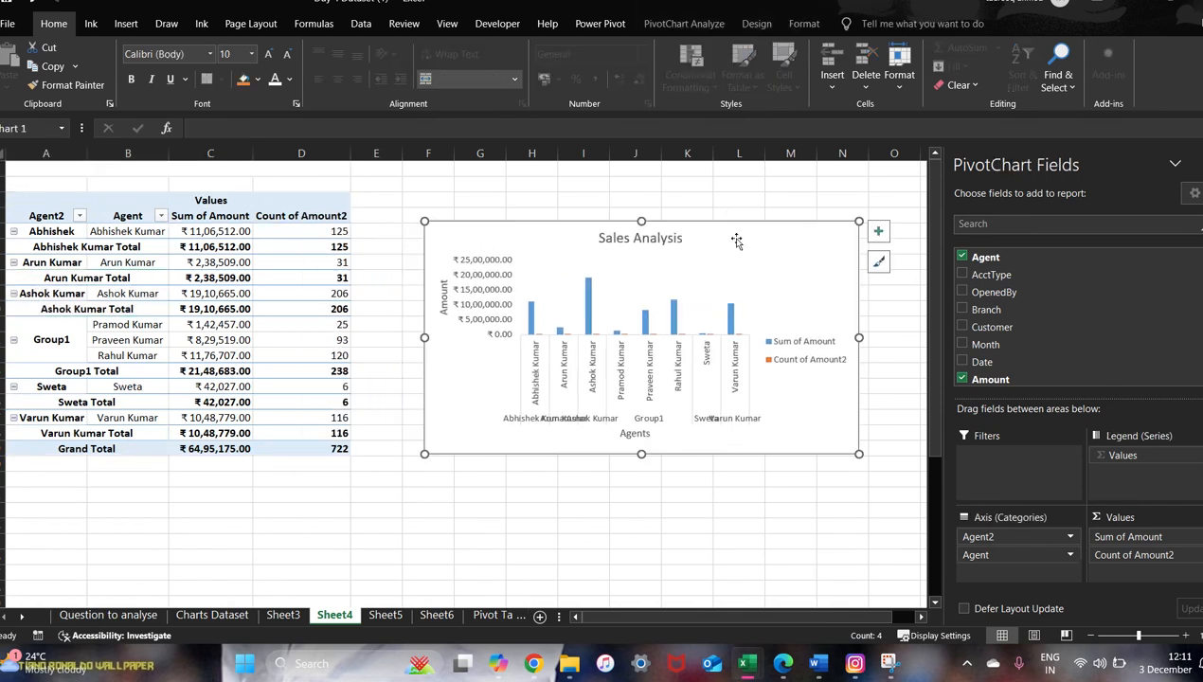
click(44, 338)
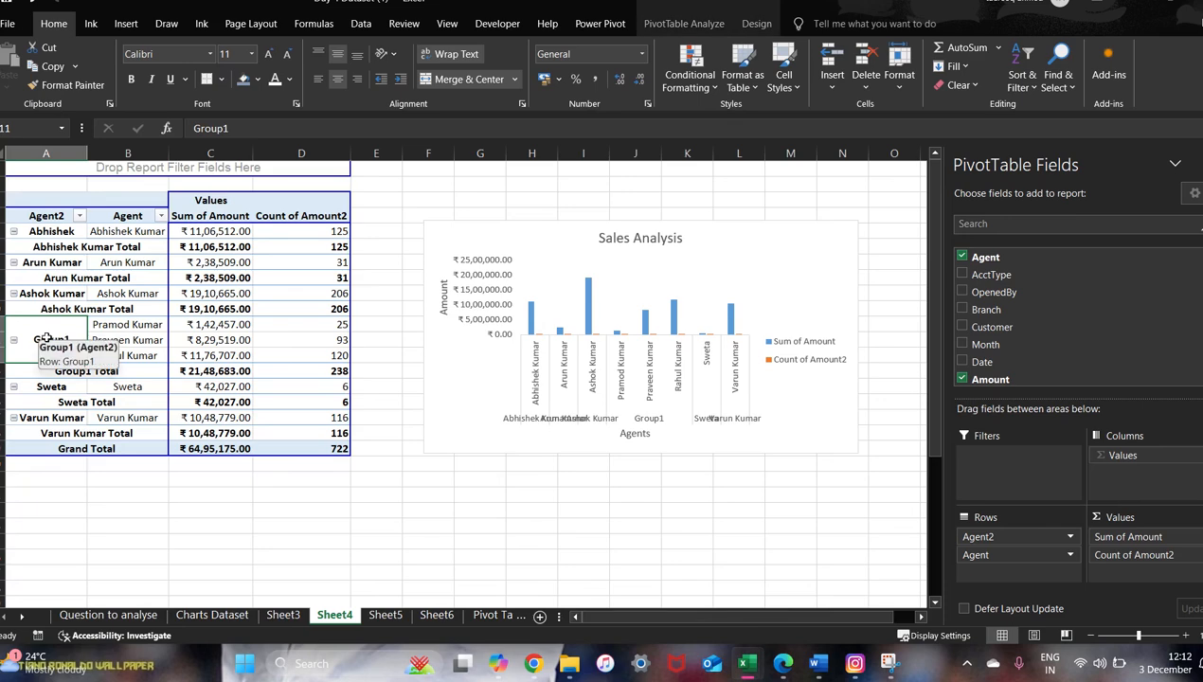
double_click(45, 338)
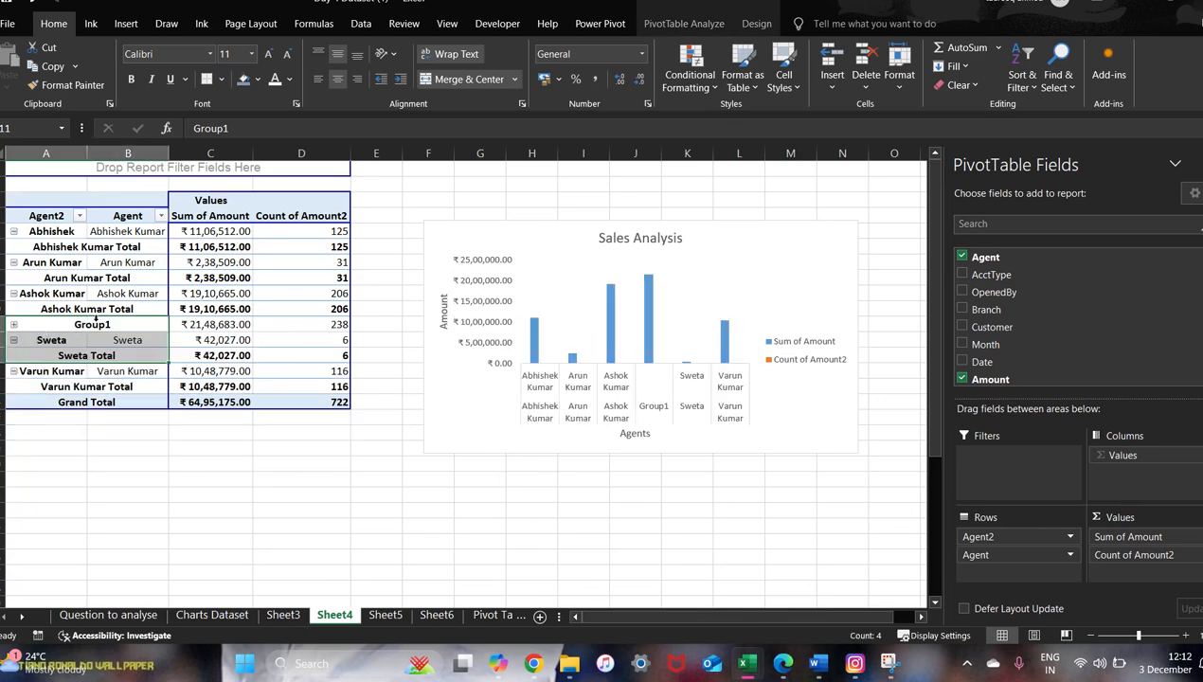
double_click(90, 327)
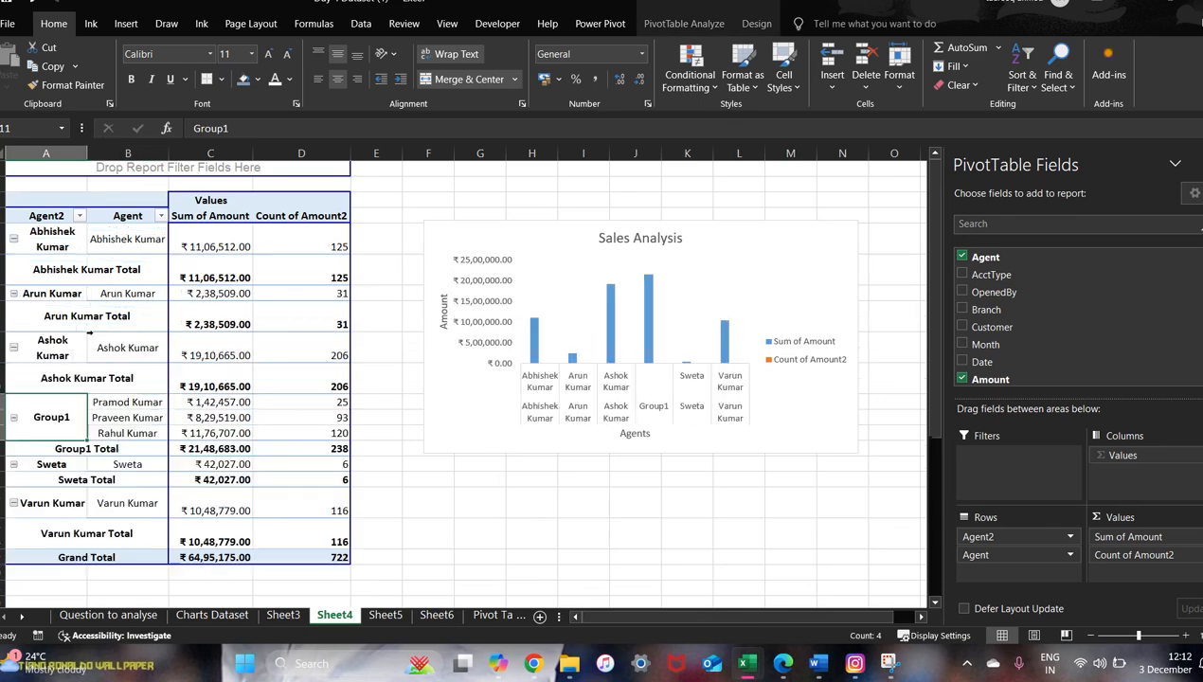
right_click(51, 417)
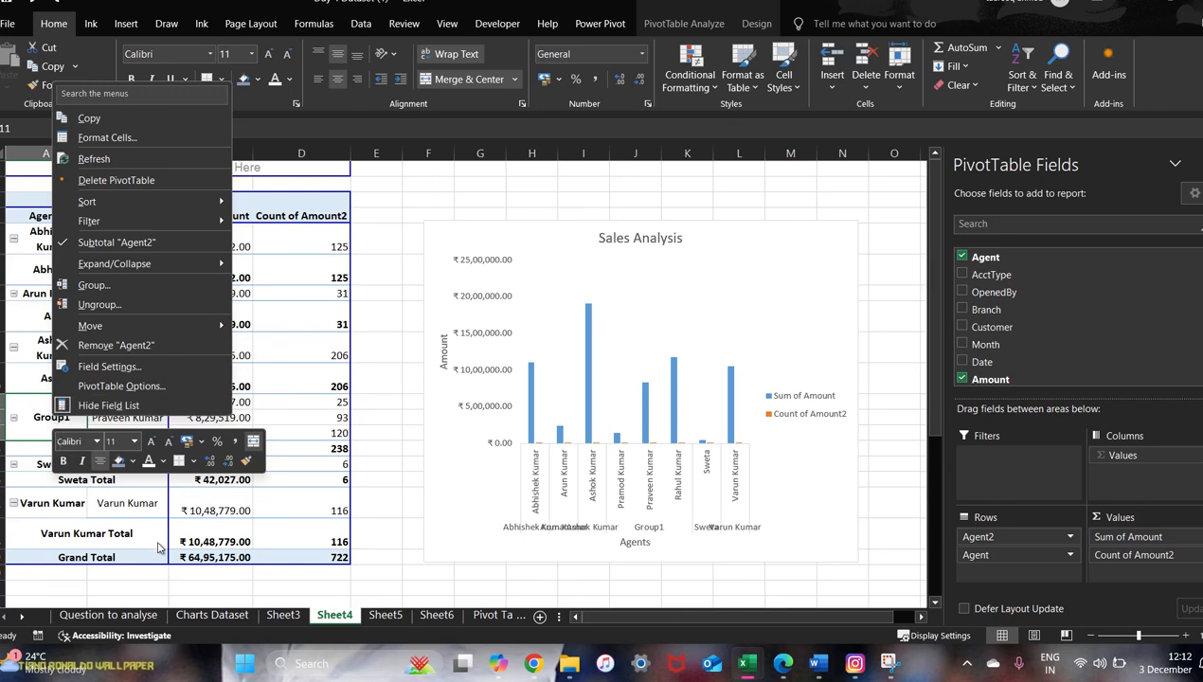
click(438, 489)
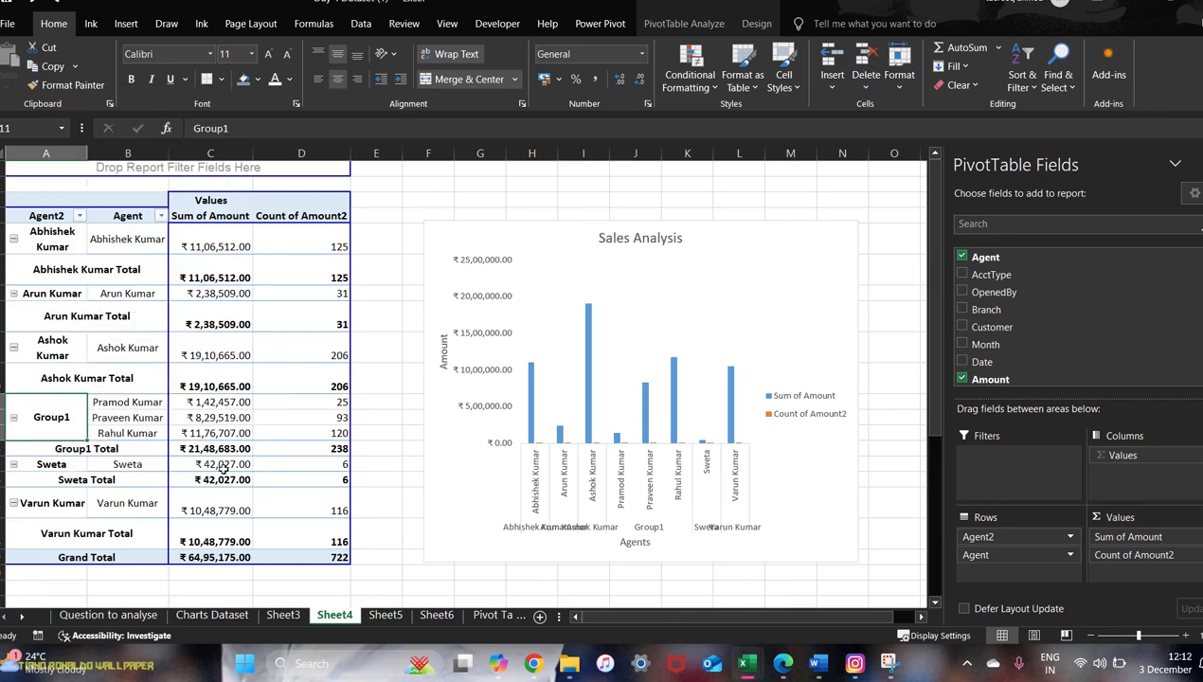
Step: Collapse Group1 in the PivotTable and undo the collapse
double_click(60, 417)
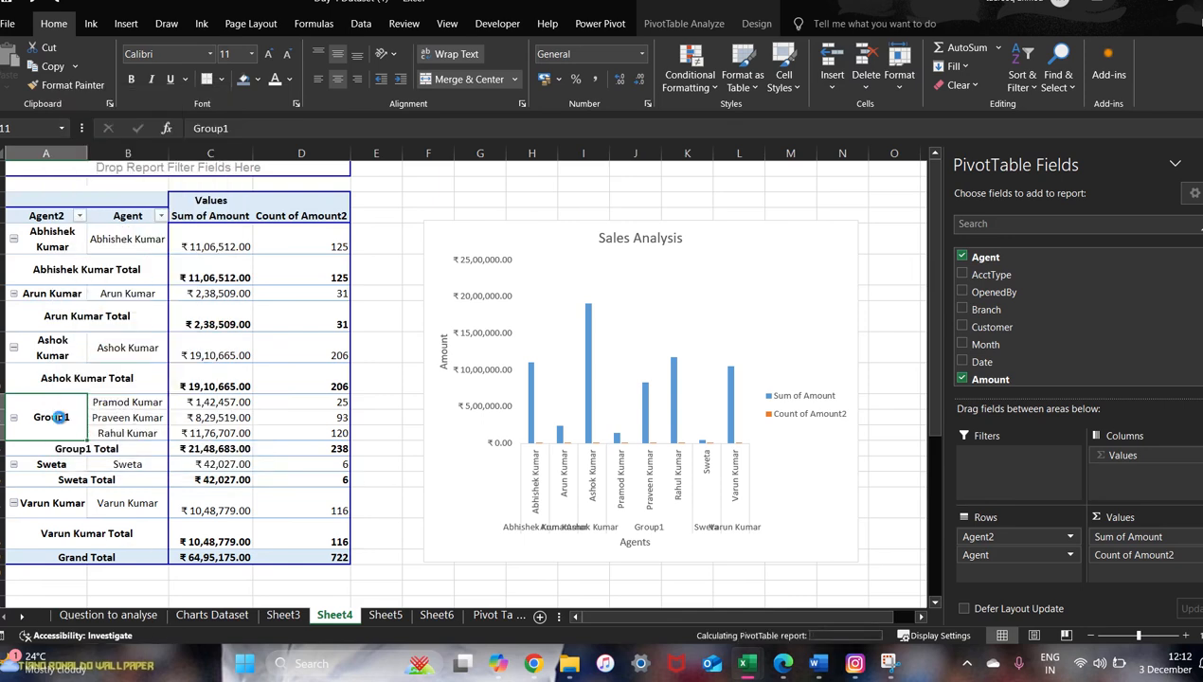
click(78, 449)
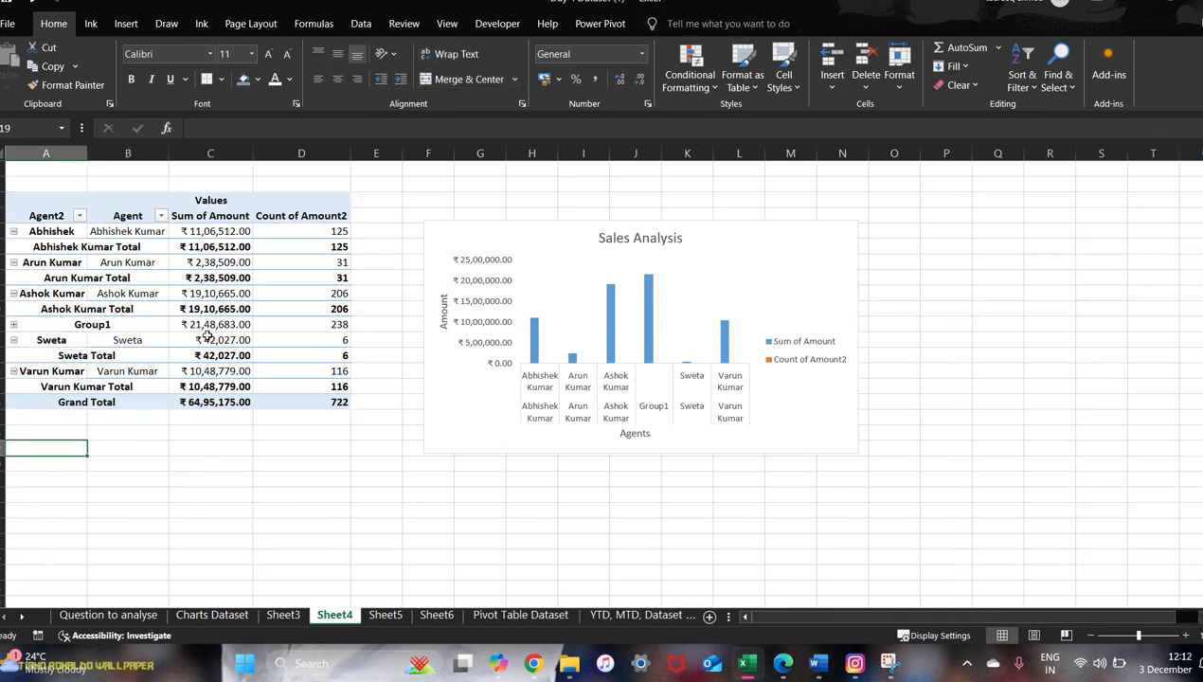
key(ctrl+z)
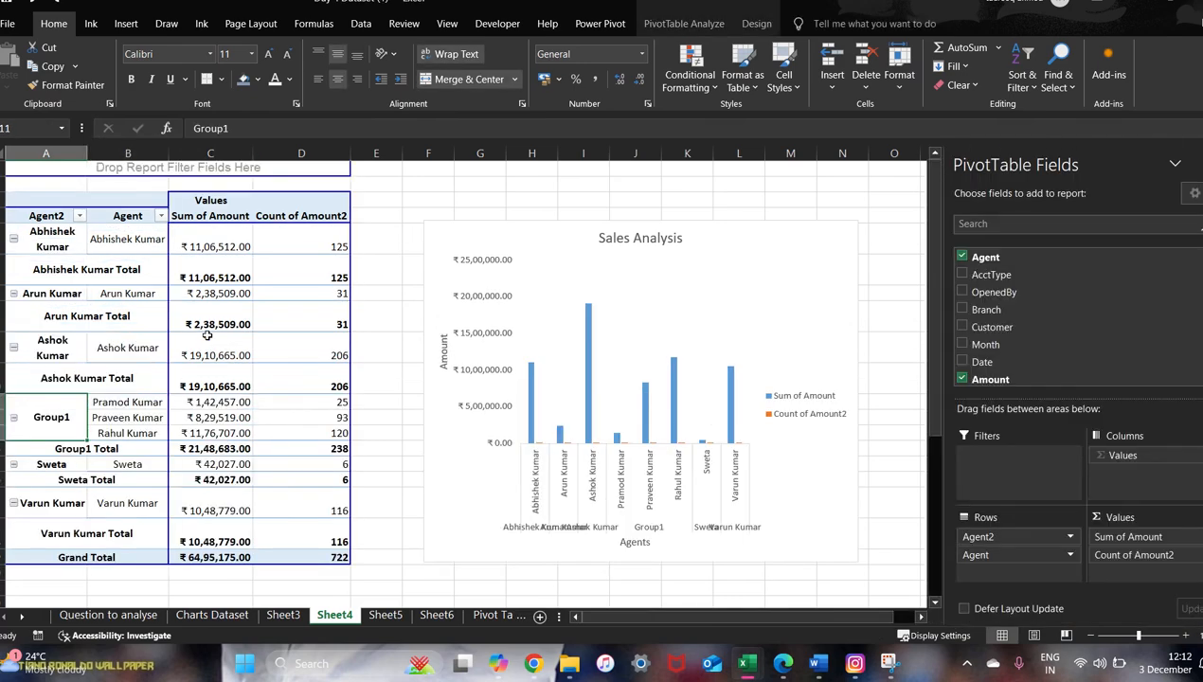
right_click(63, 421)
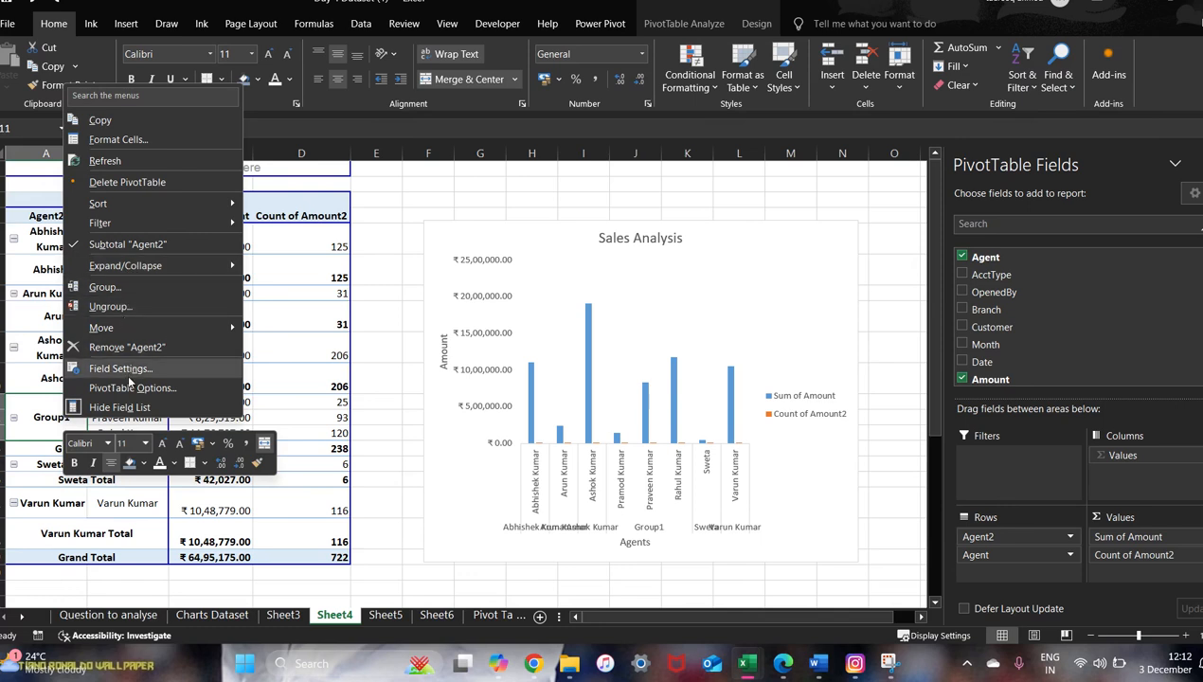
click(407, 396)
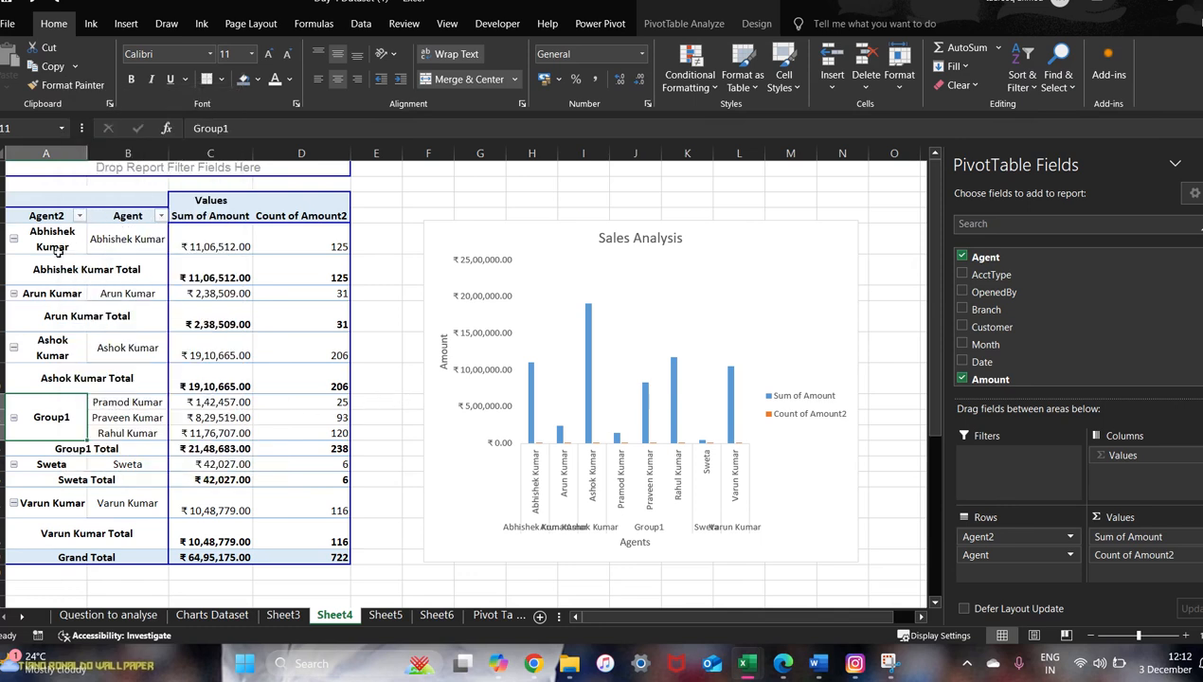
Step: Collapse Group1 once more, and undo the changes back through the custom grouping of the three agents
click(55, 237)
click(57, 420)
double_click(57, 421)
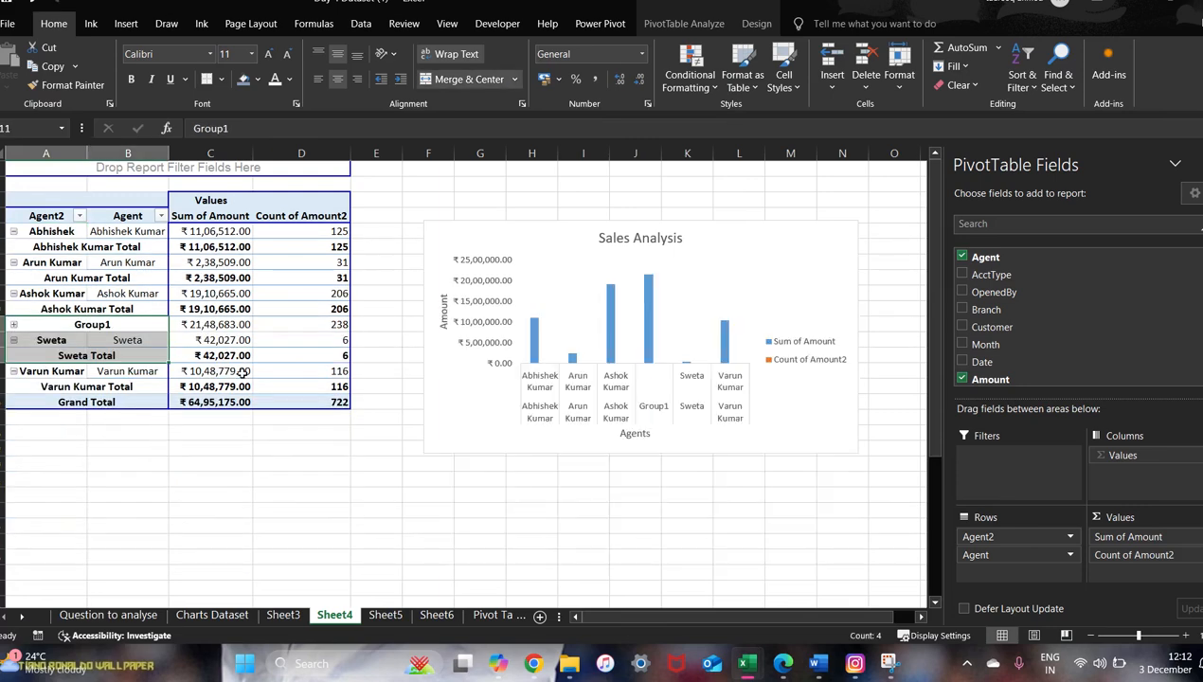
key(ctrl+z)
key(ctrl+z)
key(ctrl+z)
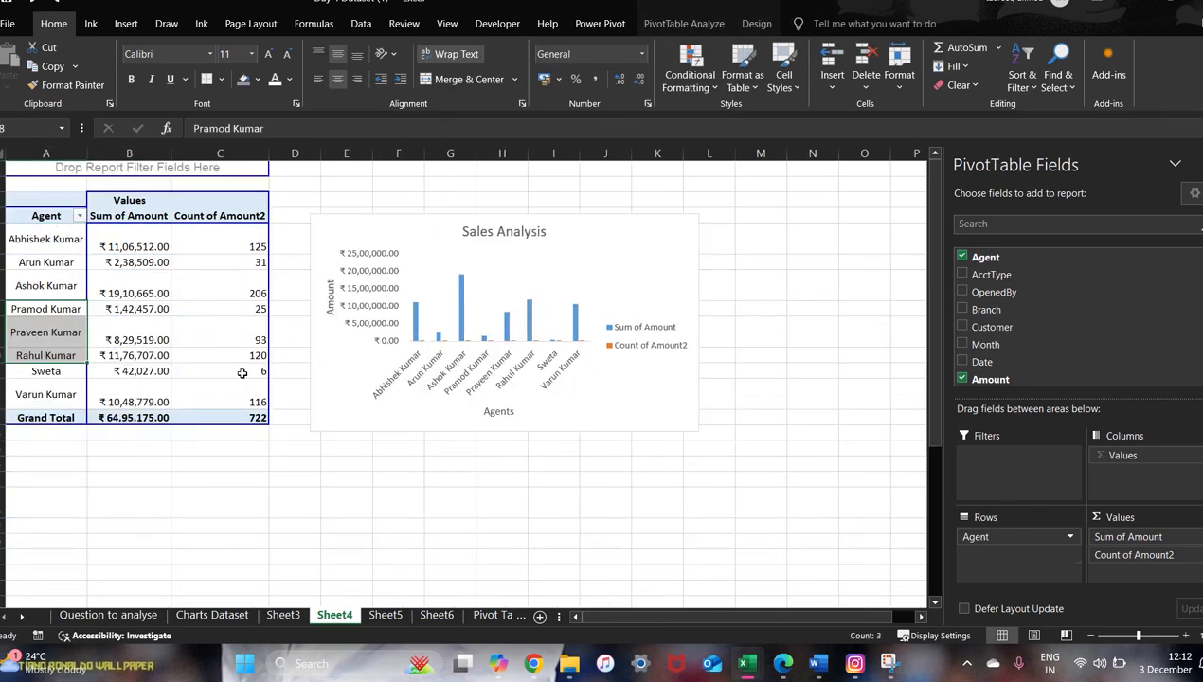
Step: Group the three selected agents in A8:A10 again and move the Sales Analysis chart clear of the PivotTable
right_click(38, 311)
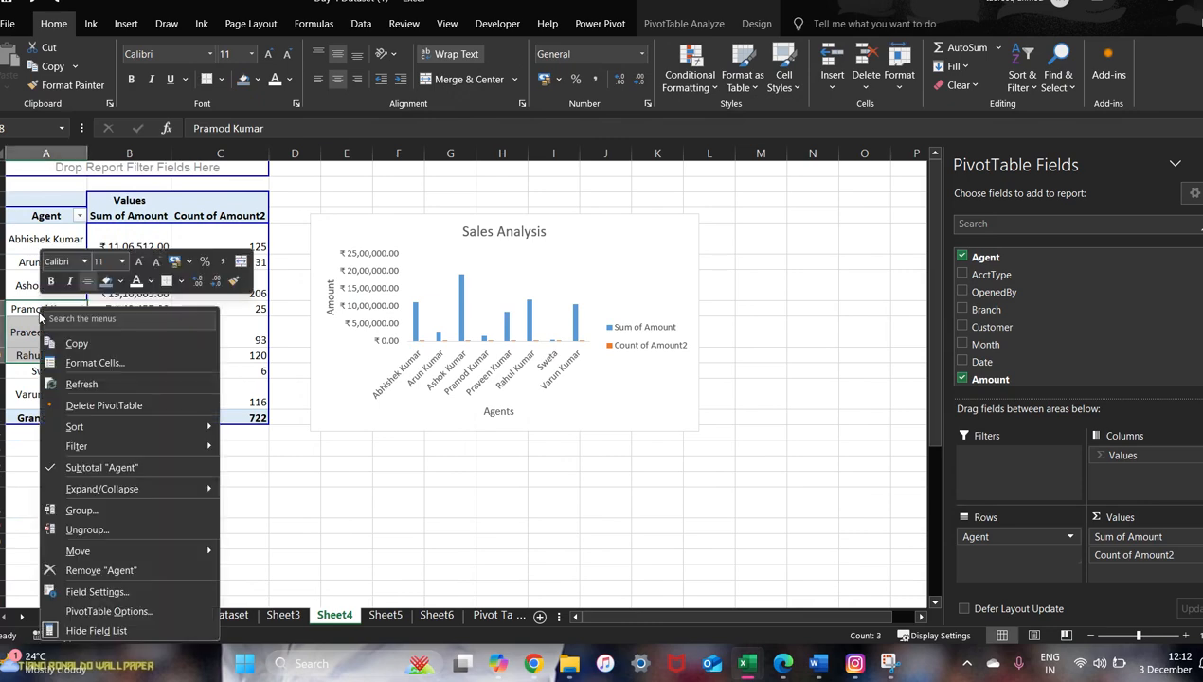
click(99, 511)
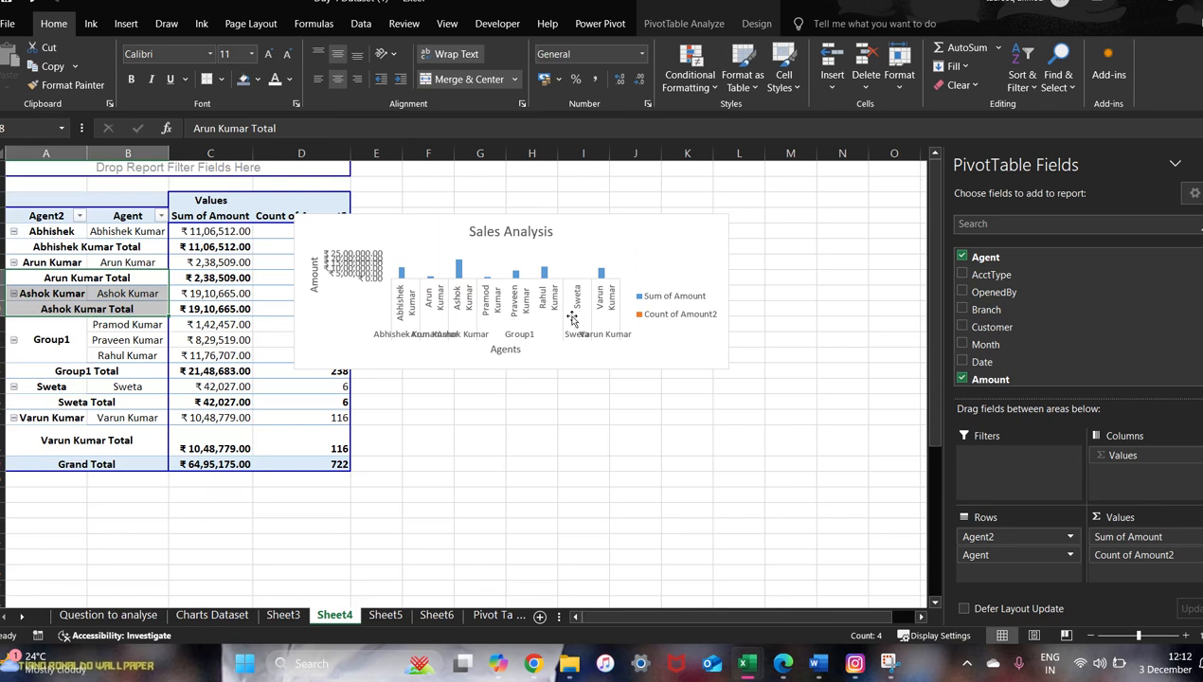
drag(585, 368, 687, 403)
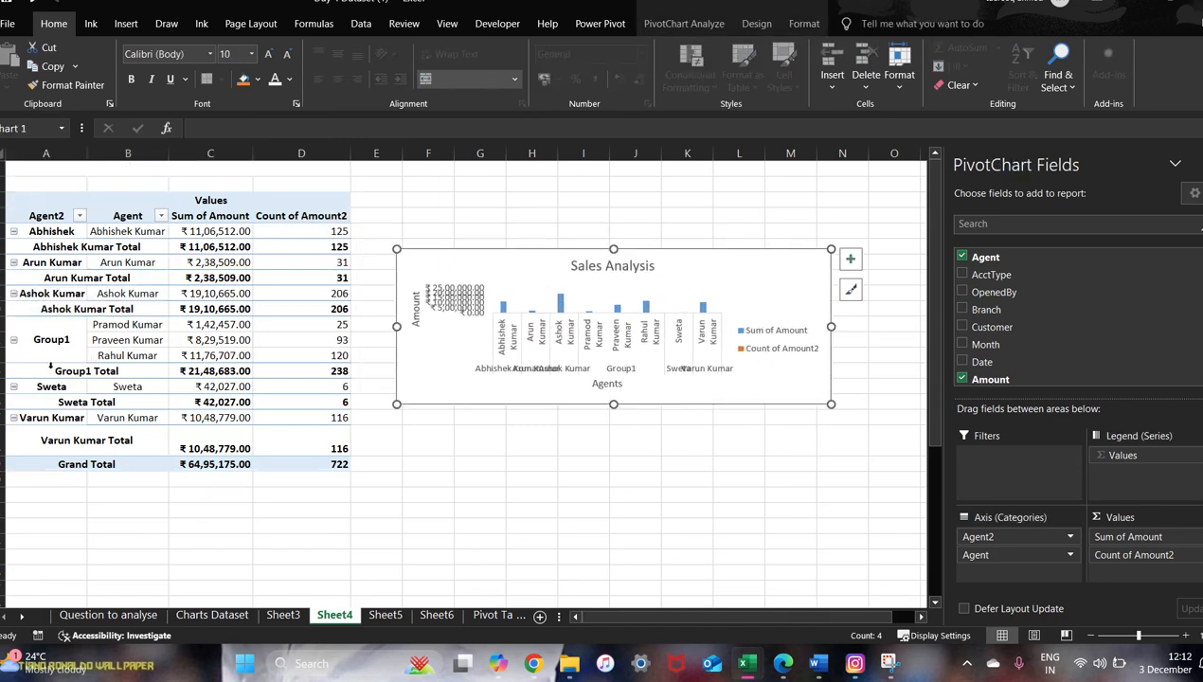
Step: Check the commands available for the Group1 Total row and the filter options of the Agent2 field
click(83, 373)
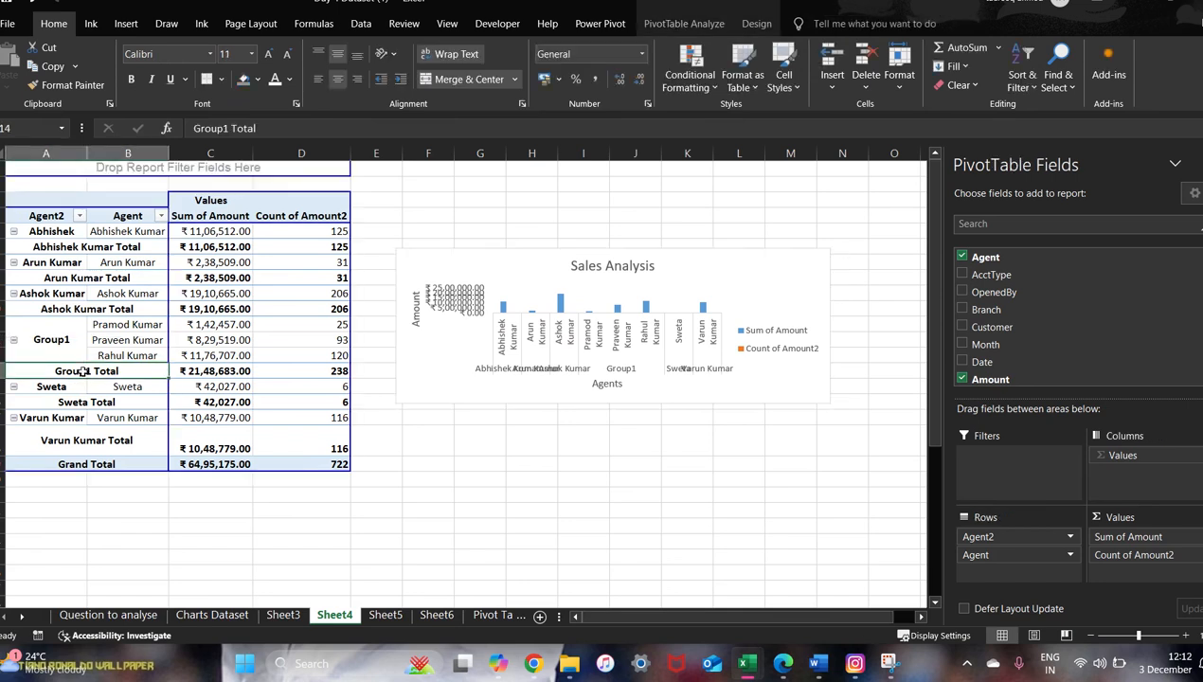
right_click(83, 371)
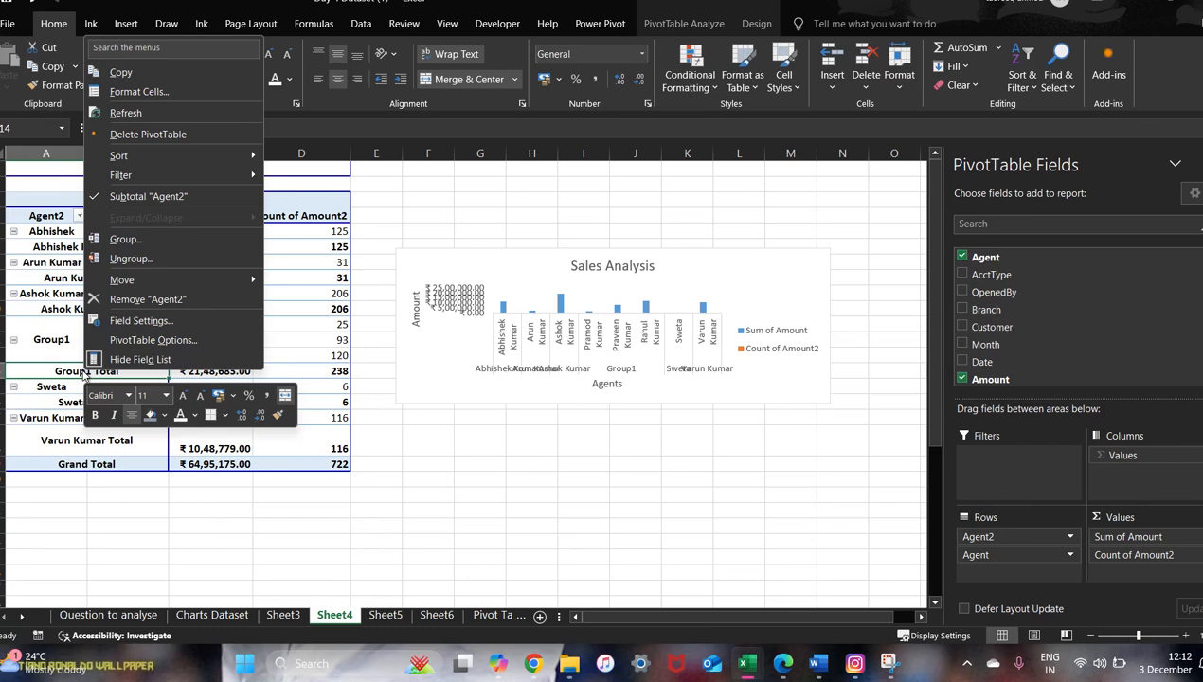
key(Escape)
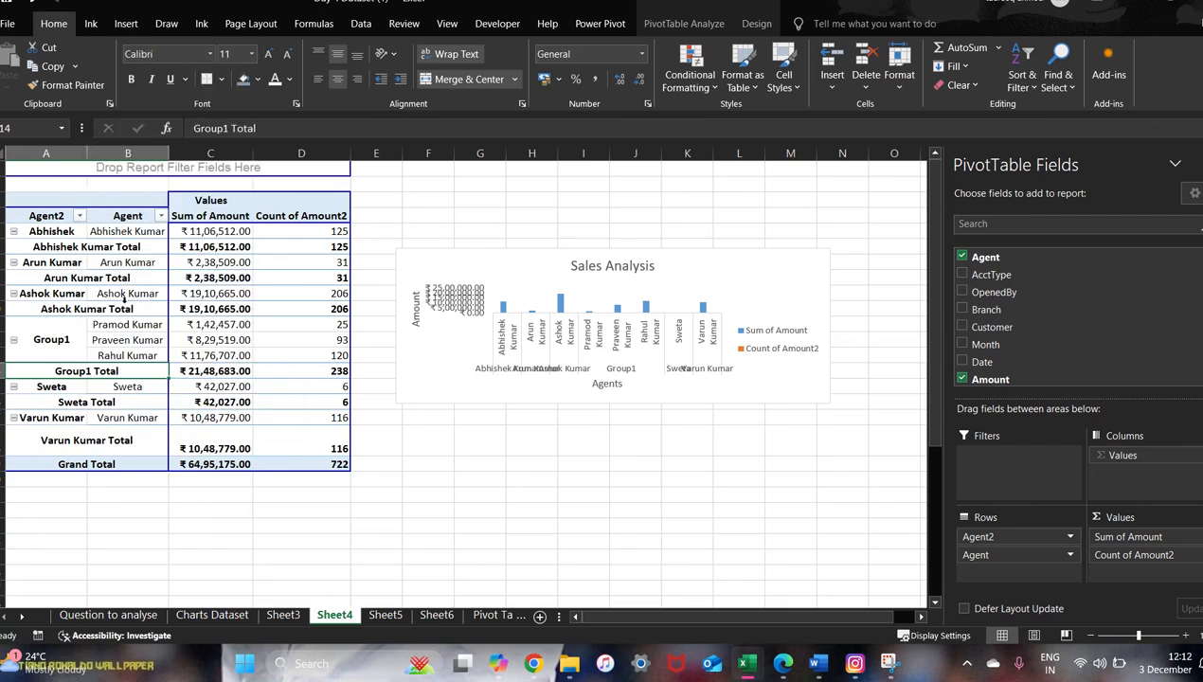
click(79, 217)
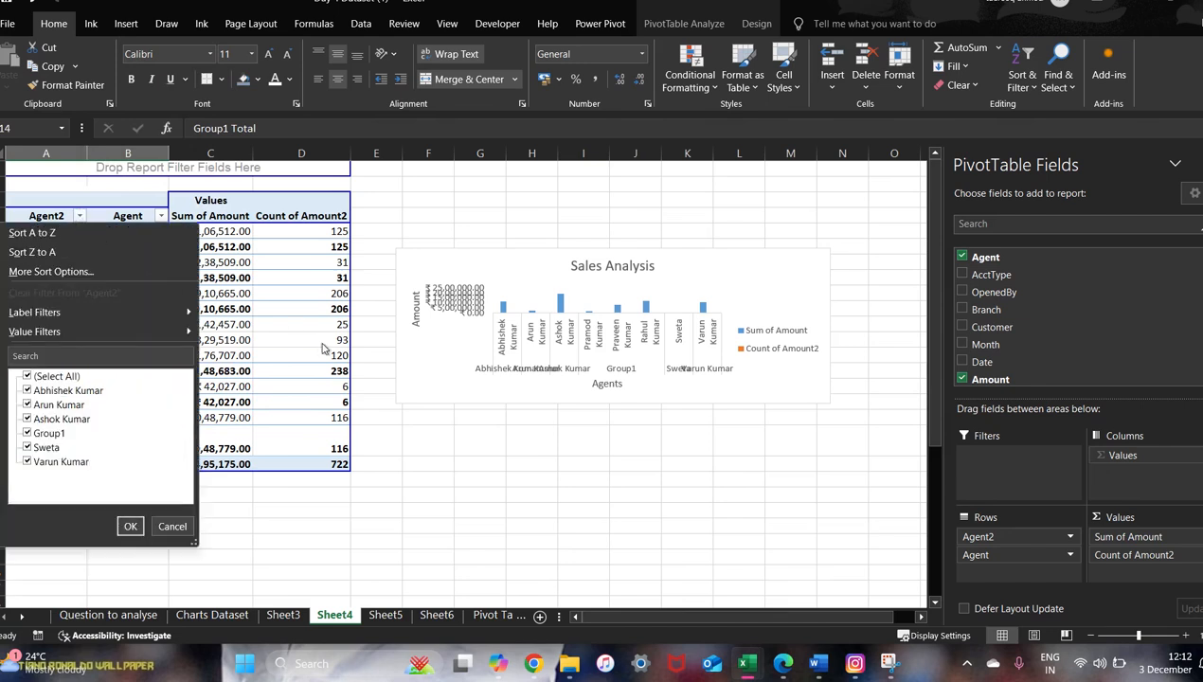
click(496, 440)
Step: Hide the PivotTable's field list and show it again
click(49, 197)
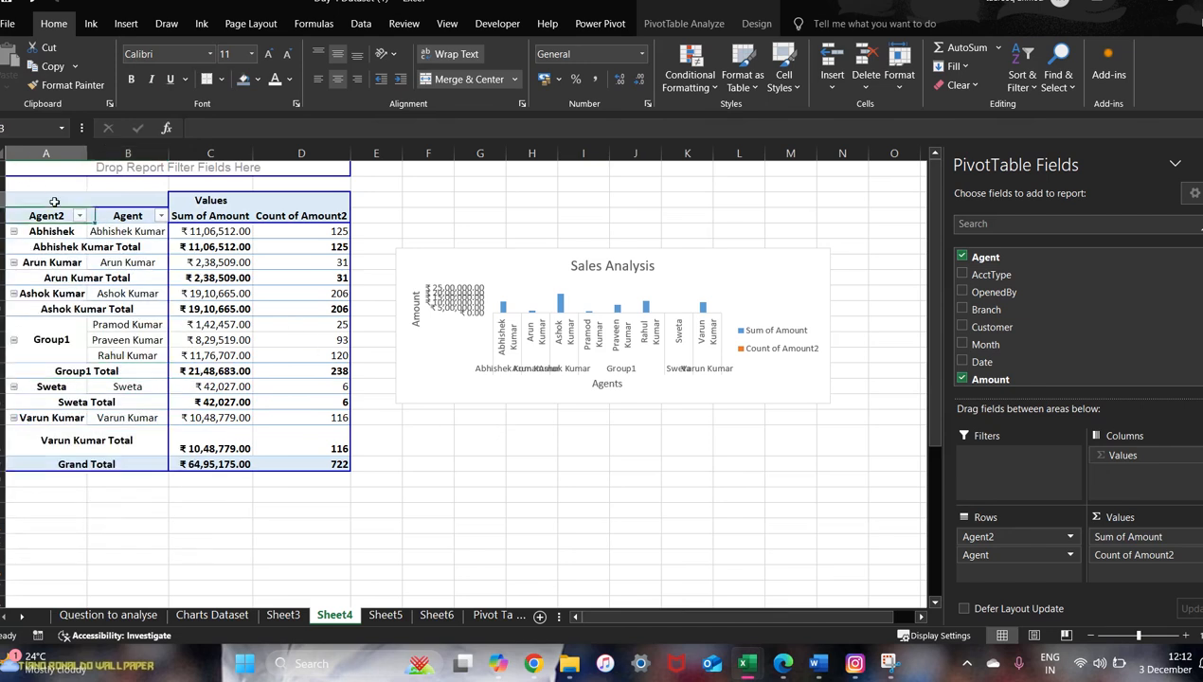
click(712, 25)
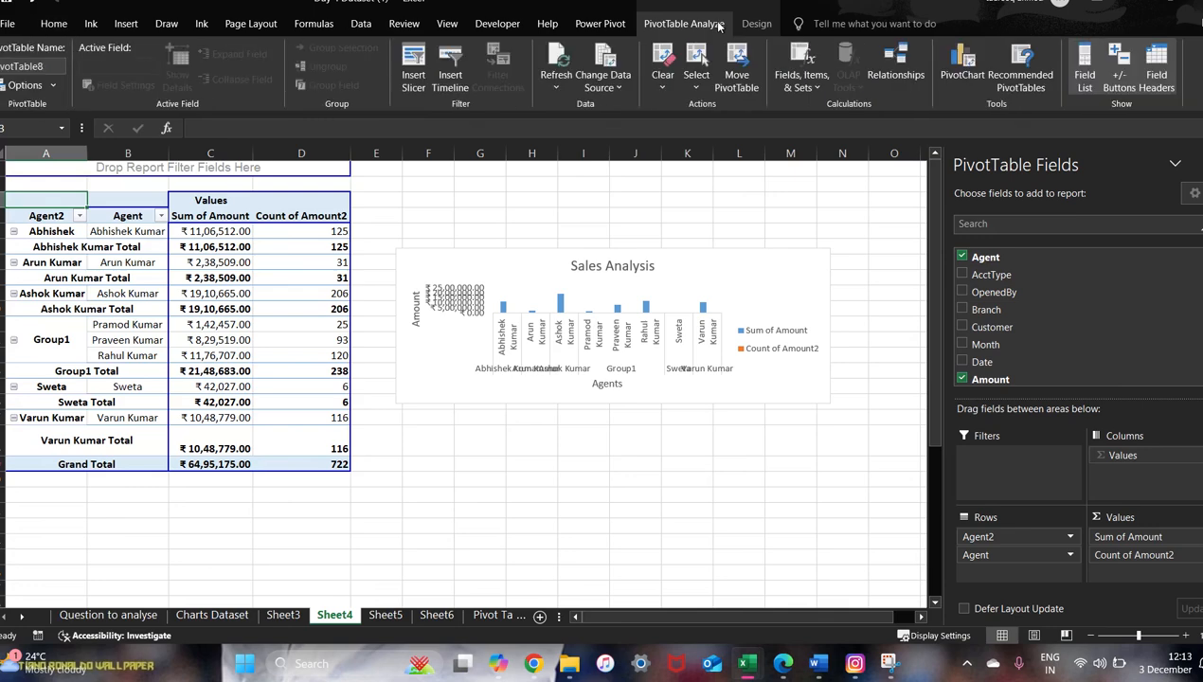
click(1082, 76)
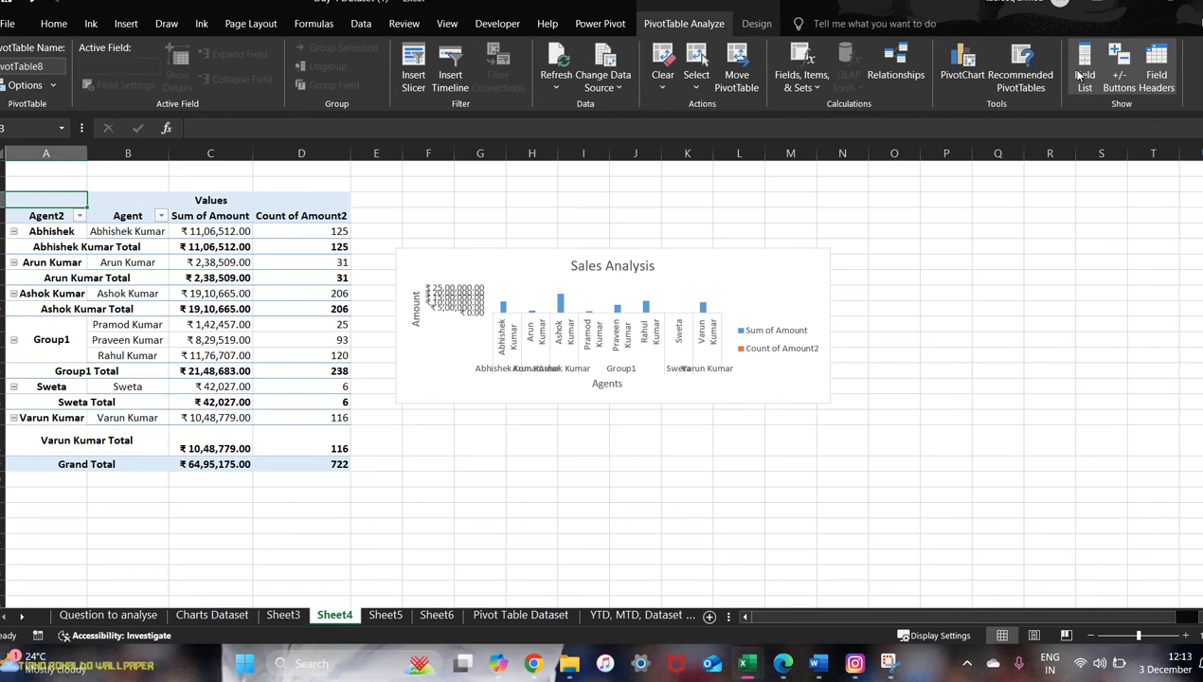
click(1080, 76)
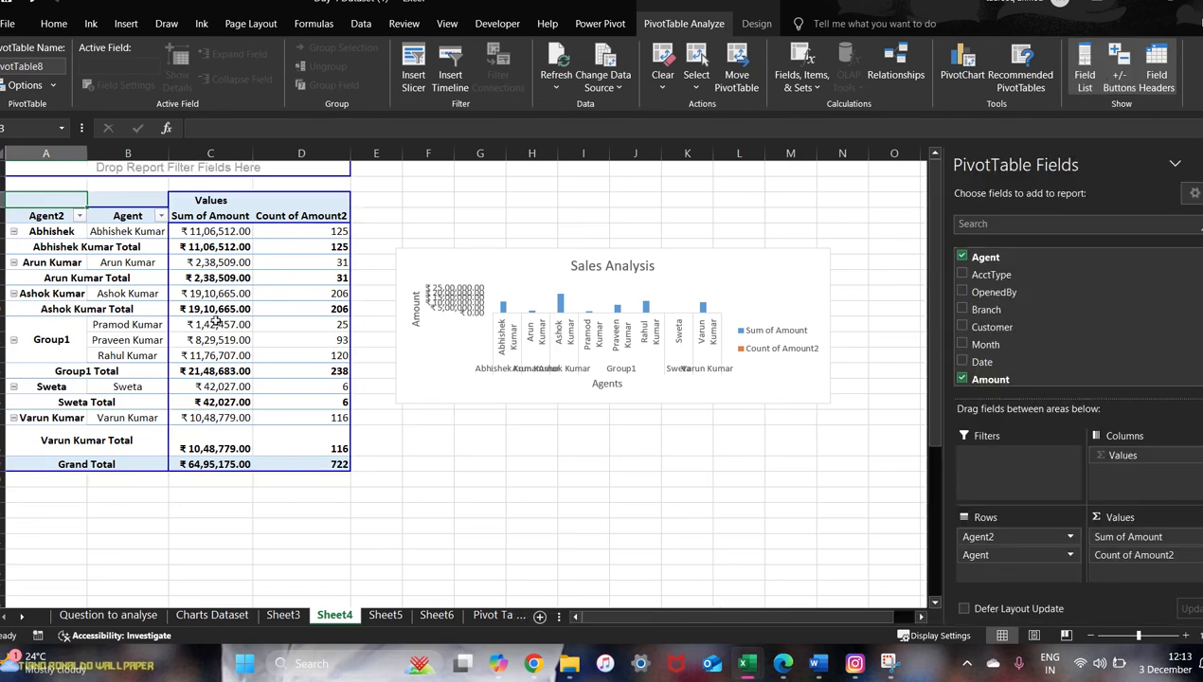
click(216, 322)
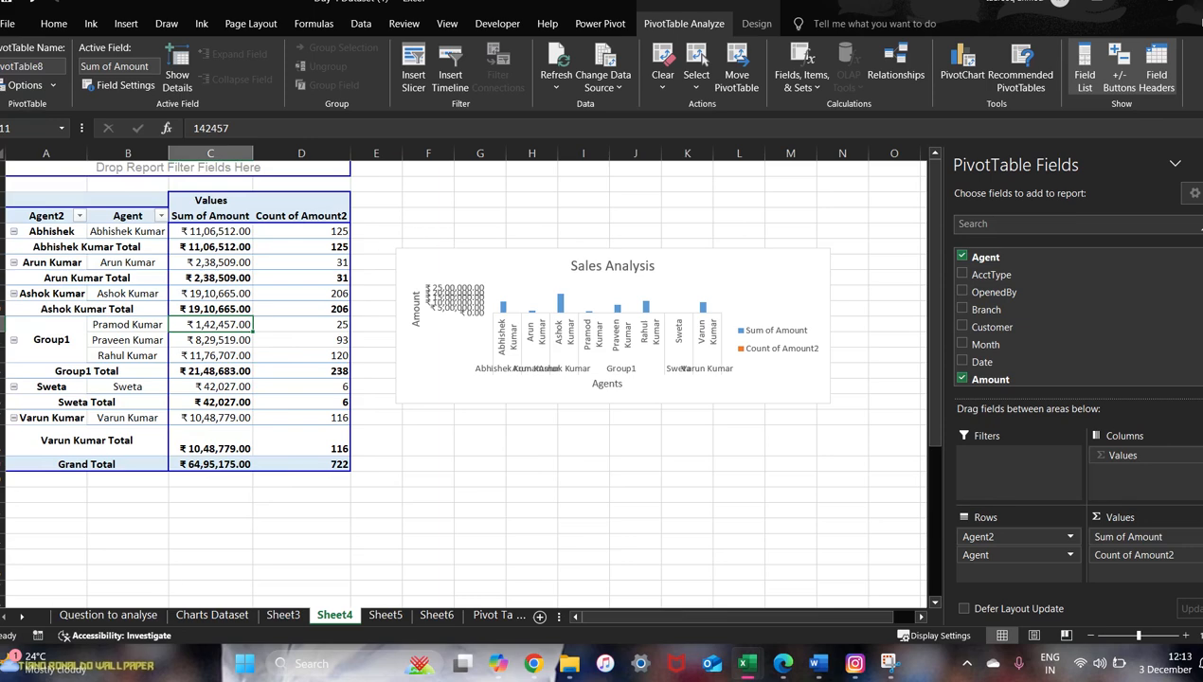
Step: Review the question list, the Charts Dataset sheet and the existing PivotTables on Sheet3 through Sheet6
click(123, 615)
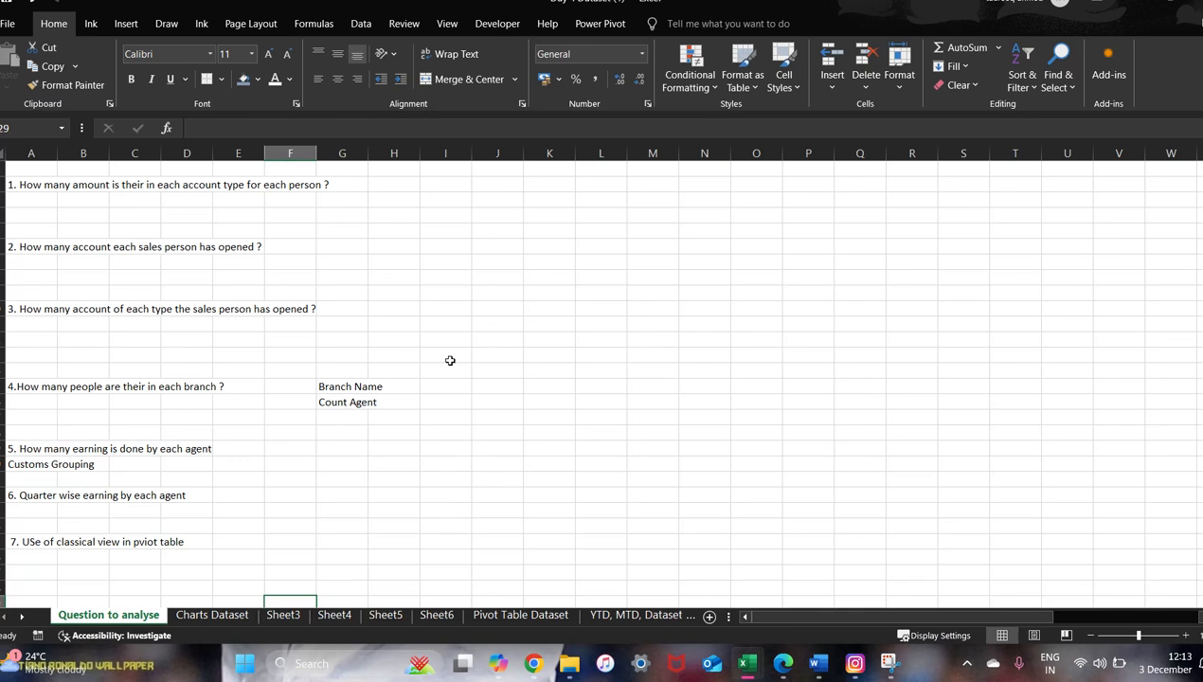
click(214, 615)
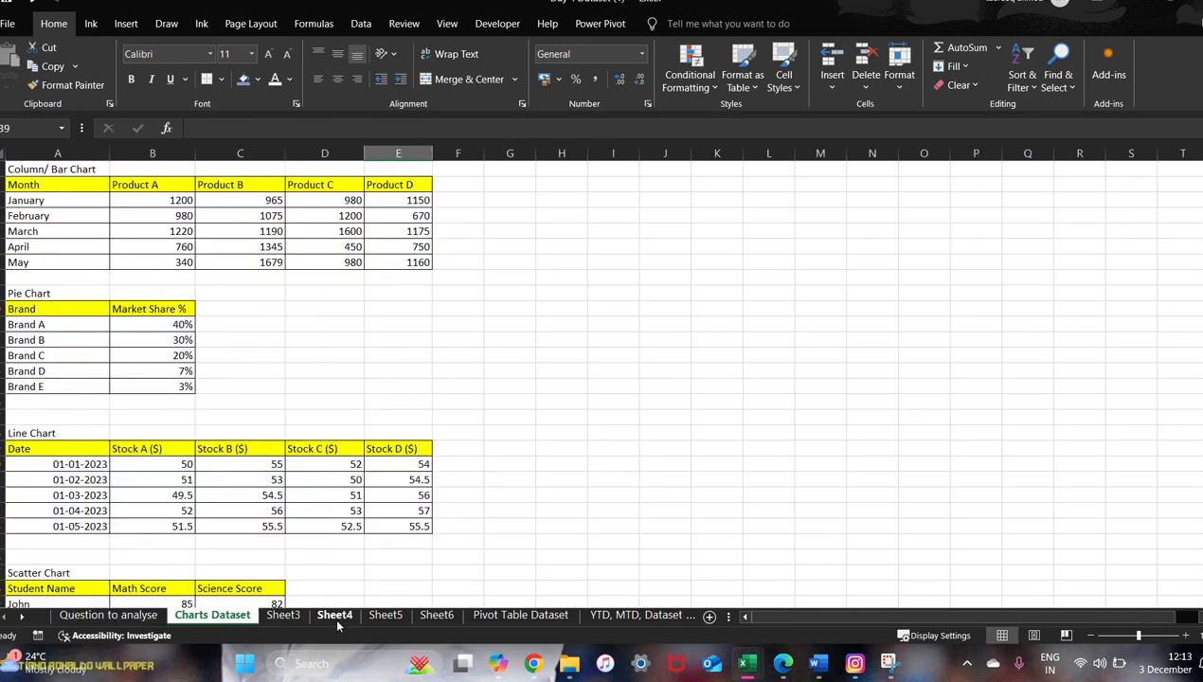
click(443, 615)
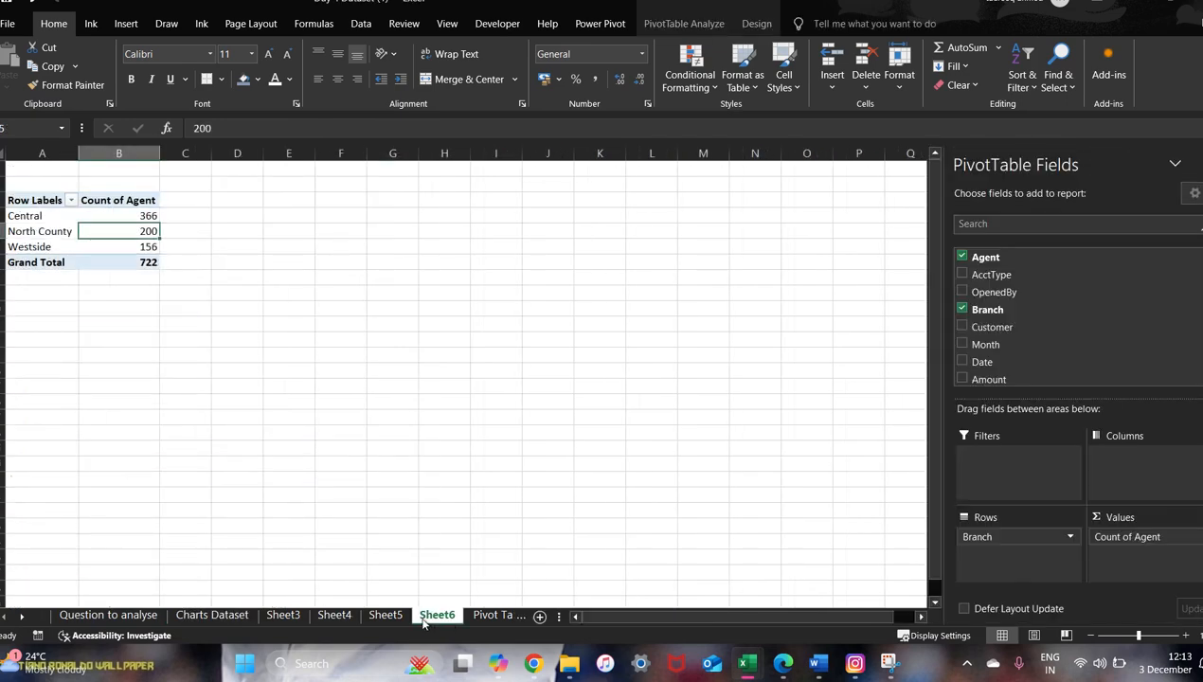
click(281, 616)
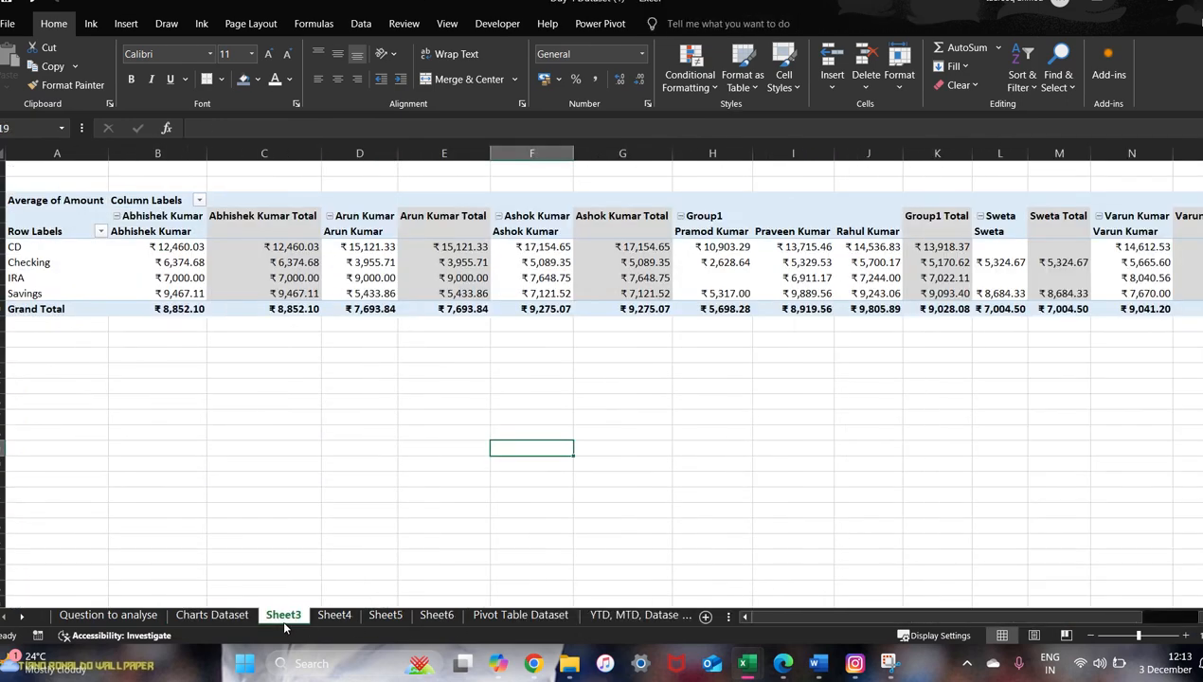
click(389, 616)
click(437, 616)
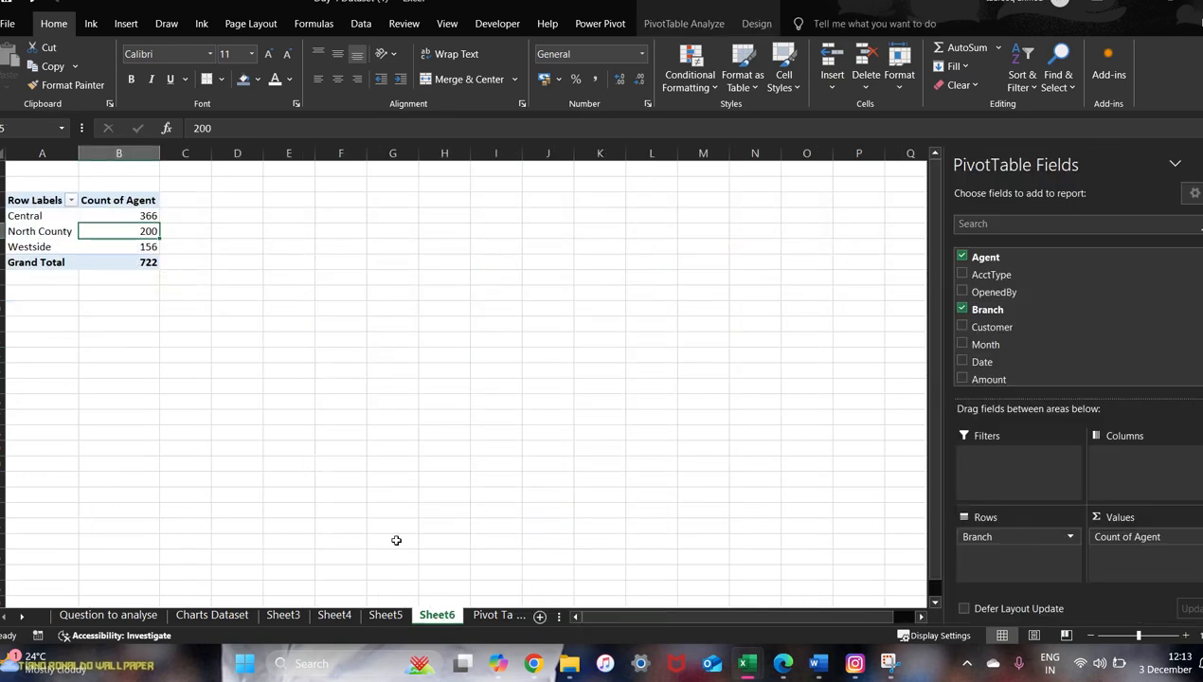
click(282, 615)
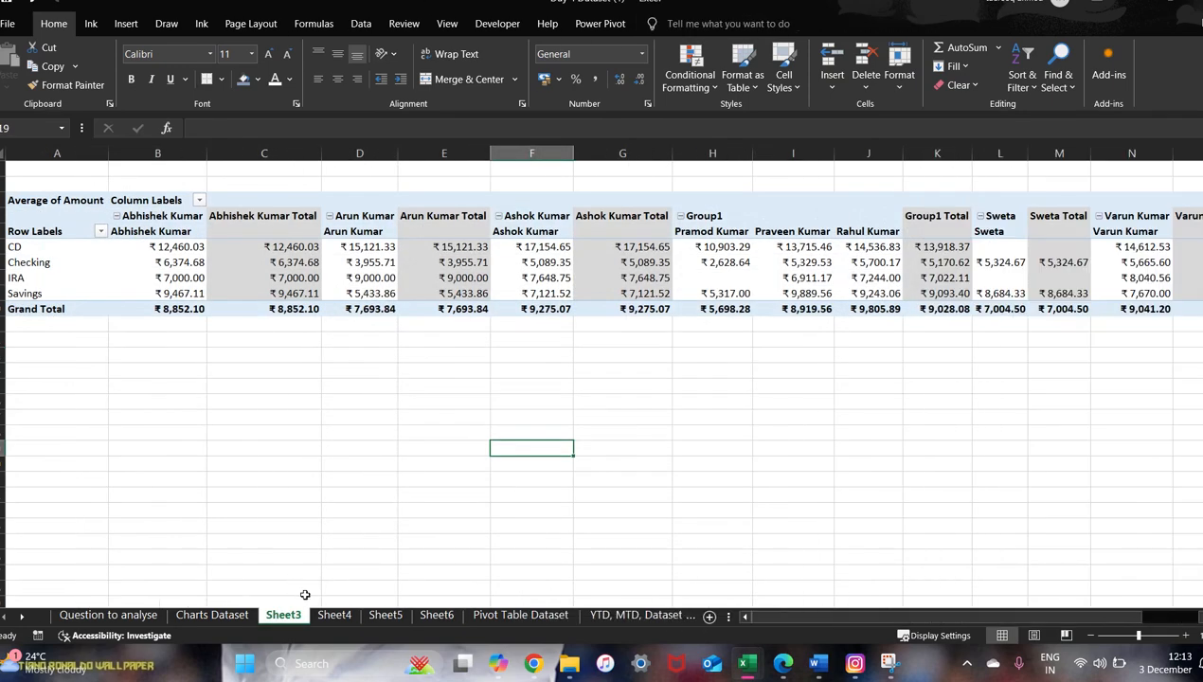
click(443, 616)
click(334, 615)
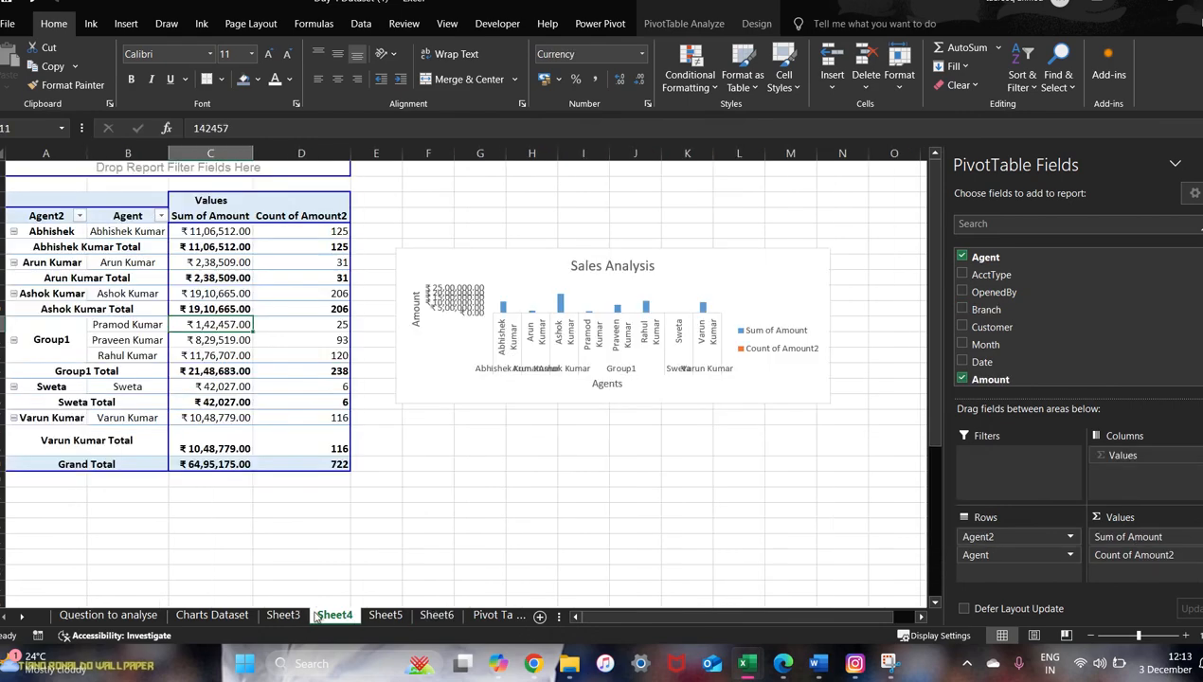
Step: Return to the Question to analyse sheet and read question 6 about quarter-wise earning by each agent
click(125, 612)
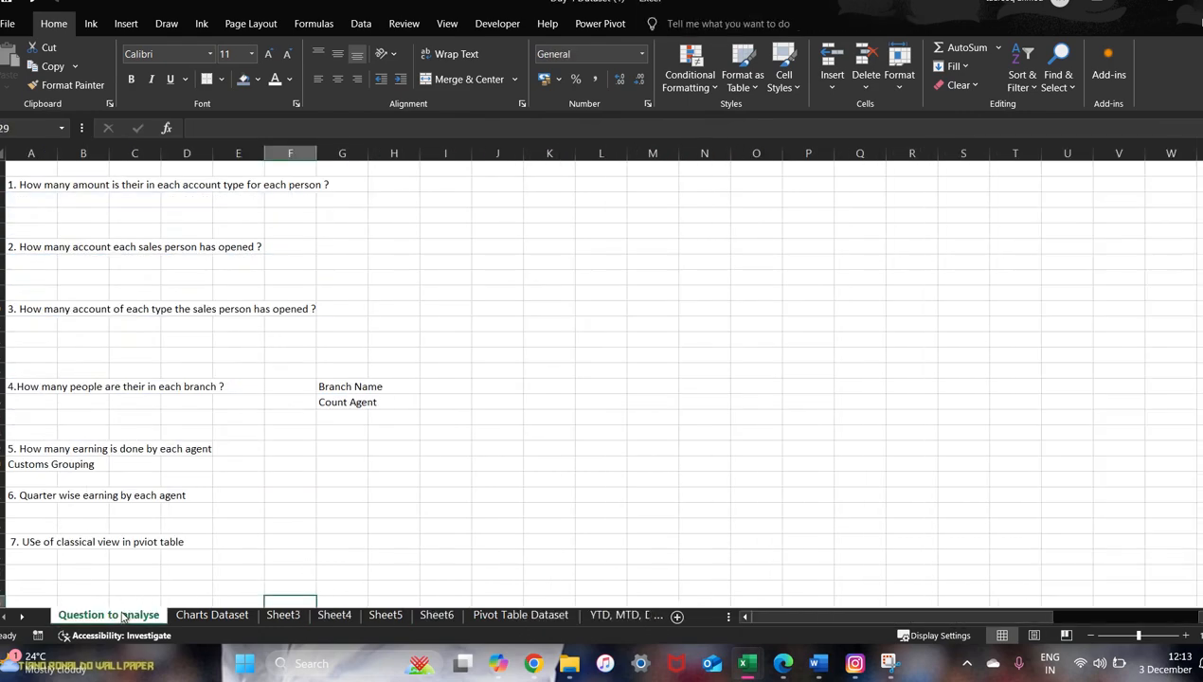
click(128, 494)
click(254, 495)
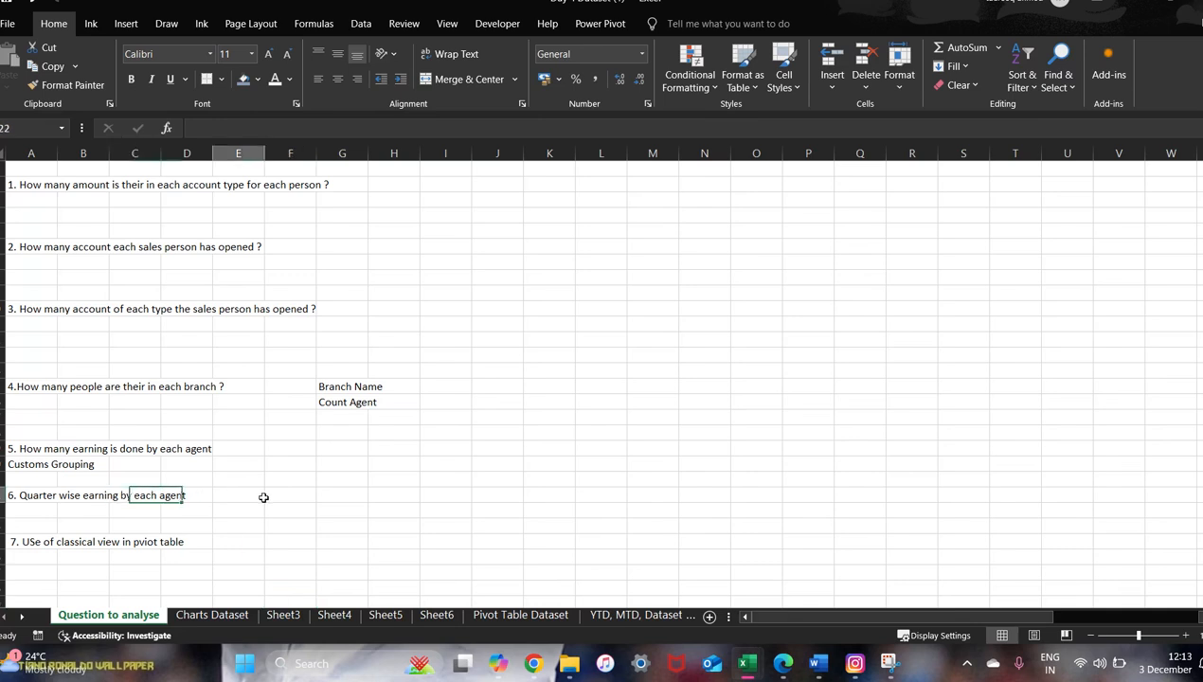
click(56, 496)
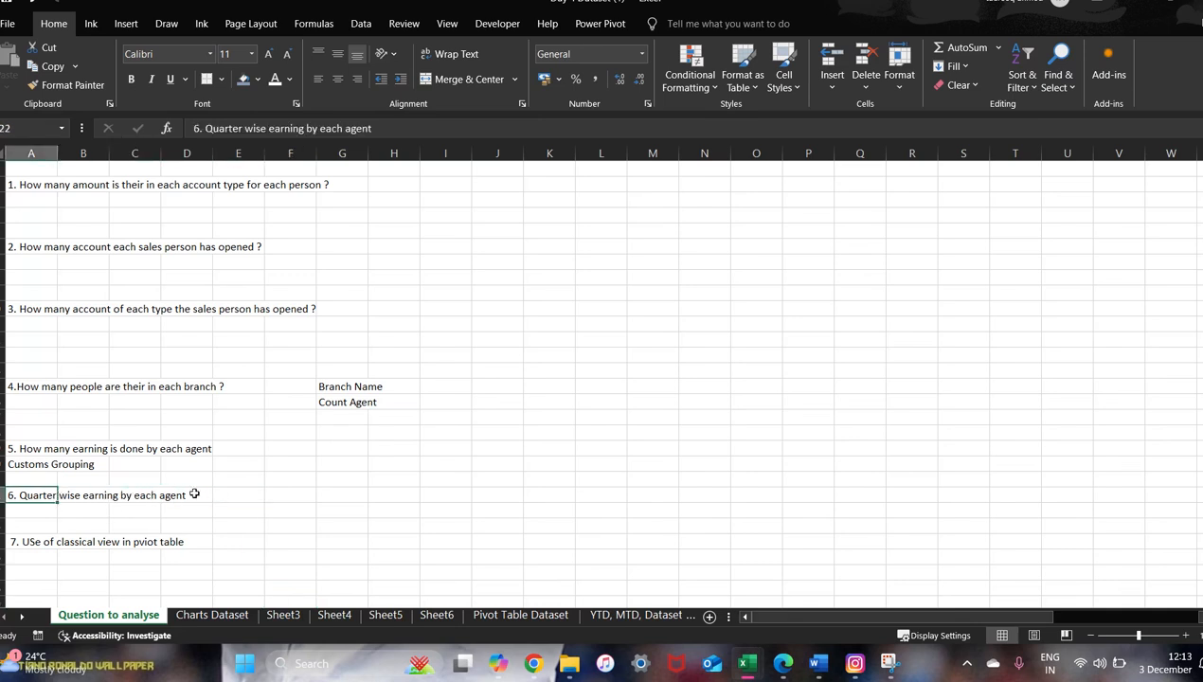
Step: Create a PivotTable from Table4 of the Pivot Table Dataset sheet on a new worksheet
click(235, 501)
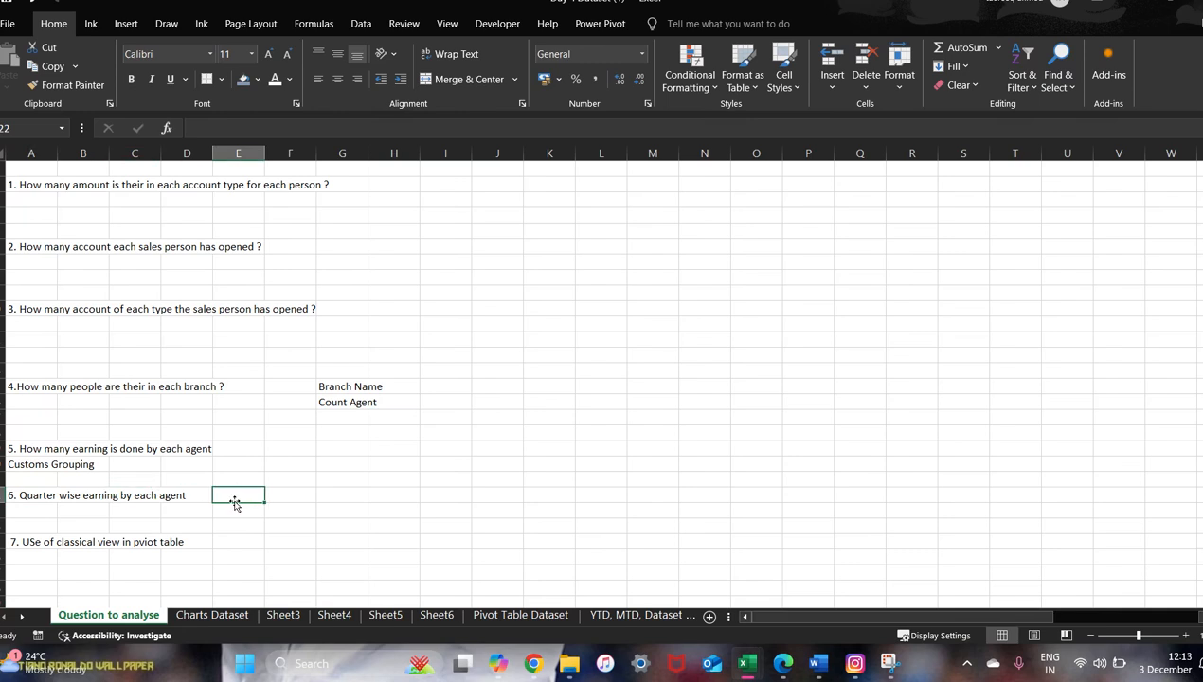
click(520, 615)
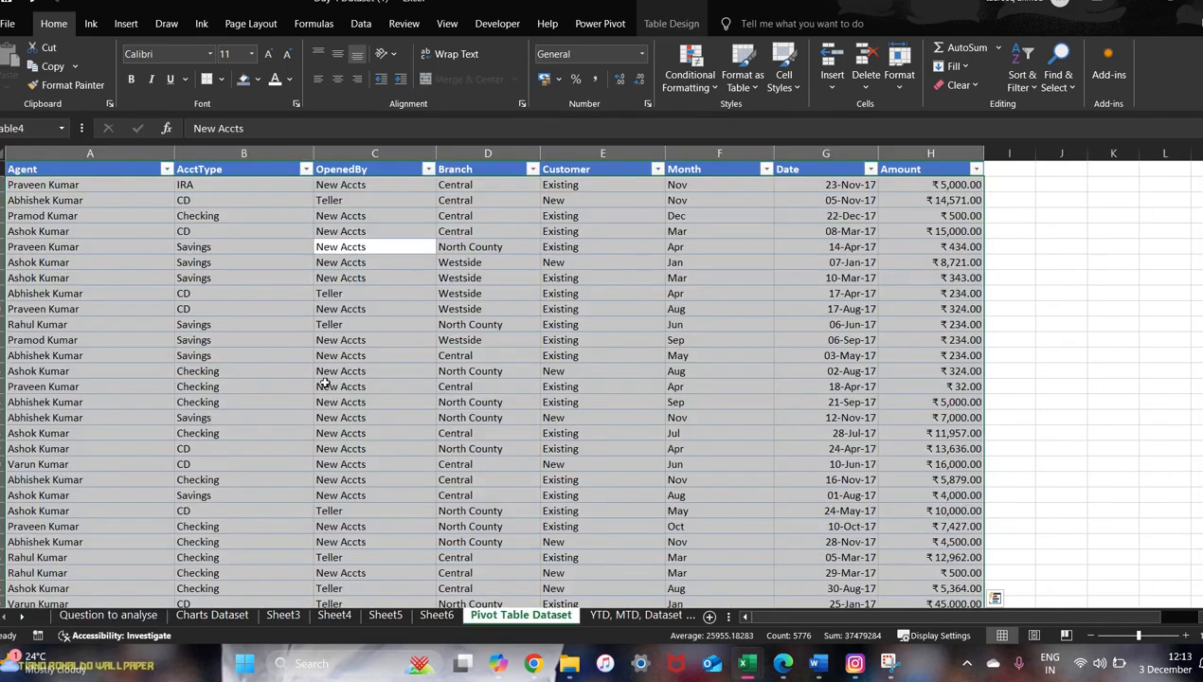
click(111, 24)
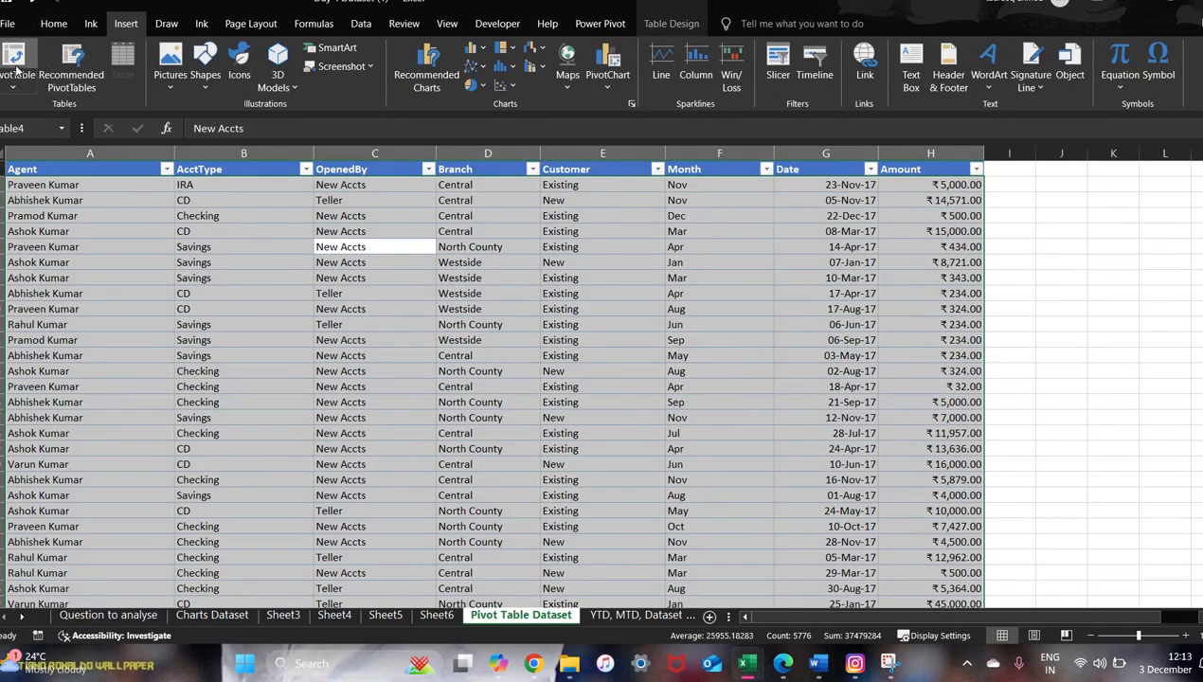
click(17, 64)
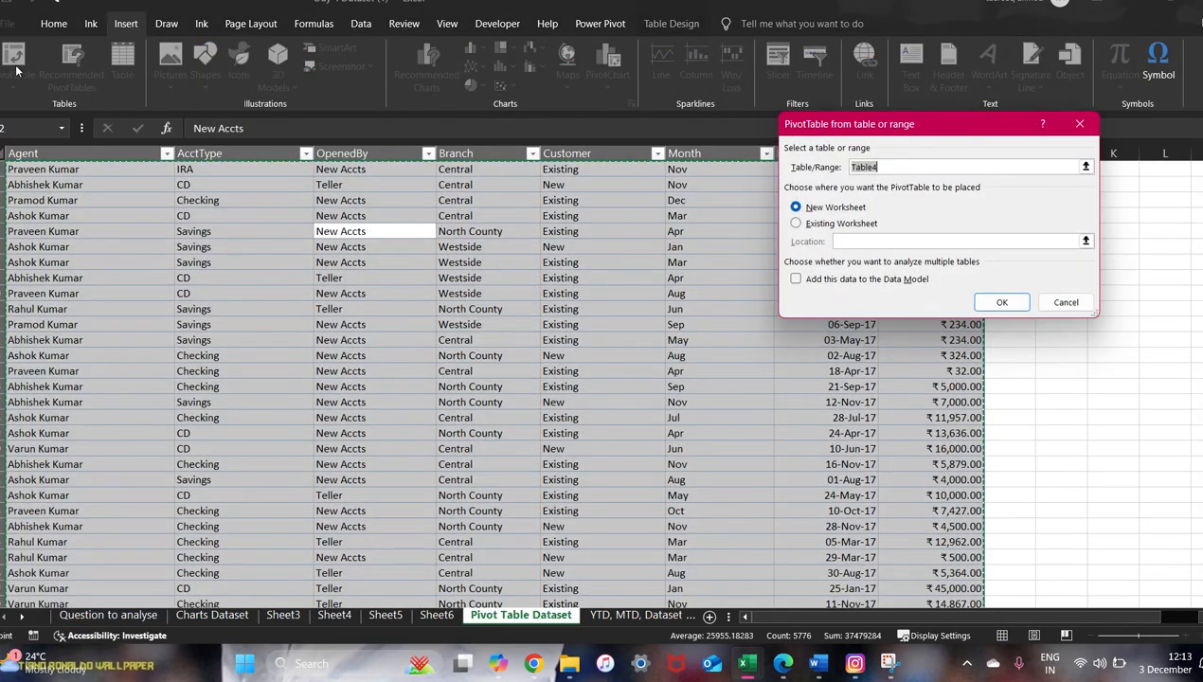
click(1002, 302)
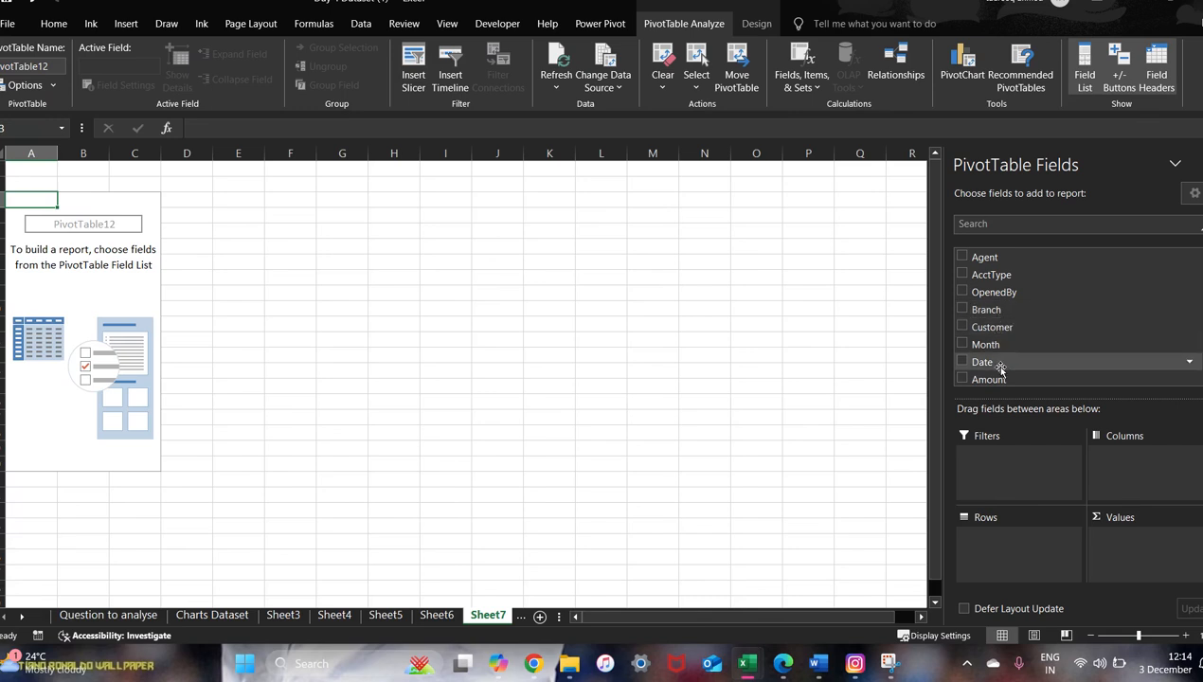
Step: Lay out the new PivotTable on Sheet7 with Date in rows, Agent in columns and Sum of Amount as values
drag(981, 368, 976, 554)
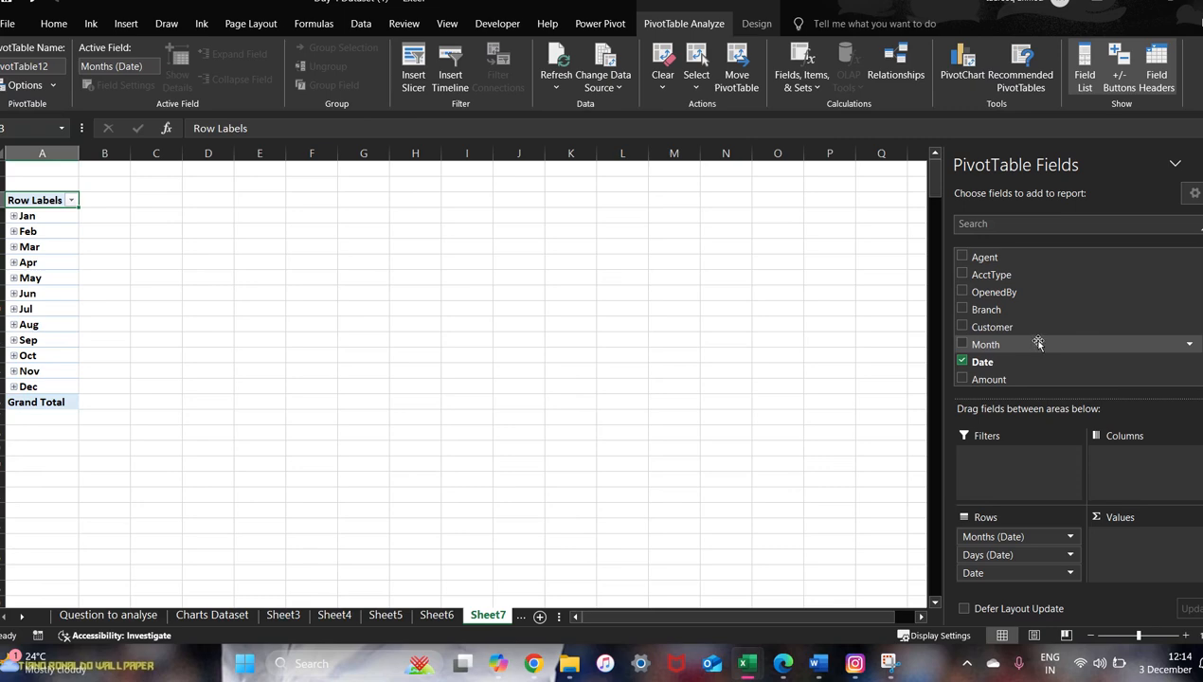
click(116, 622)
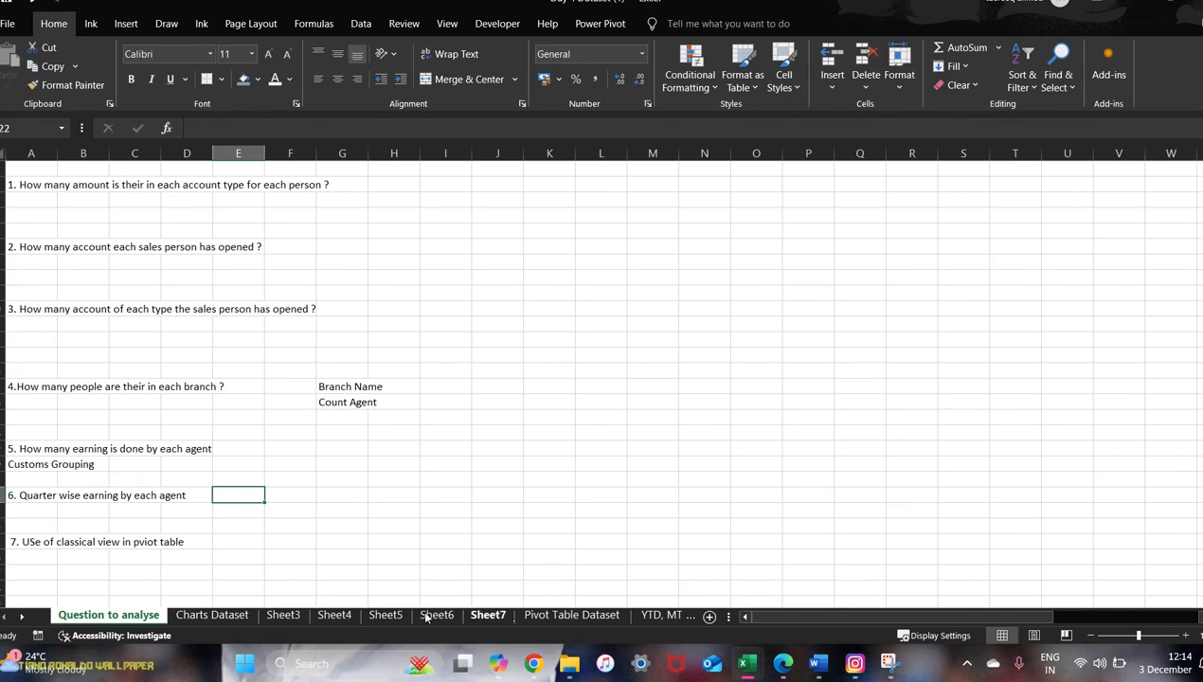
click(485, 616)
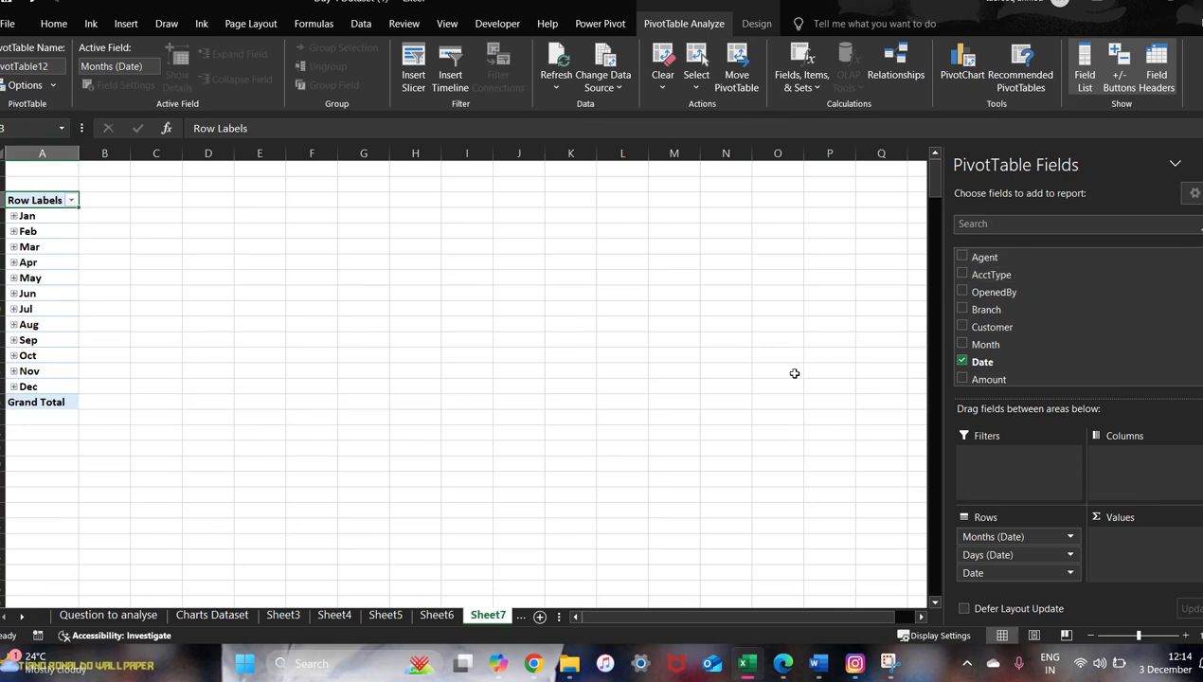
key(alt+Tab)
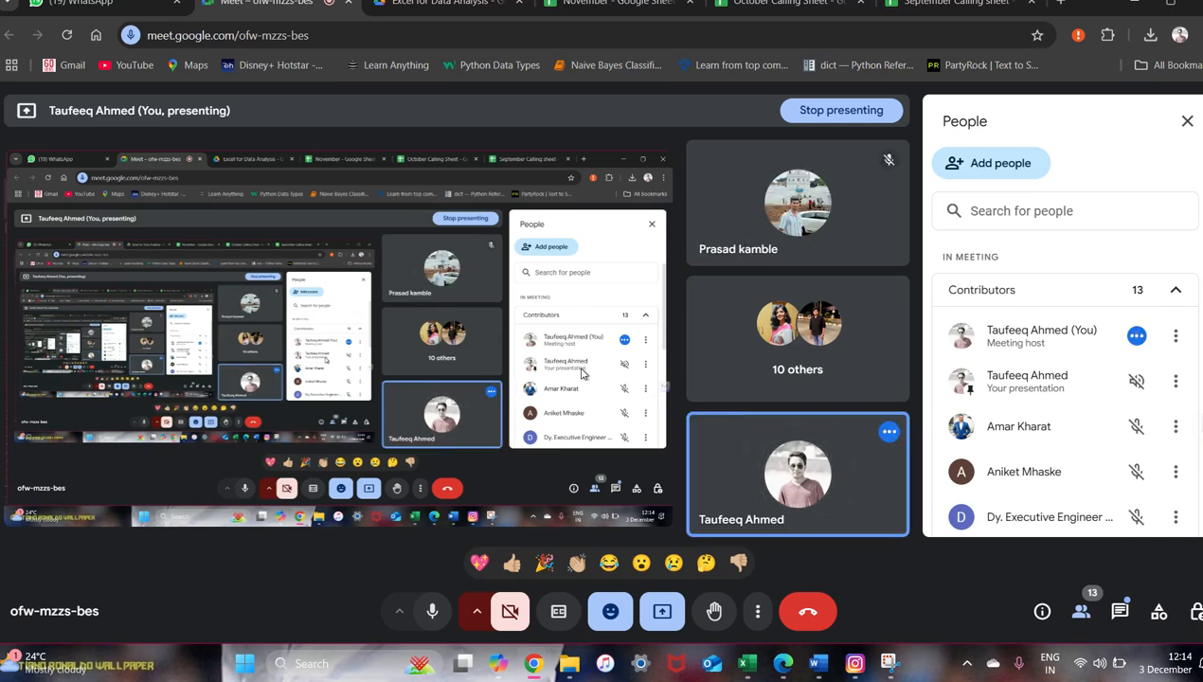
key(alt+Tab)
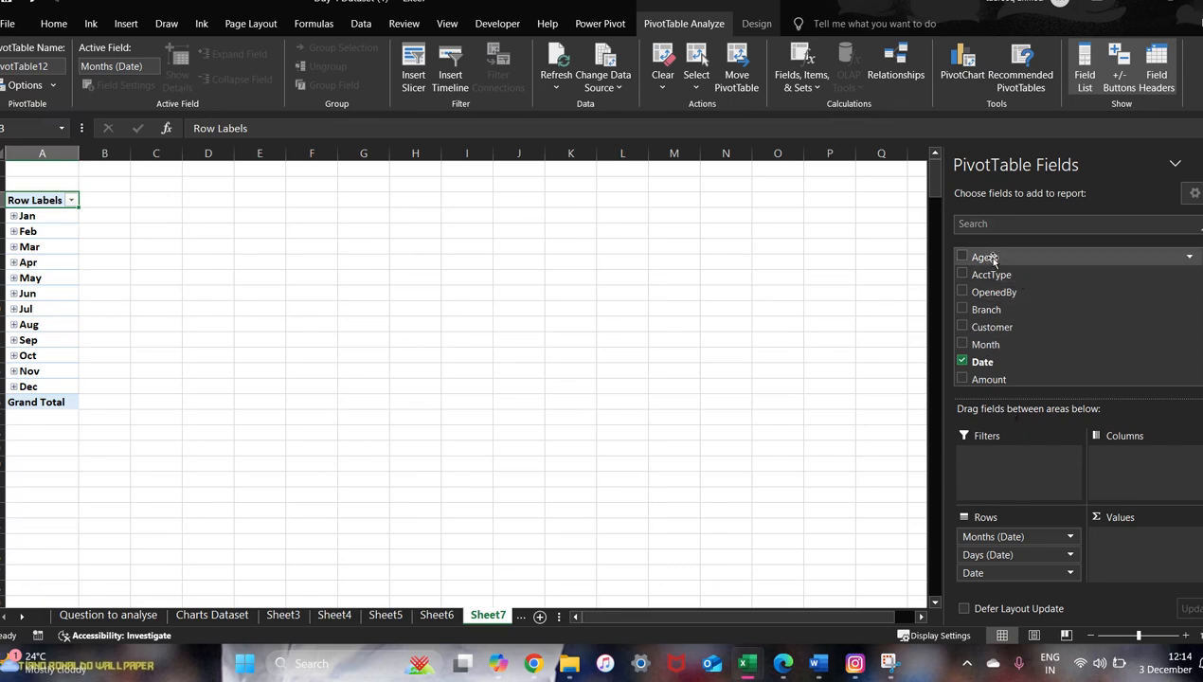
drag(985, 258, 1131, 465)
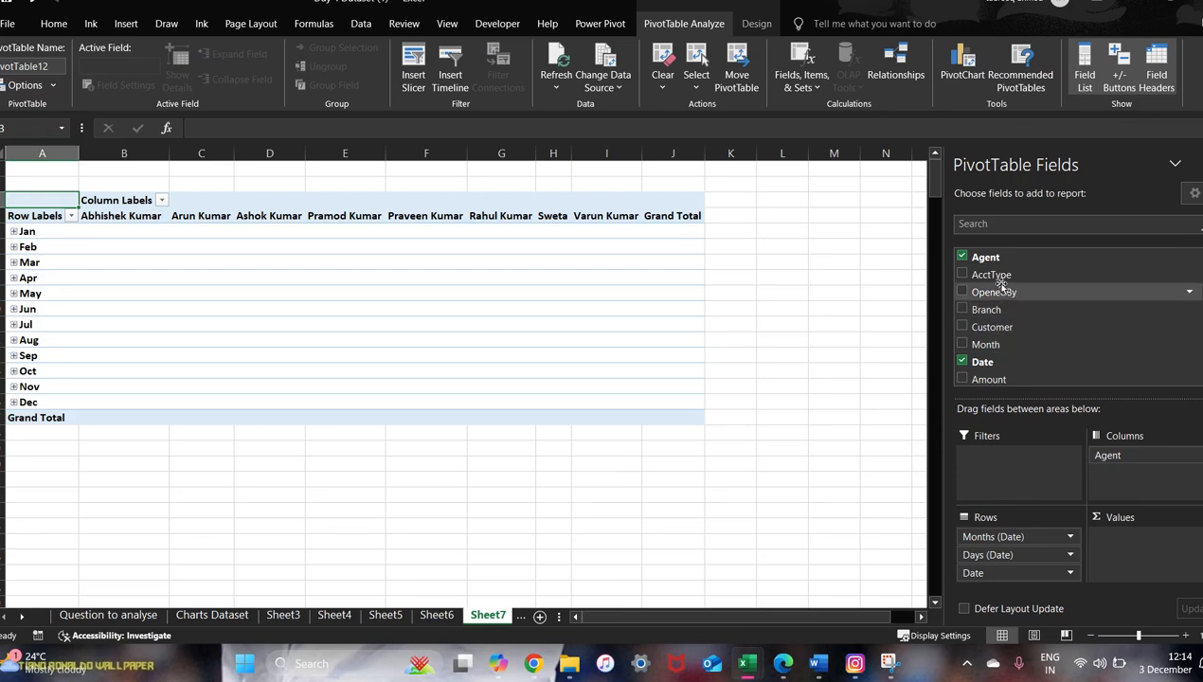
drag(999, 379, 1124, 547)
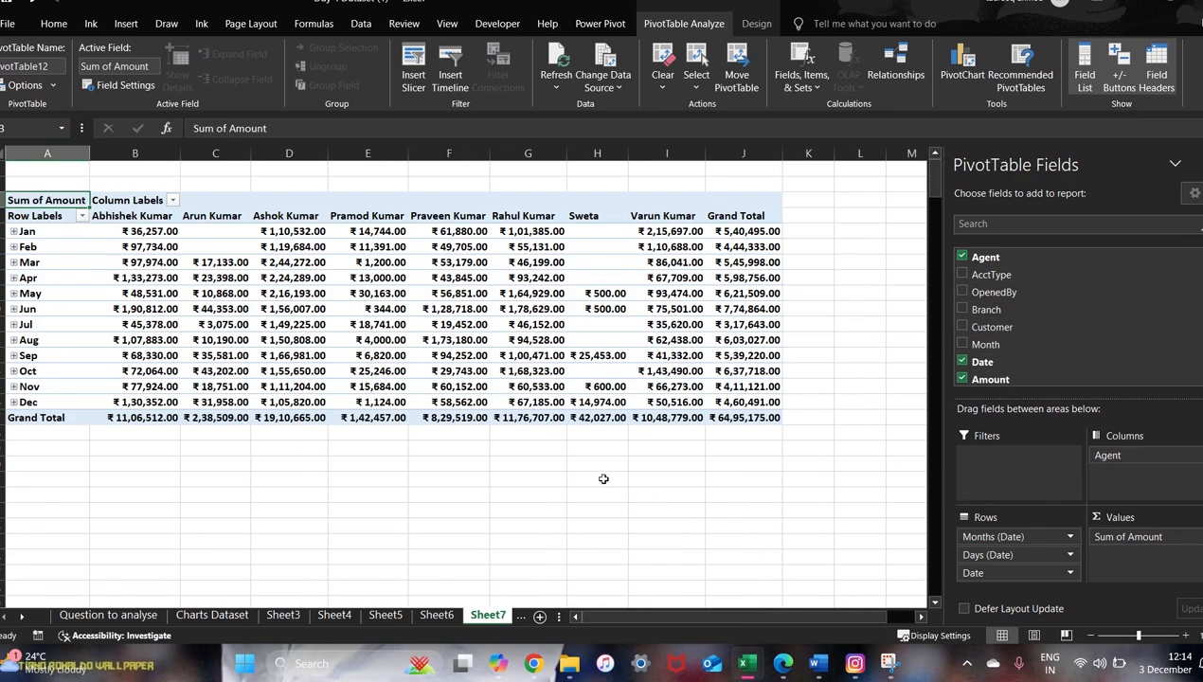
Step: Expand January in the PivotTable to examine its daily amounts per agent and collapse it again
click(13, 233)
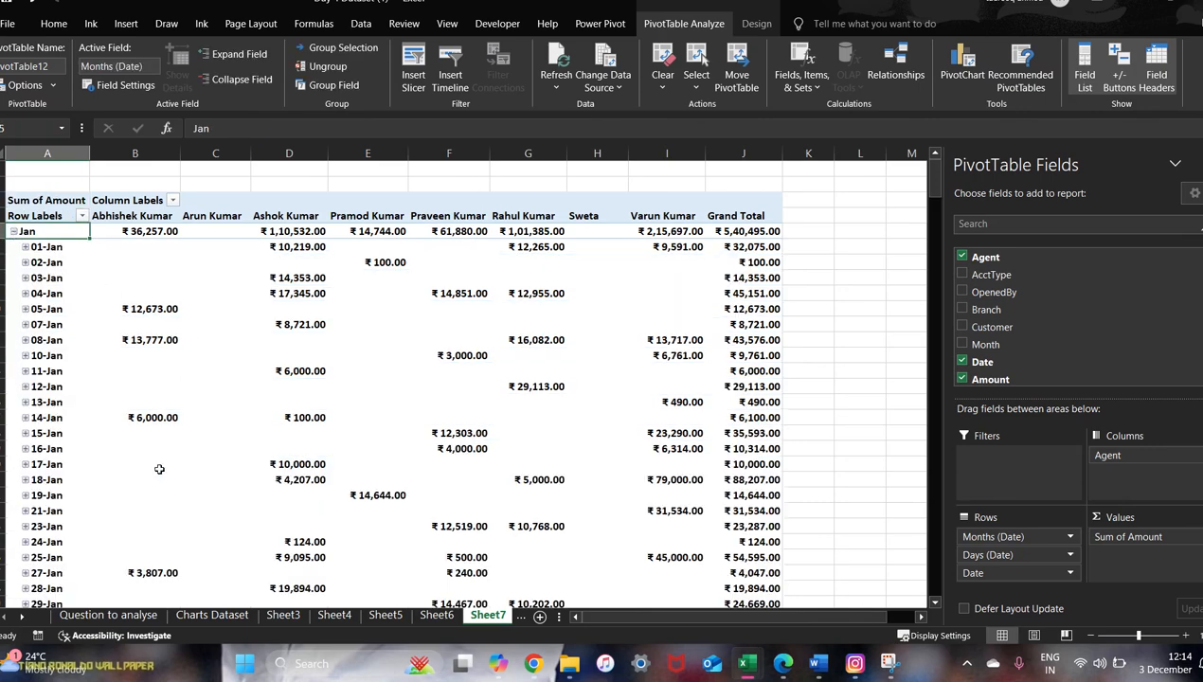
scroll(159, 469, down, 10)
scroll(159, 469, up, 10)
click(13, 232)
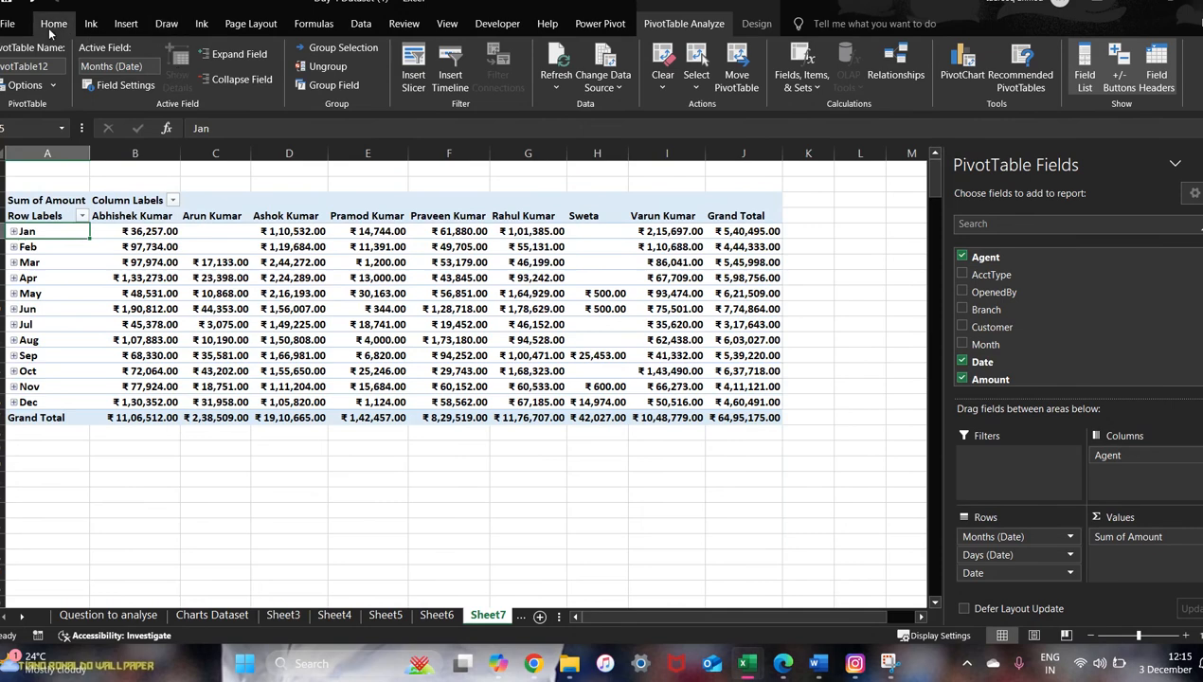
Step: Insert a timeline for the Date field and place it beside the PivotTable, clear of the data
click(126, 25)
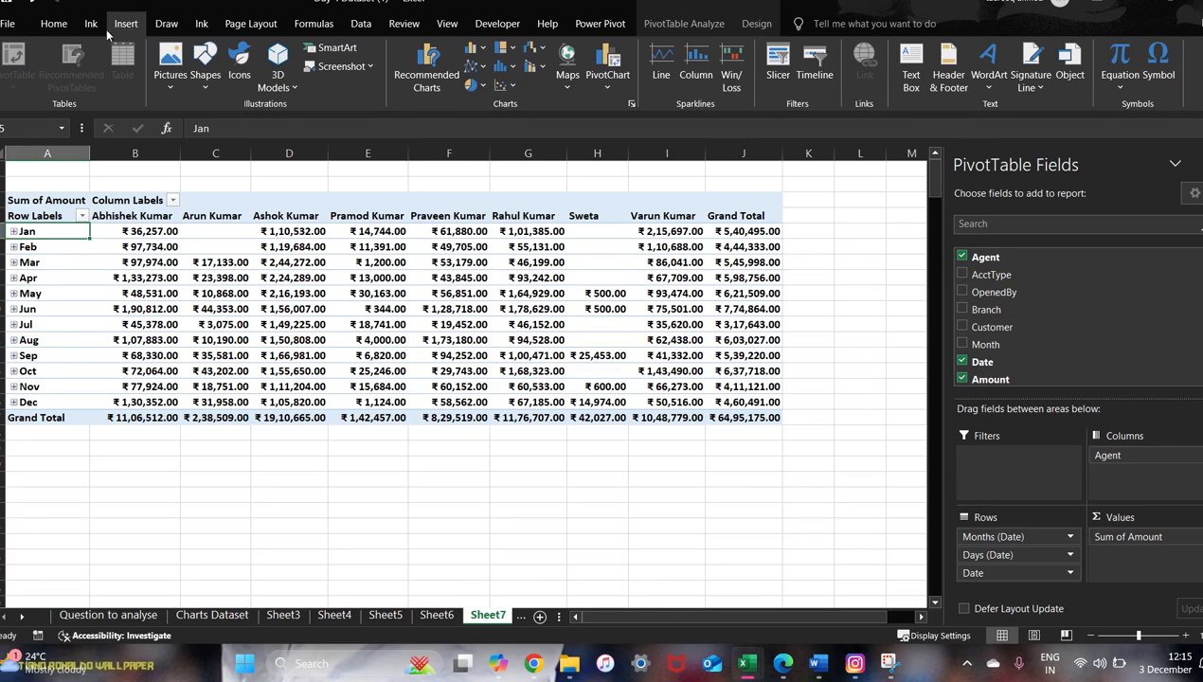
click(812, 57)
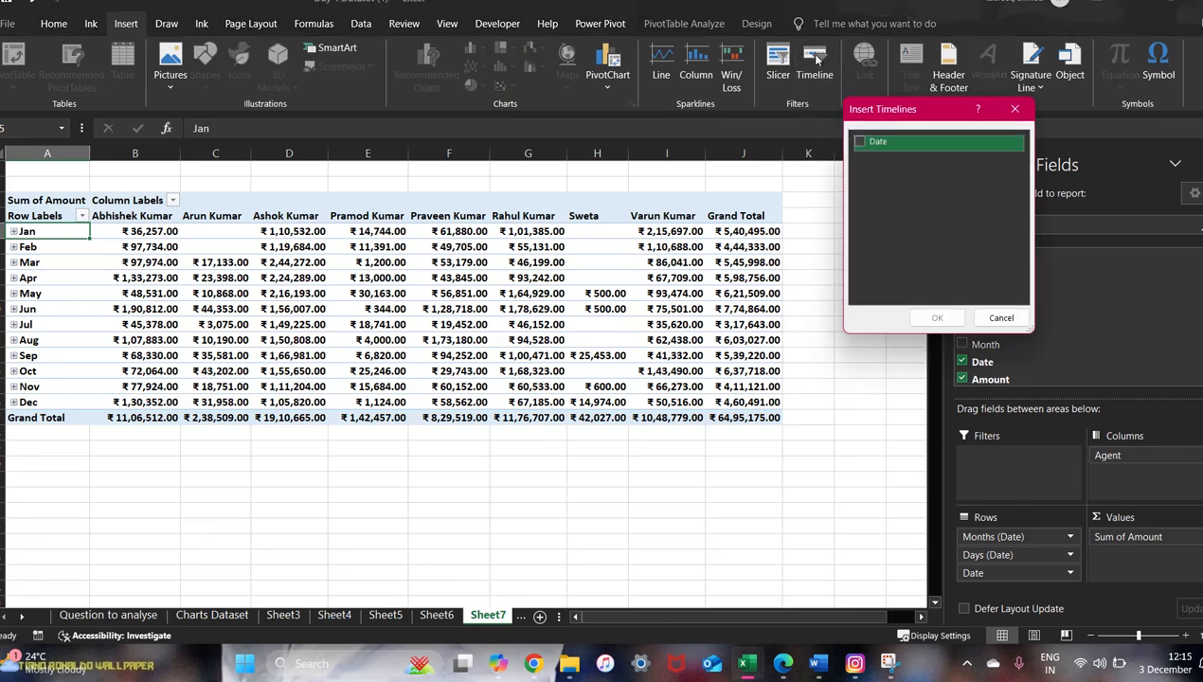
click(864, 147)
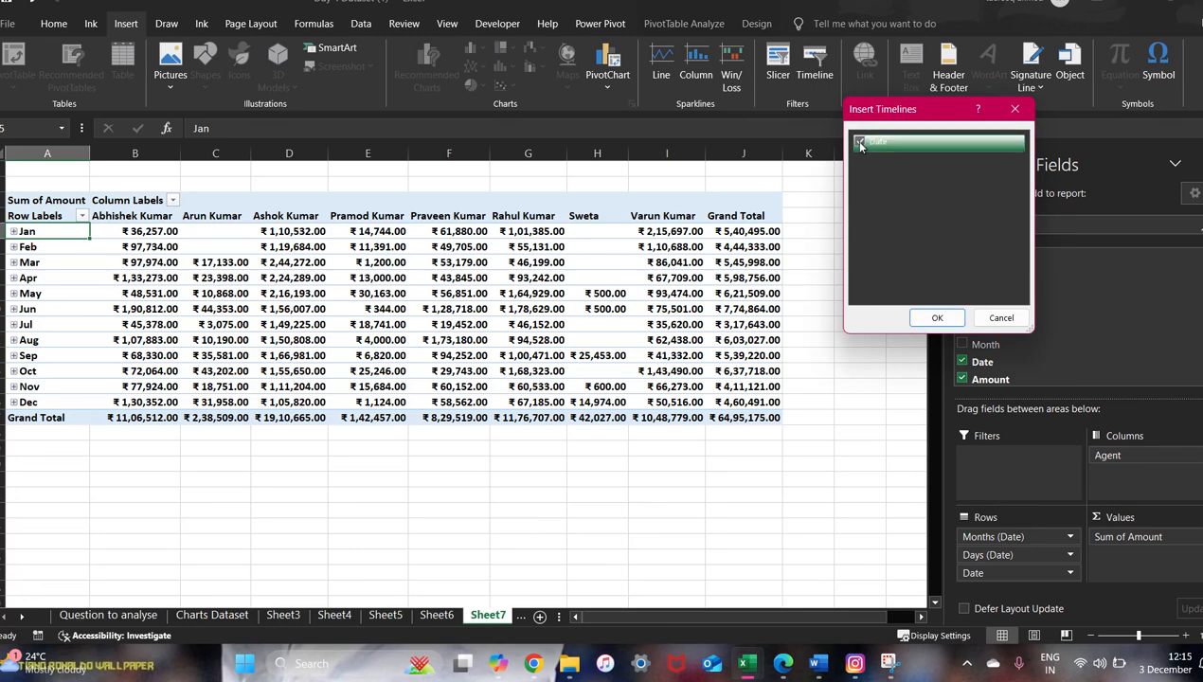
click(937, 319)
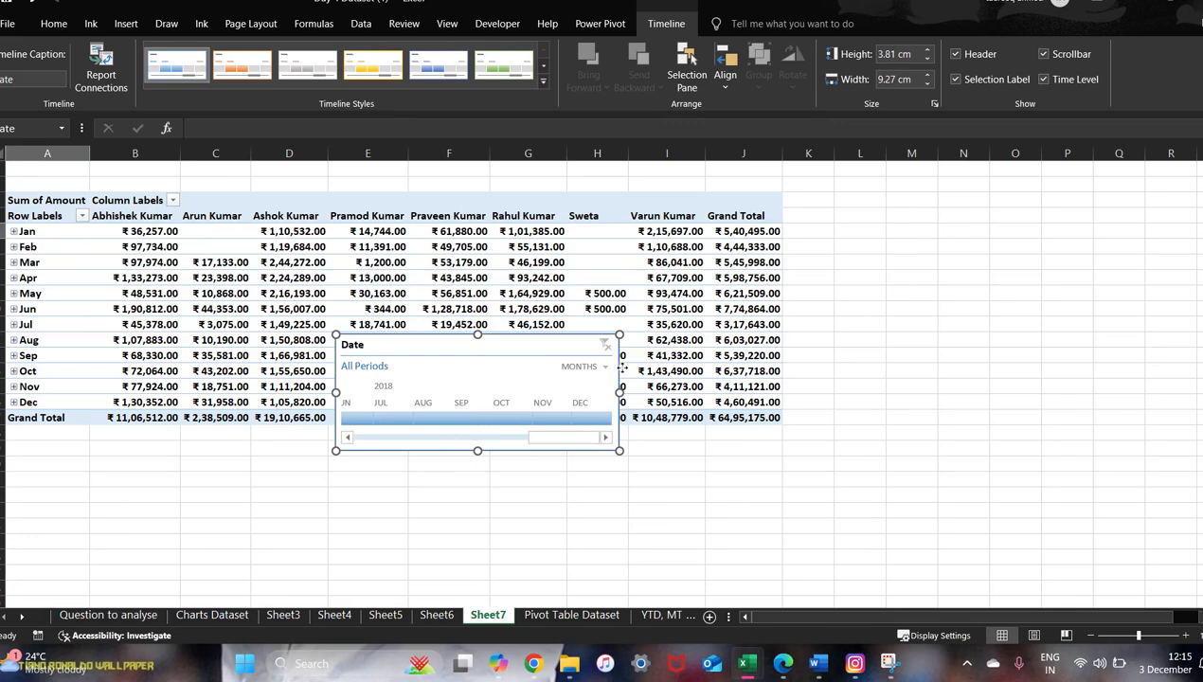
drag(621, 368, 1086, 287)
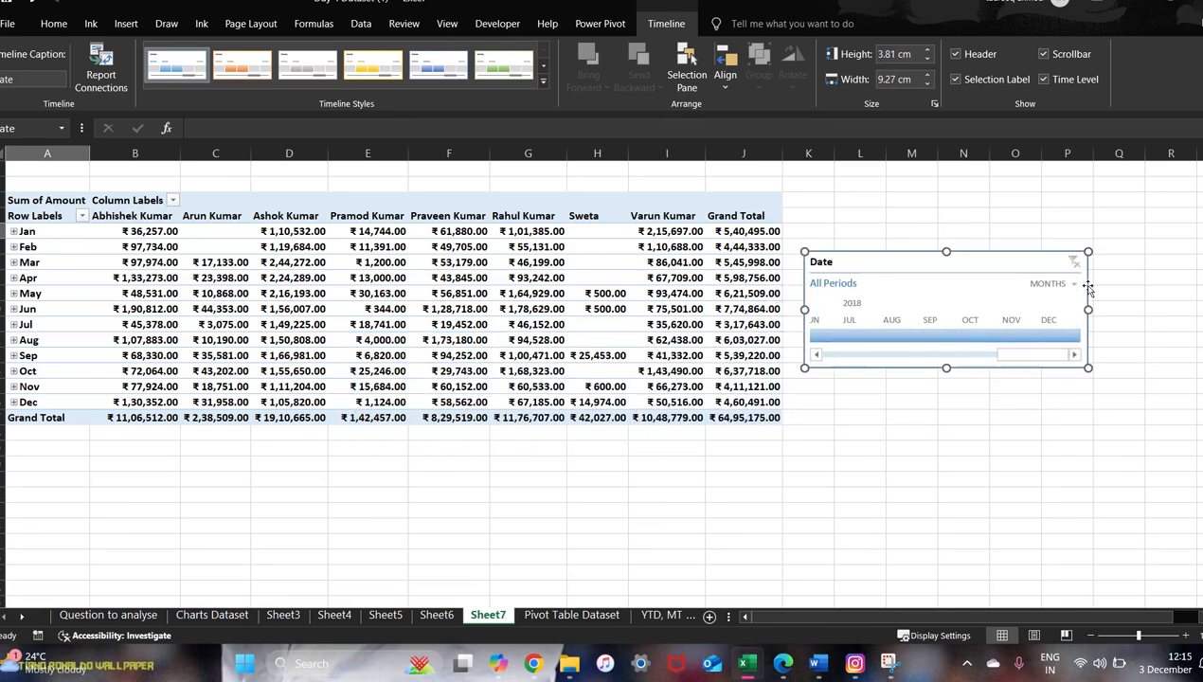
Step: Filter to June 2018 on the Date timeline, switch its time level to quarters and select Q1 to Q3 2017
click(832, 336)
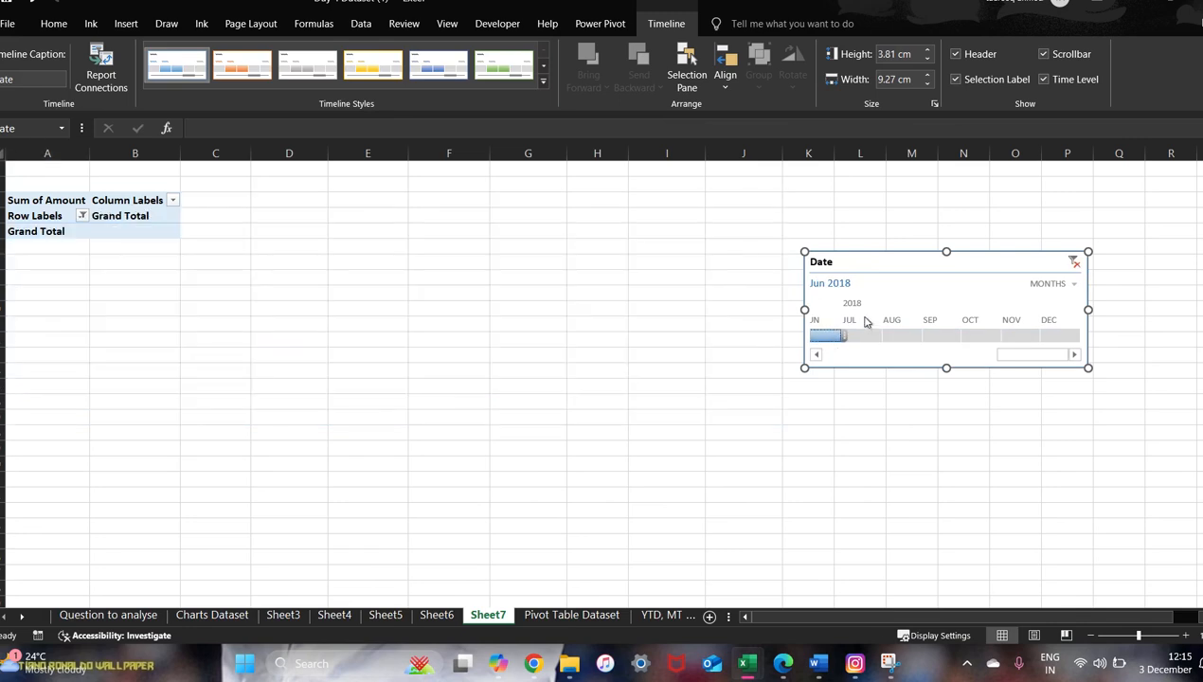
click(1076, 285)
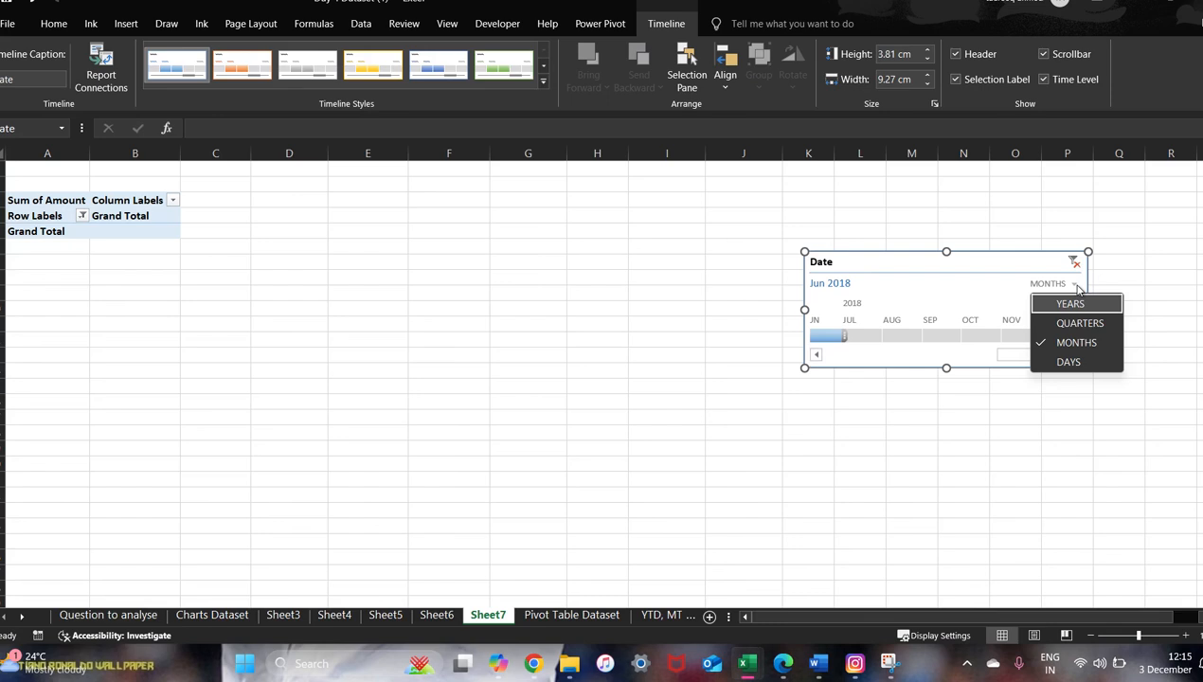
click(1076, 323)
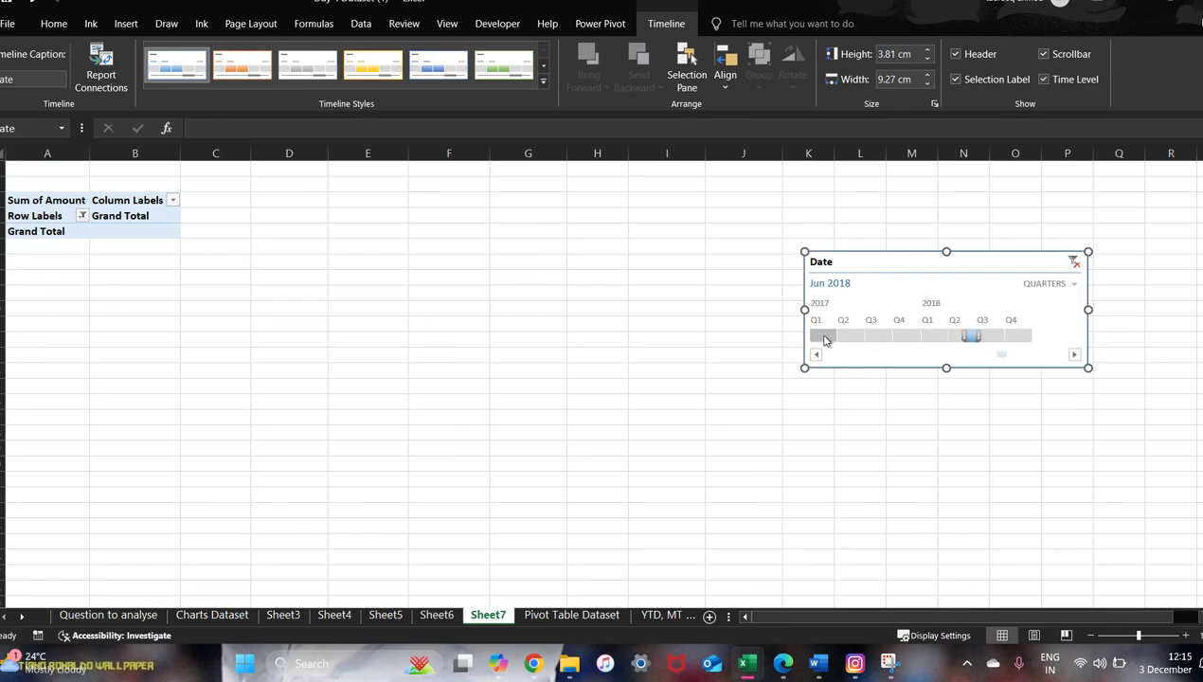
drag(825, 339, 891, 338)
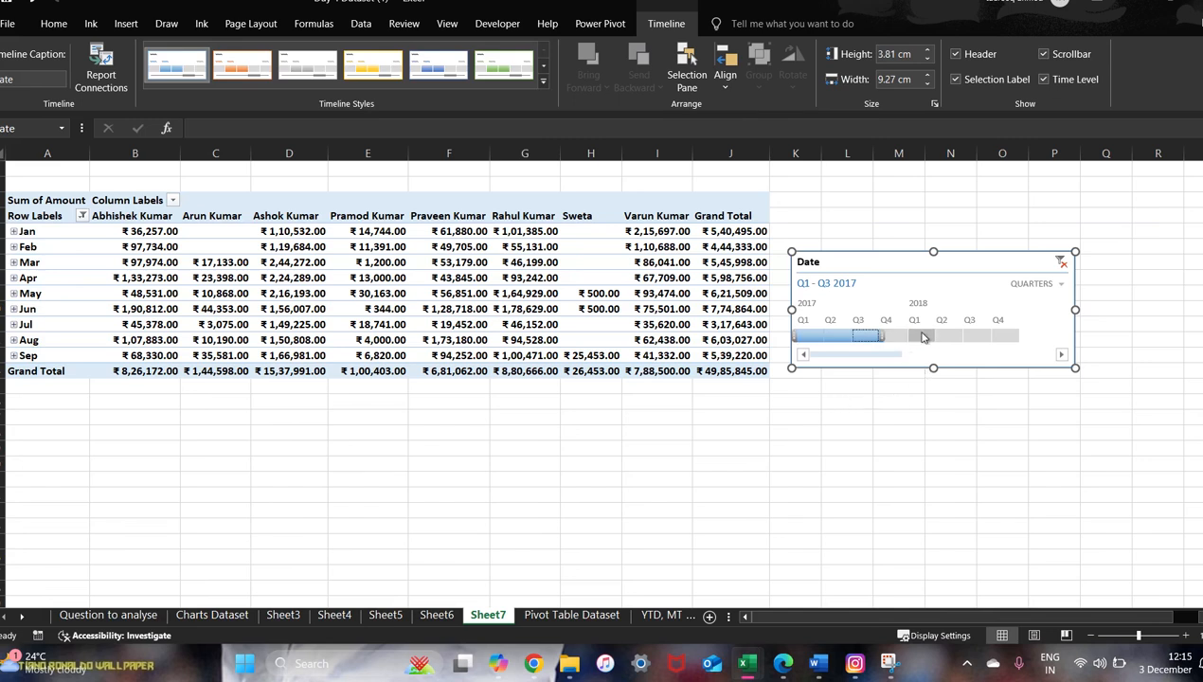
Step: Filter the PivotTable with the timeline to Q1–Q2 2018, to Q1 2018 alone and to Q4 2017
drag(915, 337, 945, 340)
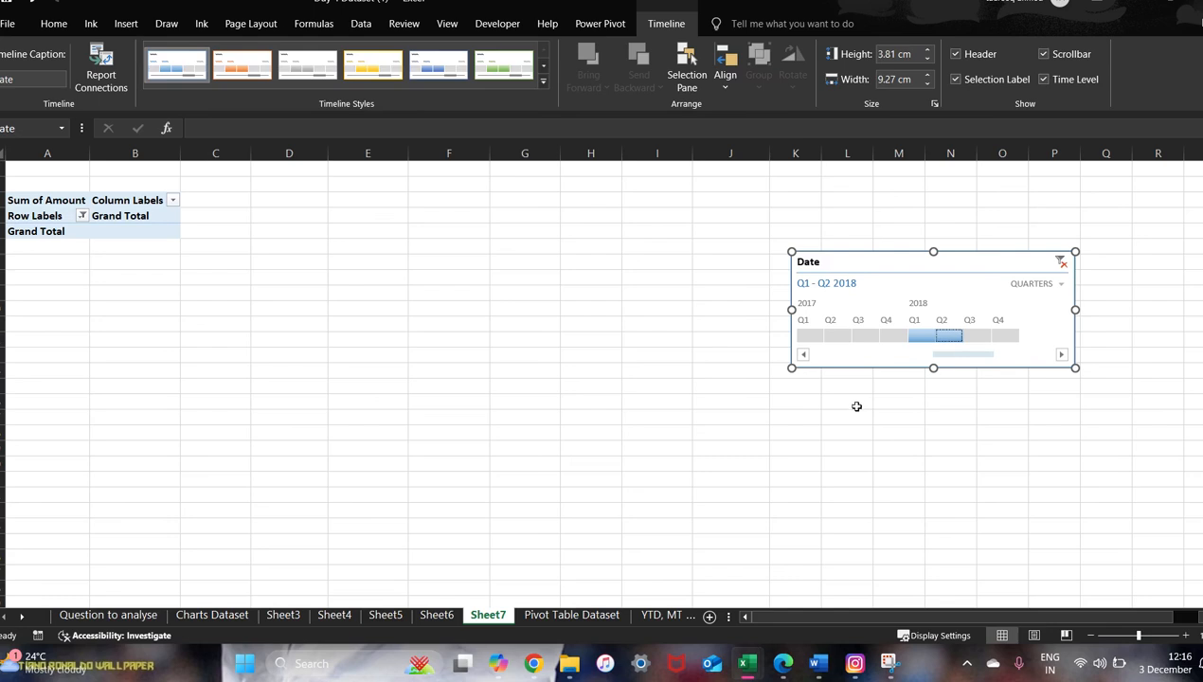
click(926, 337)
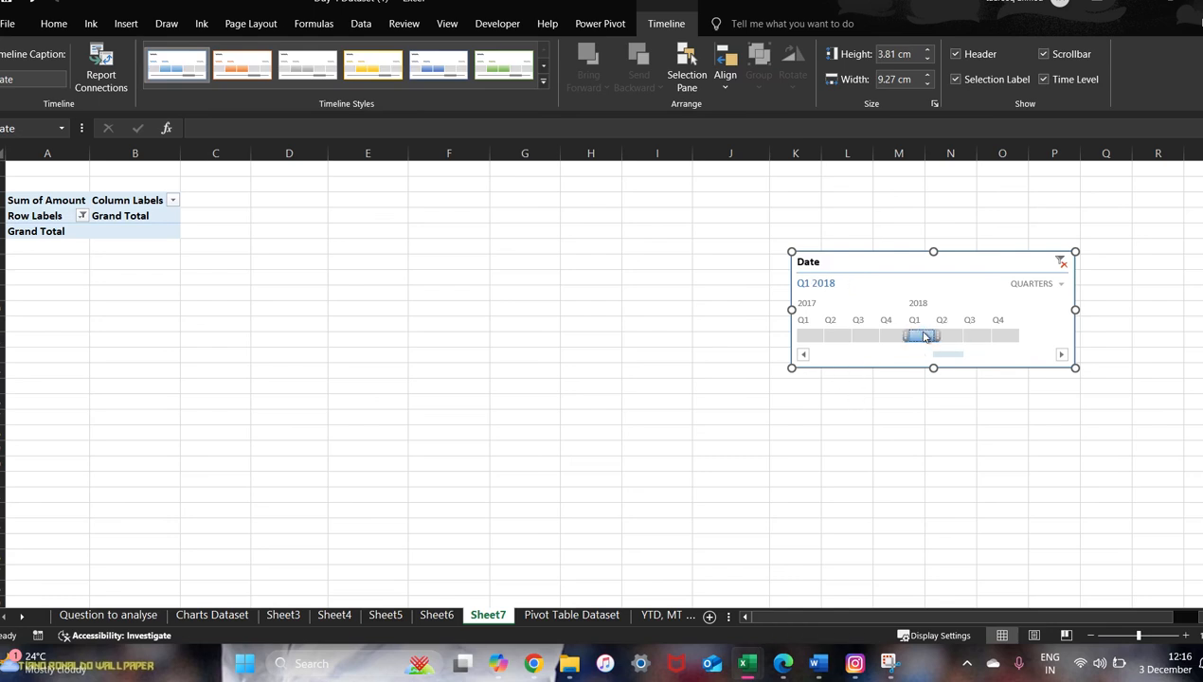
click(893, 337)
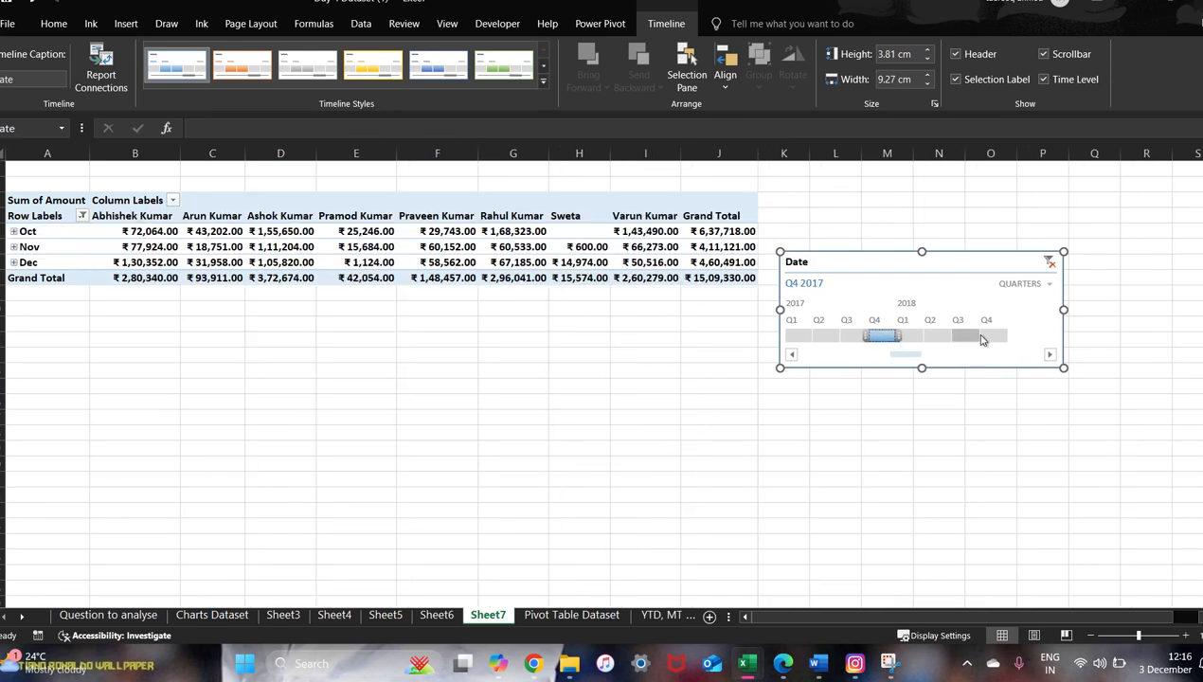
Step: Switch the timeline to months and filter by June–October 2017, June 2018 and September–December 2018 in turn
click(1051, 284)
click(1046, 341)
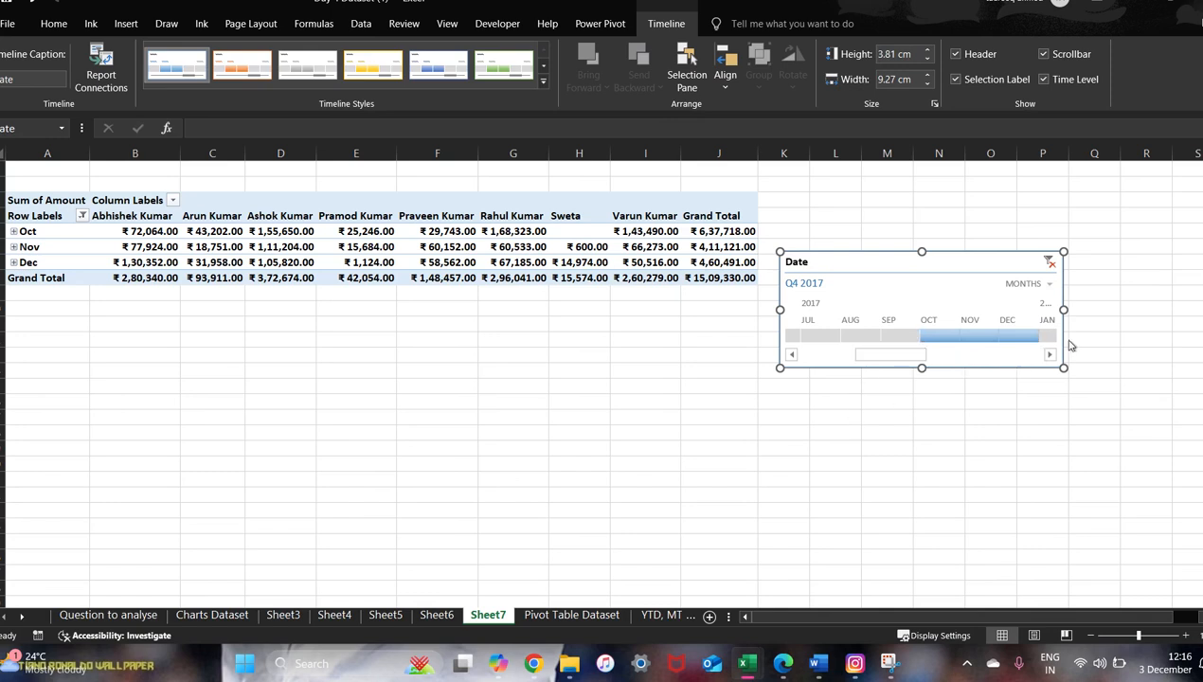
drag(805, 337, 927, 339)
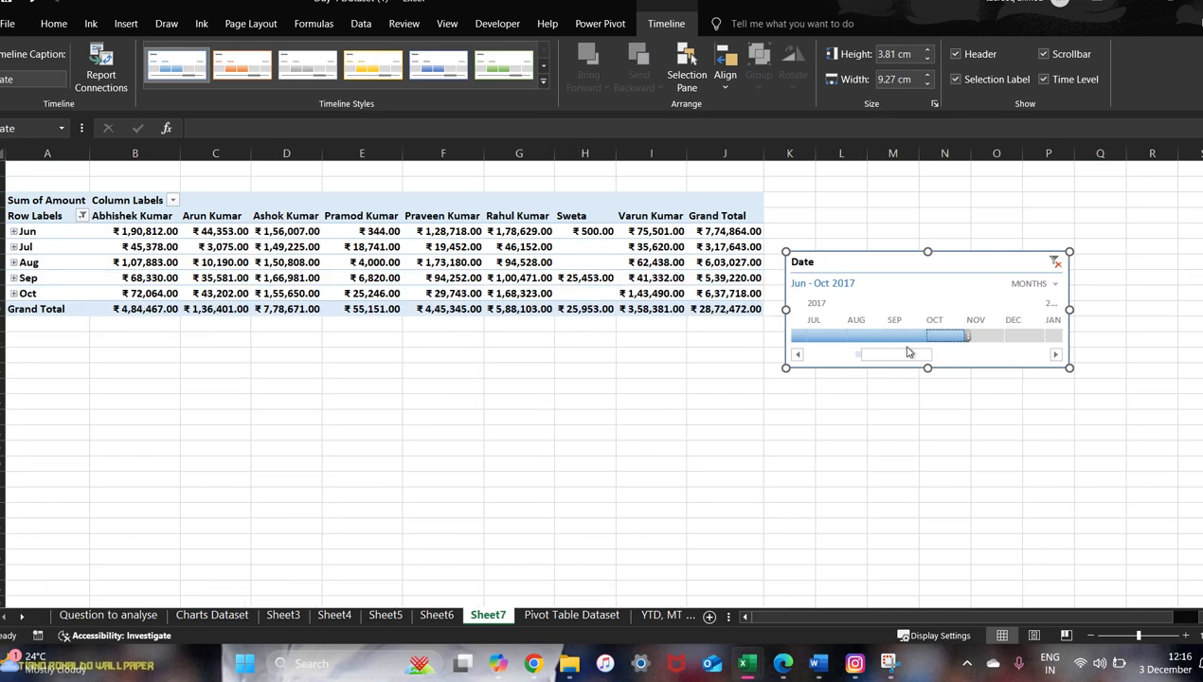
drag(917, 357, 1035, 360)
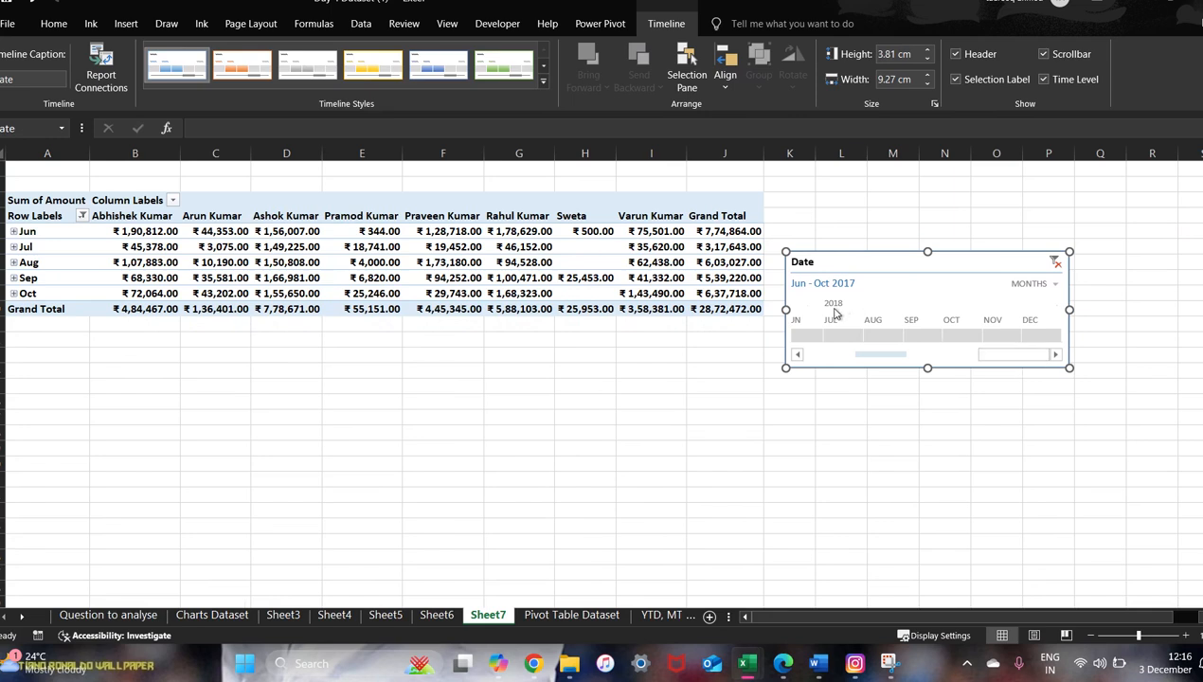
click(799, 335)
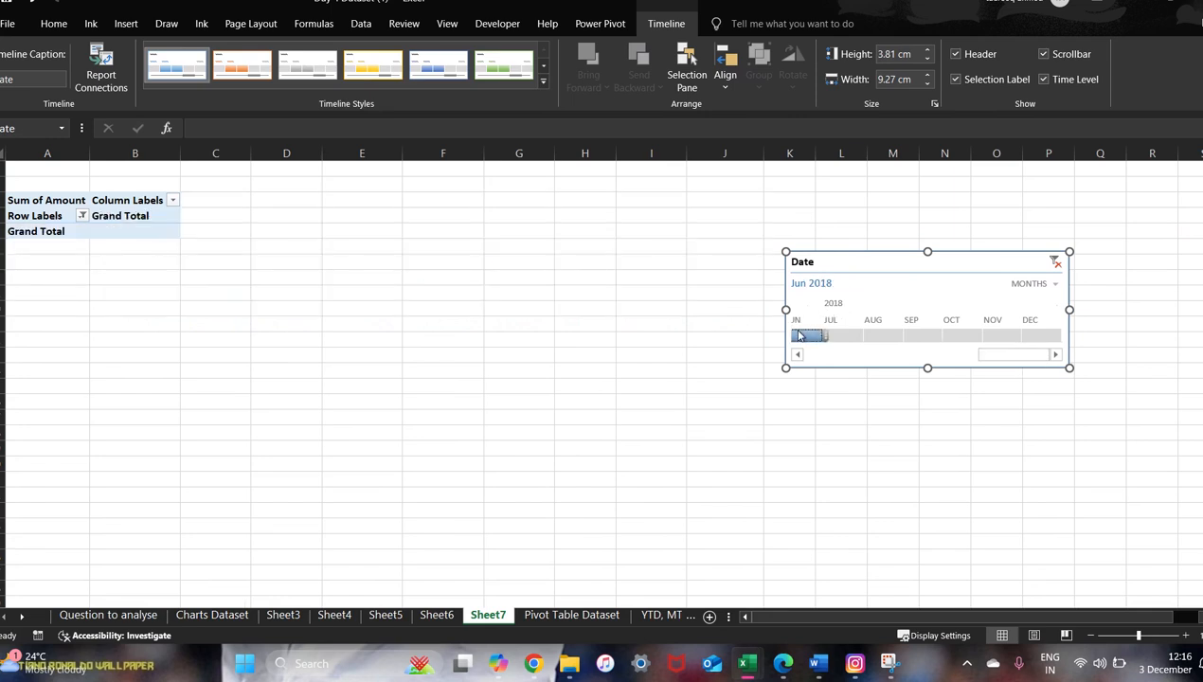
drag(799, 335, 827, 353)
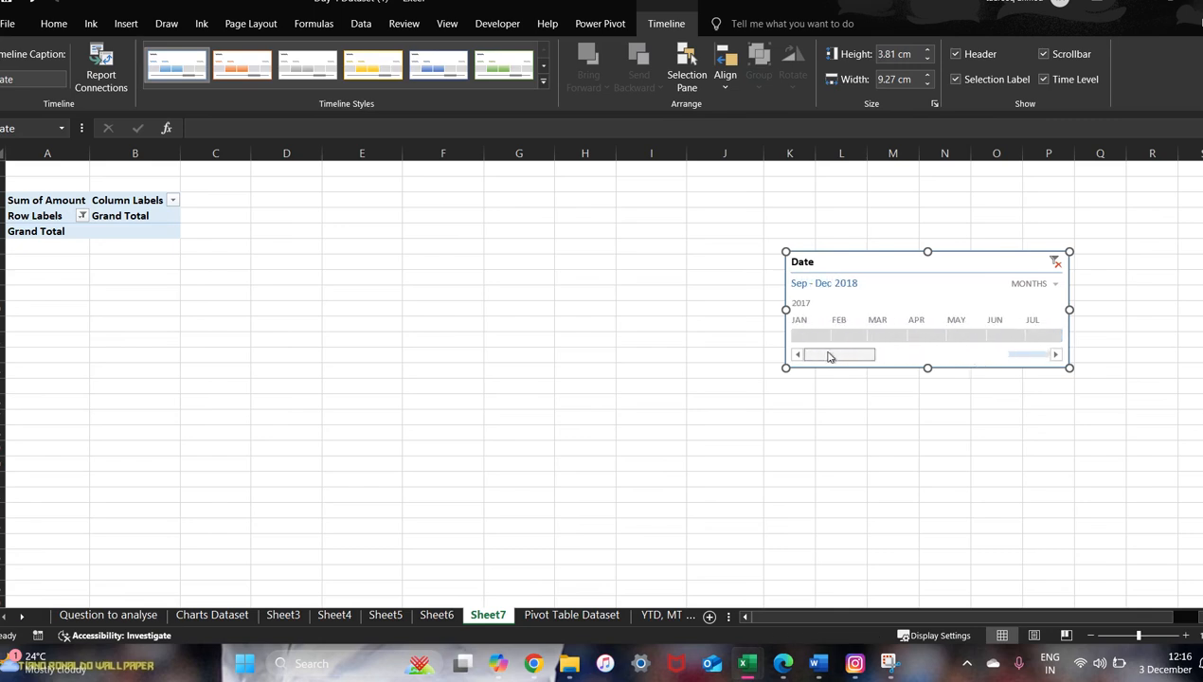
Step: Switch the timeline to days and filter the PivotTable to October 27–30, 2018
click(1050, 284)
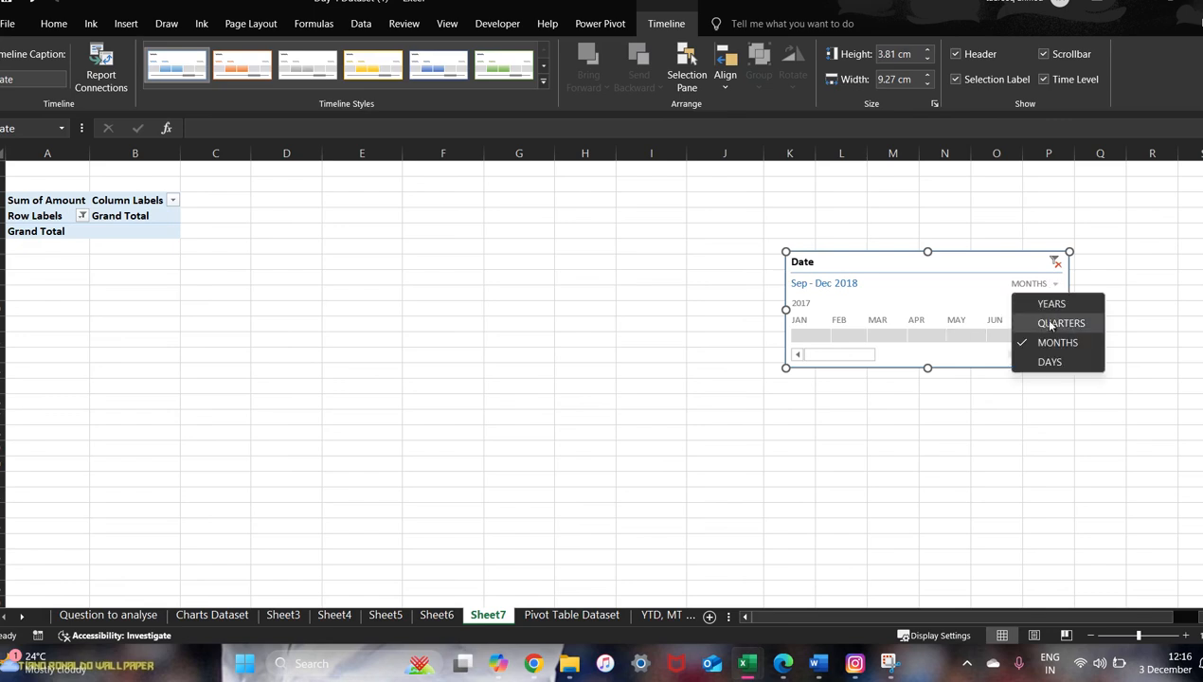
click(1042, 360)
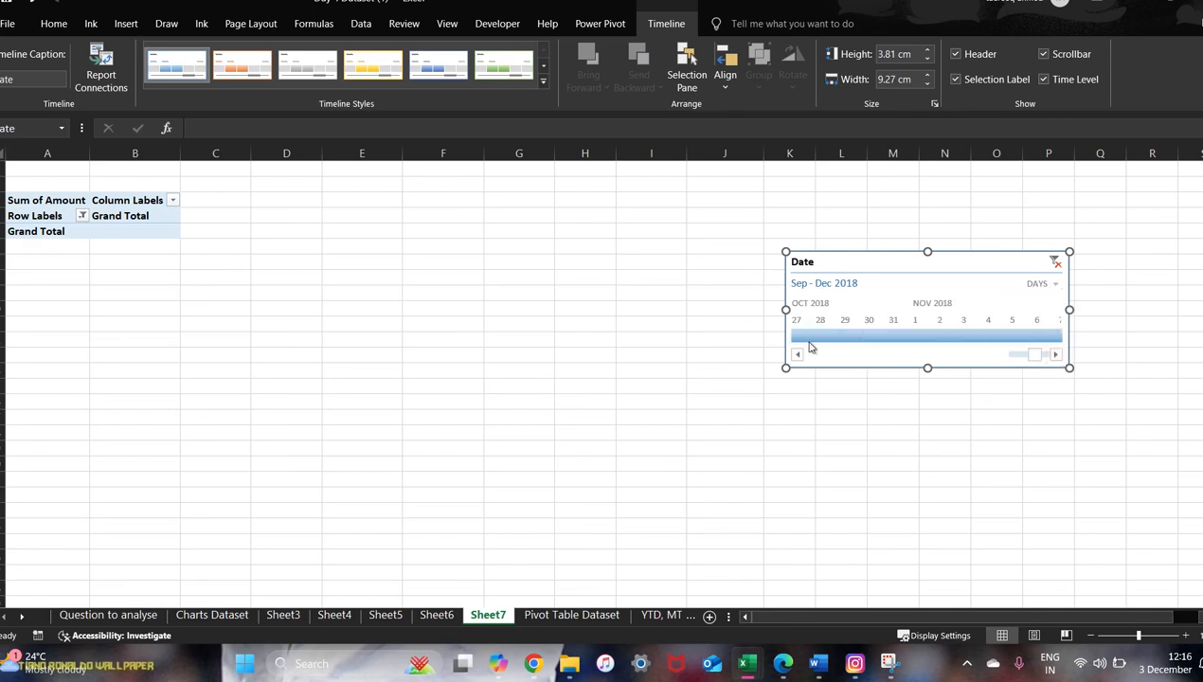
drag(801, 337, 885, 337)
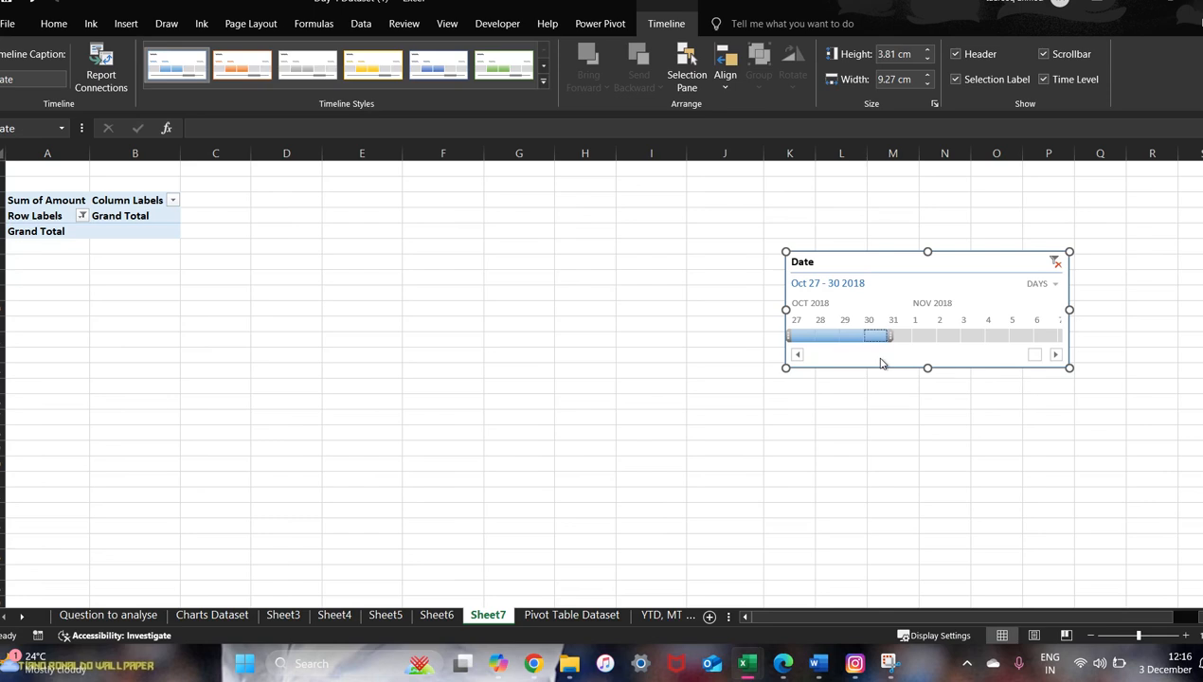
Step: Switch the Date timeline's time level to quarters and filter the PivotTable to Q1 2017
click(1053, 287)
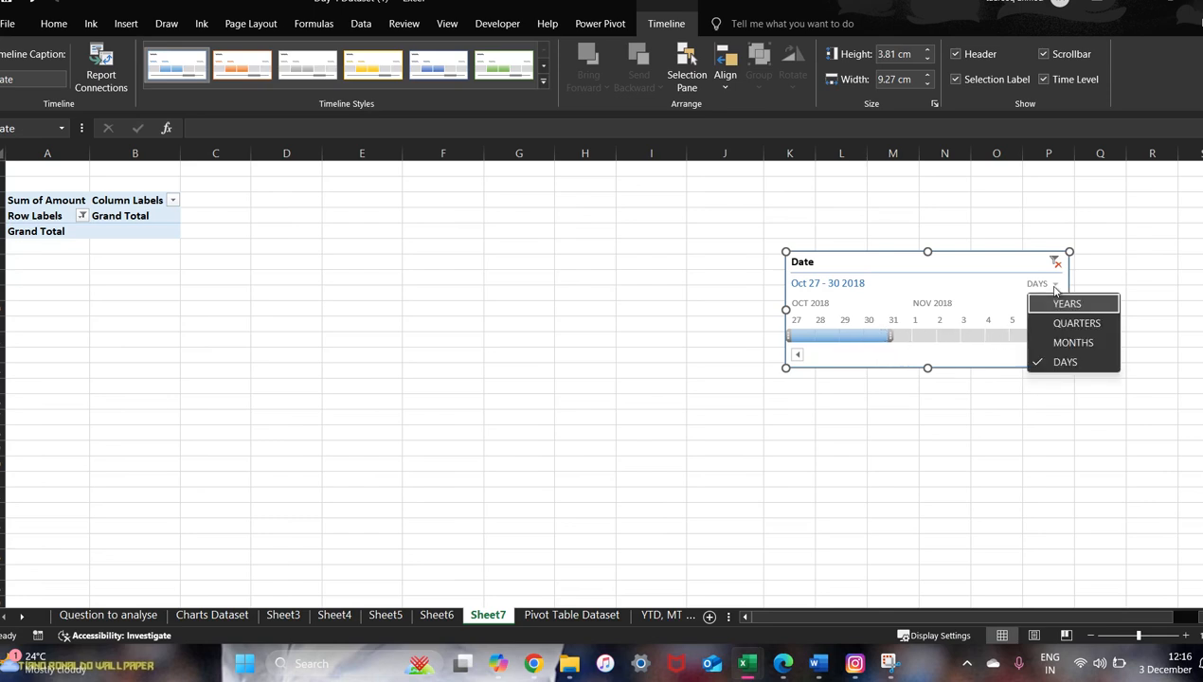
click(1055, 322)
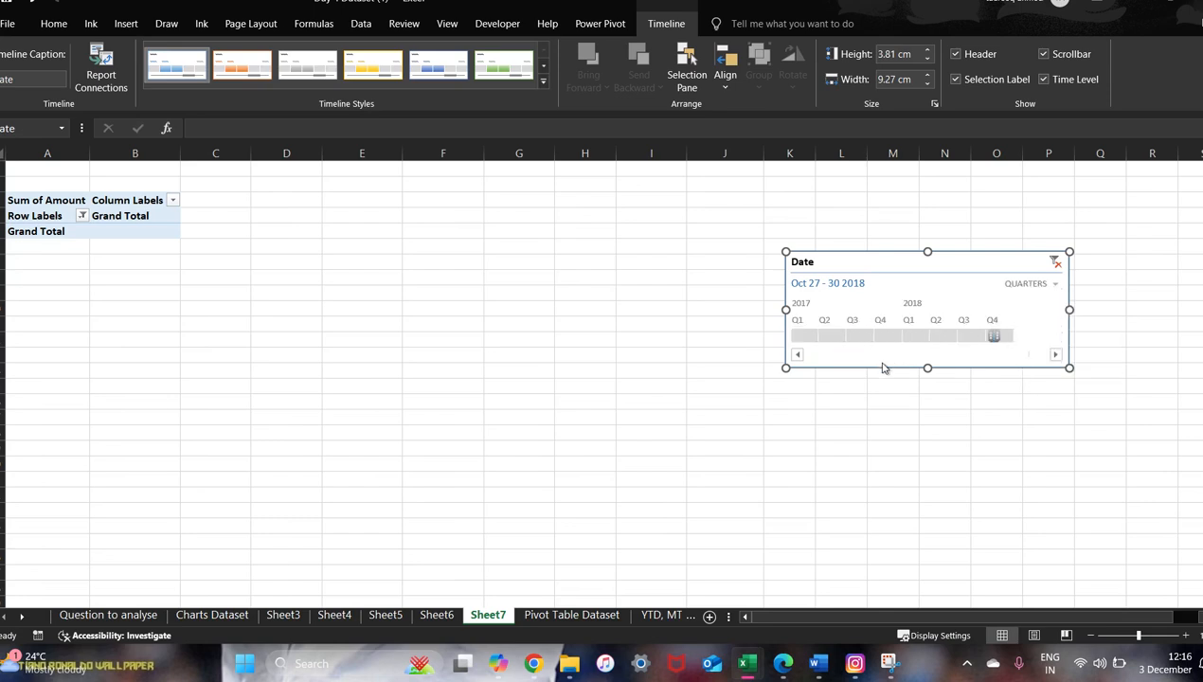
click(807, 336)
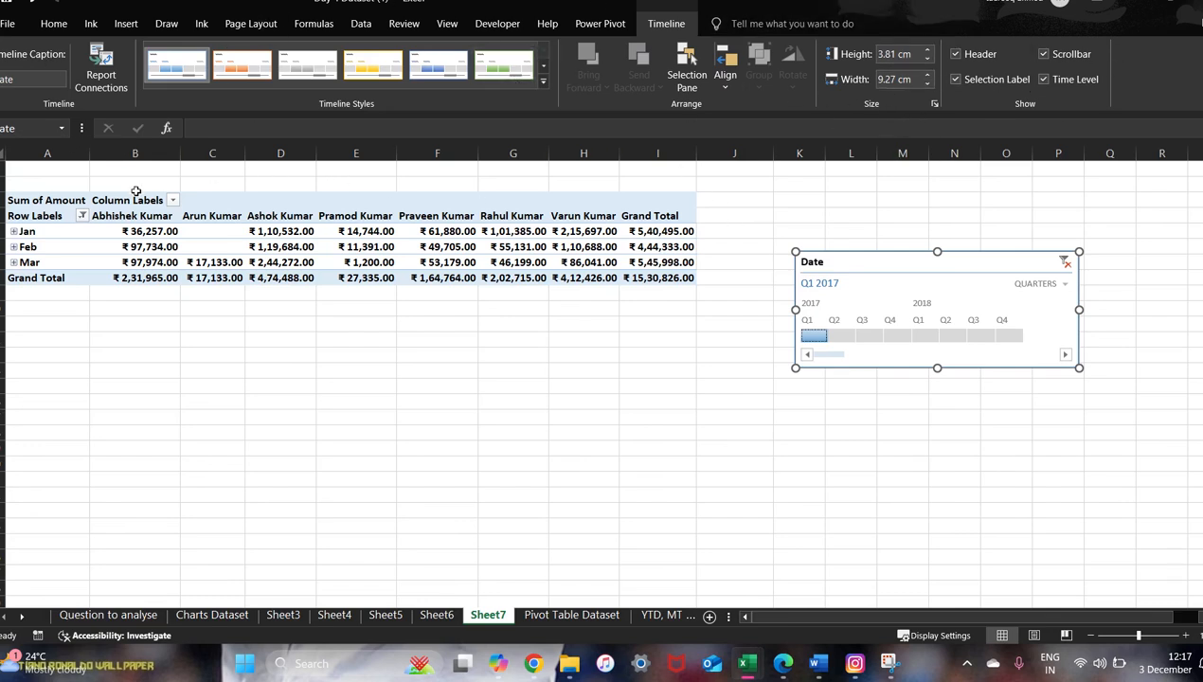
Step: Review the listed questions on the Question to analyse sheet and return to the PivotTable on Sheet7
click(154, 247)
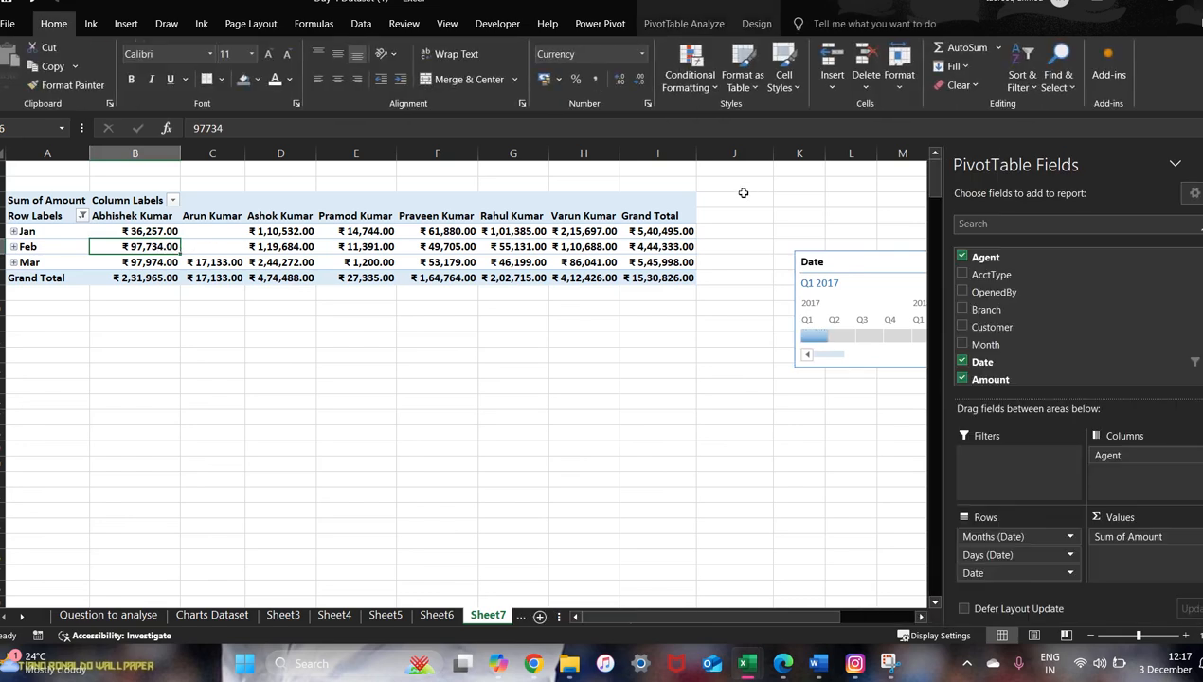
mouse_move(409, 234)
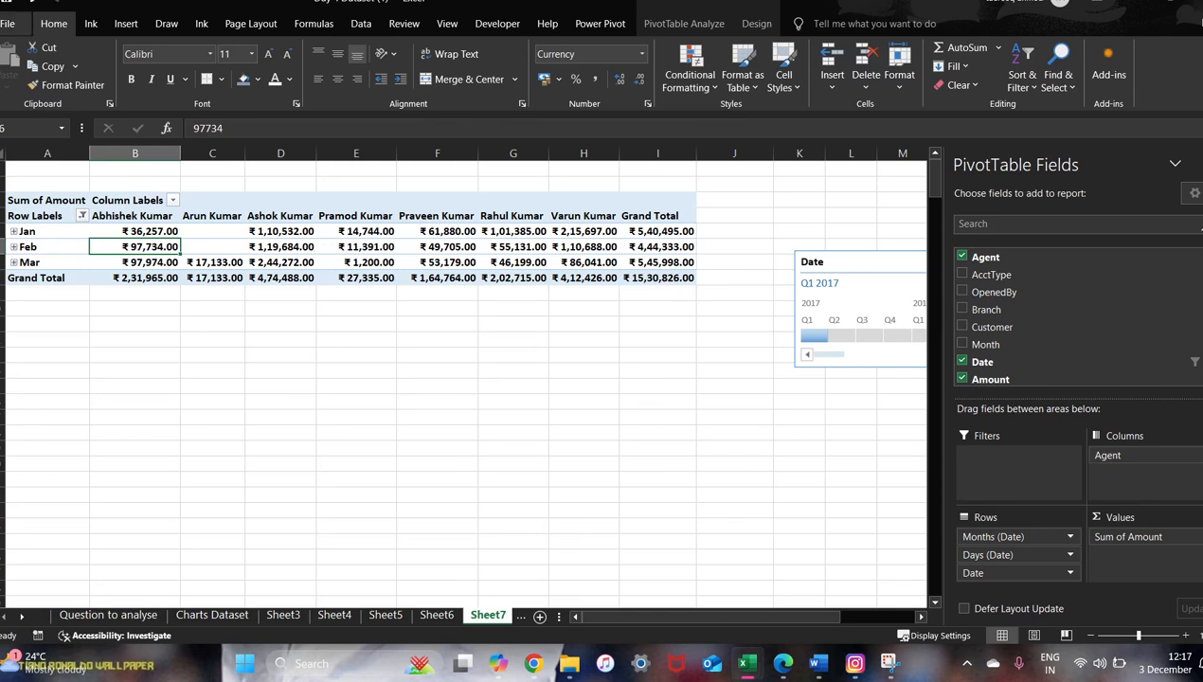
click(126, 22)
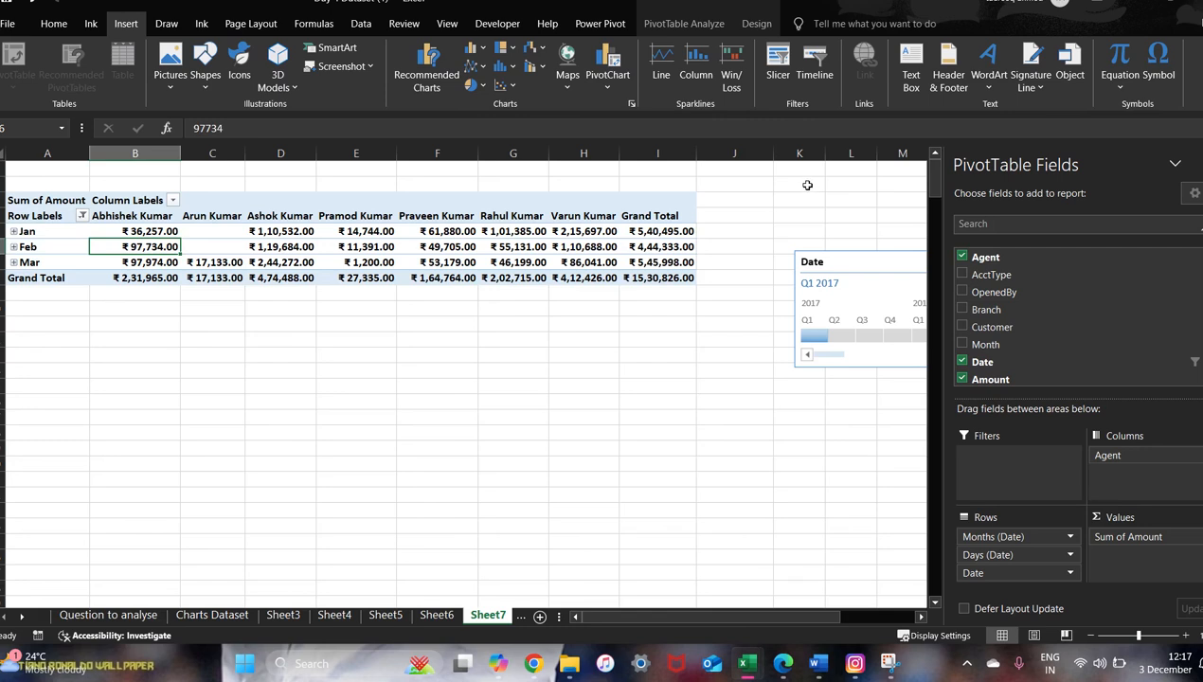
click(754, 215)
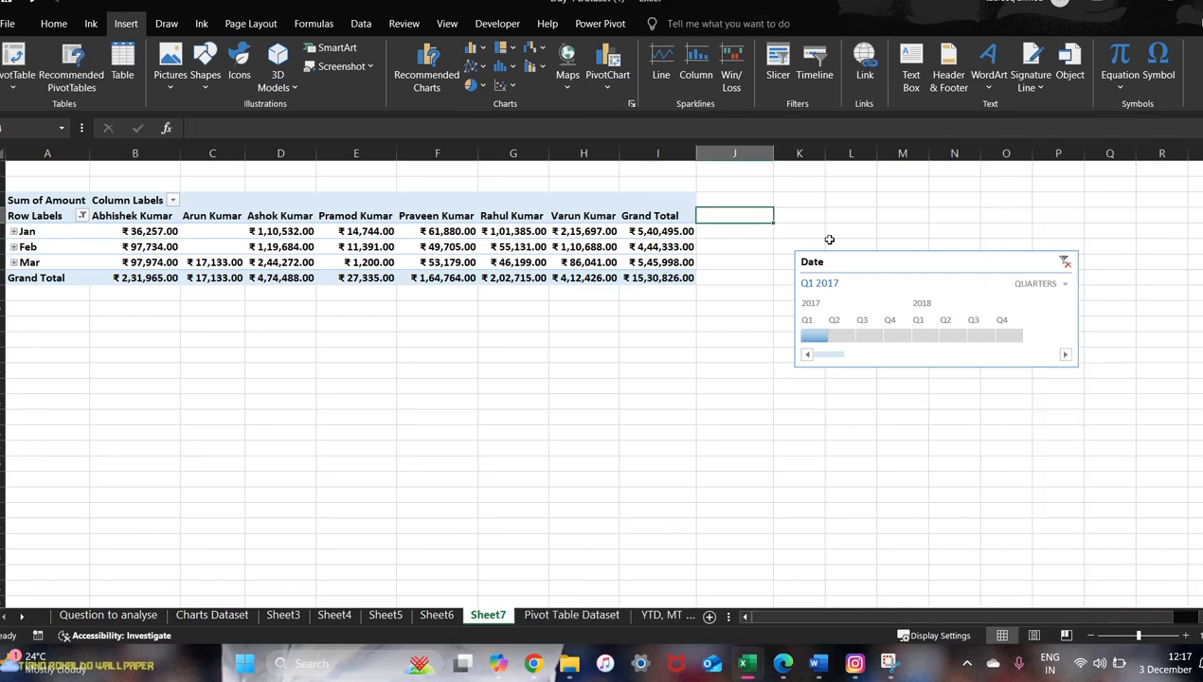
click(111, 618)
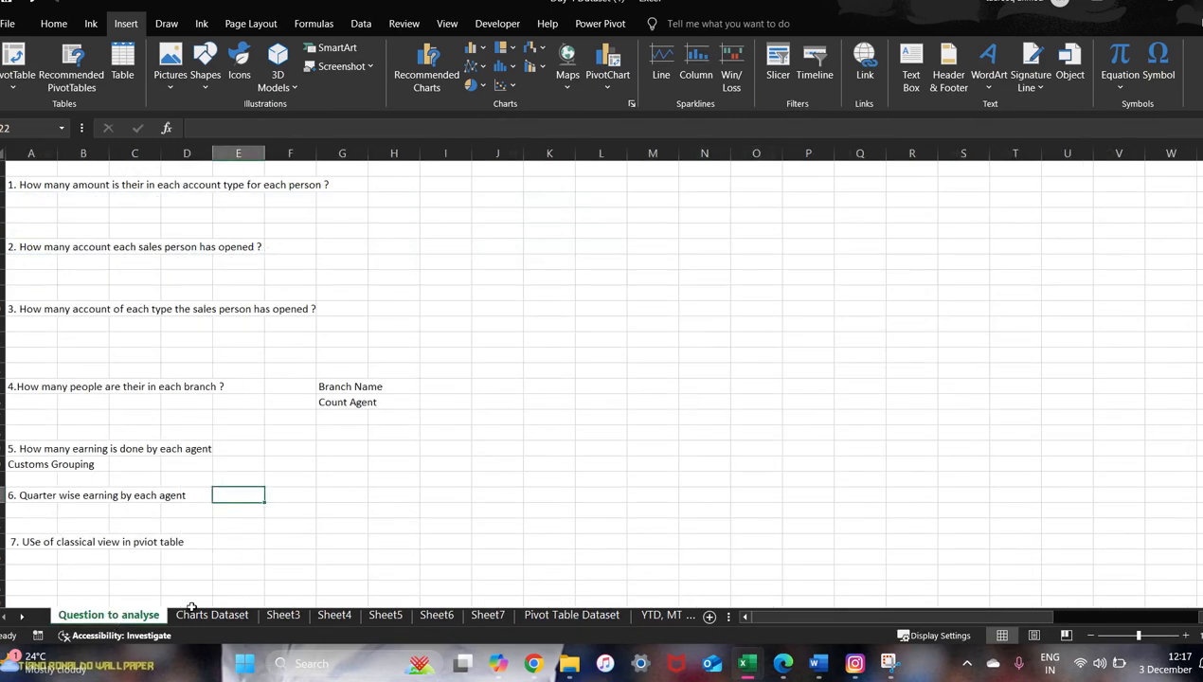
click(488, 615)
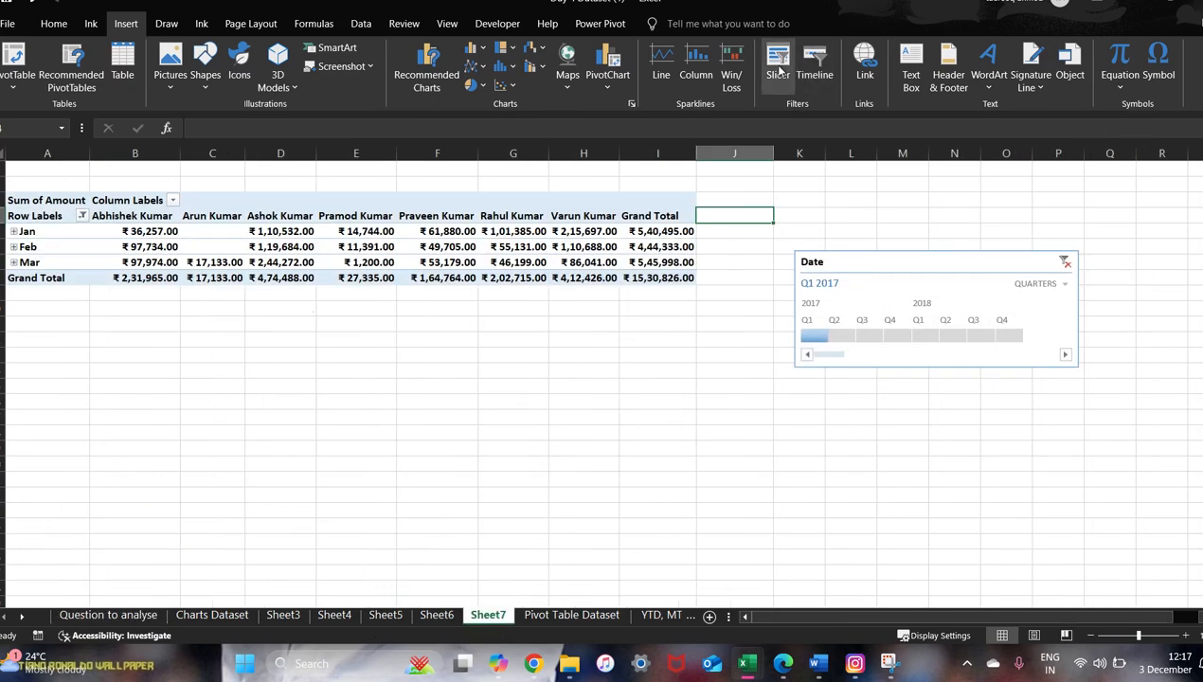
Step: Try to insert a slicer from the Lead Sheet1$ connection file without selecting the PivotTable
click(778, 72)
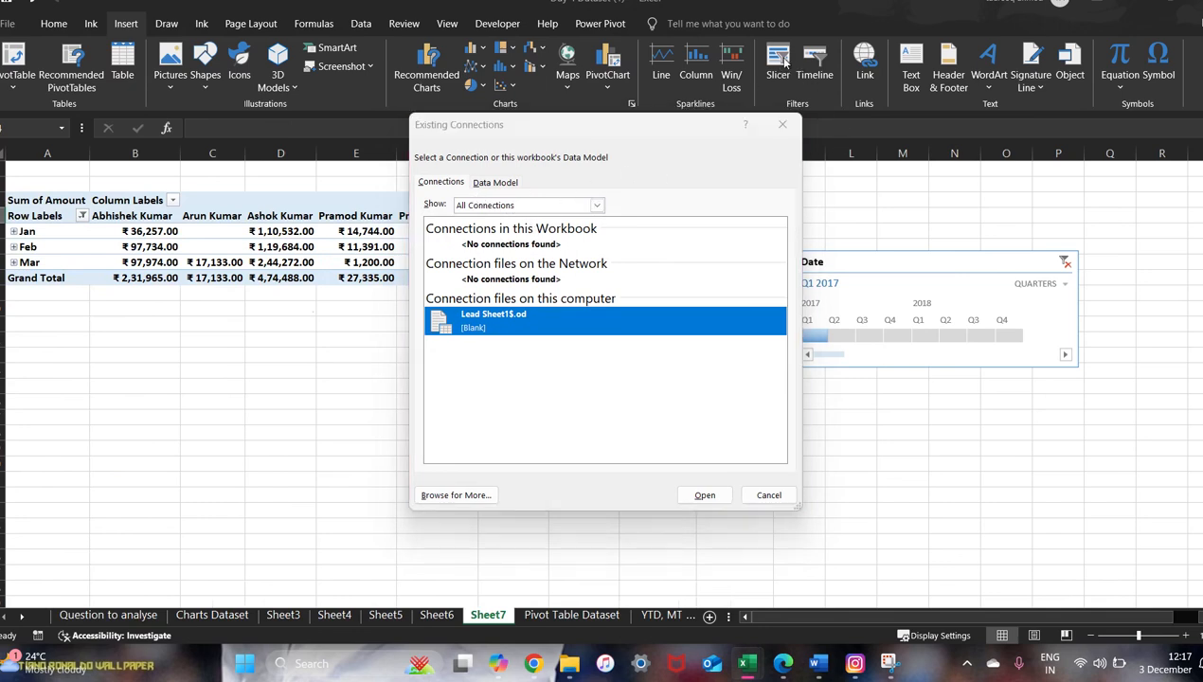
click(705, 500)
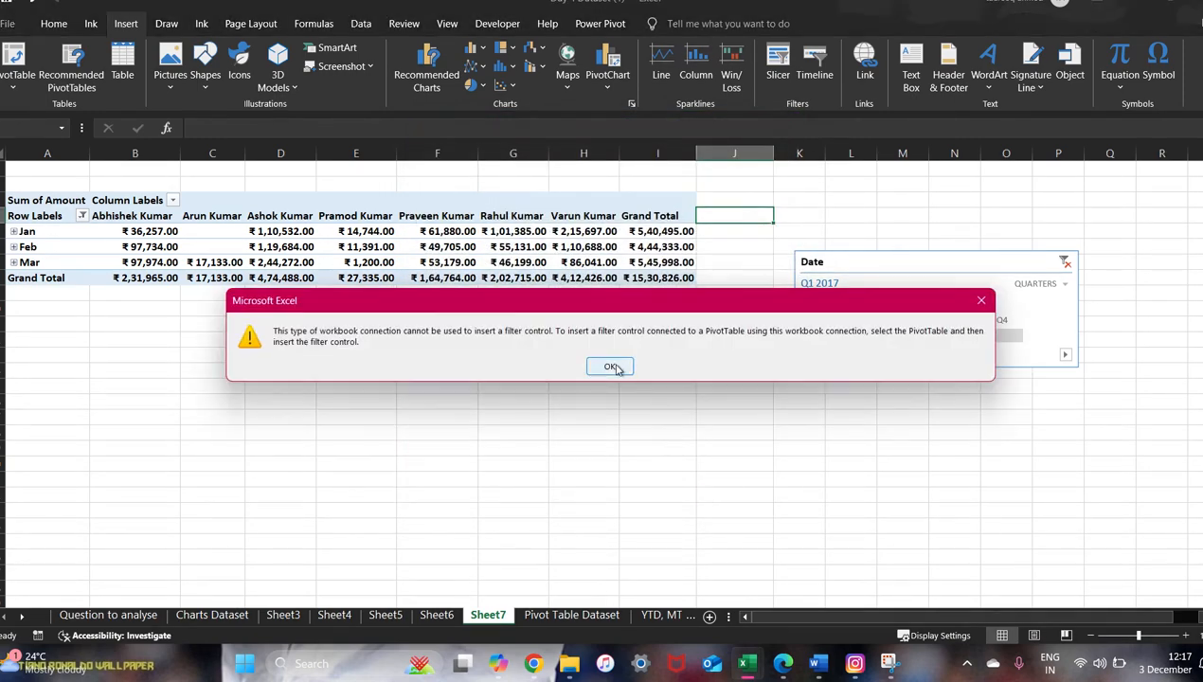
click(612, 367)
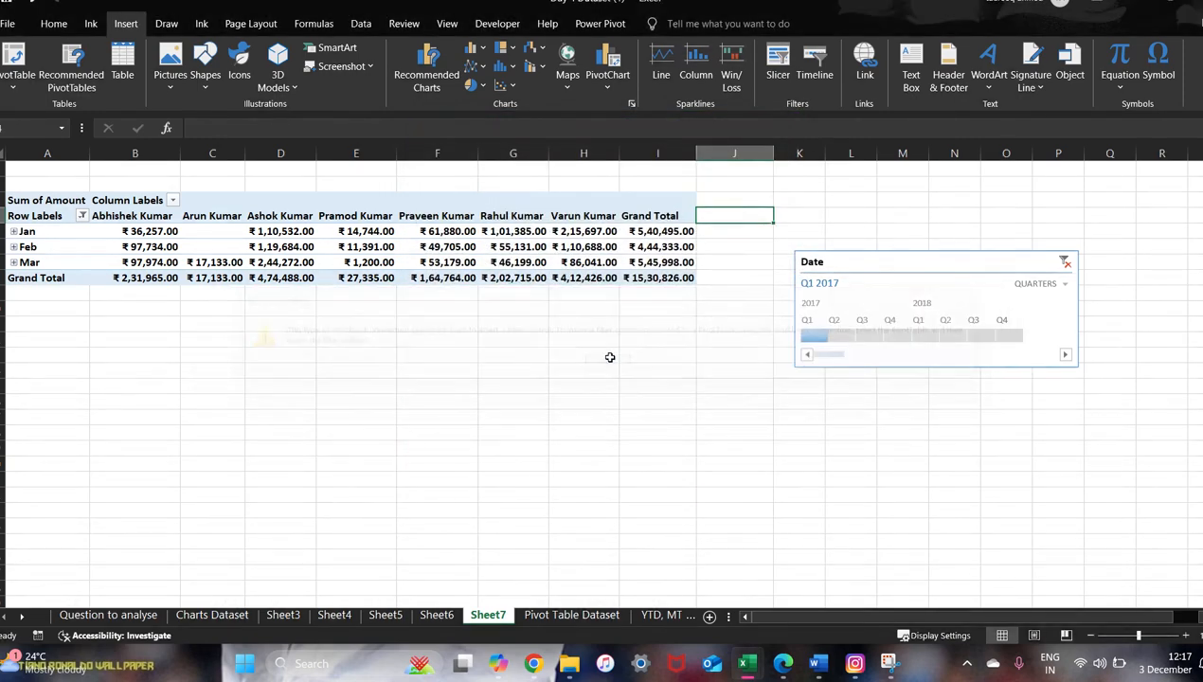
Step: Insert slicers for Agent, AcctType and OpenedBy on the Sheet7 PivotTable
click(580, 263)
click(788, 71)
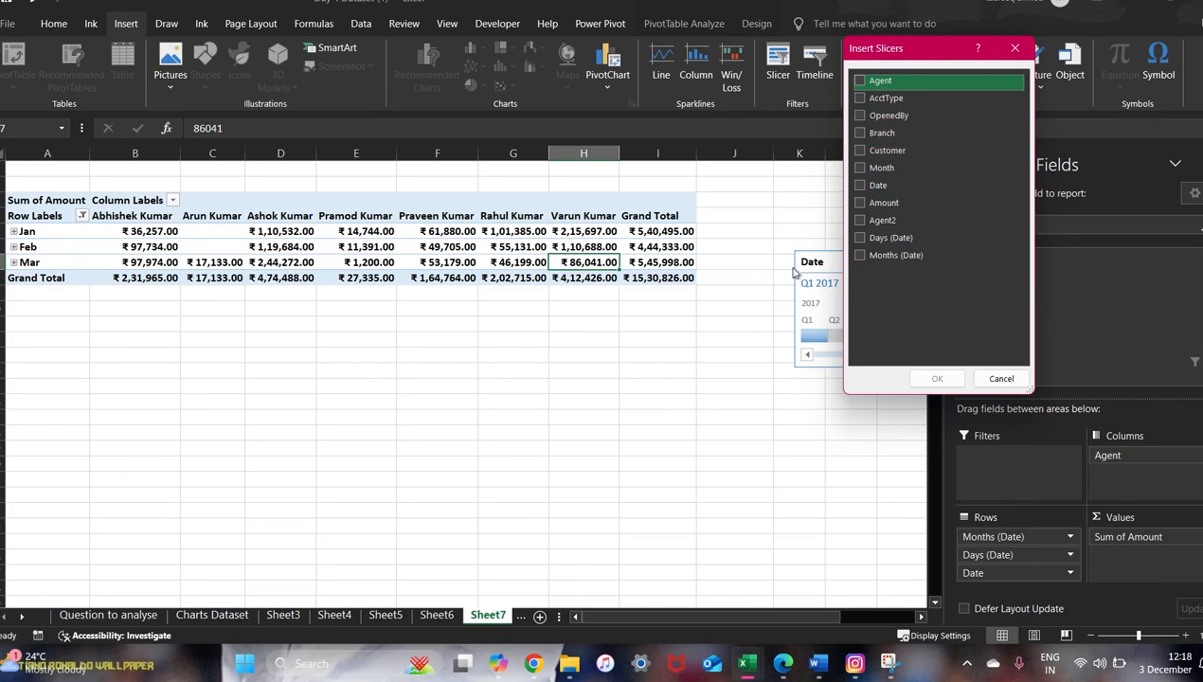
click(863, 83)
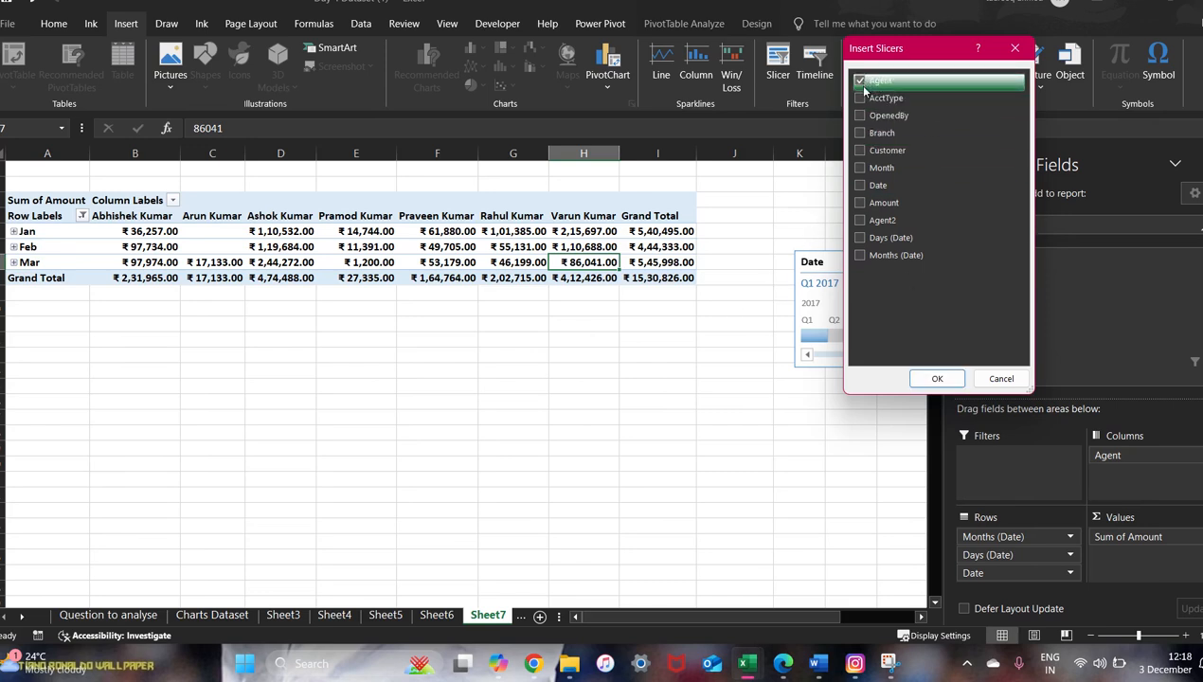
click(862, 99)
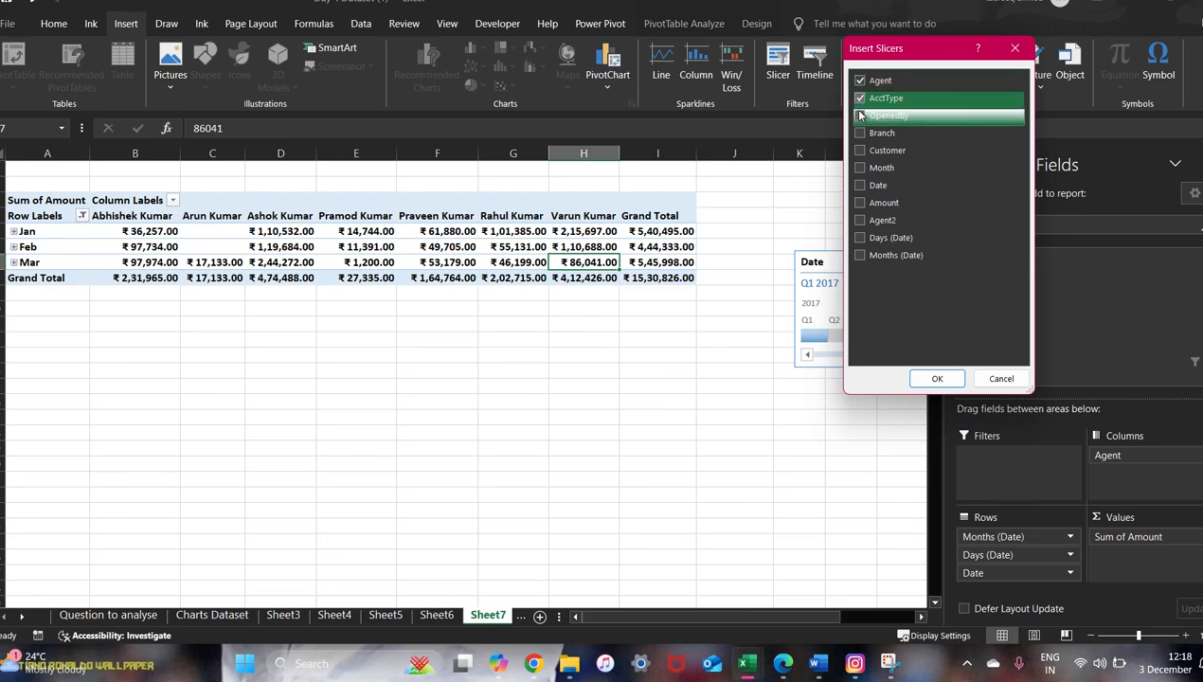
click(862, 116)
click(936, 377)
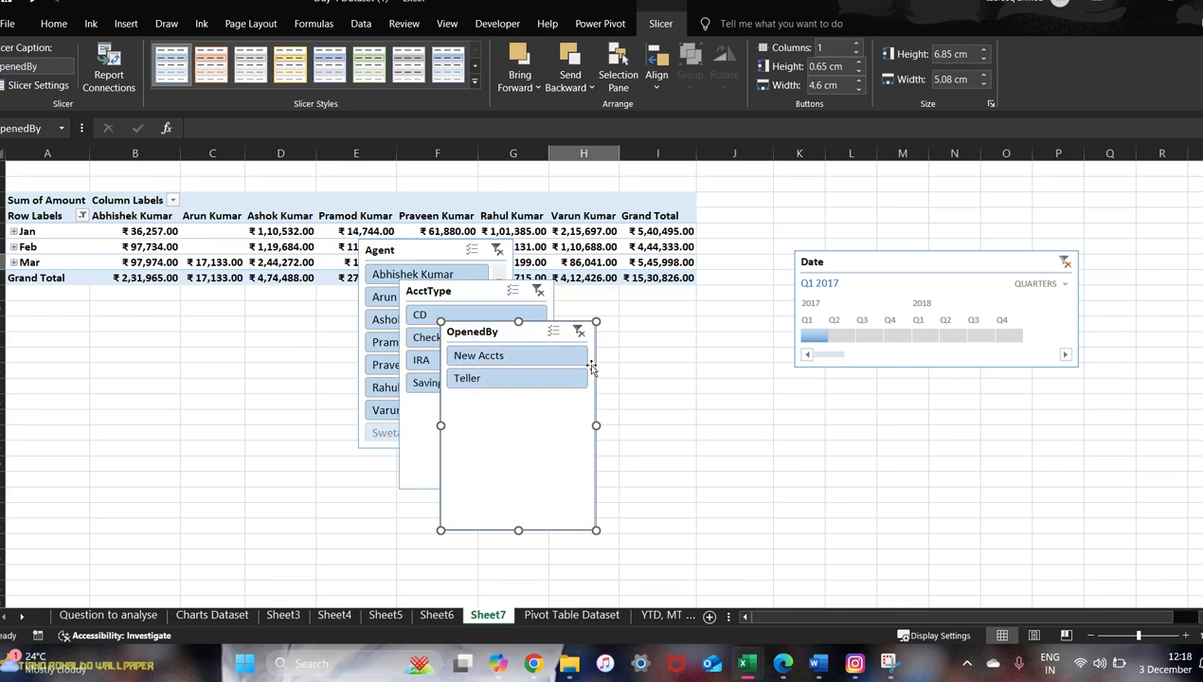
Step: Spread the three slicers apart below the PivotTable and filter it to the first listed agent and the Savings account type
drag(592, 365, 866, 423)
drag(557, 351, 633, 370)
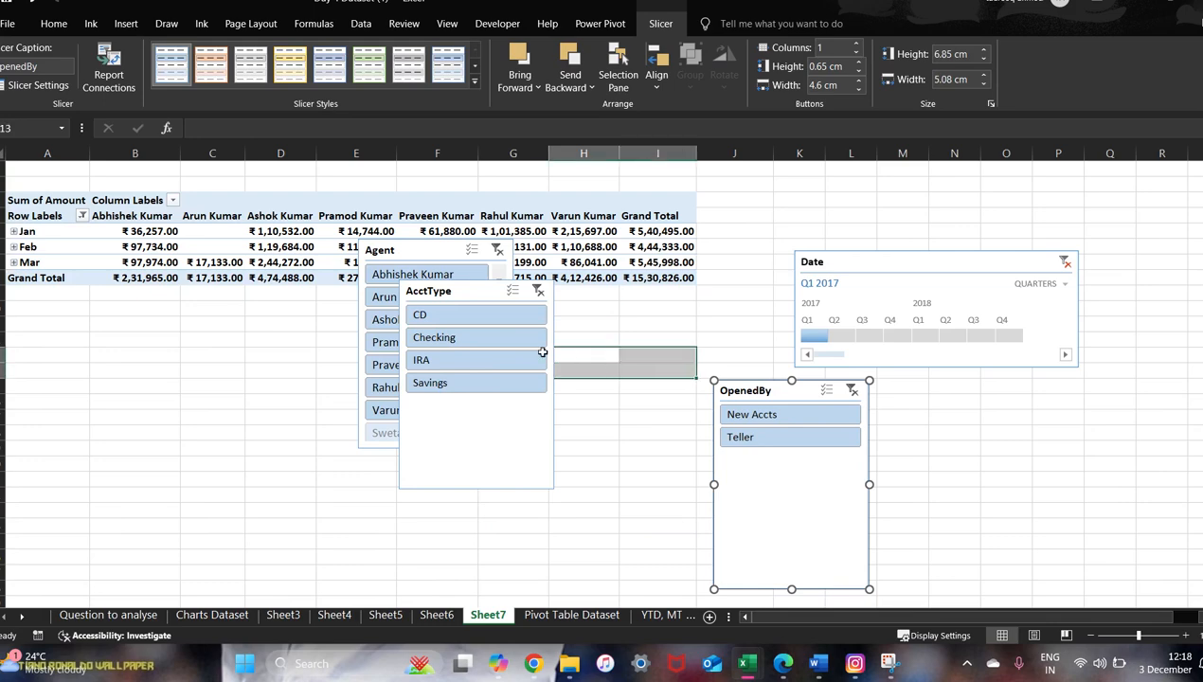
drag(554, 331, 694, 366)
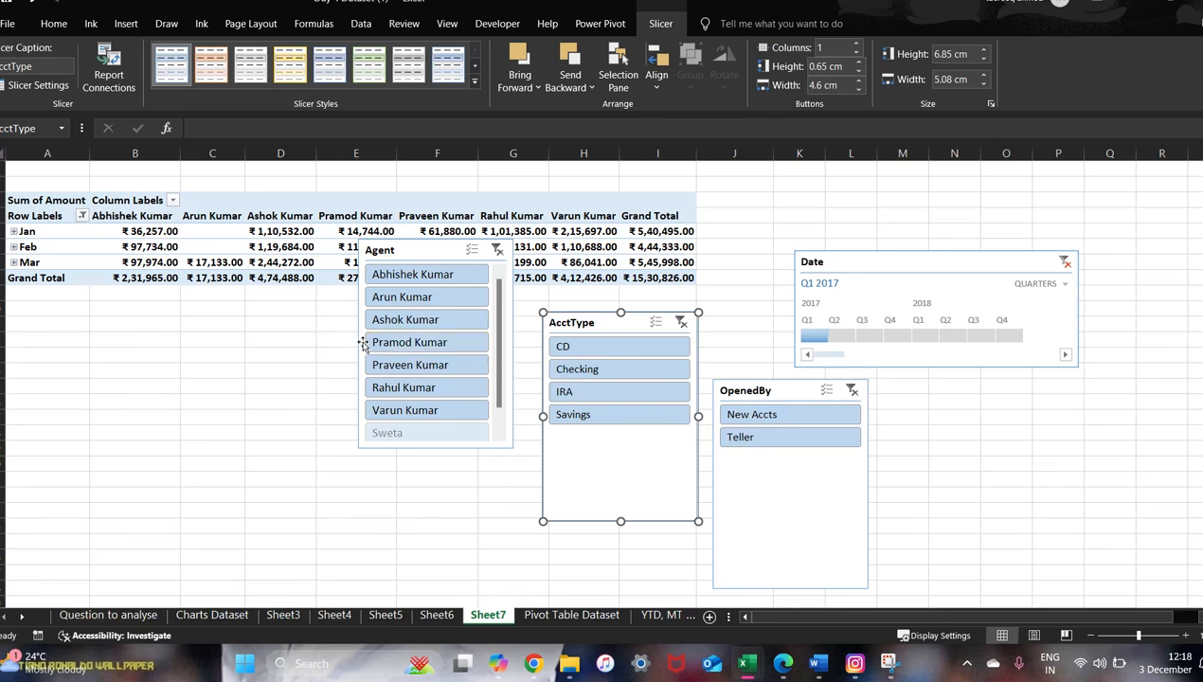
drag(359, 343, 305, 431)
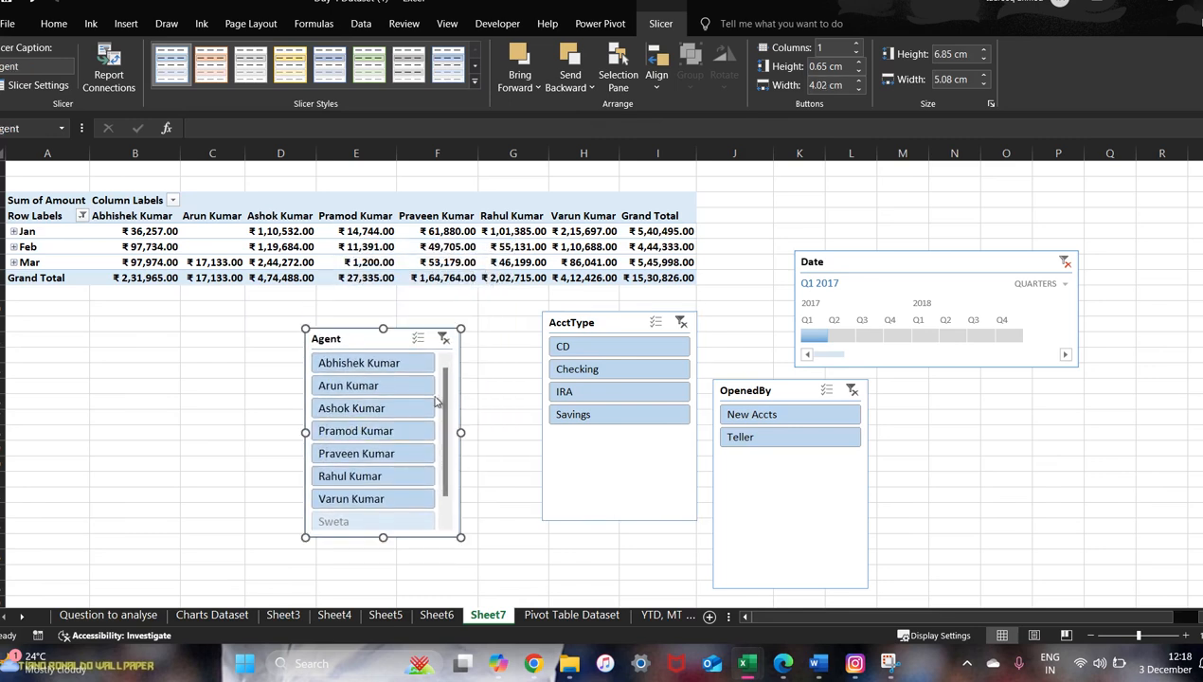
click(338, 366)
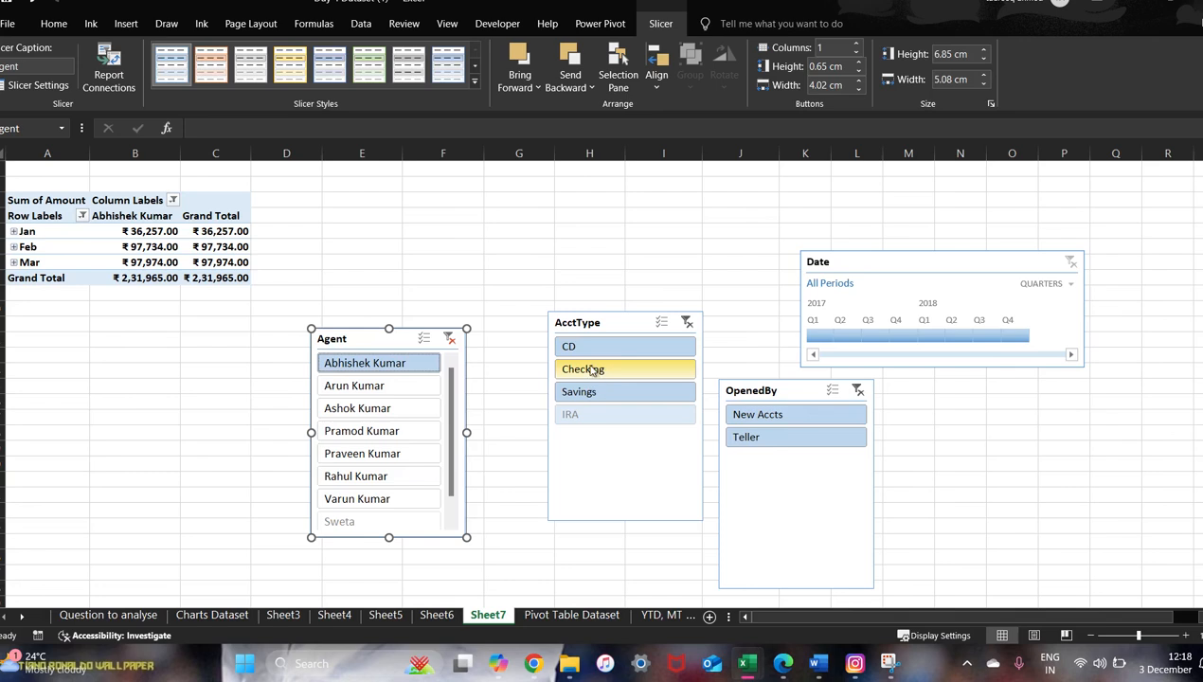
click(579, 396)
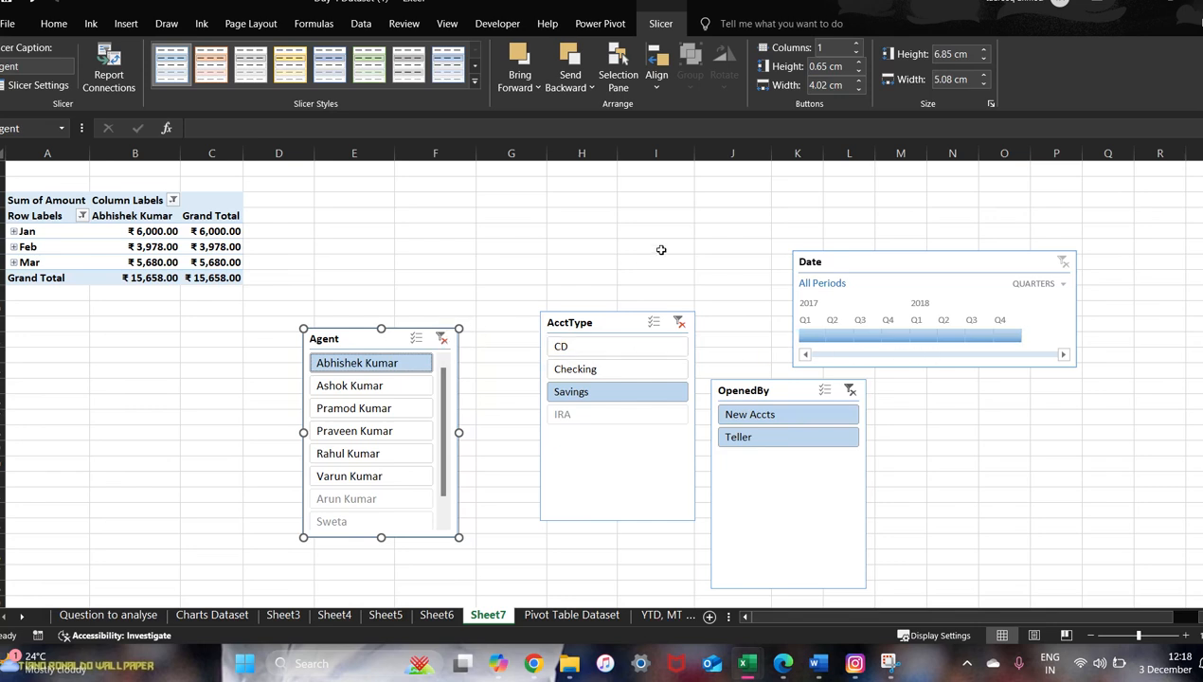
Step: Undo the slicer filters, the slicer moves, the insertion of the three slicers and the Q1 2017 timeline filter
key(ctrl+z)
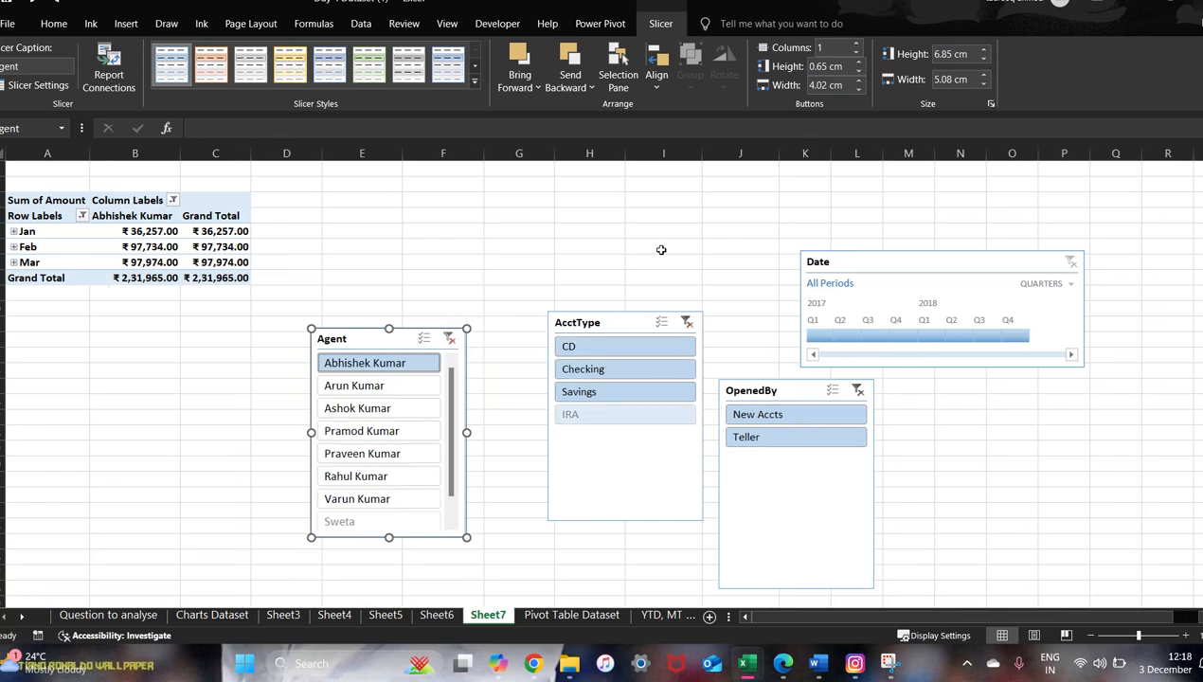
key(ctrl+z)
key(ctrl+z)
key(ctrl+z)
key(ctrl+z)
key(ctrl+z)
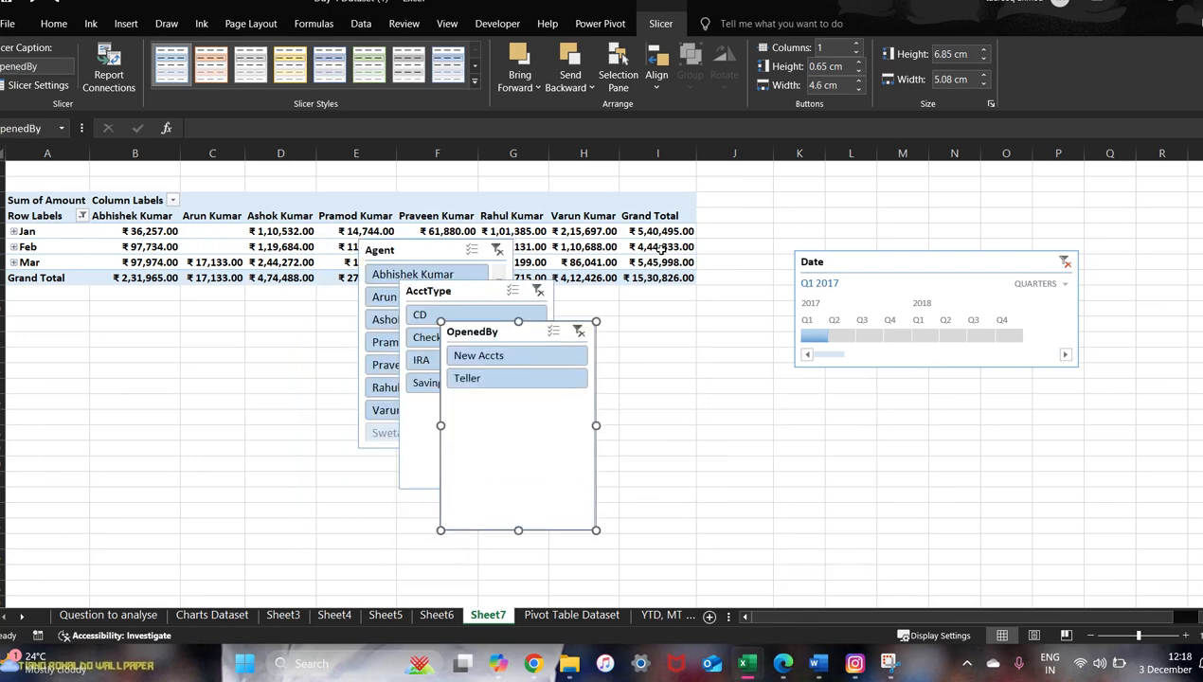
key(ctrl+z)
key(ctrl+z)
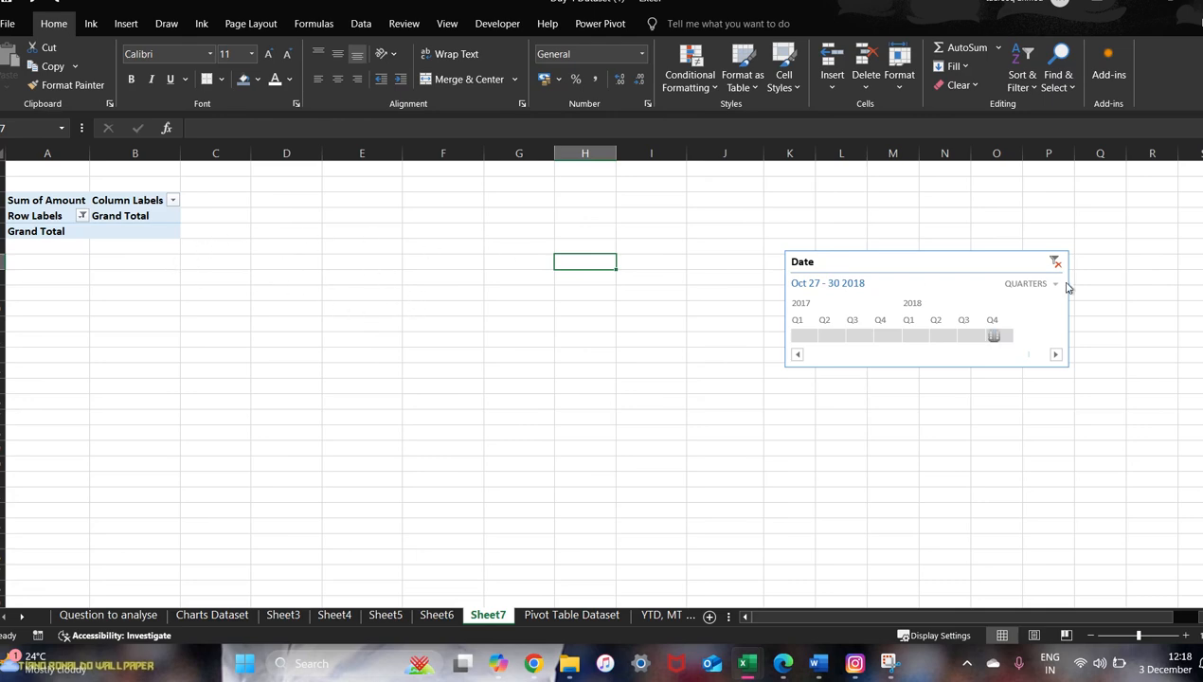
Step: Filter the PivotTable to Q1 2017 through Q2 2018 with the Date timeline
drag(791, 335, 957, 337)
click(825, 200)
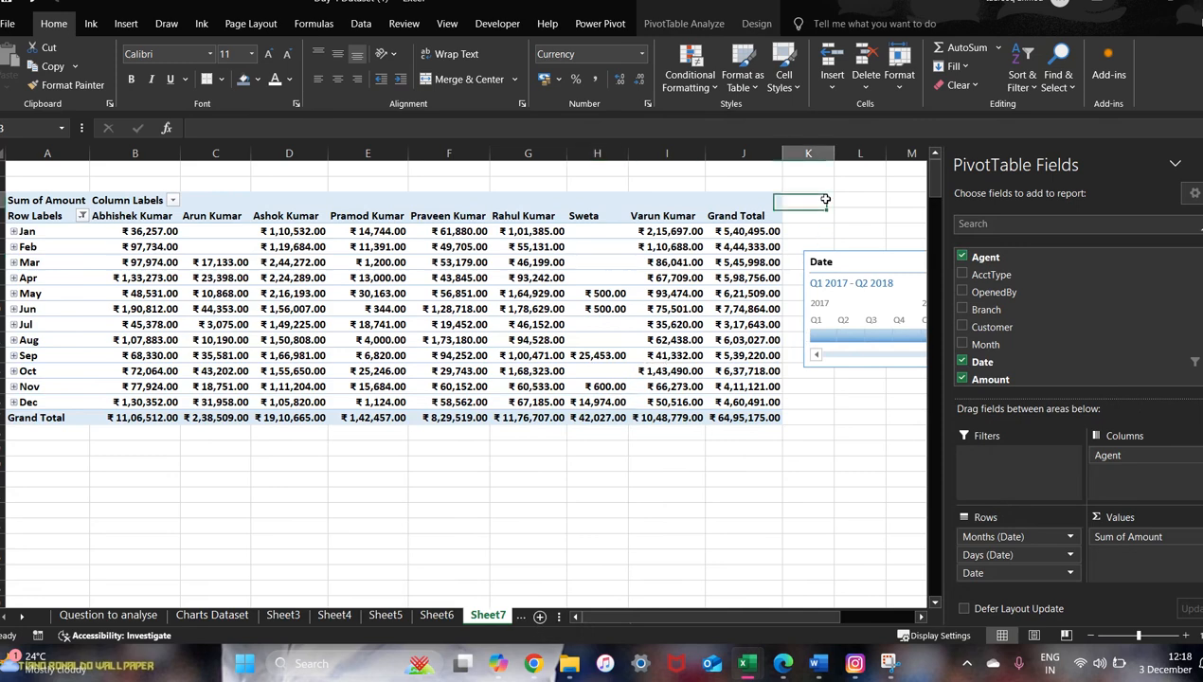
Step: Insert an Agent slicer for the PivotTable and place it just below the Date timeline
click(224, 272)
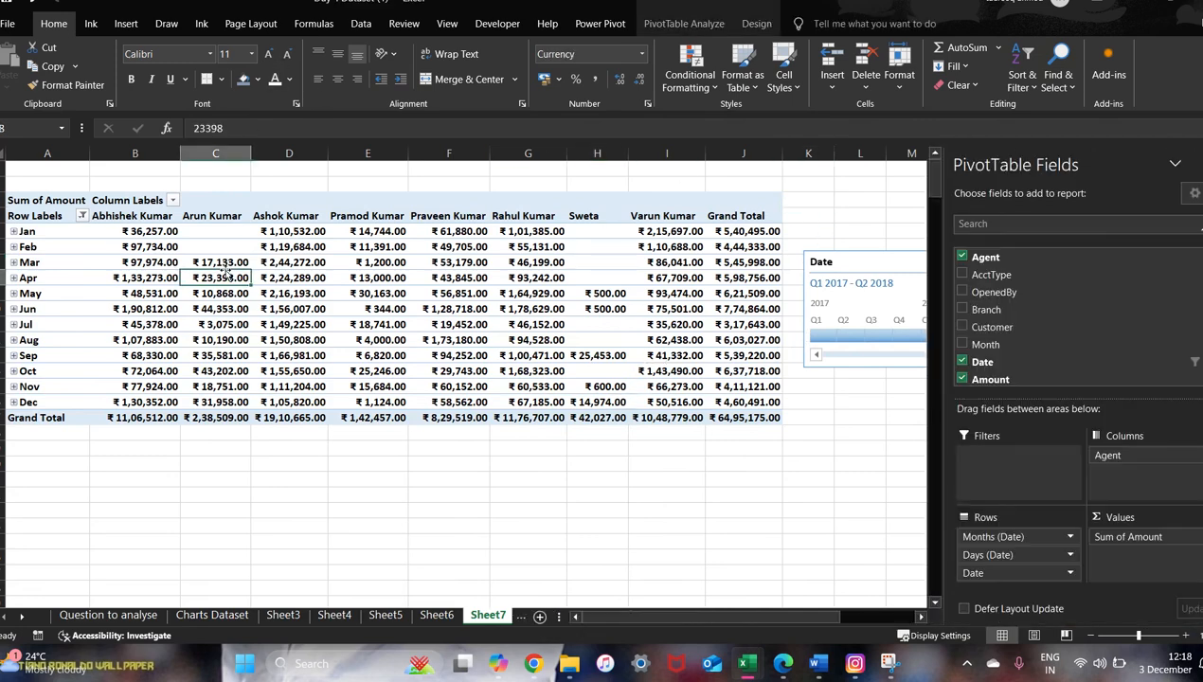
click(122, 22)
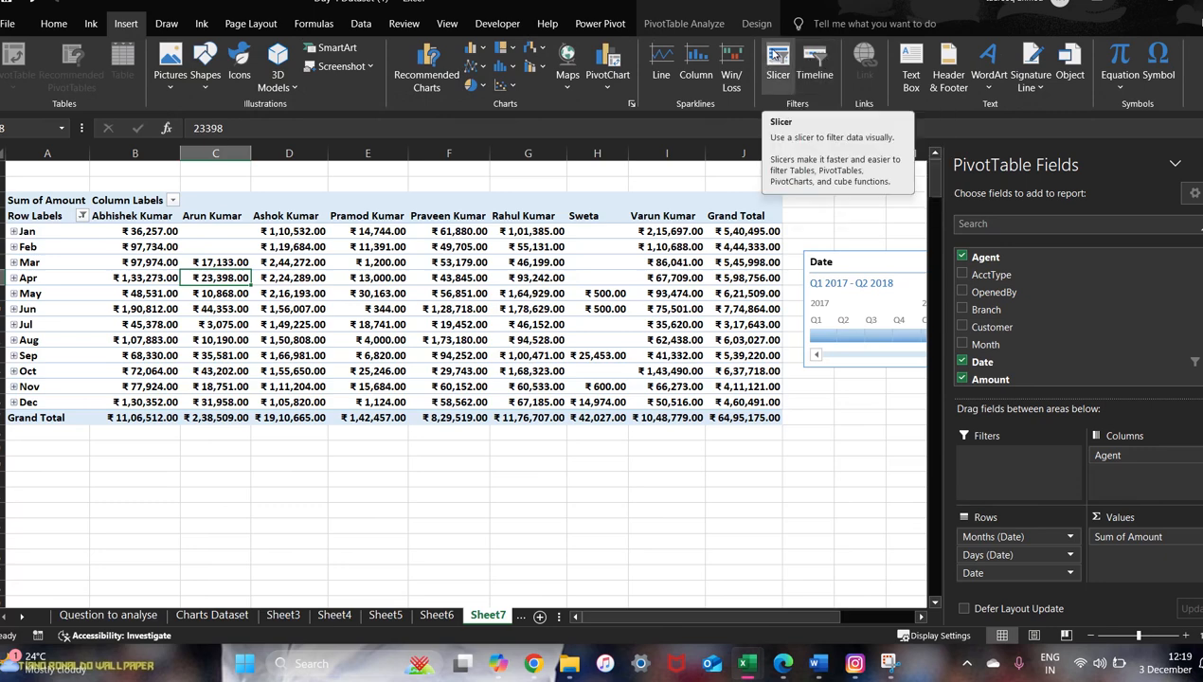
click(776, 57)
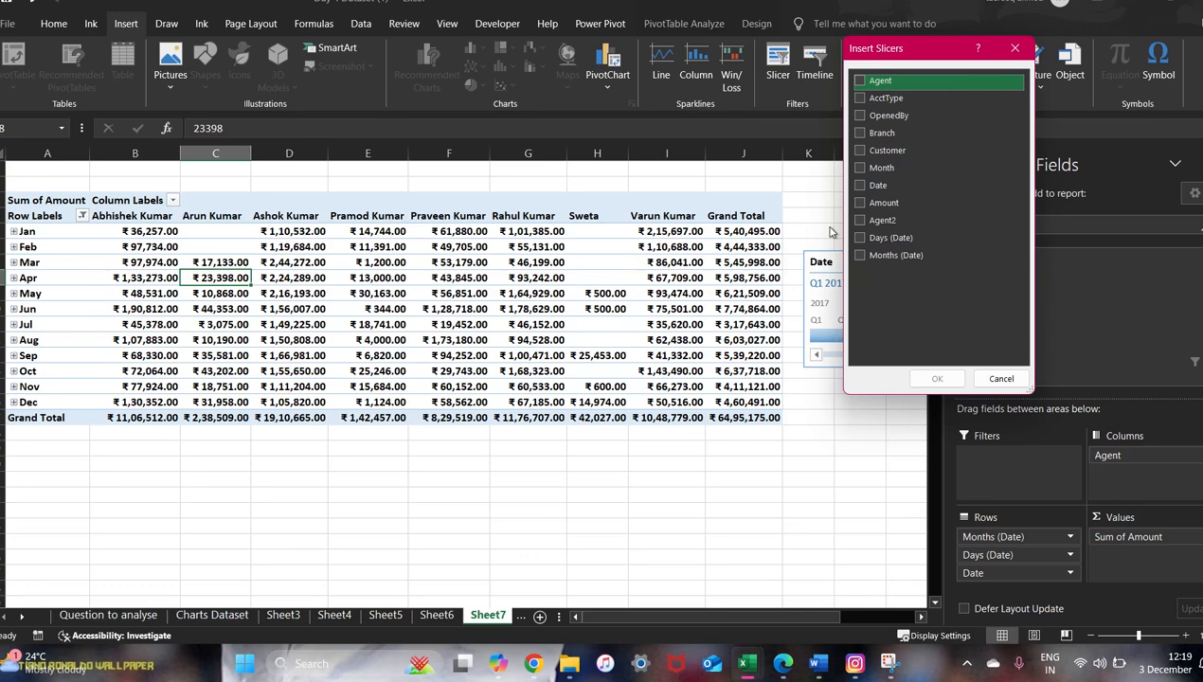
click(861, 82)
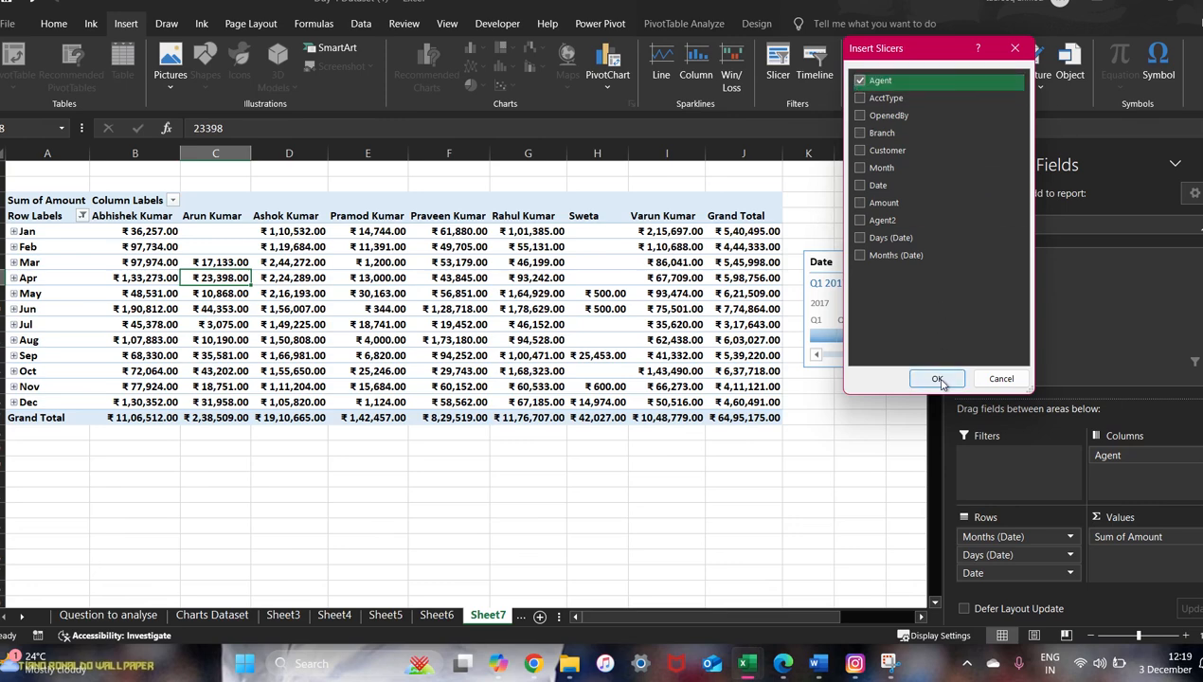
click(937, 378)
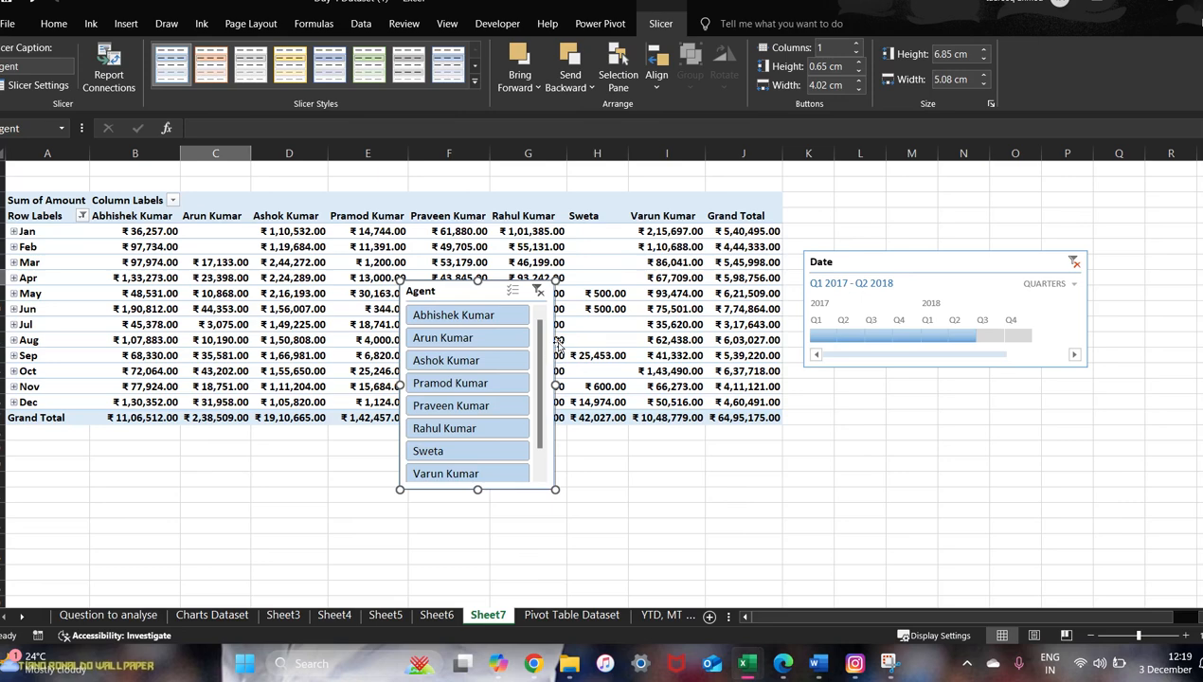
drag(553, 342, 977, 451)
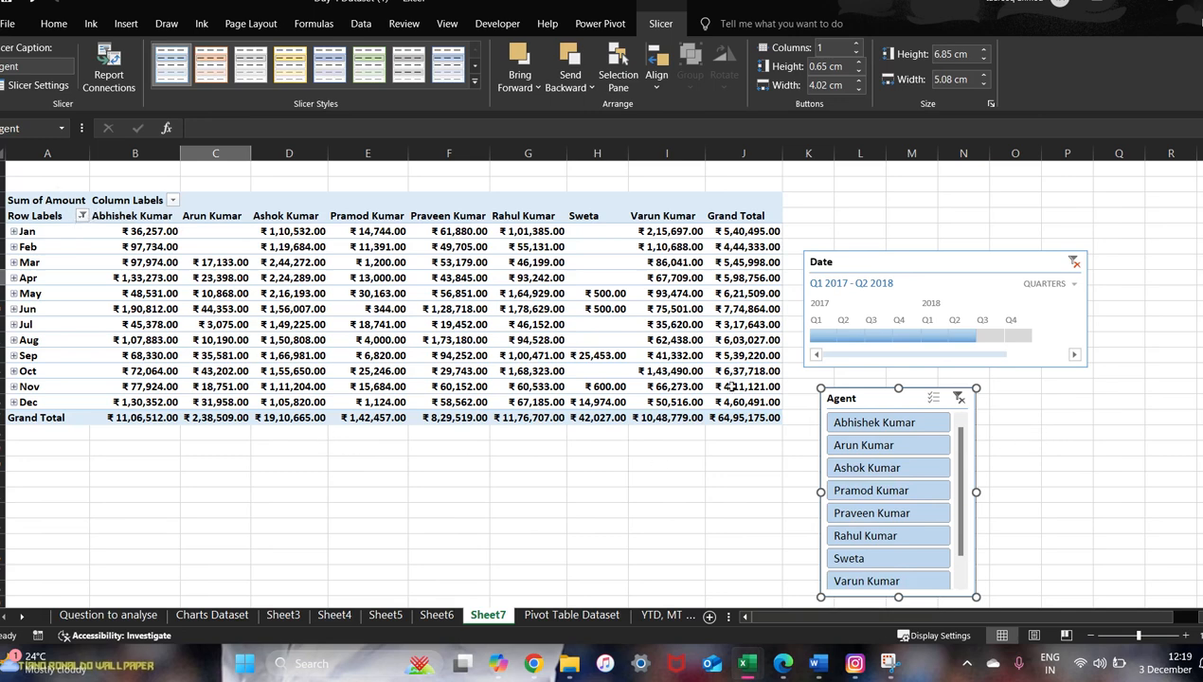
Step: Filter the PivotTable to the first listed agent with the Agent slicer and switch to the Google Meet call
click(1132, 431)
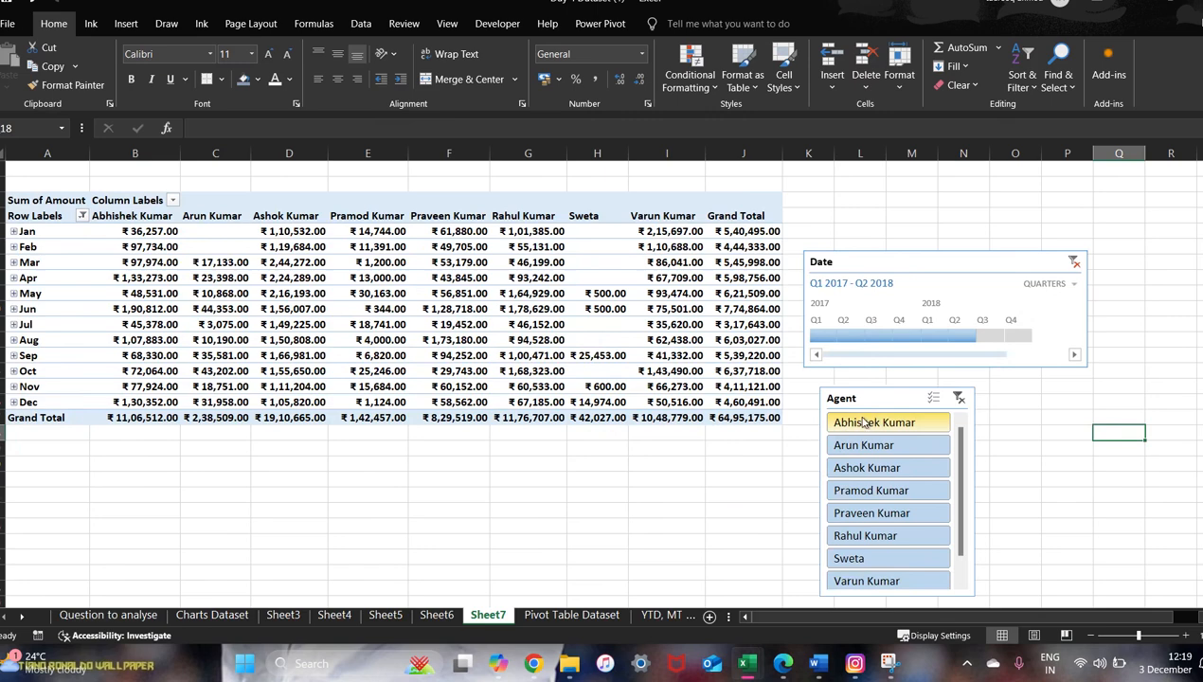
click(865, 423)
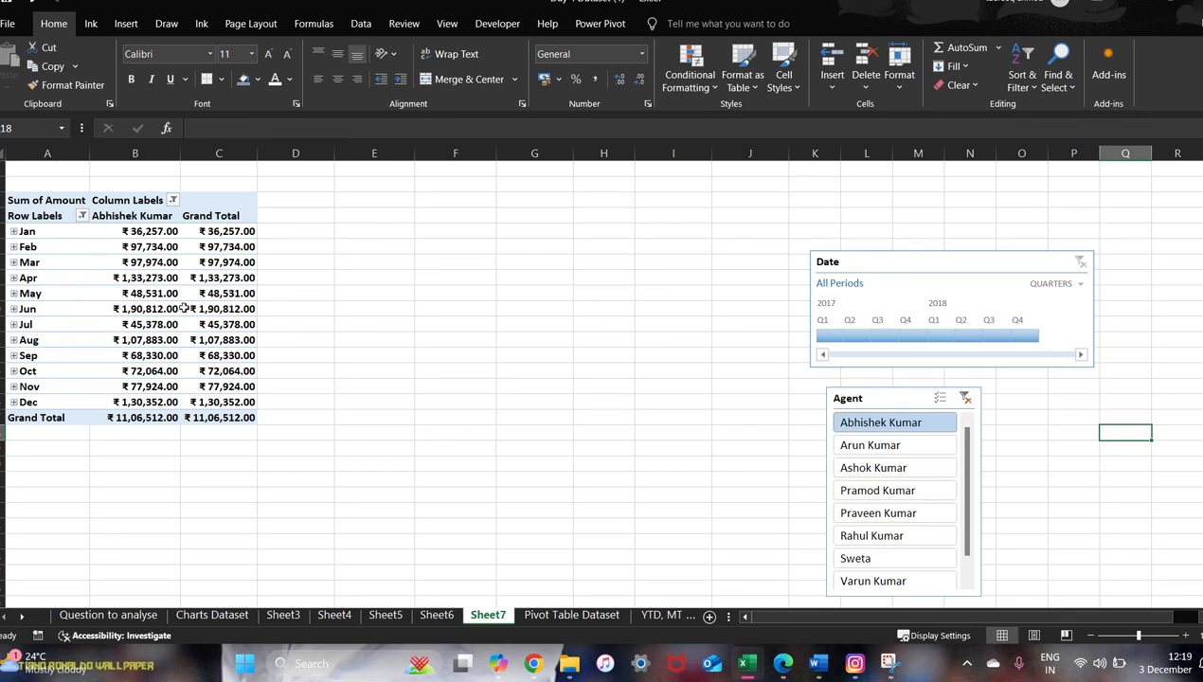
mouse_move(183, 296)
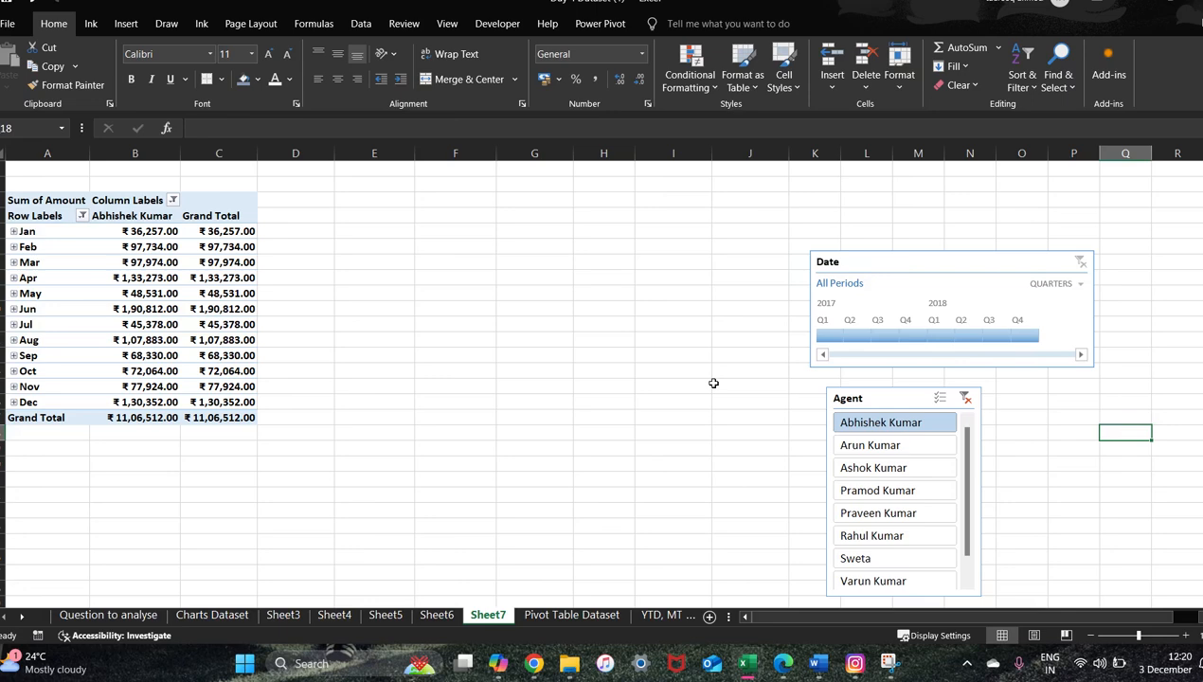
key(alt+Tab)
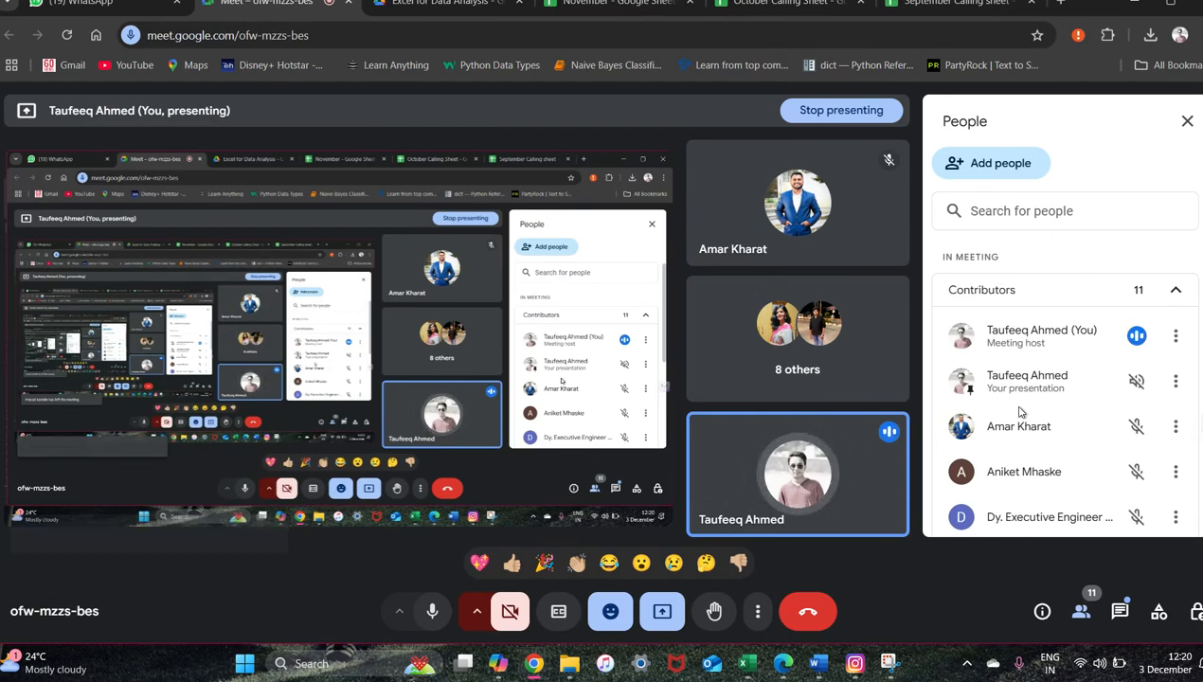
Step: Switch to the Excel workbook, move the Agent slicer between the PivotTable and the Date timeline, and shrink it to four visible entries
key(alt+Tab)
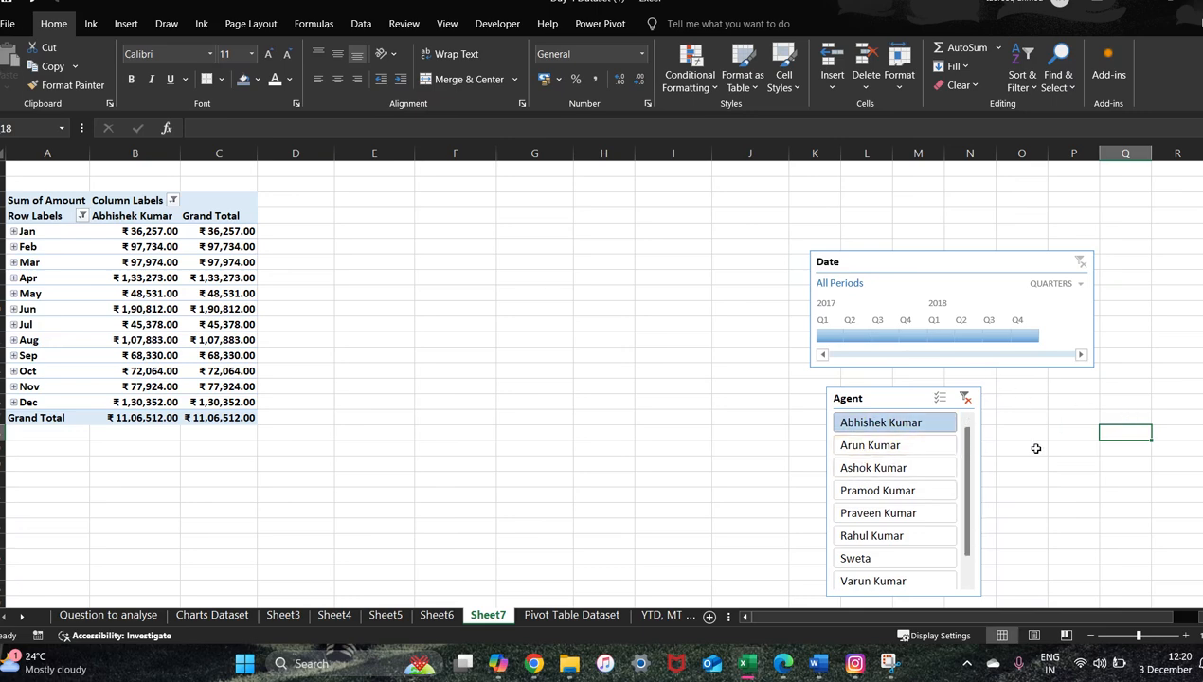
drag(822, 428, 602, 246)
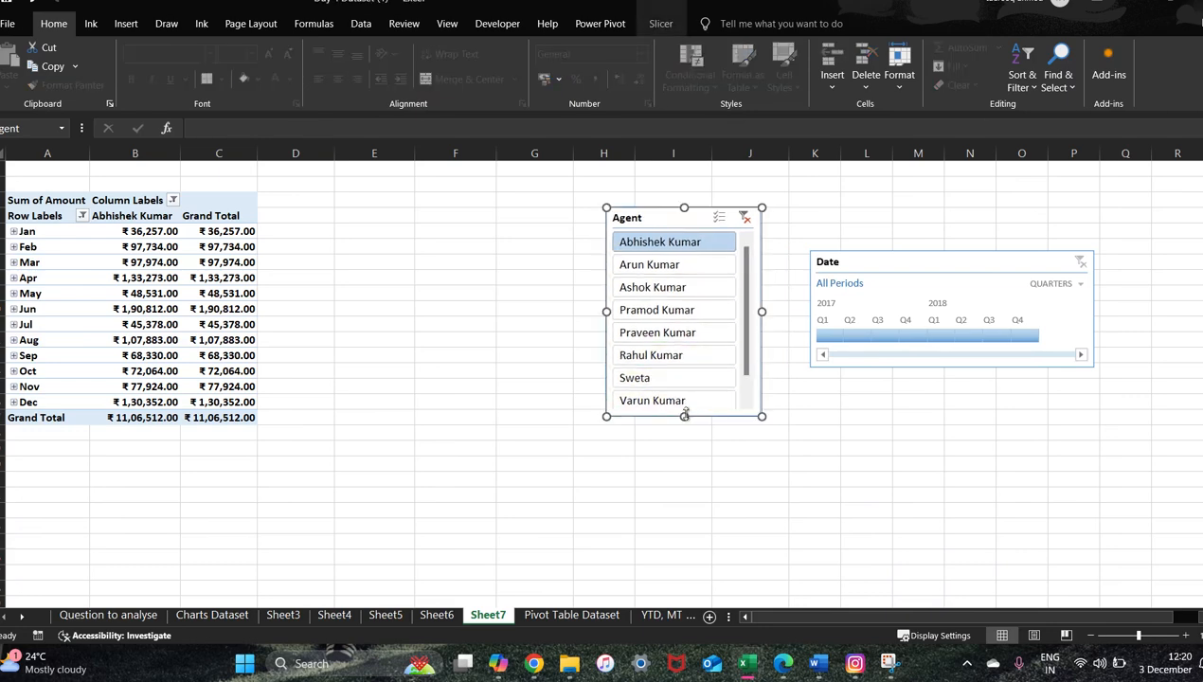
drag(684, 415, 703, 331)
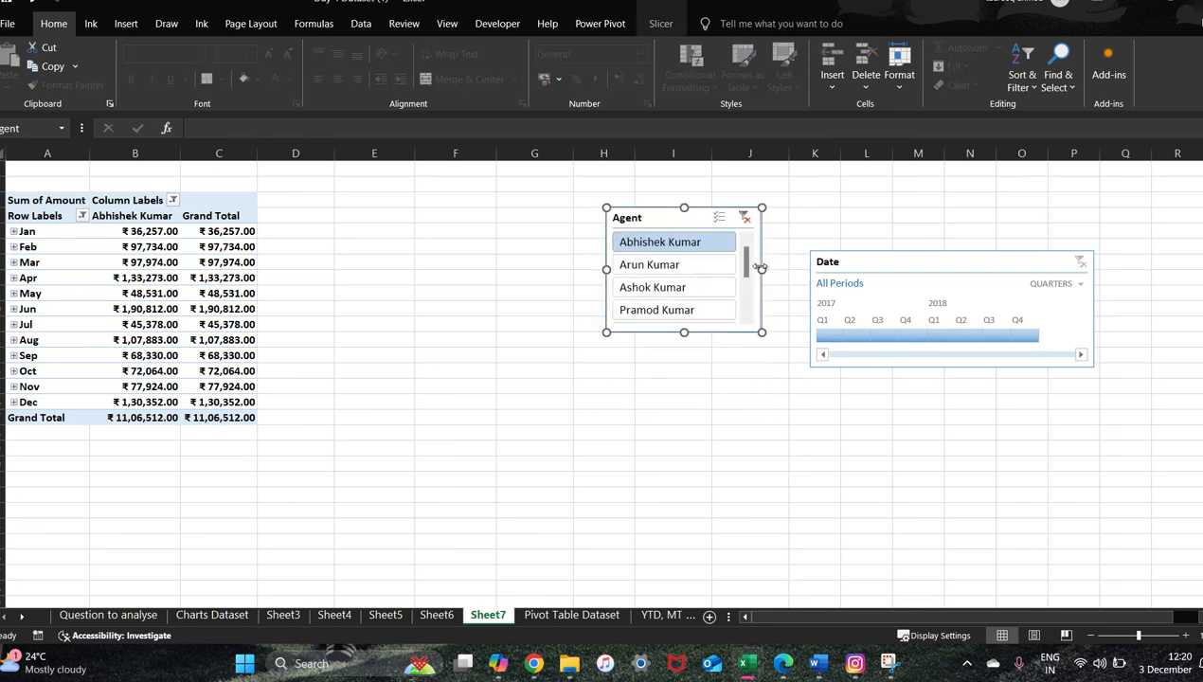
drag(761, 268, 711, 269)
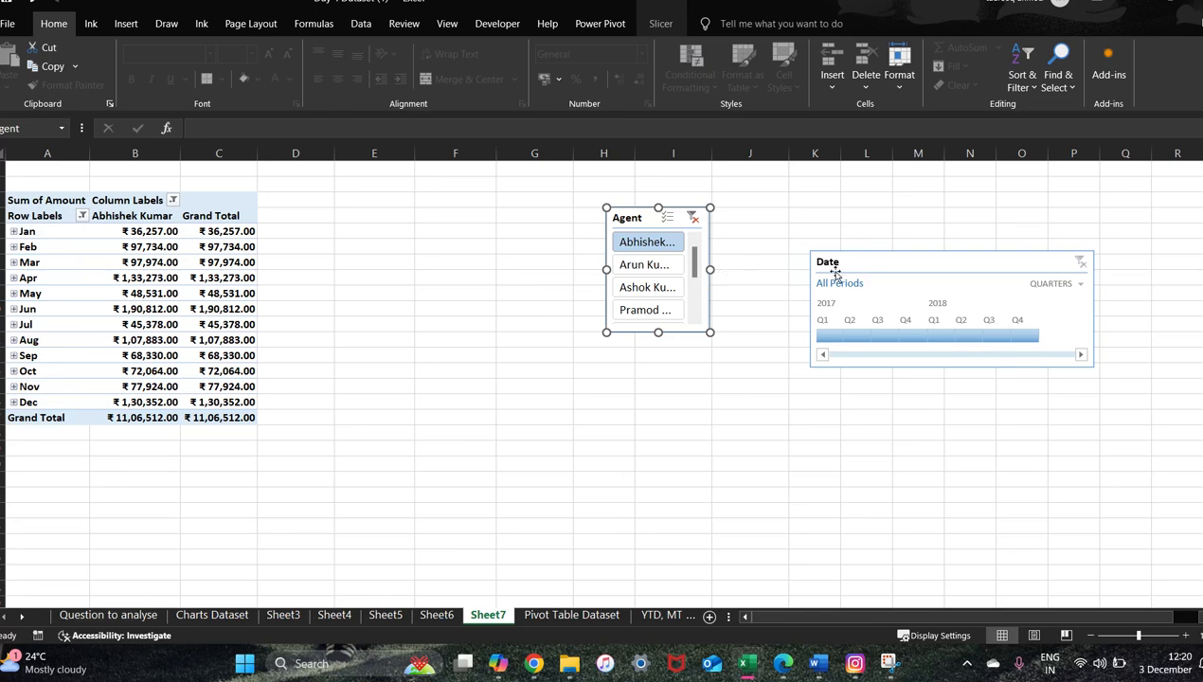
Step: Filter the PivotTable to the second listed agent with the Agent slicer
click(1096, 305)
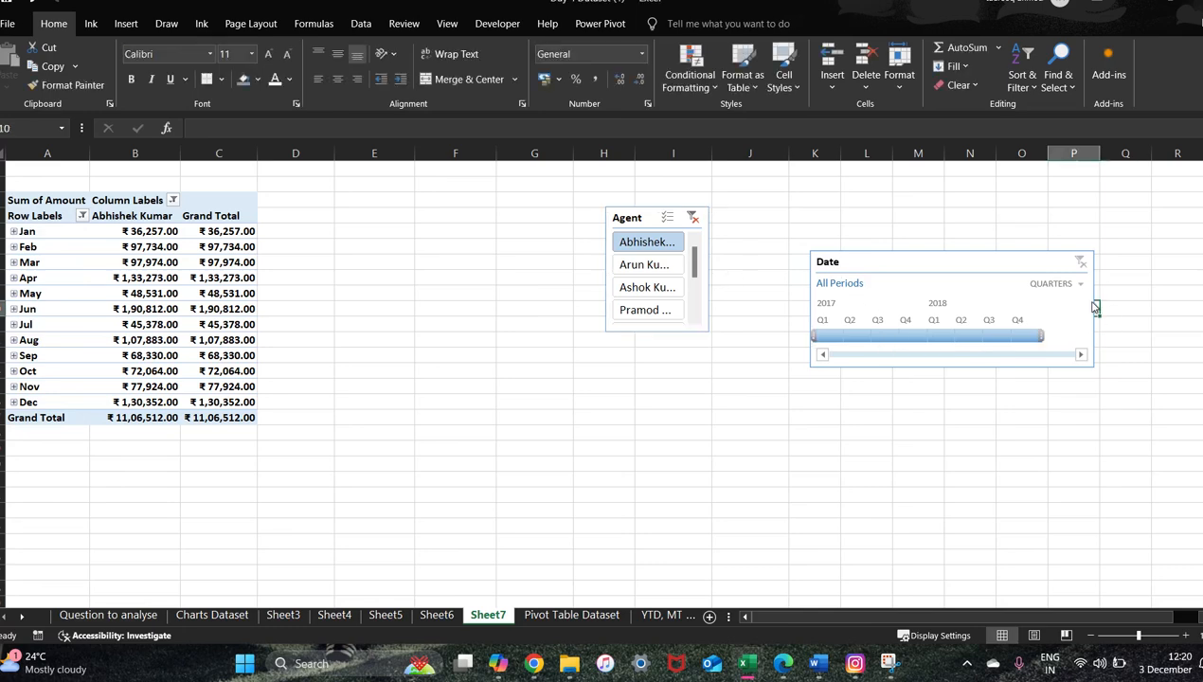
click(1033, 313)
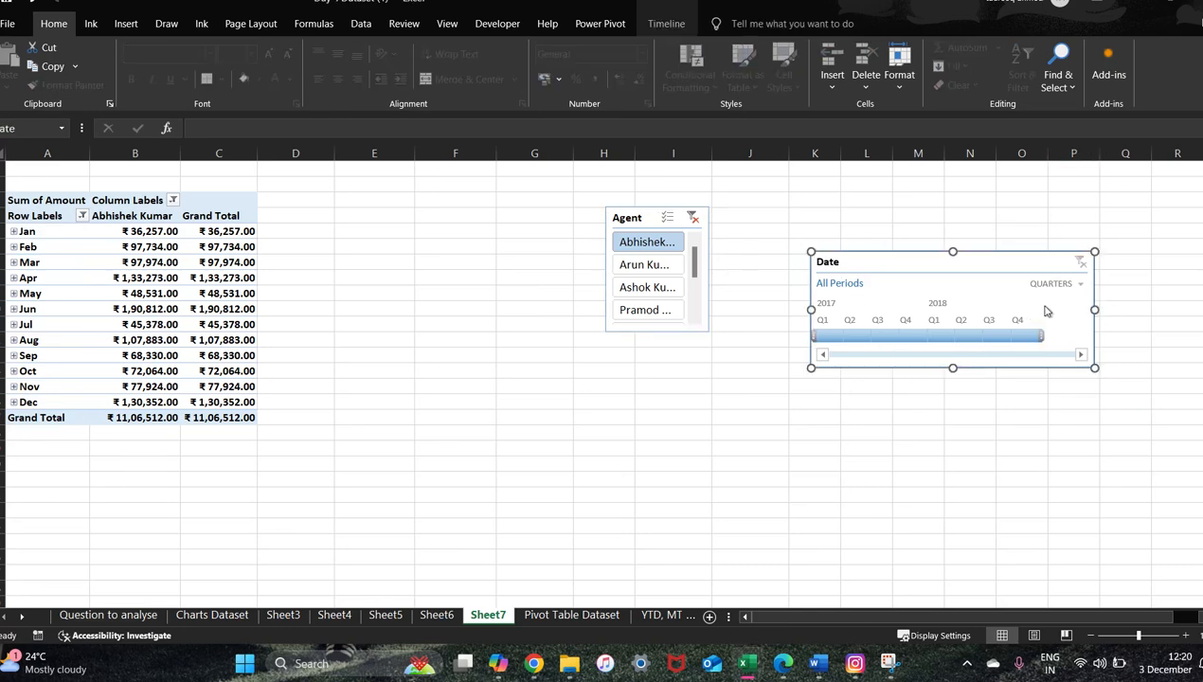
click(650, 271)
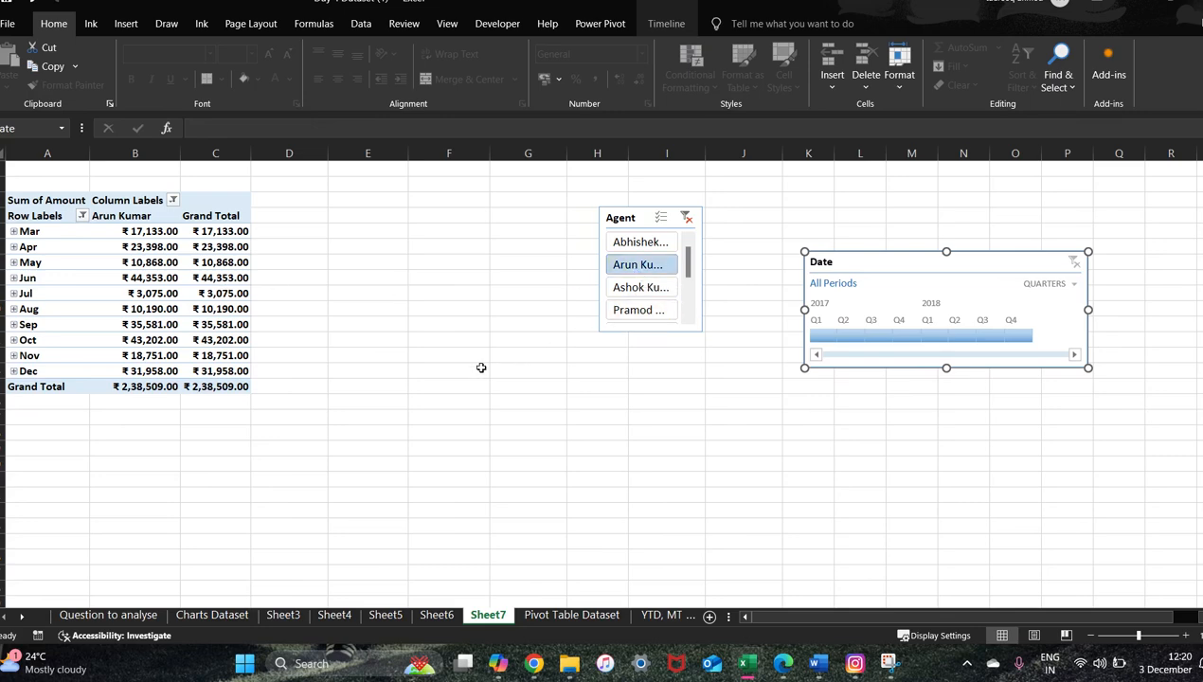
Step: Review the questions to analyse and the source records on the Pivot Table Dataset sheet
click(95, 615)
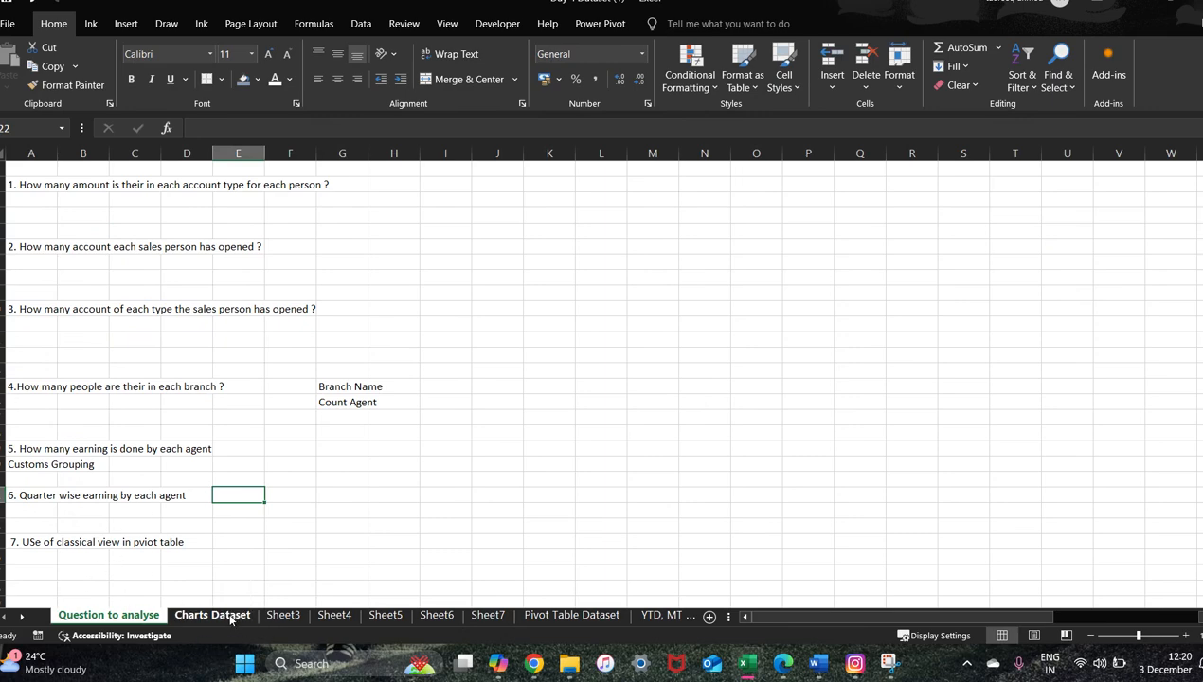
click(547, 616)
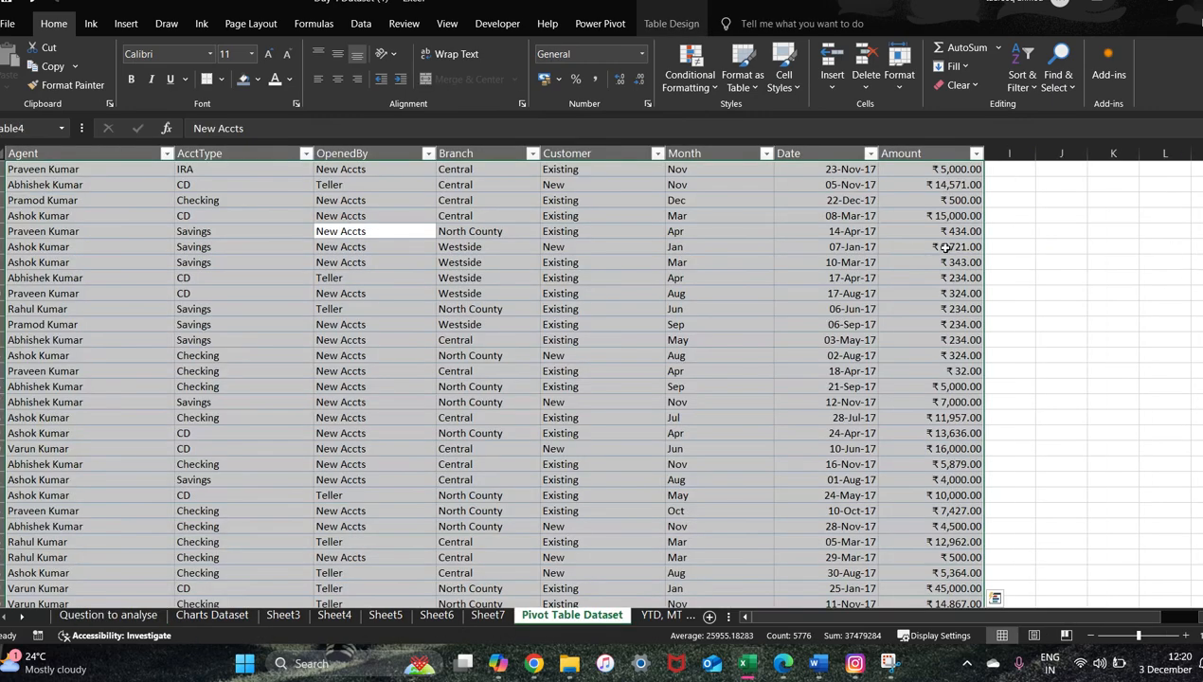
scroll(889, 282, up, 1)
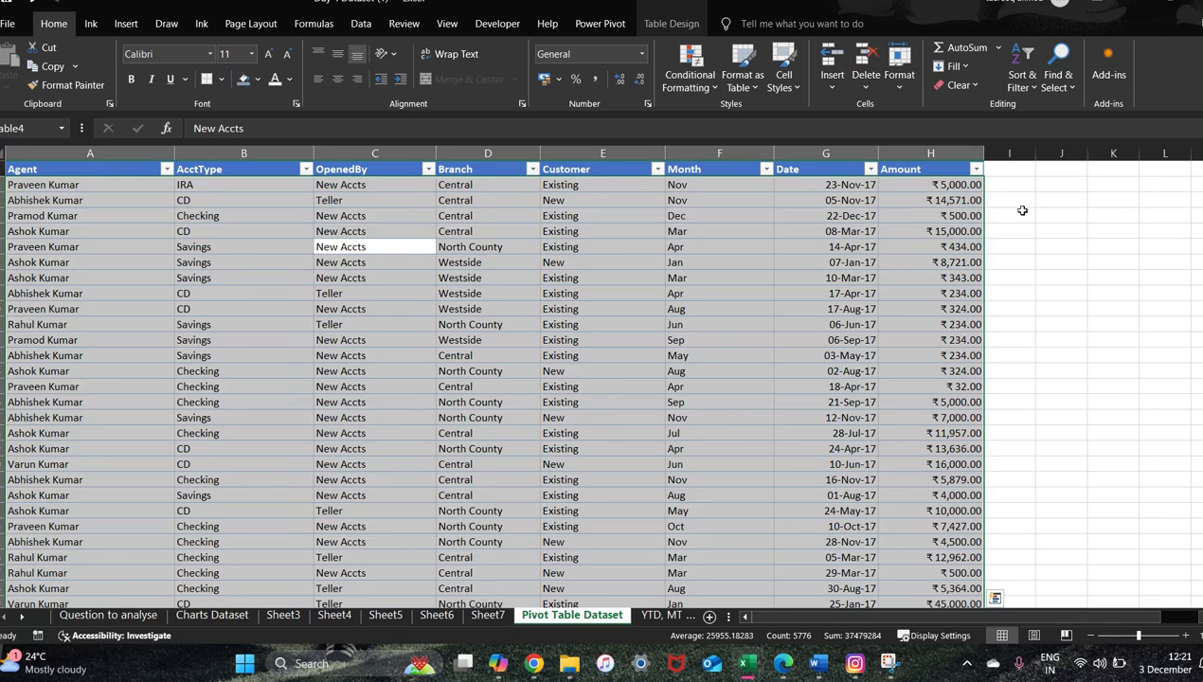
Step: Switch to the Google Meet call, look through the participant list, and return to the Excel workbook
key(alt+Tab)
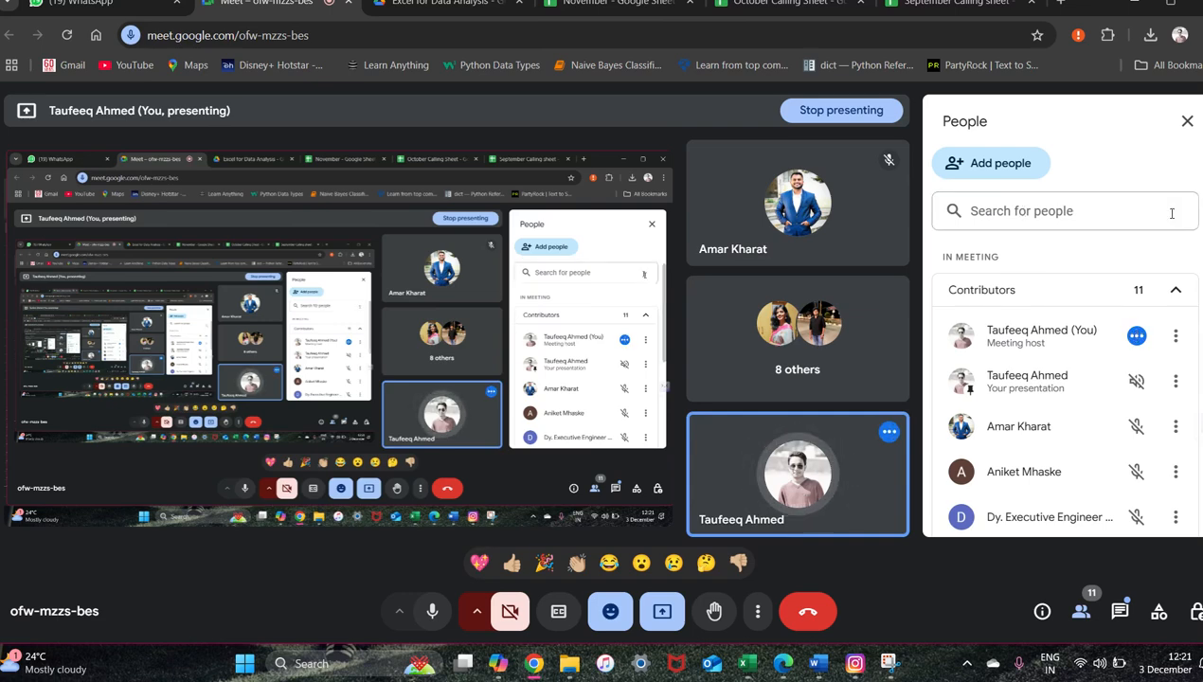
scroll(1063, 377, down, 5)
scroll(1062, 383, up, 5)
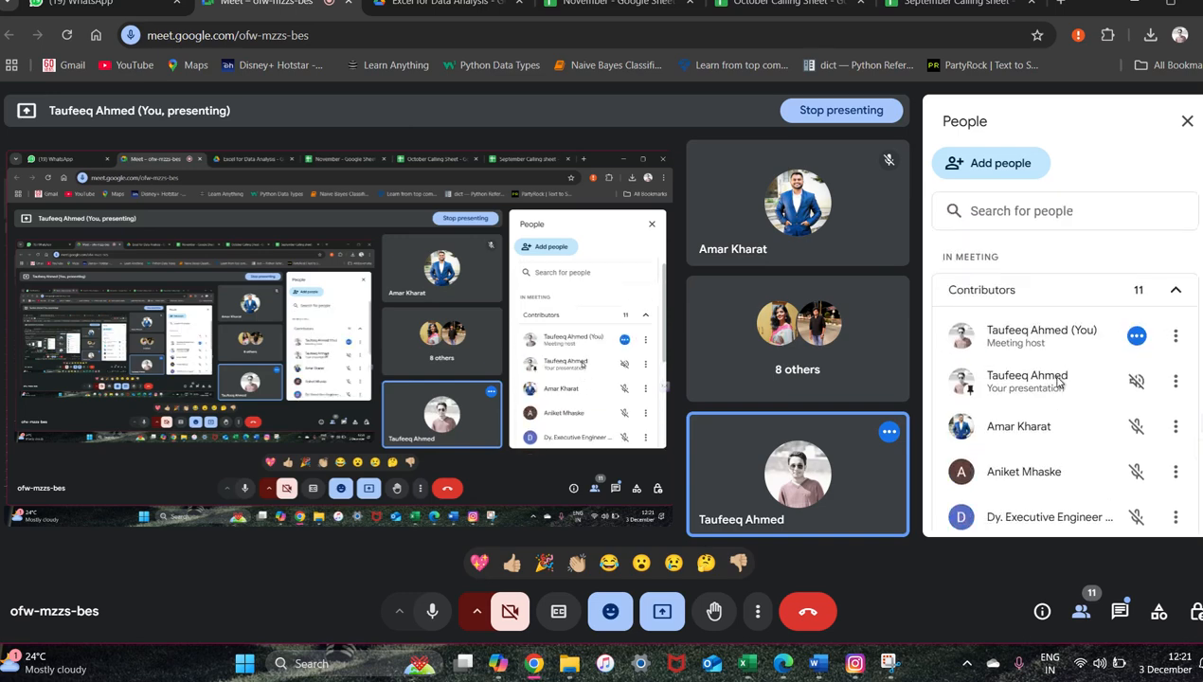
scroll(1058, 381, down, 5)
scroll(1057, 380, up, 5)
scroll(1053, 383, down, 5)
scroll(1057, 380, up, 5)
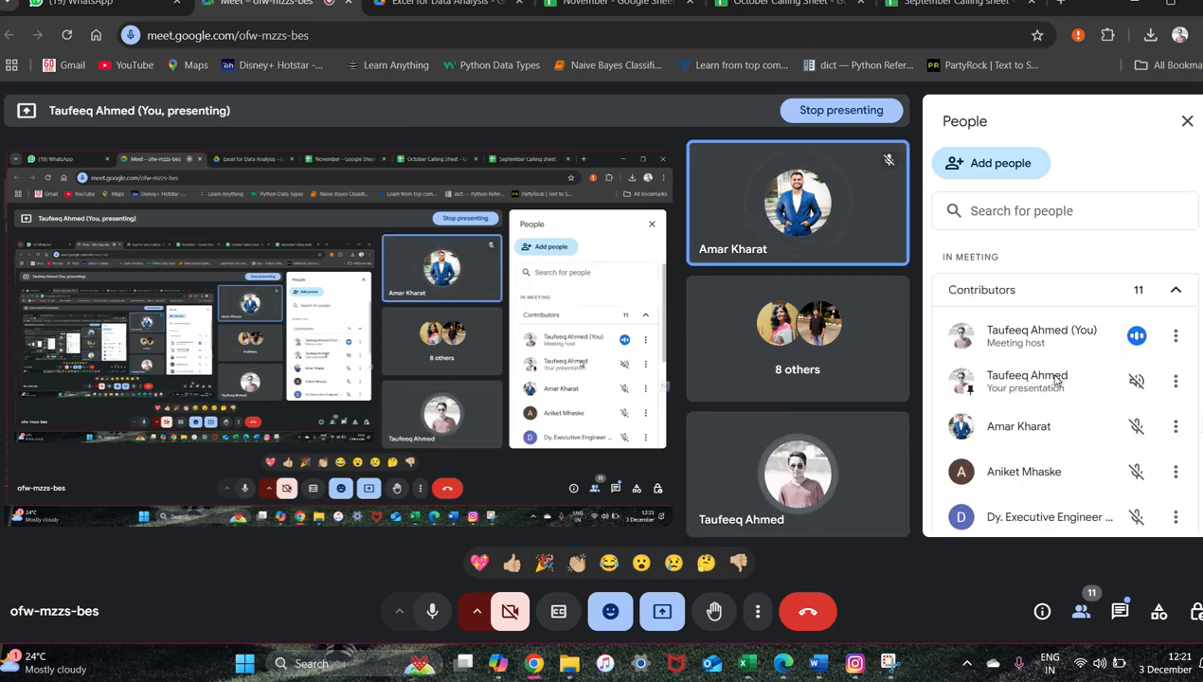
scroll(1057, 380, down, 5)
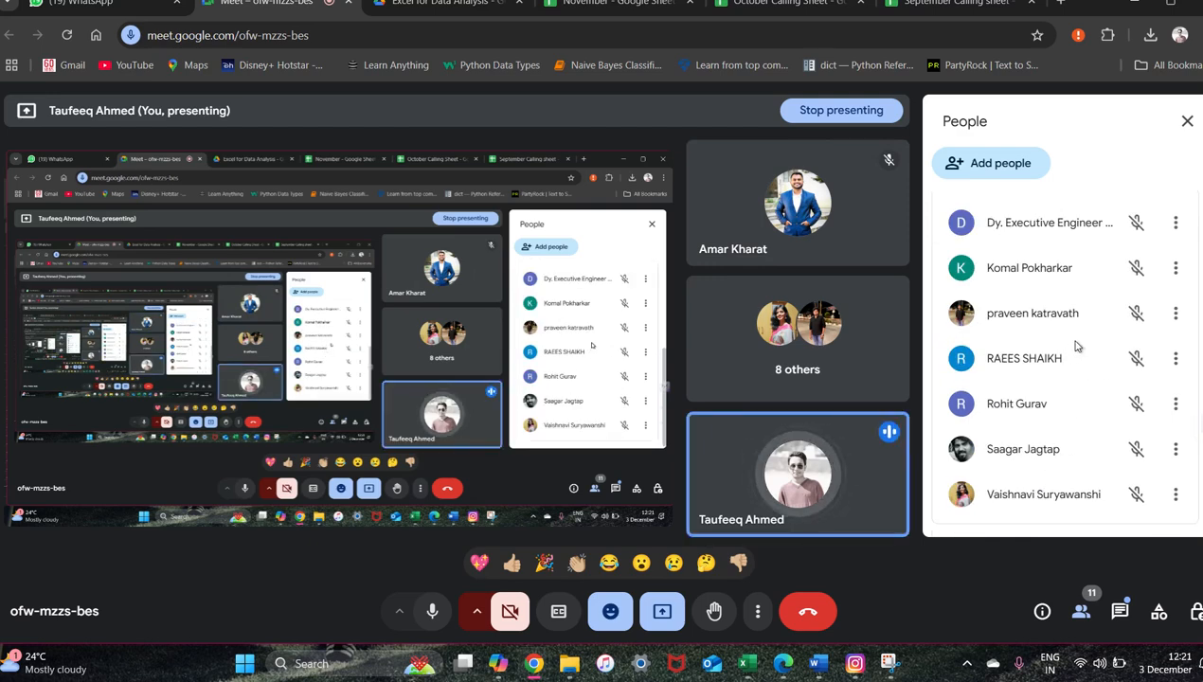
key(alt+Tab)
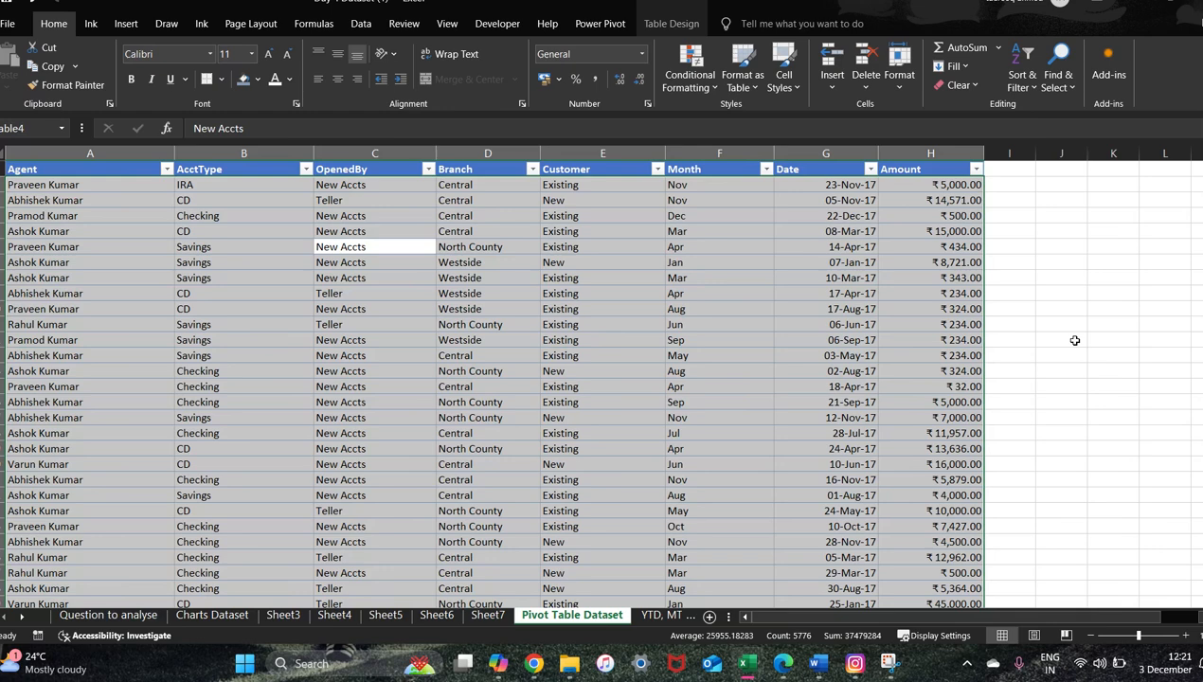
key(alt+Tab)
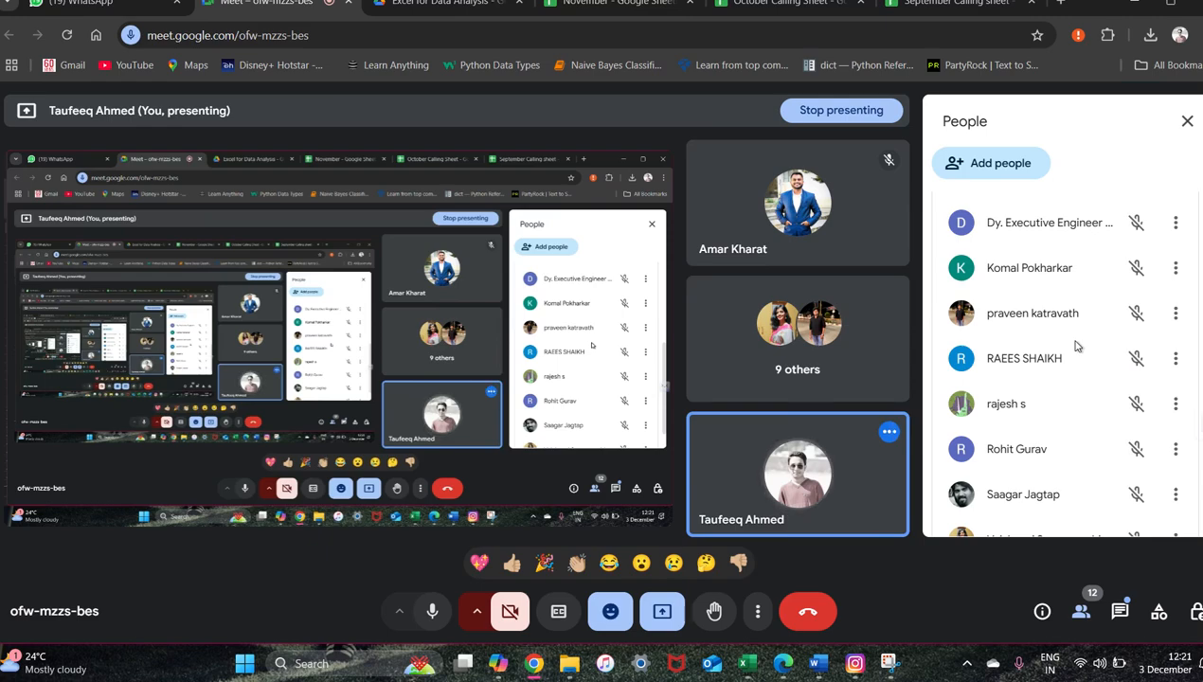
key(alt+Tab)
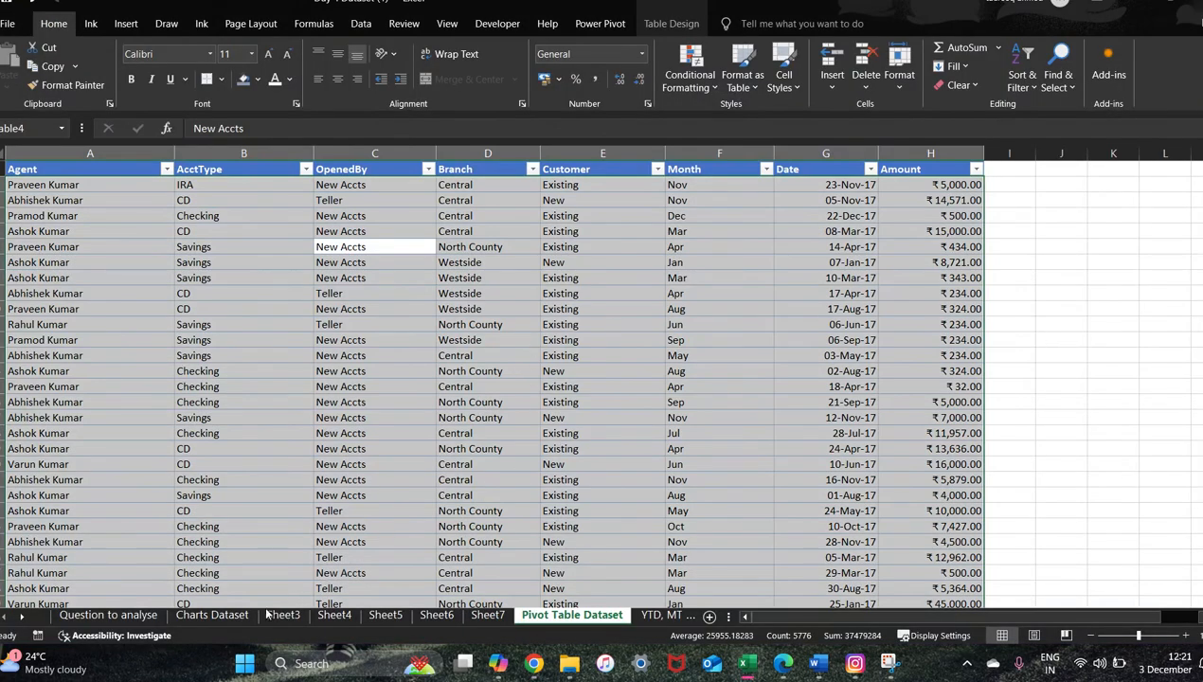
click(489, 616)
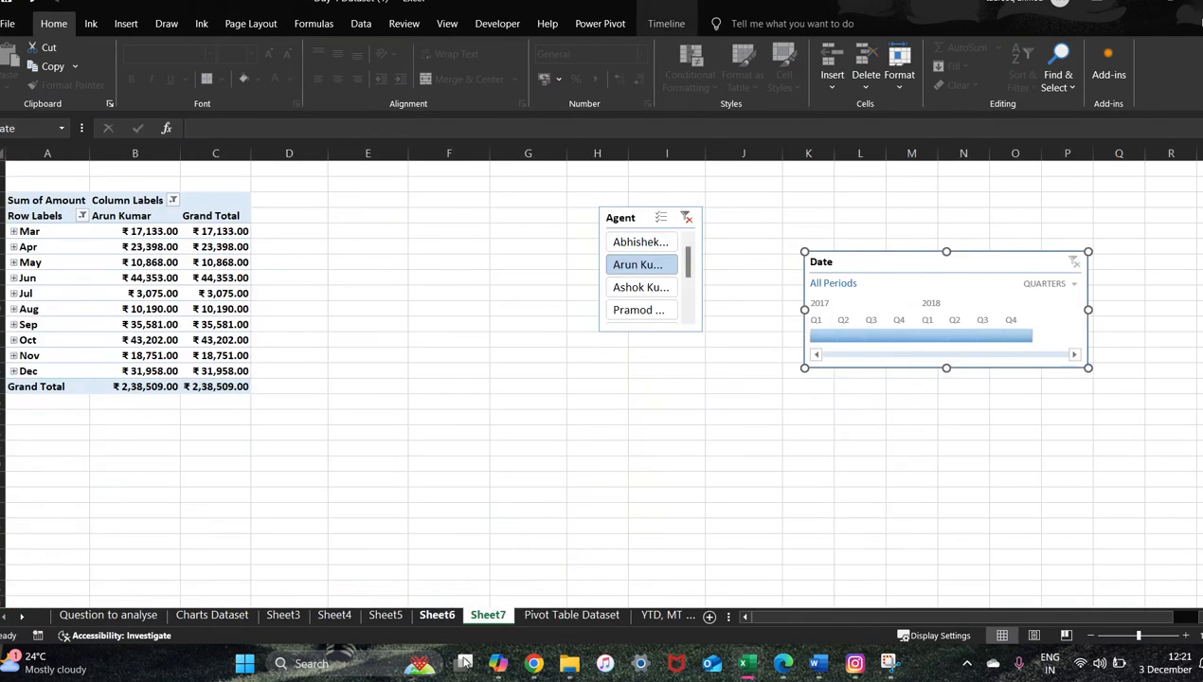
double_click(495, 616)
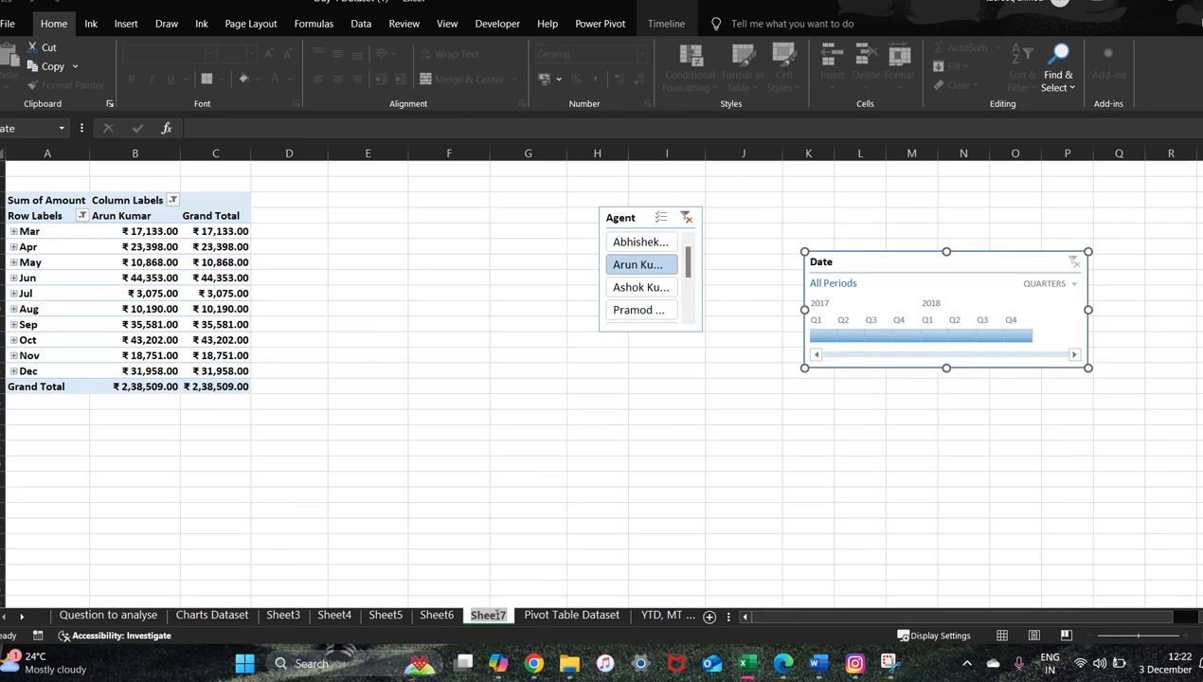
click(503, 405)
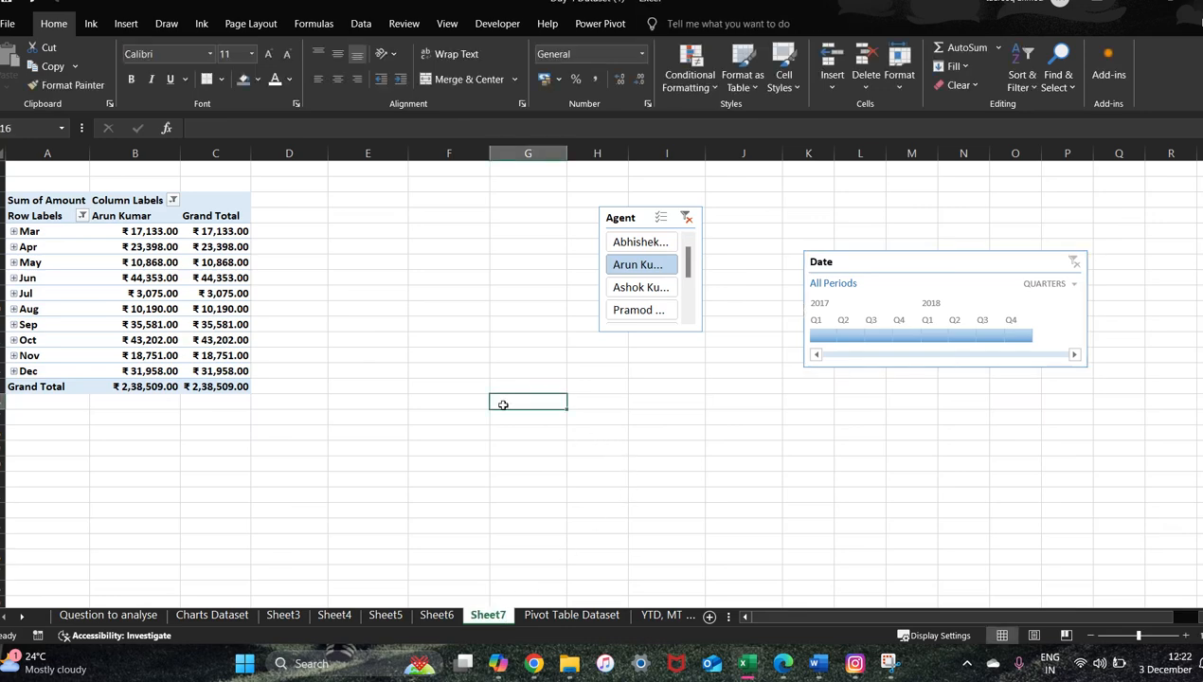
Step: Switch to the Google Meet call and check the full list of contributors again
key(alt+Tab)
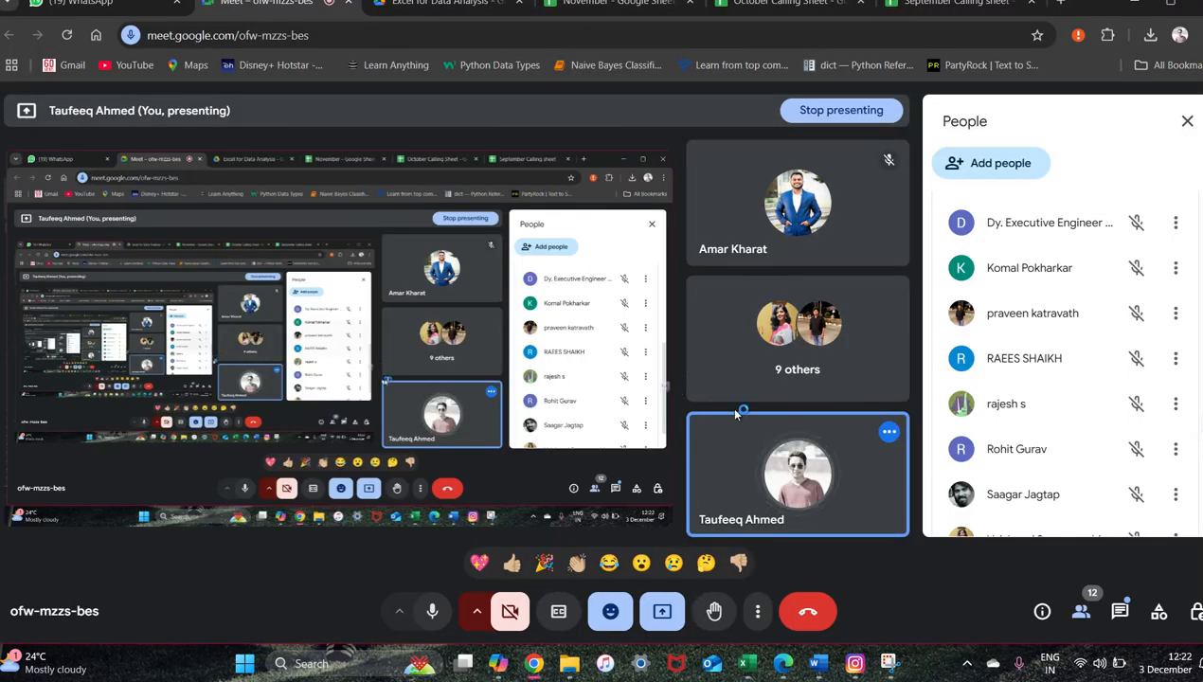
scroll(1067, 386, up, 3)
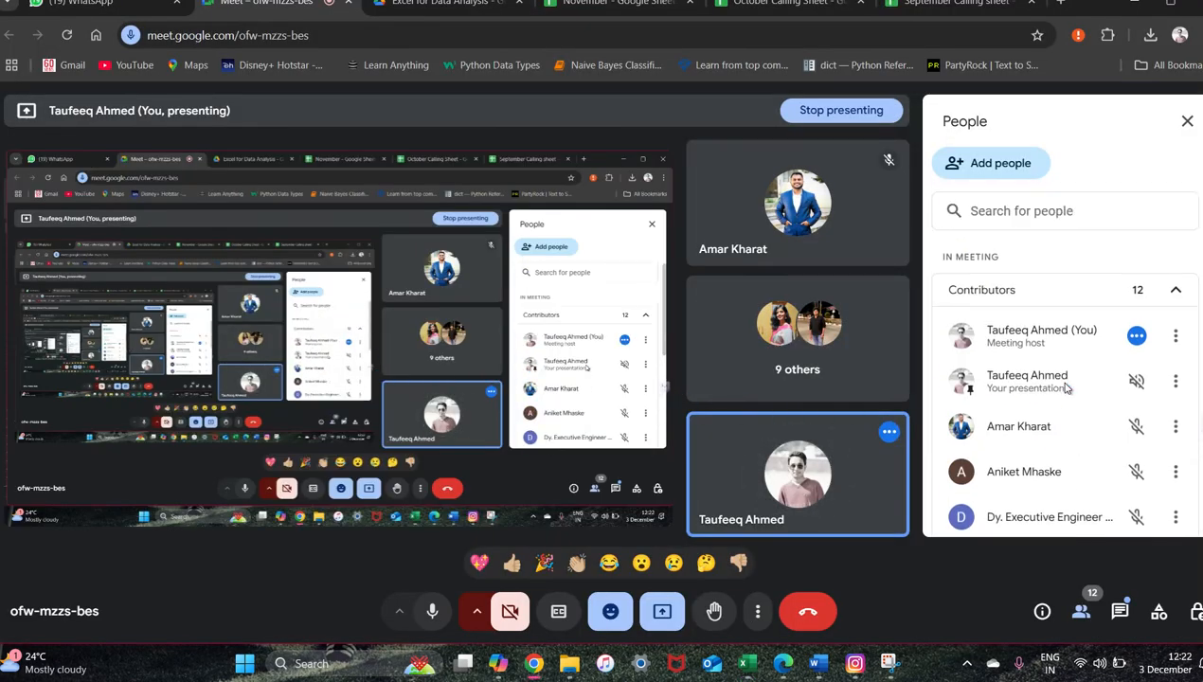
scroll(1068, 386, down, 4)
scroll(1068, 386, up, 4)
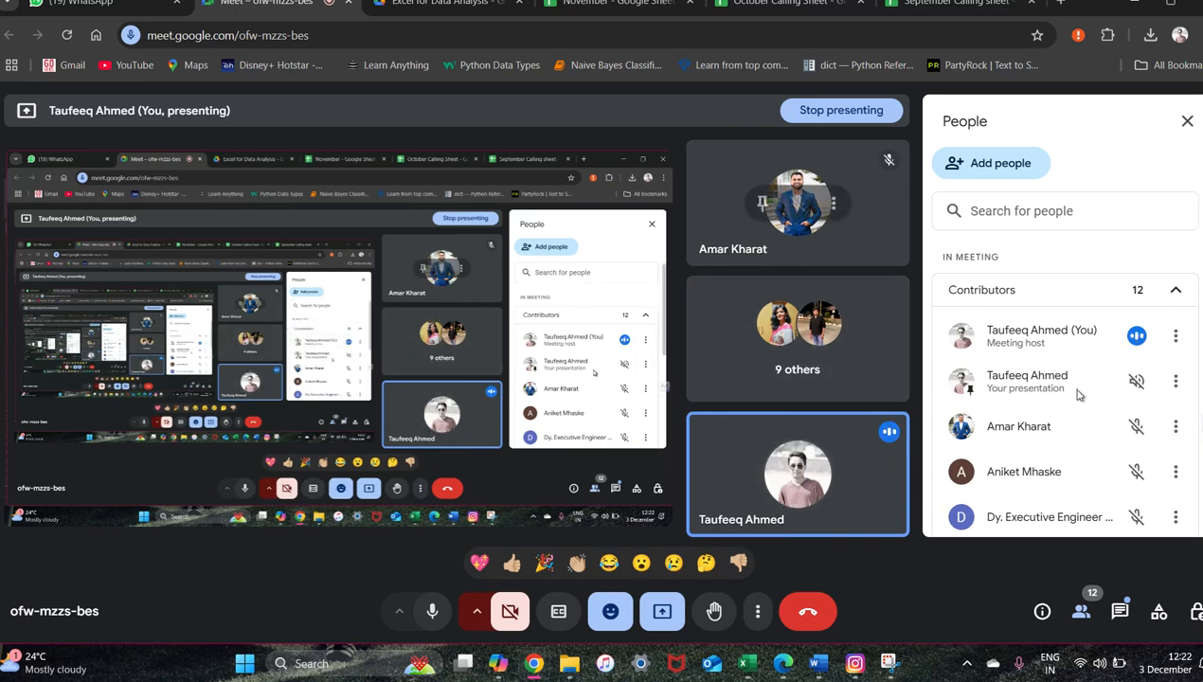
scroll(1078, 395, down, 3)
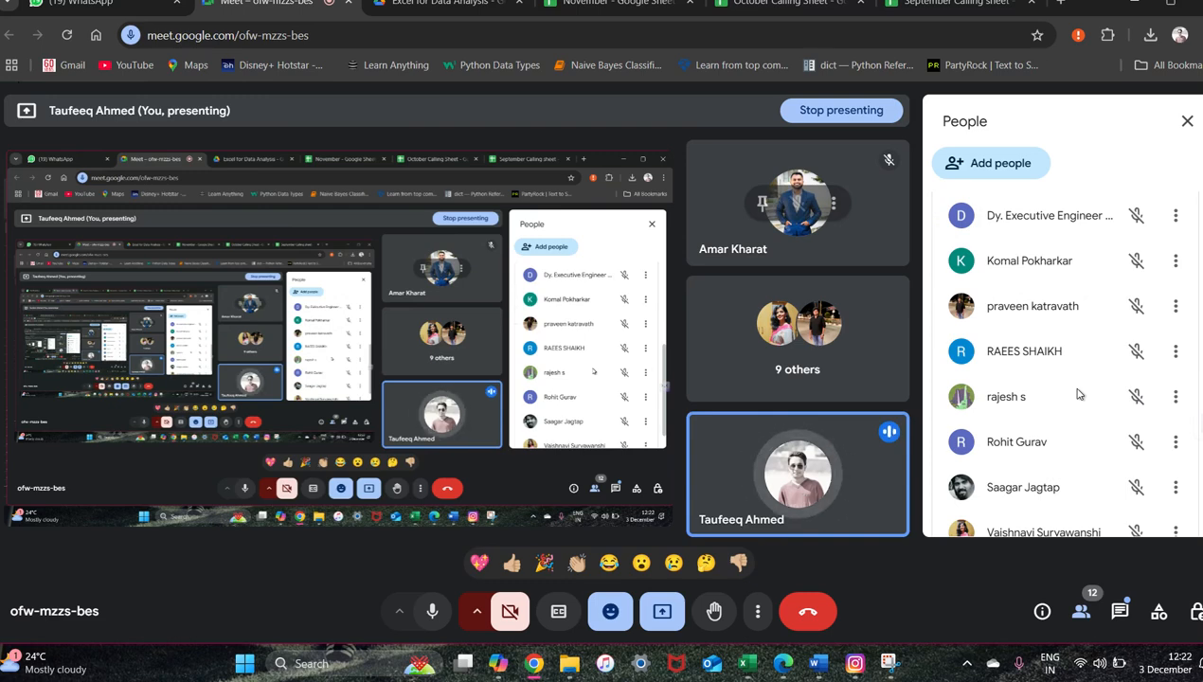
scroll(1078, 395, down, 1)
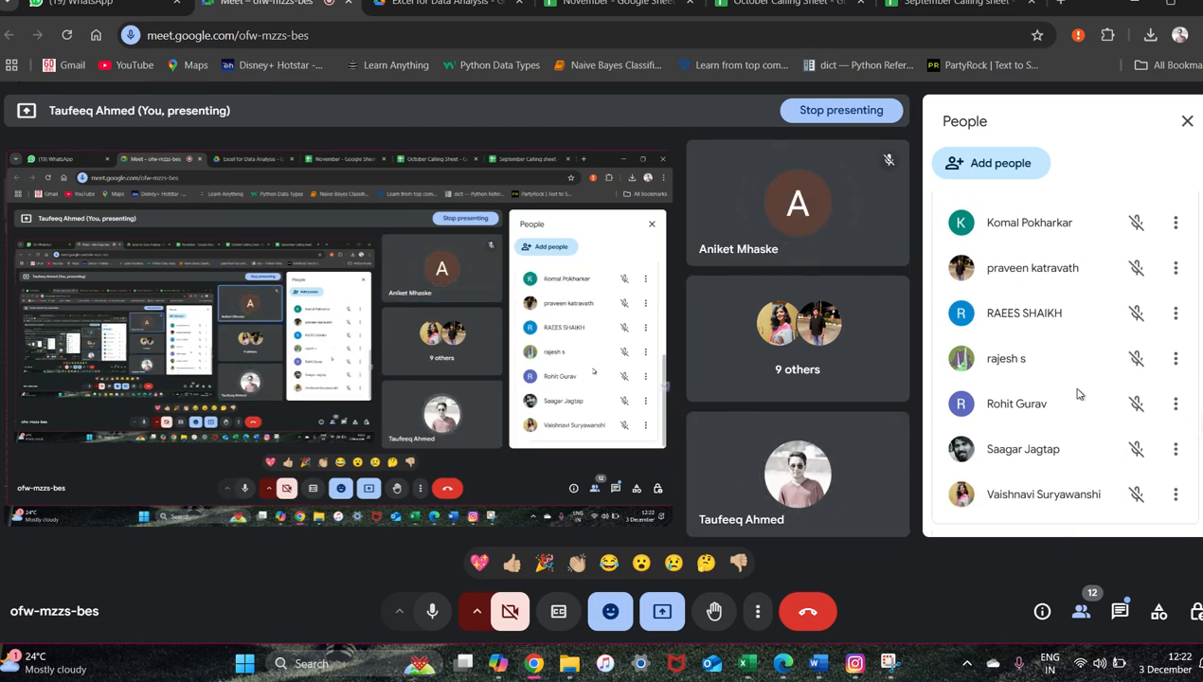
scroll(1078, 395, up, 4)
scroll(1078, 395, down, 4)
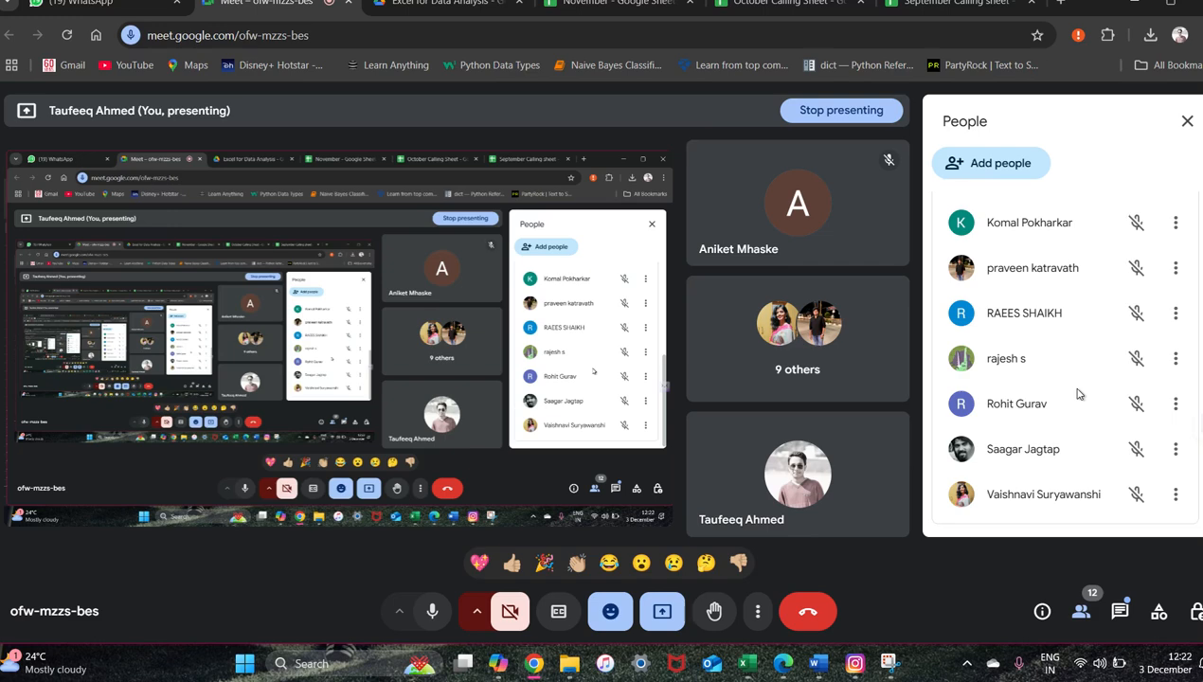
scroll(1078, 395, up, 4)
scroll(1078, 395, down, 4)
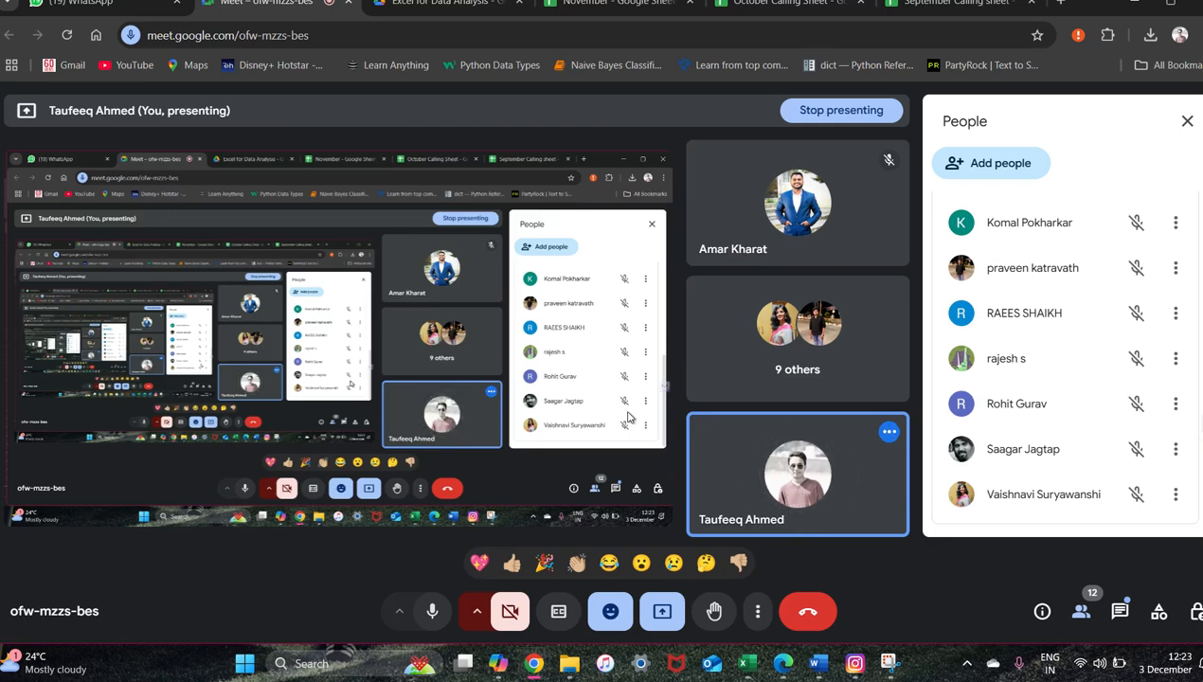
Step: Return to the Excel workbook and examine the question list and the Pivot Table Dataset records once more
key(alt+Tab)
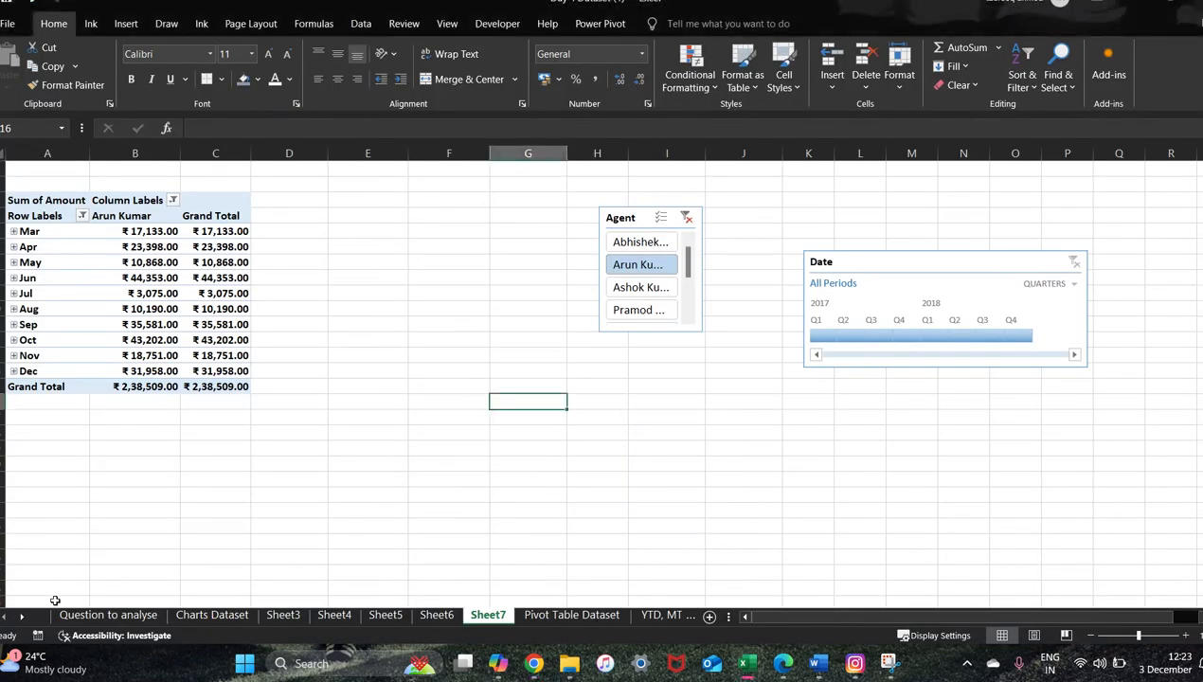
click(104, 614)
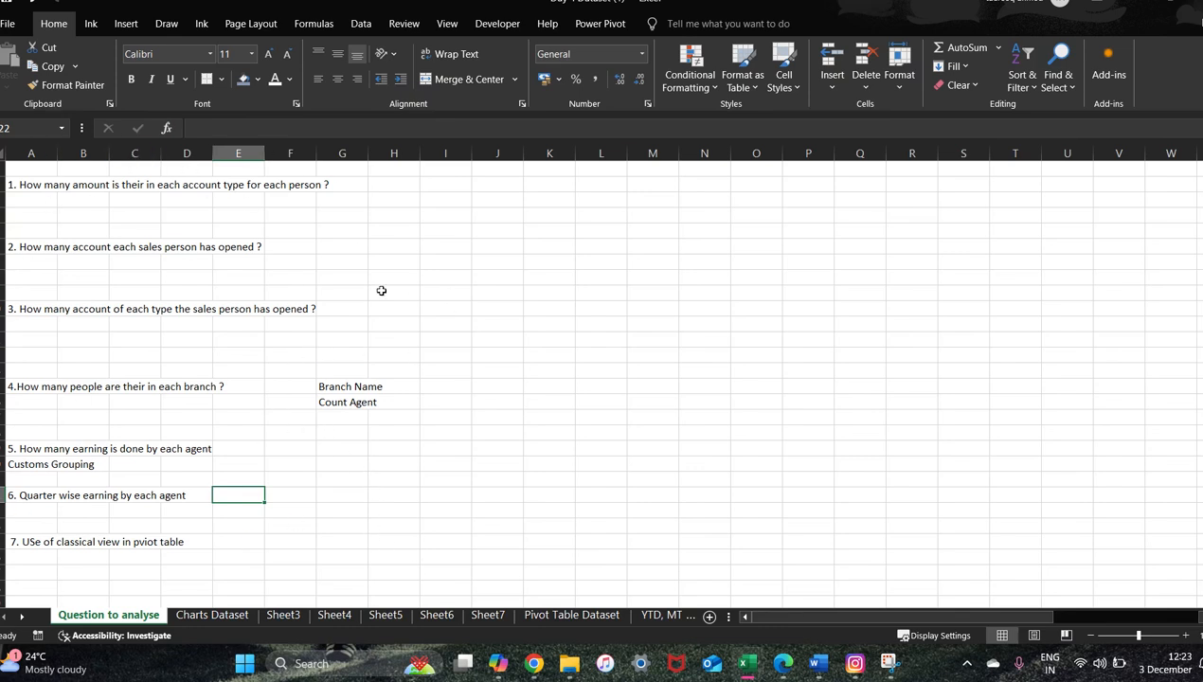
click(571, 614)
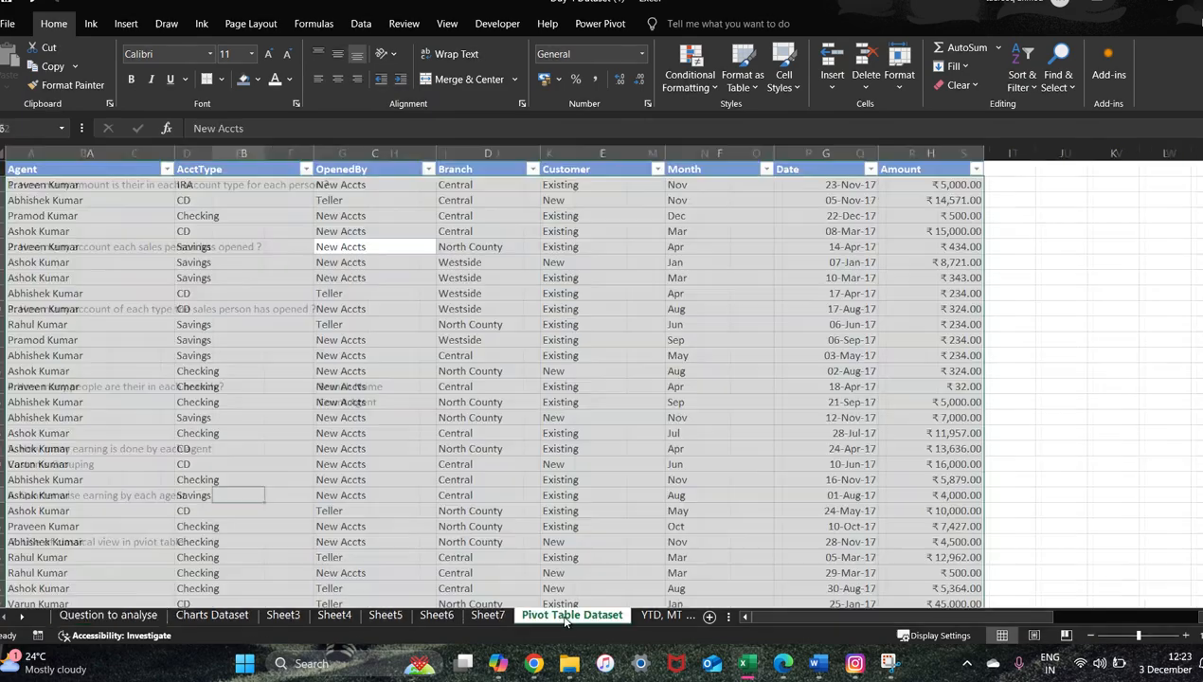
click(602, 494)
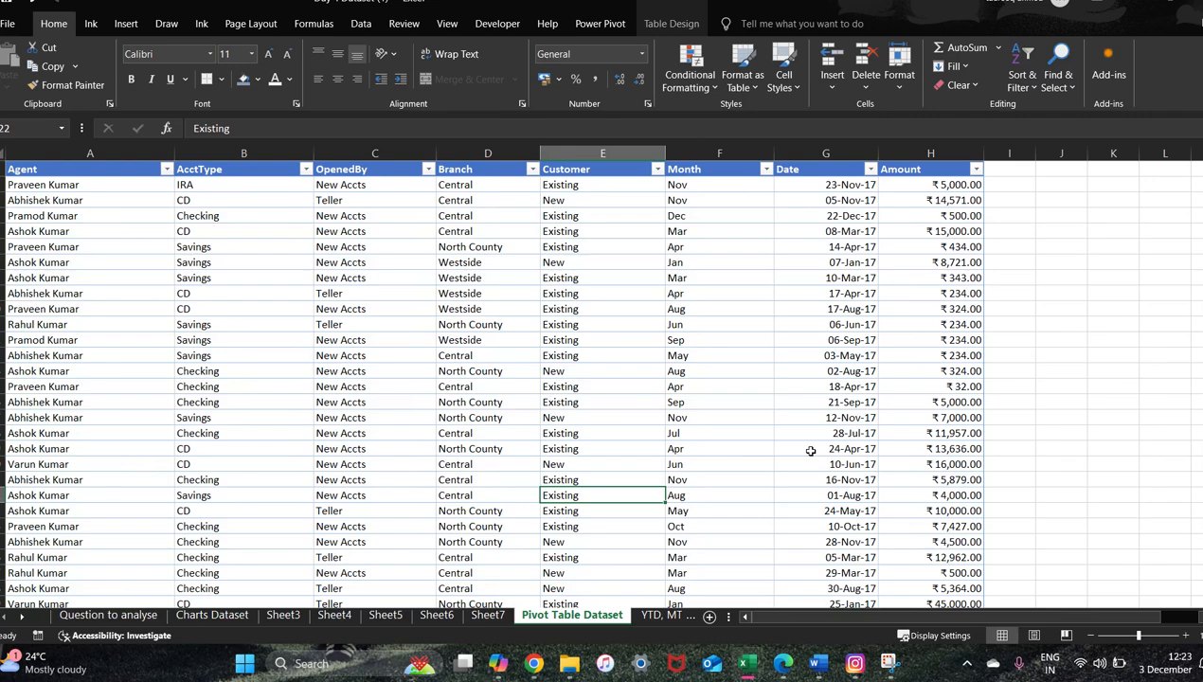
key(alt+Tab)
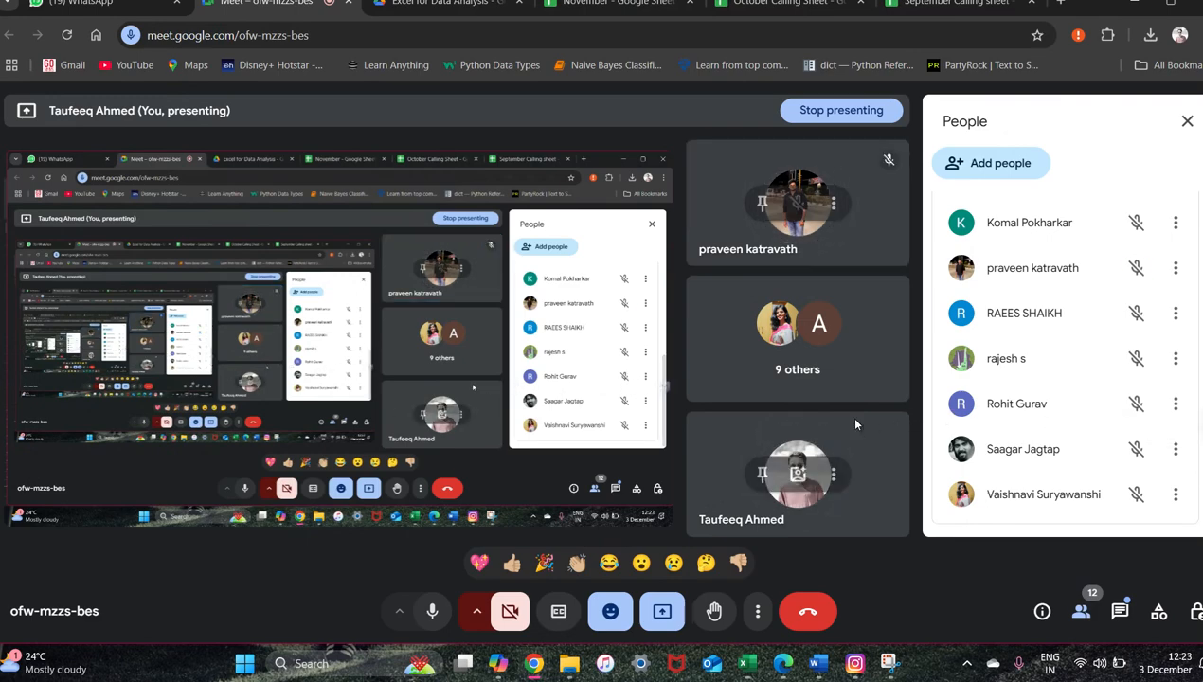
key(alt+Tab)
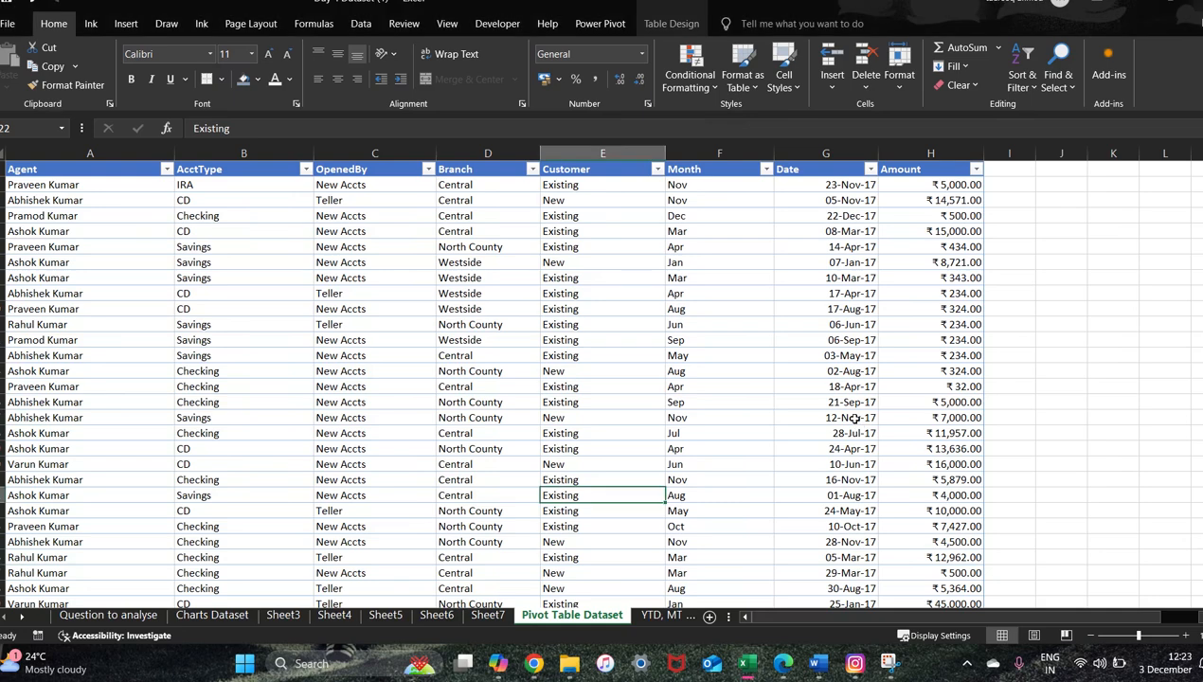
Step: Open the Charts Dataset sheet
click(108, 615)
click(559, 615)
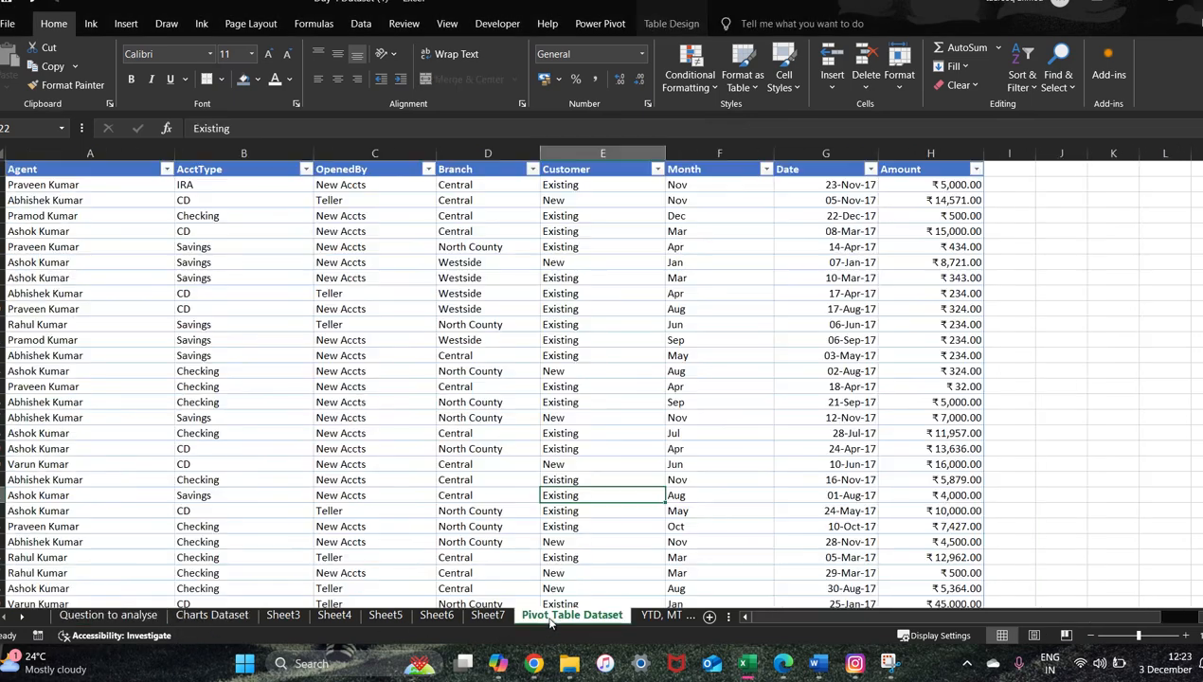
click(220, 619)
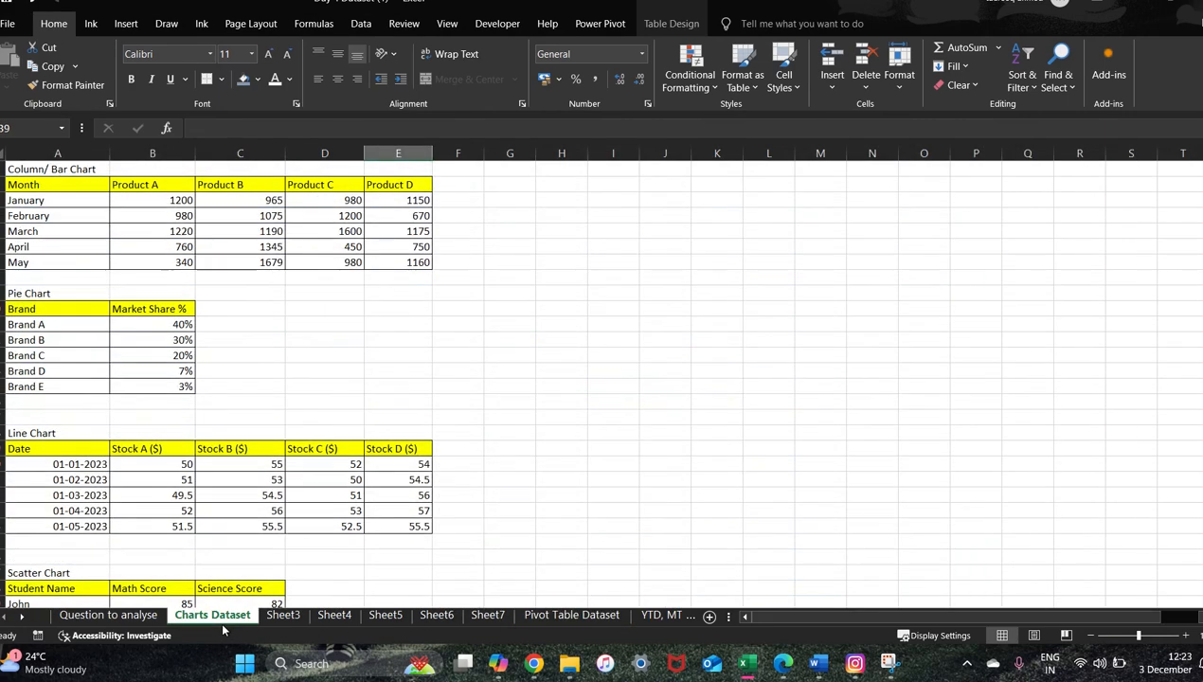
Step: Review the PivotTables on Sheet3 and Sheet4, checking the Google Meet call before returning to the Excel workbook
click(302, 616)
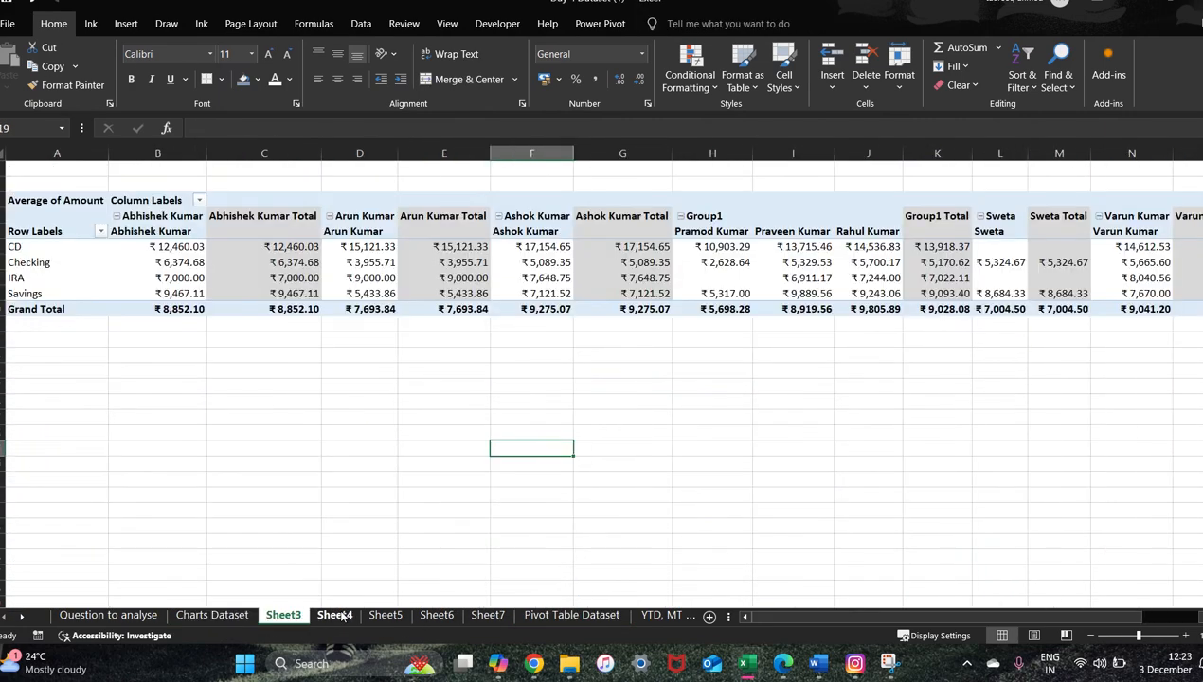
click(334, 615)
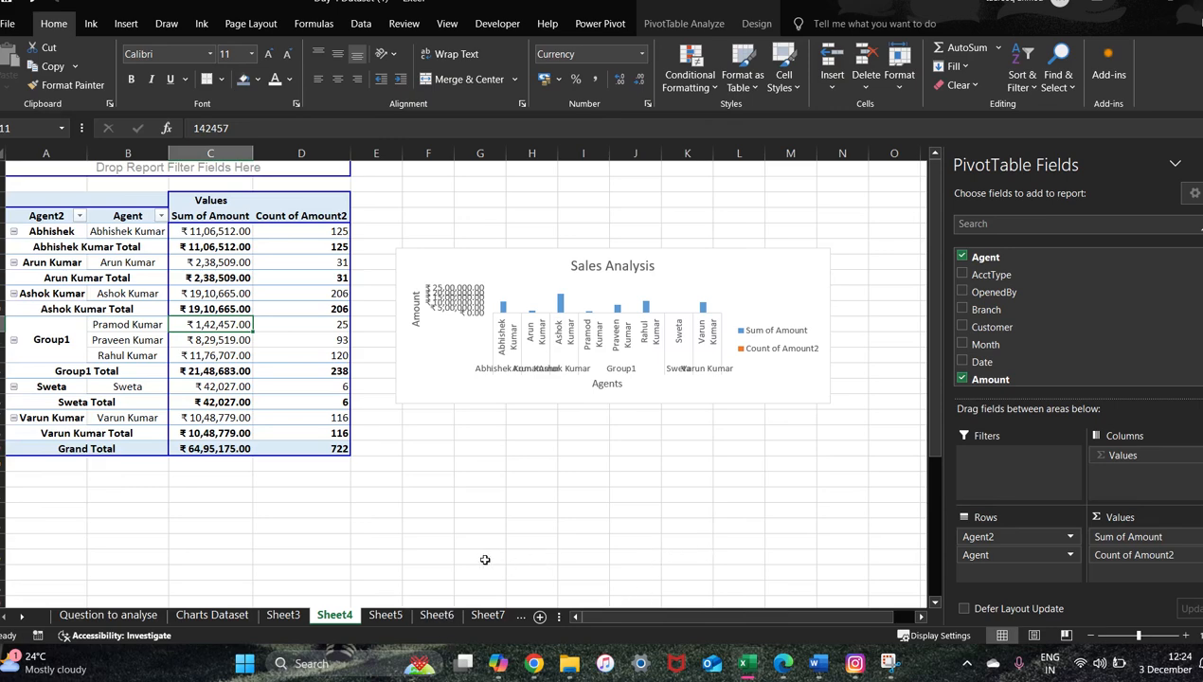
key(alt+Tab)
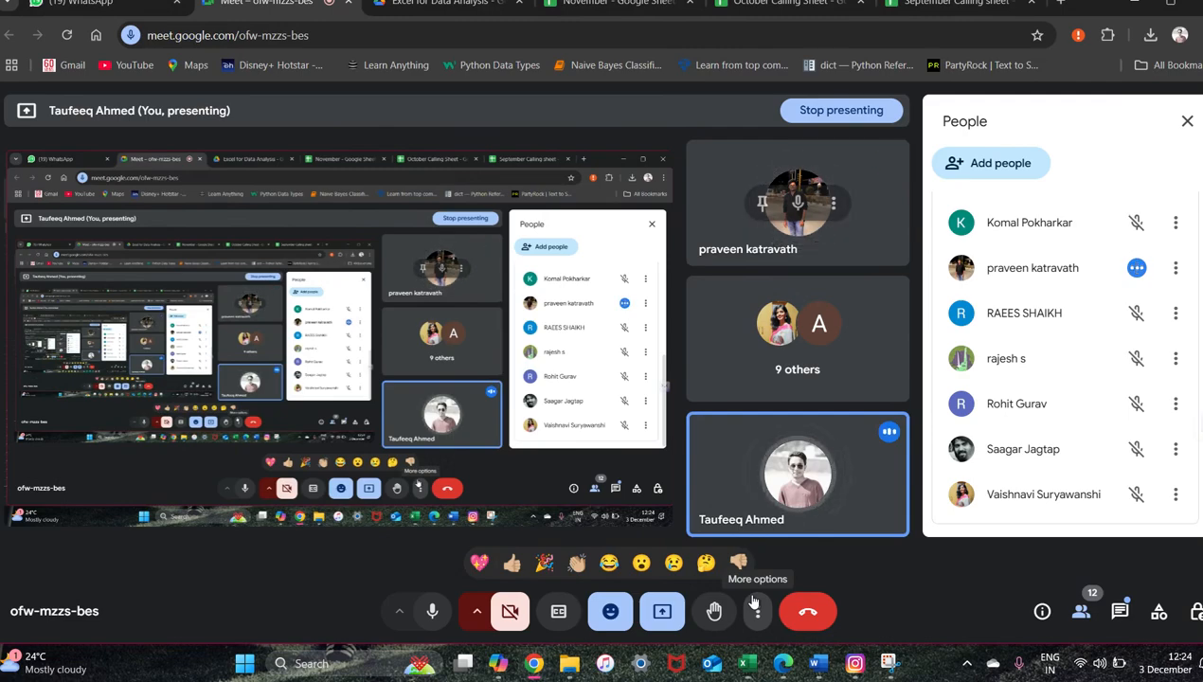
key(alt+Tab)
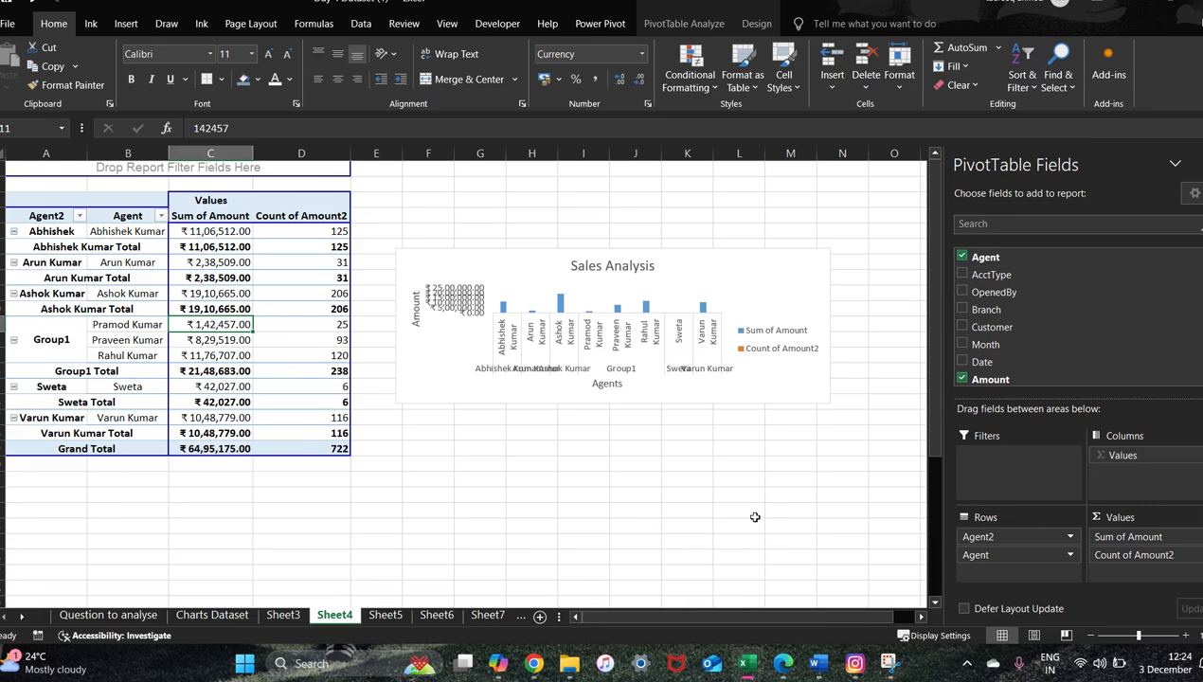
Step: Hide and restore the legend and the axes of the Sales Analysis chart on Sheet4
click(687, 343)
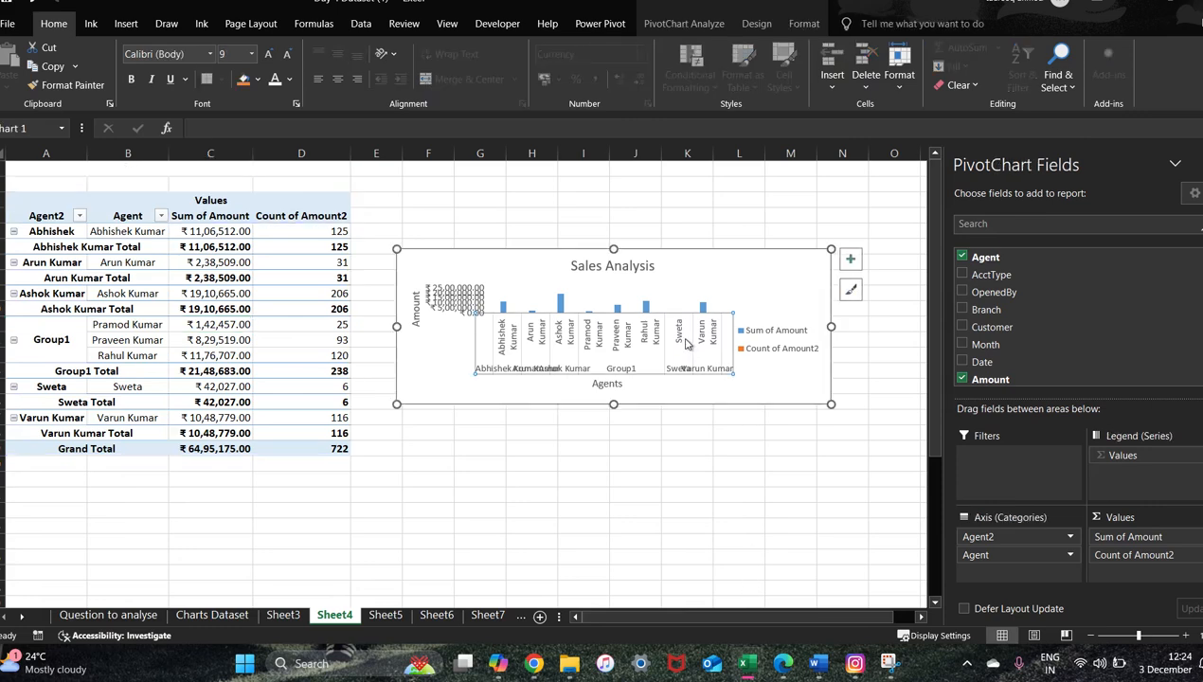
click(853, 262)
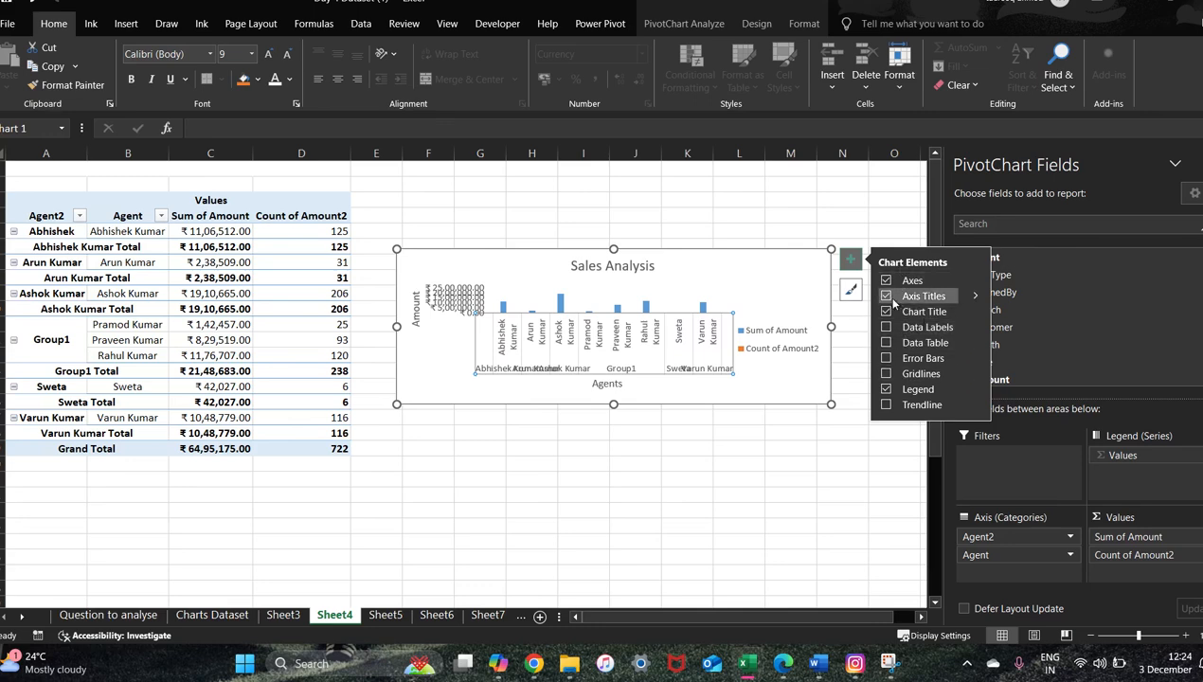
click(886, 389)
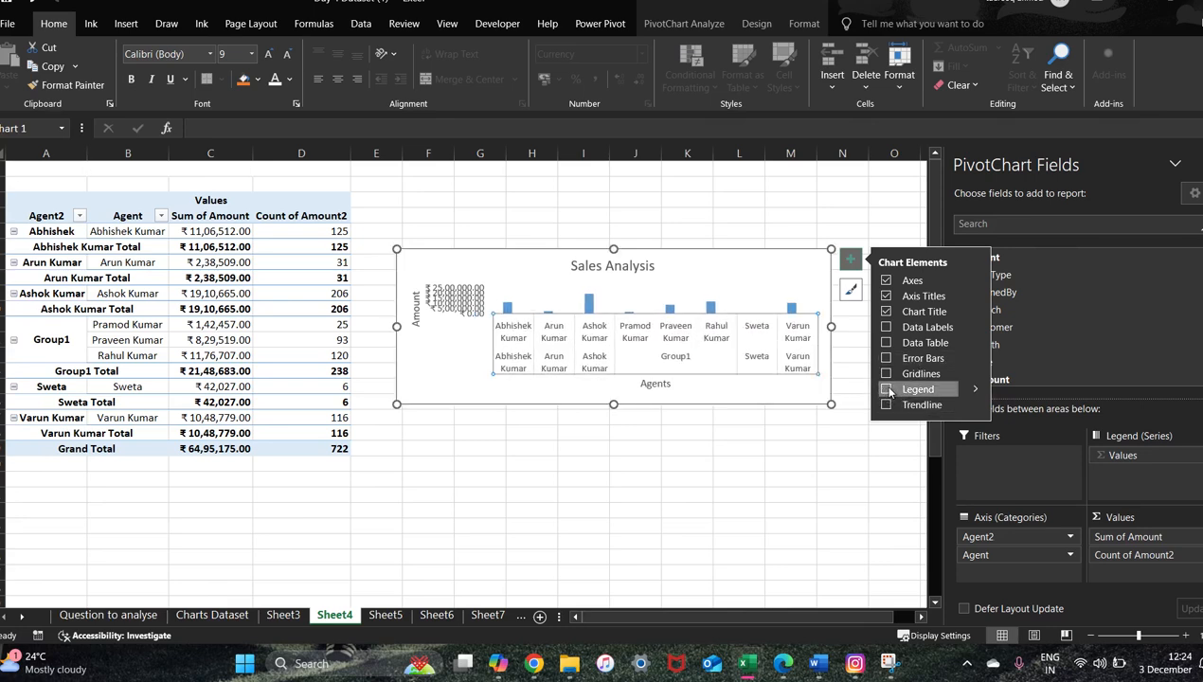
click(886, 389)
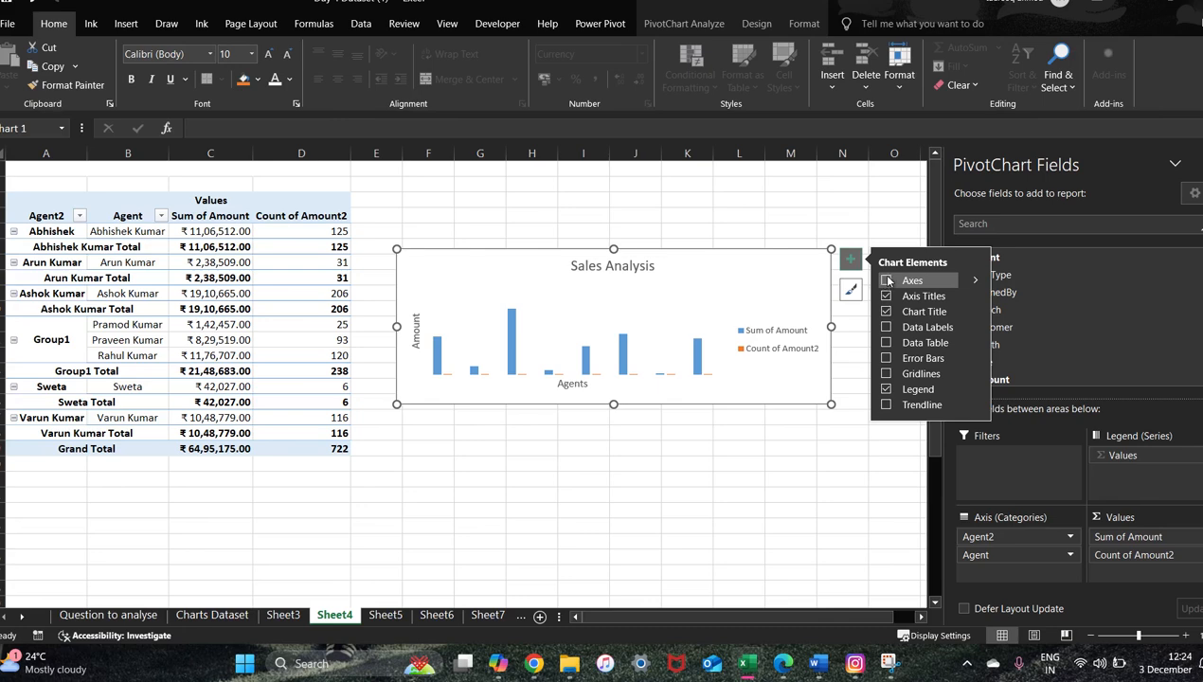
click(886, 281)
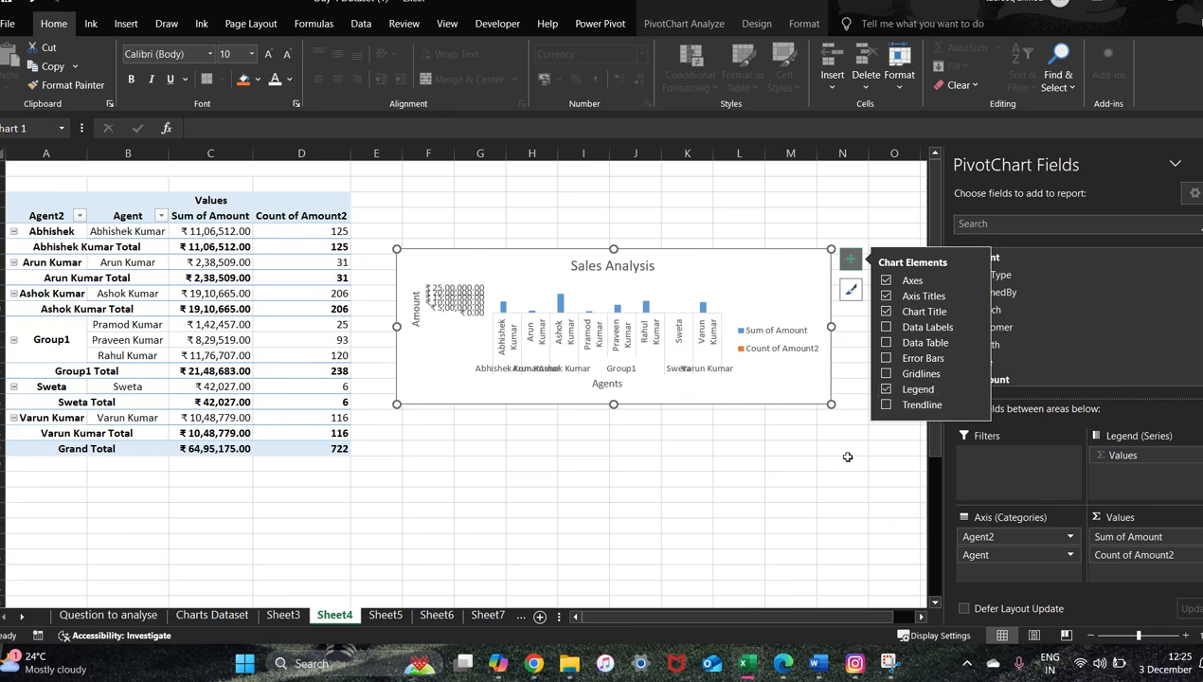
click(843, 446)
Step: Reselect the Sales Analysis chart and check the Google Meet call before returning to the Excel workbook
click(661, 369)
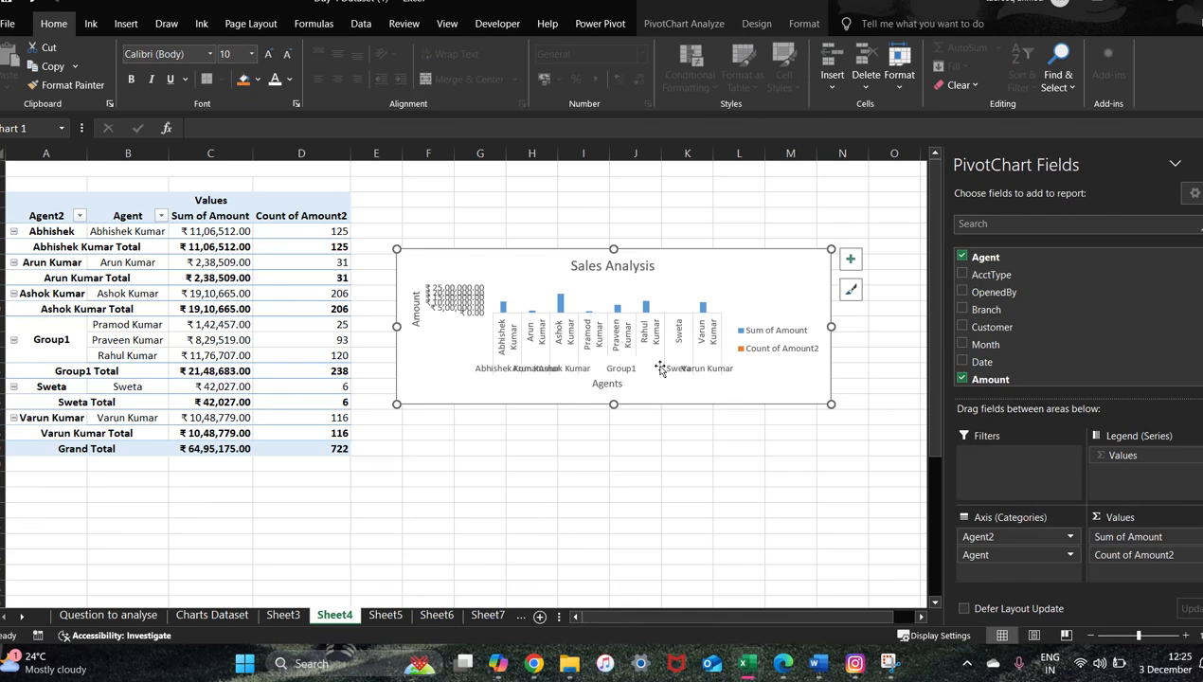
key(alt+Tab)
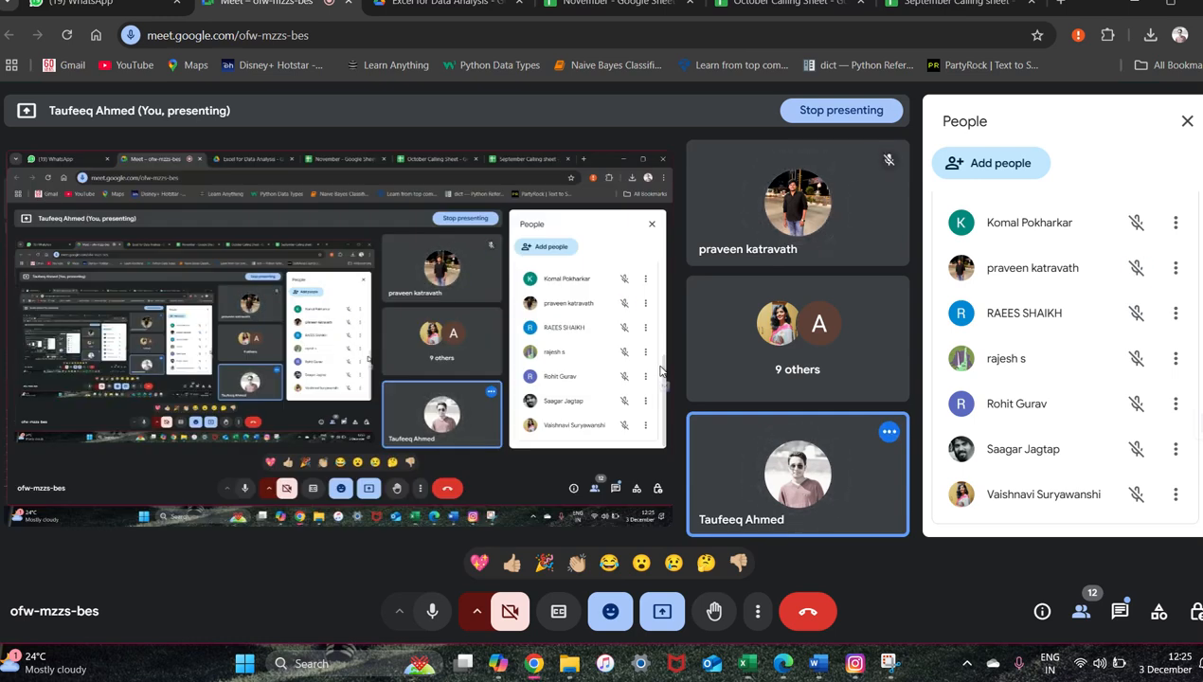
key(alt+Tab)
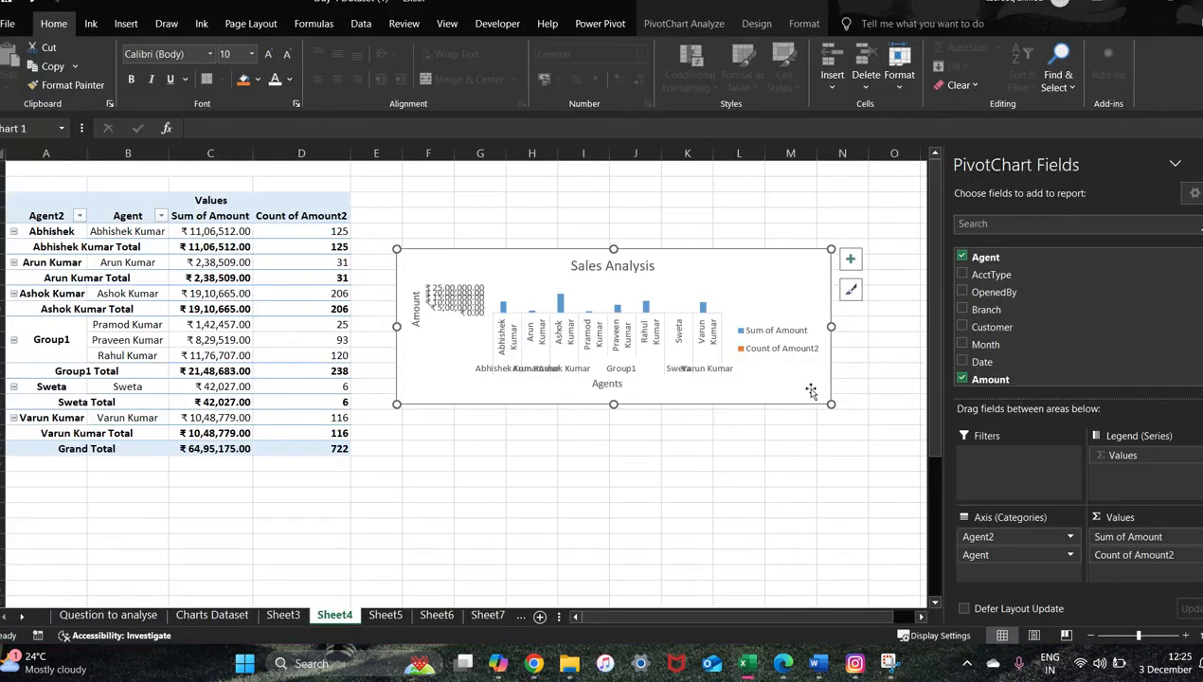
Step: Show all the field buttons on the Sales Analysis PivotChart and try the Agent2 and Agent axis field buttons
click(851, 260)
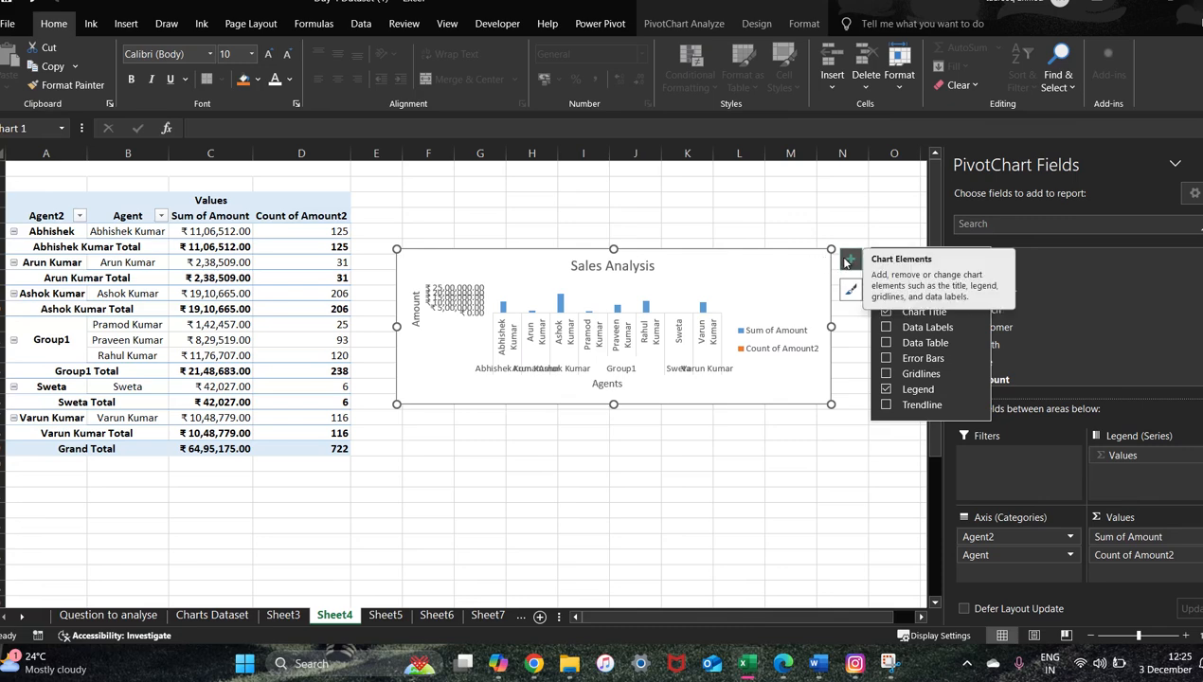
click(718, 26)
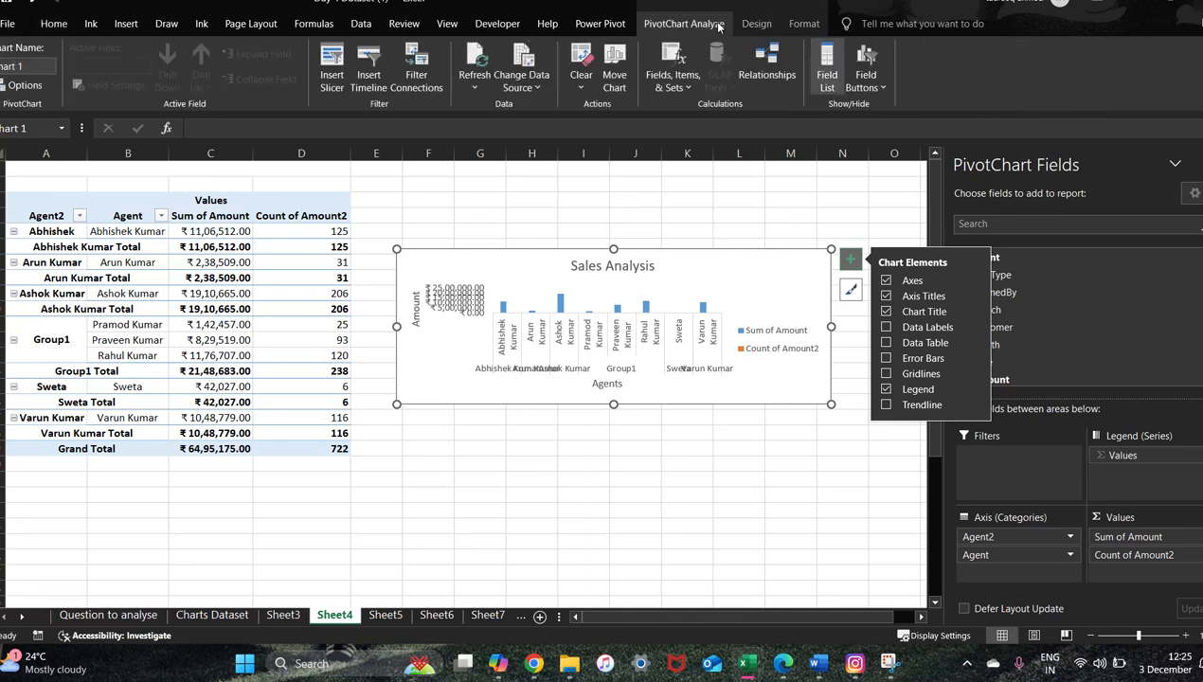
click(866, 79)
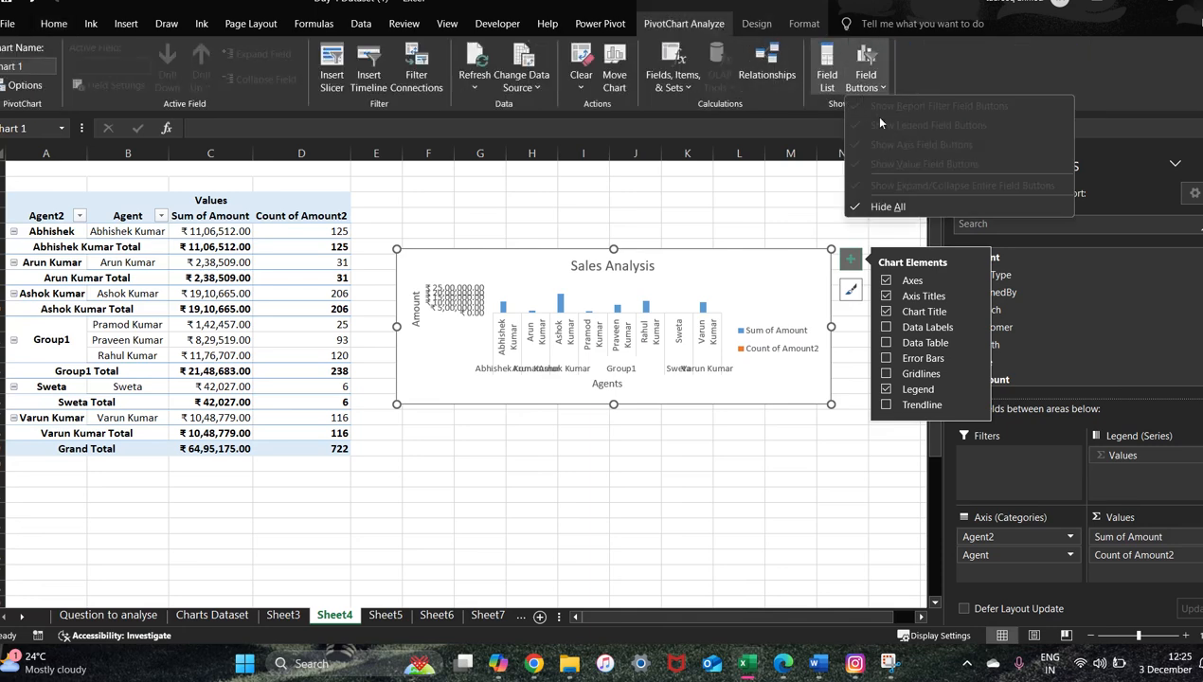
click(879, 208)
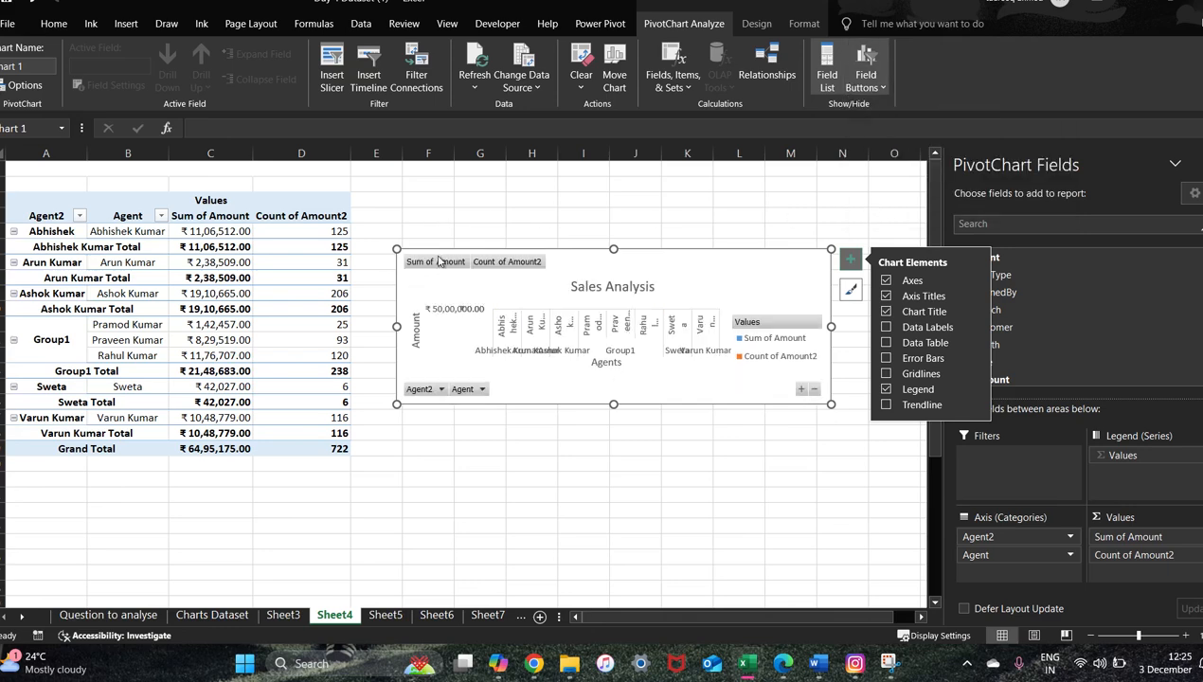
click(441, 388)
click(471, 392)
Step: Hide all the field buttons on the Sales Analysis PivotChart
click(712, 29)
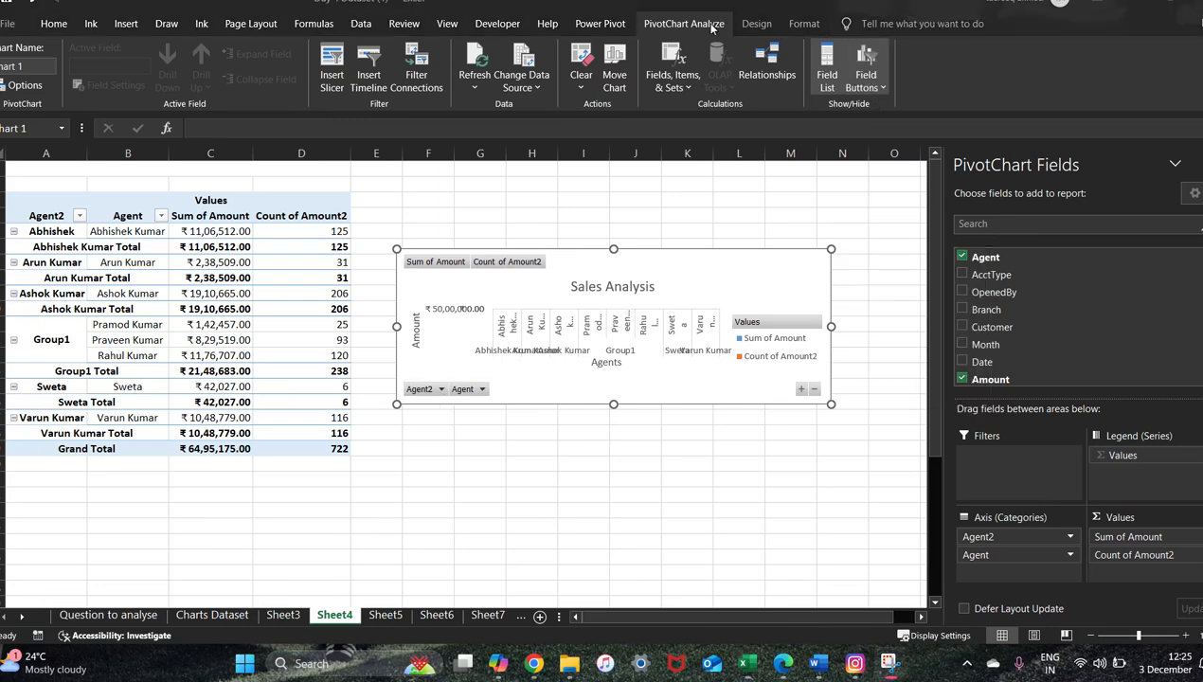
click(873, 78)
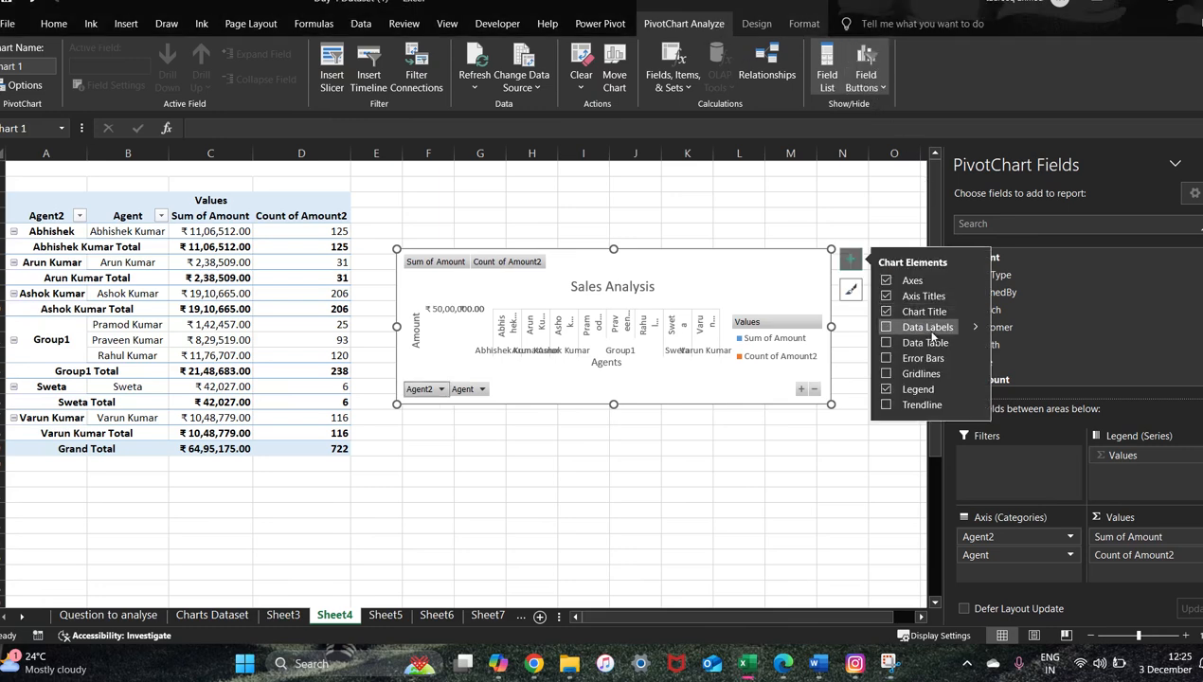
click(865, 81)
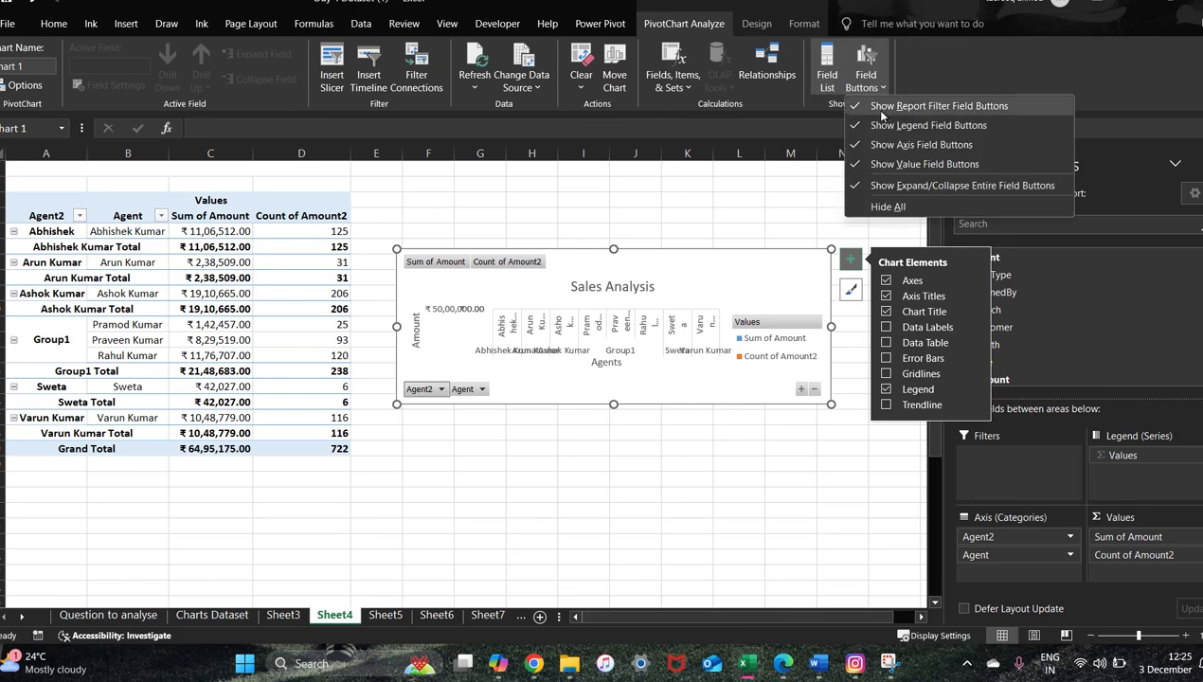
click(889, 207)
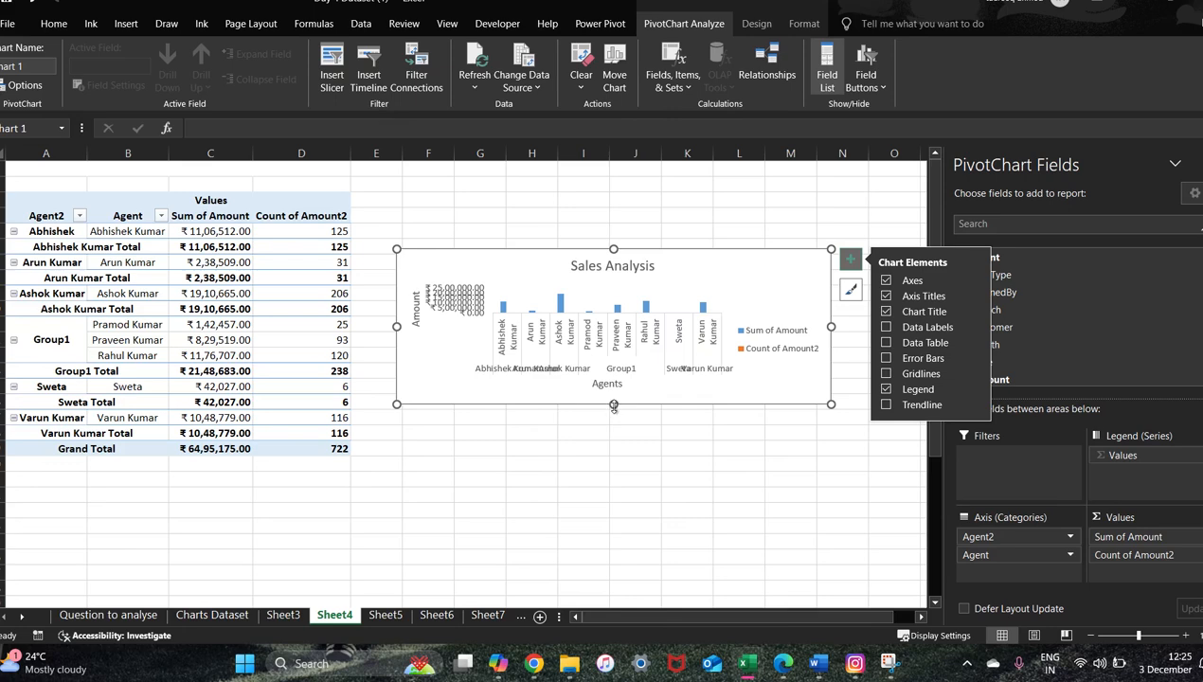
Step: Enlarge the Sales Analysis chart in height and width so its columns and agent labels have more room, and deselect it
drag(614, 404, 608, 525)
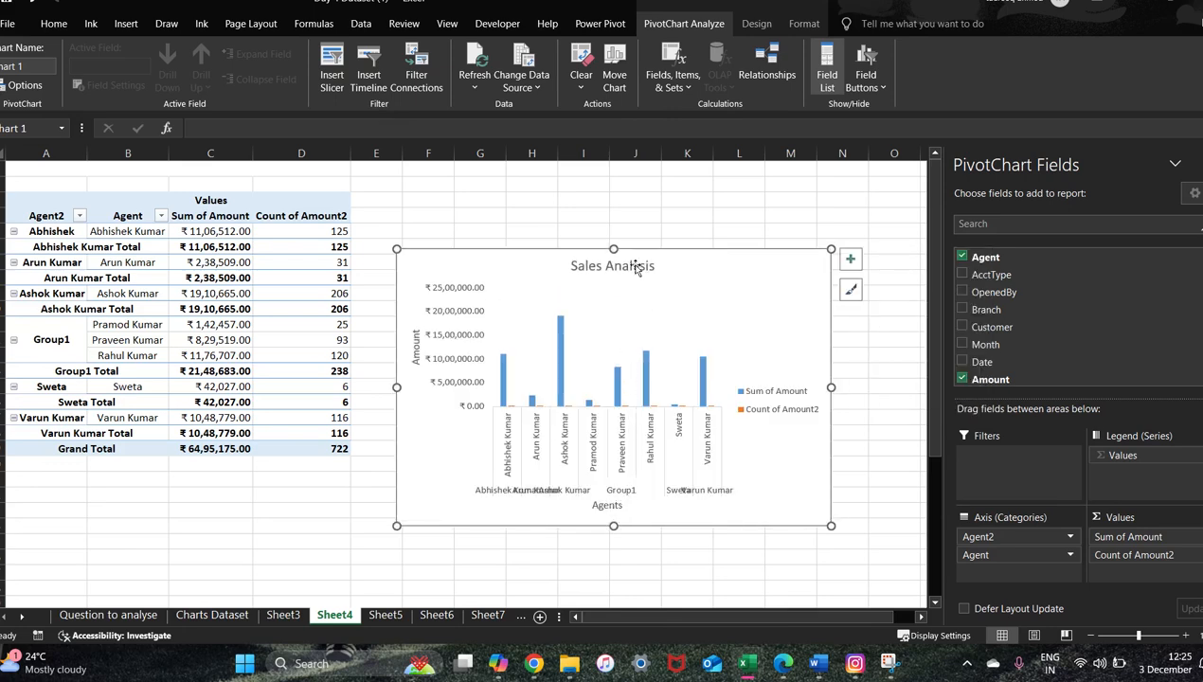
drag(832, 388, 916, 388)
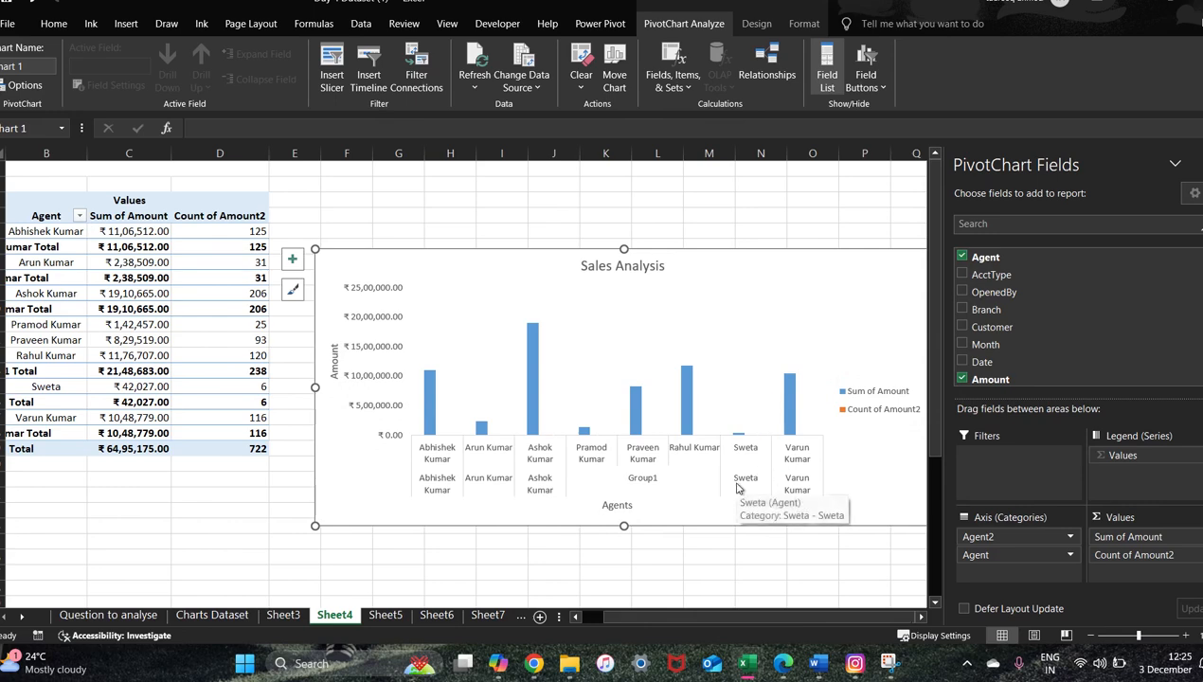
click(736, 213)
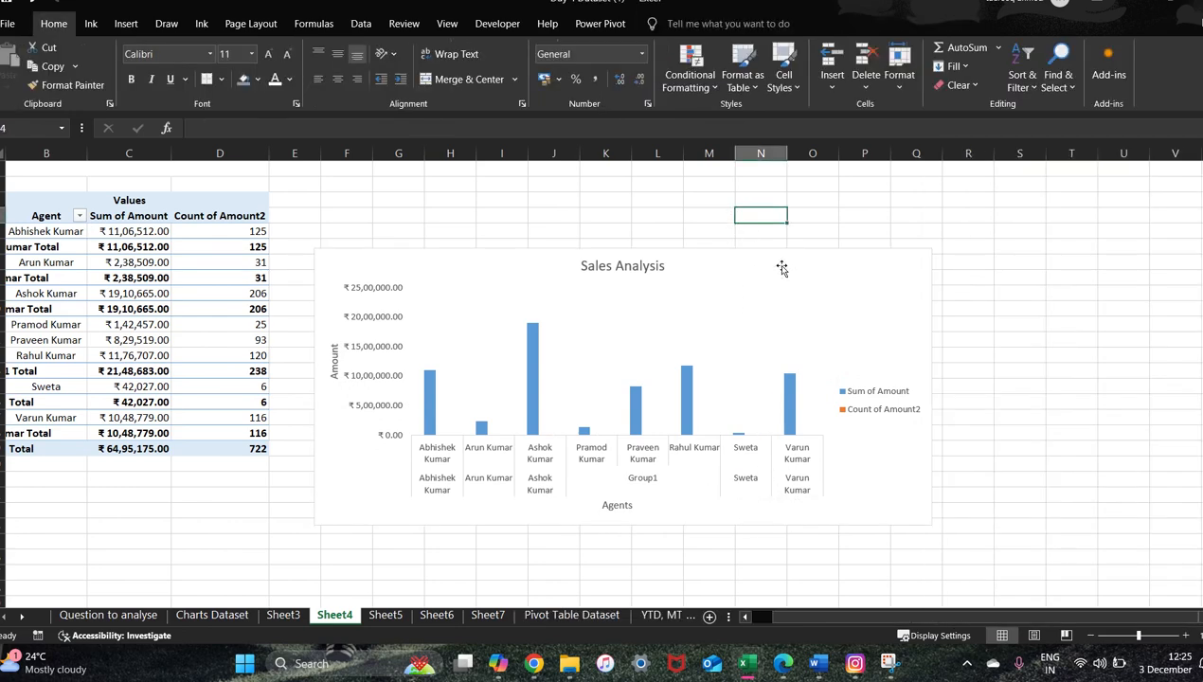
Step: Switch to the Google Meet call to check on the participants and return to the Excel workbook
key(alt+Tab)
key(alt+Tab)
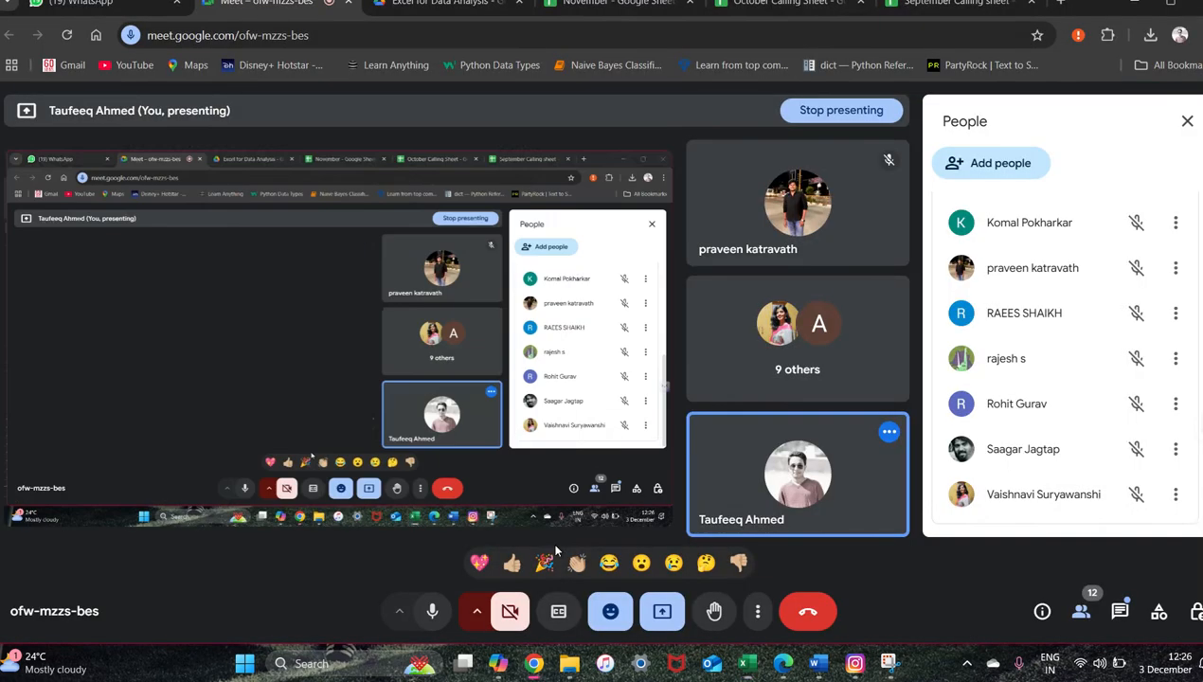
mouse_move(749, 526)
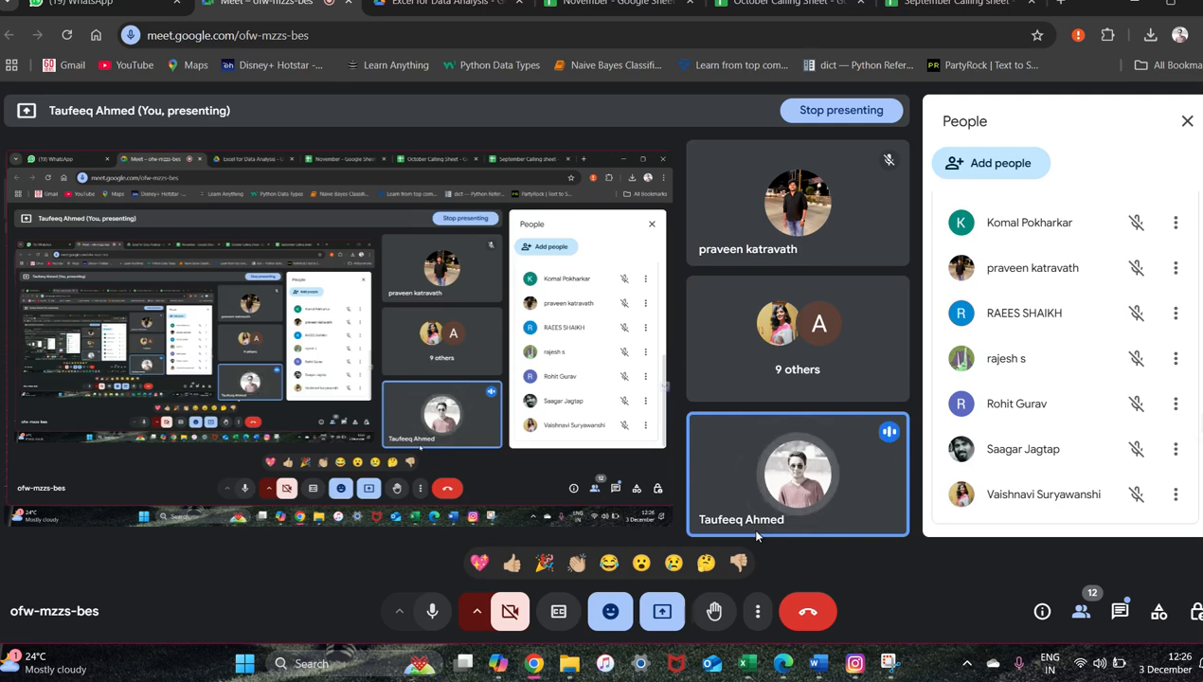
key(alt+Tab)
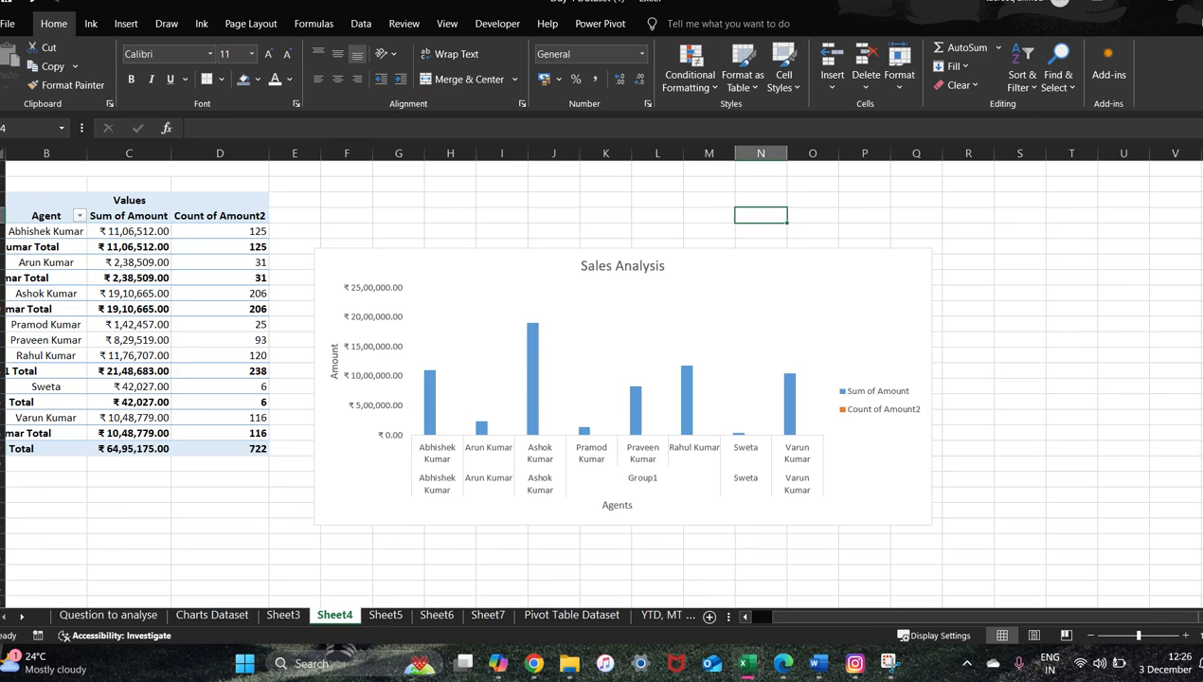
click(126, 23)
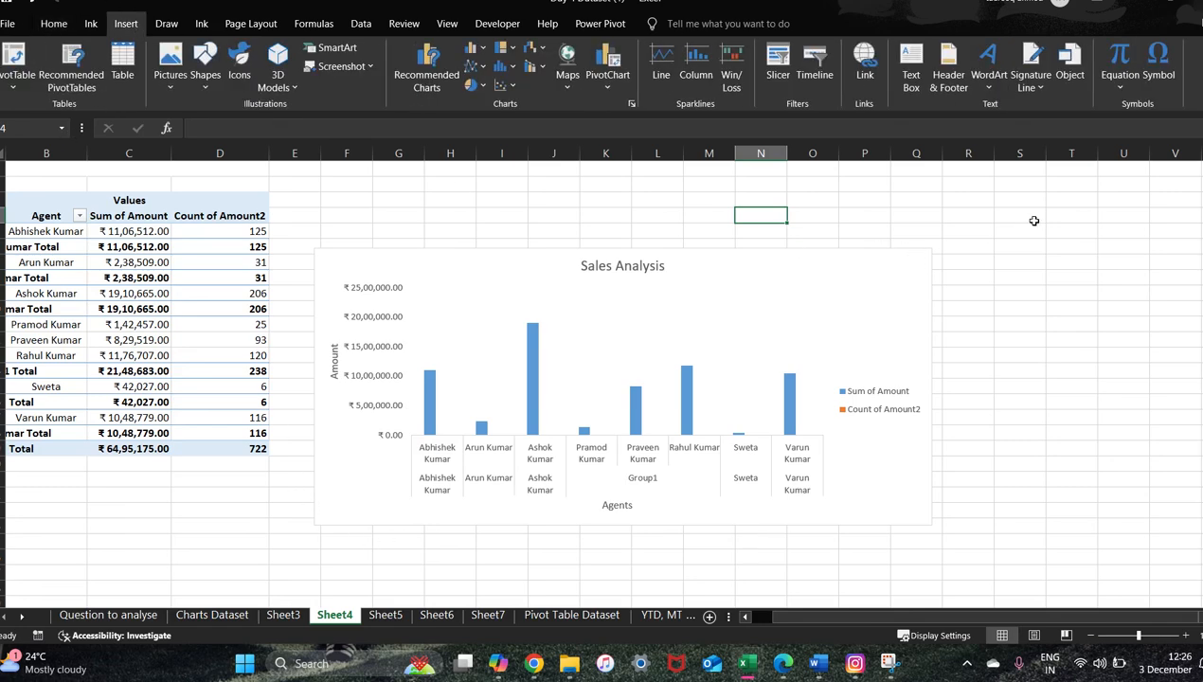
click(810, 81)
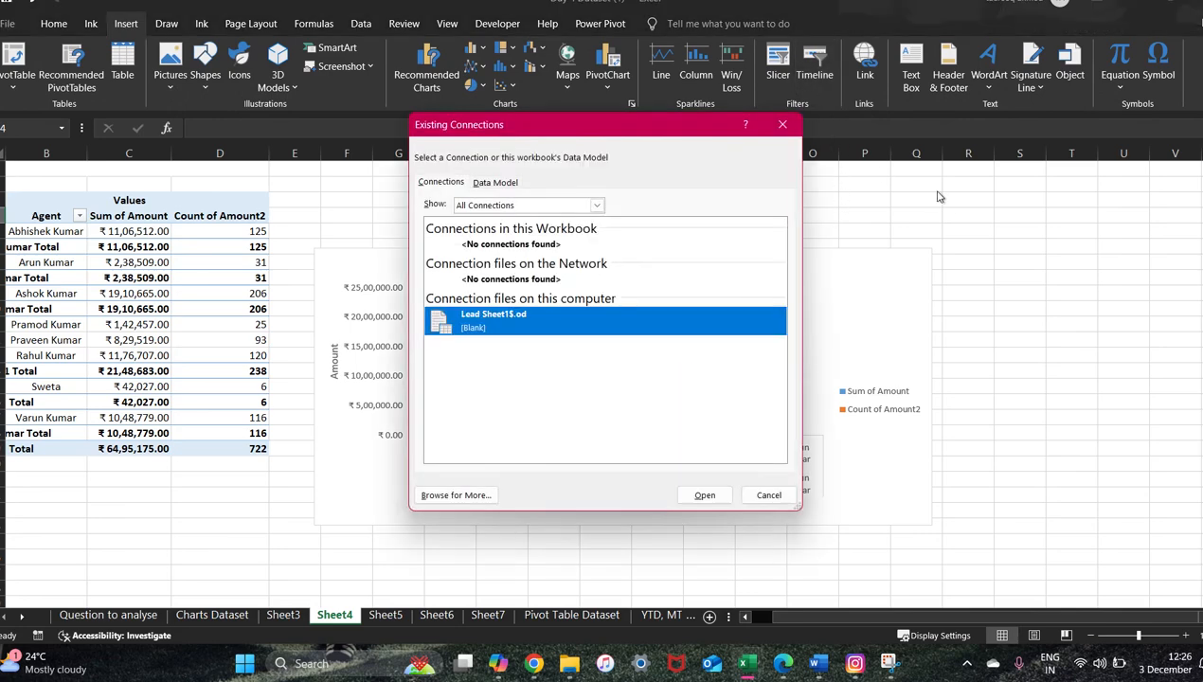
click(782, 124)
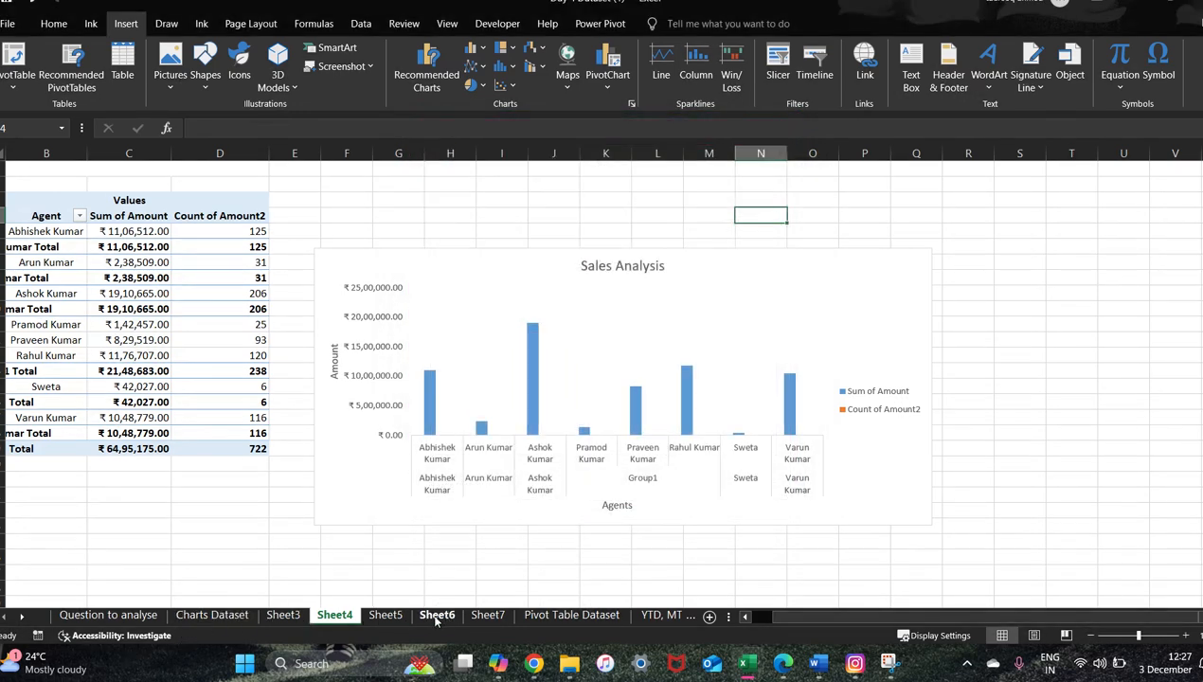
Step: Examine the Date timeline on Sheet7 and check the Google Meet call before returning to the Excel workbook
click(488, 616)
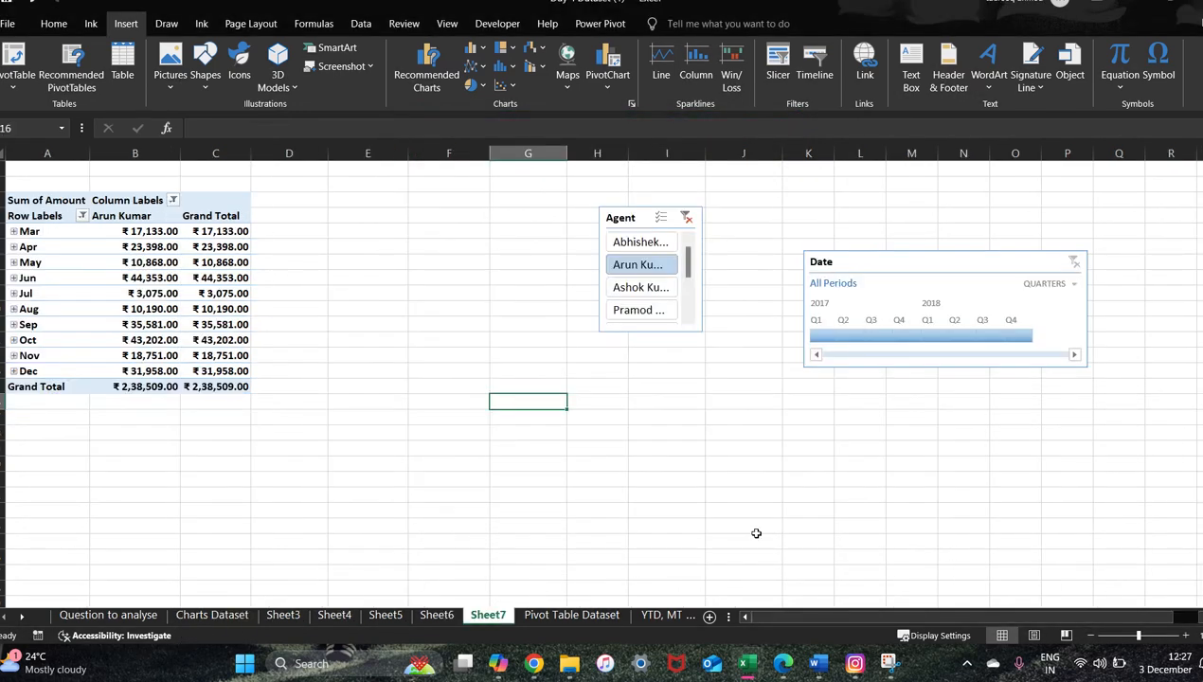
click(865, 305)
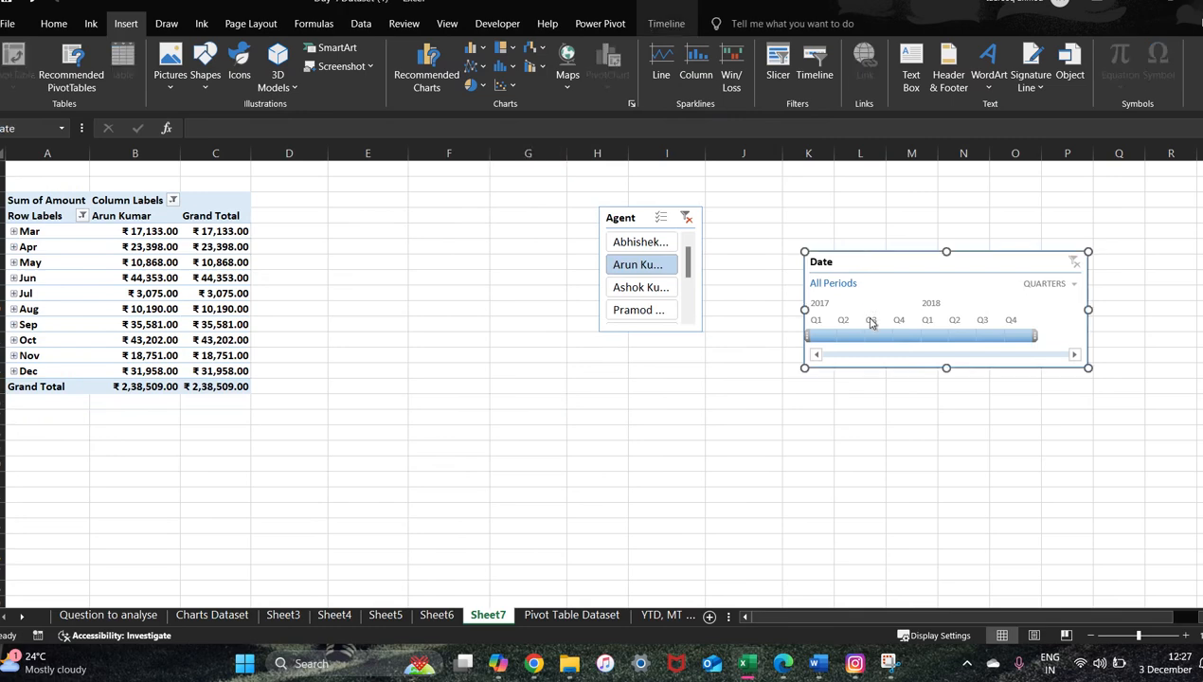
key(alt+Tab)
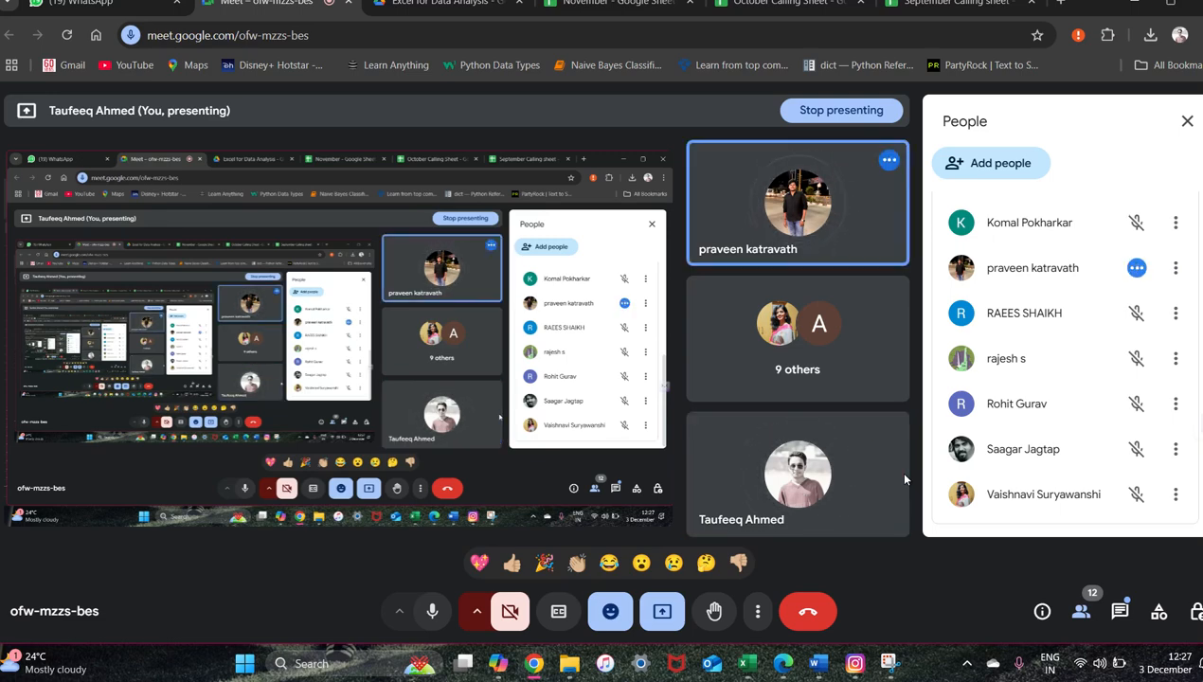
key(alt+Tab)
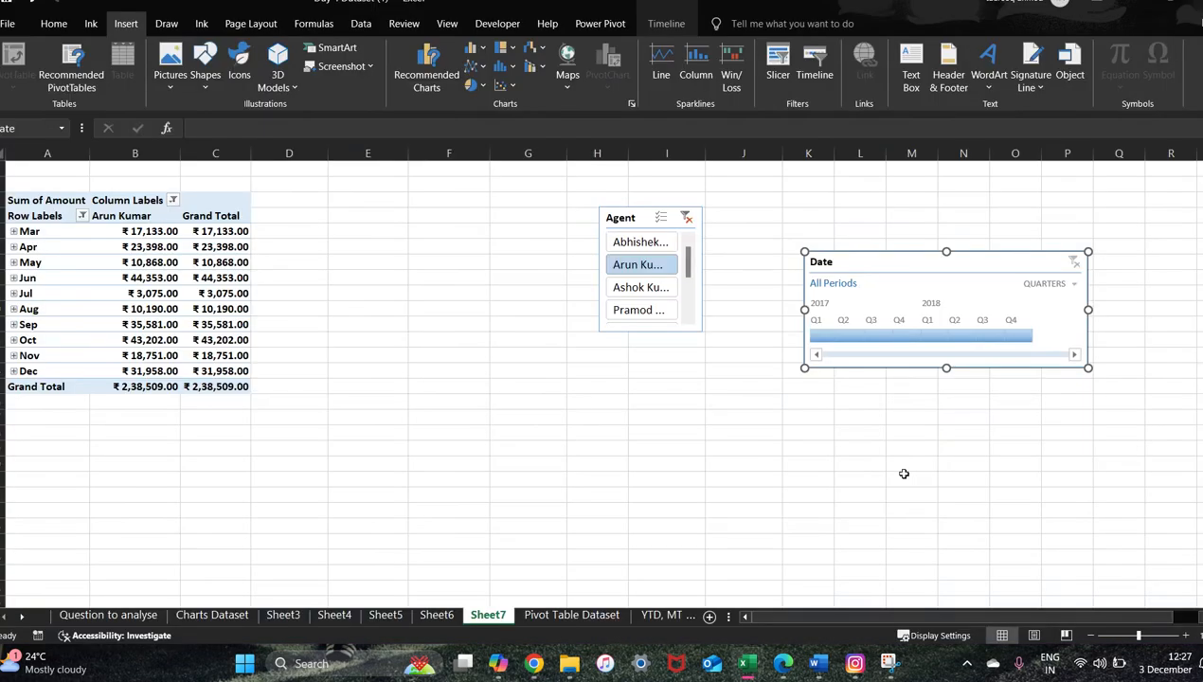
Step: Review the Branch PivotTable on Sheet6 and the account type PivotTable and chart on Sheet5
click(437, 615)
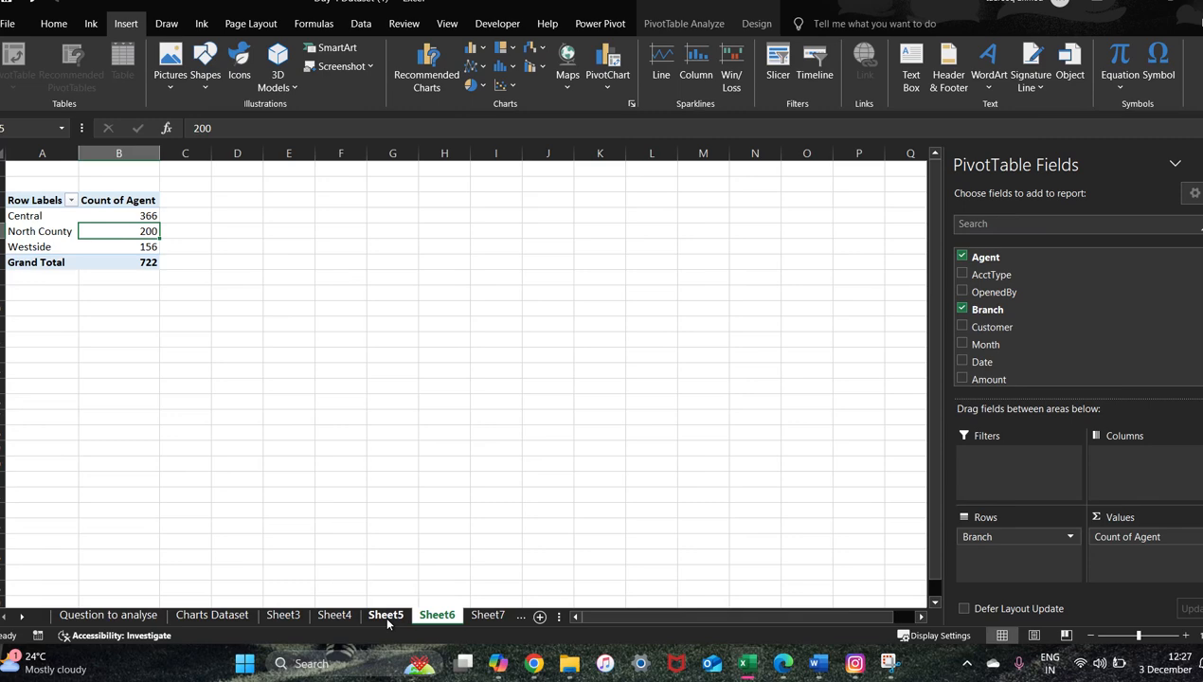
click(385, 616)
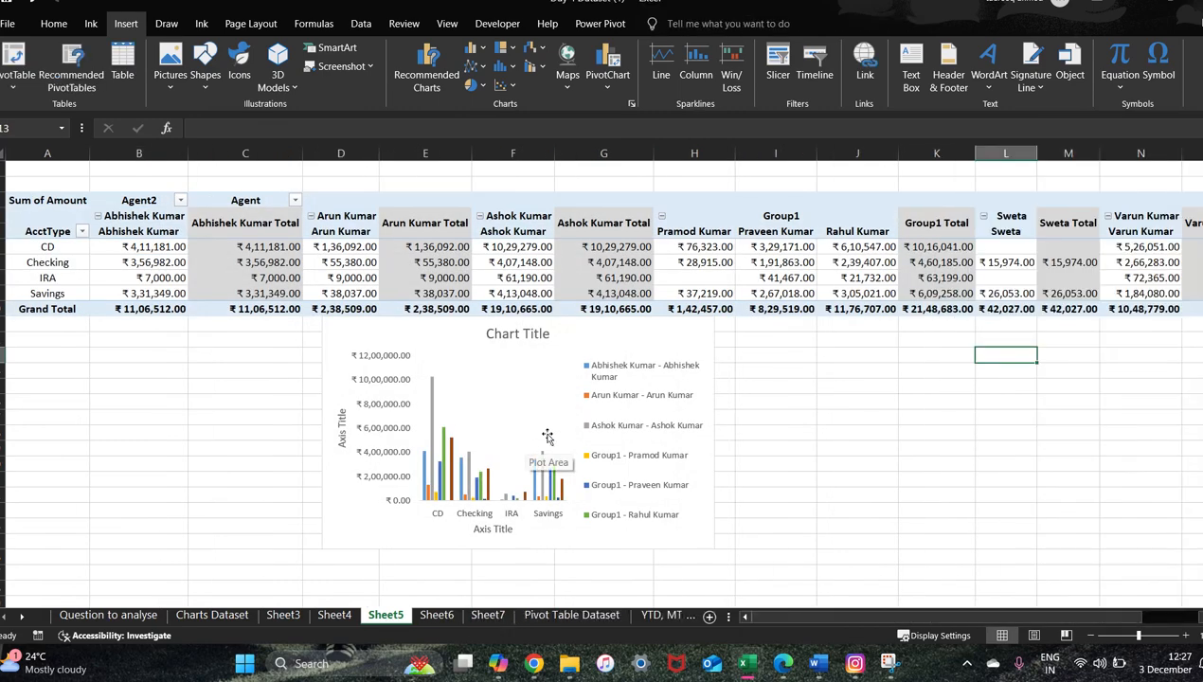
Step: Check the Google Meet call, return to the Excel workbook, and select the legend of the Sheet5 PivotChart
key(alt+Tab)
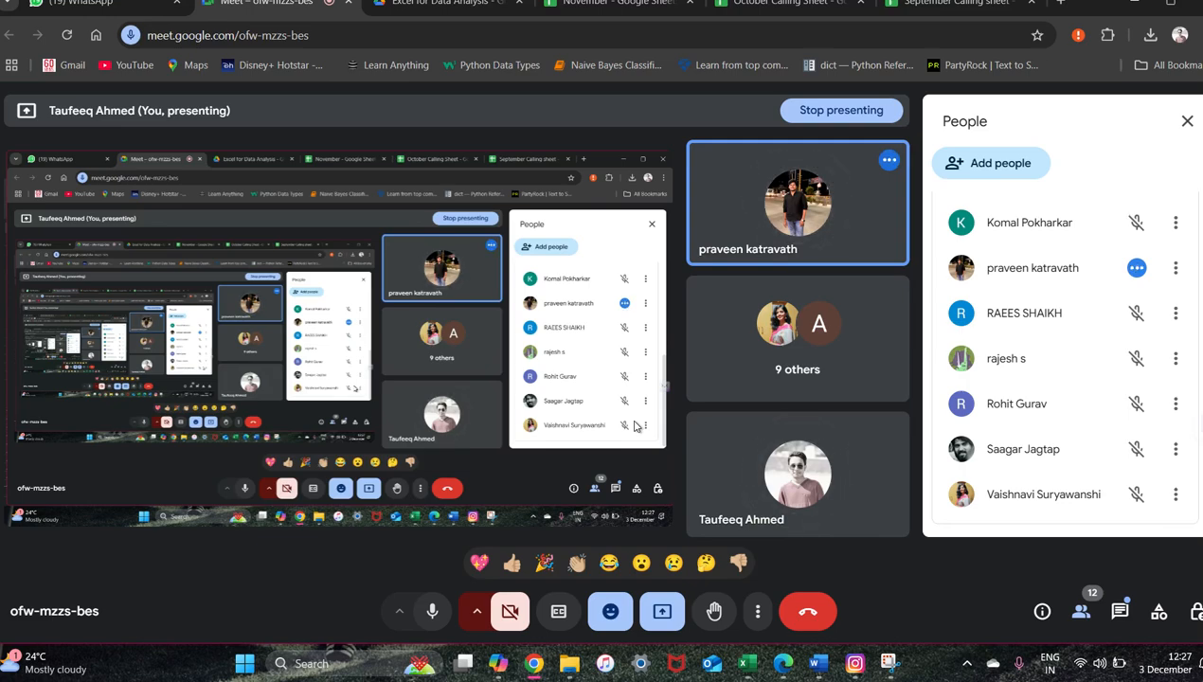
key(alt+Tab)
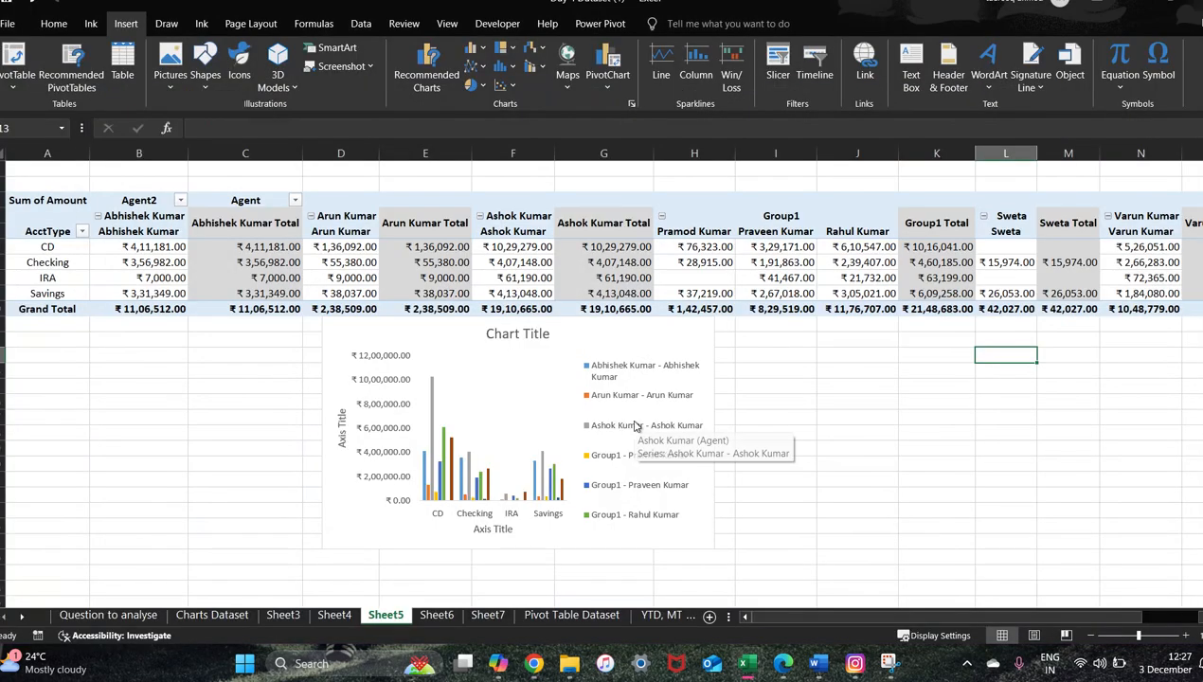
key(alt+Tab)
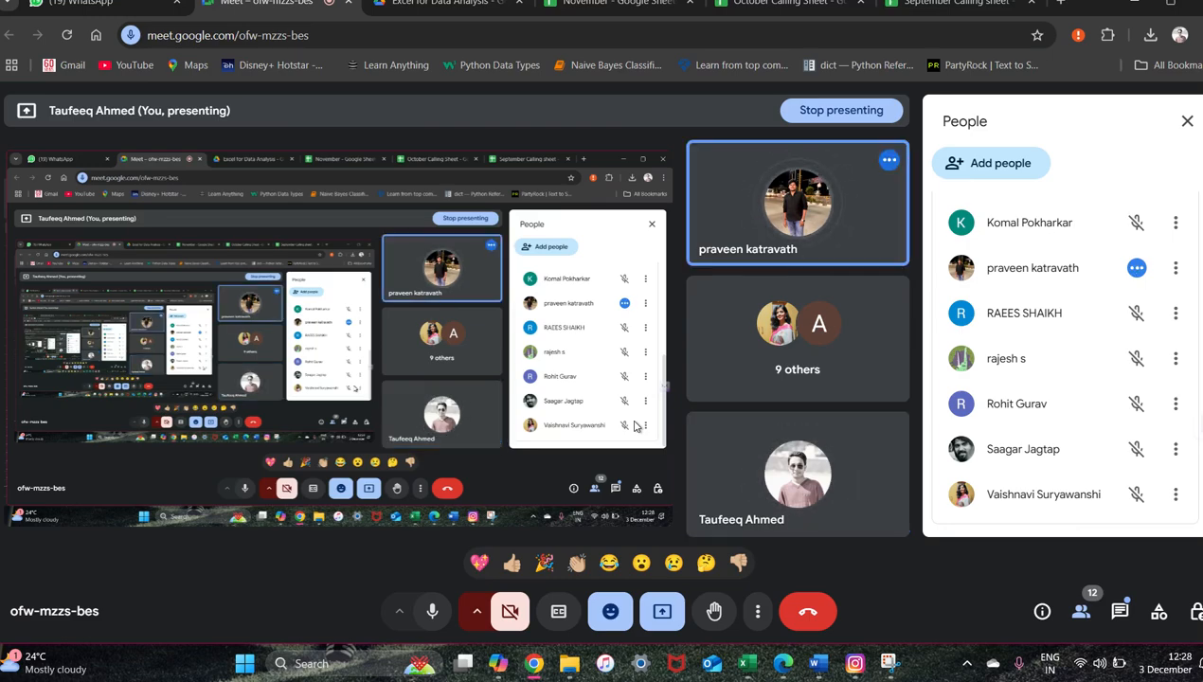
key(alt+Tab)
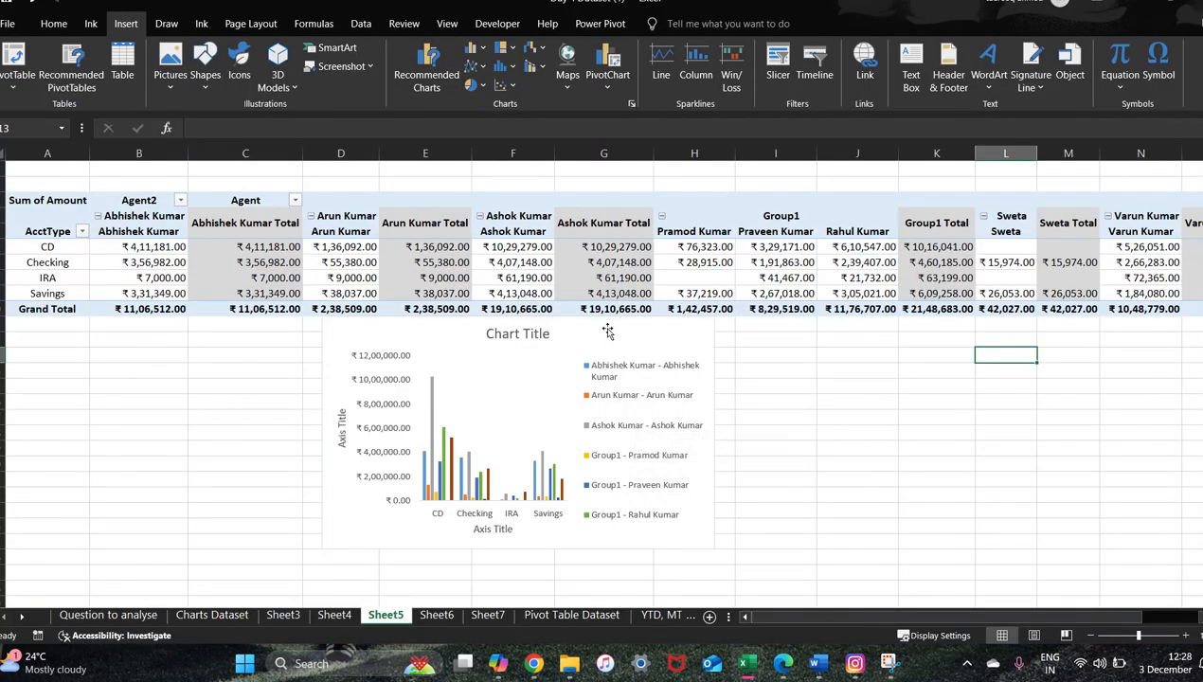
click(614, 375)
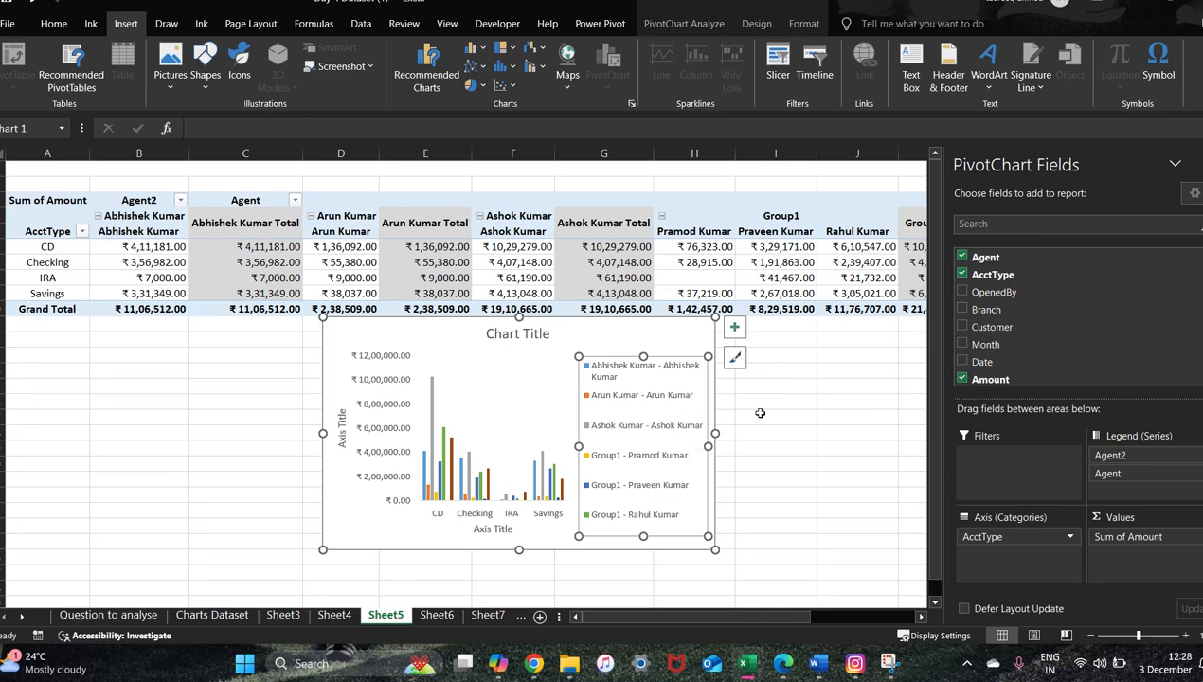
Step: Switch to the Google Meet call and stop sharing the screen while a participant presents
key(alt+Tab)
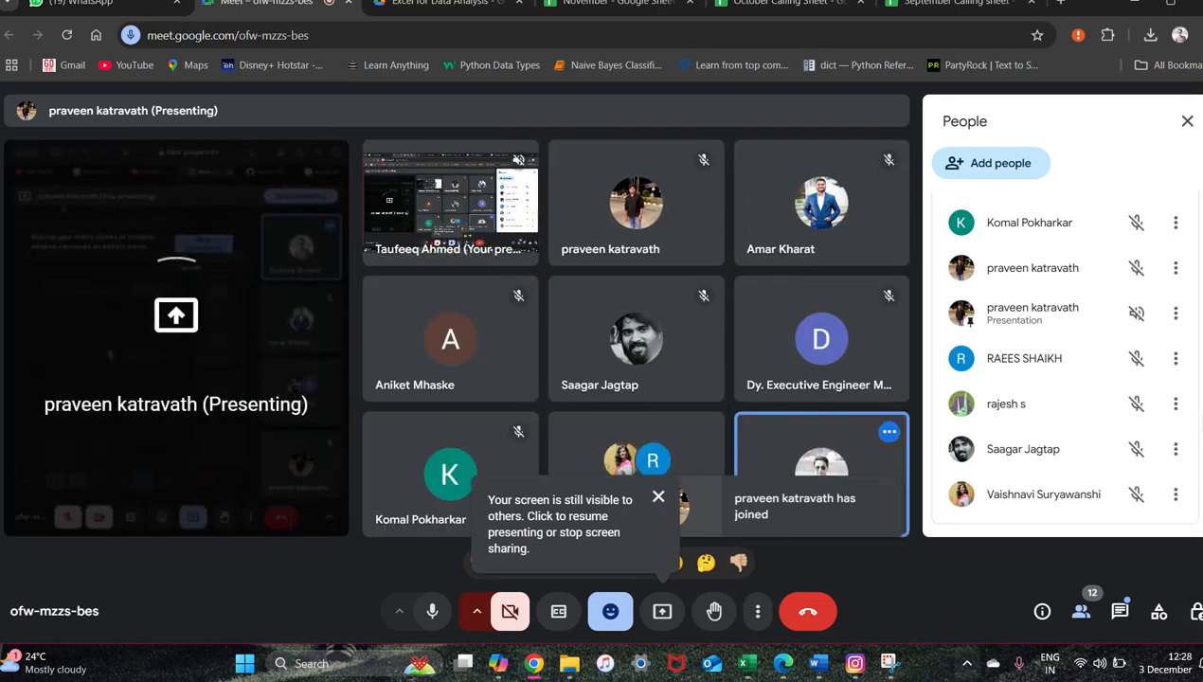
click(662, 612)
click(704, 516)
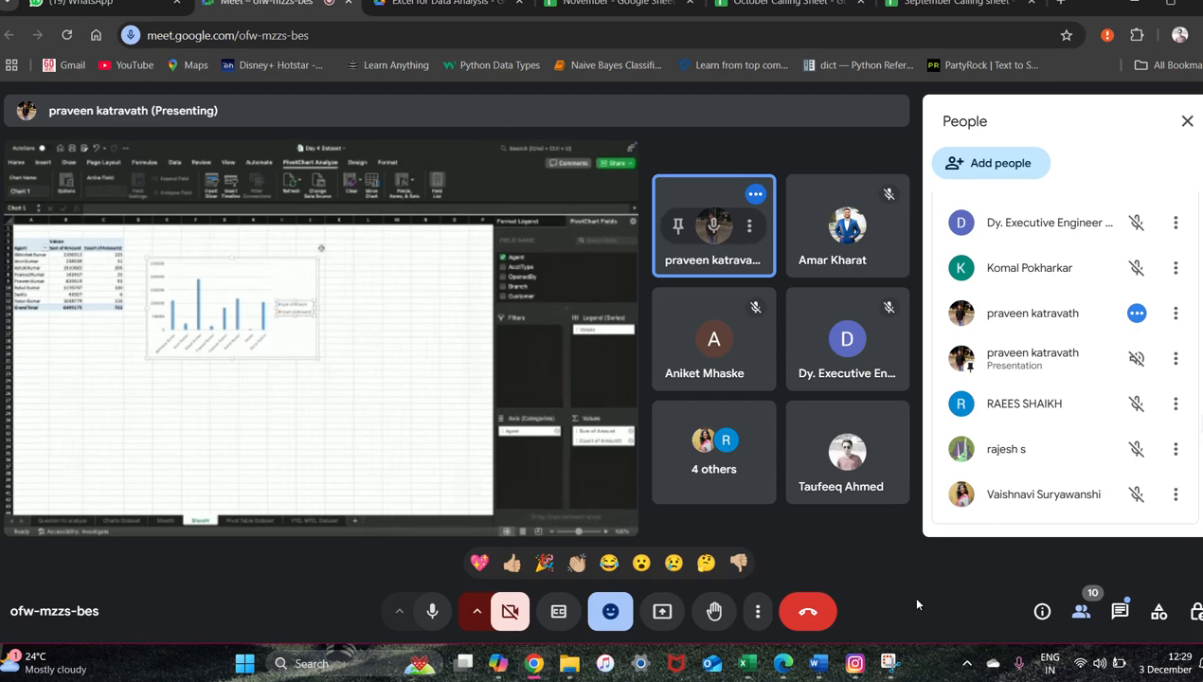
Step: Set the Google Meet page zoom to 90% and examine the participant's presented workbook
key(ctrl+plus)
key(ctrl+plus)
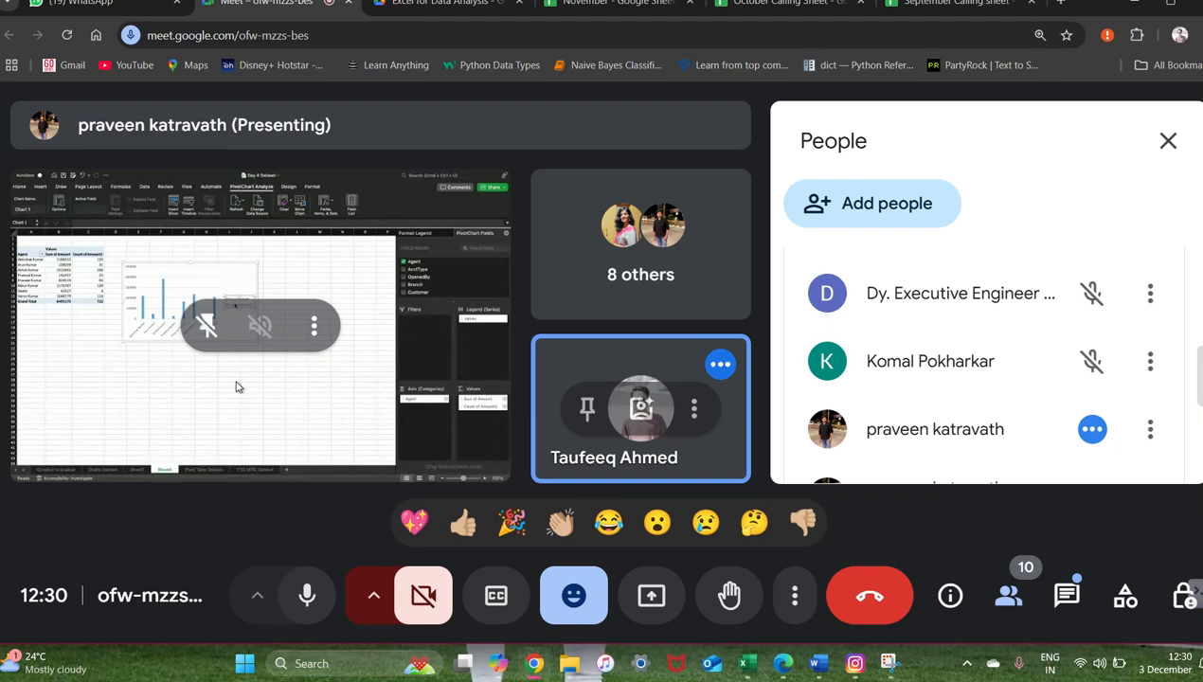
key(ctrl+plus)
key(ctrl+plus)
key(ctrl+plus)
key(ctrl+plus)
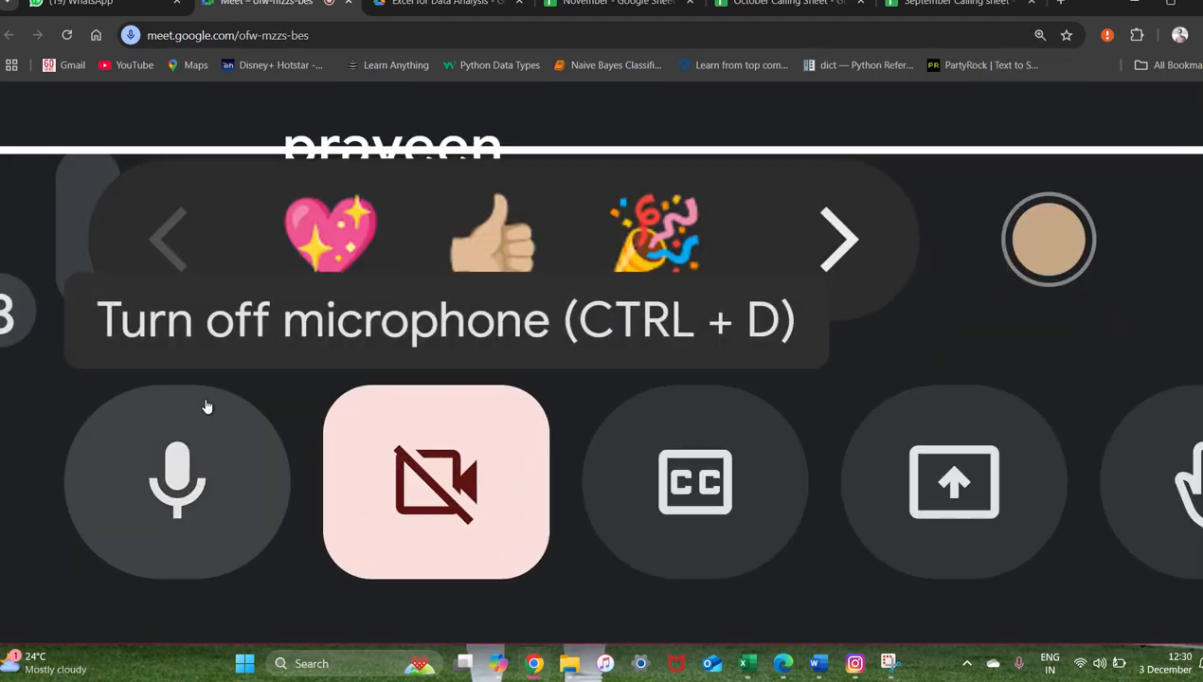
key(ctrl+minus)
key(ctrl+minus)
key(ctrl+minus)
key(ctrl+minus)
key(ctrl+minus)
key(ctrl+minus)
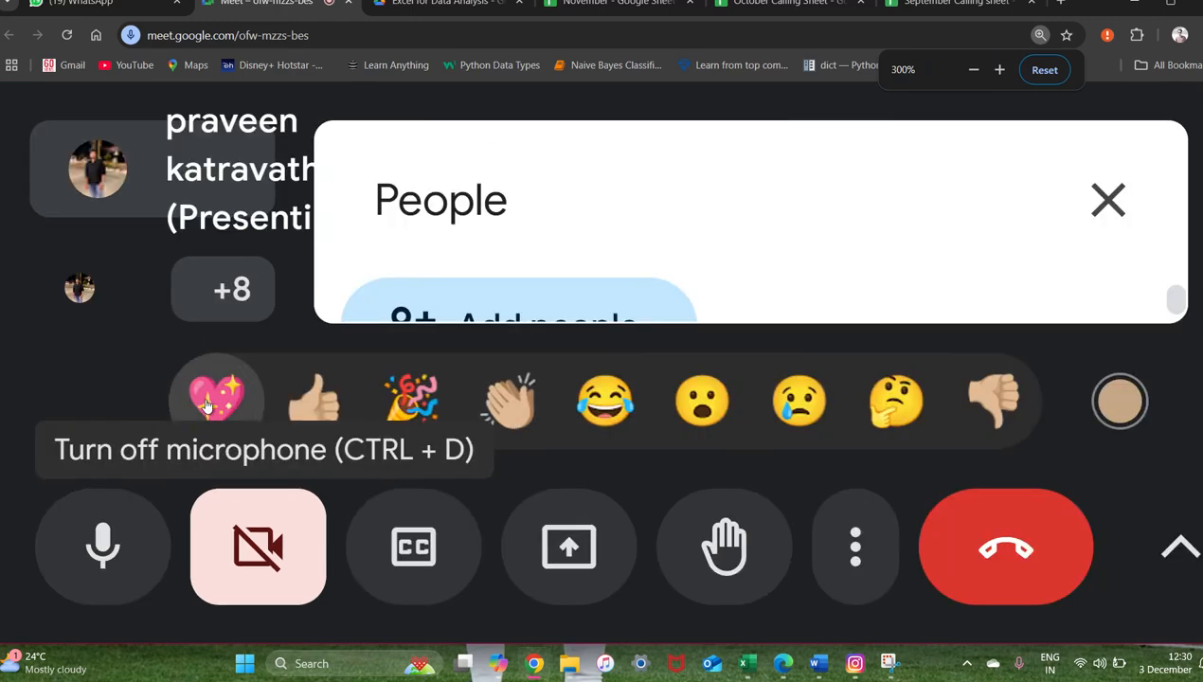
key(ctrl+minus)
key(ctrl+minus)
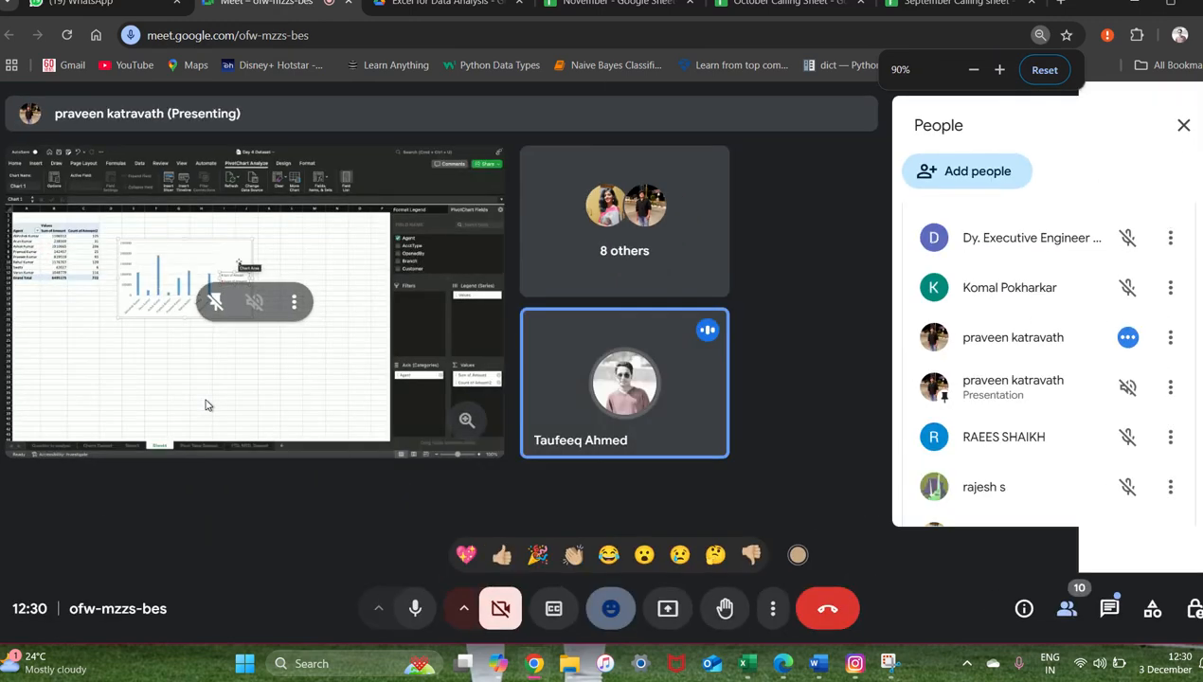
key(ctrl+minus)
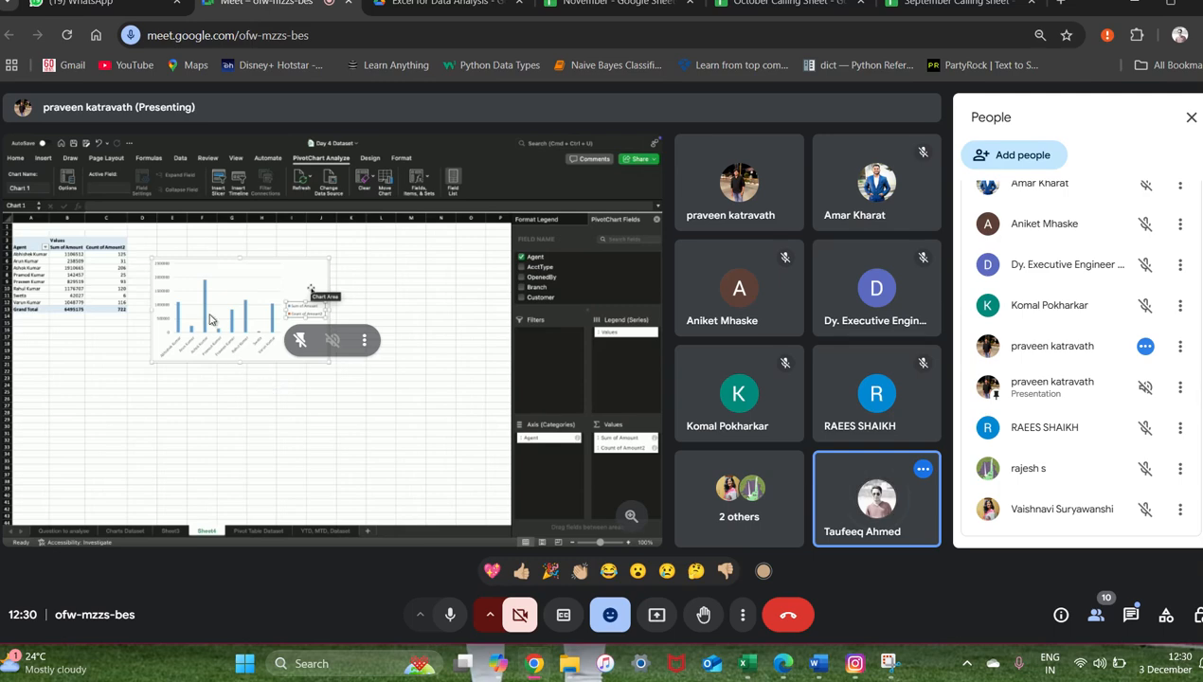
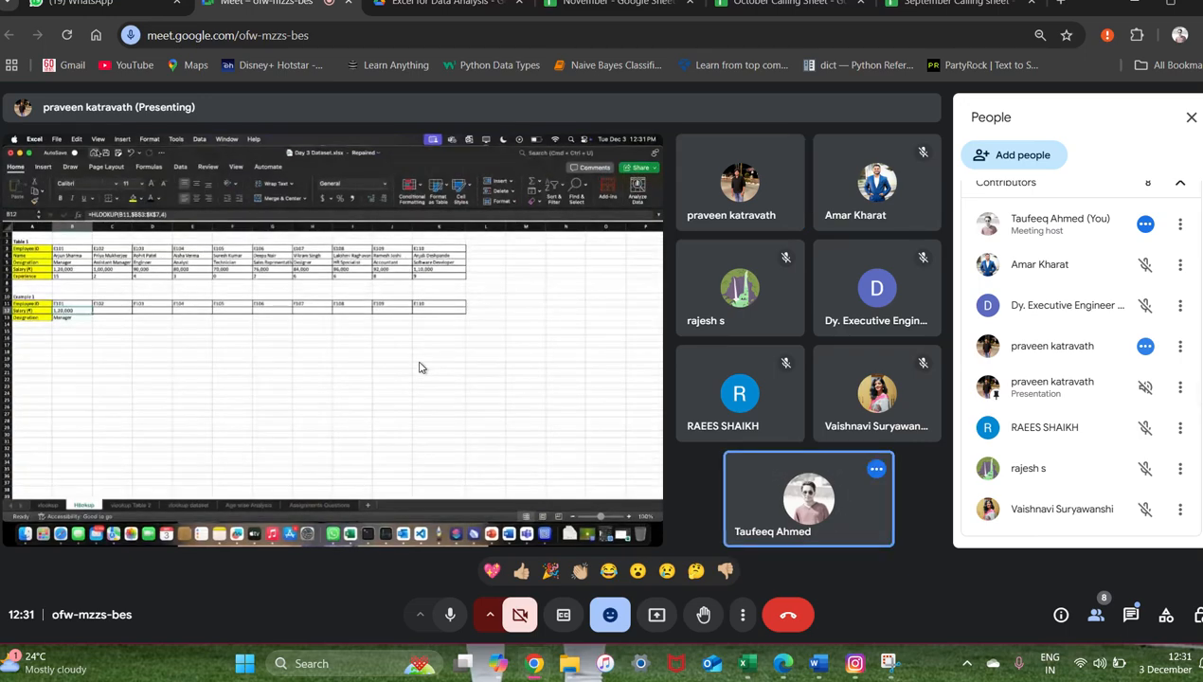
Step: Return to the Excel workbook and review the PivotChart's design and format options, including its list of chart elements
key(alt+Tab)
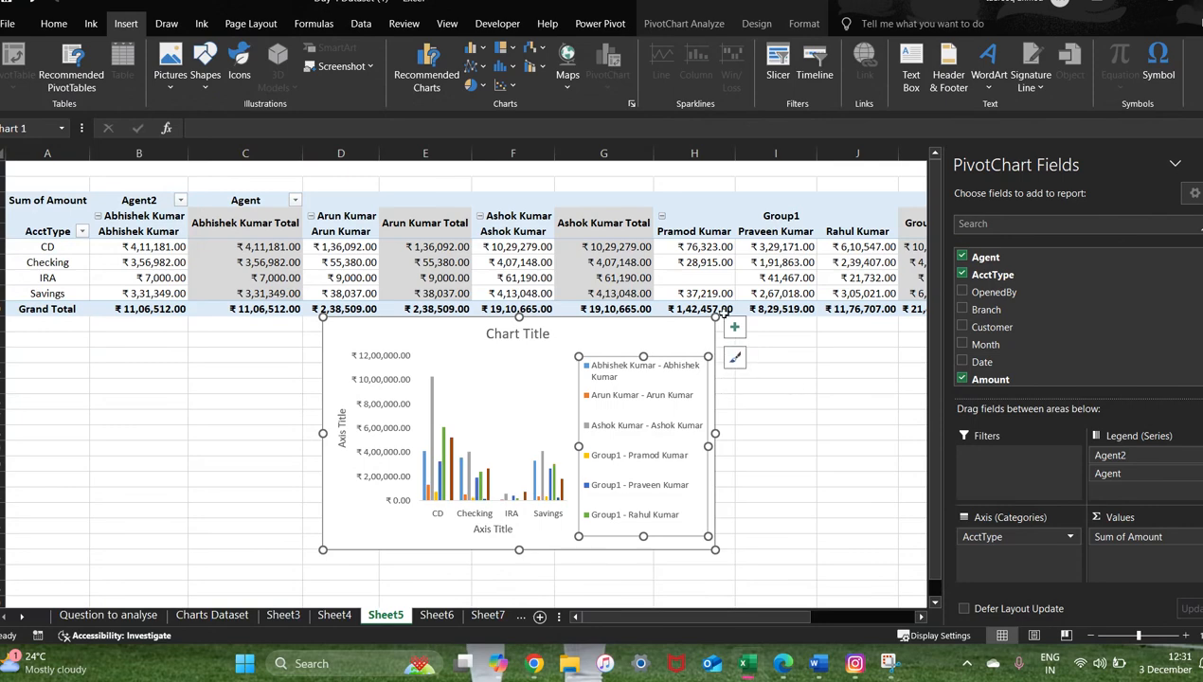
click(757, 24)
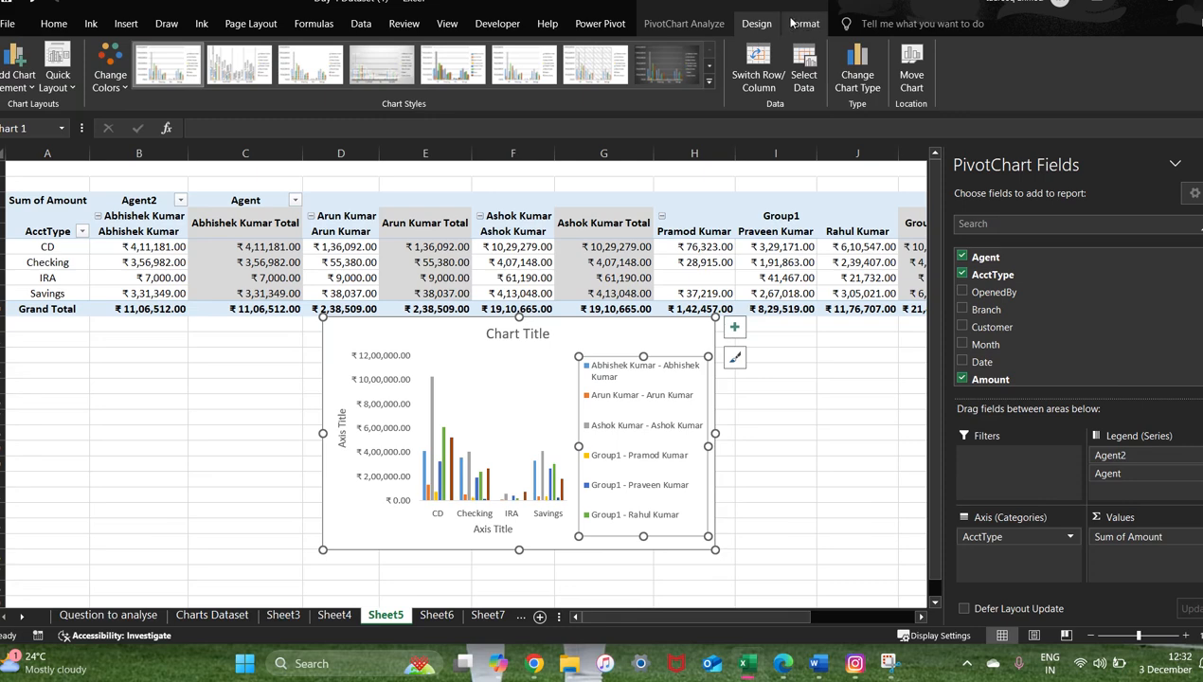
click(802, 24)
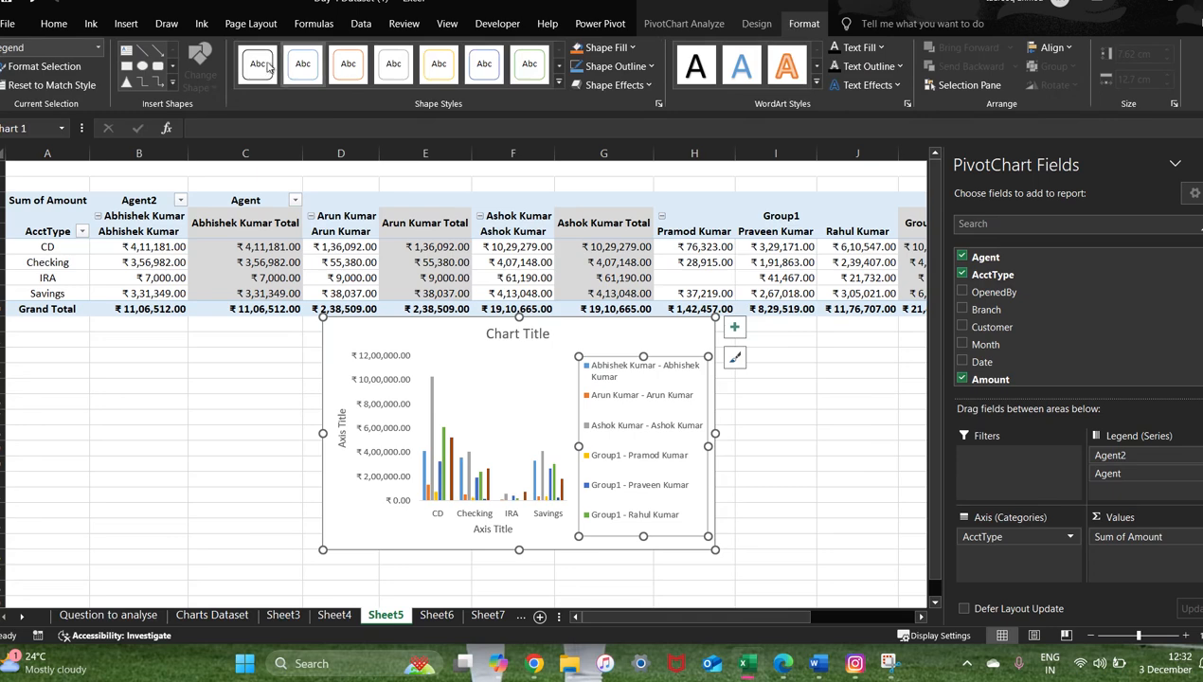
click(98, 47)
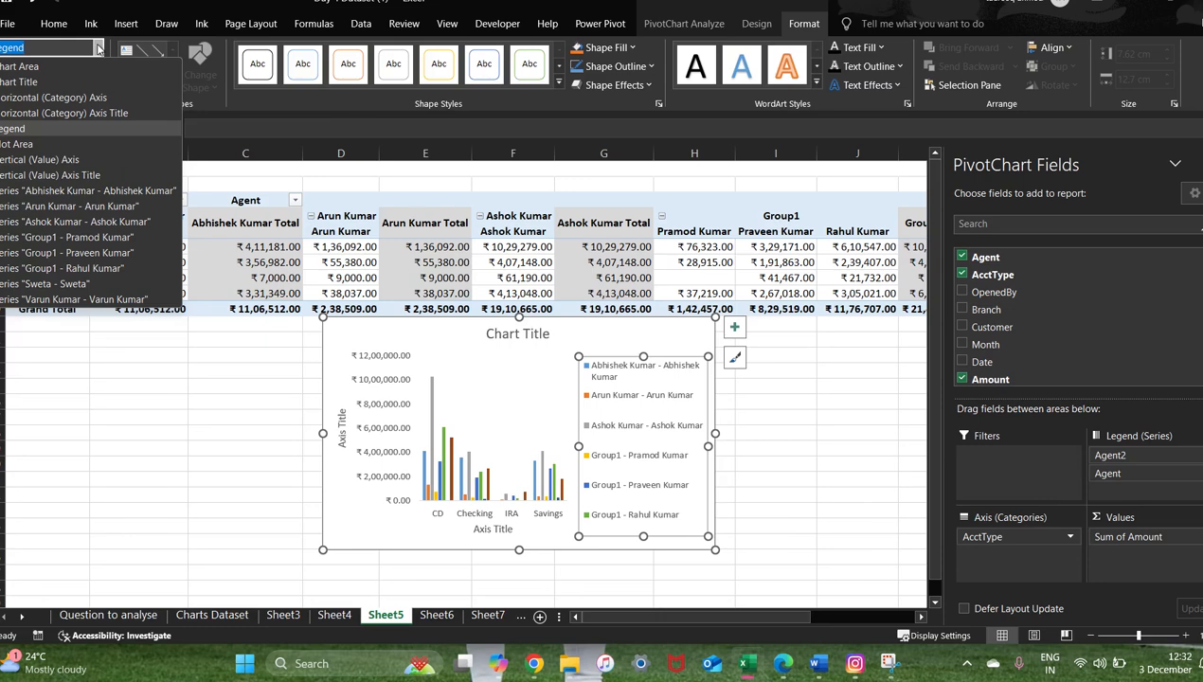
click(77, 380)
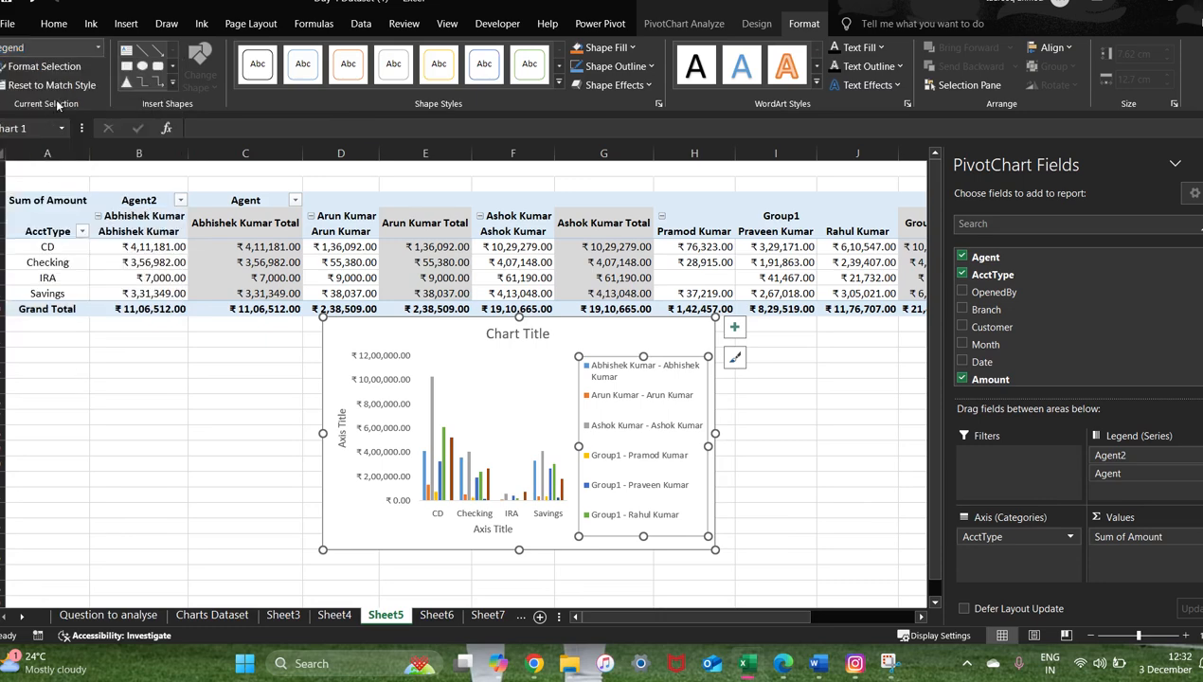
Step: Open the legend's formatting options on the Sheet5 PivotChart, reselect the legend to view them again, and switch to the Google Meet call
click(66, 68)
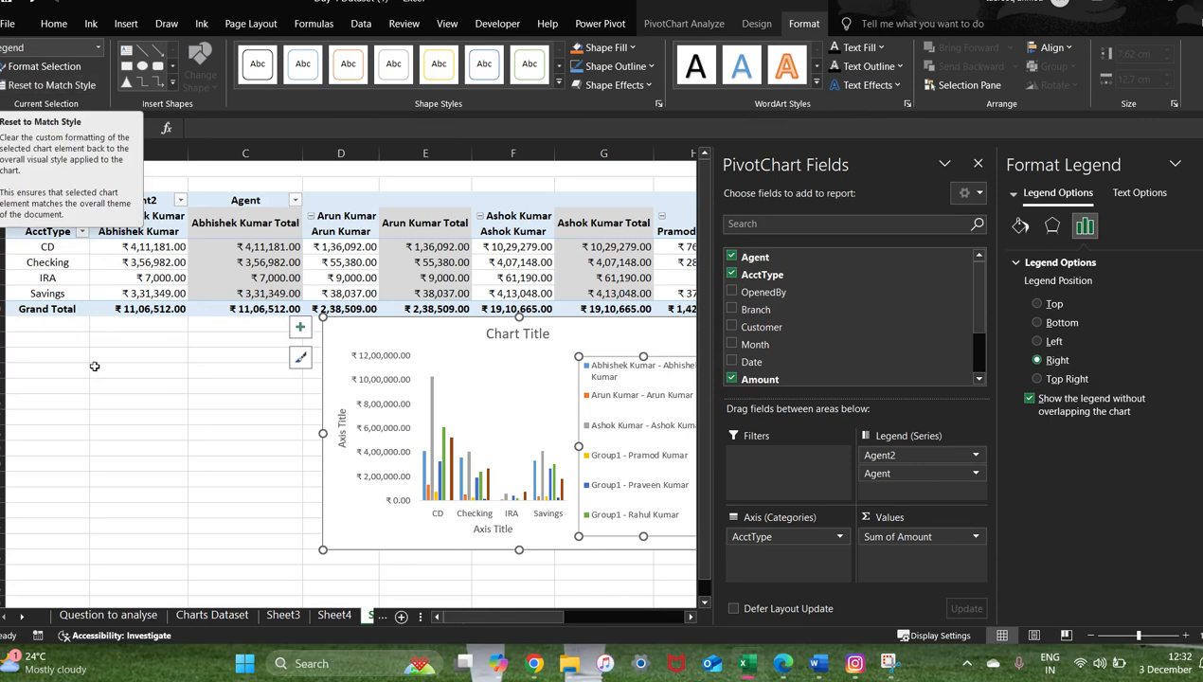
click(142, 389)
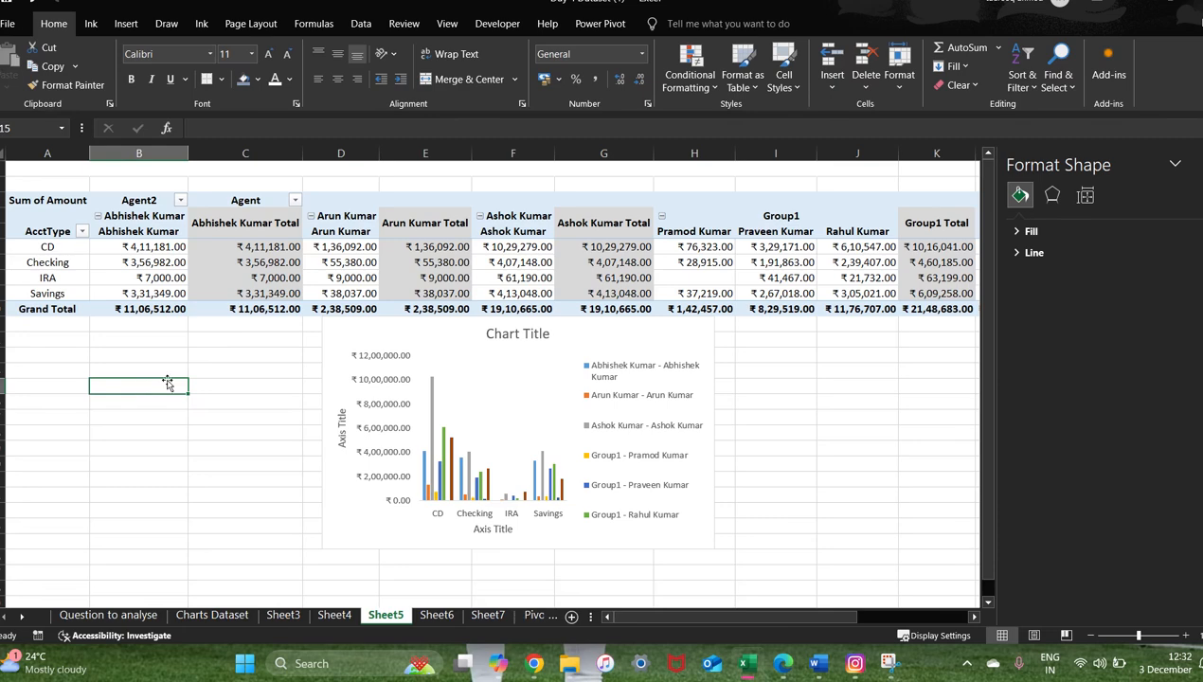
click(624, 370)
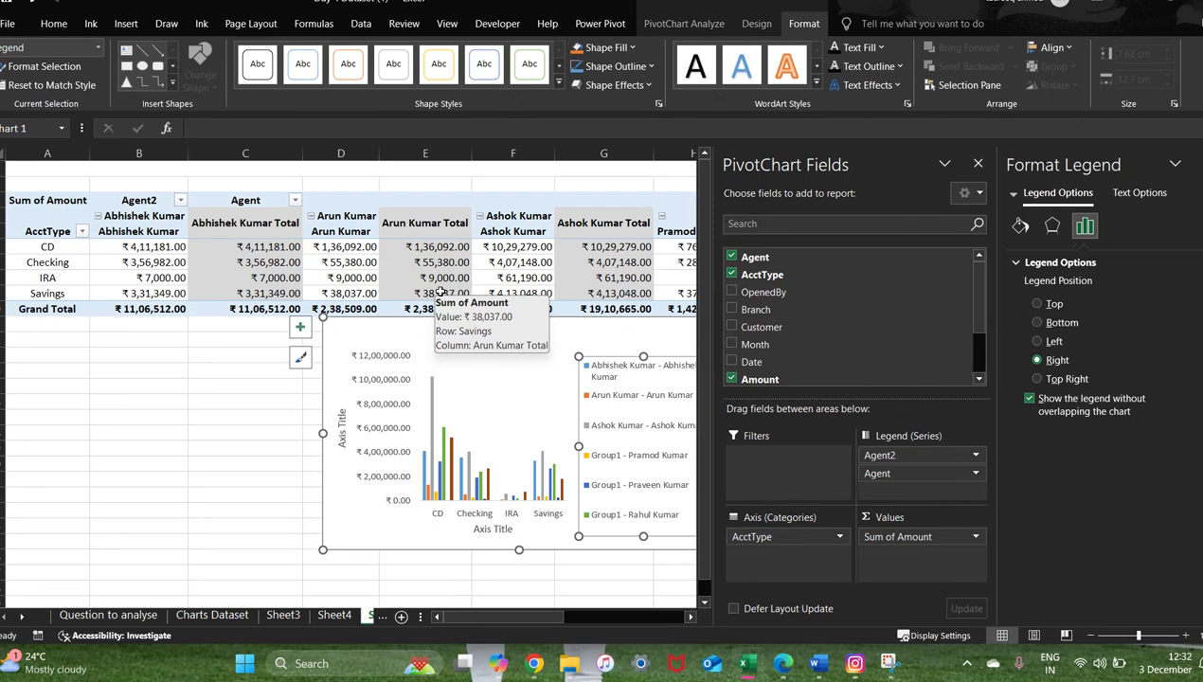
key(alt+Tab)
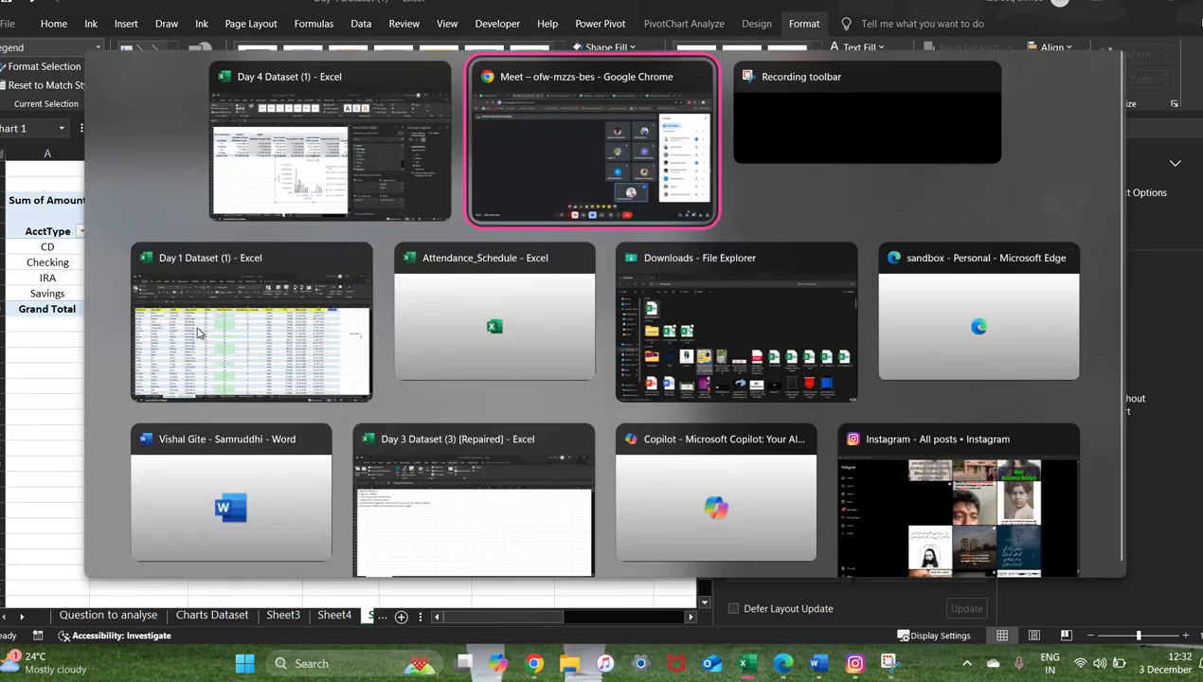